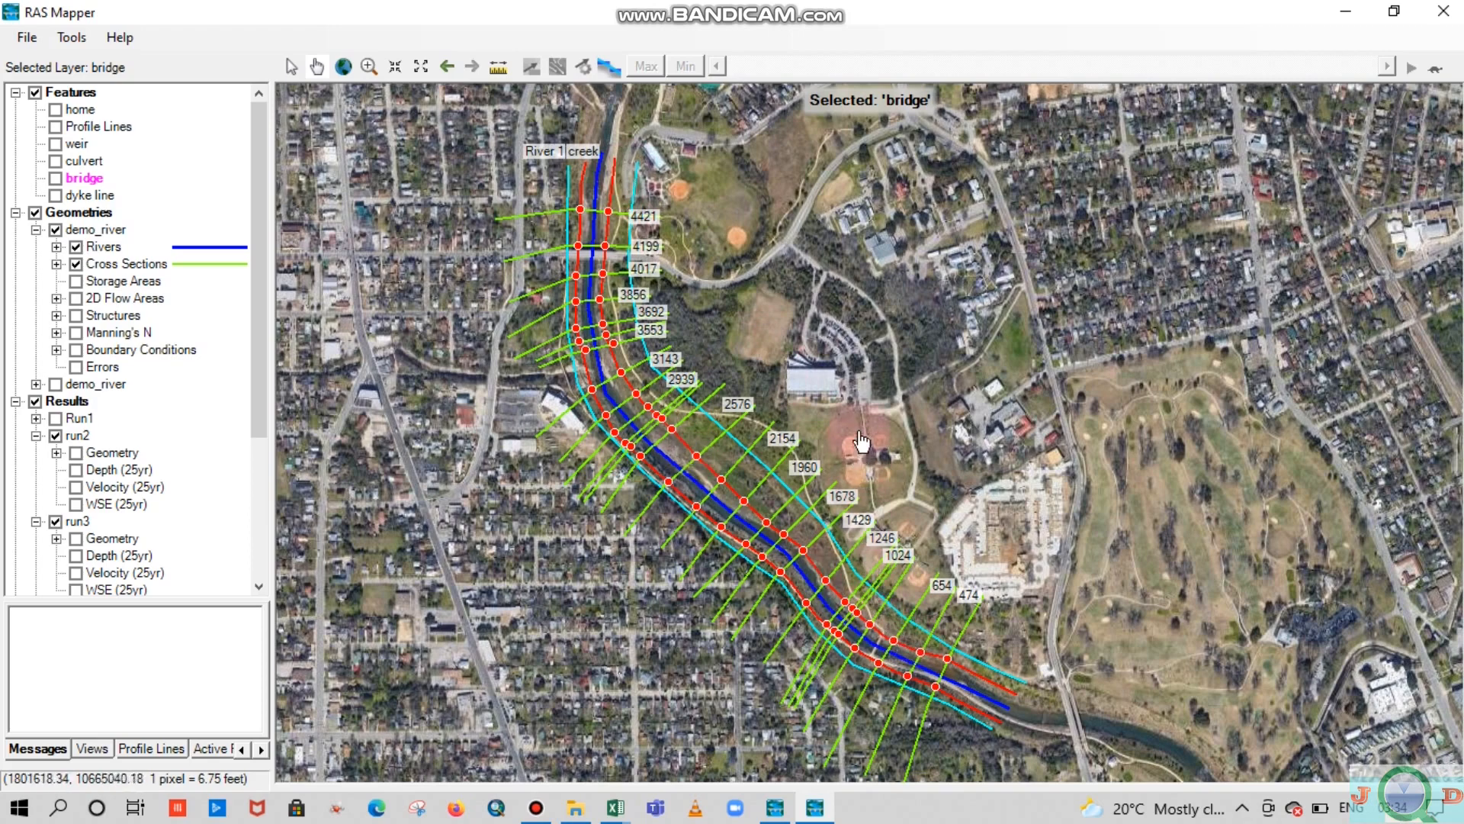
# Display the weir feature layer and inspect the weir's location across the river on the map
pyautogui.moveTo(833, 364); pyautogui.dragTo(881, 350)
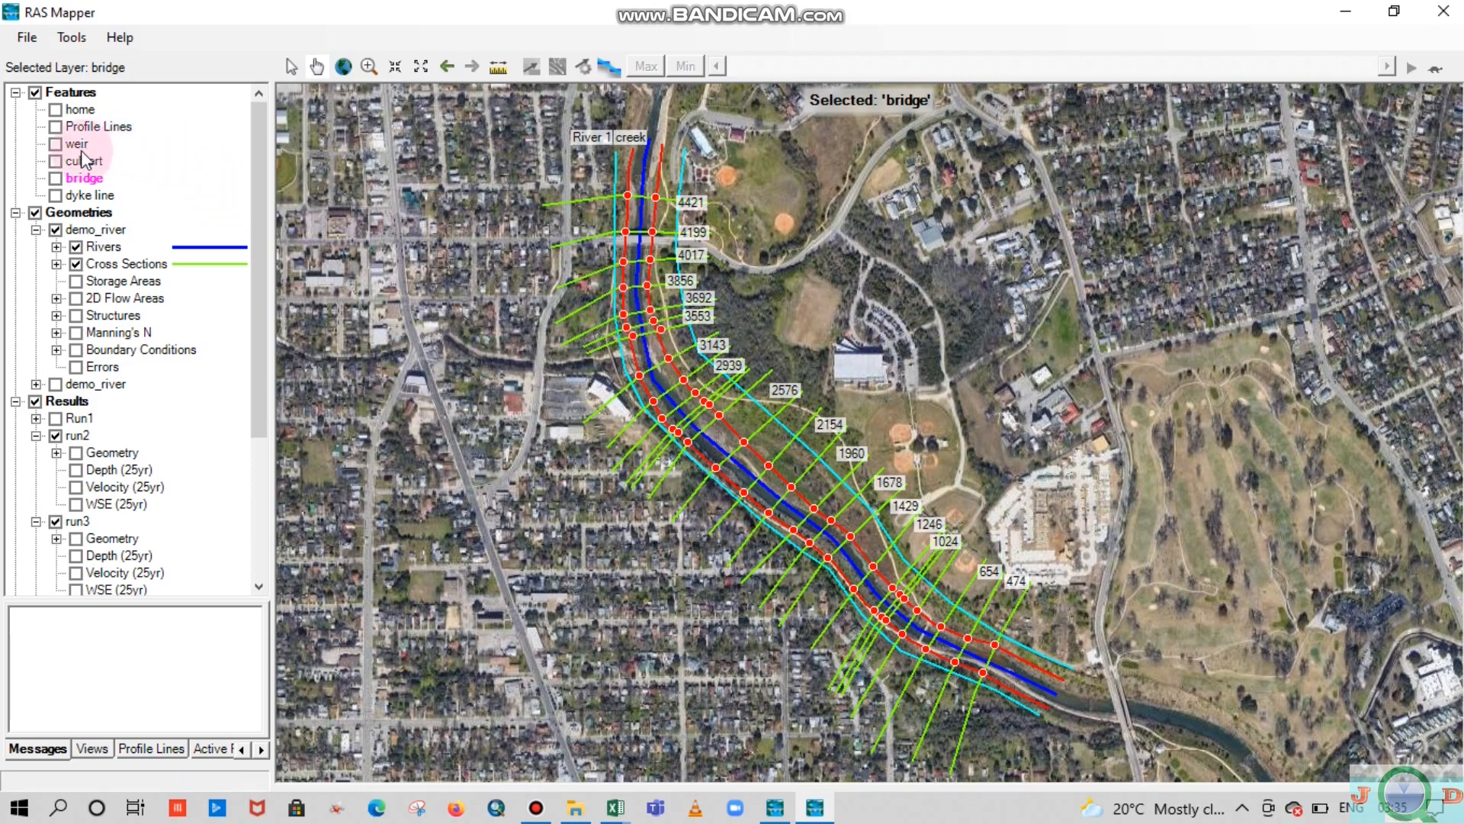
pyautogui.click(55, 144)
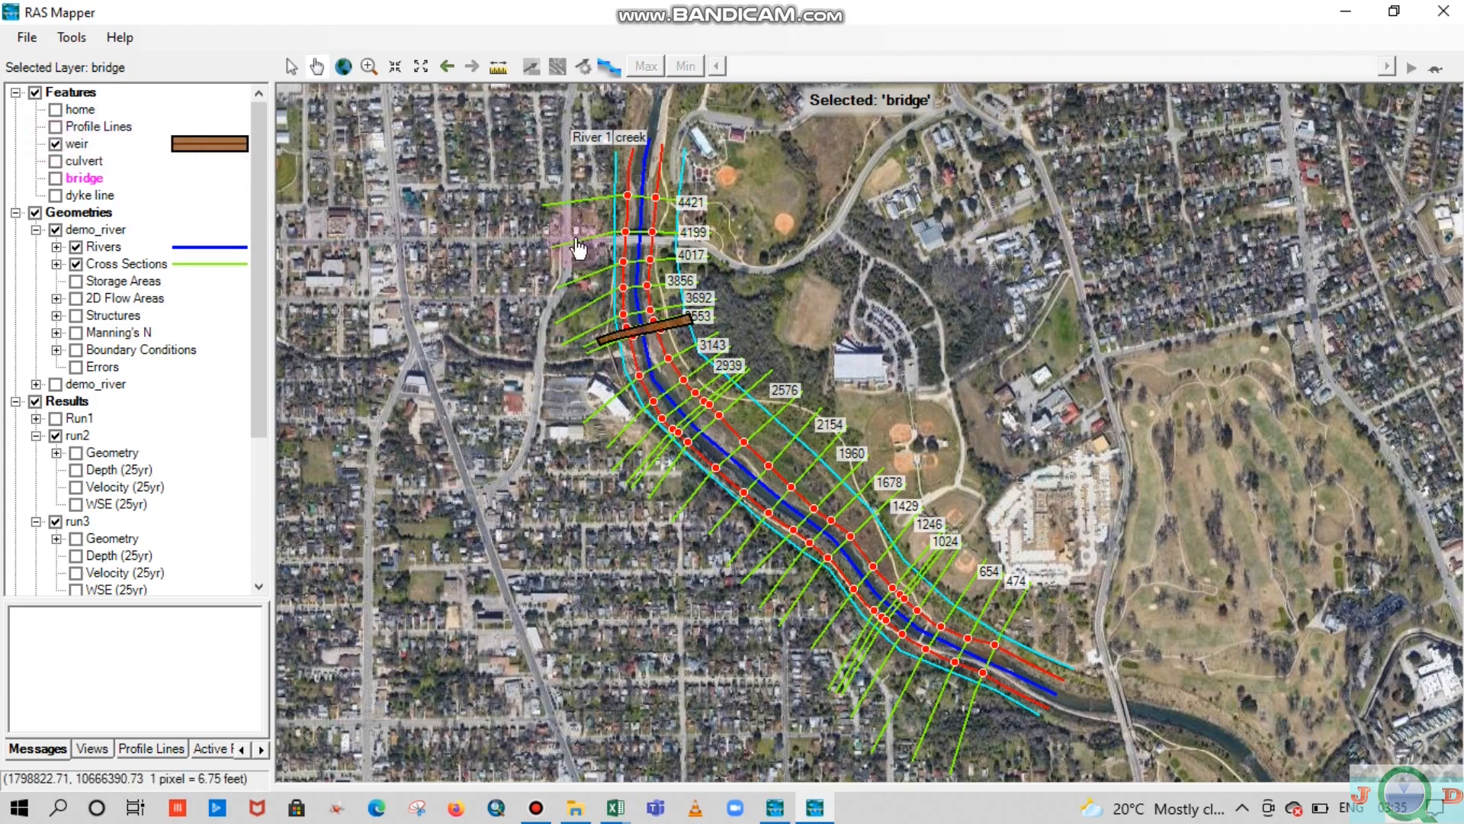
pyautogui.scroll(2, 610, 352)
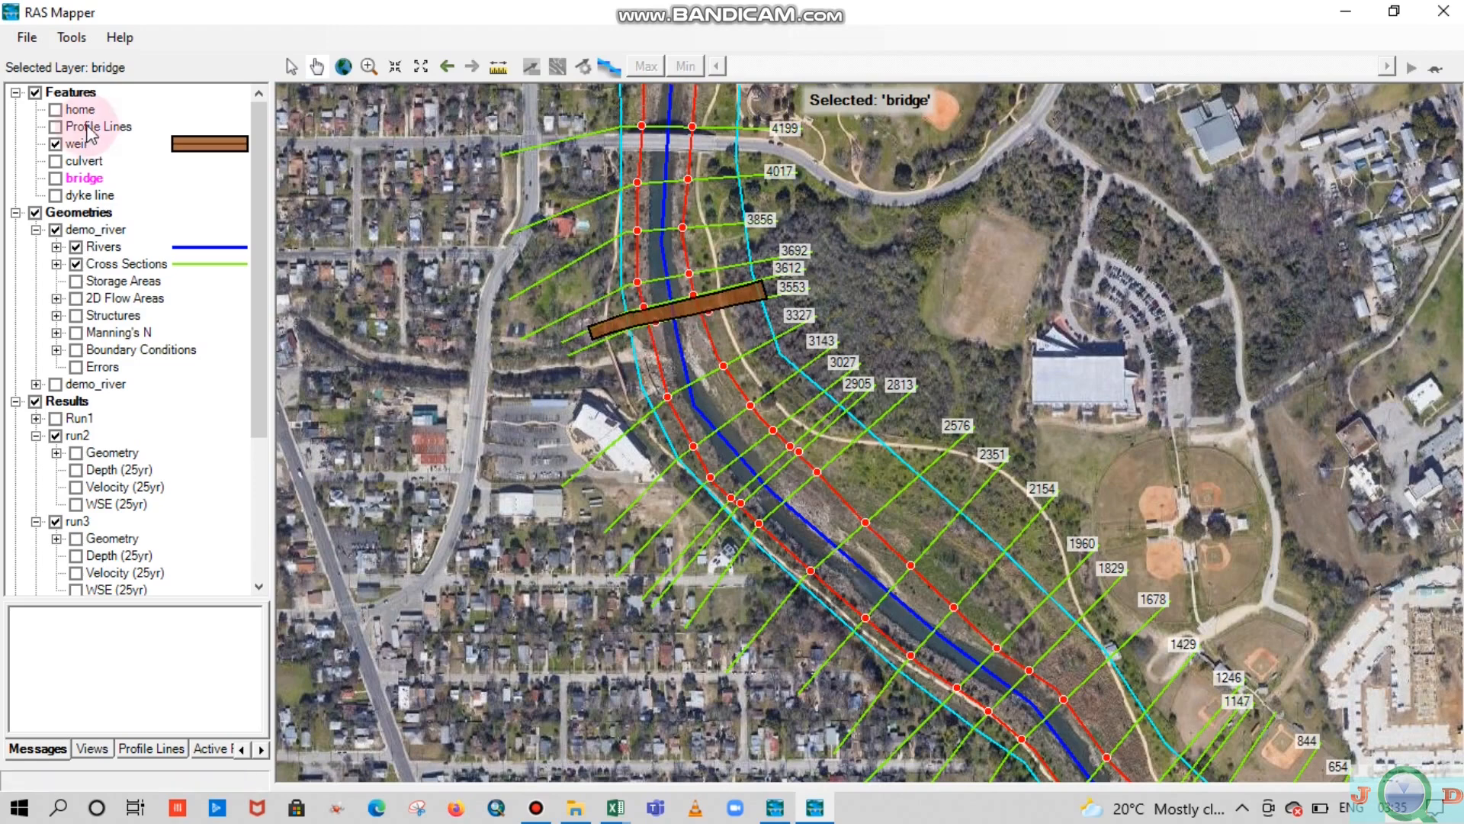
# Hide the weir layer, display the culvert layer and inspect the culvert's location on the downstream reach
pyautogui.click(55, 143)
pyautogui.click(55, 161)
pyautogui.scroll(-2, 507, 322)
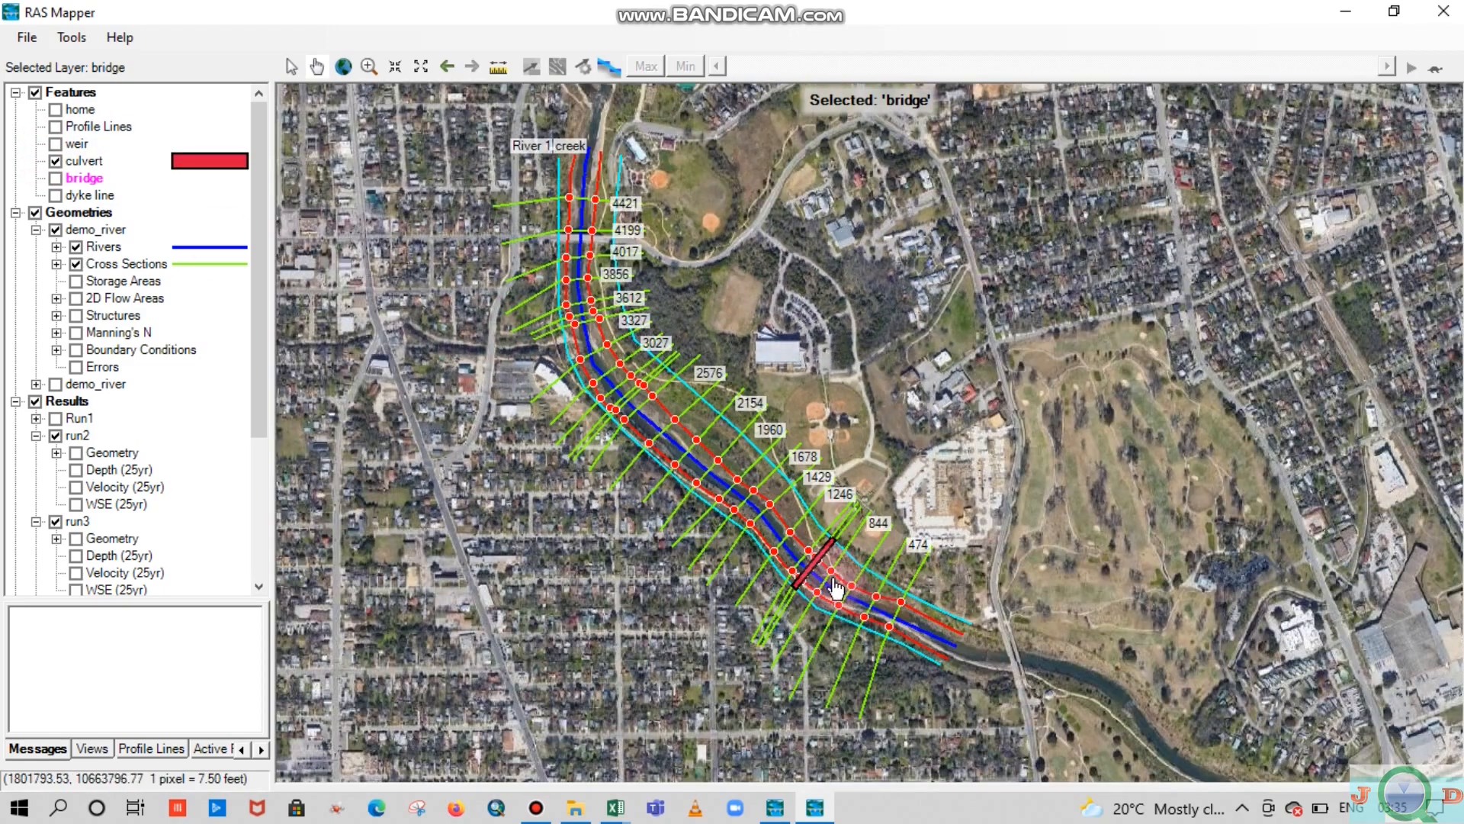
pyautogui.scroll(2, 869, 612)
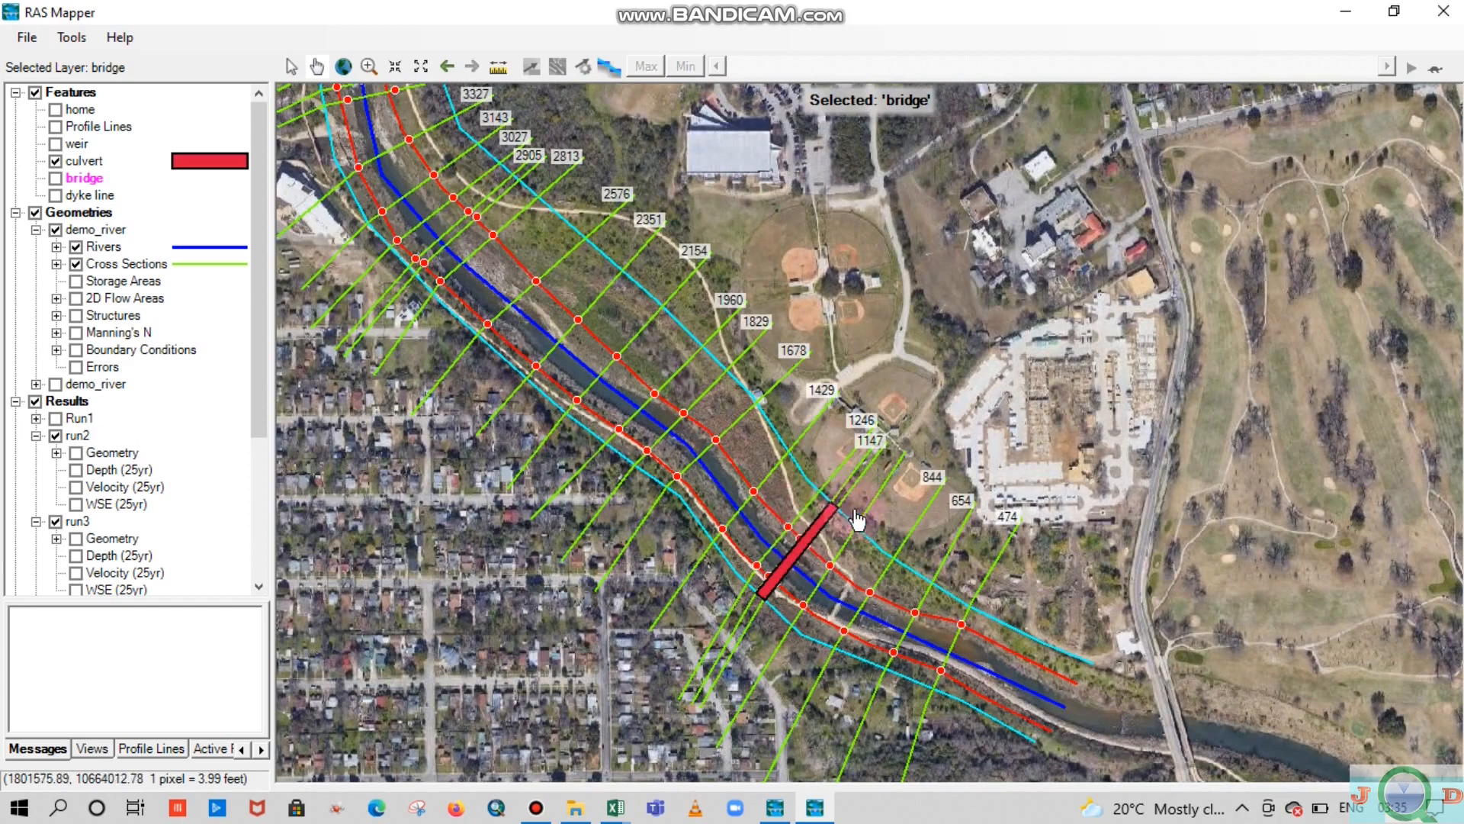
# Hide the culvert layer, display the bridge layer and inspect the bridge's location along the river
pyautogui.click(55, 177)
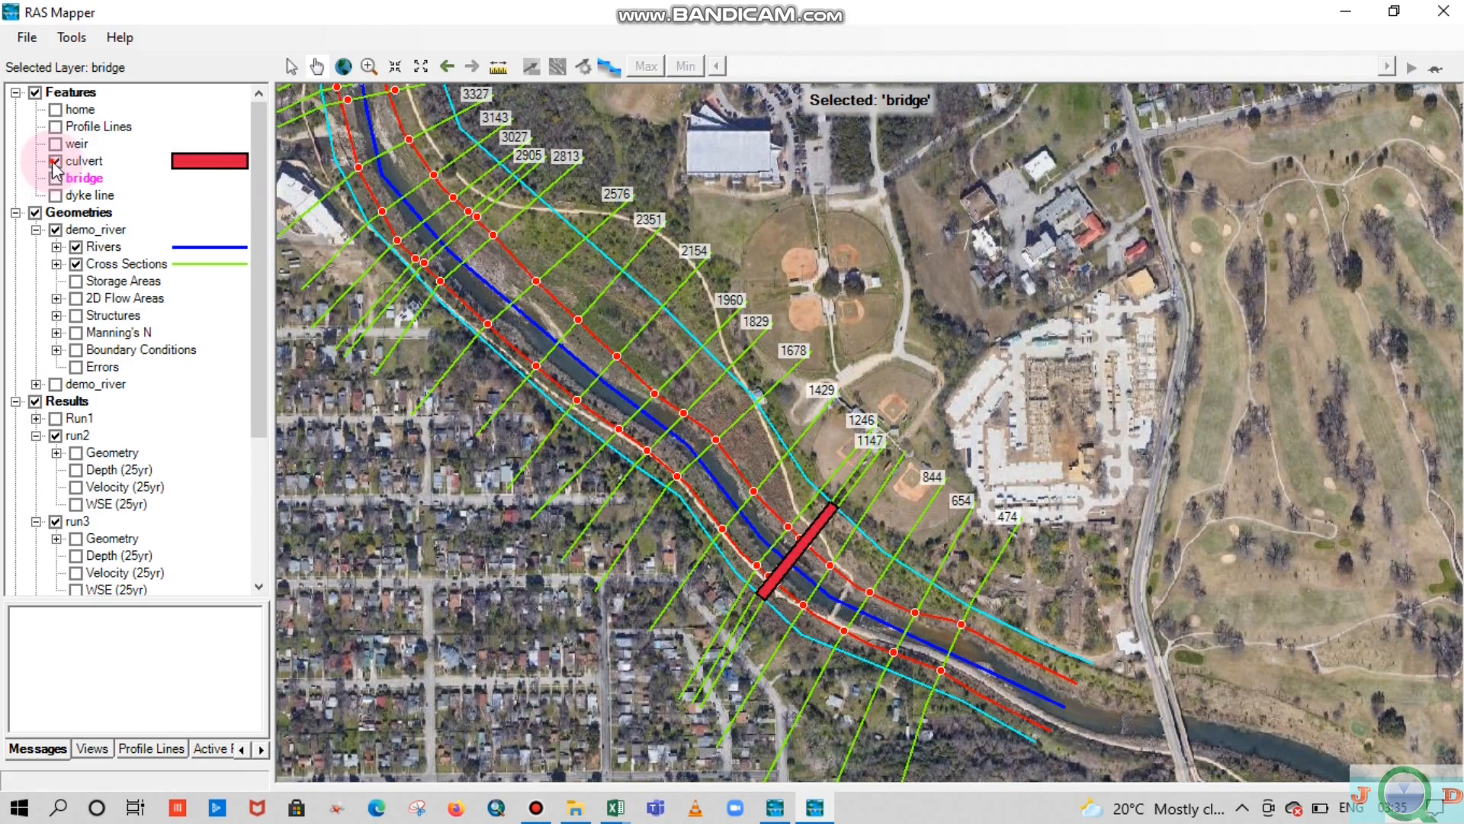
pyautogui.click(55, 161)
pyautogui.click(56, 178)
pyautogui.moveTo(596, 364); pyautogui.dragTo(714, 576)
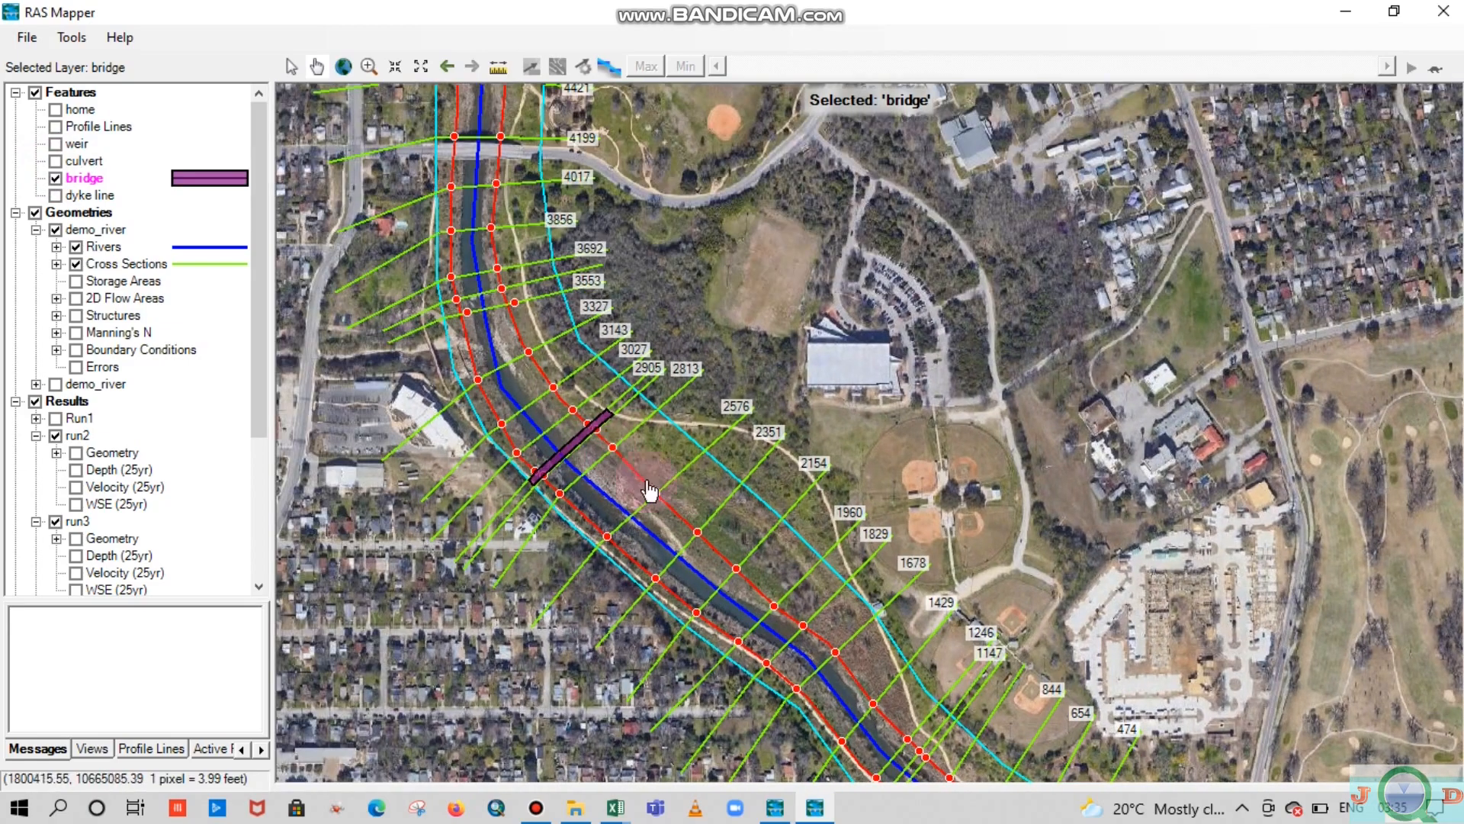
pyautogui.scroll(-1, 657, 462)
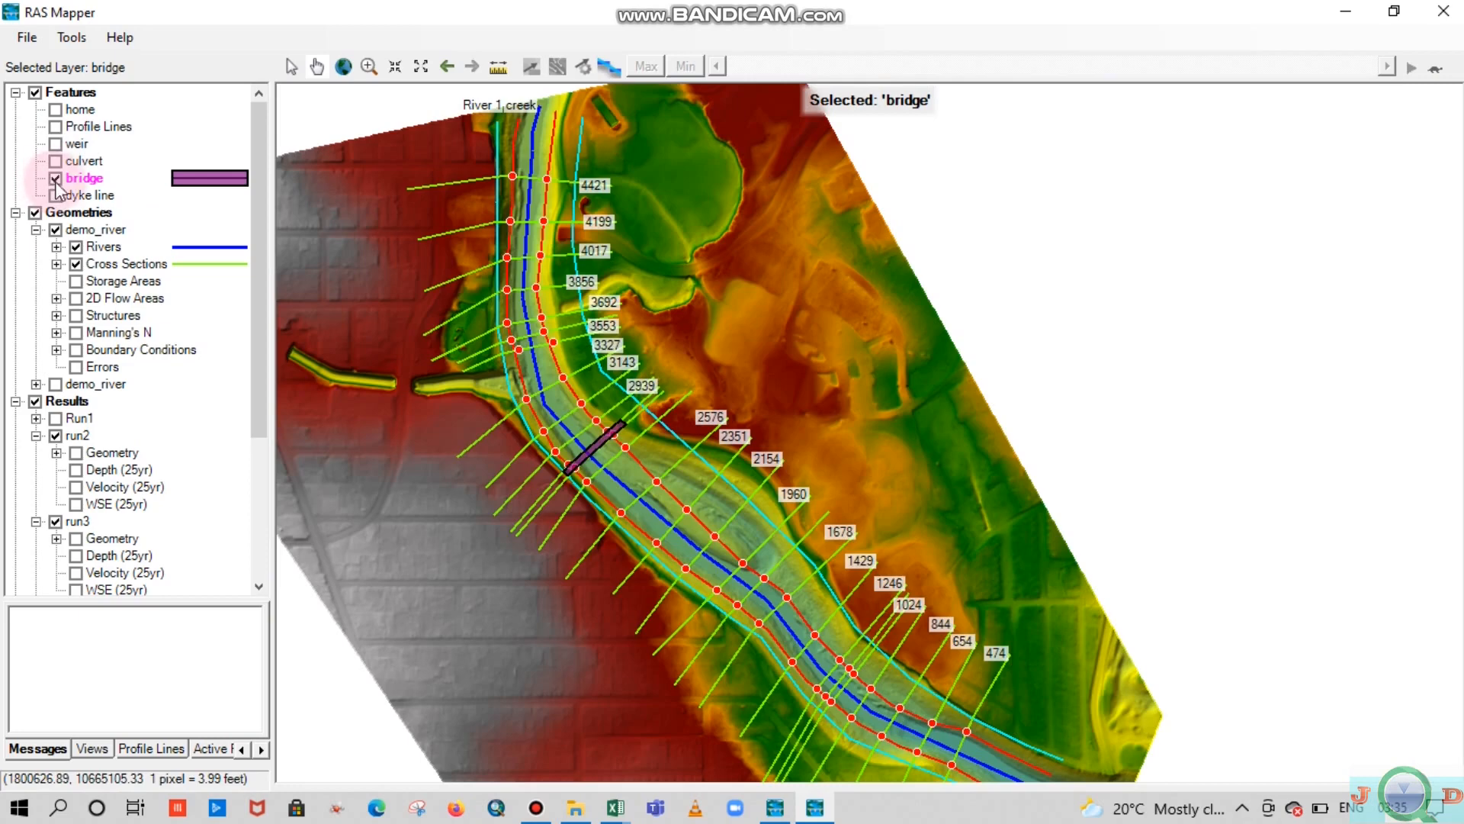
# Hide the bridge layer and display the dyke line layer along the river bank
pyautogui.click(56, 178)
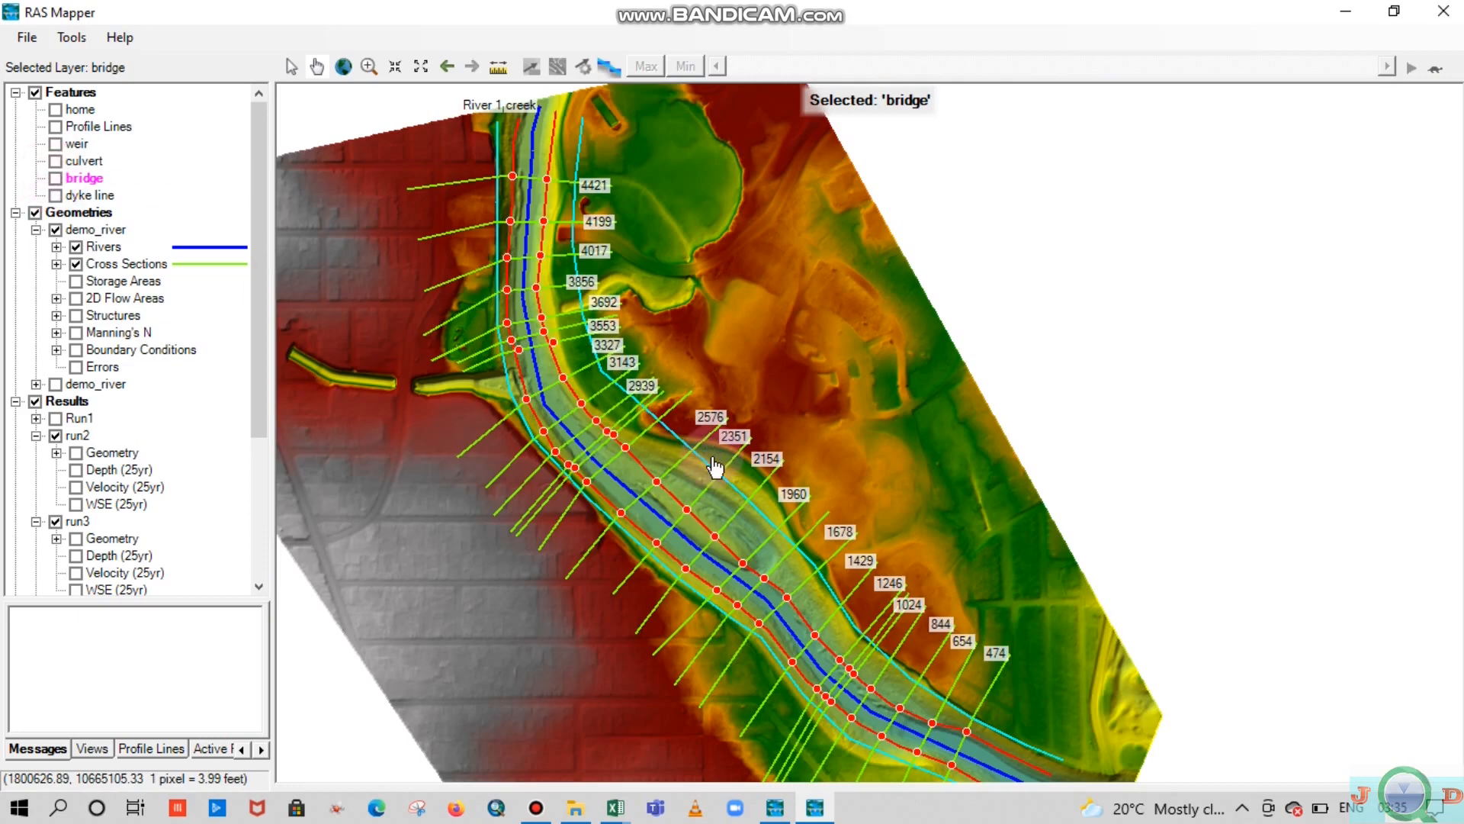
pyautogui.scroll(1, 713, 459)
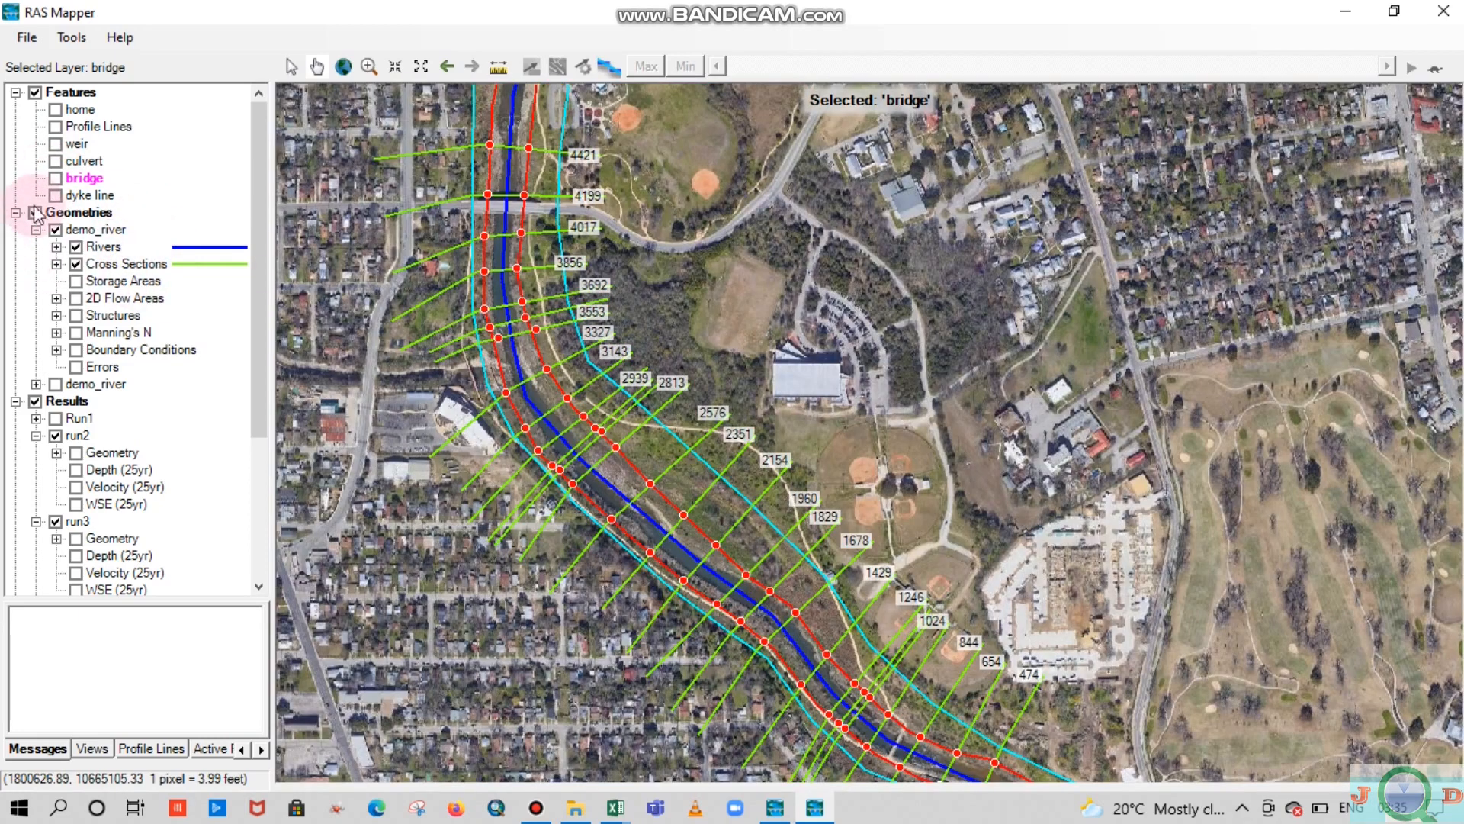
pyautogui.click(55, 196)
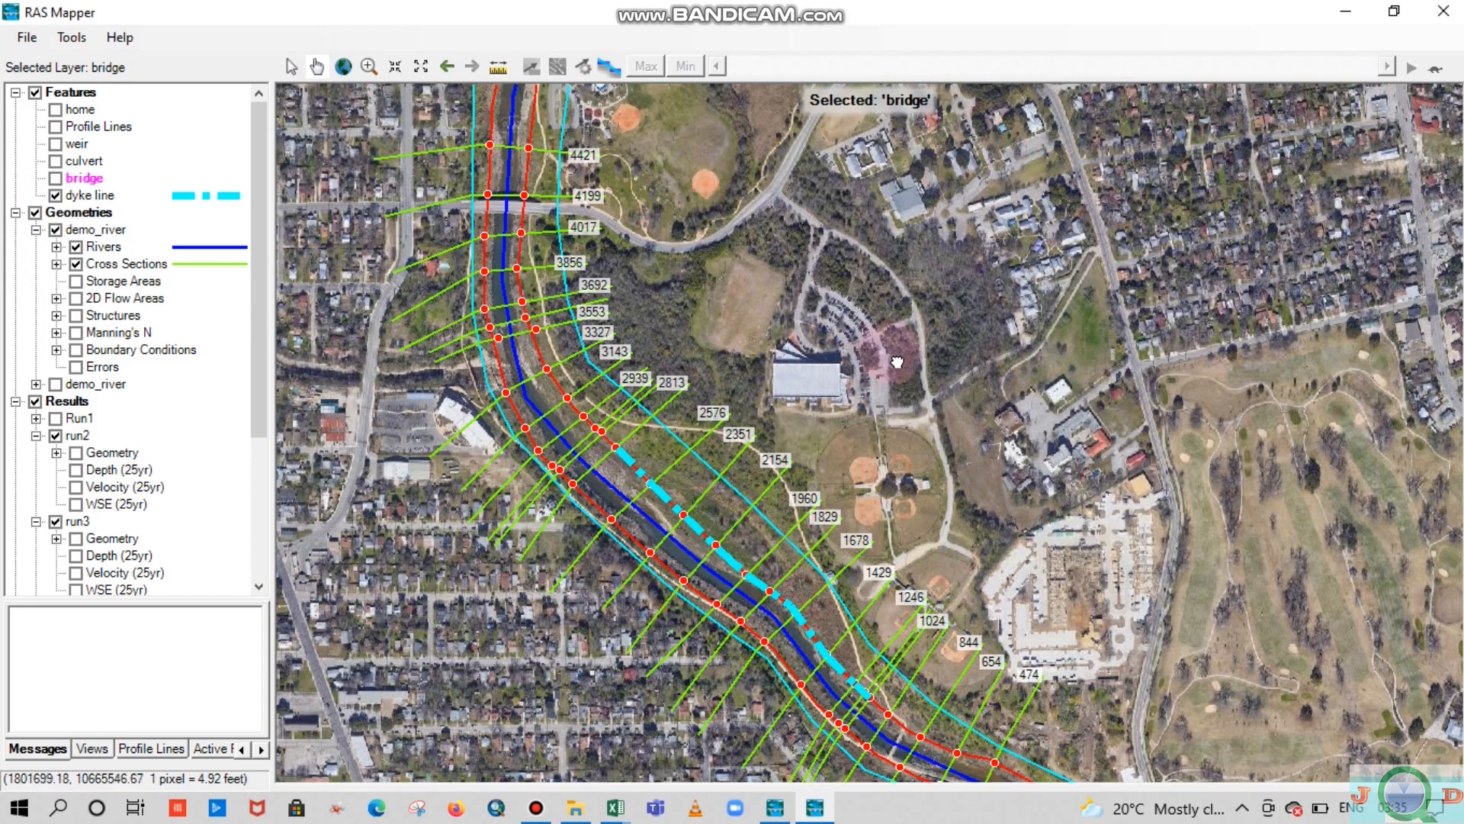
pyautogui.moveTo(897, 362); pyautogui.dragTo(969, 318)
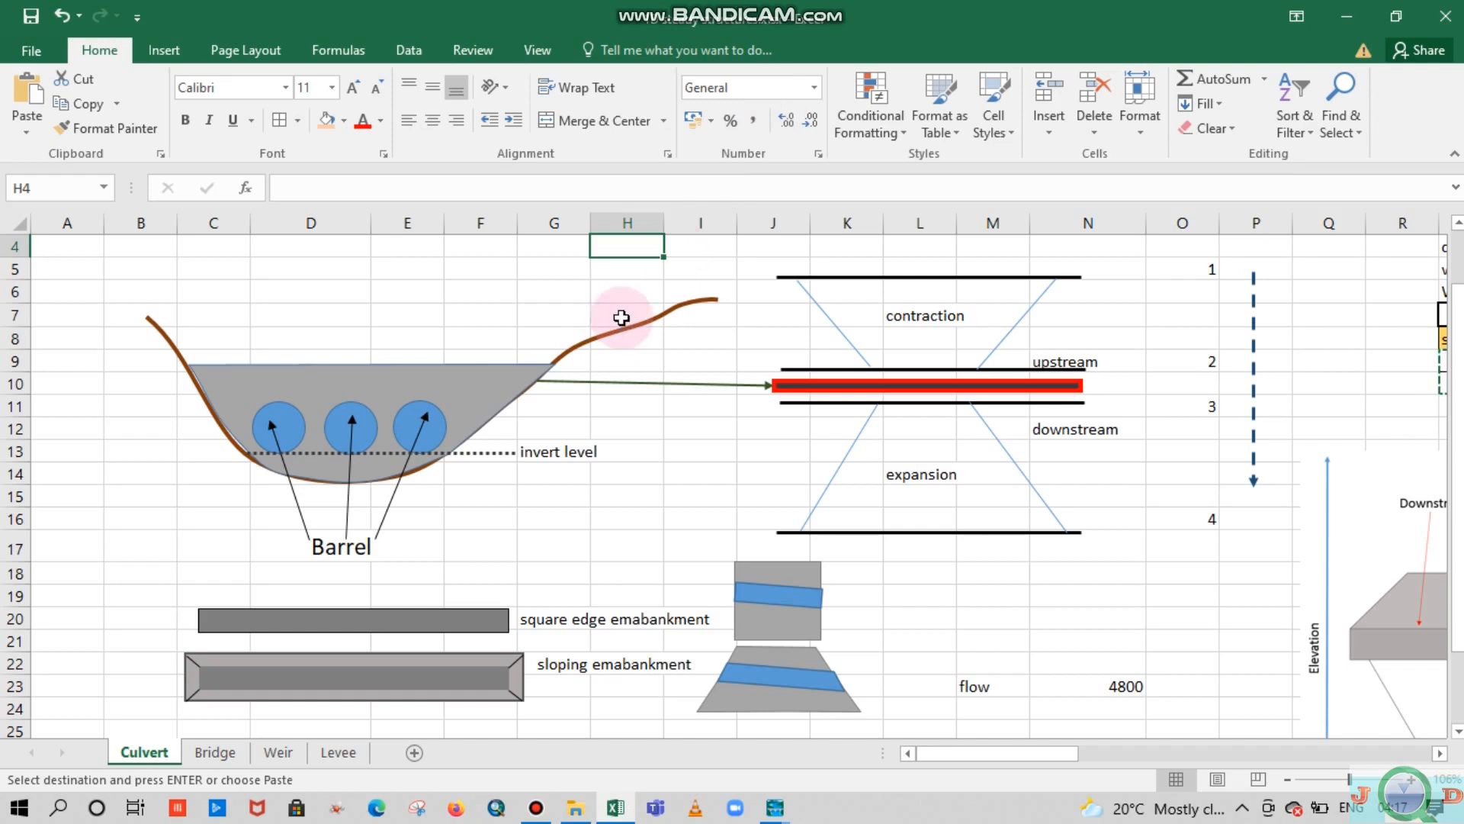
# Examine the culvert cross-section sketch with its barrels and invert level, and the square edge and sloping embankment sketches
pyautogui.click(473, 330)
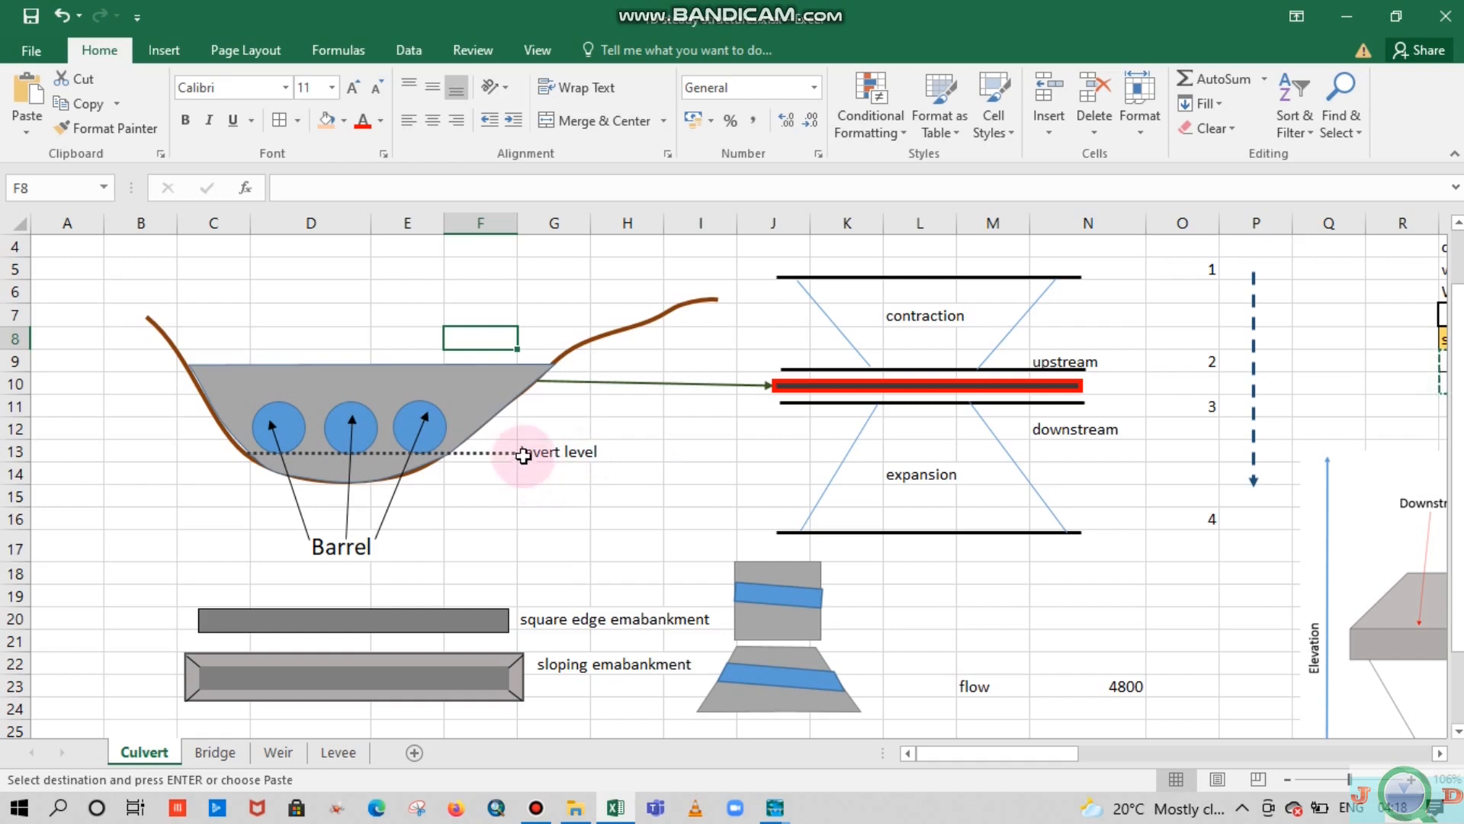
pyautogui.click(562, 421)
pyautogui.click(570, 474)
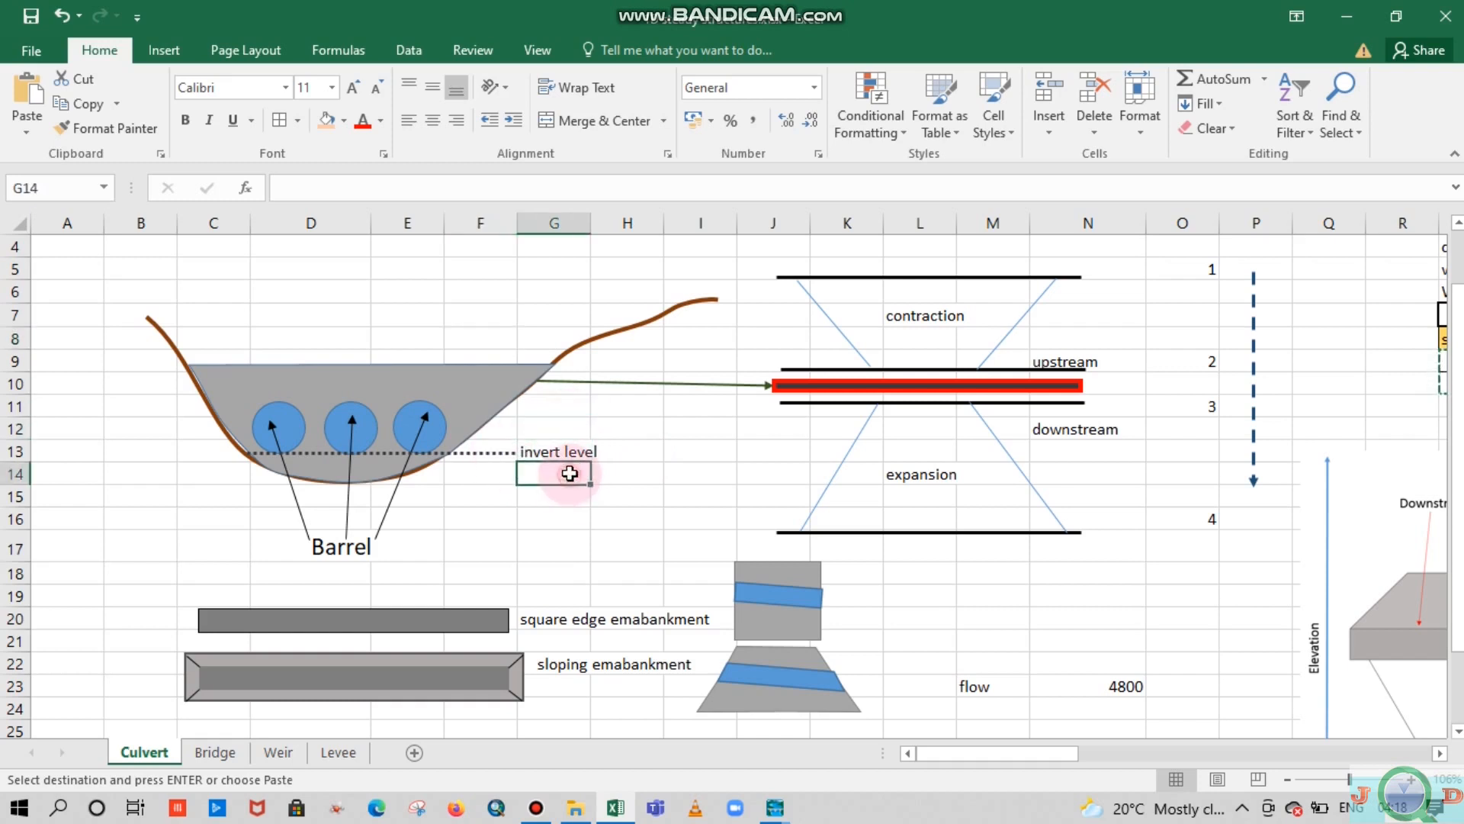
pyautogui.scroll(-1, 458, 502)
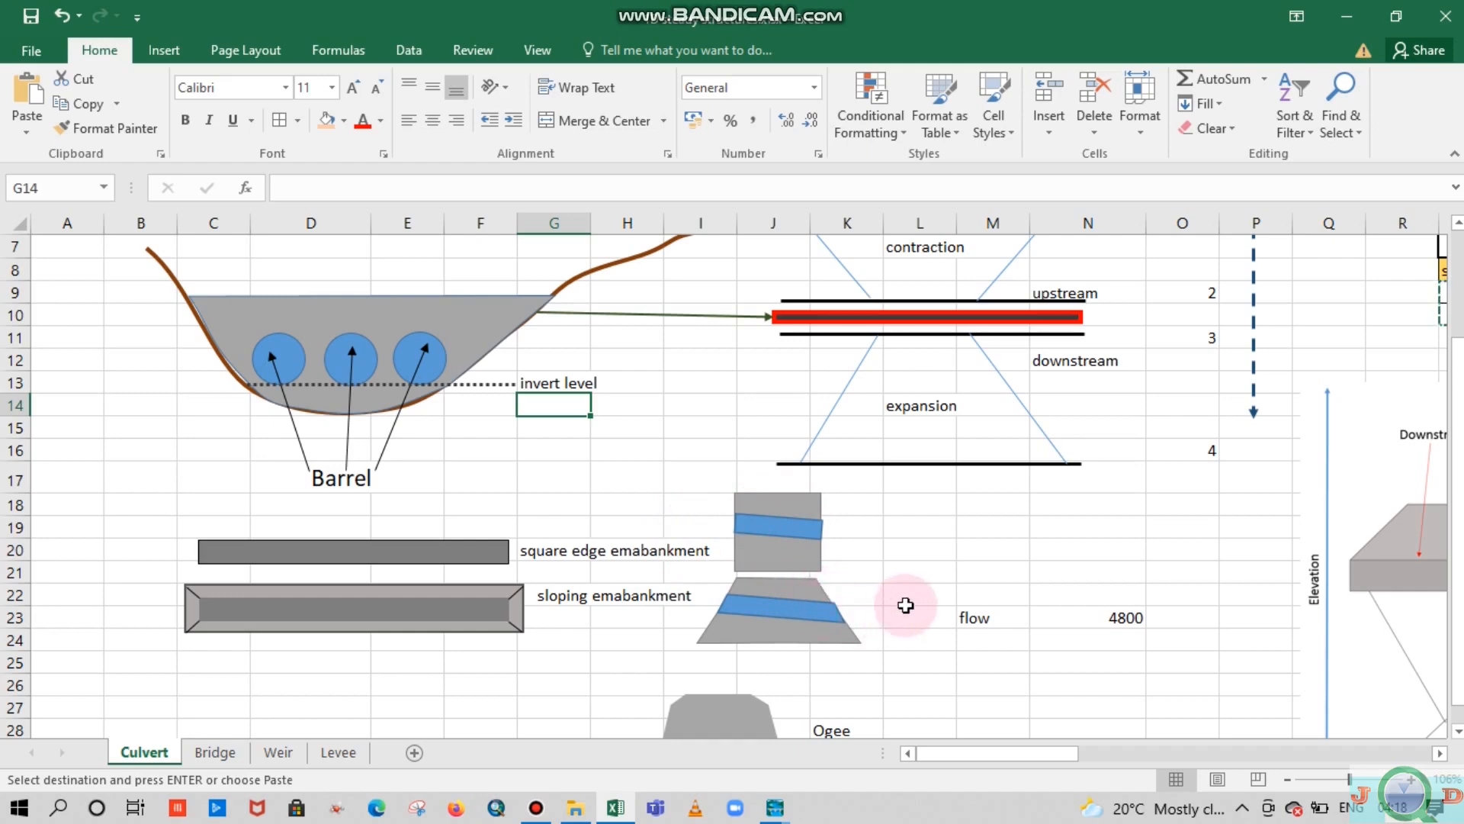
pyautogui.scroll(1, 965, 559)
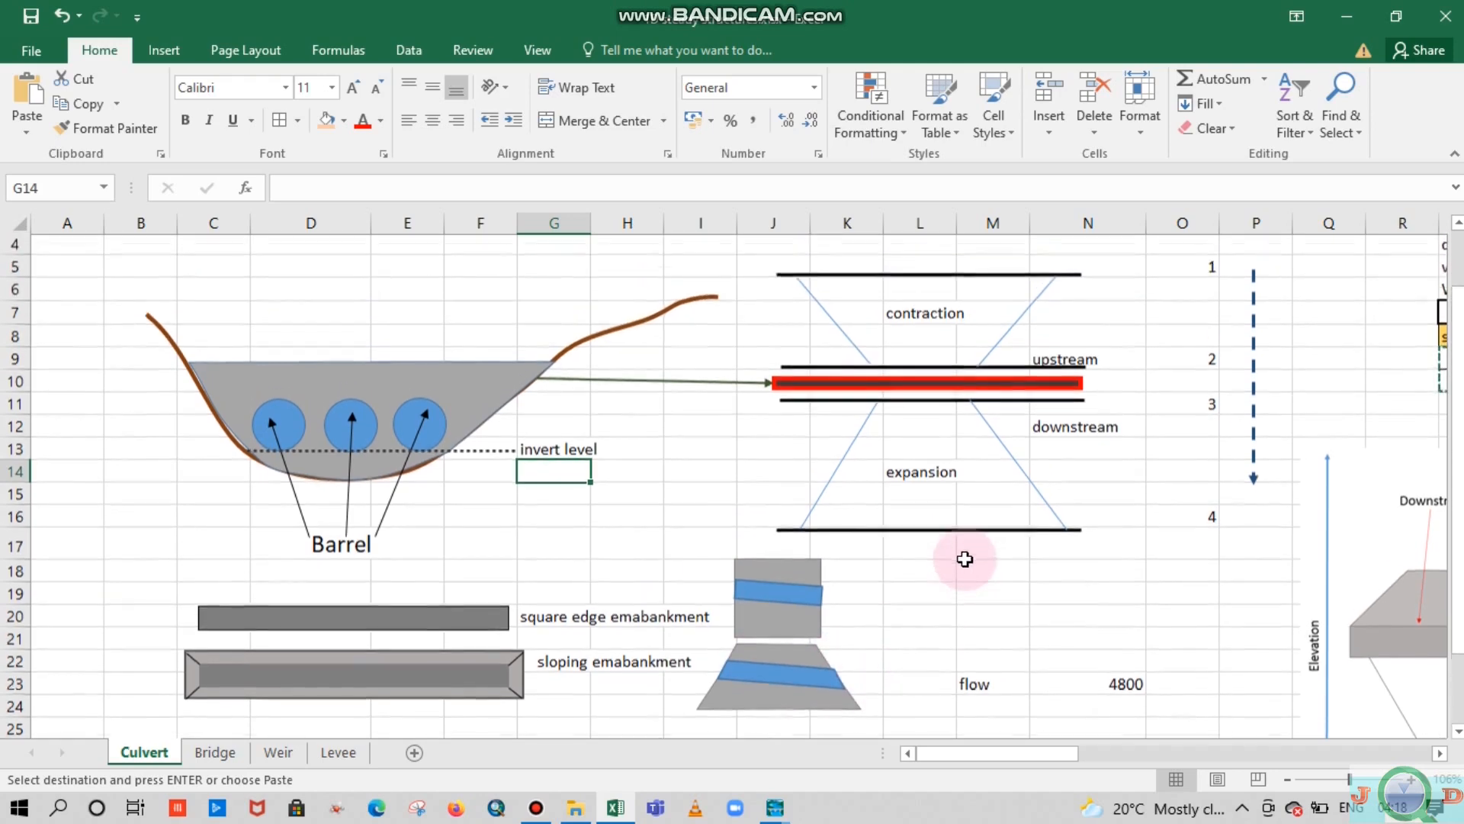
pyautogui.scroll(1, 978, 592)
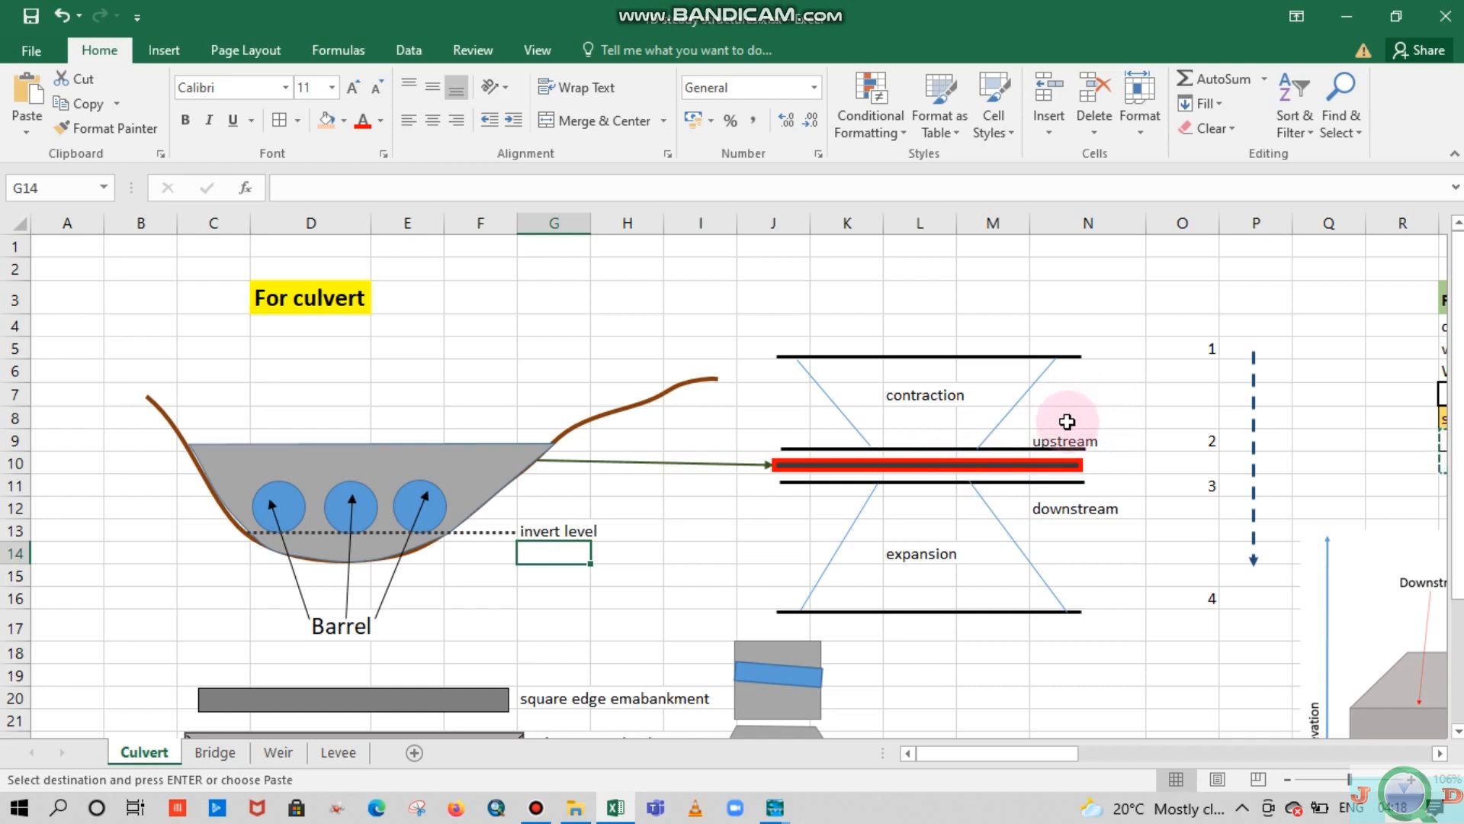
# Examine the culvert plan sketch up close, covering its upstream and downstream sections and the contraction and expansion zones
pyautogui.click(1125, 513)
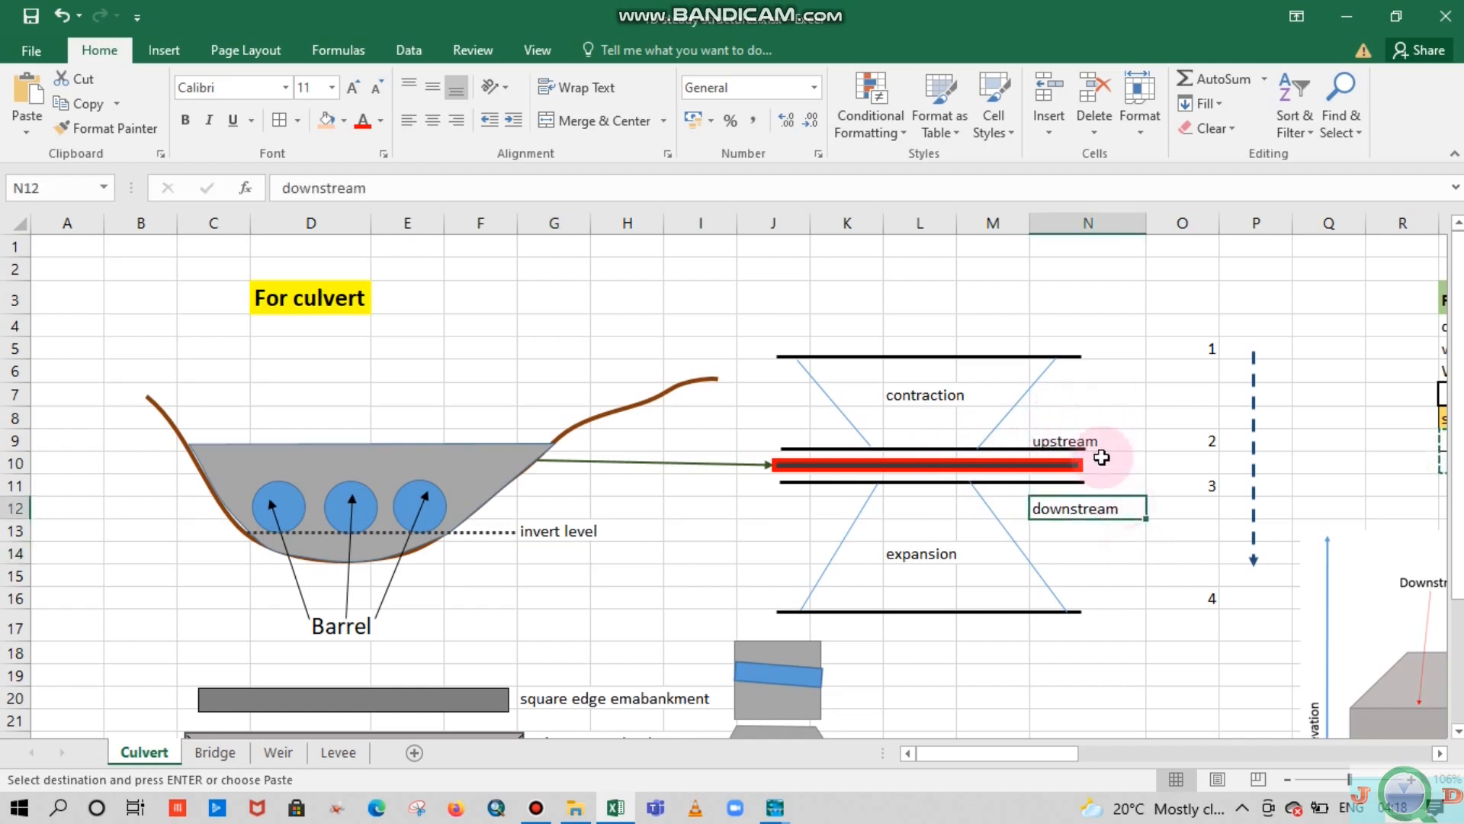
pyautogui.click(1102, 439)
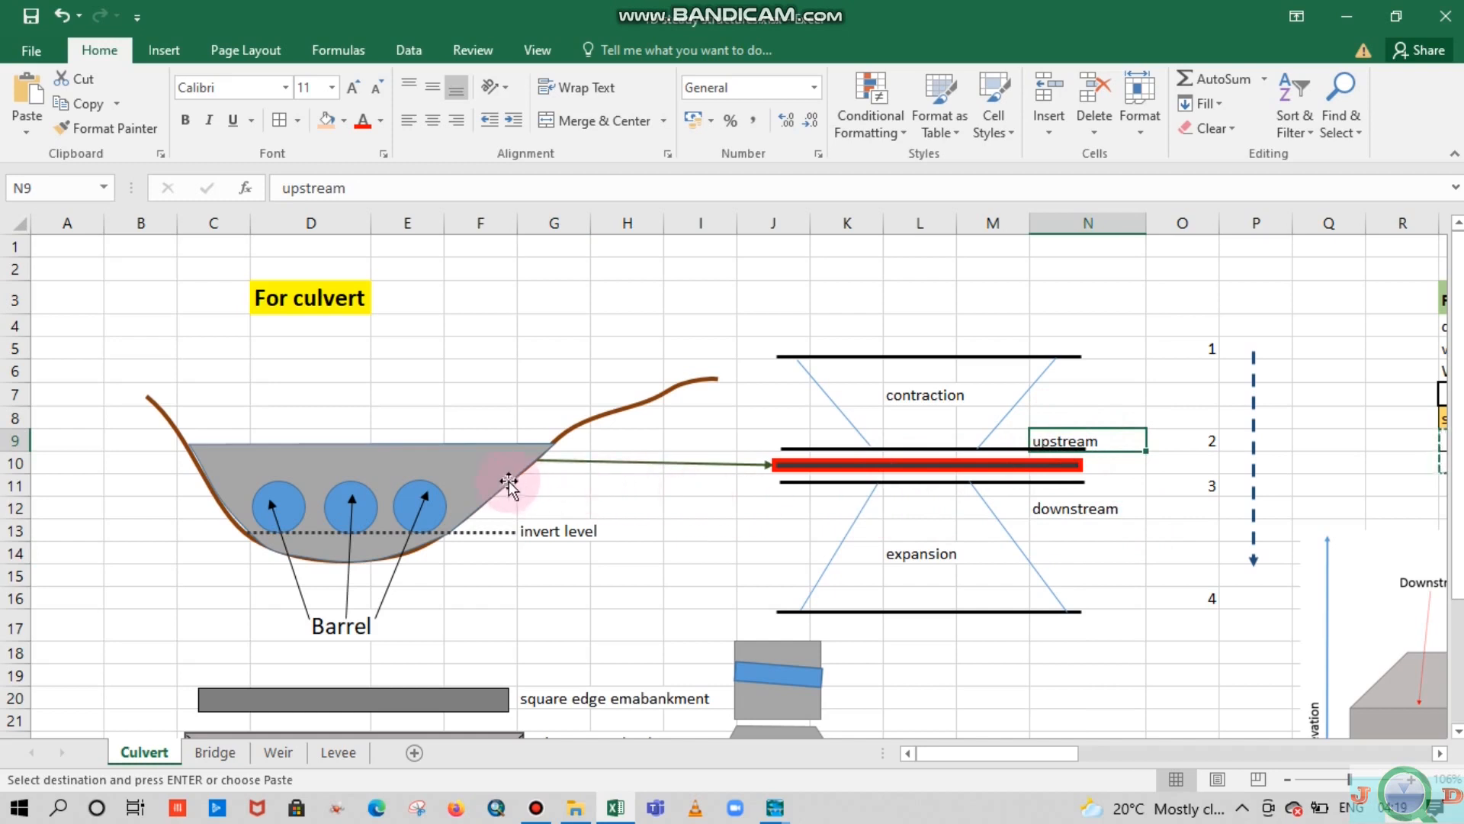
pyautogui.click(820, 465)
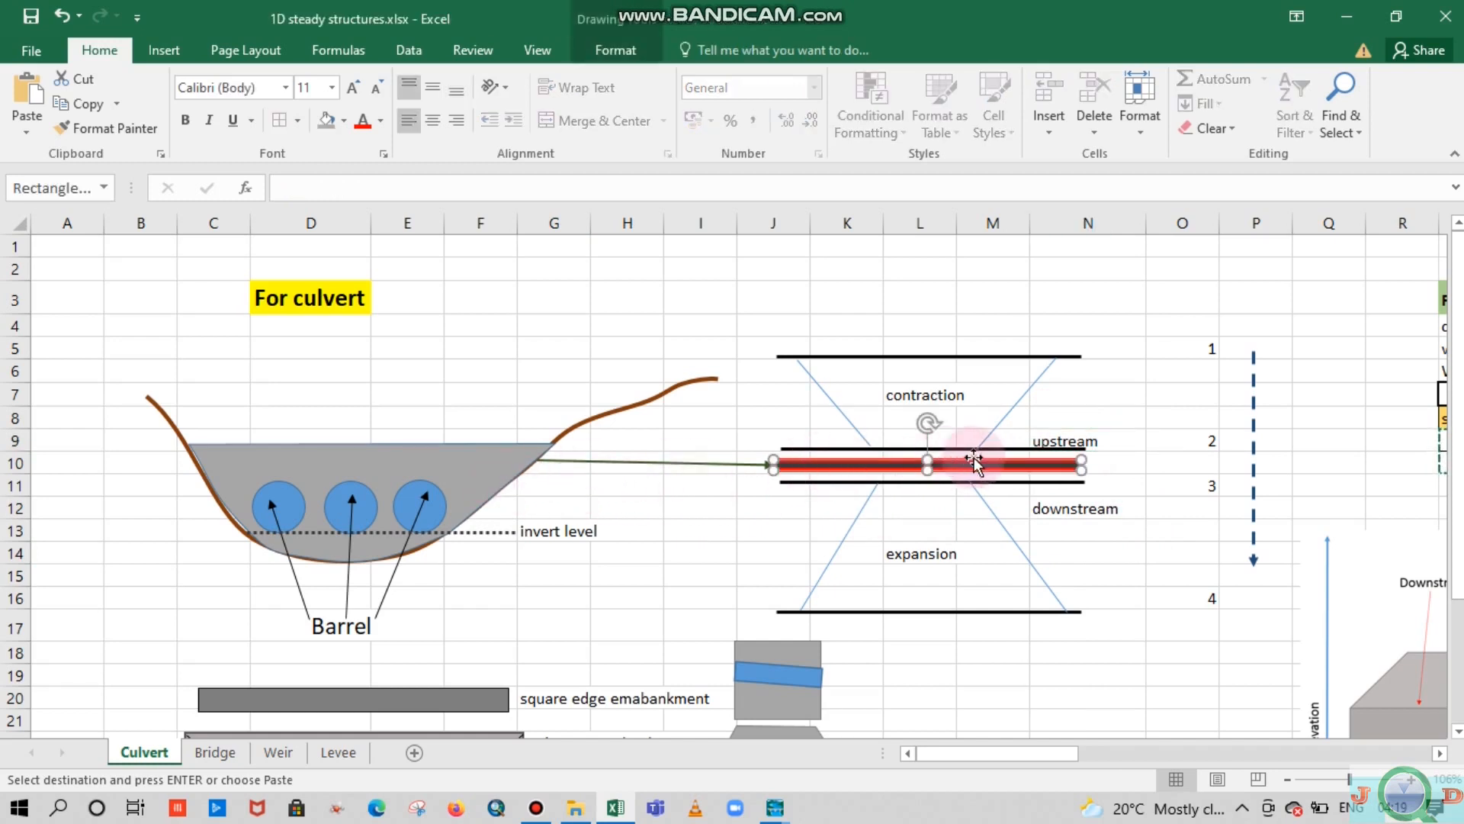
pyautogui.click(1101, 439)
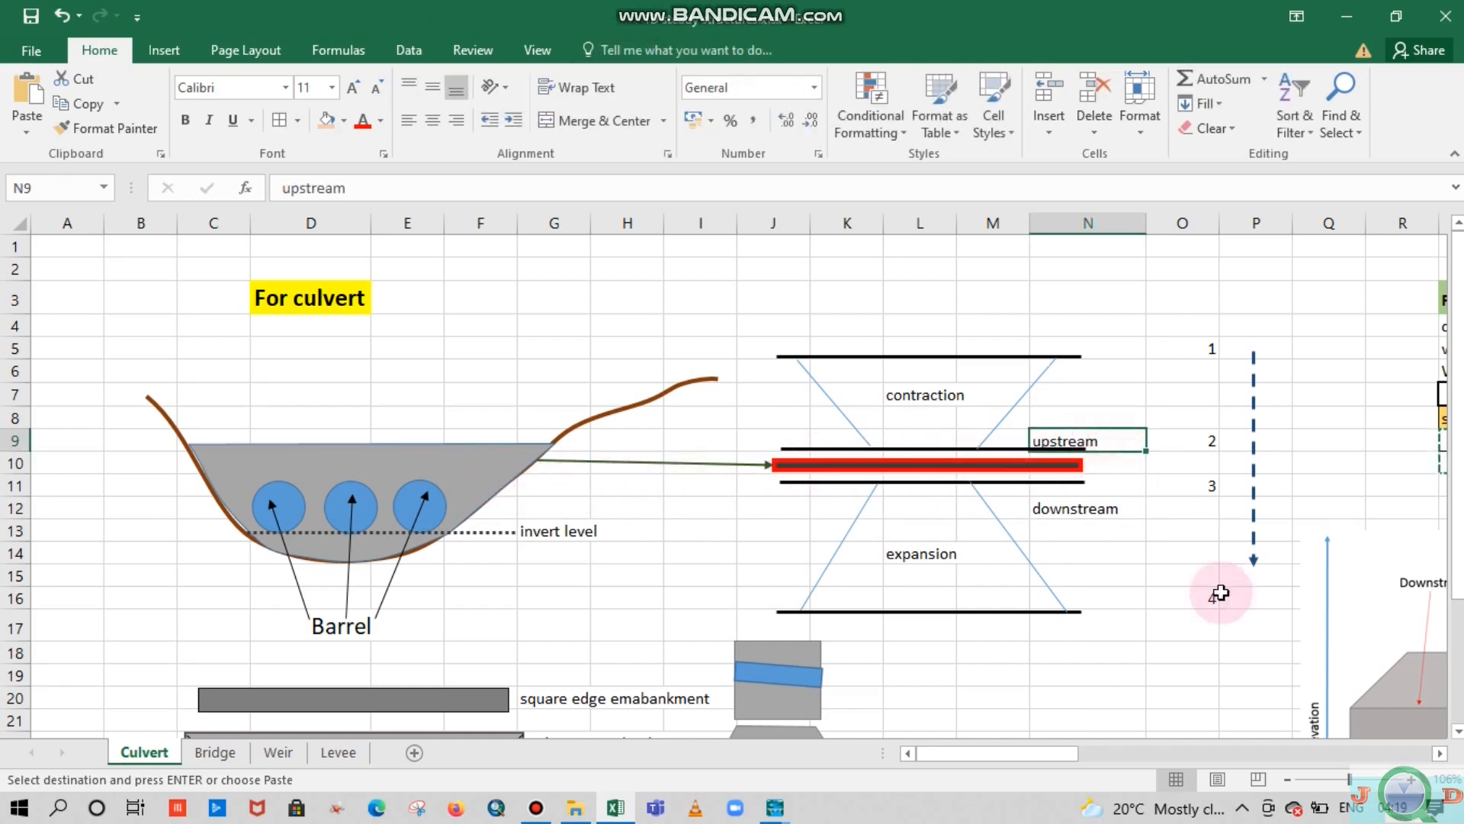
pyautogui.click(1362, 778)
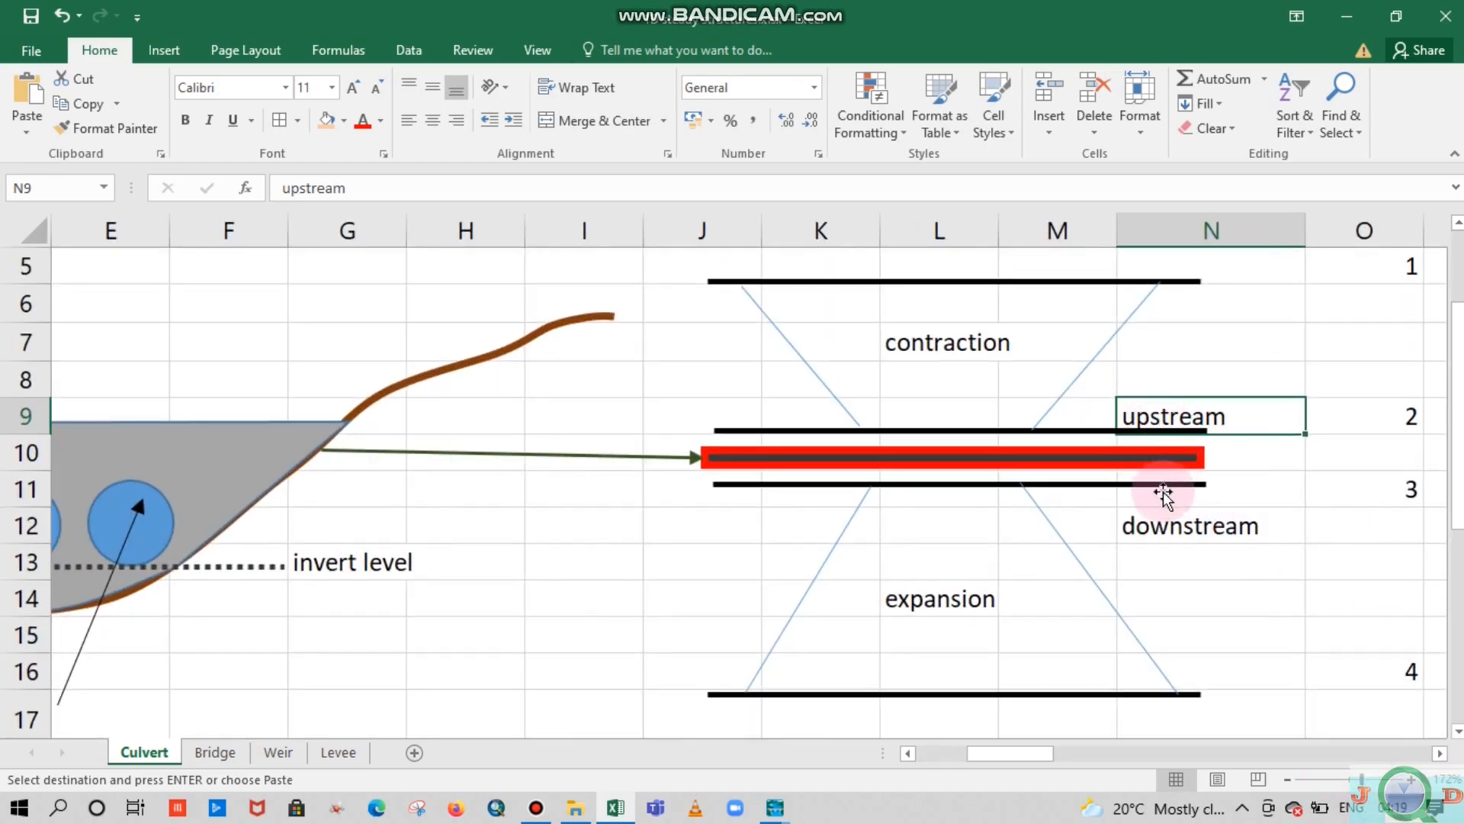
pyautogui.moveTo(1163, 488); pyautogui.dragTo(1227, 423)
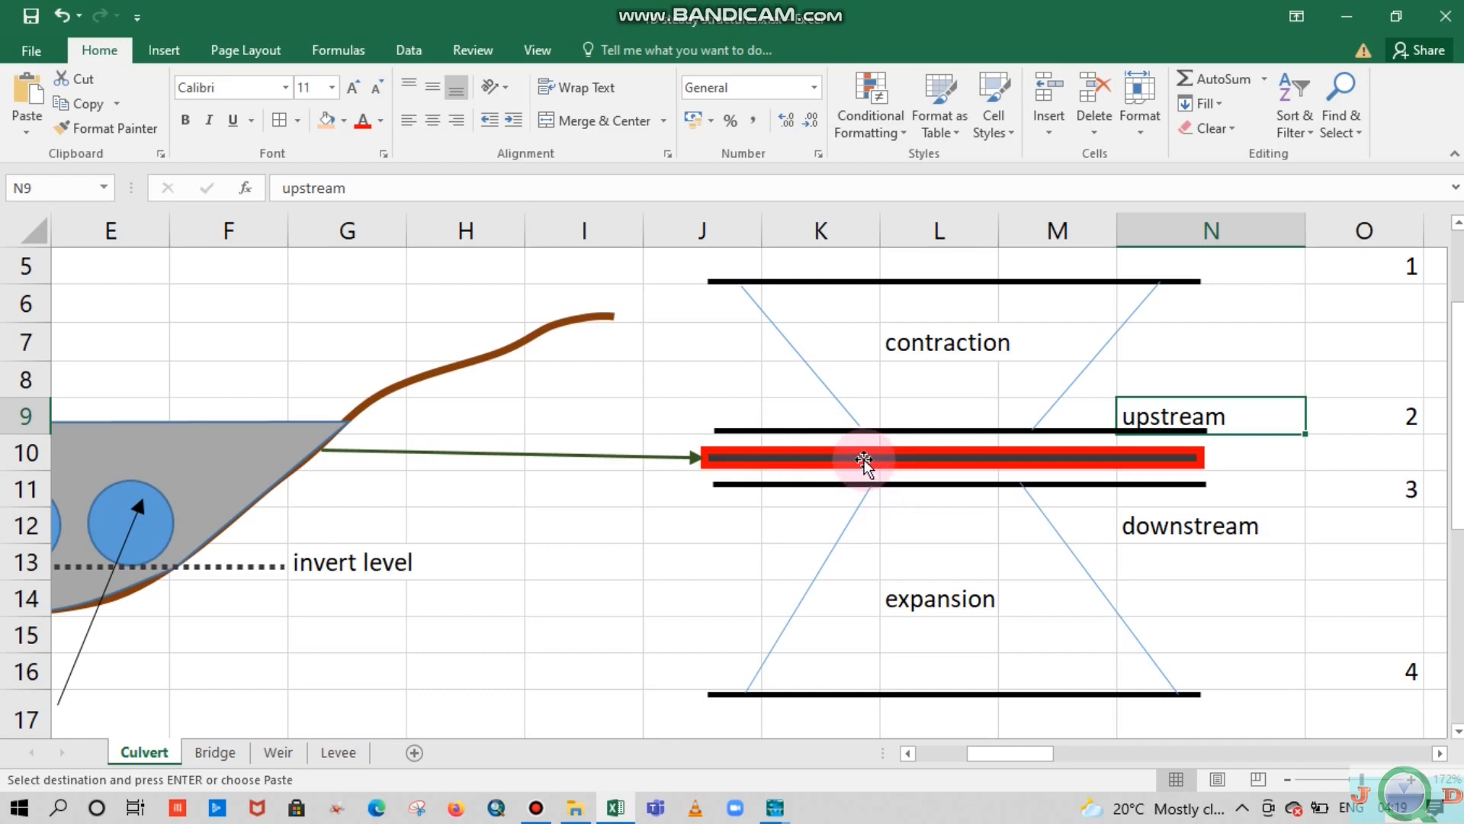
pyautogui.click(733, 461)
pyautogui.click(1200, 414)
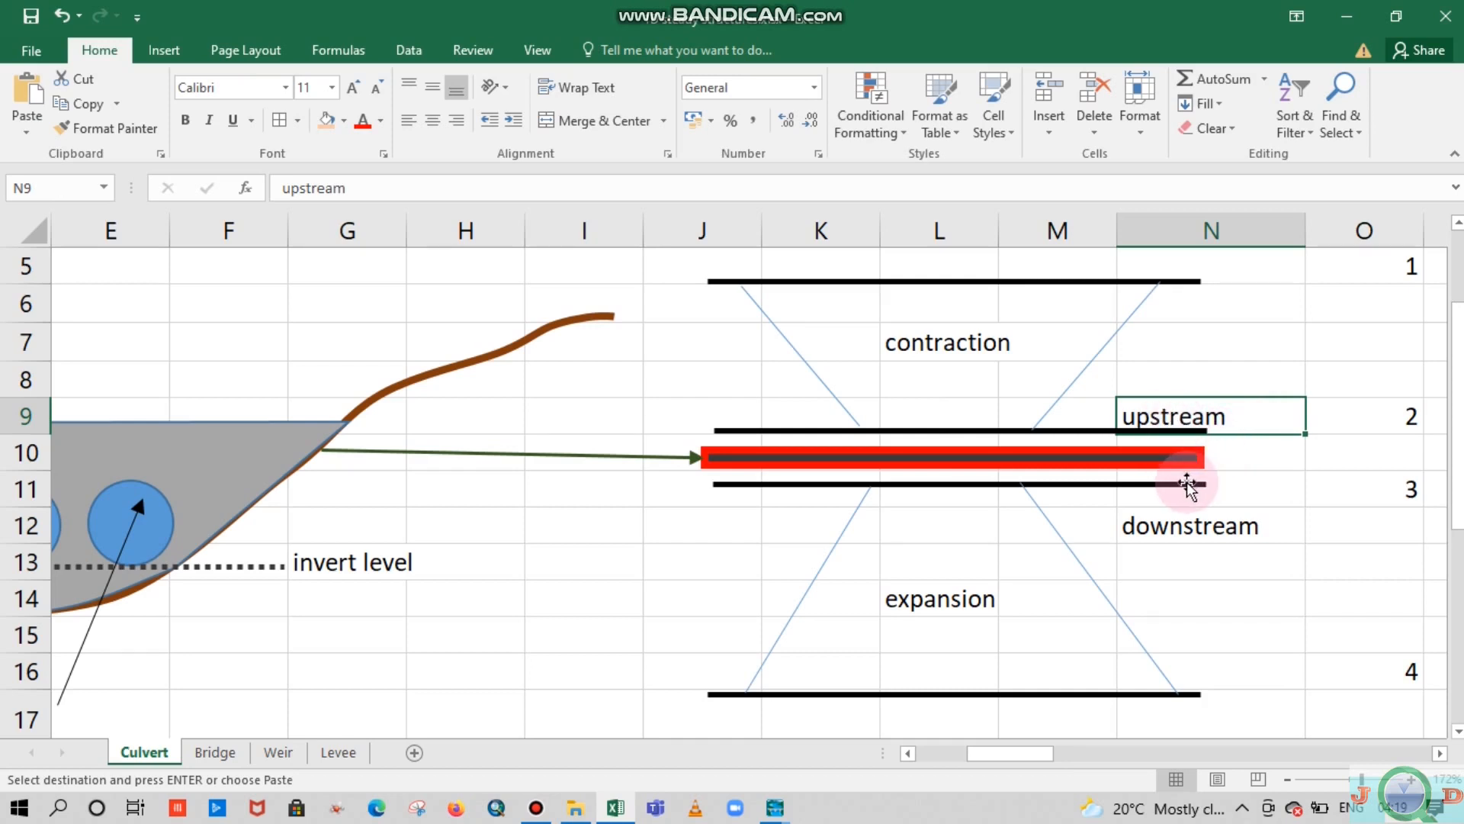
pyautogui.click(1255, 492)
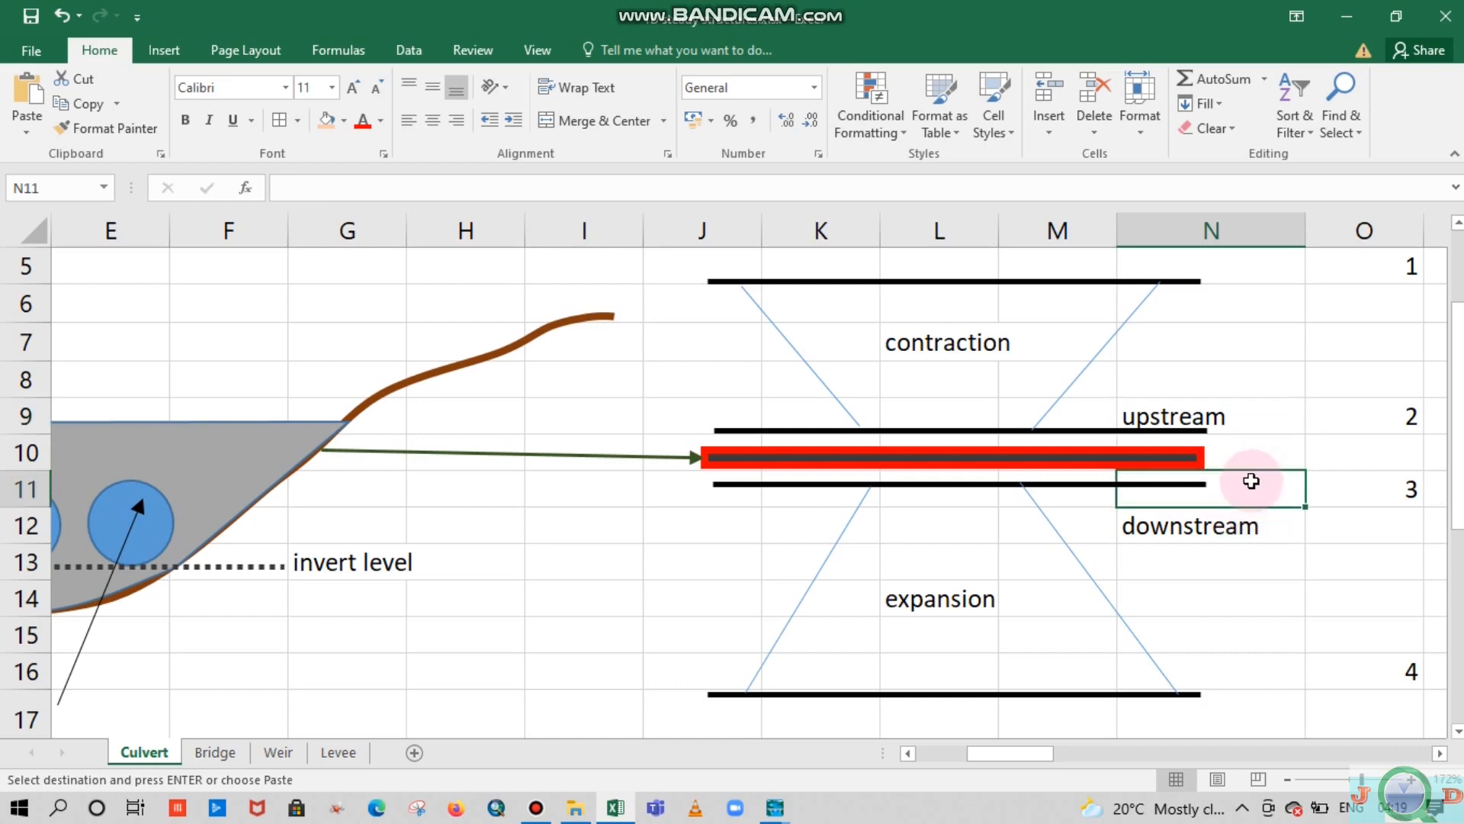
pyautogui.scroll(1, 1241, 486)
pyautogui.scroll(-1, 1215, 490)
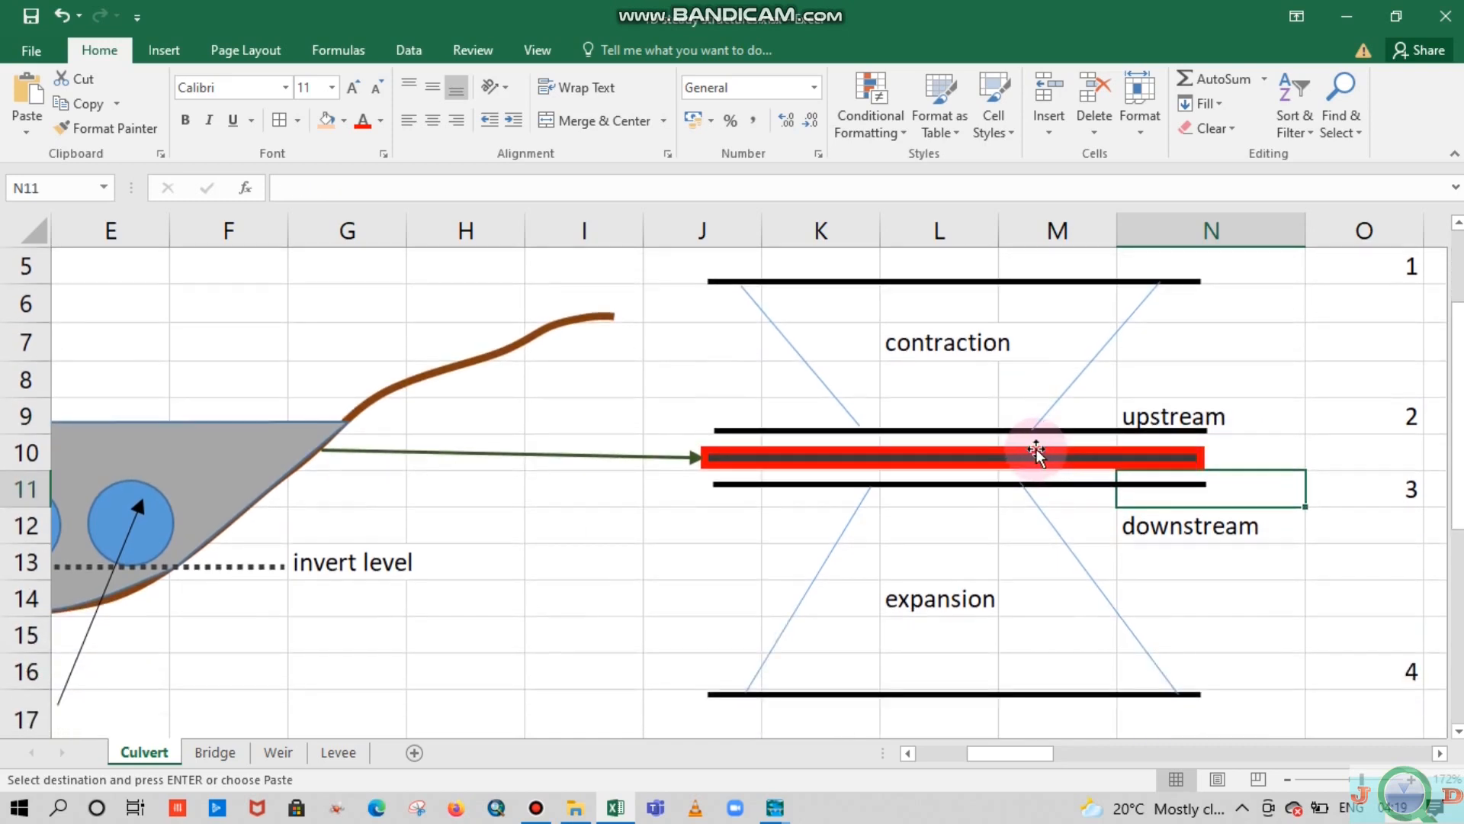
pyautogui.scroll(1, 1141, 458)
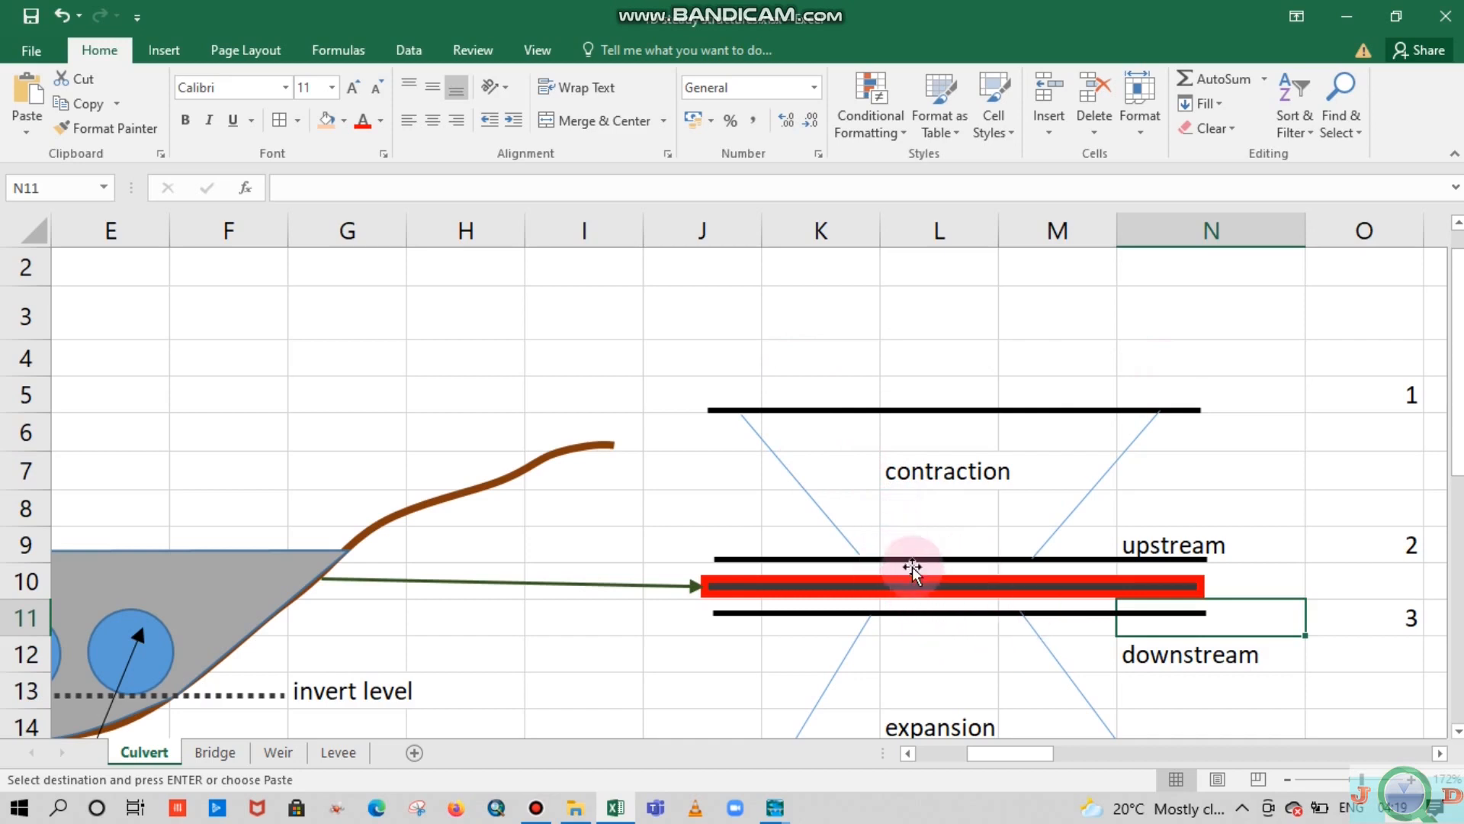
pyautogui.scroll(-2, 912, 562)
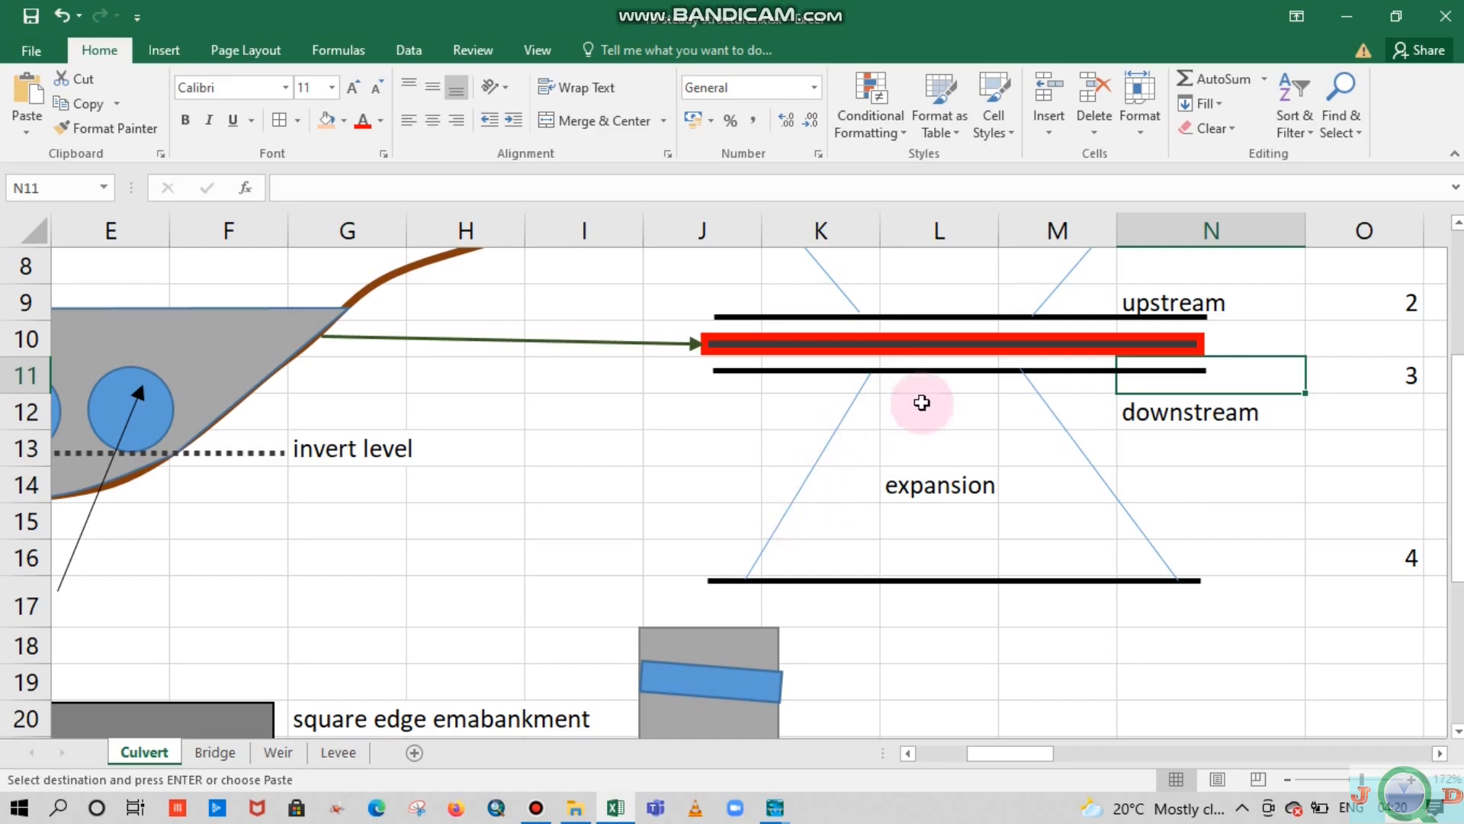
pyautogui.scroll(1, 1206, 588)
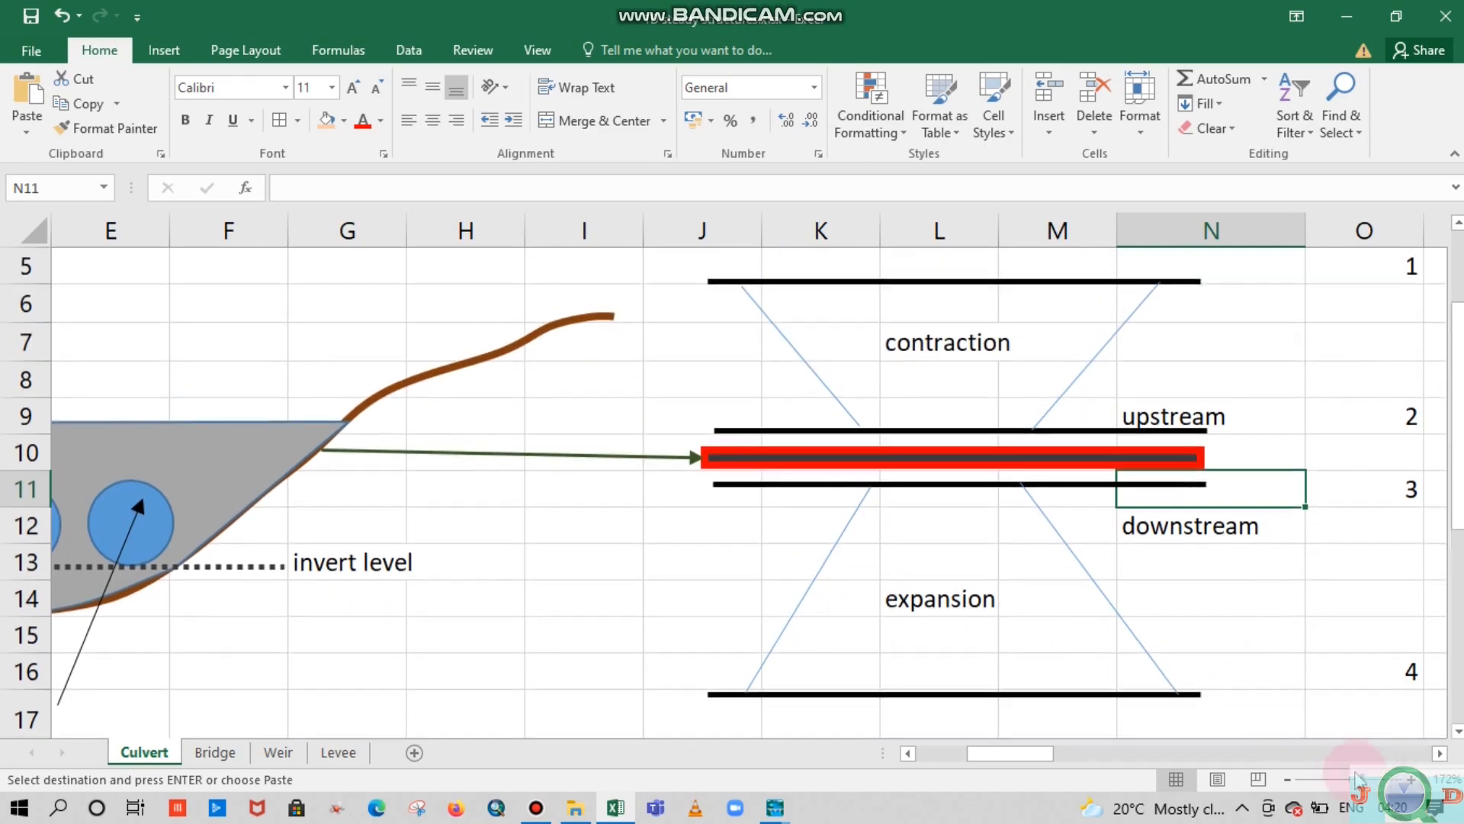
# Examine how sections 1 to 4 are arranged around the culvert along the flow direction in the plan sketch
pyautogui.click(1354, 779)
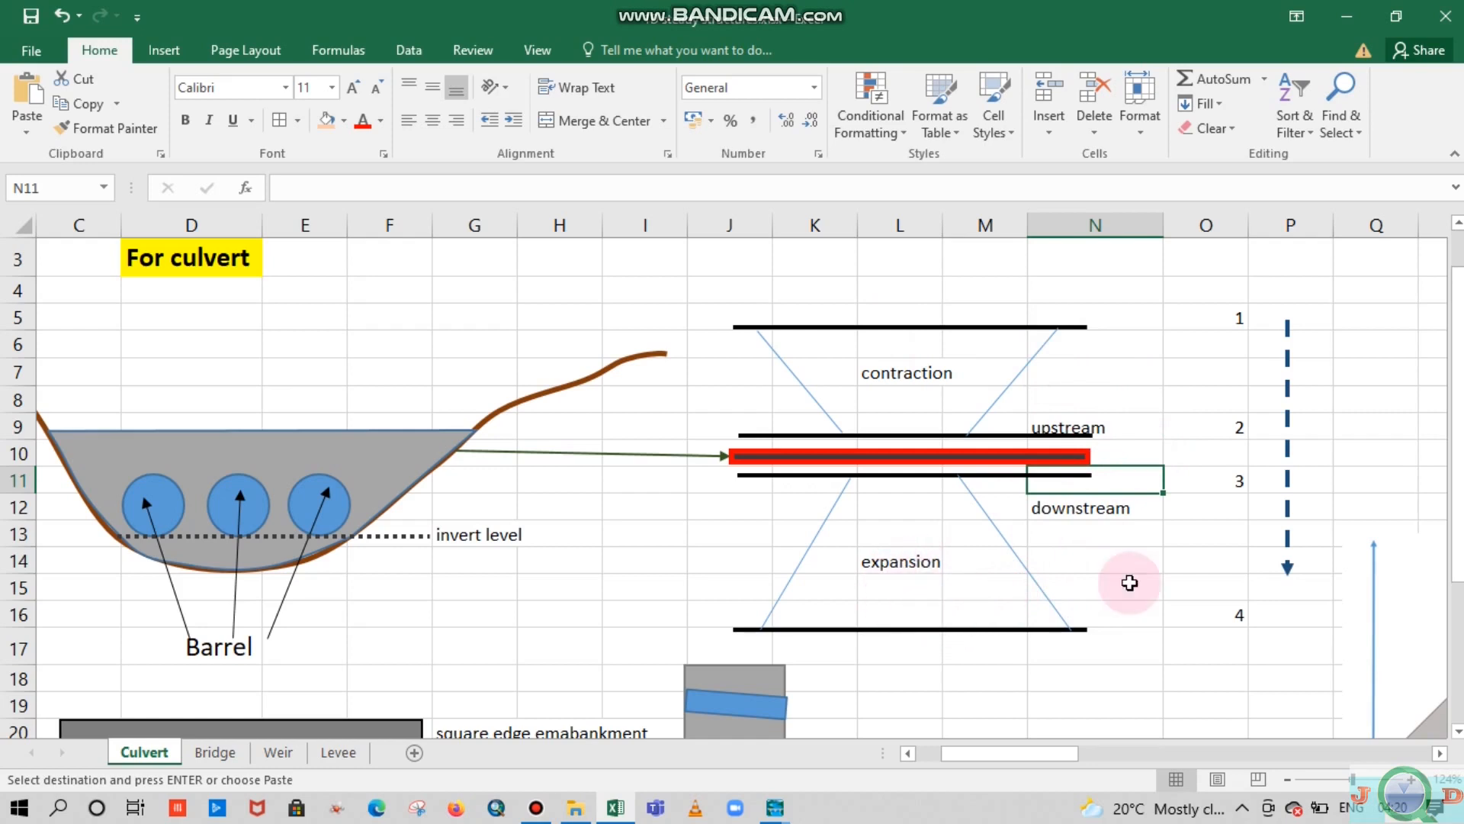
pyautogui.click(1126, 583)
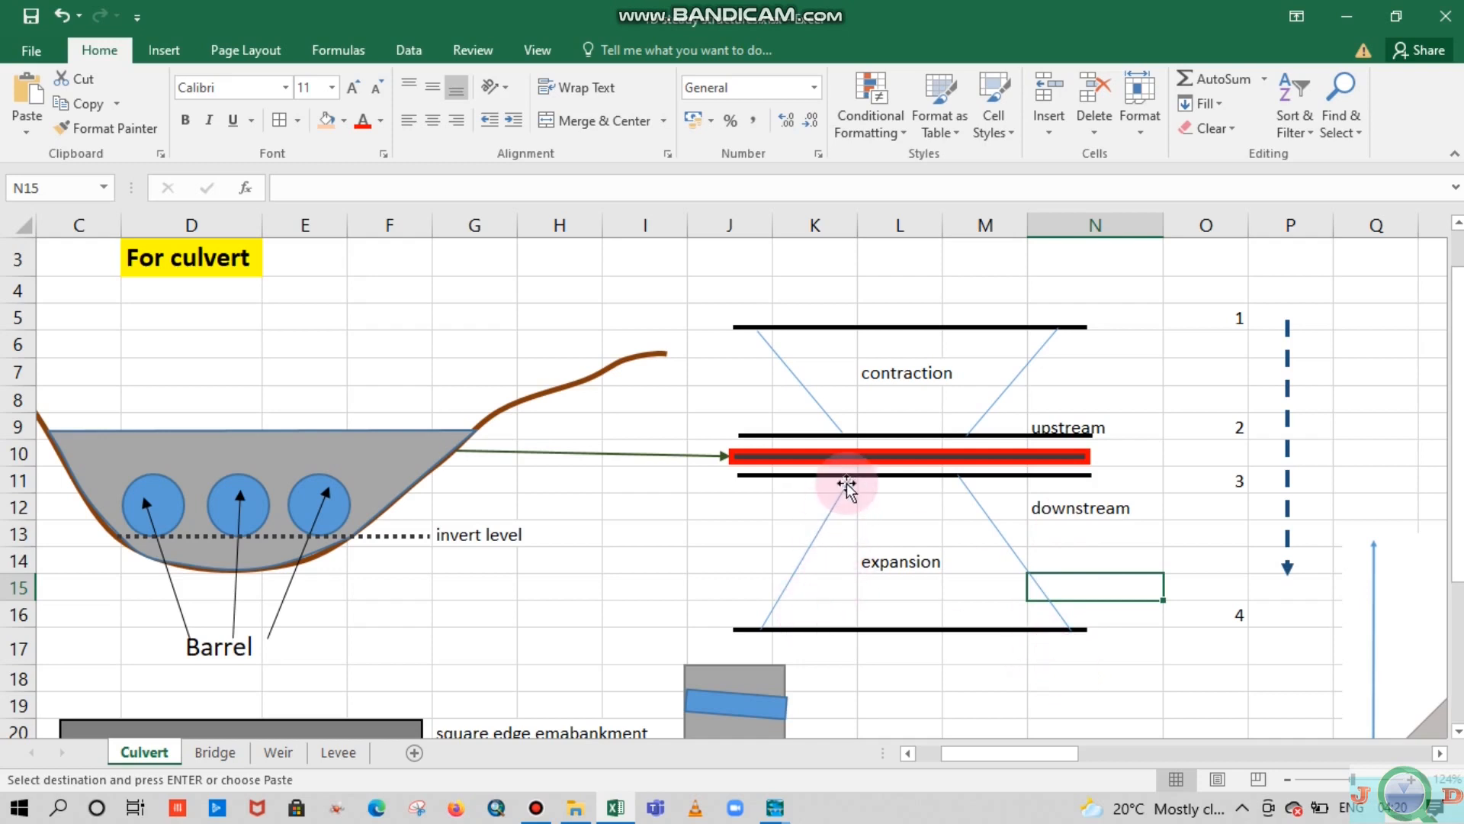
pyautogui.click(1144, 513)
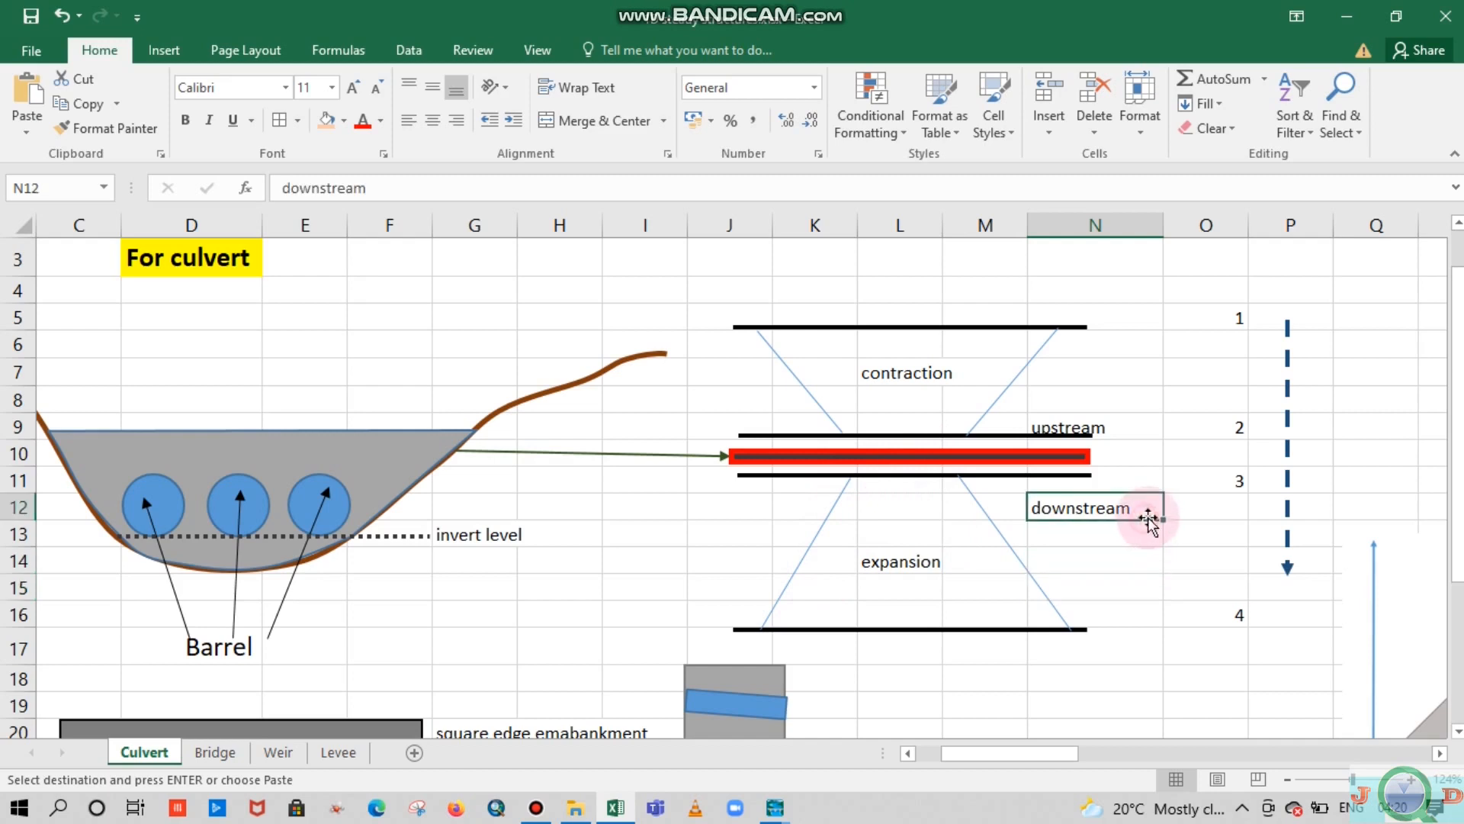
pyautogui.click(1165, 423)
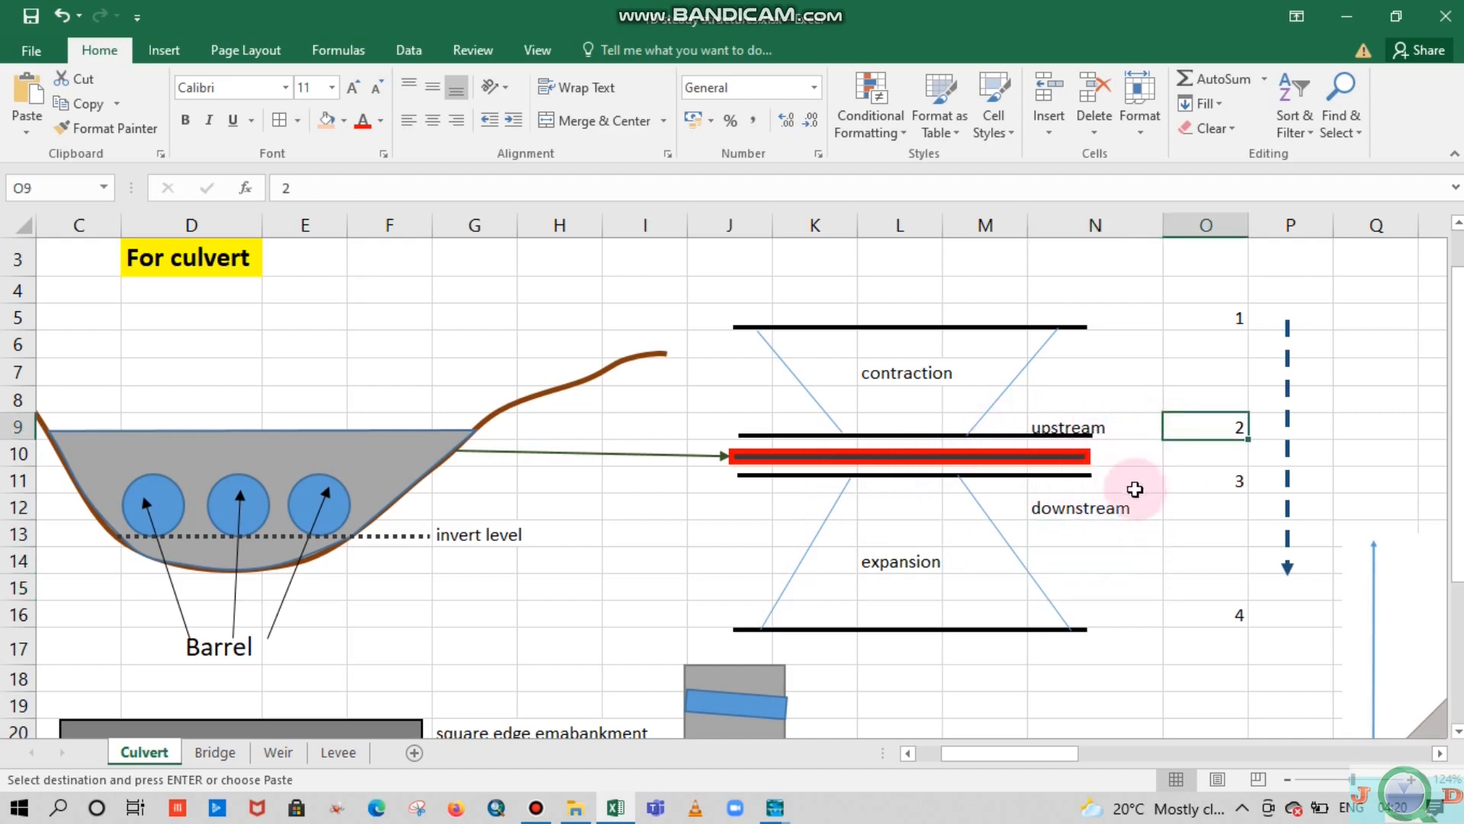
pyautogui.scroll(-1, 1113, 500)
pyautogui.scroll(1, 1119, 498)
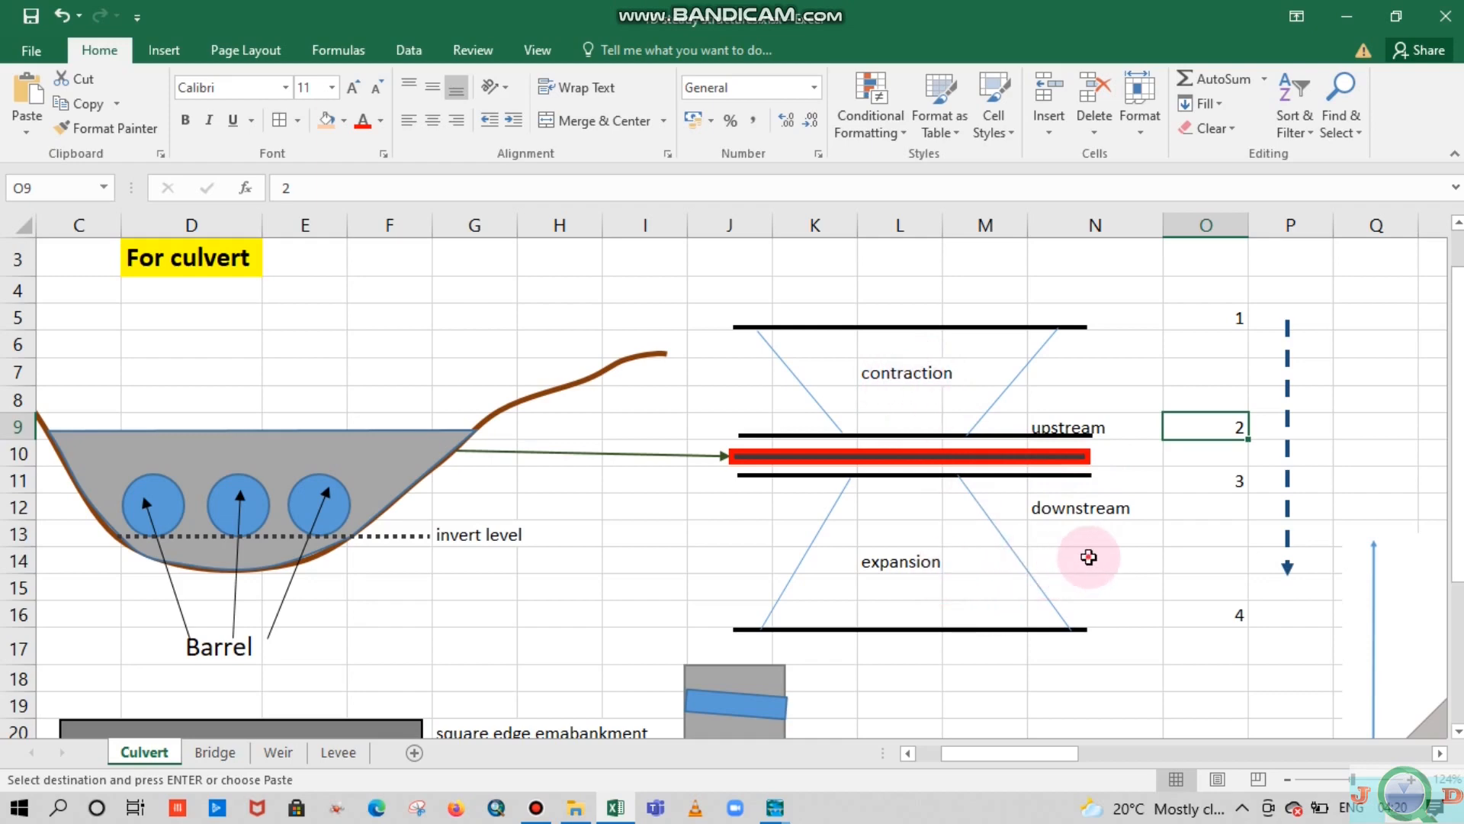
pyautogui.click(1089, 557)
pyautogui.click(1155, 449)
pyautogui.scroll(-4, 1216, 497)
pyautogui.scroll(3, 1218, 497)
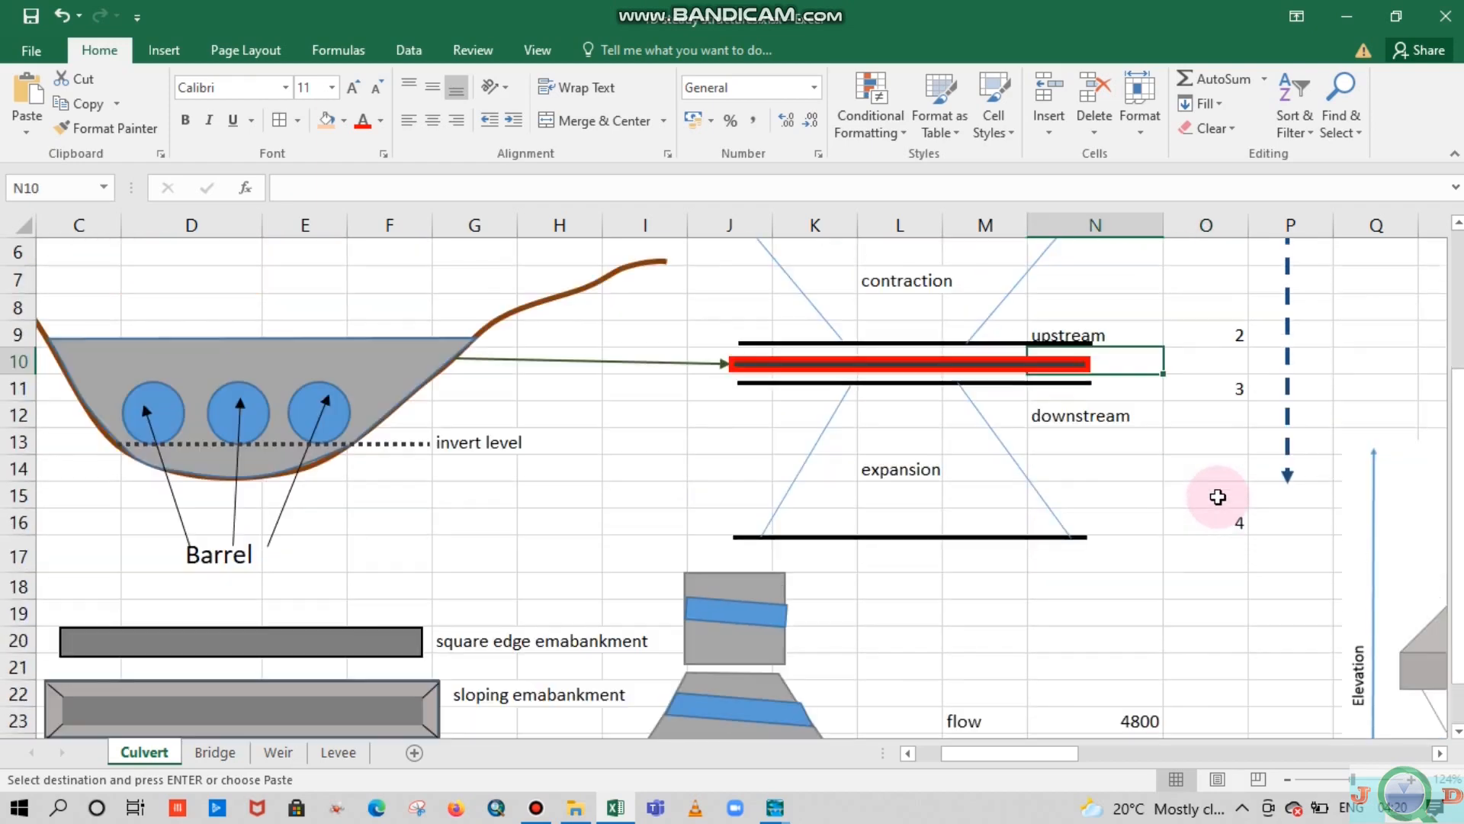
# Examine the roadway/deck data table beside the culvert plan sketch on the Culvert sheet
pyautogui.moveTo(1034, 753); pyautogui.dragTo(1110, 755)
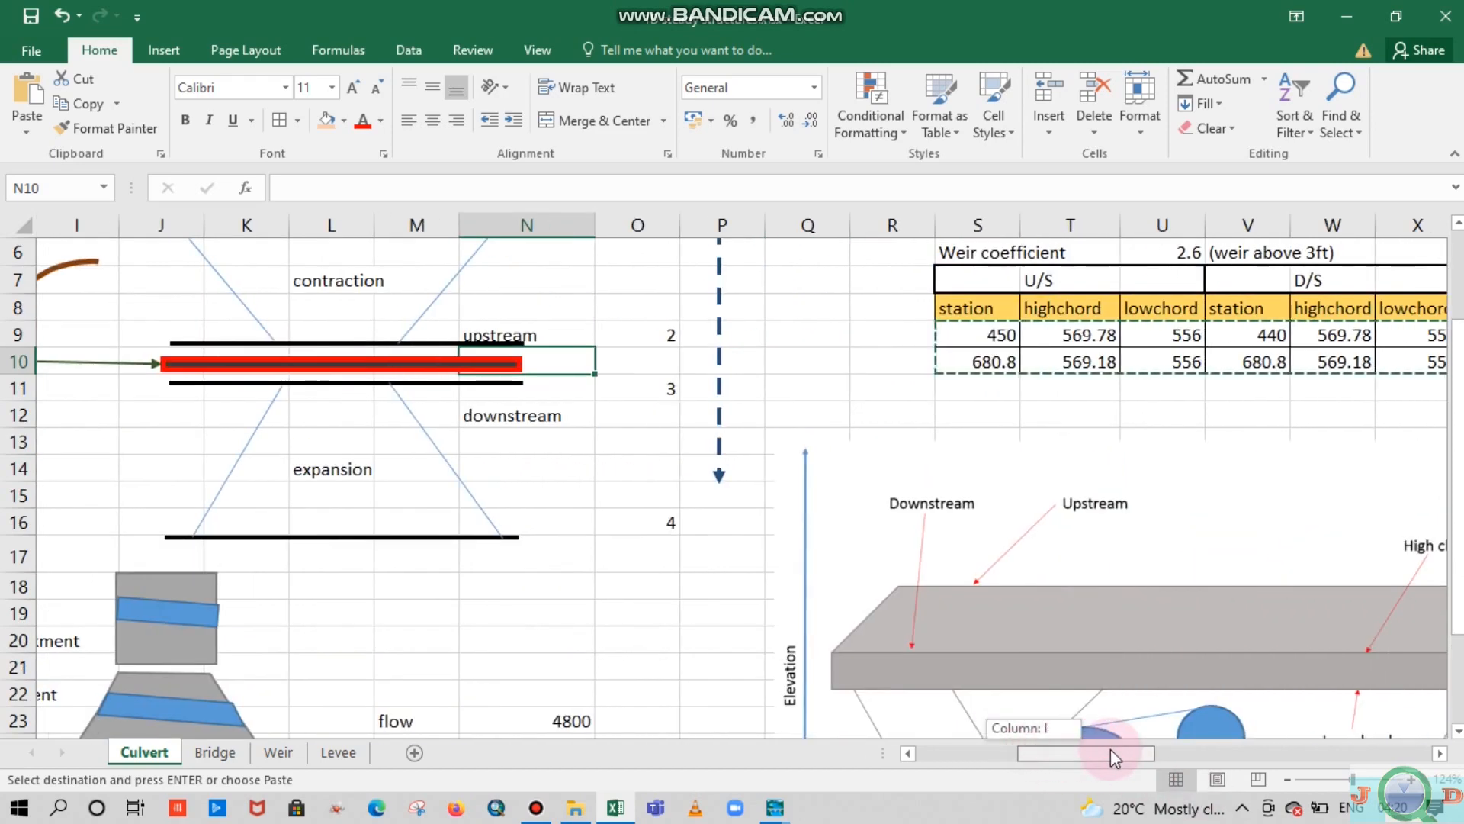
pyautogui.scroll(2, 884, 534)
pyautogui.click(873, 477)
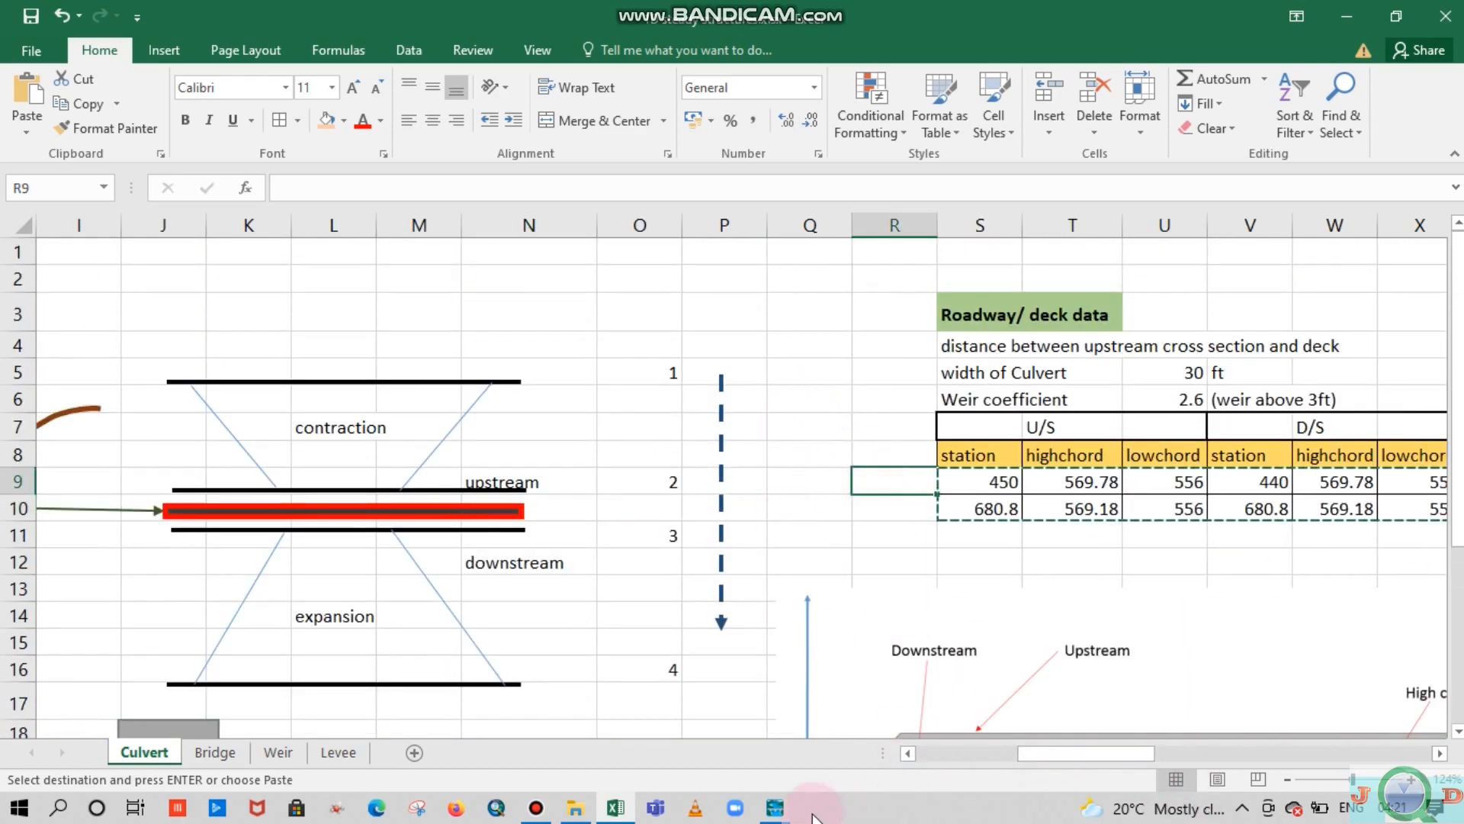
# Switch to the HEC-RAS geometric data and inspect the culvert upstream cross section at river station 1183
pyautogui.click(775, 807)
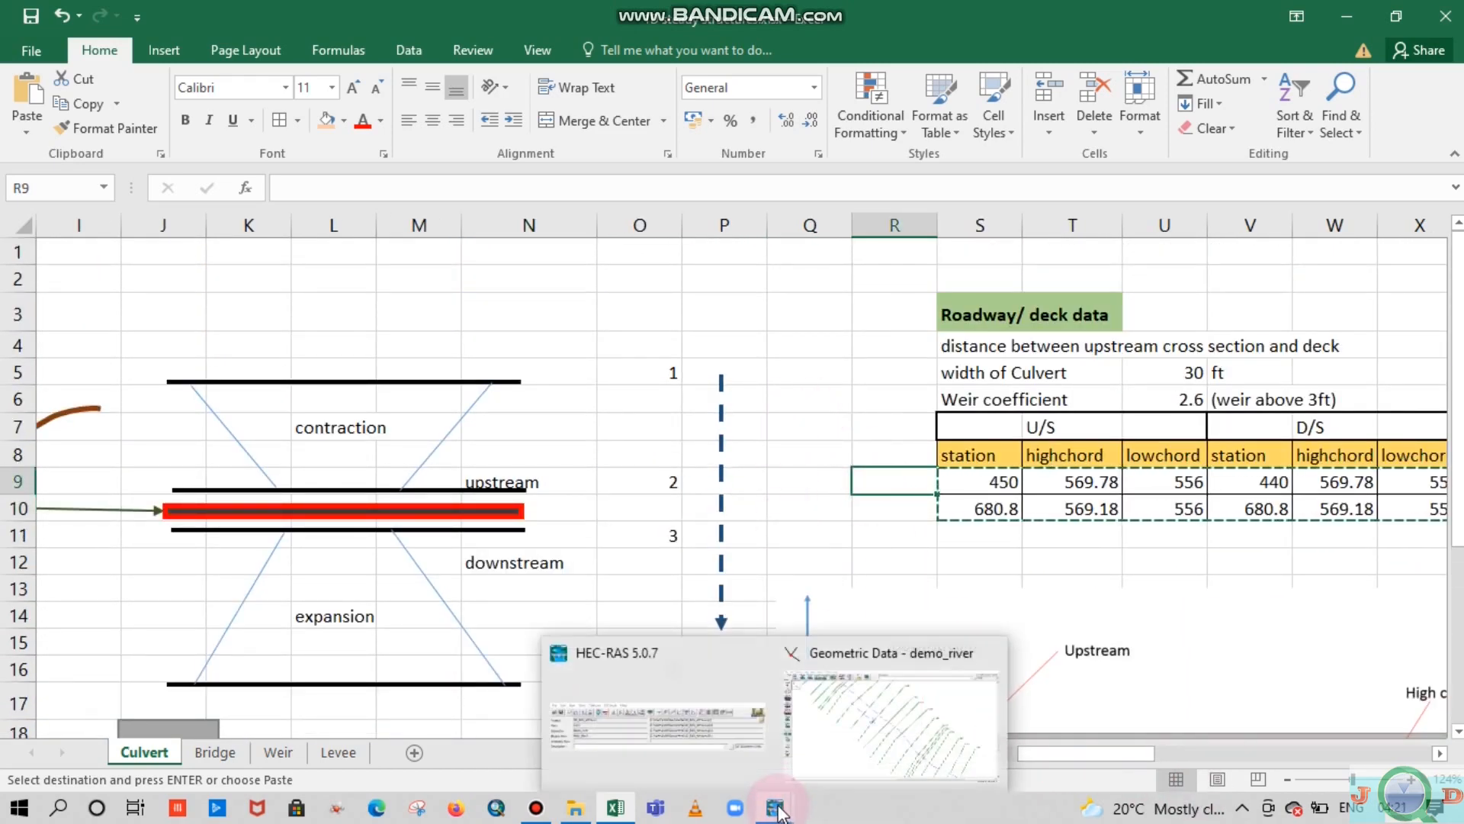
pyautogui.click(838, 716)
pyautogui.rightClick(1072, 455)
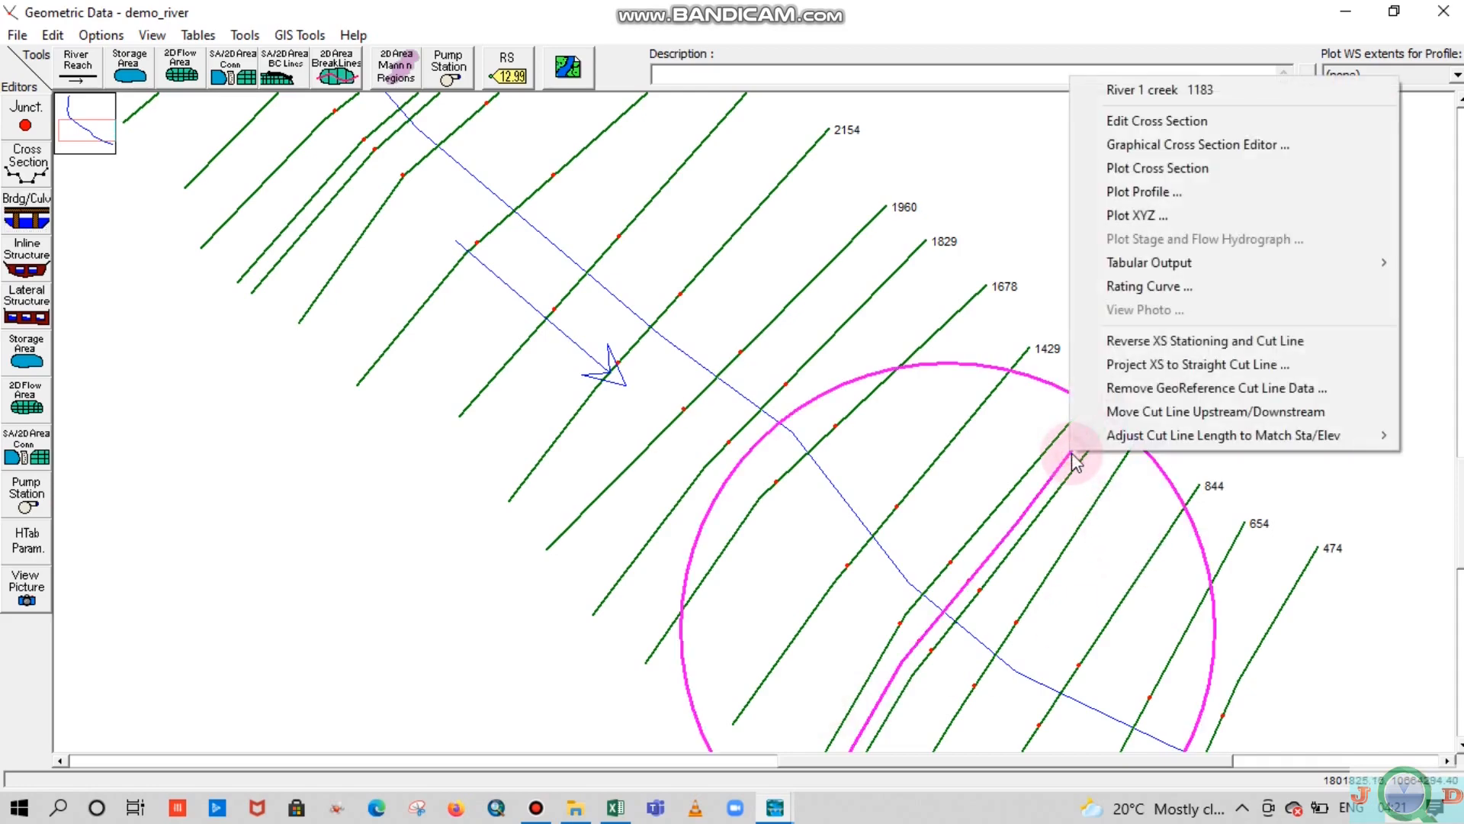
pyautogui.click(1083, 120)
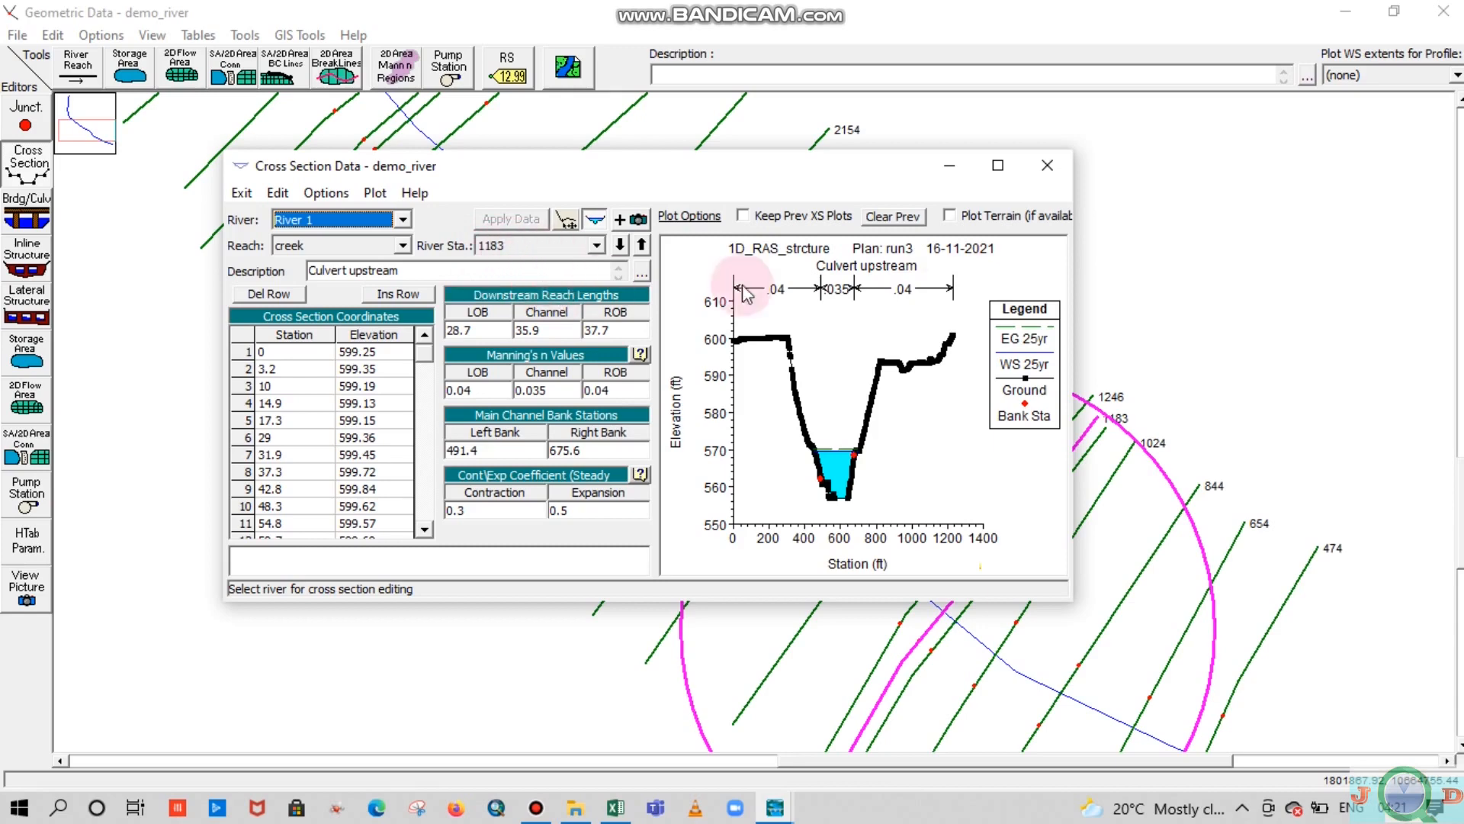
pyautogui.click(1046, 169)
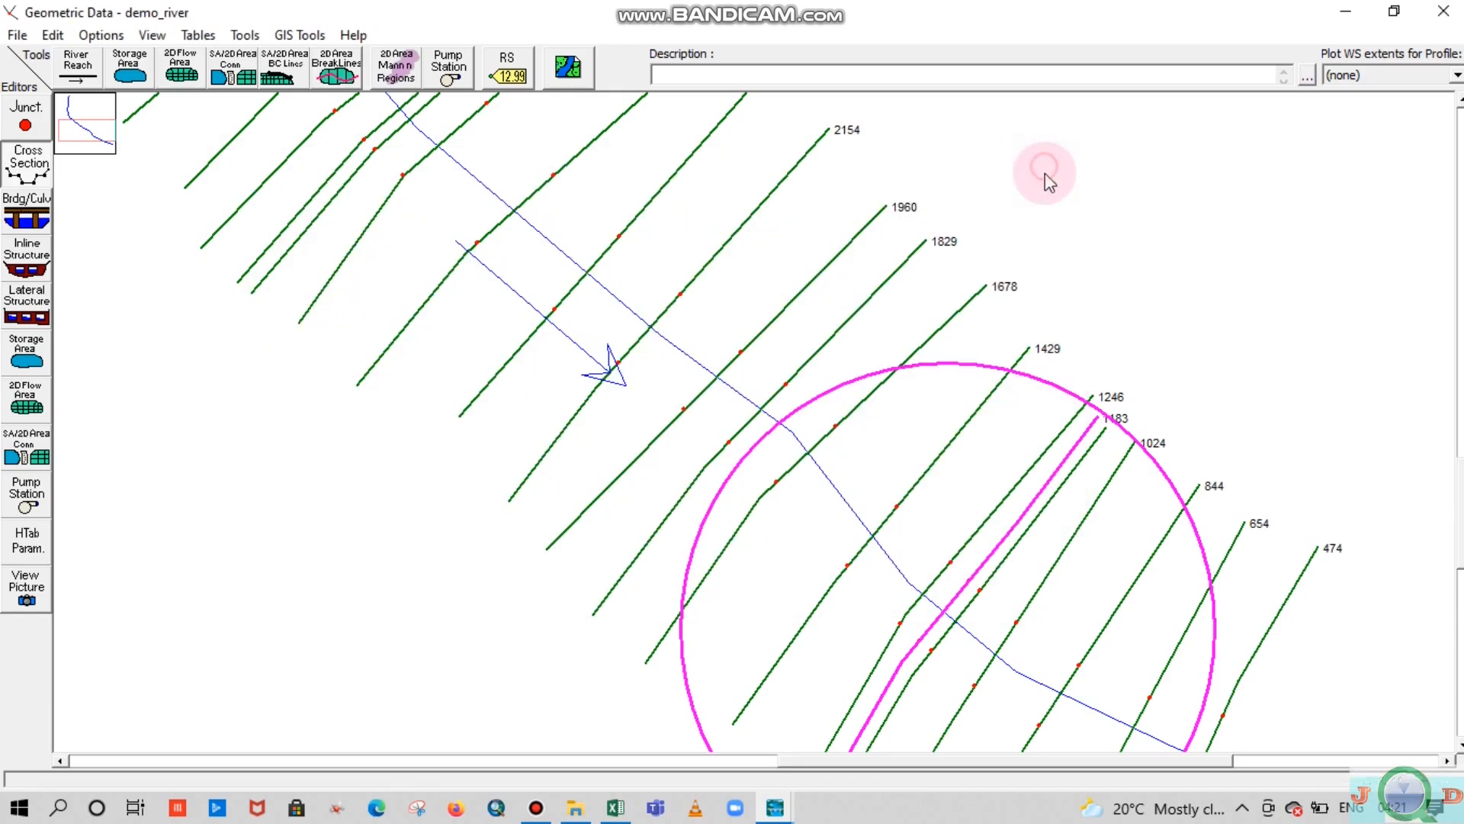
# Add a new bridge/culvert at river station 1180 in the creek reach of River 1
pyautogui.click(23, 218)
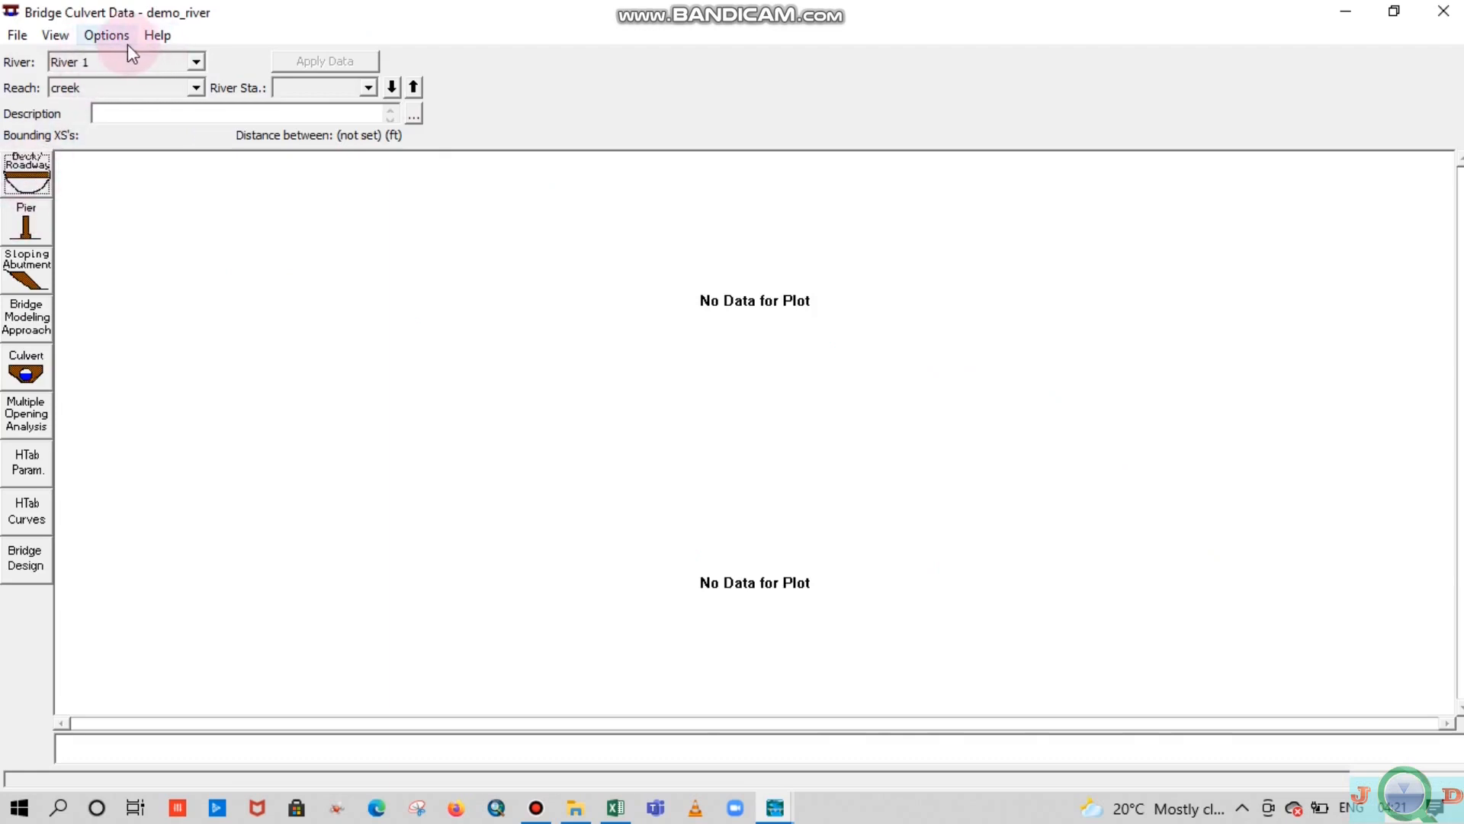
pyautogui.click(107, 35)
pyautogui.click(145, 61)
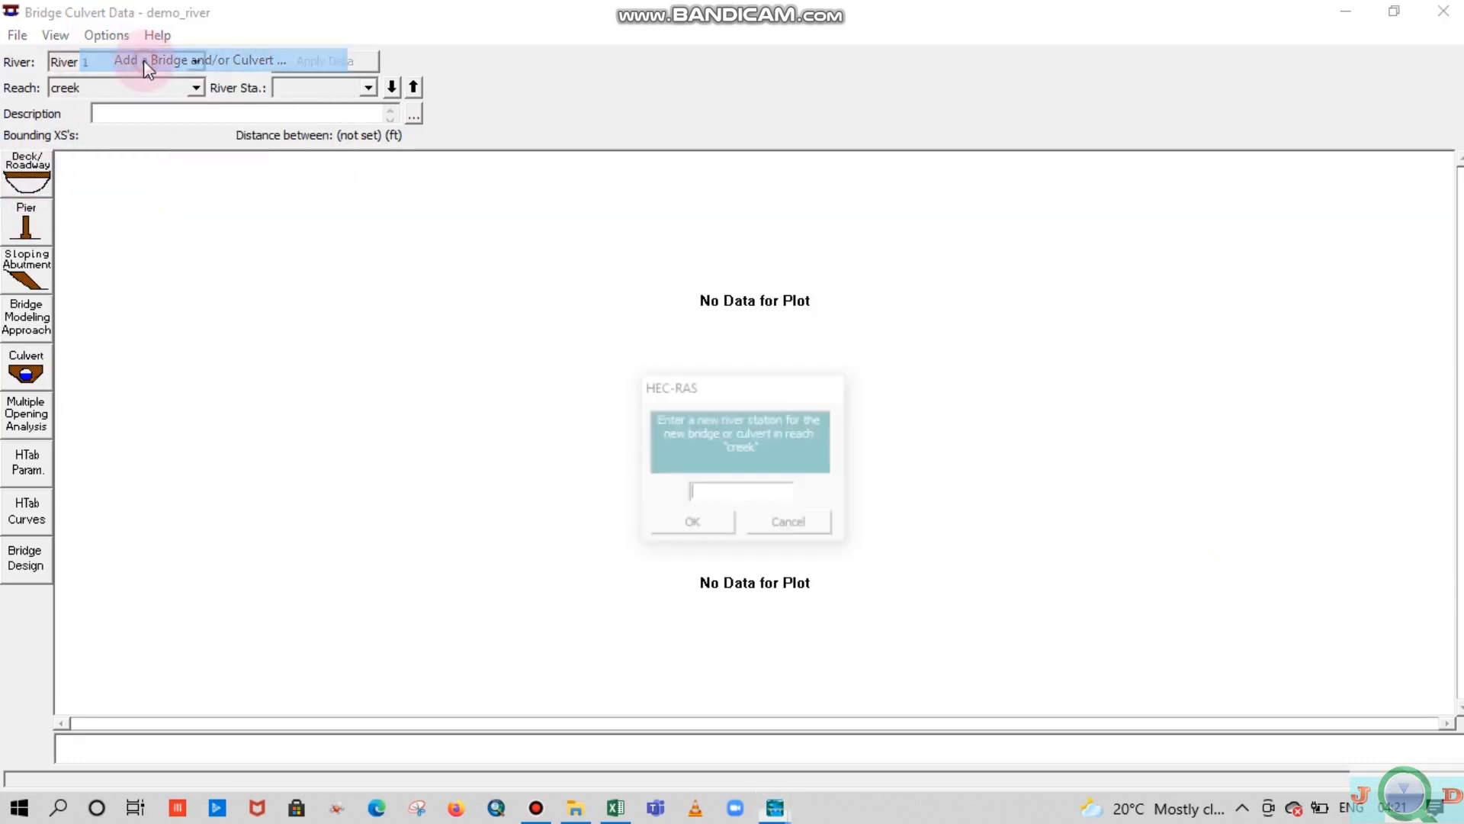
pyautogui.click(740, 499)
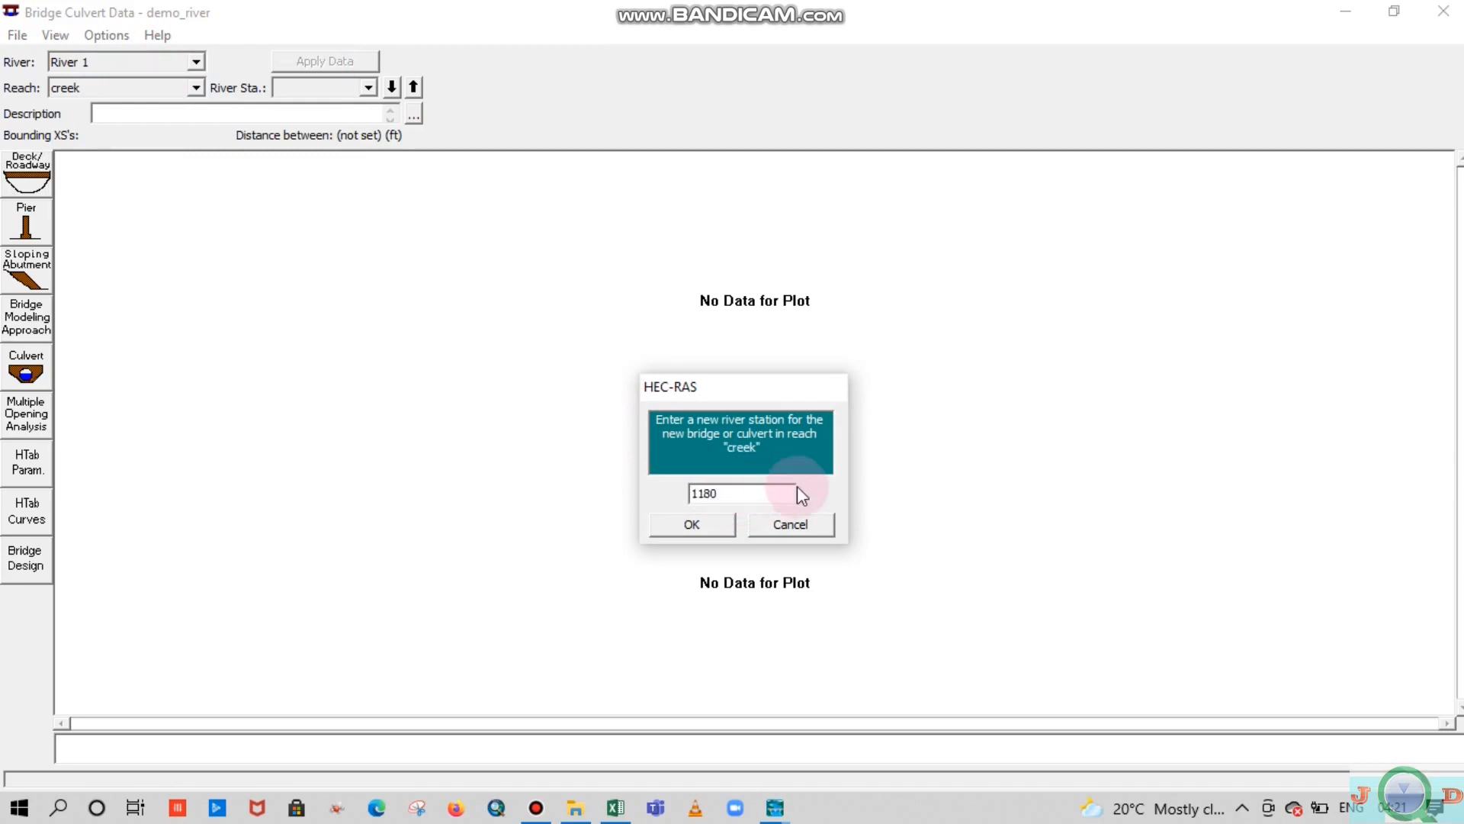
pyautogui.click(716, 522)
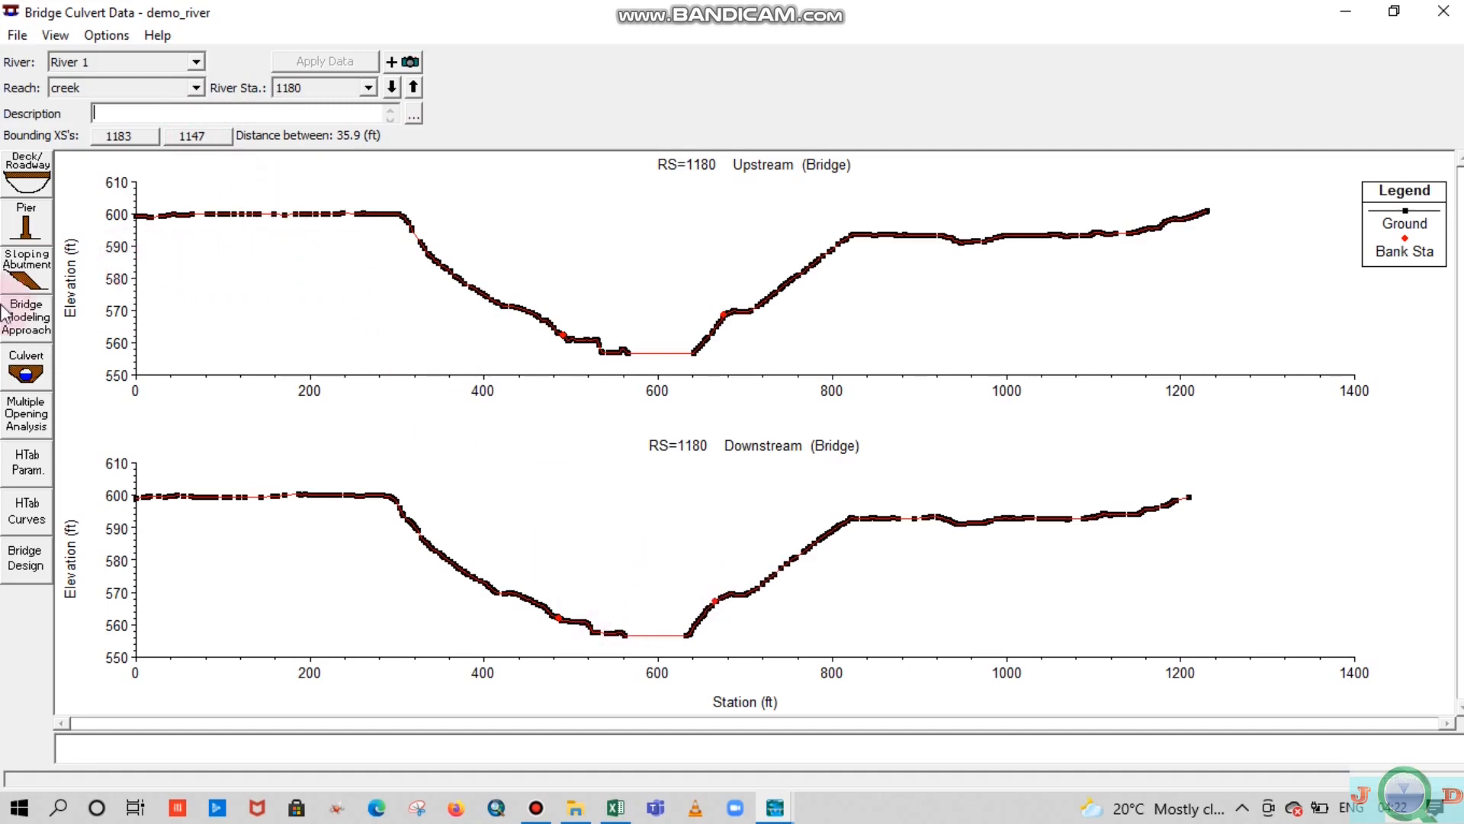
# Open the deck/roadway data for station 1180 and set the distance from the upstream cross section to 3 ft
pyautogui.click(29, 183)
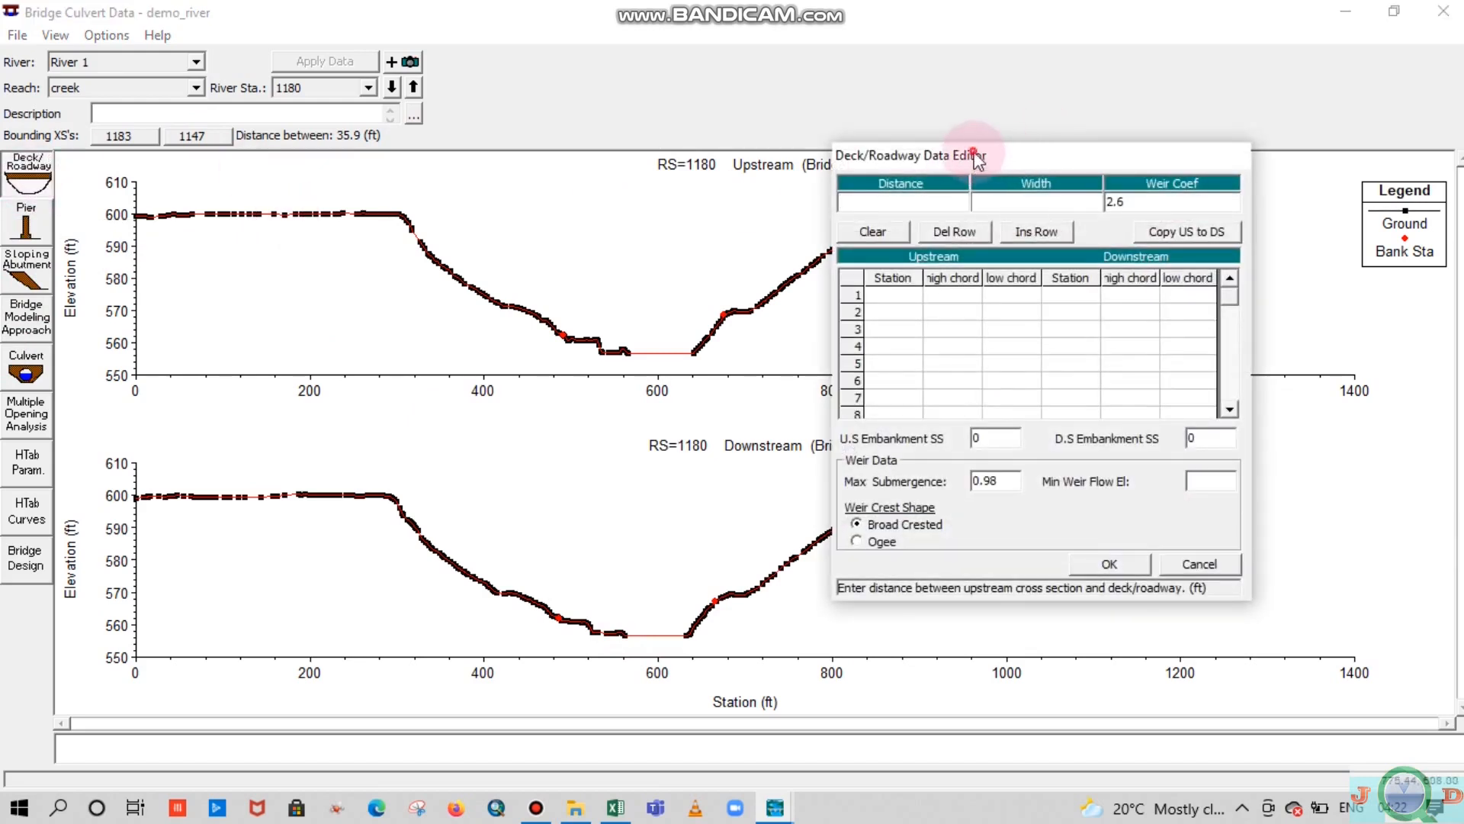
pyautogui.moveTo(978, 156); pyautogui.dragTo(946, 158)
pyautogui.click(868, 202)
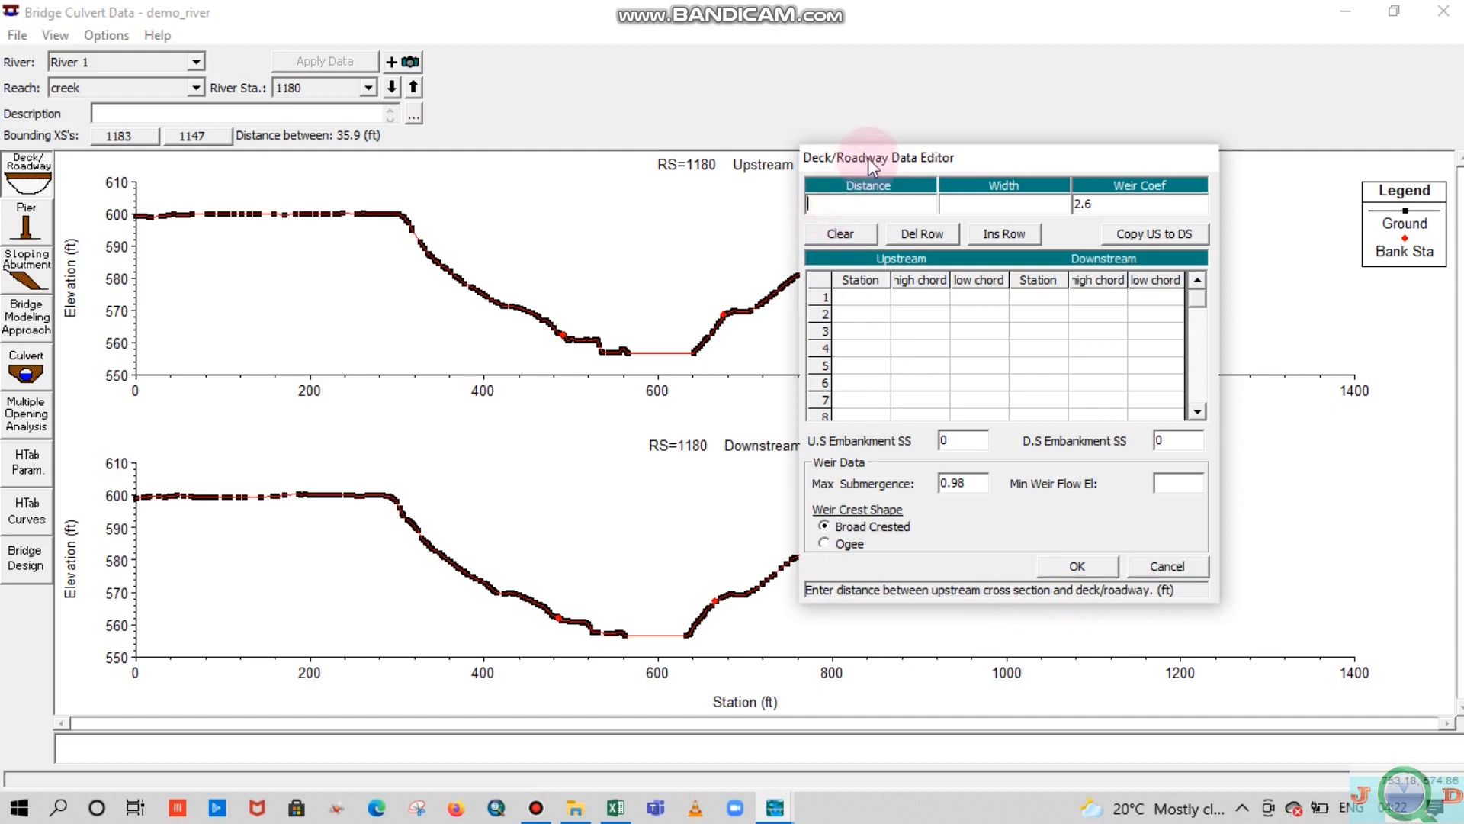
pyautogui.moveTo(870, 157); pyautogui.dragTo(984, 153)
pyautogui.click(987, 201)
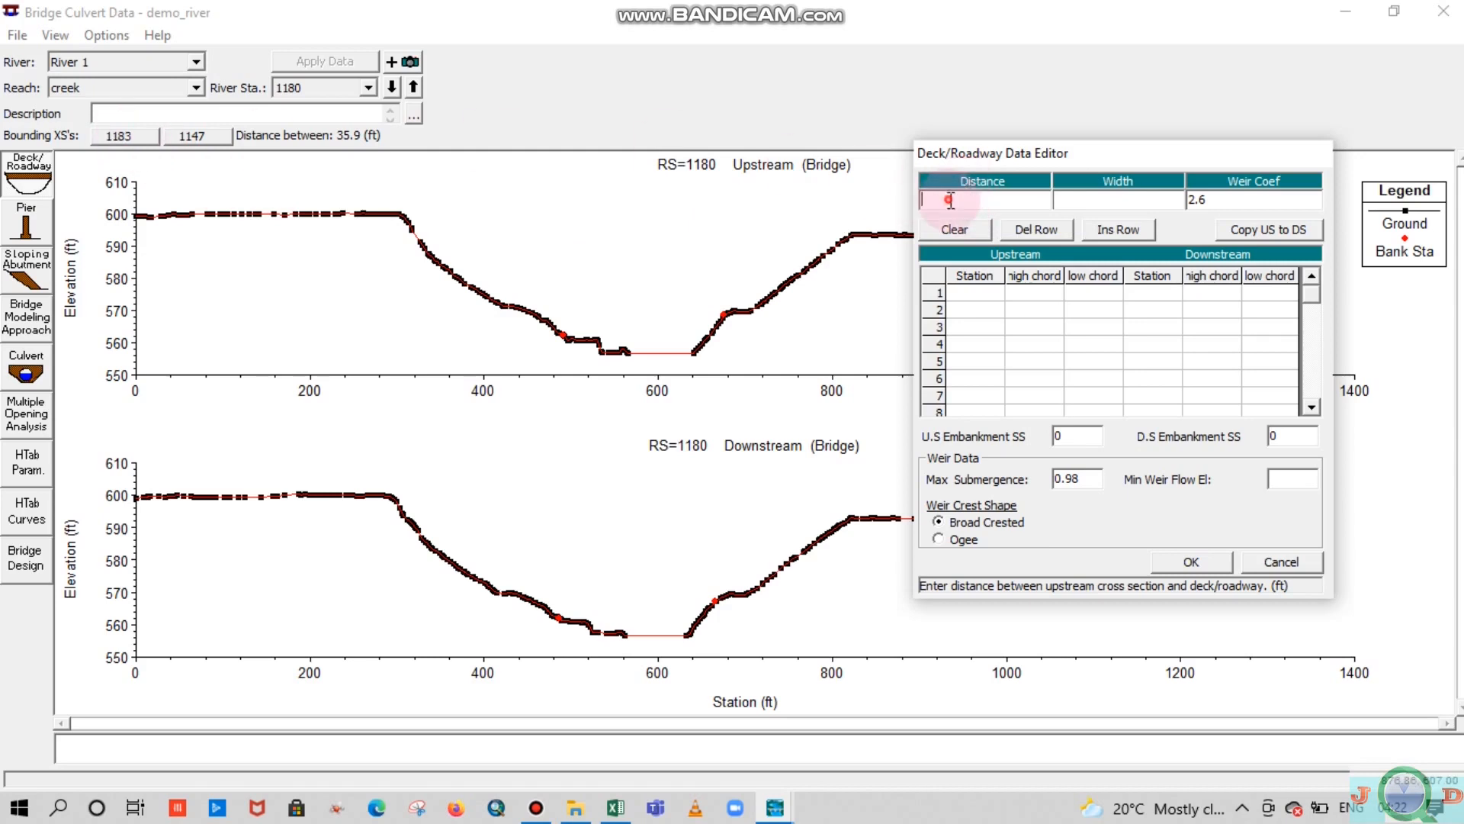
pyautogui.write('3')
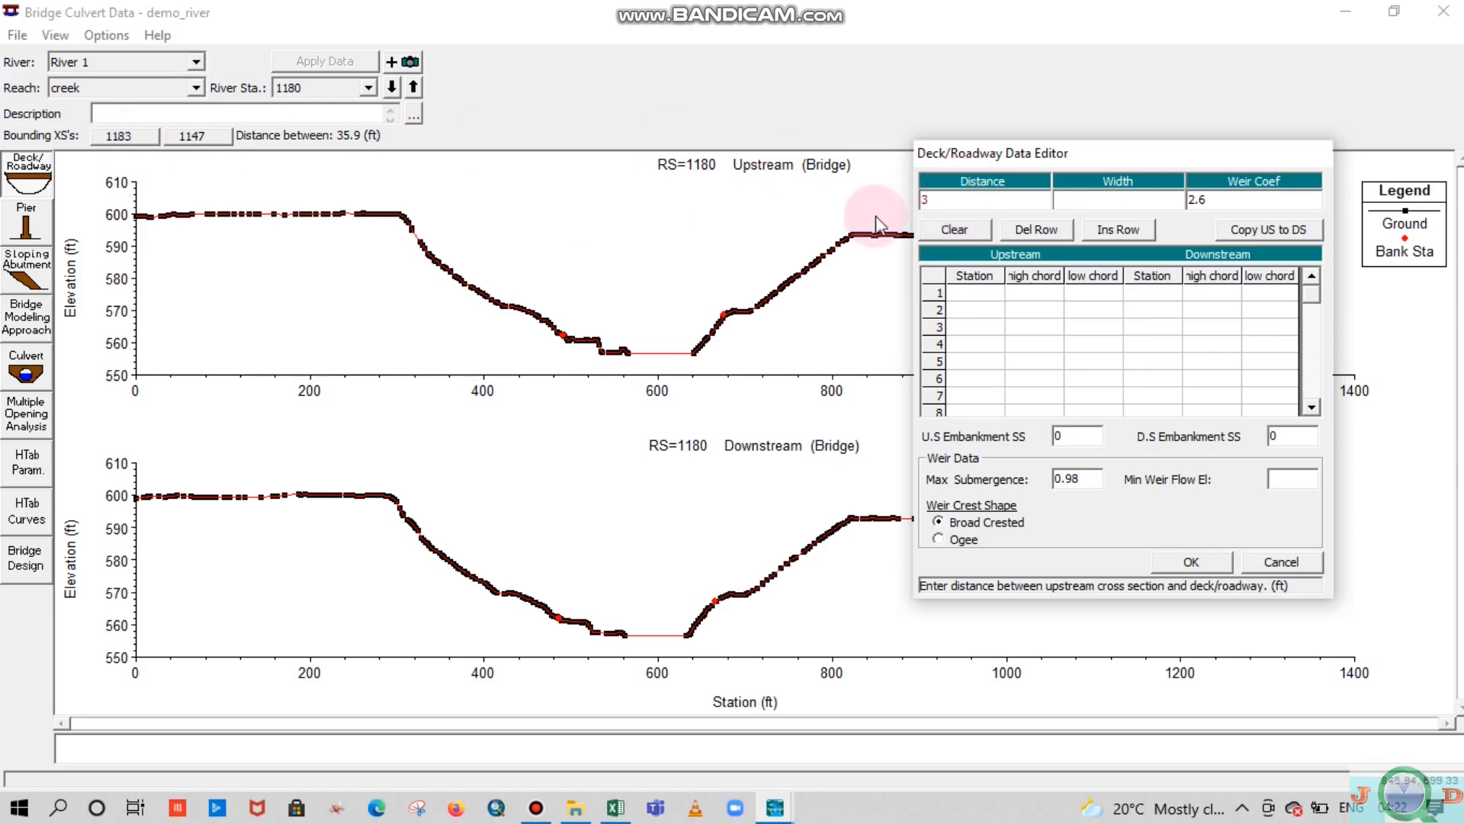
# Set the deck width in the flow direction to 30 ft and keep the weir coefficient at 2.6
pyautogui.click(1150, 207)
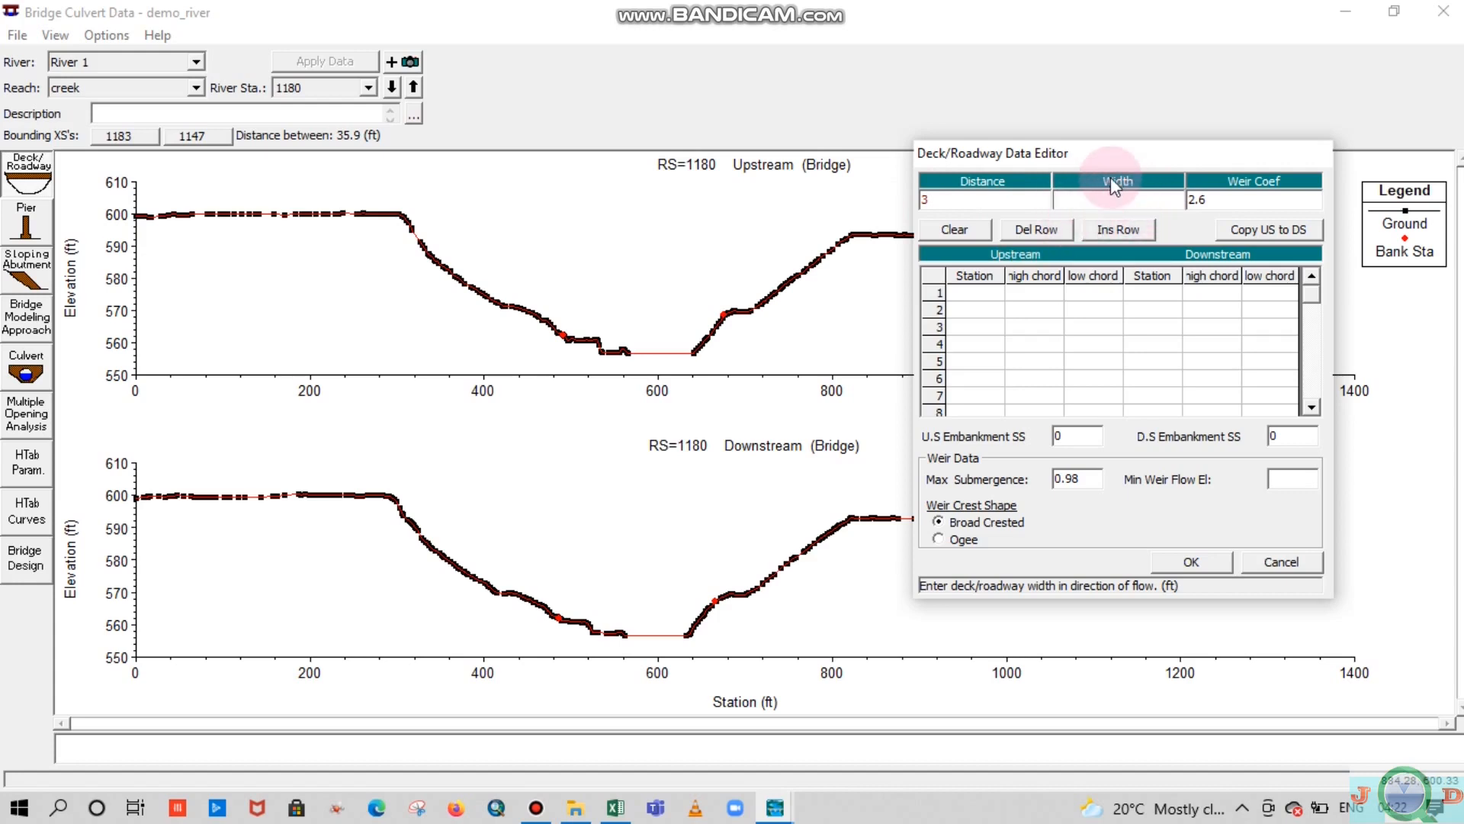
pyautogui.moveTo(1124, 164); pyautogui.dragTo(1054, 158)
pyautogui.click(1047, 190)
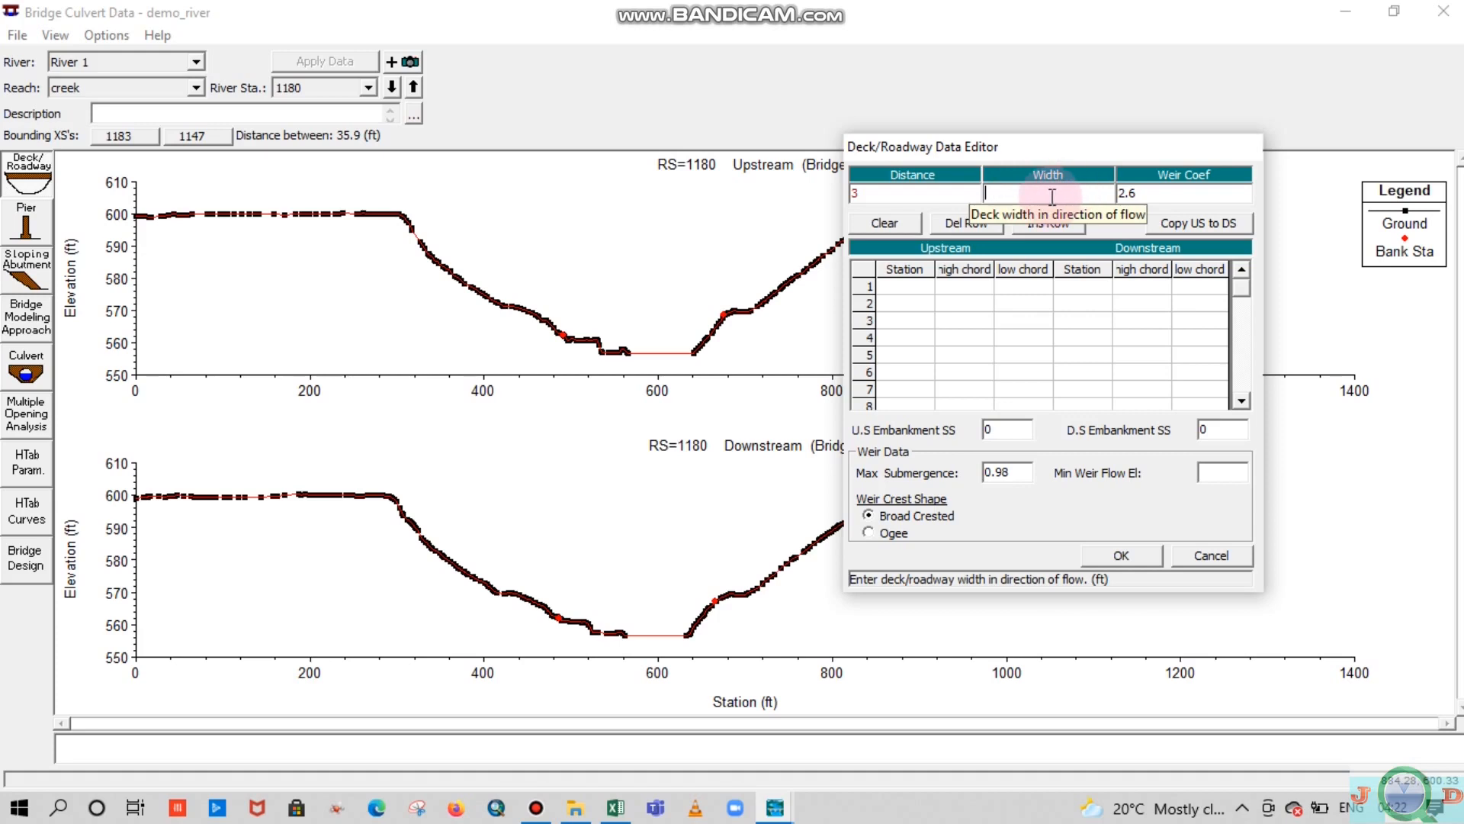
pyautogui.write('30')
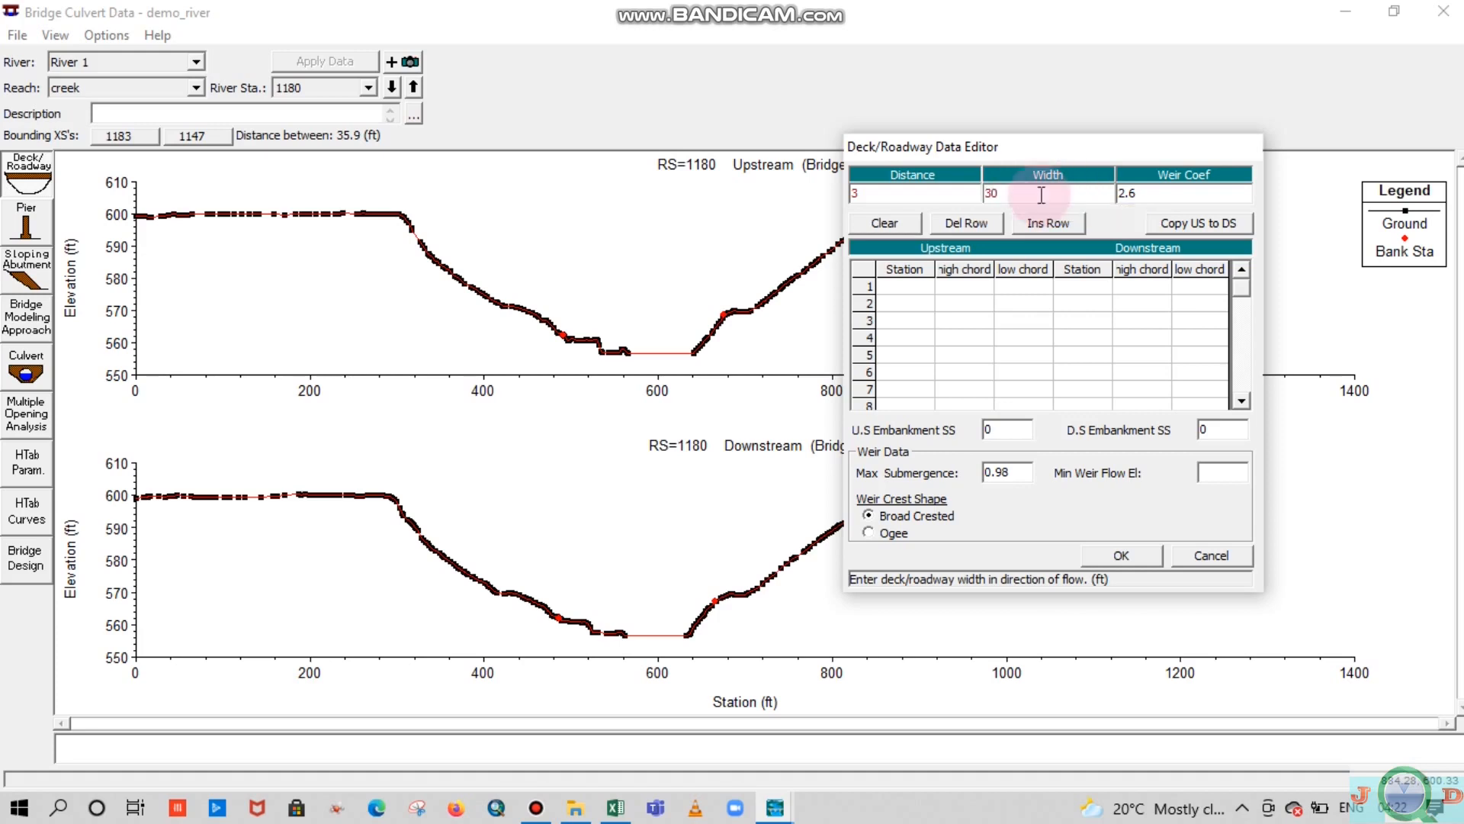
pyautogui.click(1140, 192)
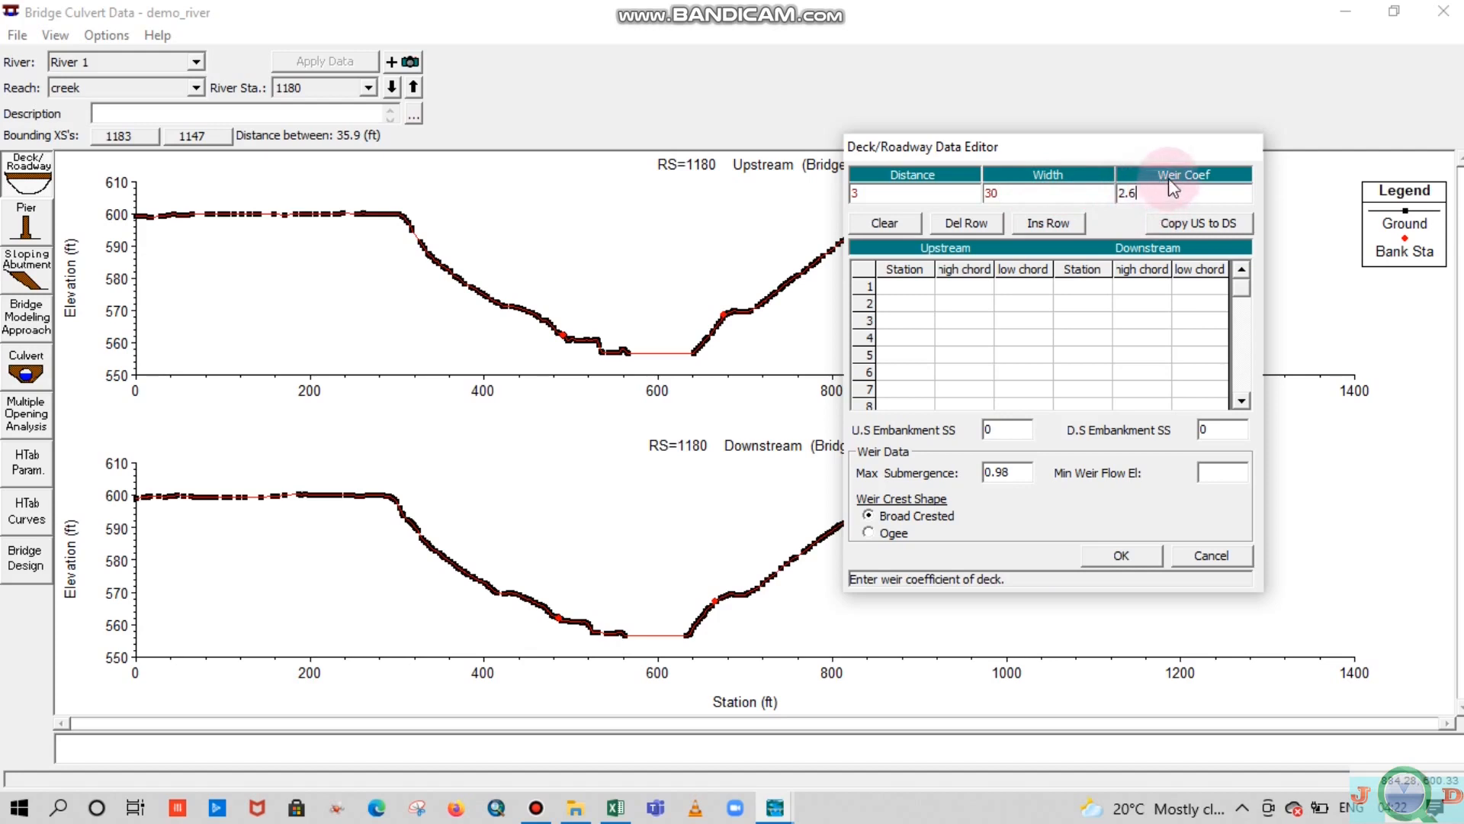
pyautogui.click(1151, 194)
pyautogui.click(1128, 194)
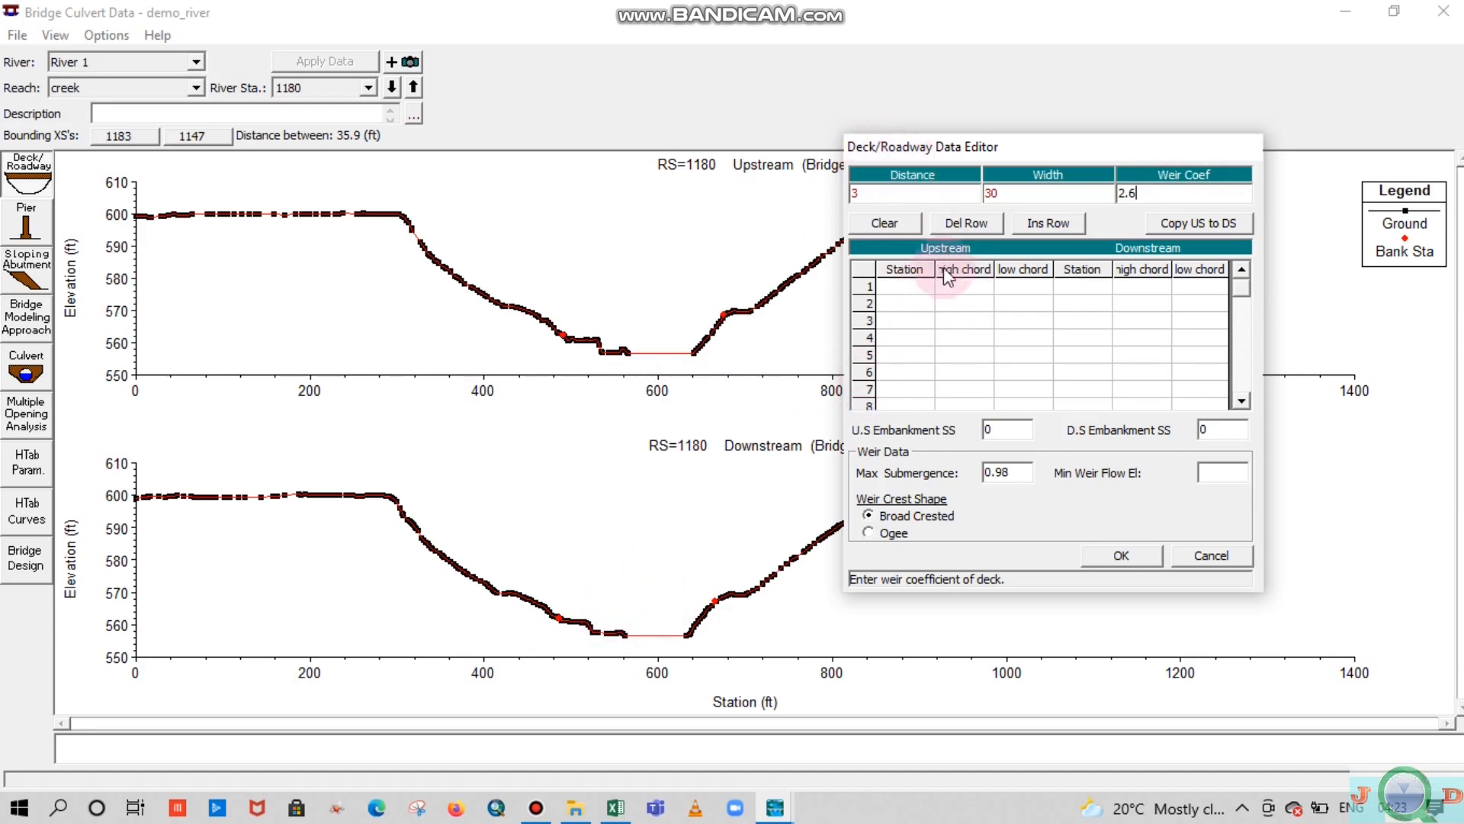
# Switch to the Excel workbook and examine the culvert deck sketch with its upstream and downstream sides, high chord and low chord
pyautogui.click(995, 267)
pyautogui.click(1004, 267)
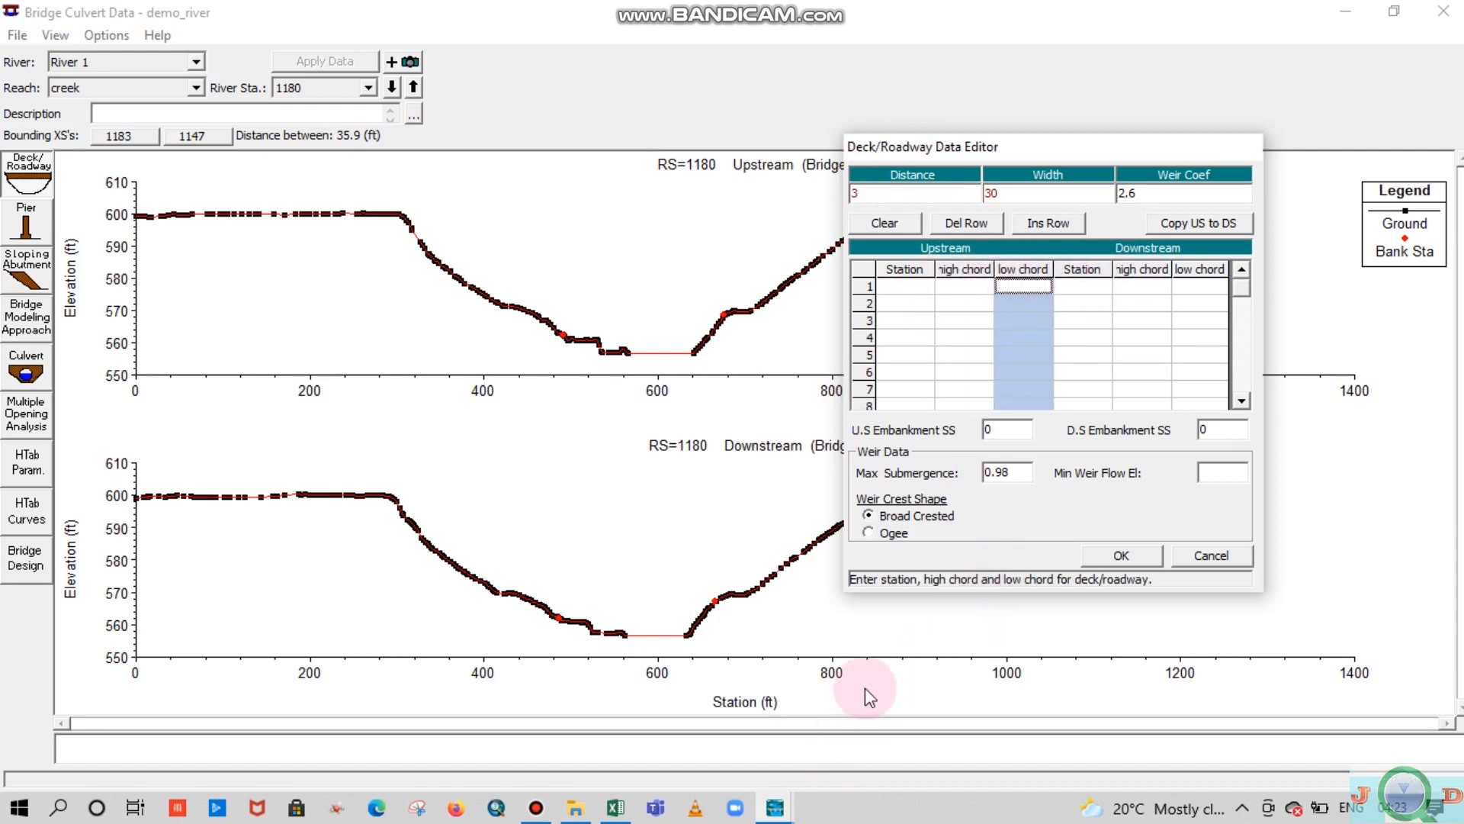
pyautogui.moveTo(615, 807)
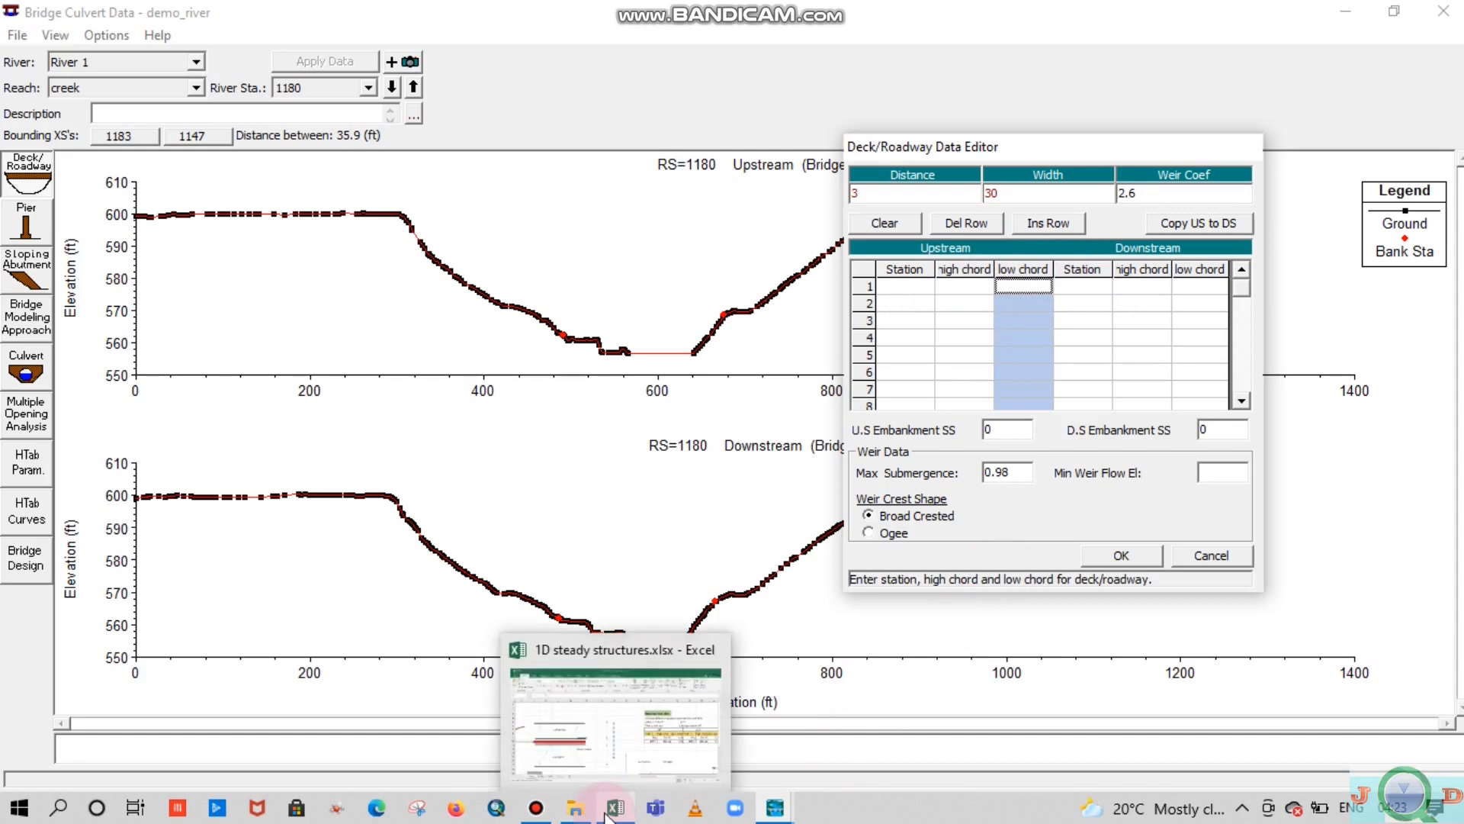
pyautogui.click(633, 738)
pyautogui.scroll(-4, 1030, 587)
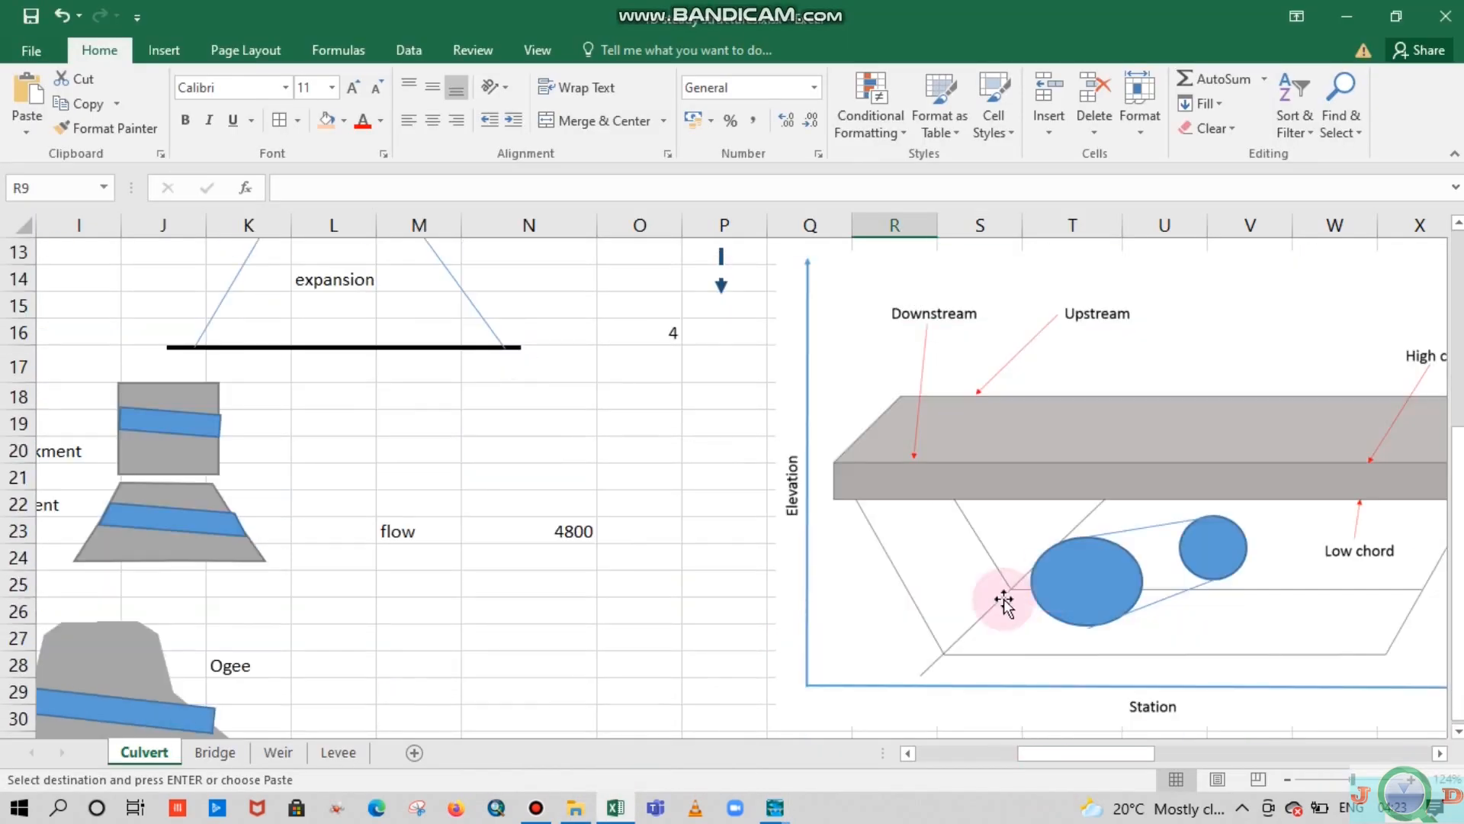
pyautogui.click(717, 612)
pyautogui.click(1340, 780)
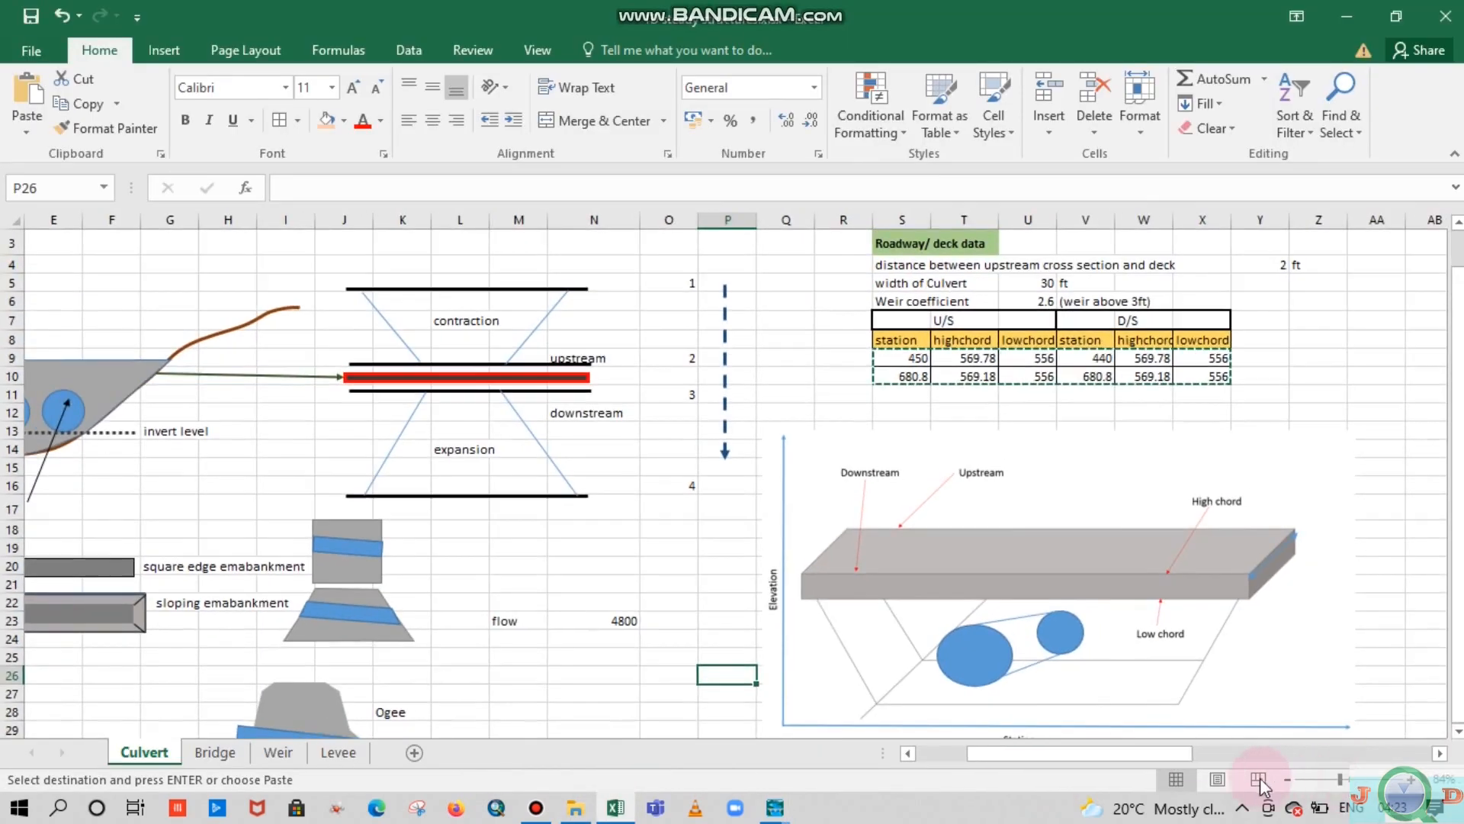
pyautogui.moveTo(1176, 753); pyautogui.dragTo(1208, 744)
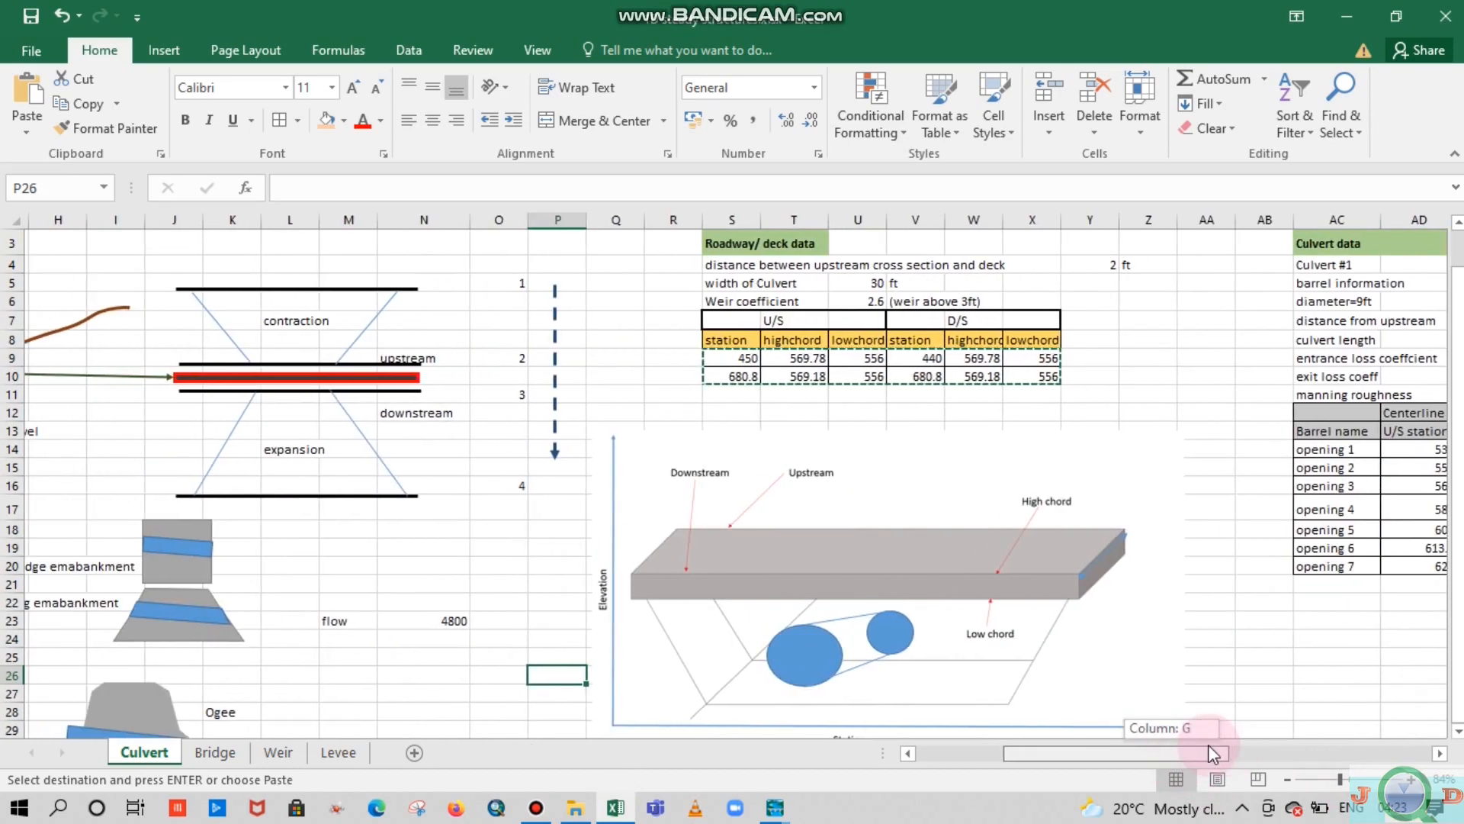
pyautogui.scroll(-3, 1216, 621)
pyautogui.scroll(2, 1216, 588)
pyautogui.click(1227, 563)
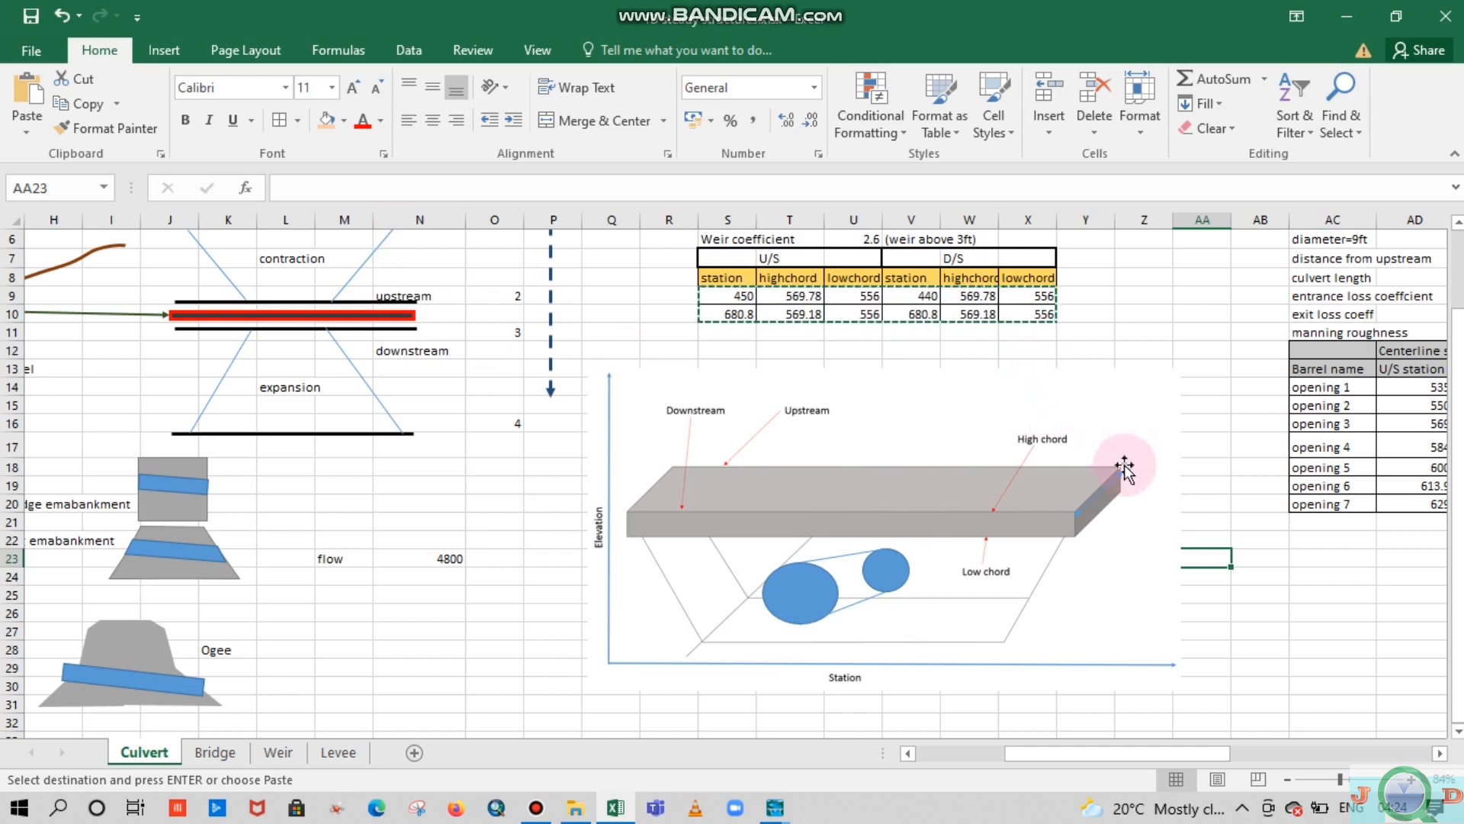
# Move the blue double-headed arrow from the deck's side edge to the middle of its top surface, spanning the upstream and downstream edges
pyautogui.click(1101, 486)
pyautogui.moveTo(1101, 486); pyautogui.dragTo(951, 492)
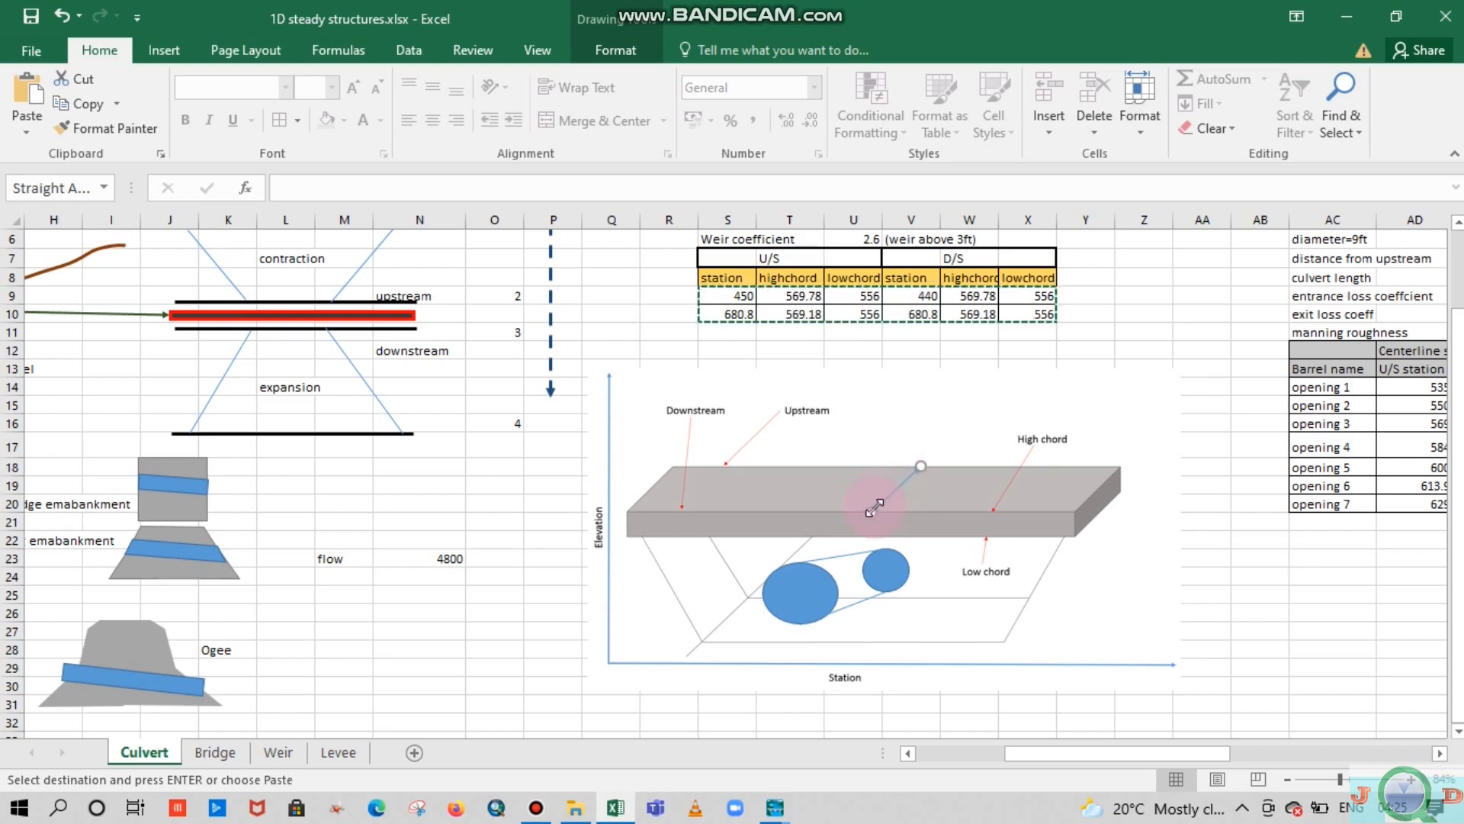
pyautogui.click(848, 507)
pyautogui.moveTo(832, 510); pyautogui.dragTo(921, 466)
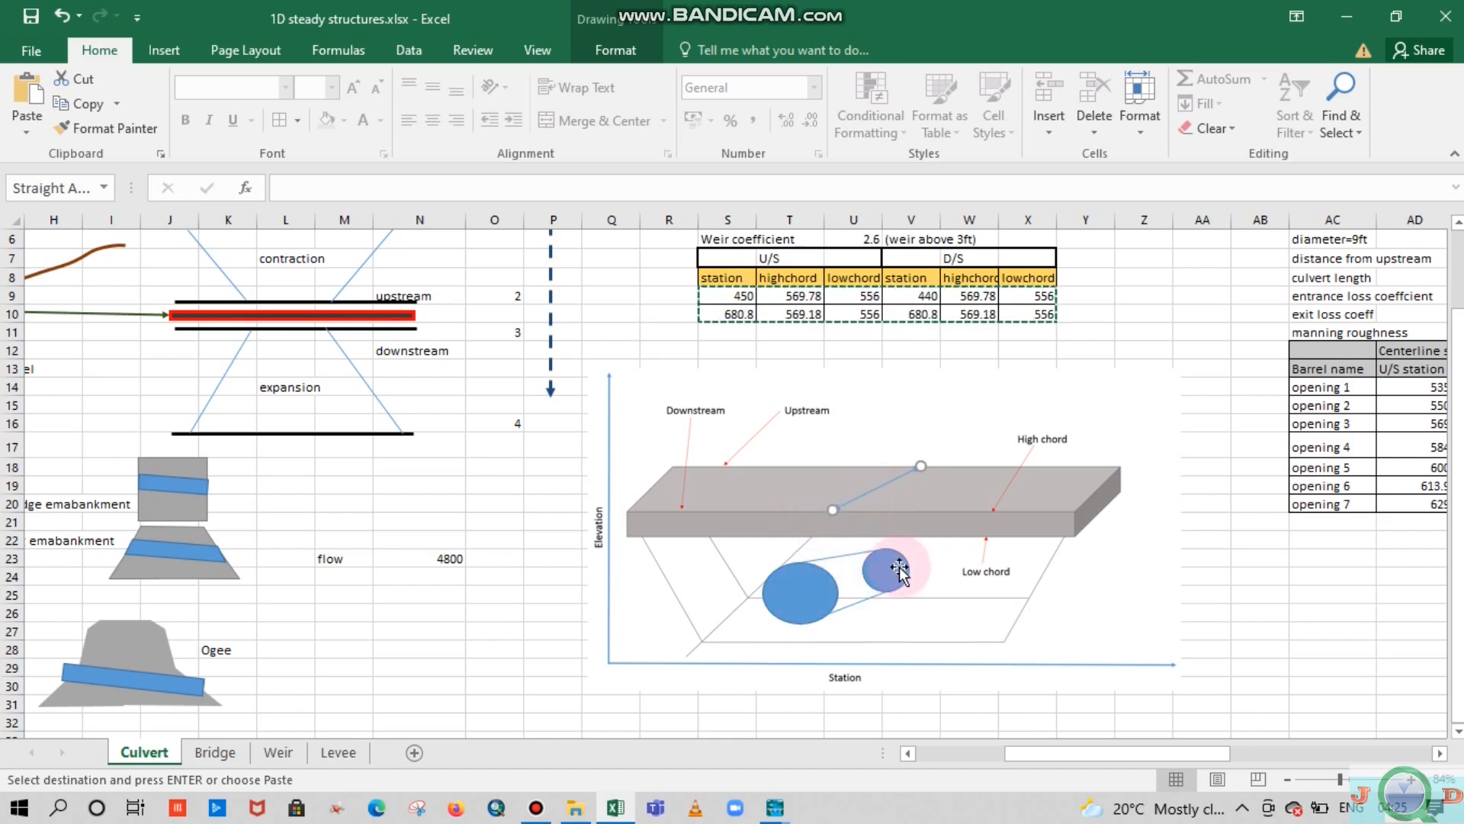
pyautogui.click(1189, 545)
# Copy the upstream and downstream station, high chord and low chord values in S9:X10 of the roadway/deck table
pyautogui.click(779, 807)
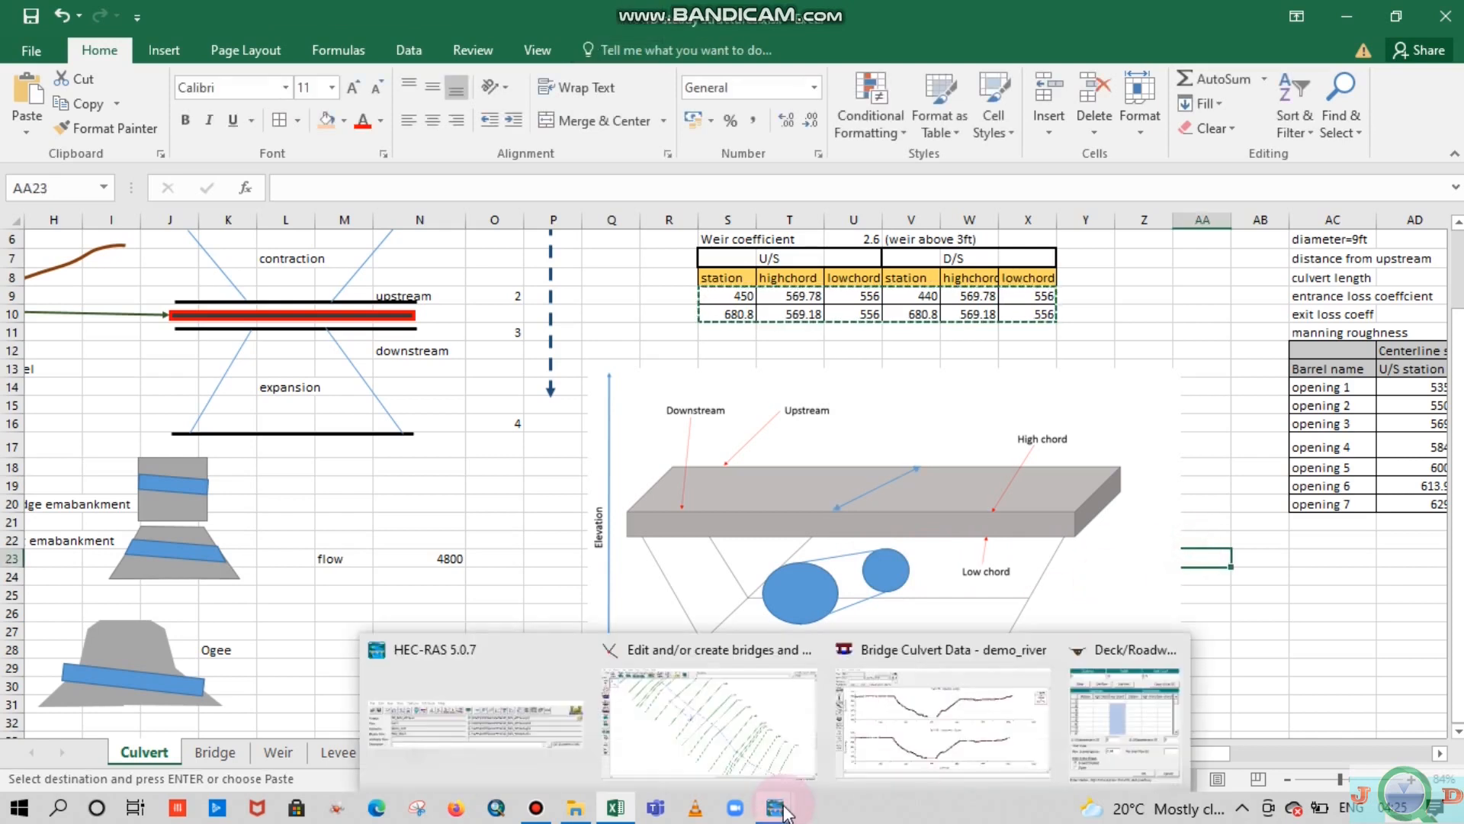
pyautogui.click(1205, 368)
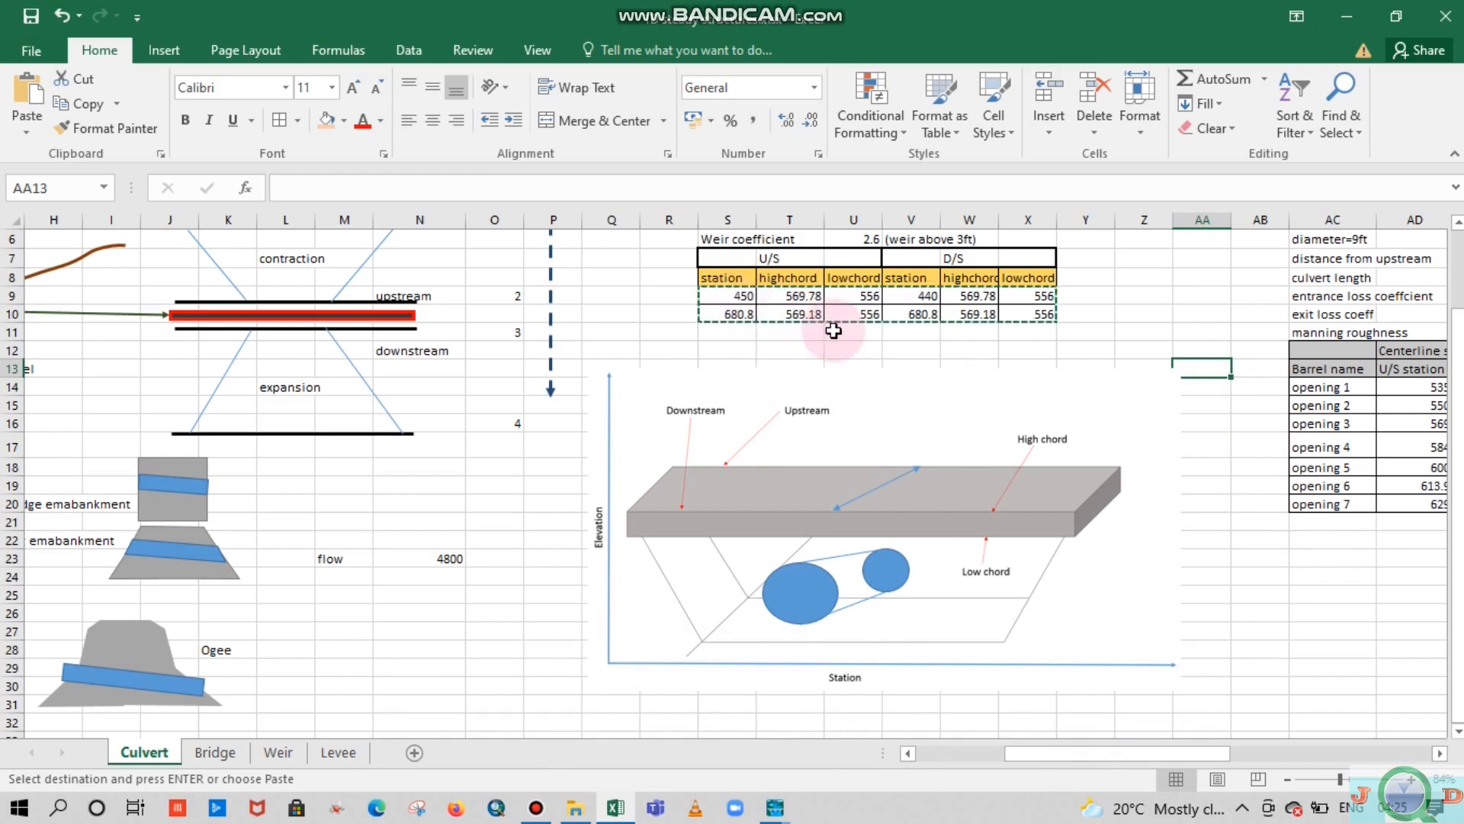
pyautogui.scroll(1, 833, 330)
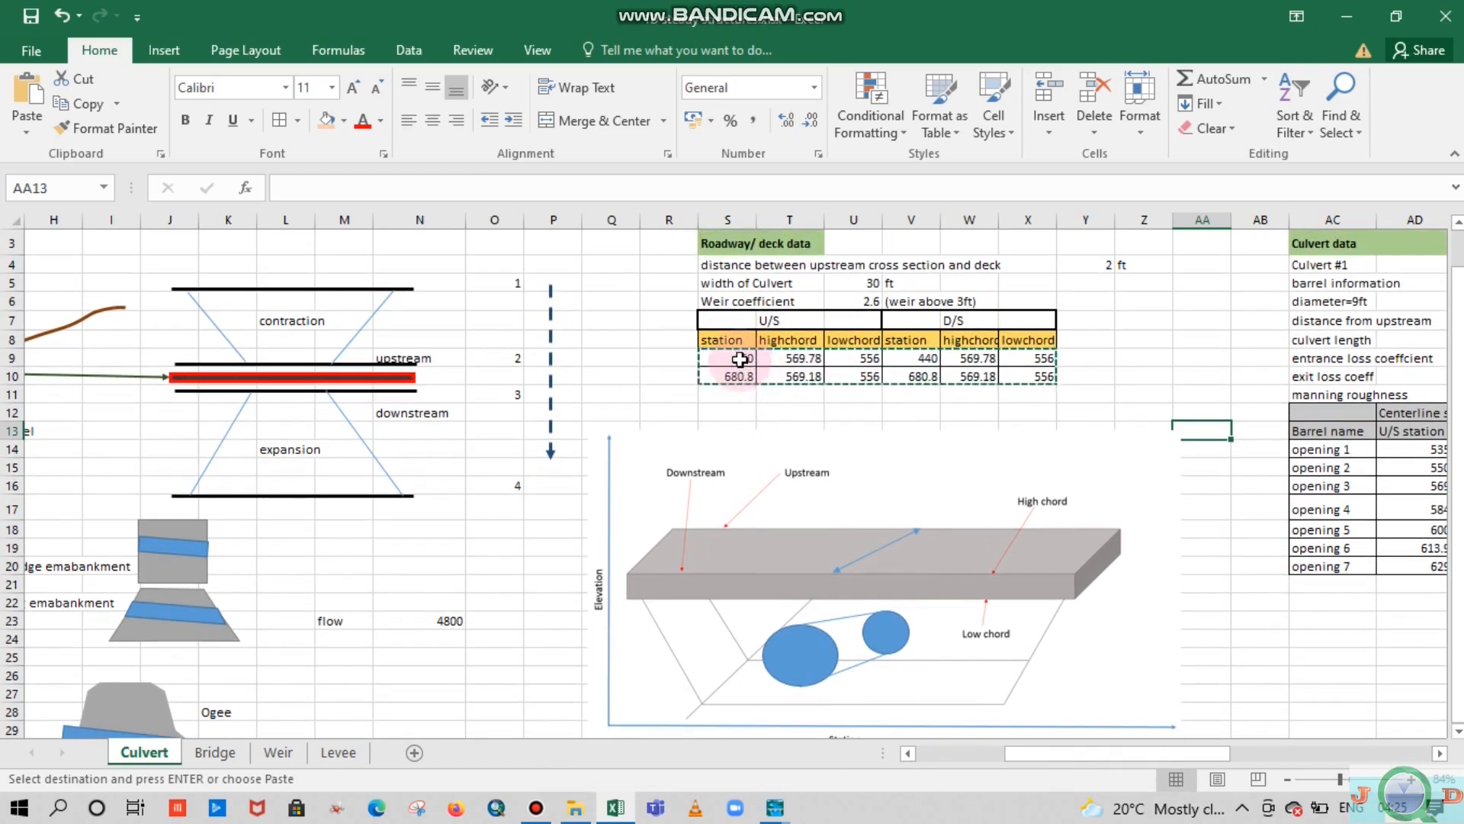
pyautogui.press('Escape')
pyautogui.hotkey('ctrl', 'c')
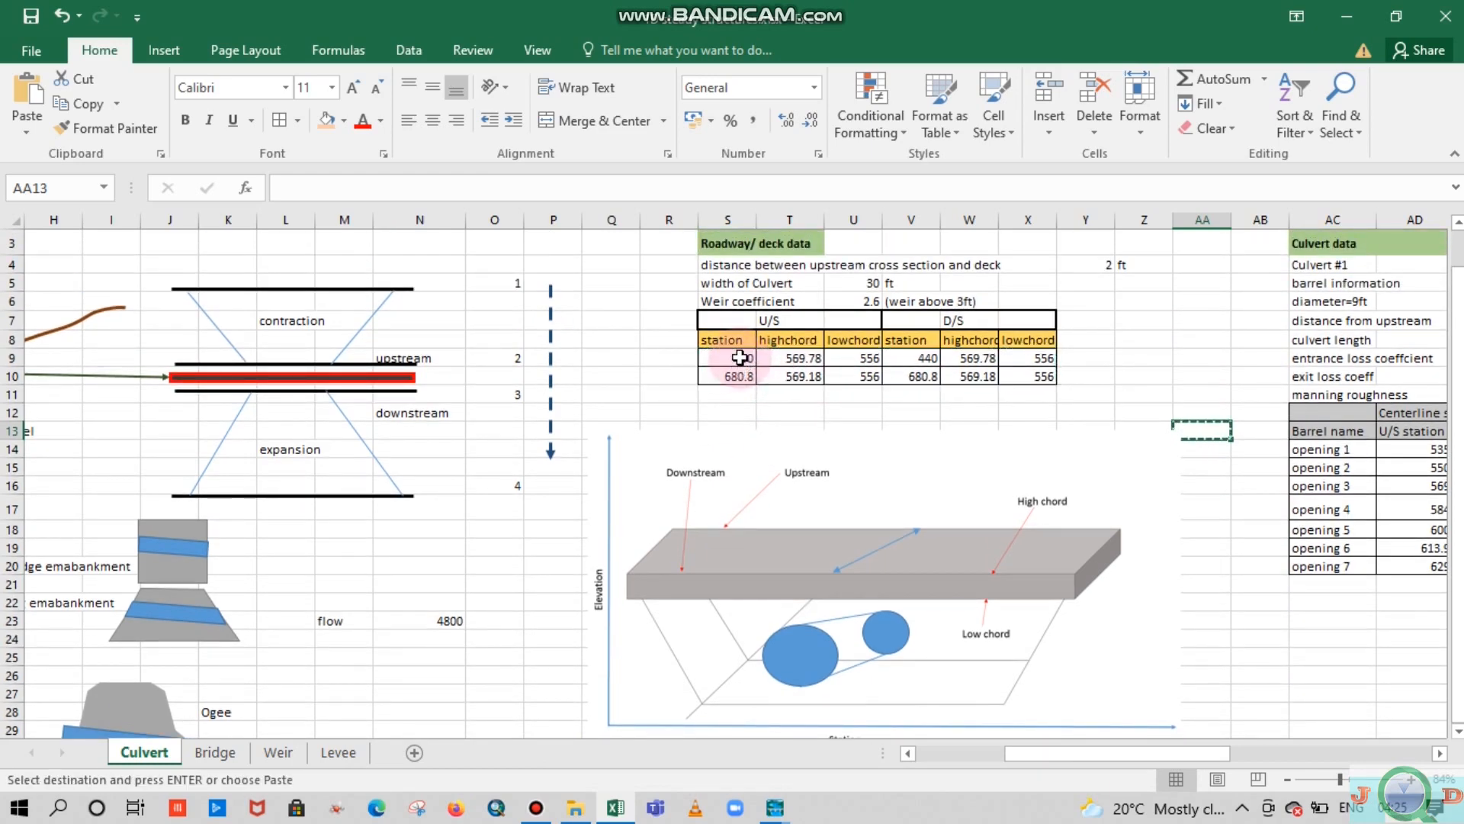
pyautogui.moveTo(732, 359); pyautogui.dragTo(1019, 367)
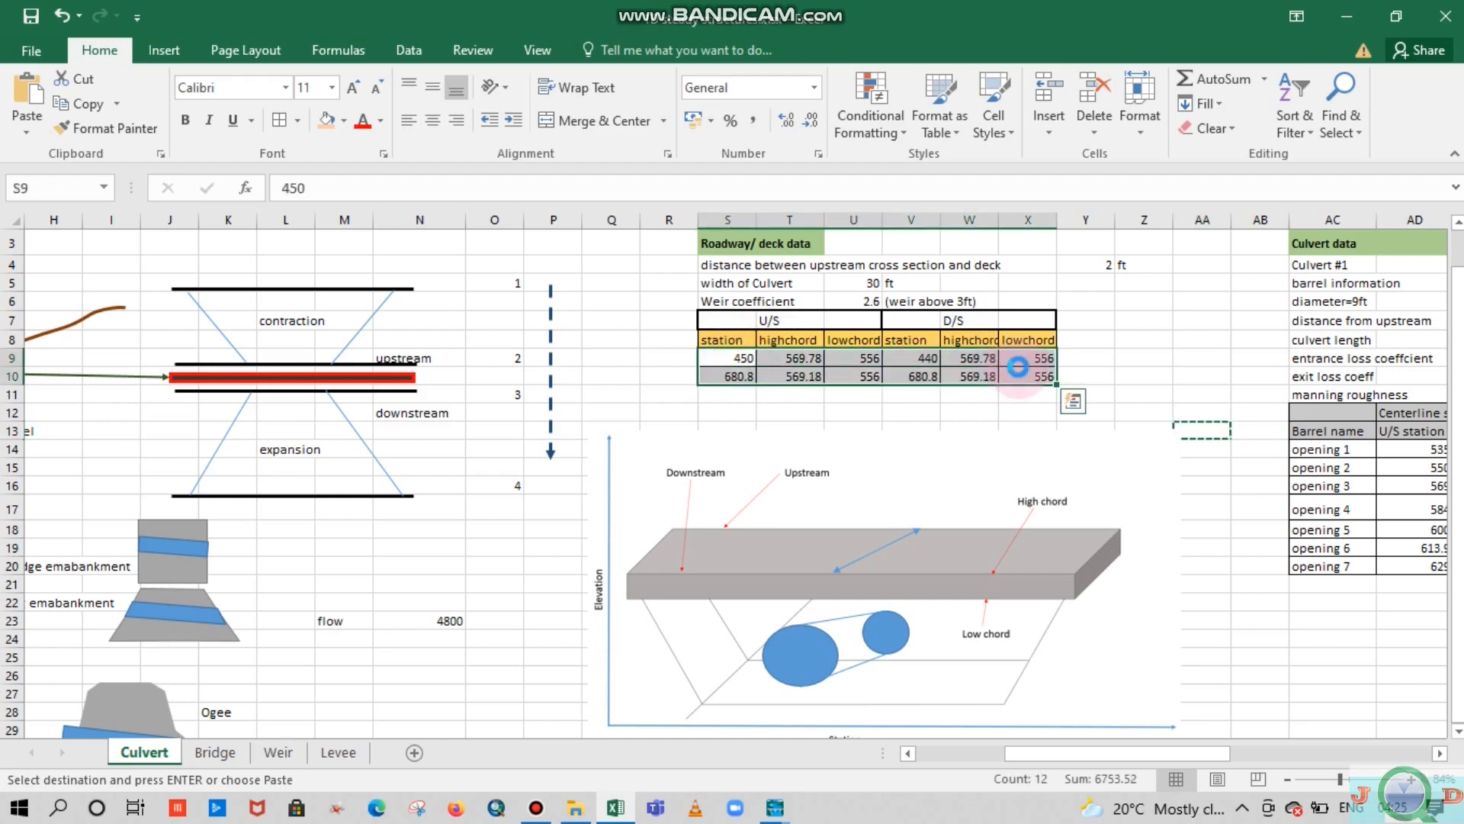
pyautogui.hotkey('ctrl', 'c')
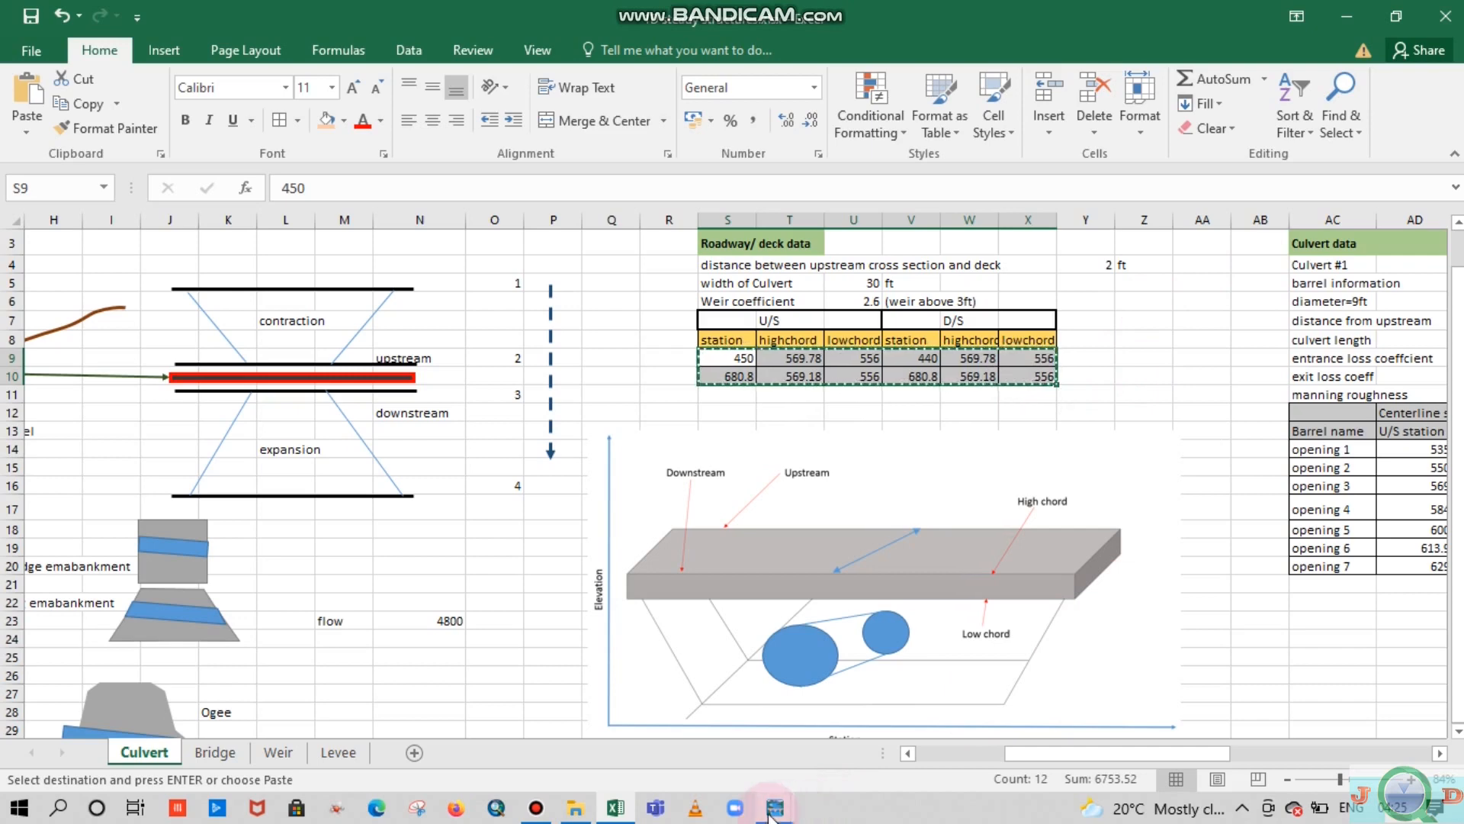
# Switch to the HEC-RAS deck/roadway editor and paste the copied values into the first two rows of its upstream and downstream table
pyautogui.moveTo(773, 810)
pyautogui.click(1111, 693)
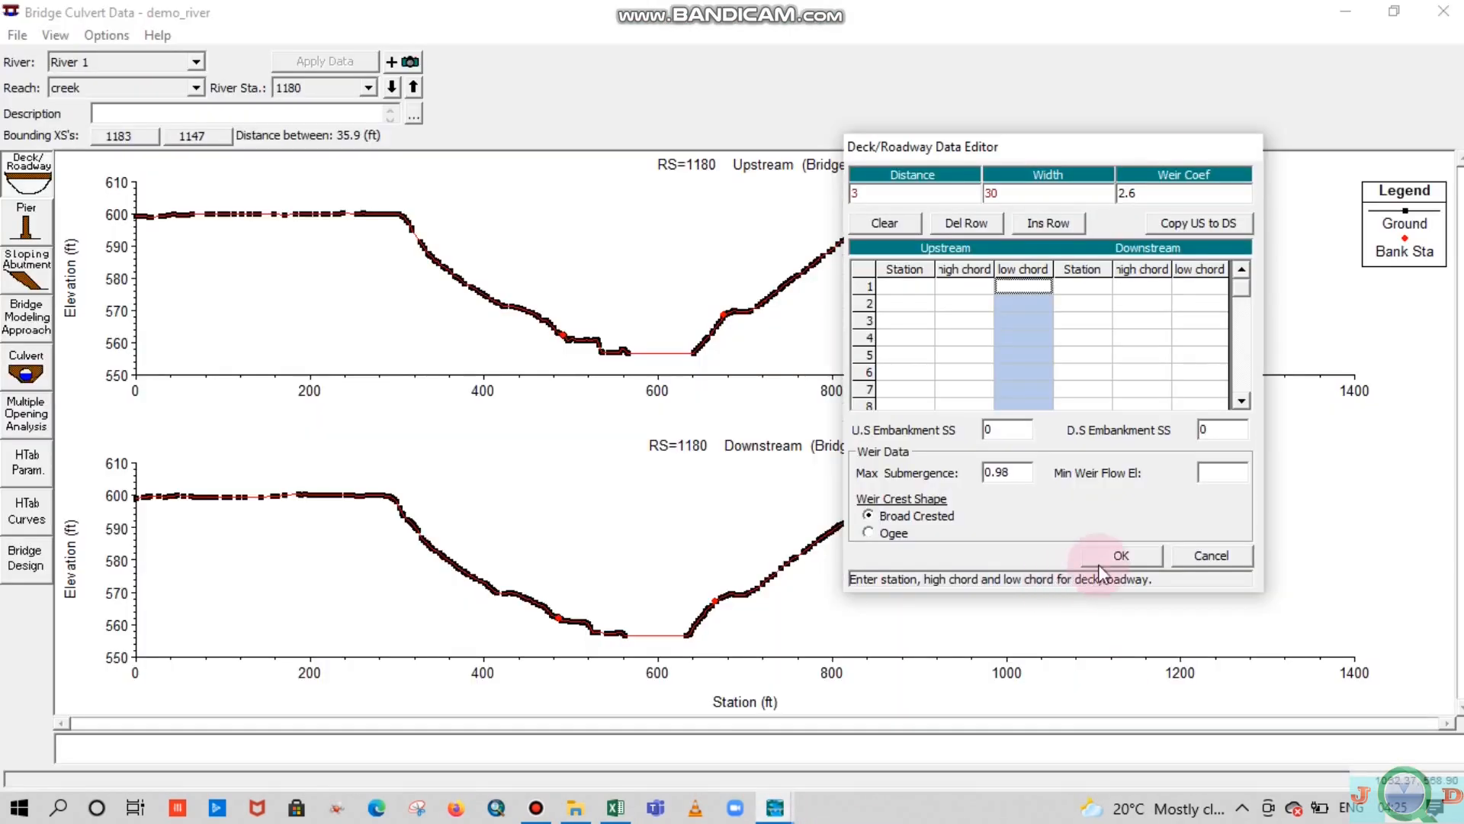
pyautogui.moveTo(908, 288); pyautogui.dragTo(1199, 300)
pyautogui.hotkey('ctrl', 'v')
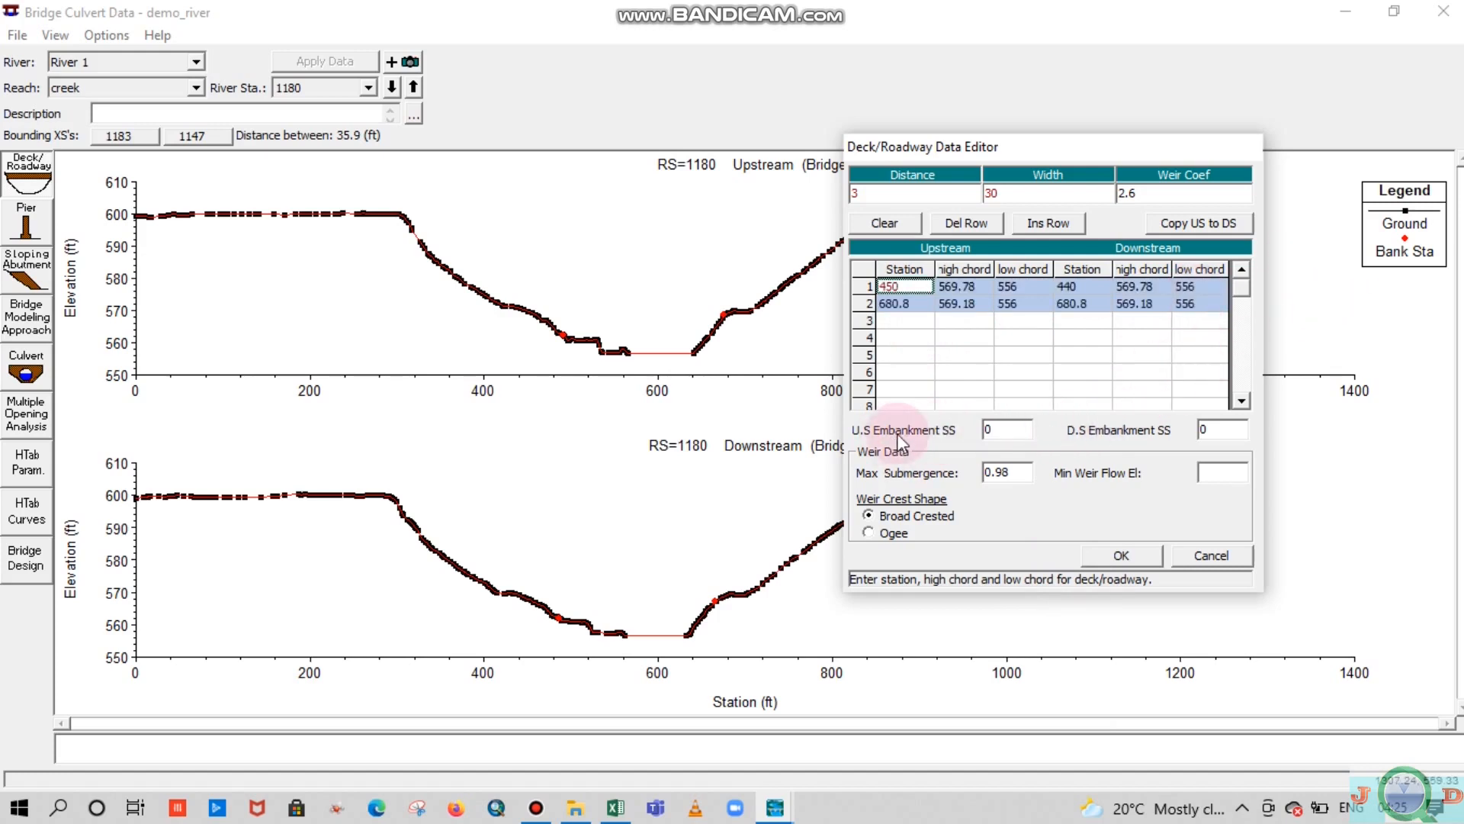
# Compare the deck editor's upstream and downstream embankment side-slope fields with the square-edge and sloping embankment sketches in the Excel workbook
pyautogui.click(1219, 429)
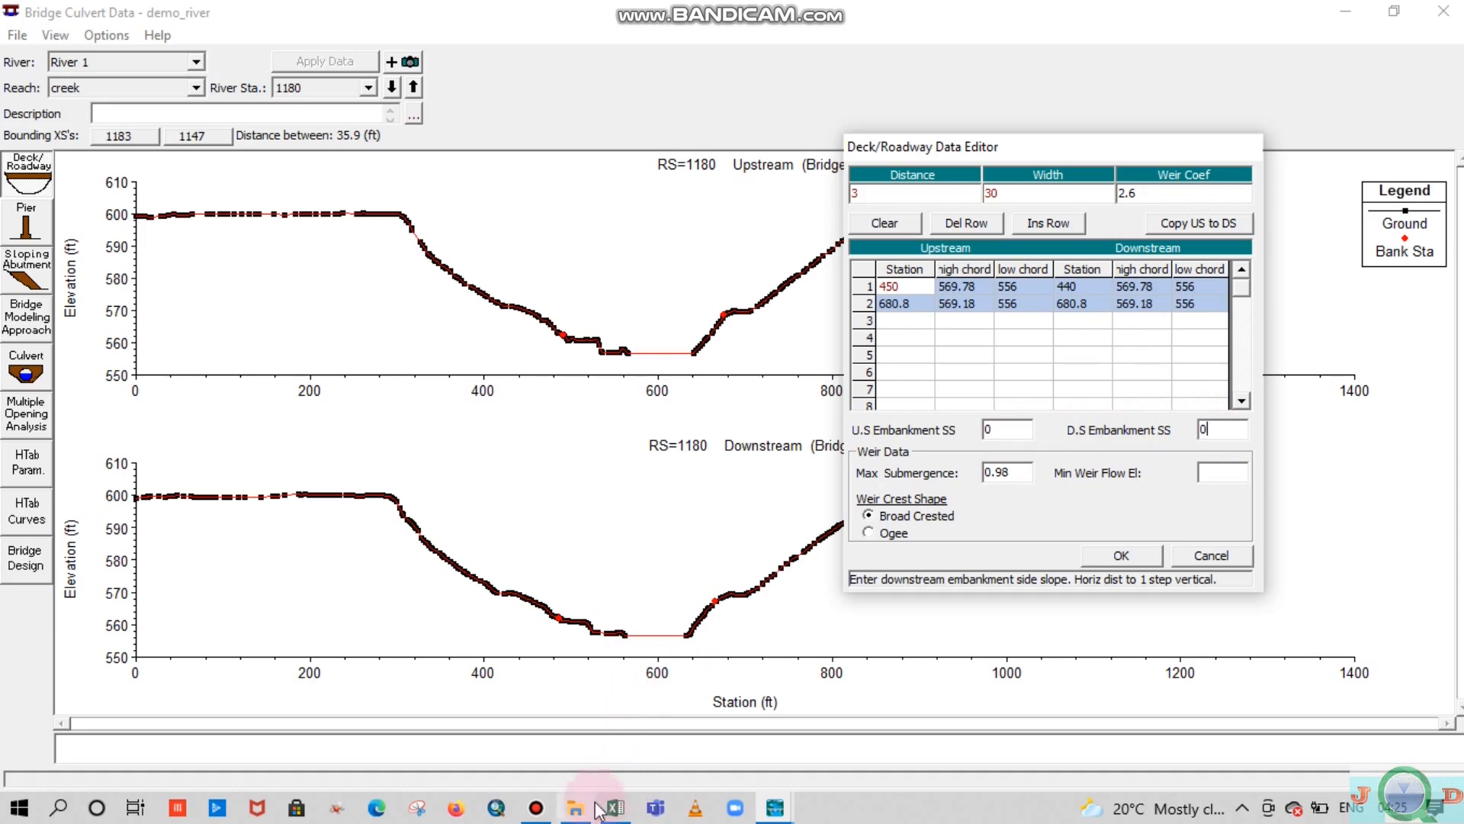
pyautogui.moveTo(775, 807)
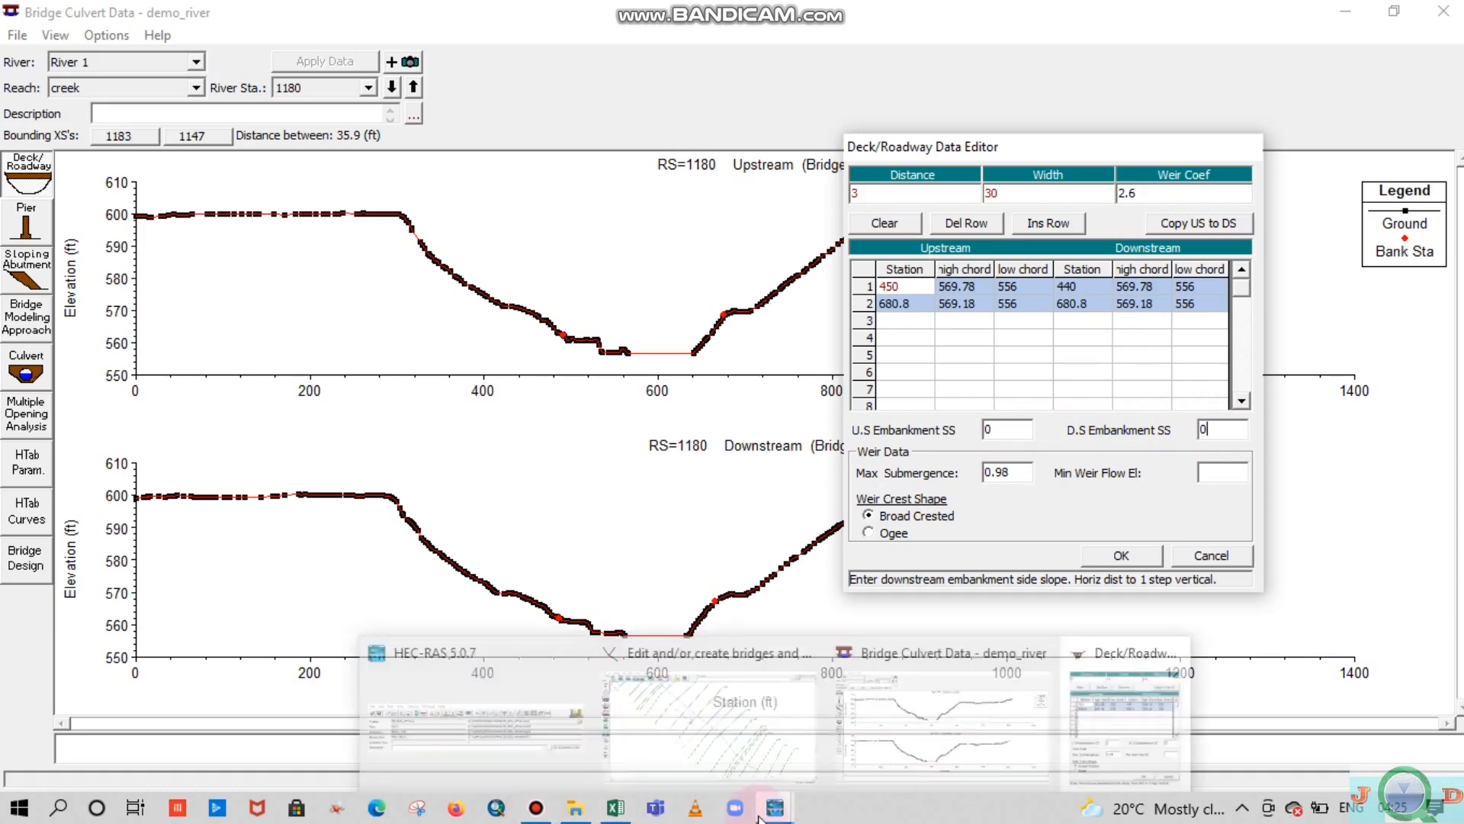
pyautogui.moveTo(616, 808)
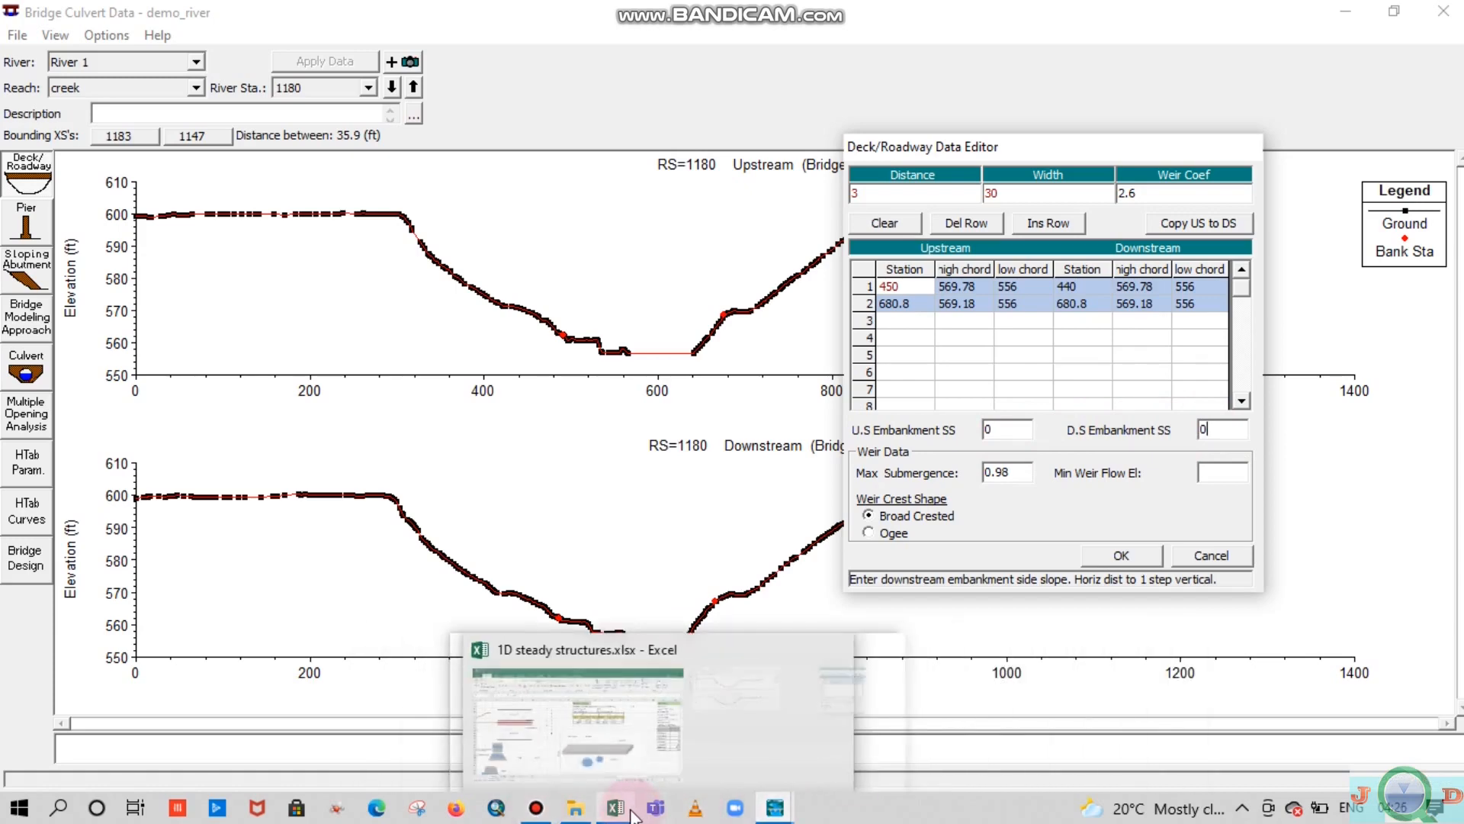
pyautogui.click(617, 728)
pyautogui.moveTo(992, 763); pyautogui.dragTo(881, 761)
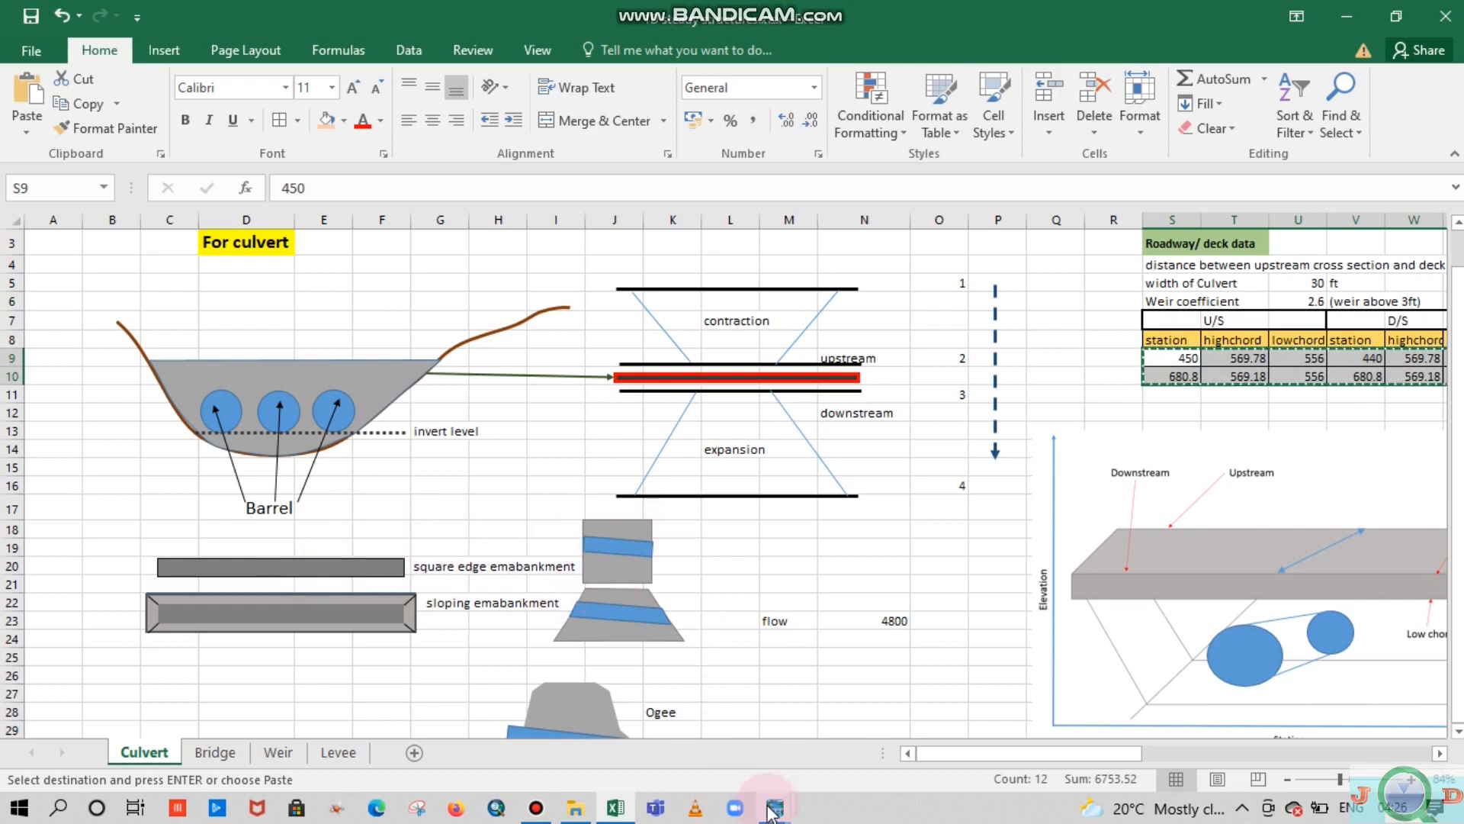
pyautogui.moveTo(774, 816)
pyautogui.click(1100, 717)
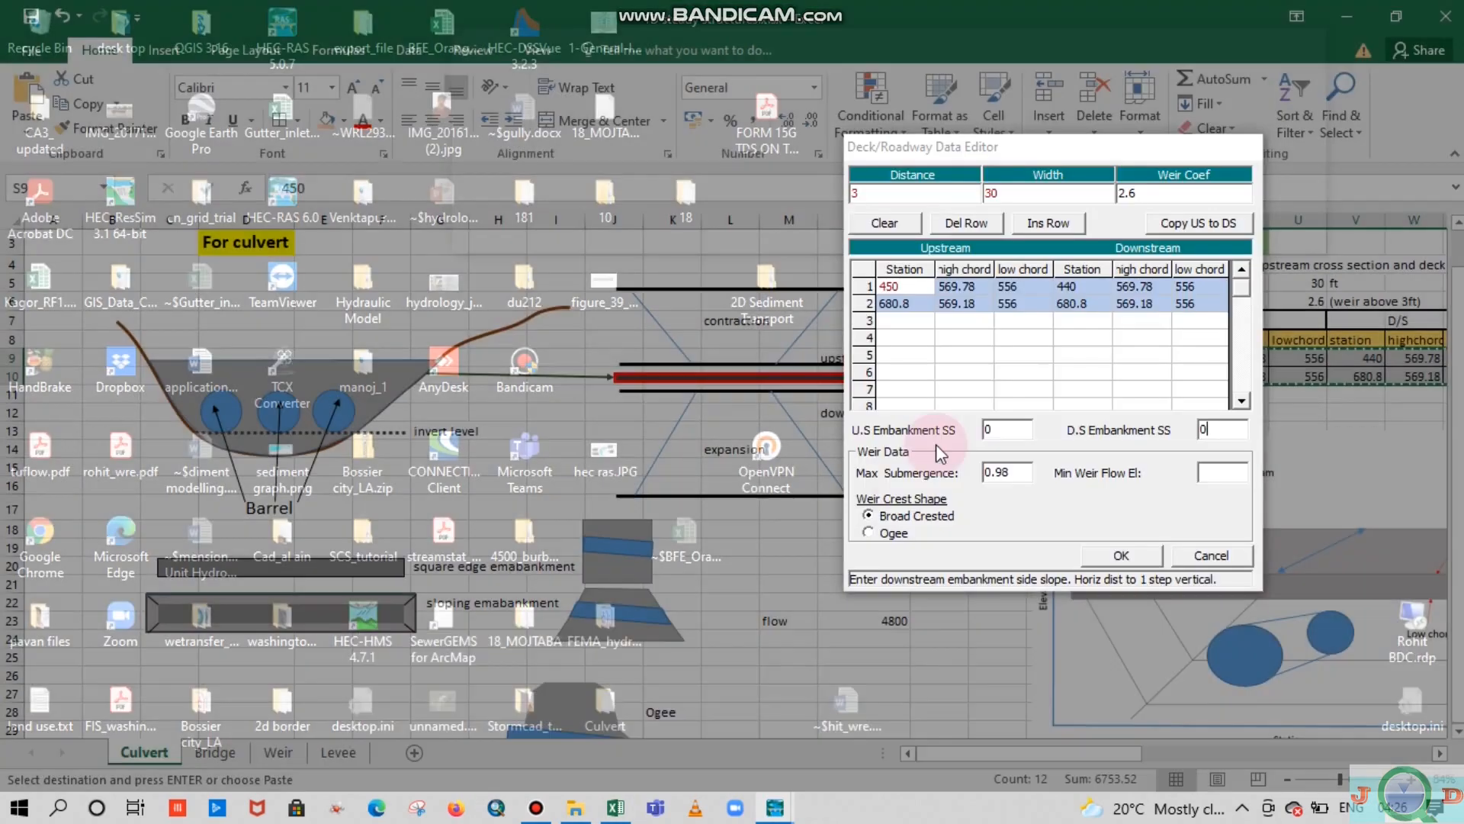
pyautogui.click(961, 355)
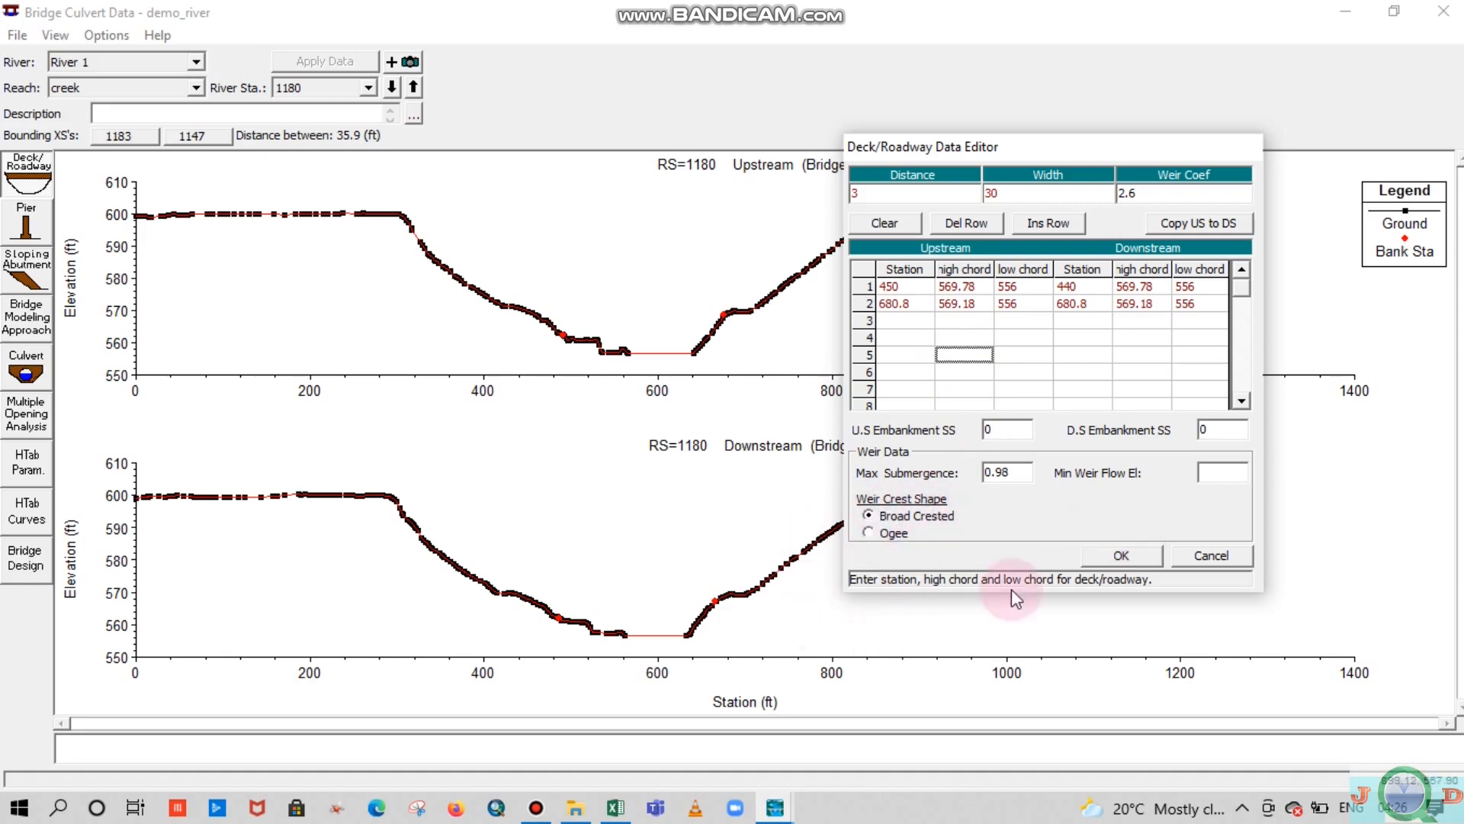
pyautogui.click(613, 810)
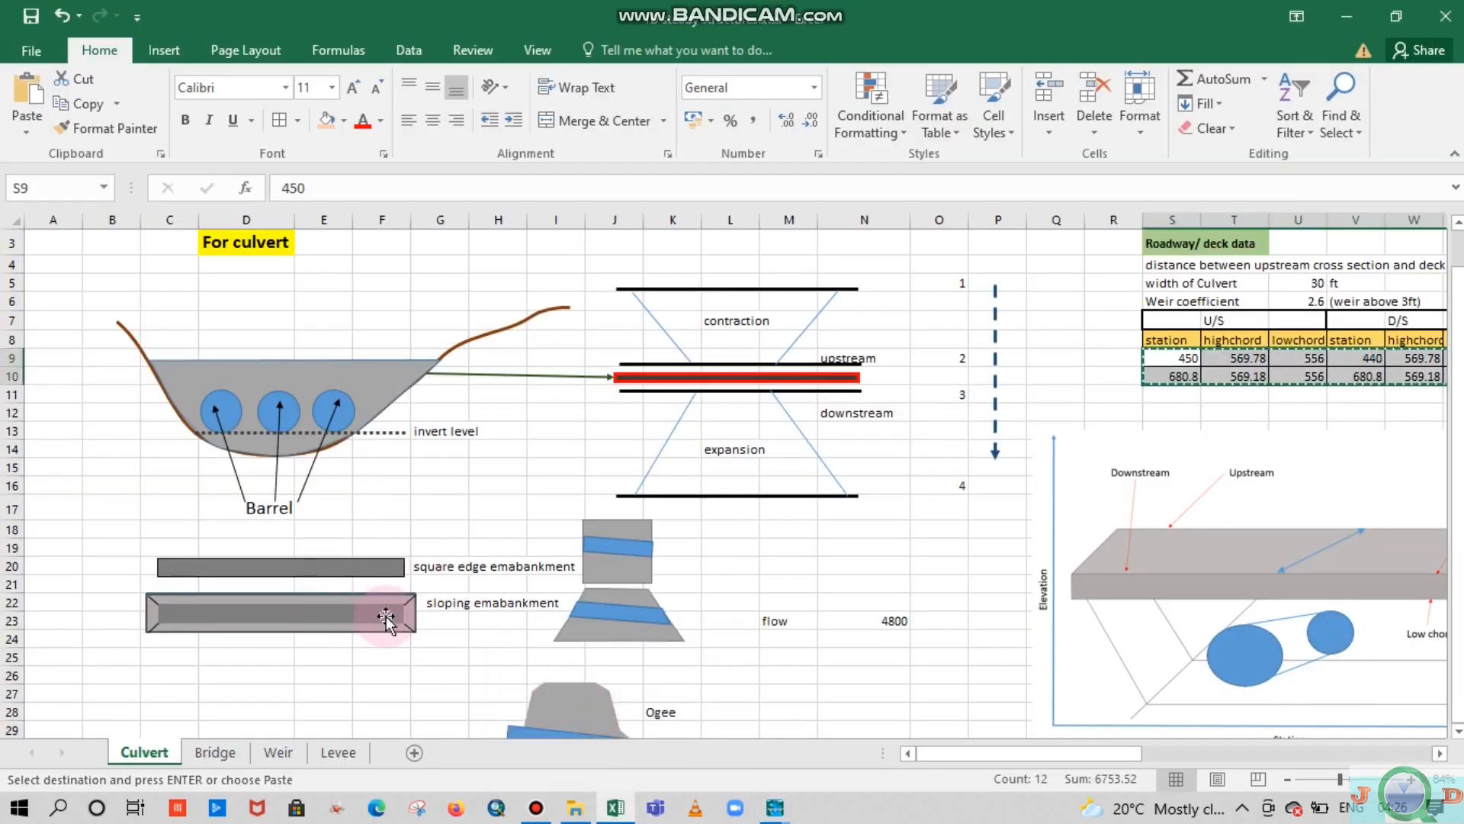
pyautogui.moveTo(774, 807)
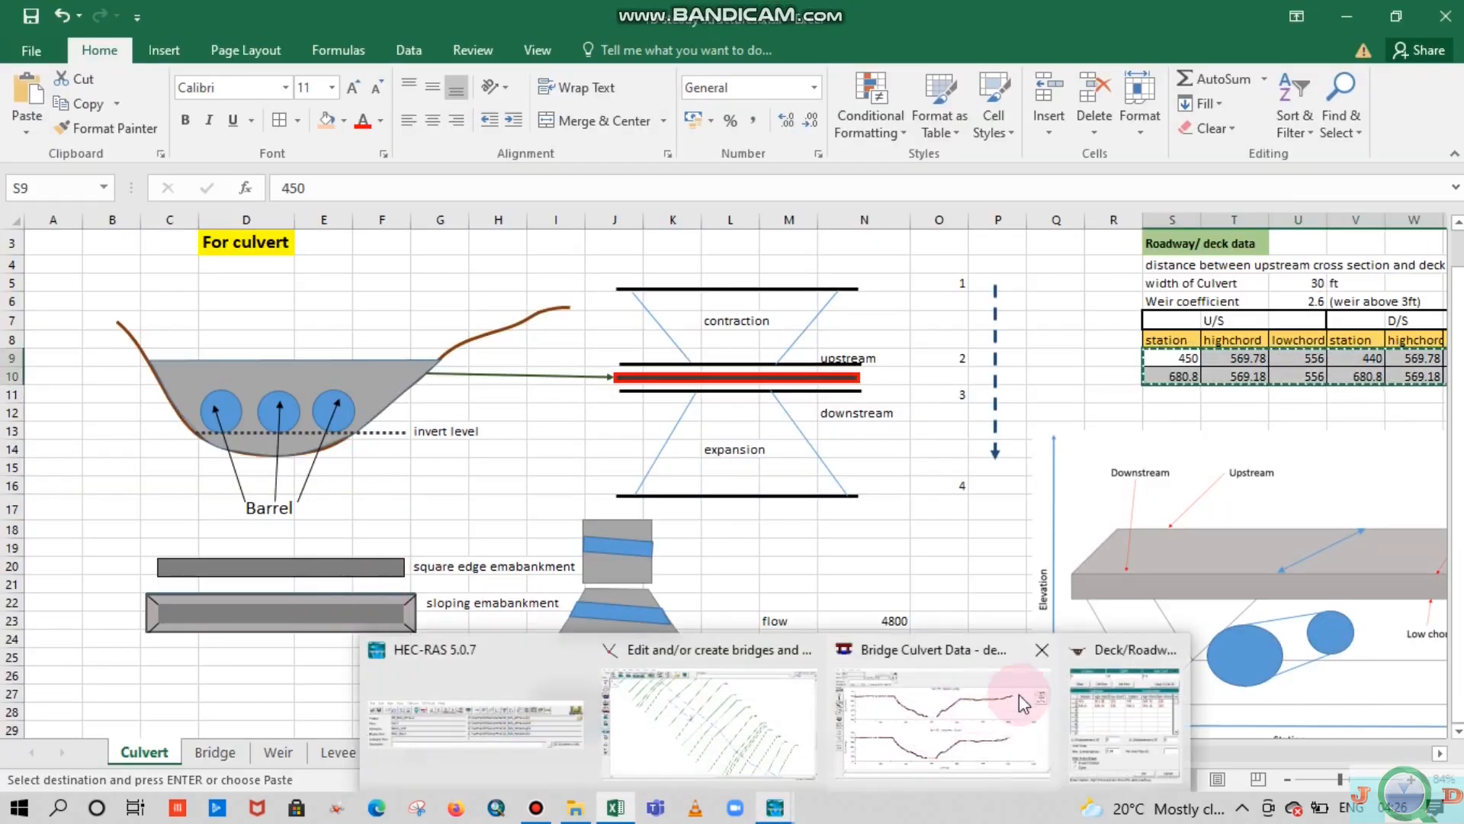
pyautogui.click(1019, 693)
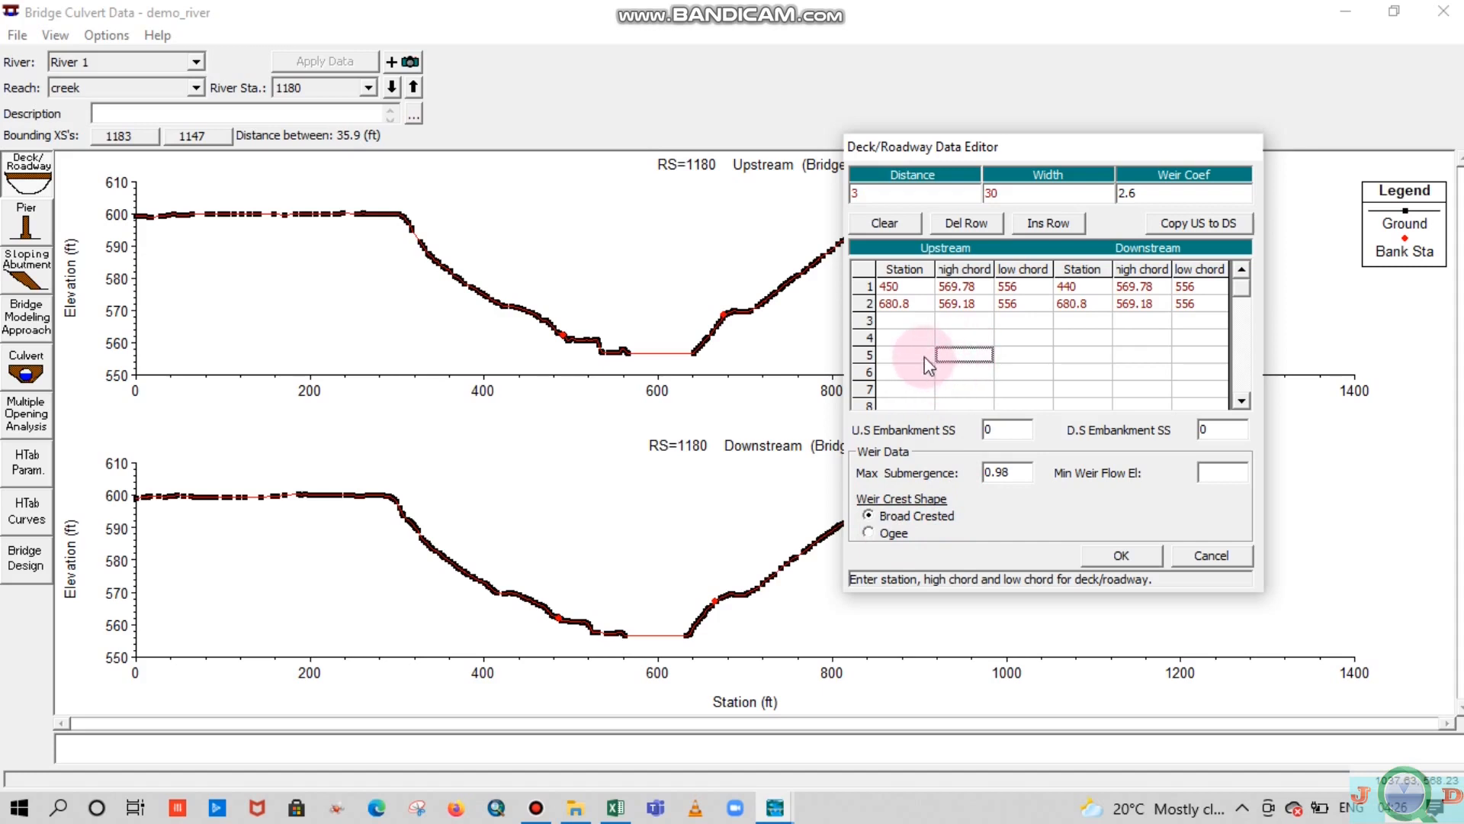
# Accept the deck/roadway data for river station 1180 with the Broad Crested weir shape
pyautogui.click(1028, 341)
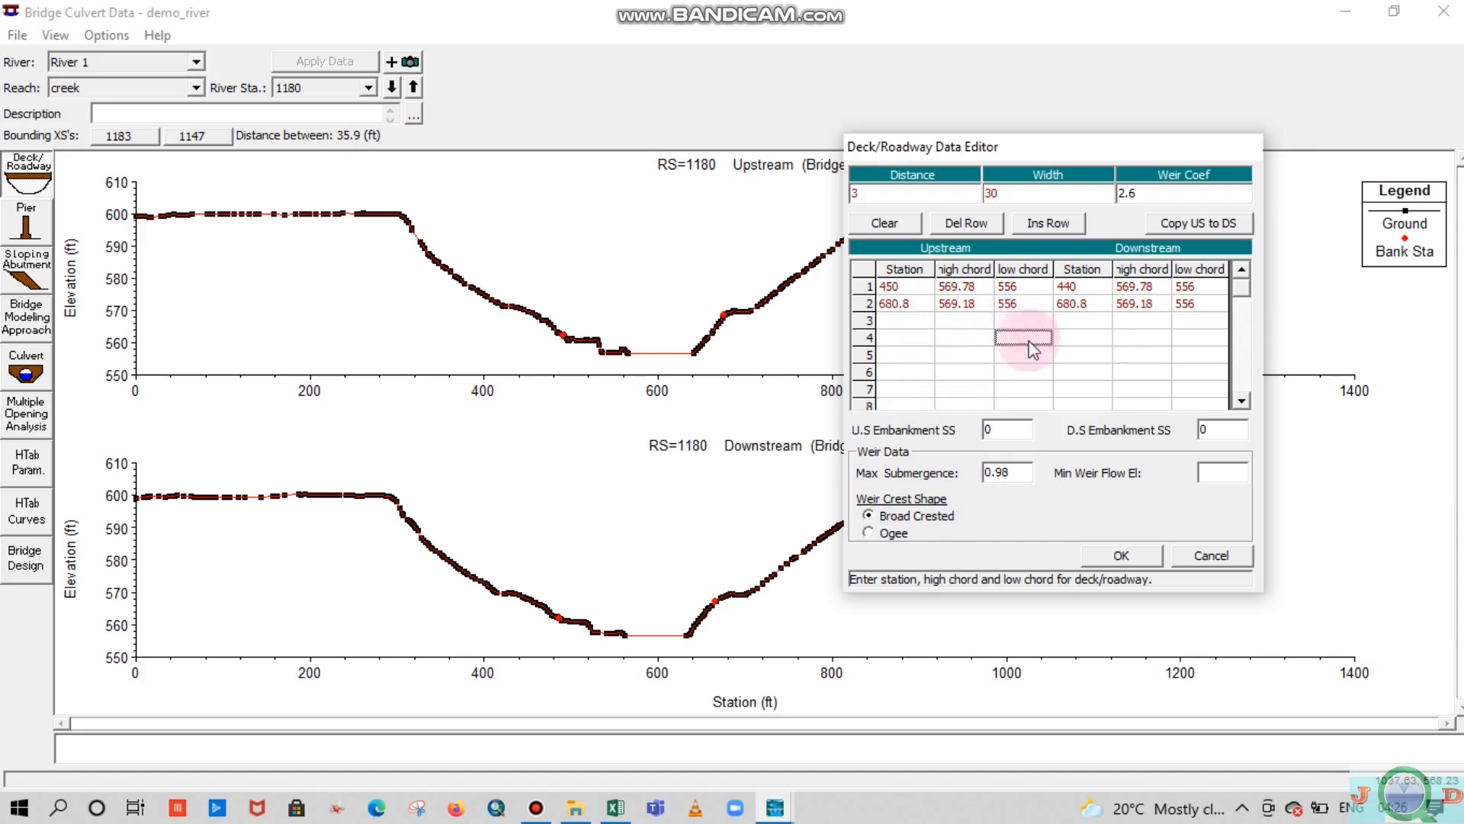
pyautogui.click(1081, 337)
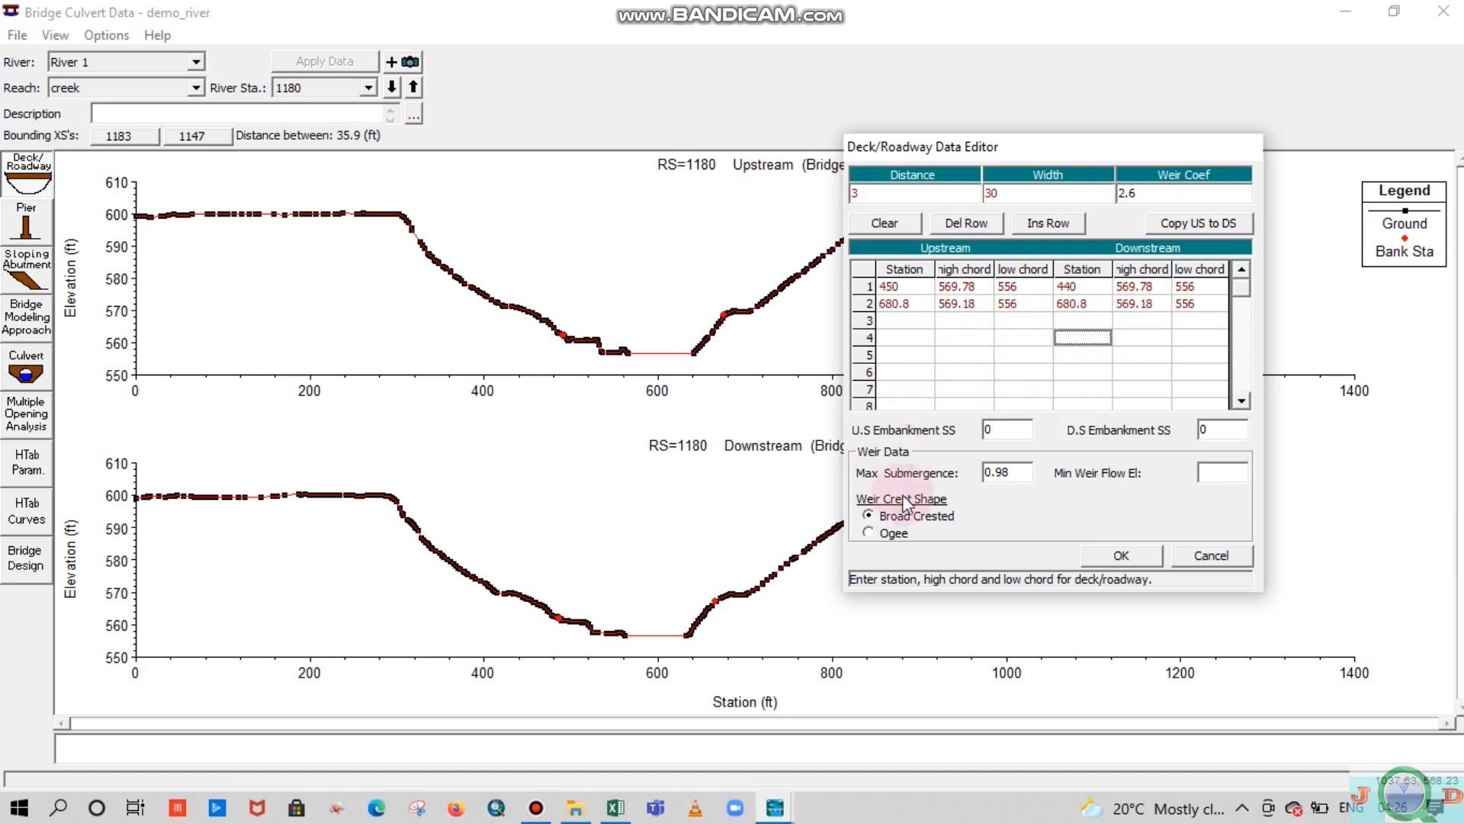
pyautogui.click(1124, 557)
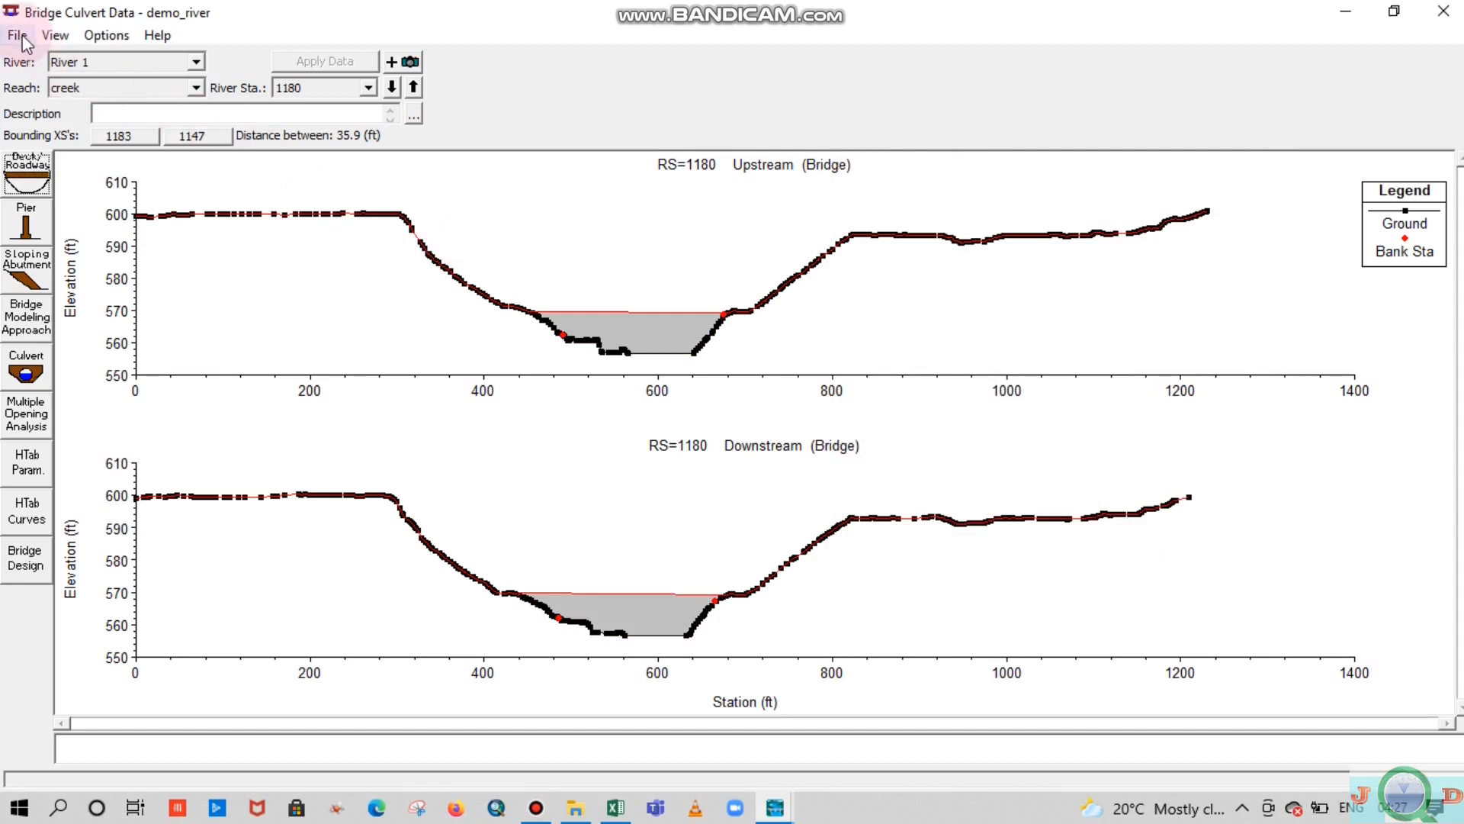
pyautogui.click(16, 34)
pyautogui.click(27, 37)
pyautogui.click(16, 37)
pyautogui.click(17, 36)
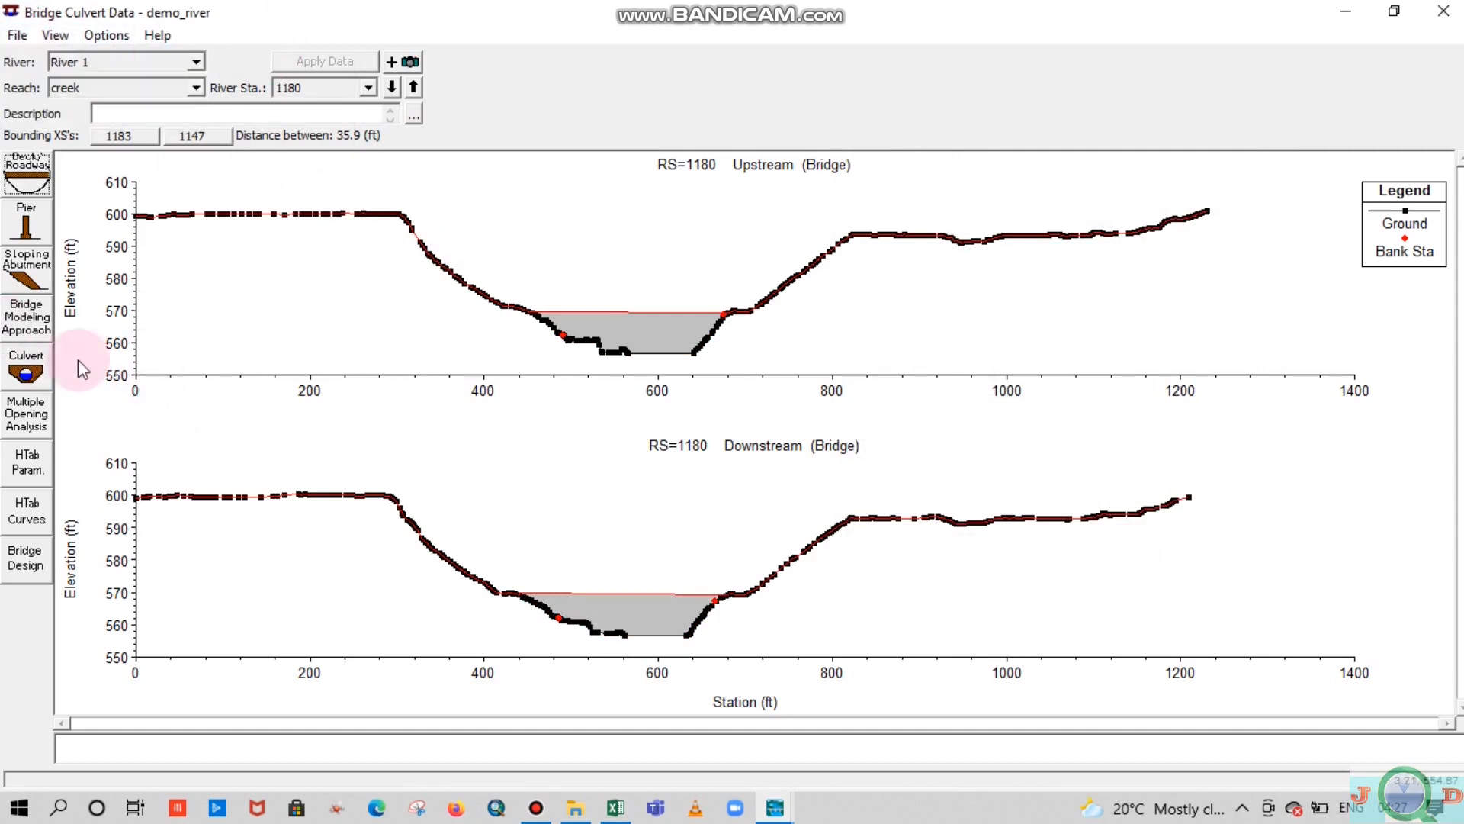
# Open the Culvert Data Editor for river station 1180 and move it so the whole dialog is in view
pyautogui.click(27, 373)
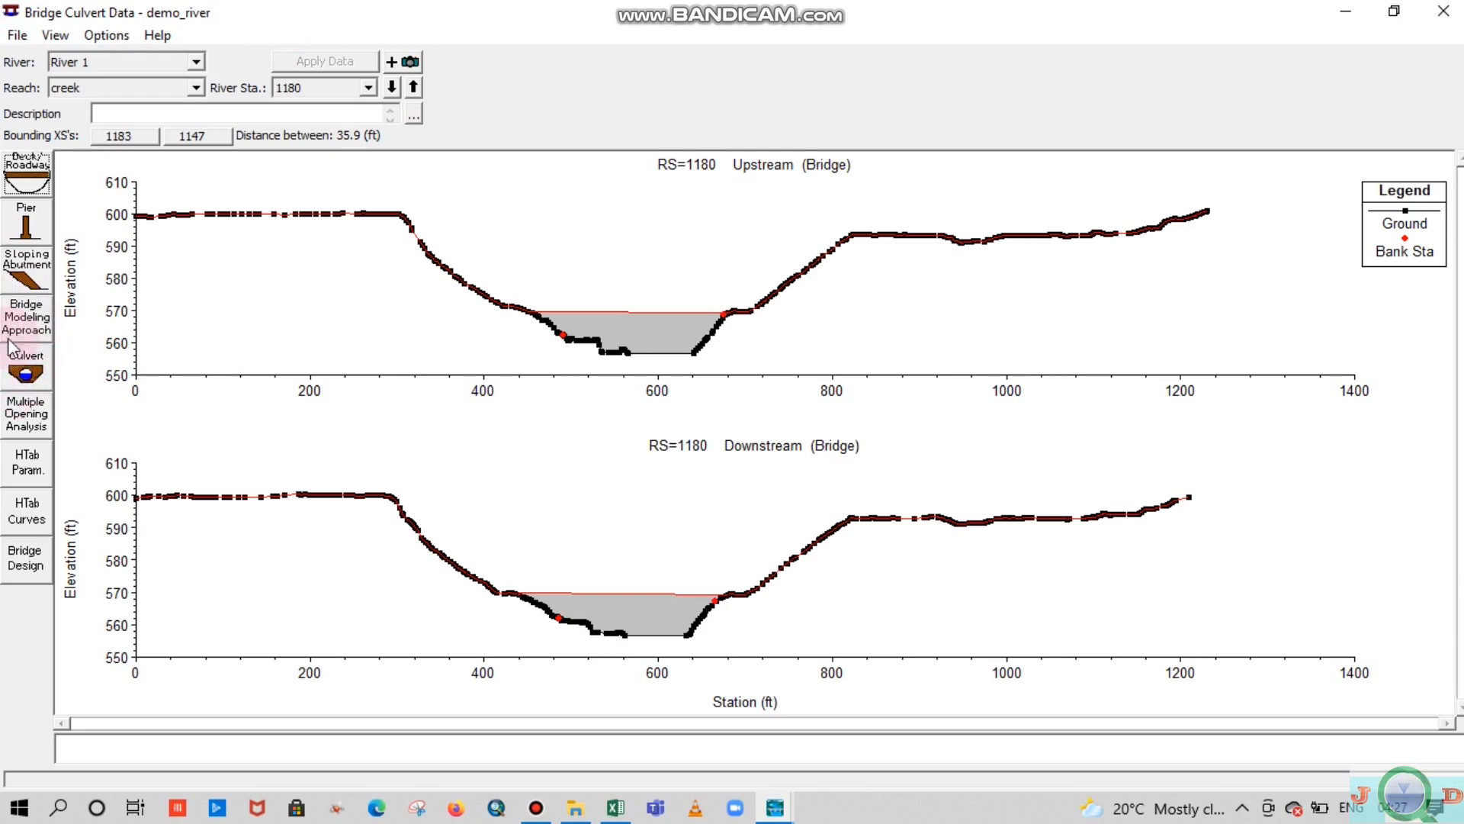
pyautogui.click(19, 375)
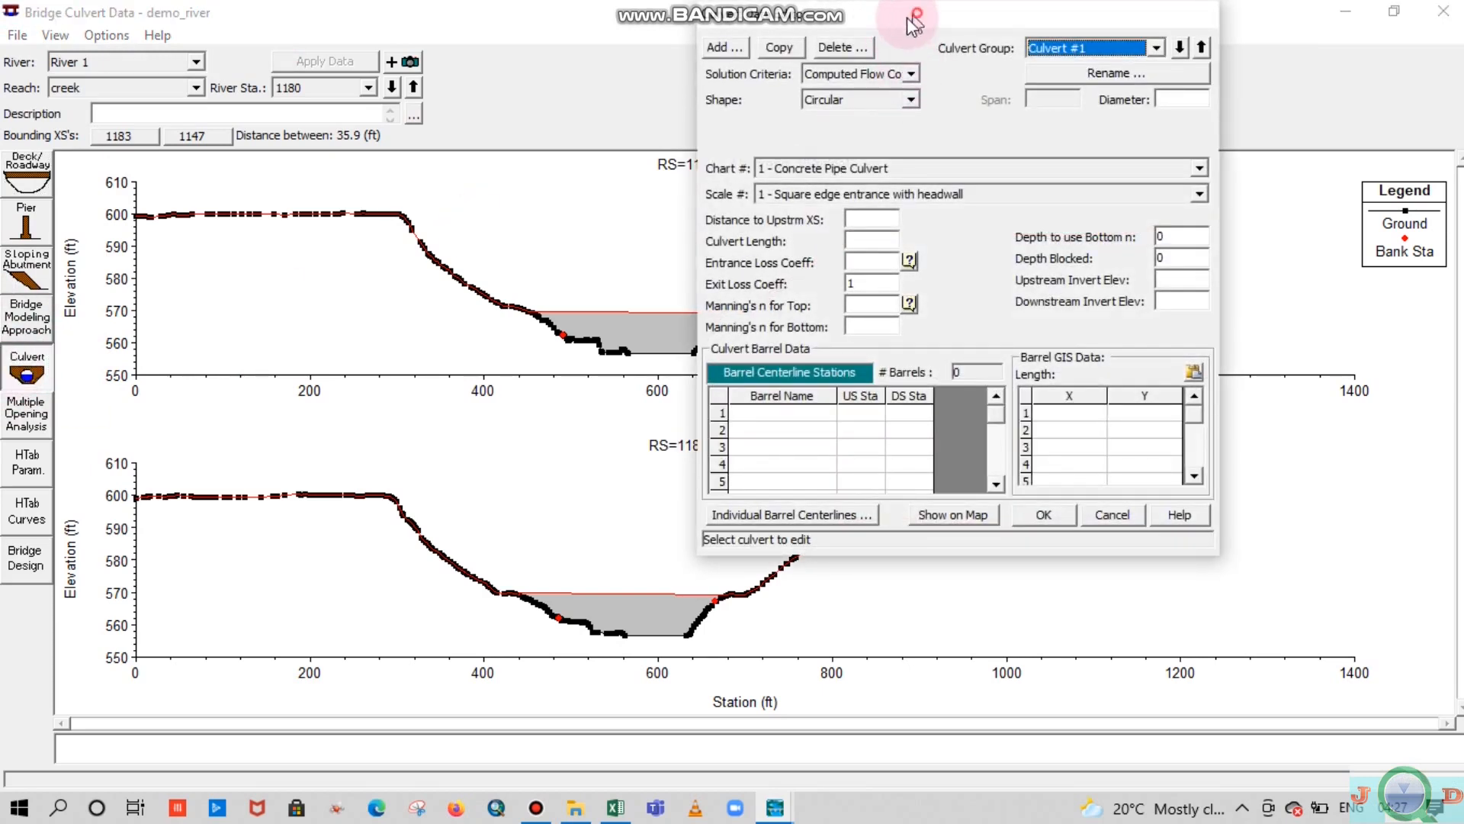
pyautogui.moveTo(914, 22); pyautogui.dragTo(858, 63)
pyautogui.click(710, 142)
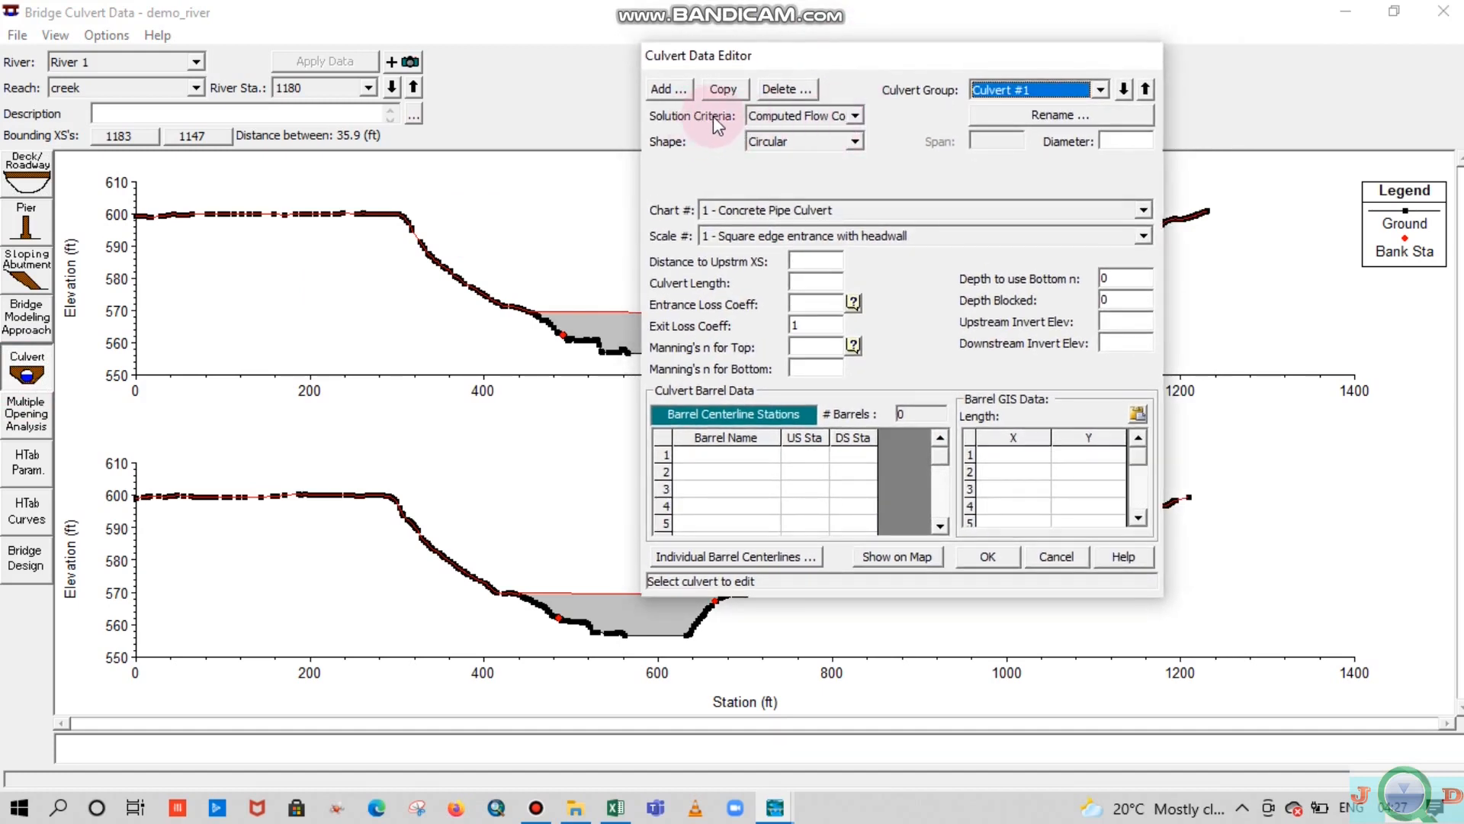
# Review the solution criteria options for Culvert #1 and use Computed Flow Control
pyautogui.click(819, 115)
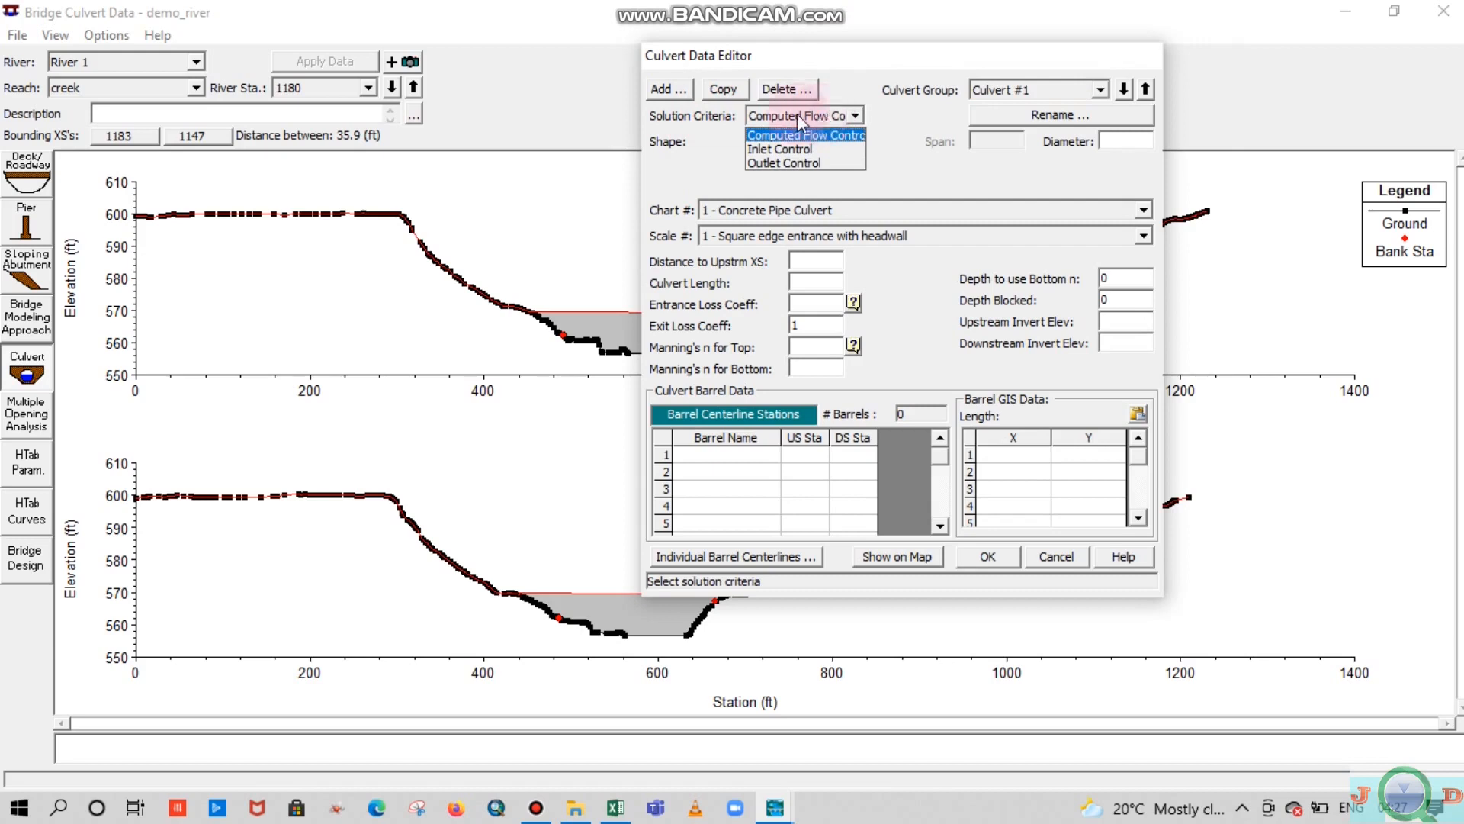
pyautogui.click(807, 116)
pyautogui.click(842, 134)
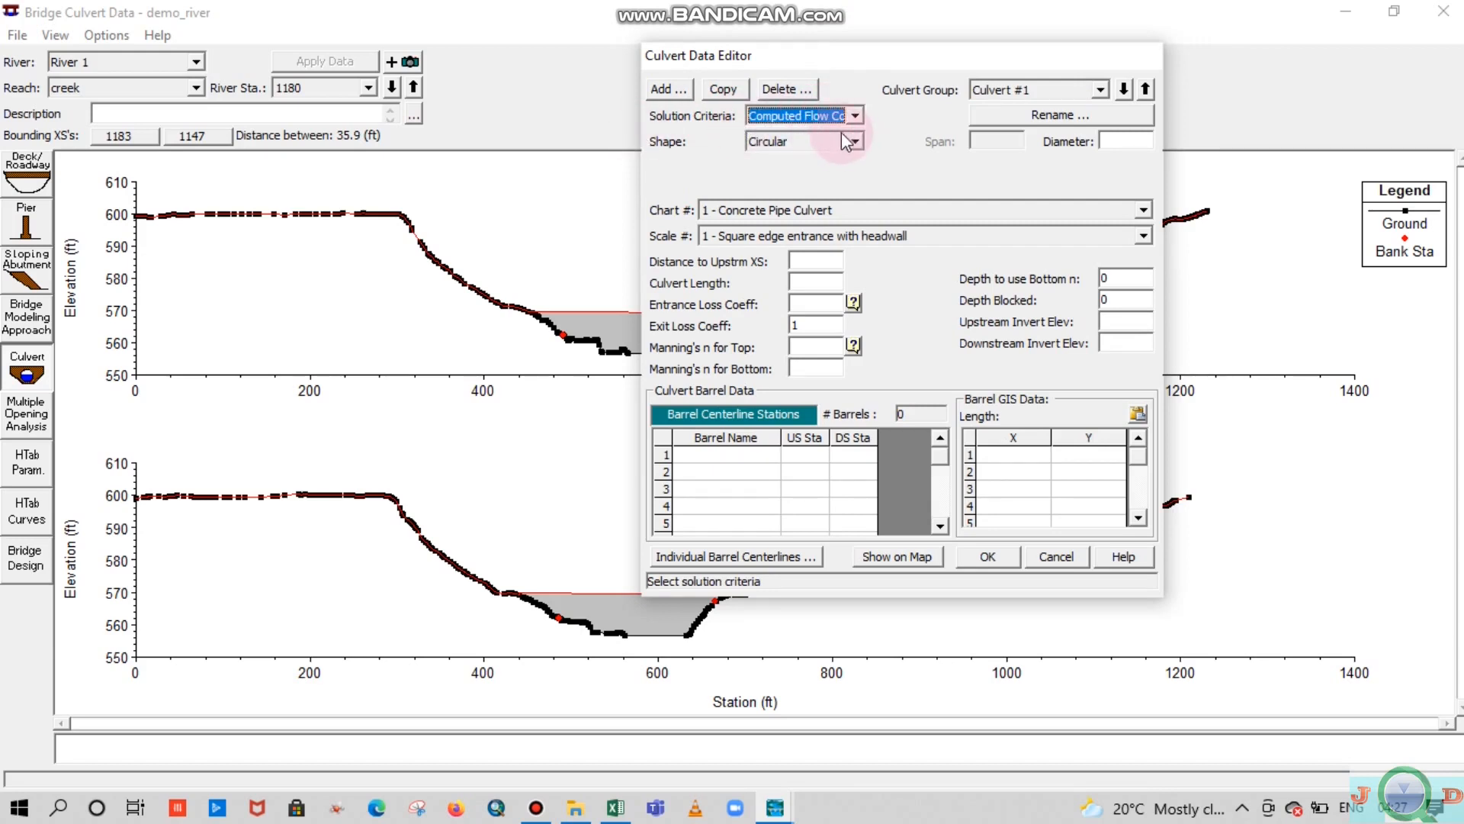
pyautogui.click(810, 116)
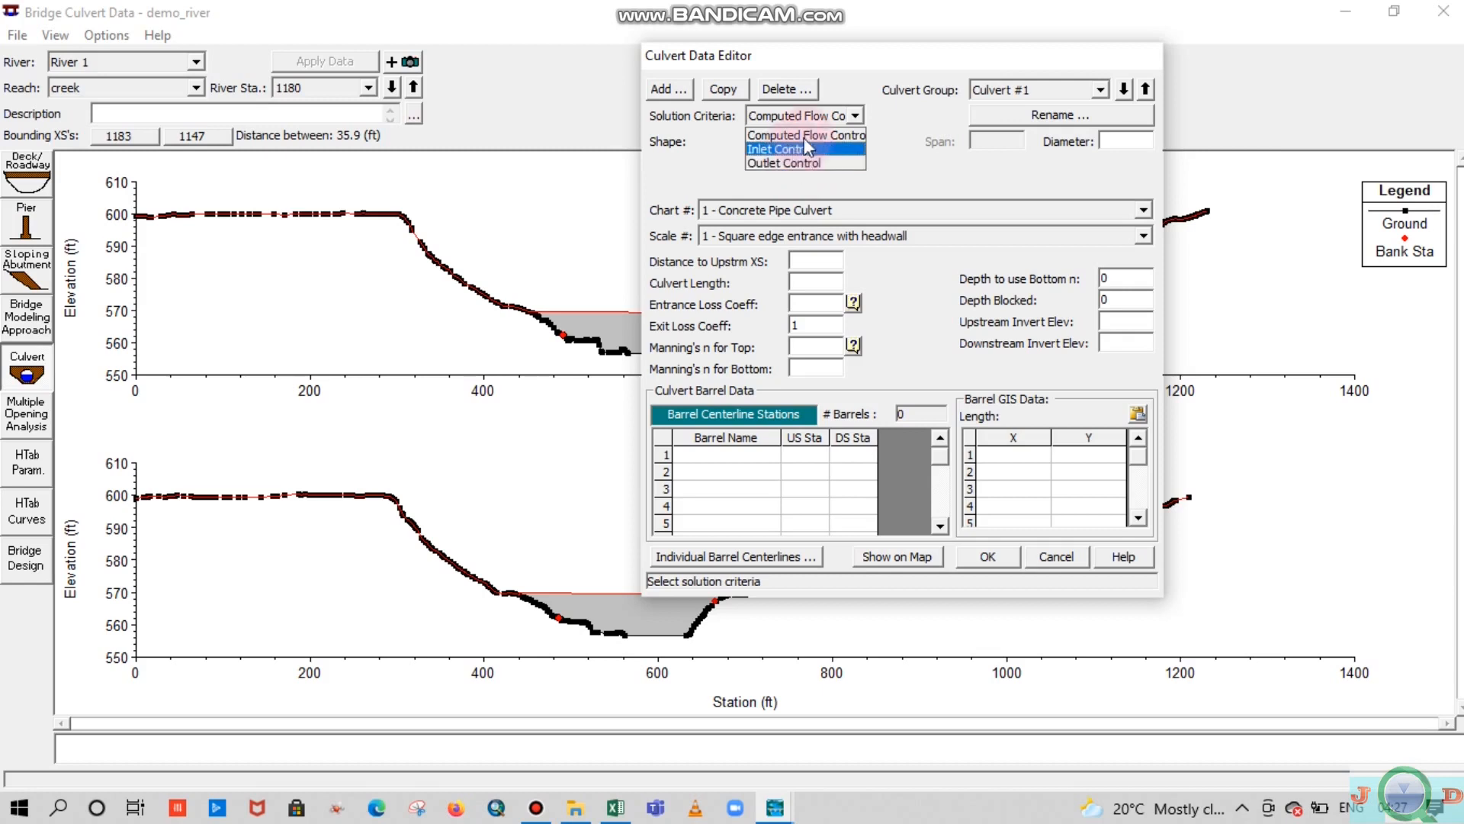
pyautogui.click(841, 122)
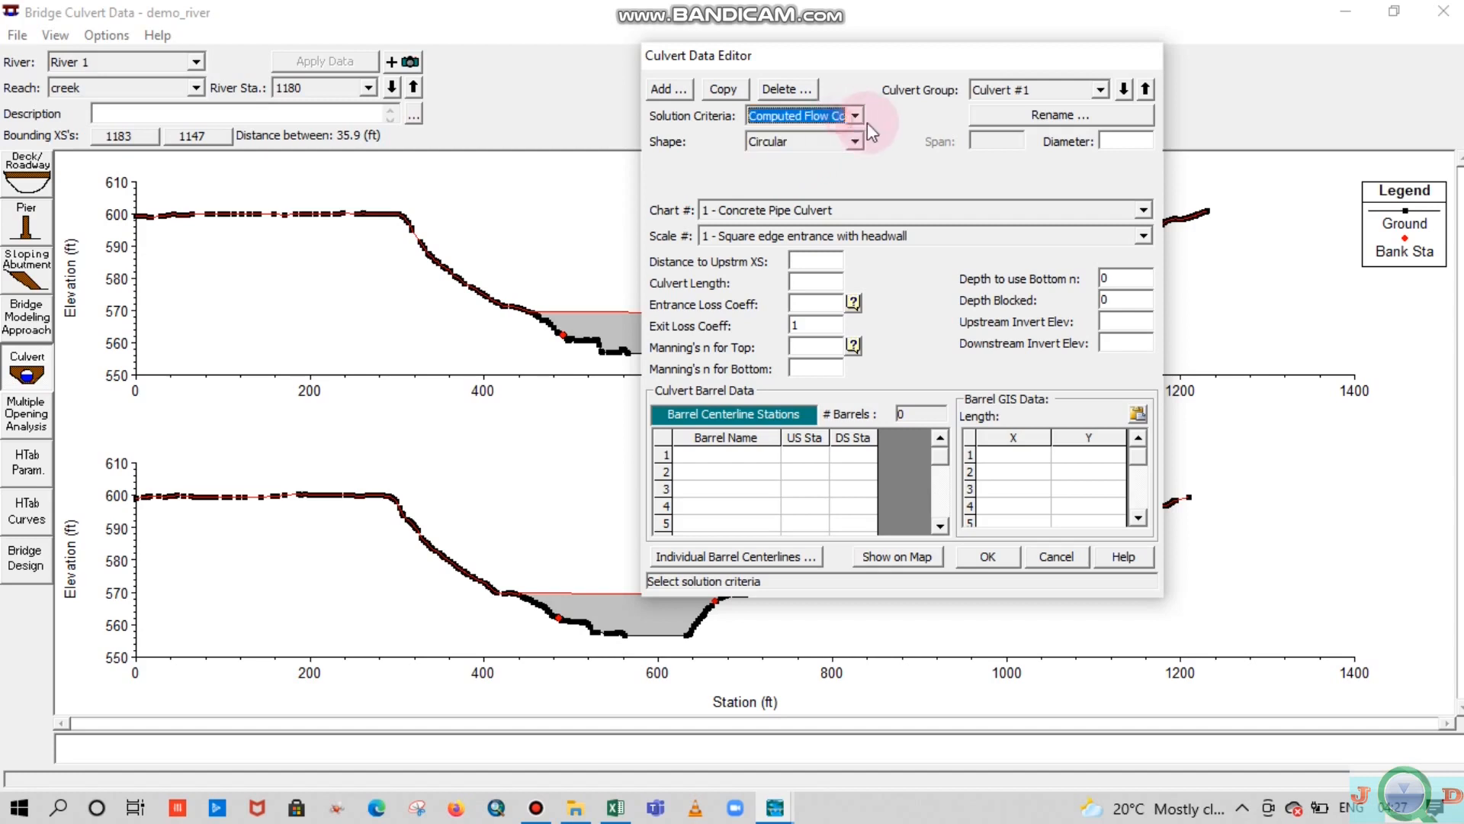
pyautogui.click(1035, 276)
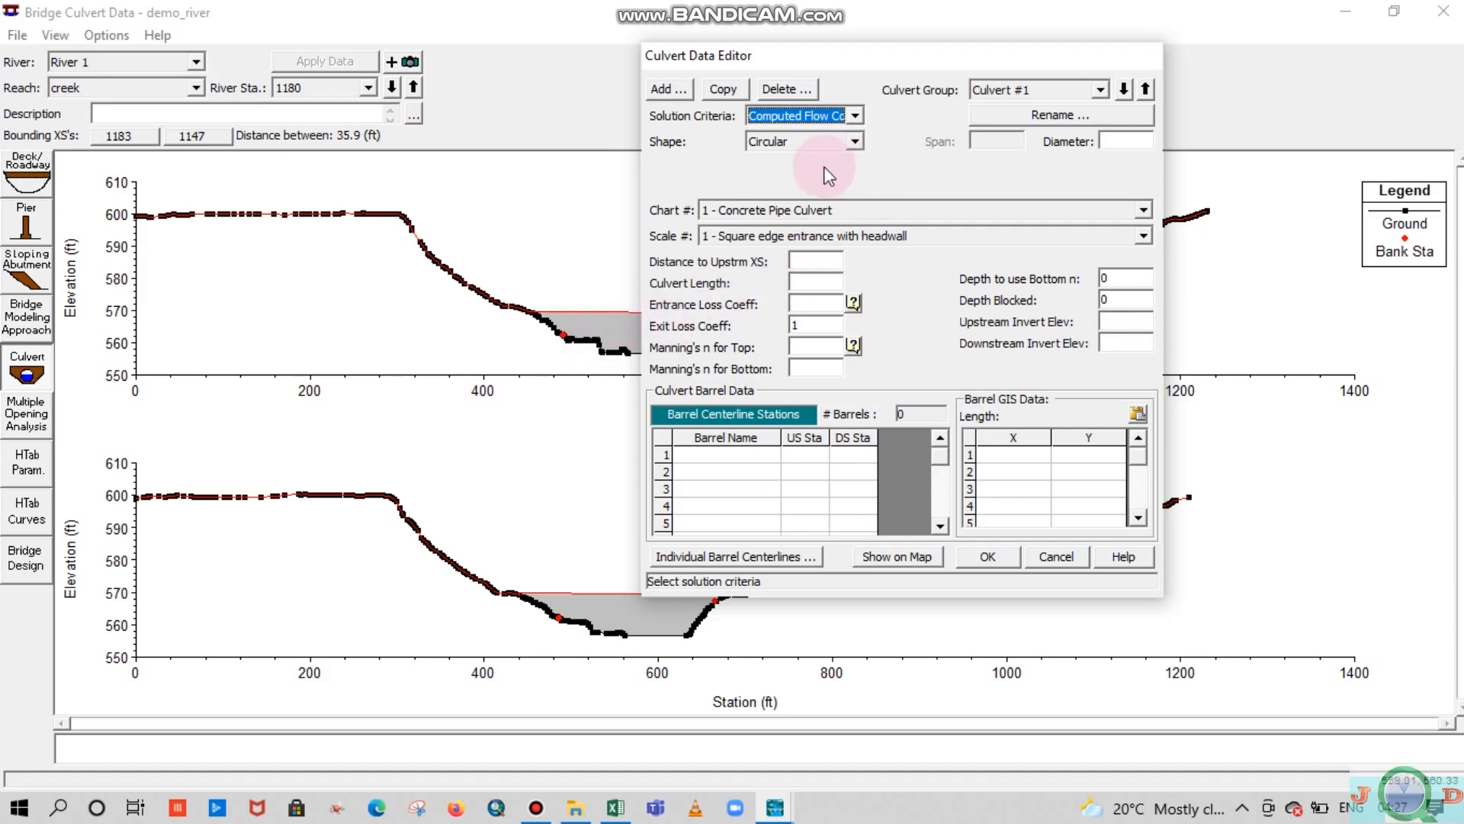
# Switch to the Excel workbook and look up the culvert data table on the Culvert sheet
pyautogui.click(1105, 144)
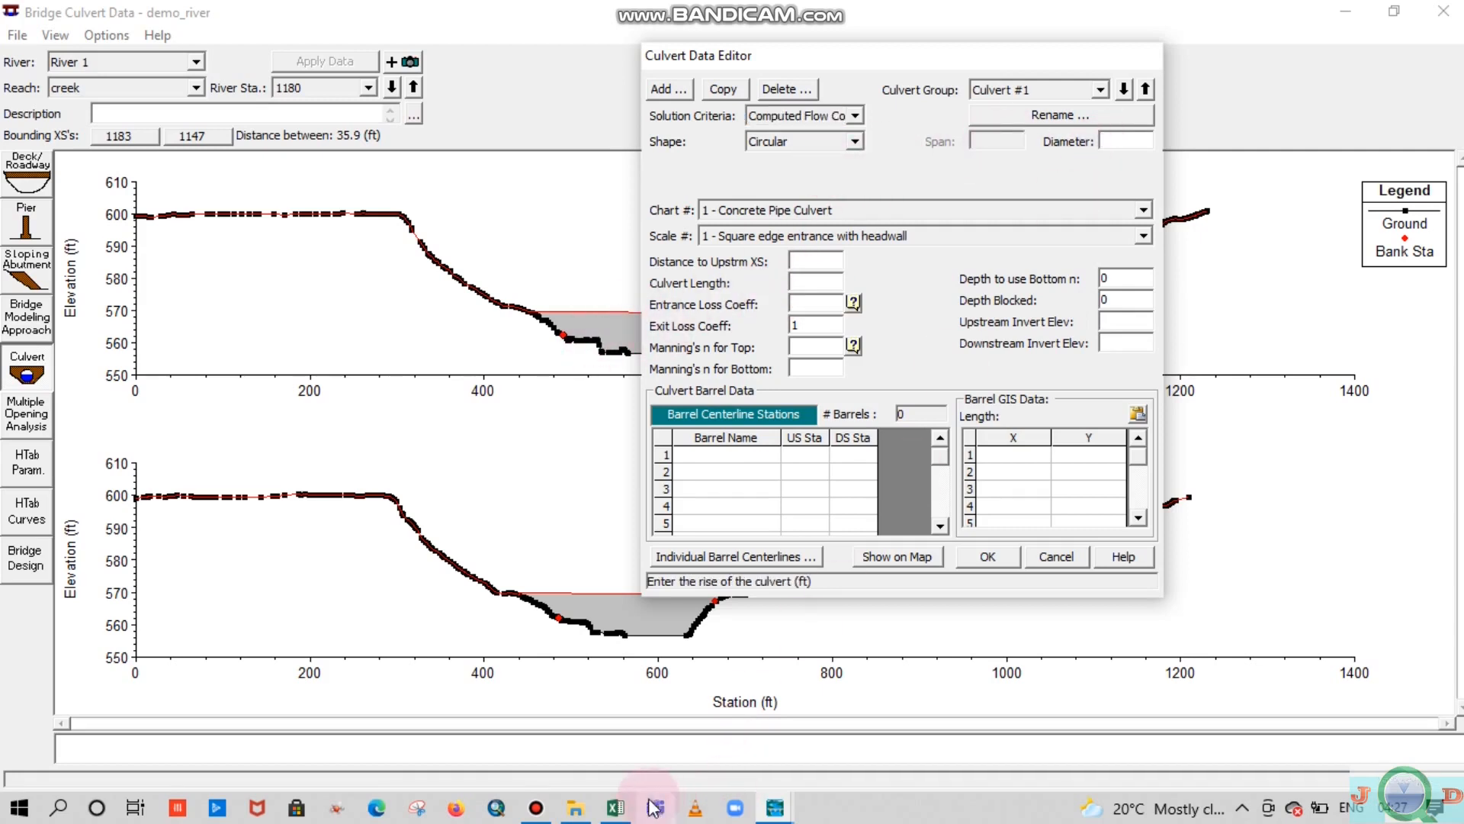
pyautogui.click(618, 766)
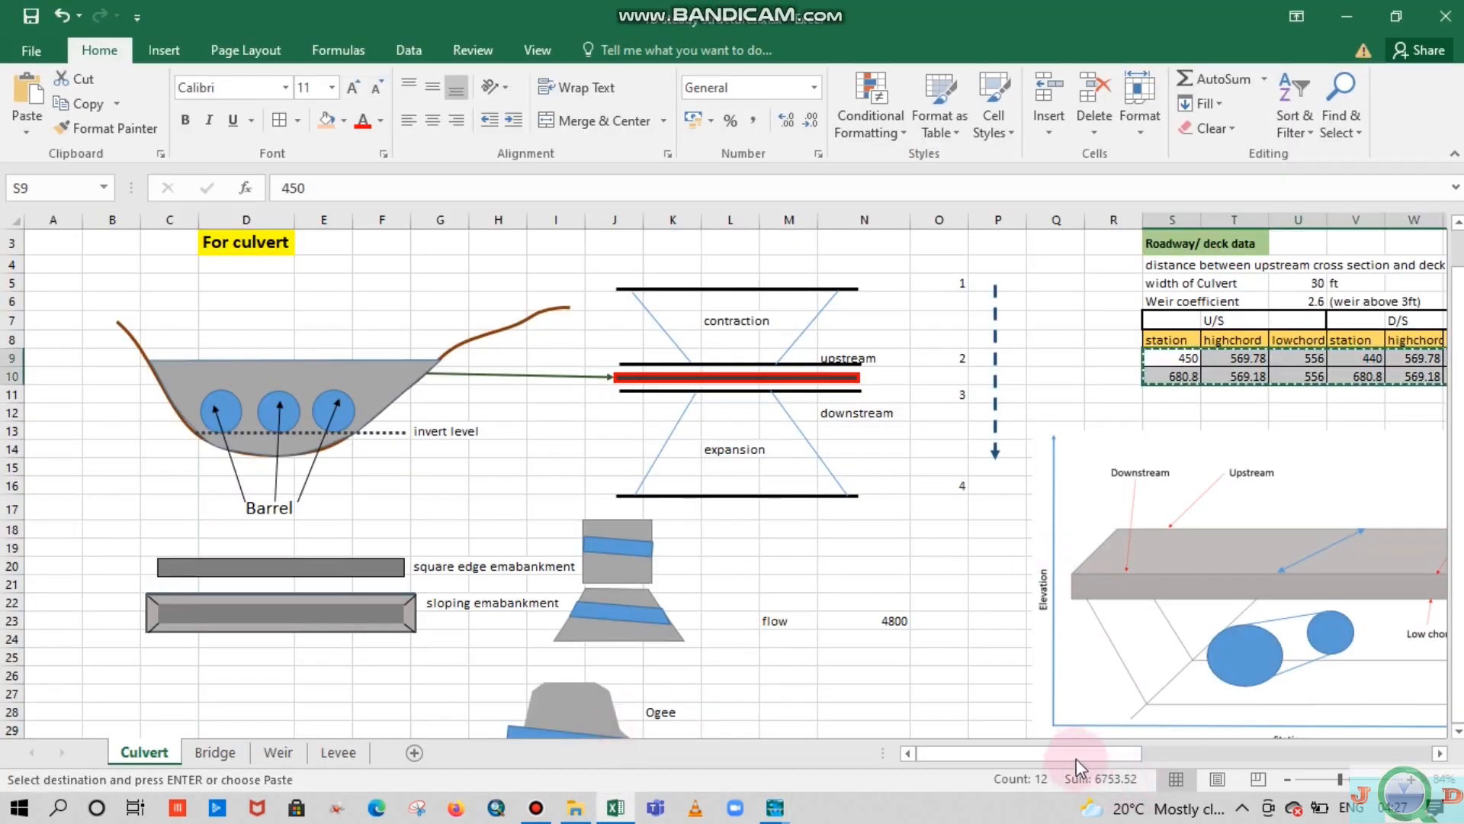
pyautogui.moveTo(1132, 749); pyautogui.dragTo(1263, 743)
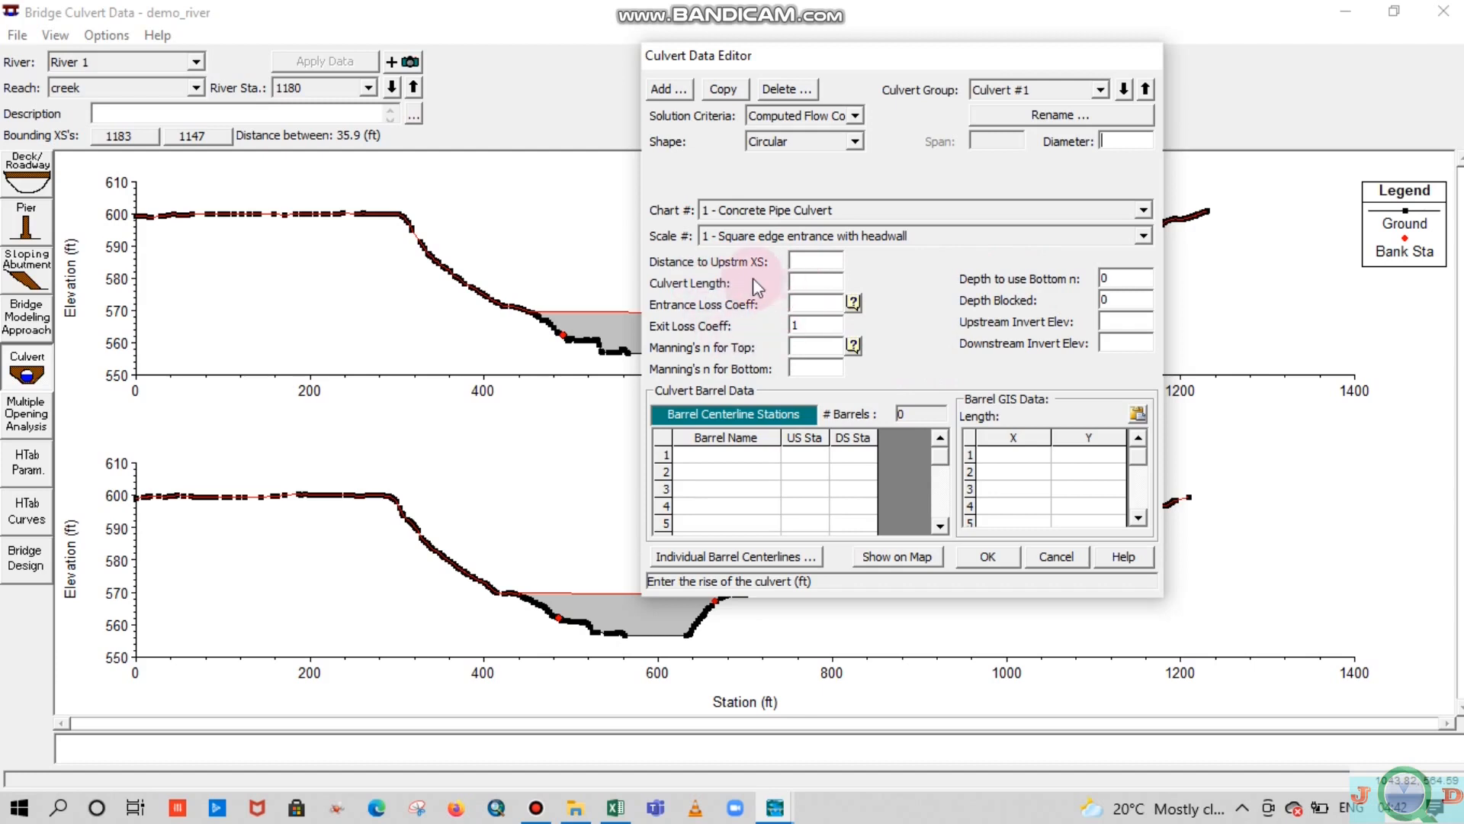
# In the HEC-RAS Culvert Data Editor, set the distance to the upstream XS to 3, culvert length to 30 and entrance loss coefficient to 0.6
pyautogui.click(794, 263)
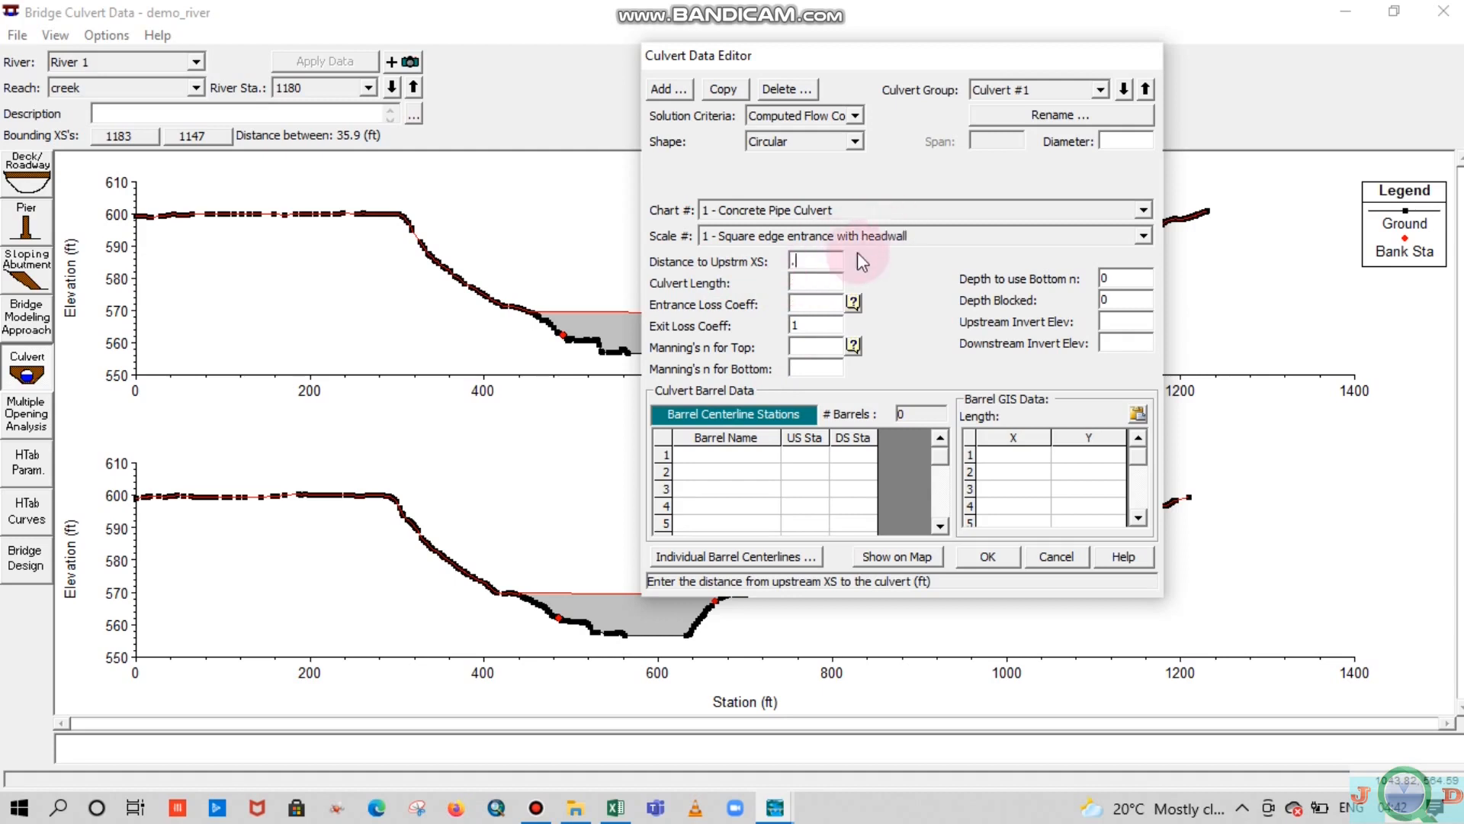
pyautogui.moveTo(814, 261); pyautogui.dragTo(737, 263)
pyautogui.write('3')
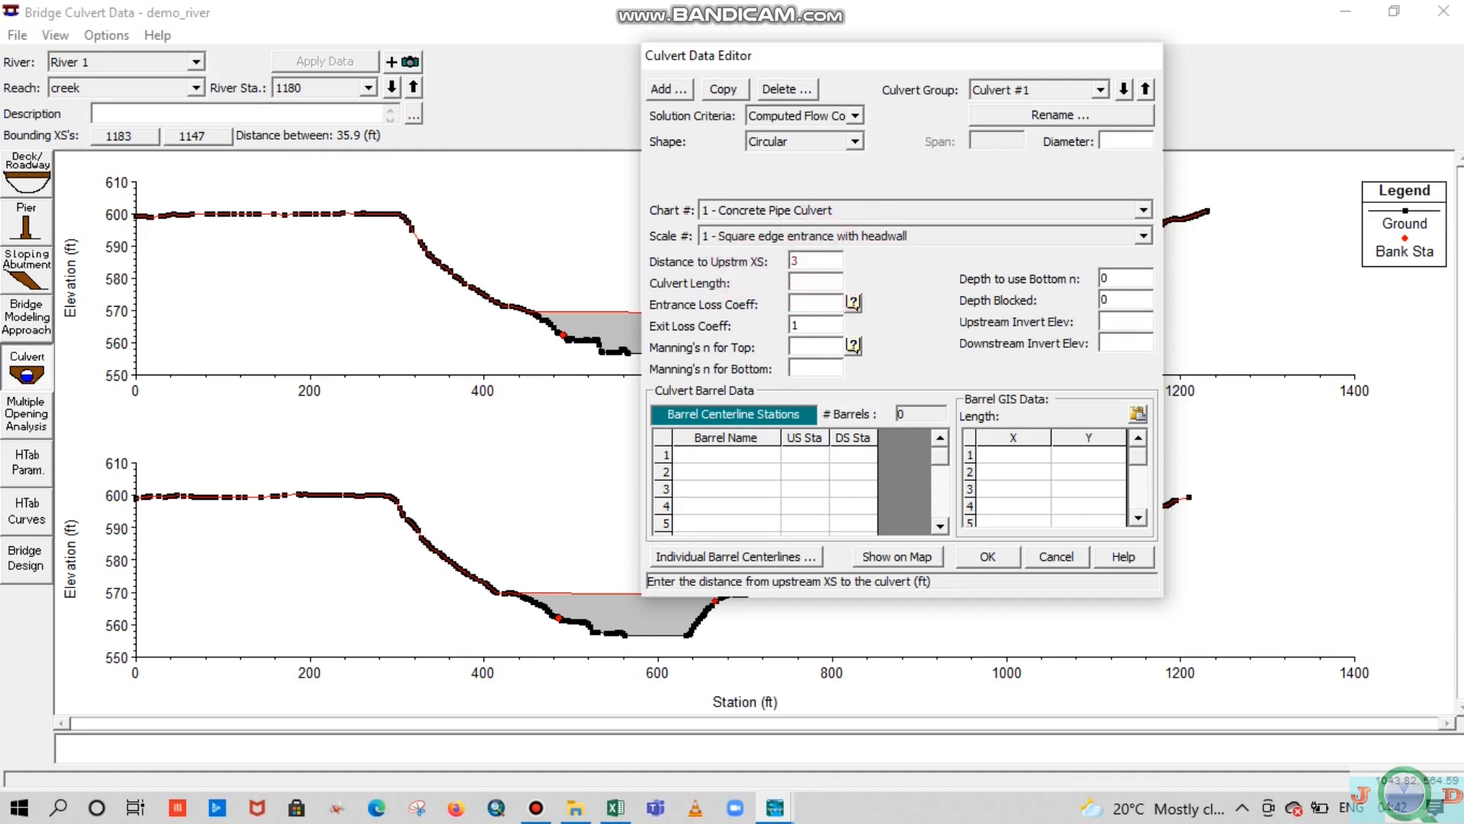
pyautogui.click(792, 283)
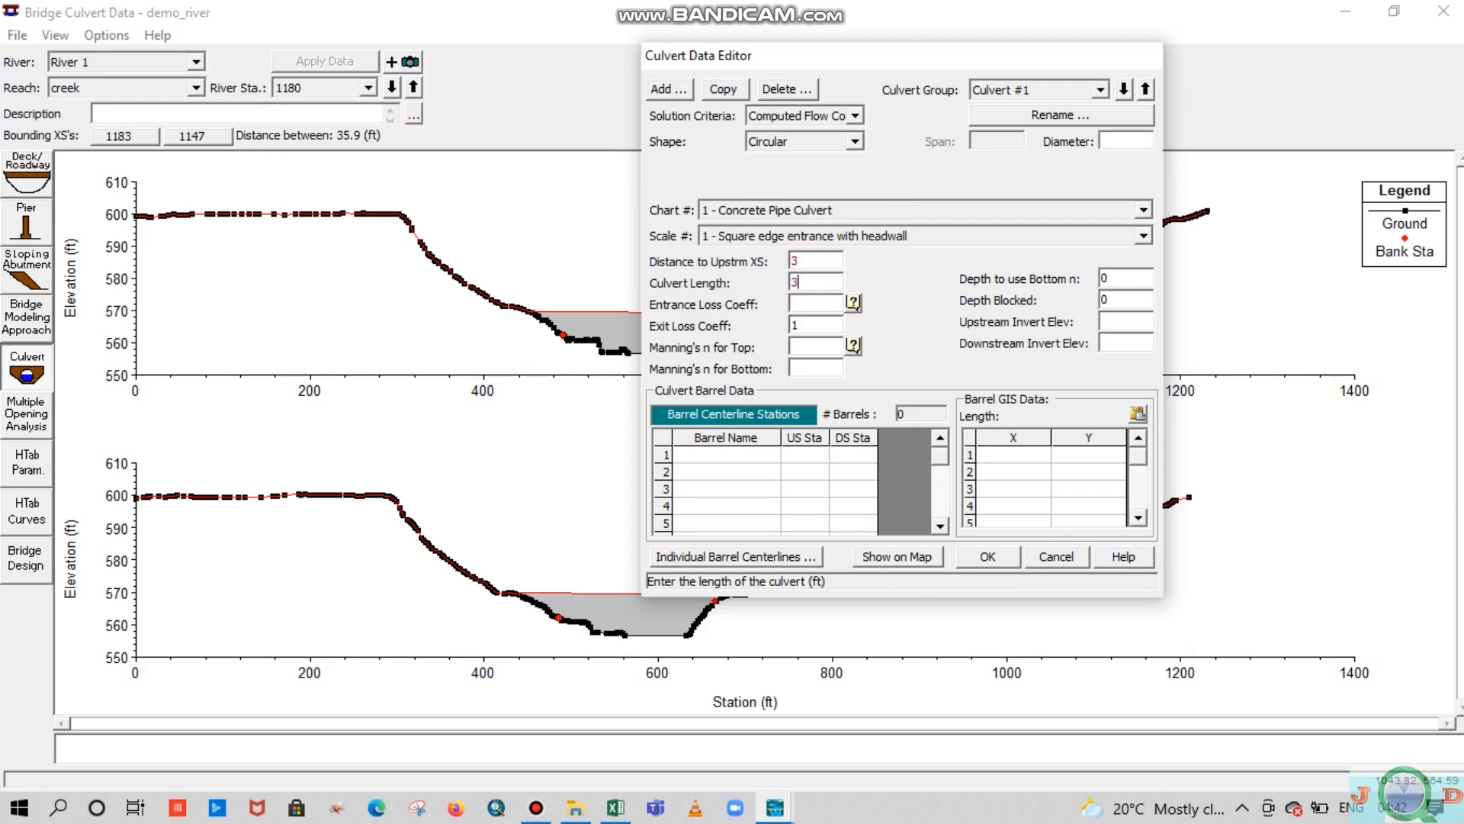
pyautogui.click(803, 300)
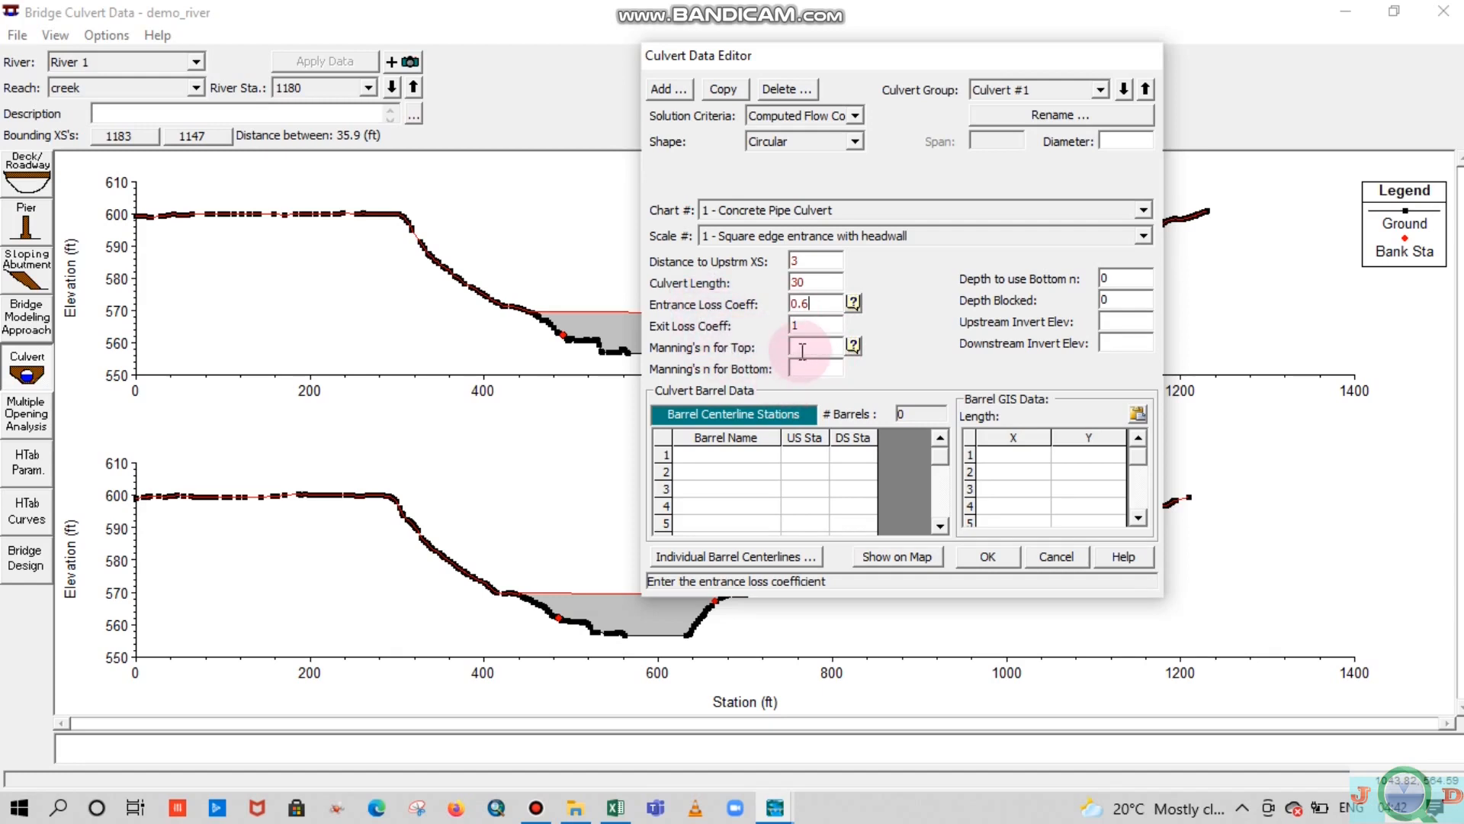
# Set Manning's n to 0.013 for both the top and the bottom of Culvert #1
pyautogui.click(829, 350)
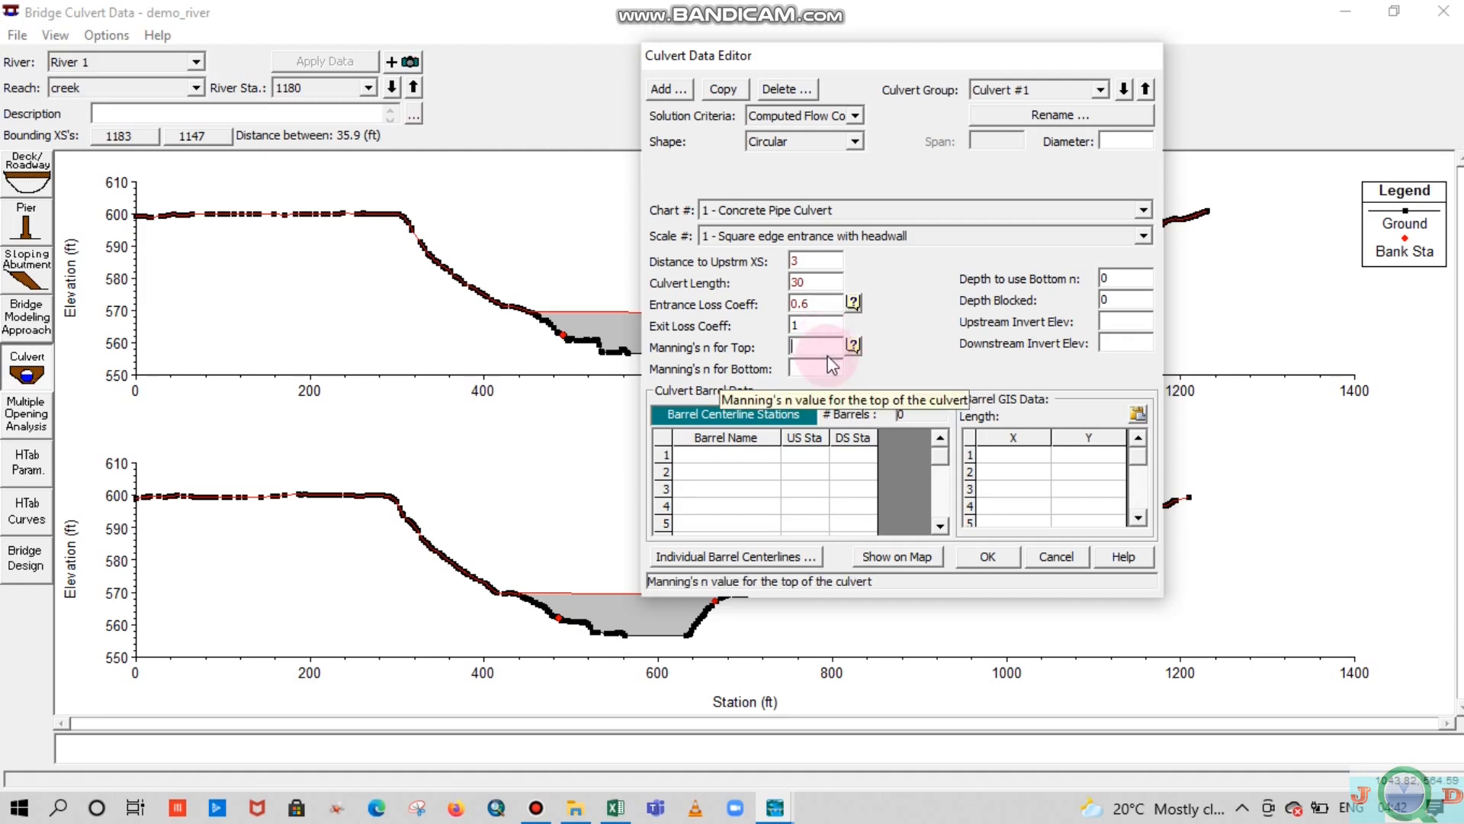
pyautogui.write('0.013')
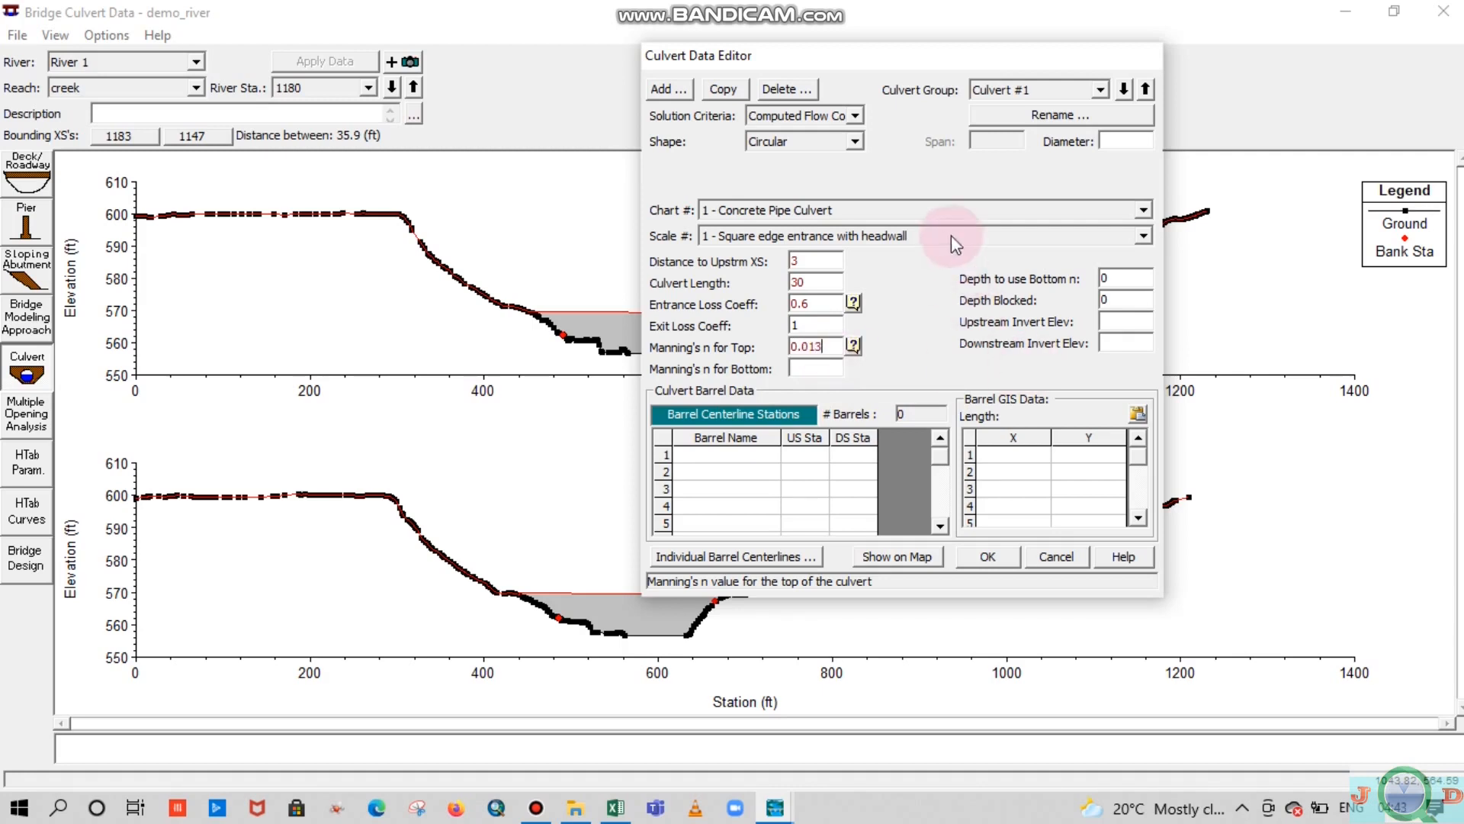
pyautogui.click(797, 368)
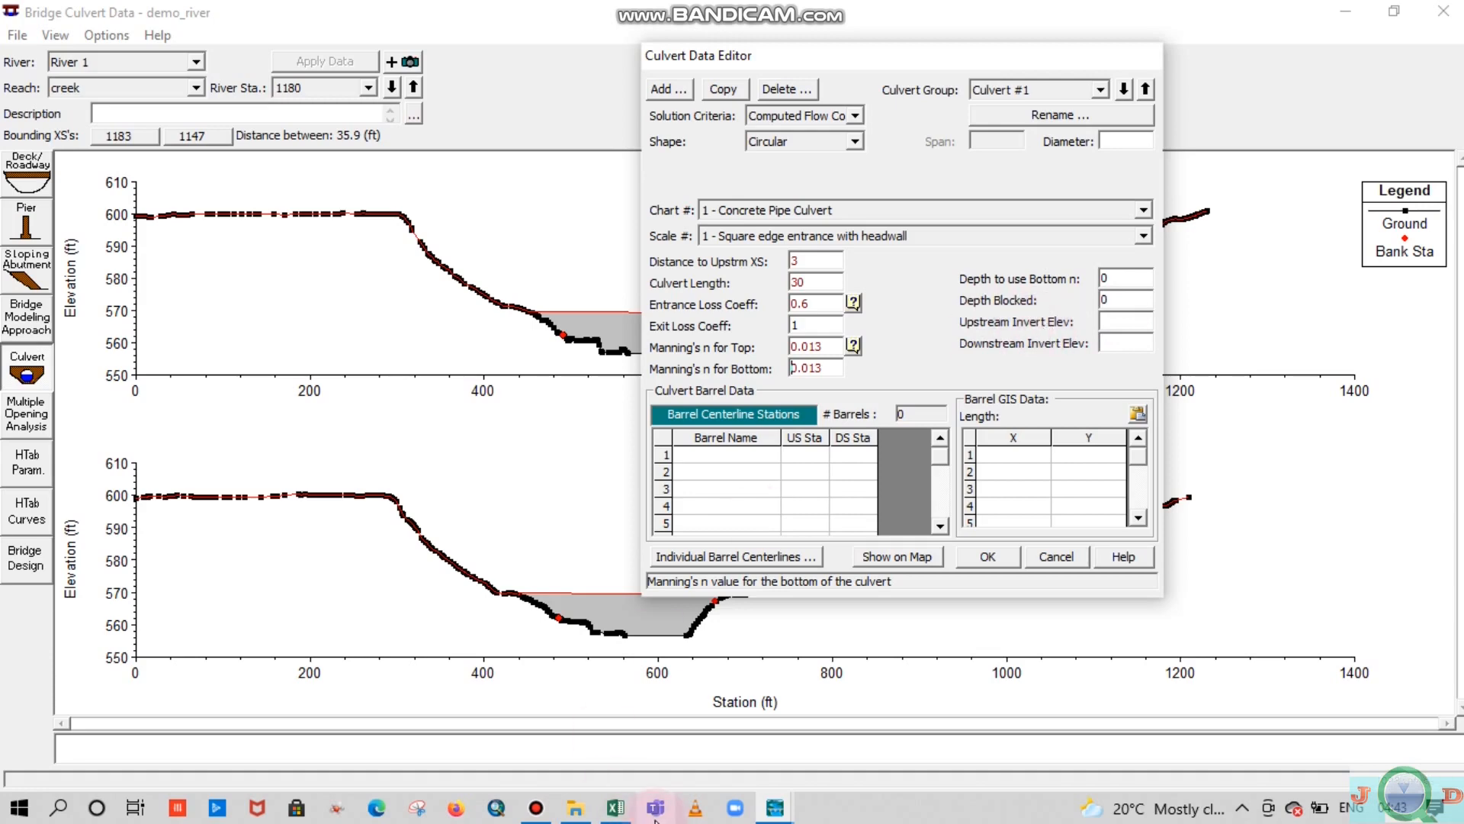
# Copy the upstream barrel invert level 559.5 from cell AI6 of the Excel workbook and switch back to the HEC-RAS Culvert Data Editor
pyautogui.click(670, 713)
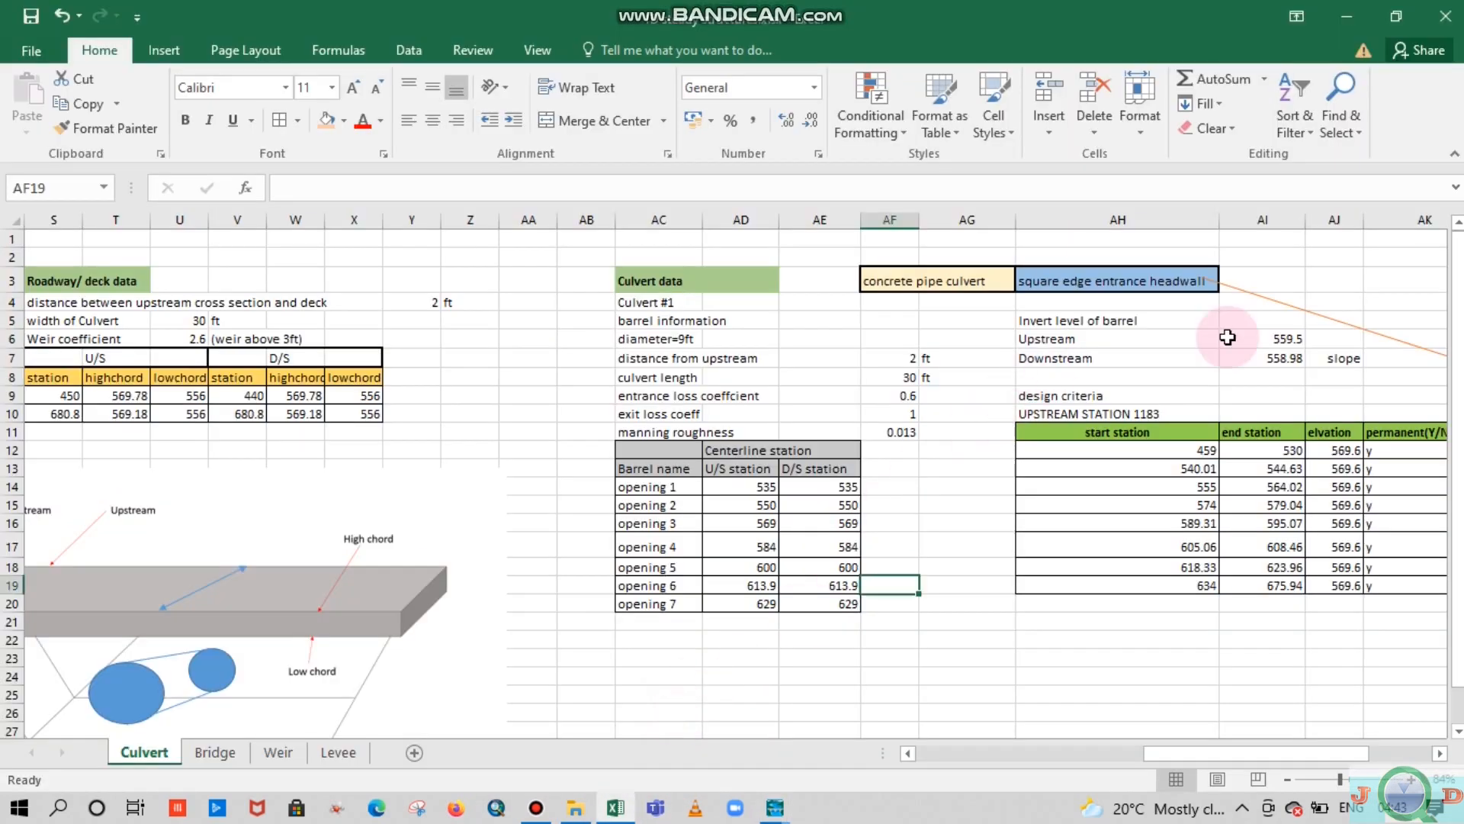
pyautogui.click(1276, 340)
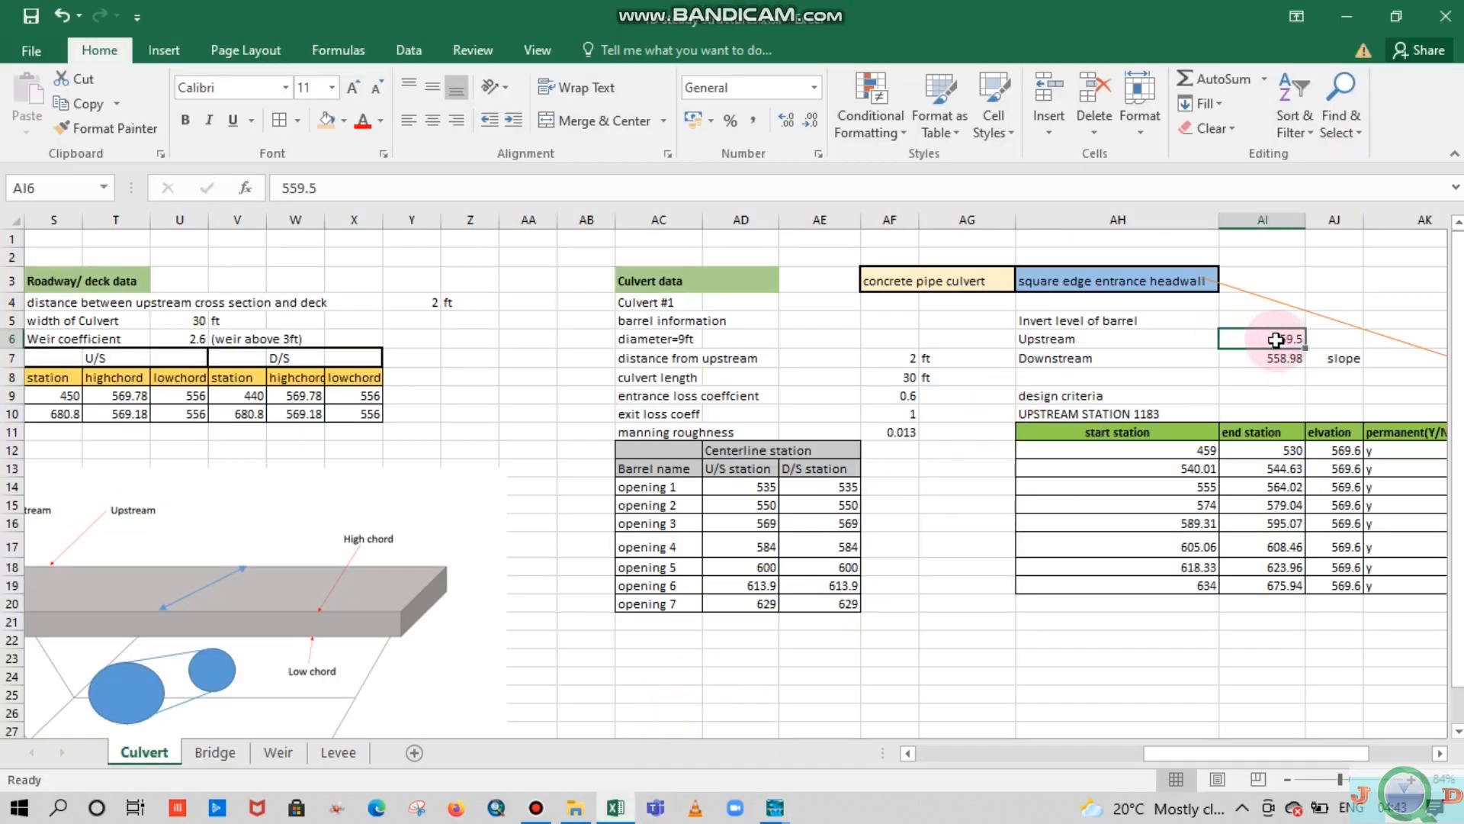
pyautogui.hotkey('ctrl', 'c')
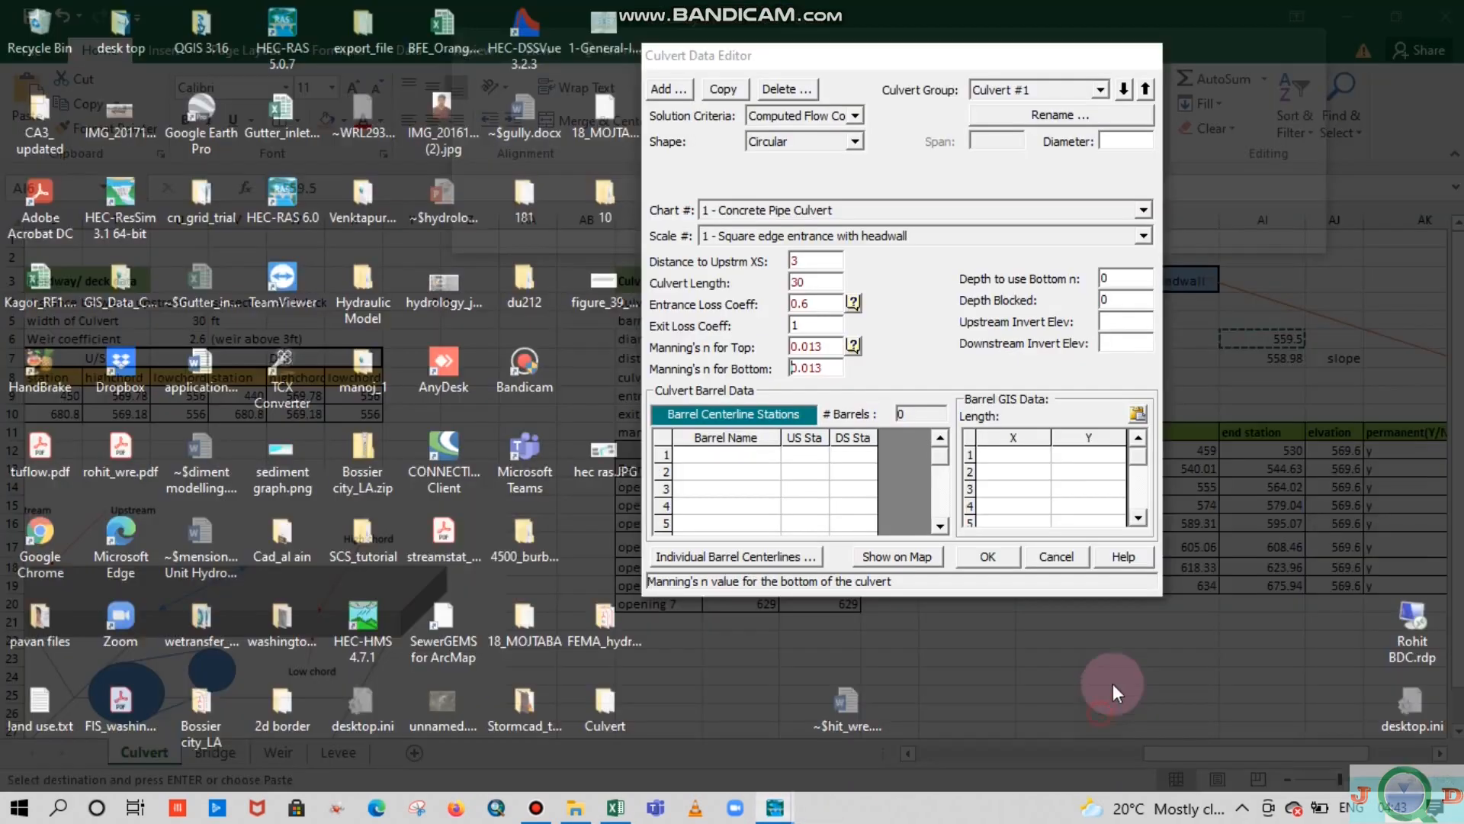
pyautogui.click(1127, 694)
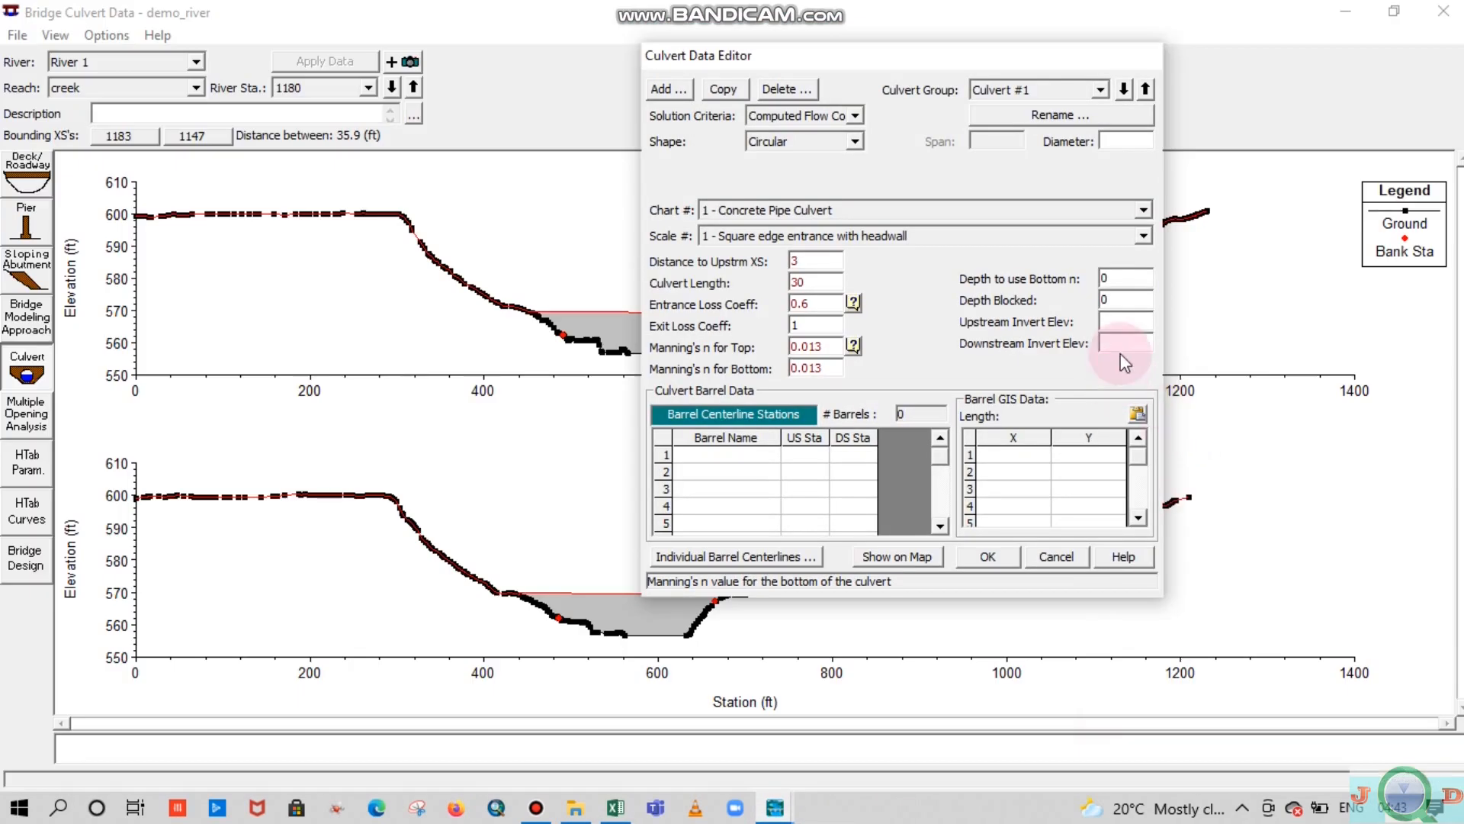
# Set the culvert's upstream invert elevation to 559.5, then switch to the Excel workbook and paste 559.5 into downstream invert cell AI7
pyautogui.click(1121, 322)
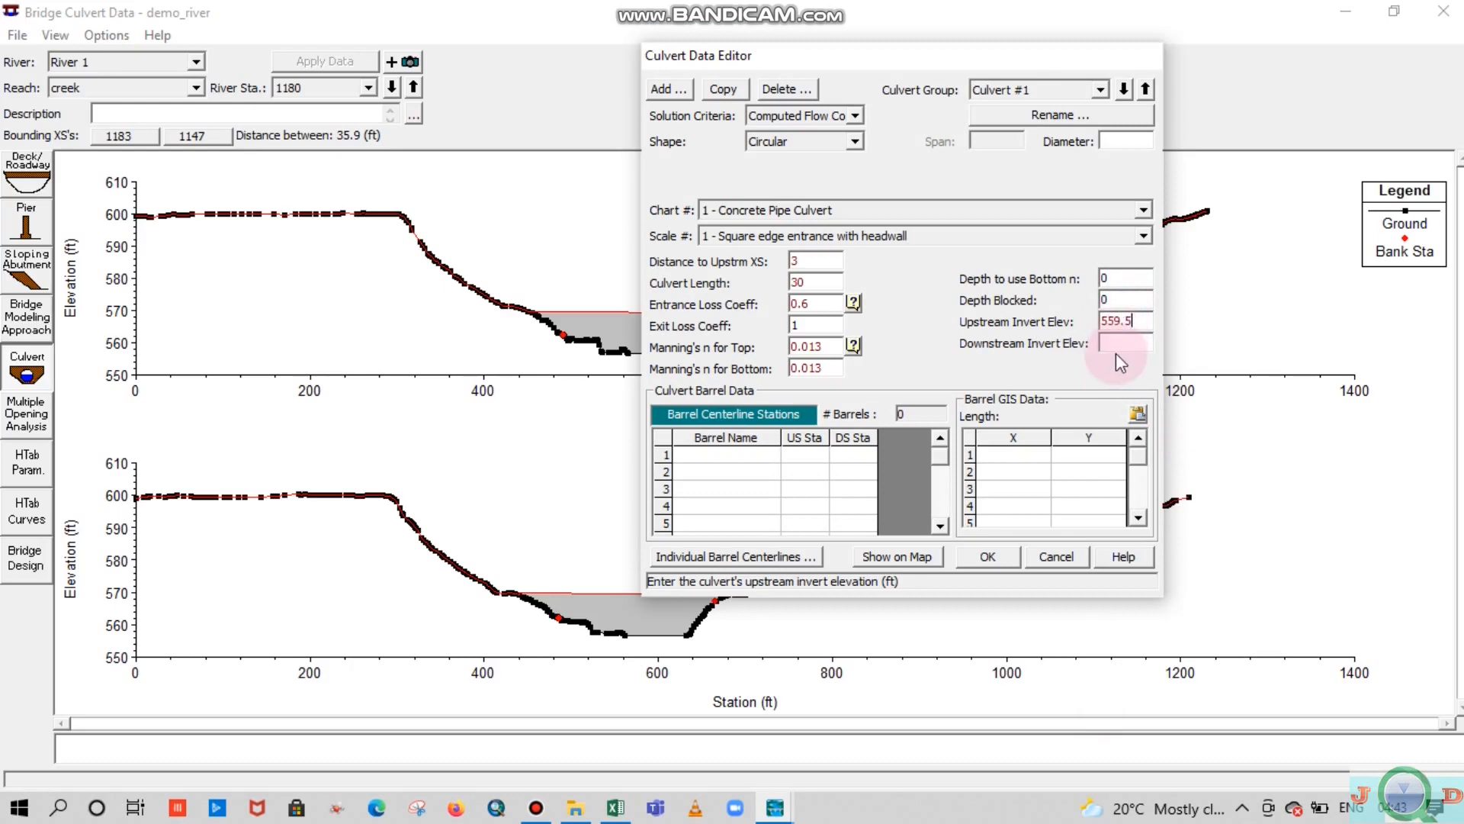
pyautogui.moveTo(614, 810)
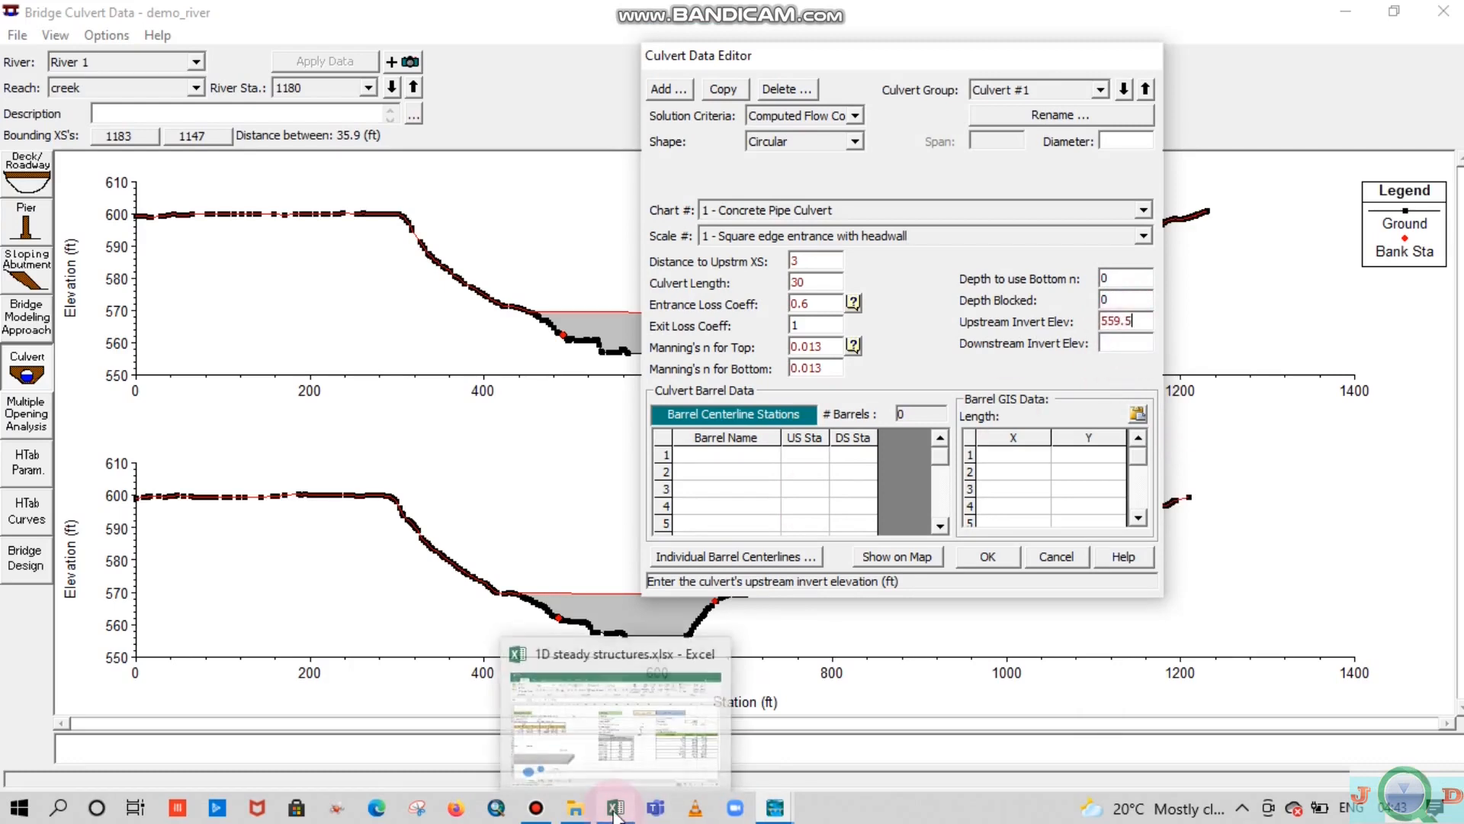
pyautogui.click(621, 726)
pyautogui.click(1296, 364)
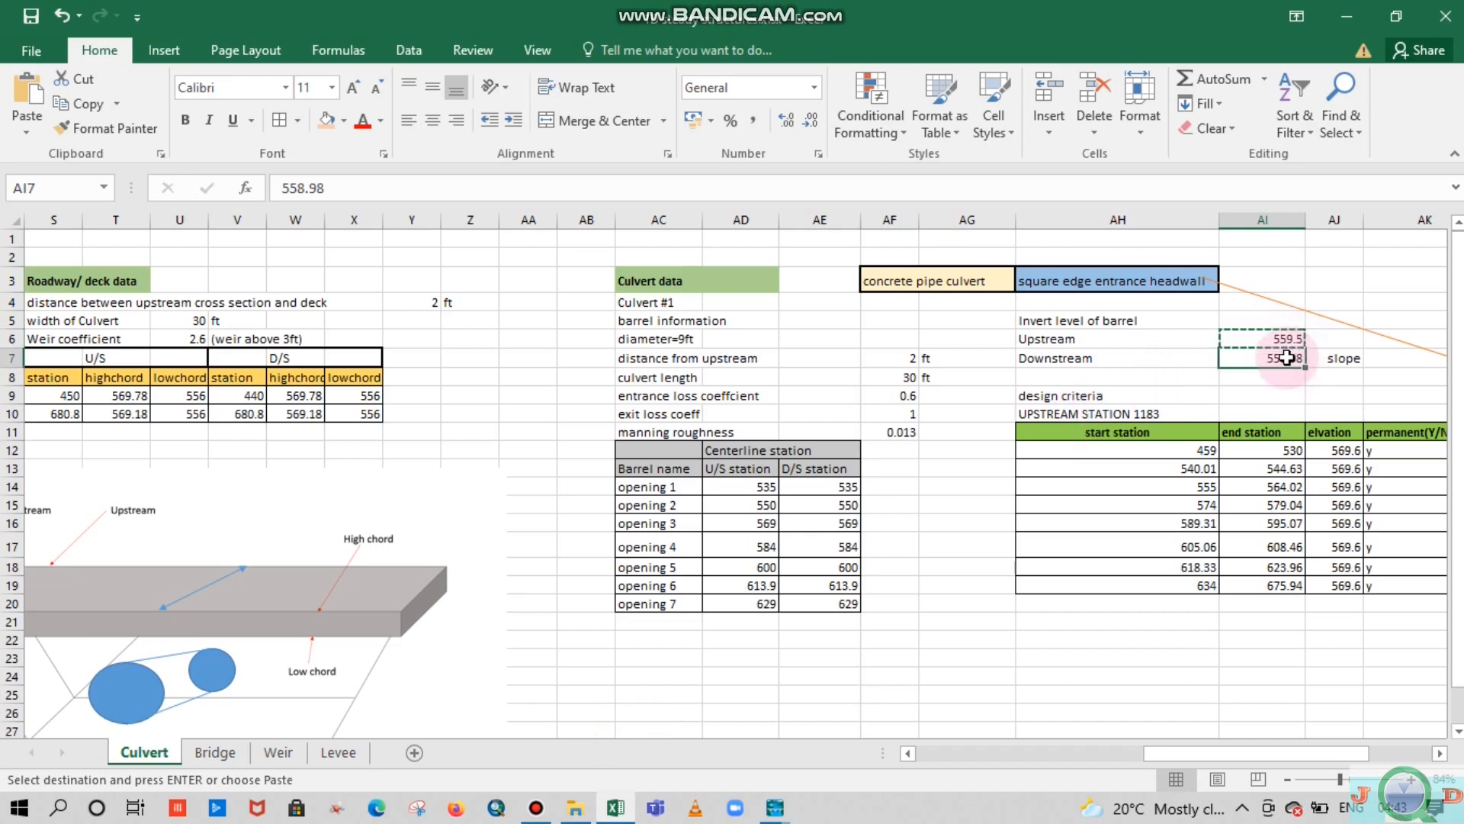
pyautogui.hotkey('ctrl', 'v')
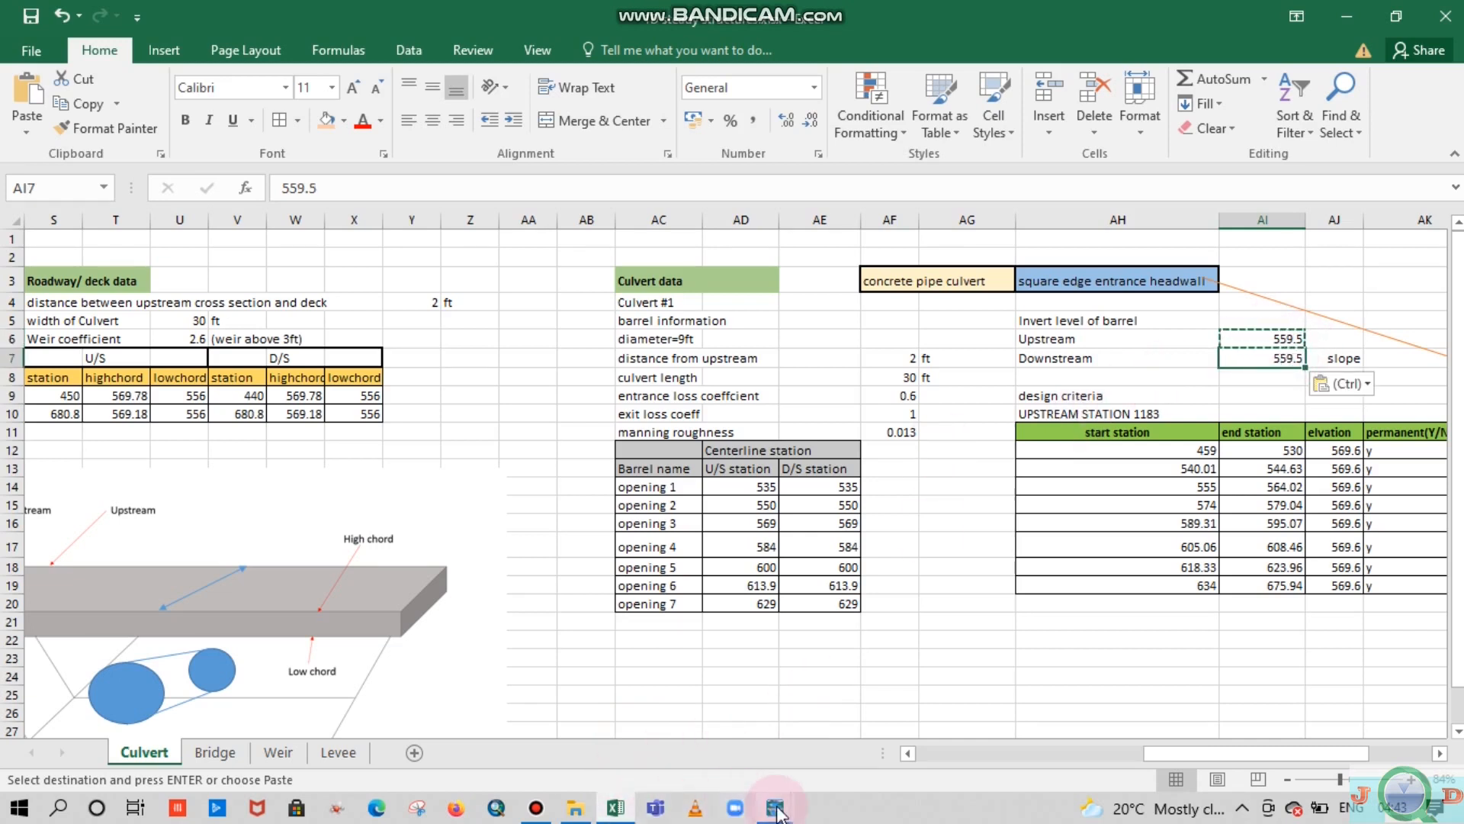
# Switch back to the HEC-RAS Culvert Data Editor and set the downstream invert elevation to 559.5
pyautogui.moveTo(776, 810)
pyautogui.click(1129, 706)
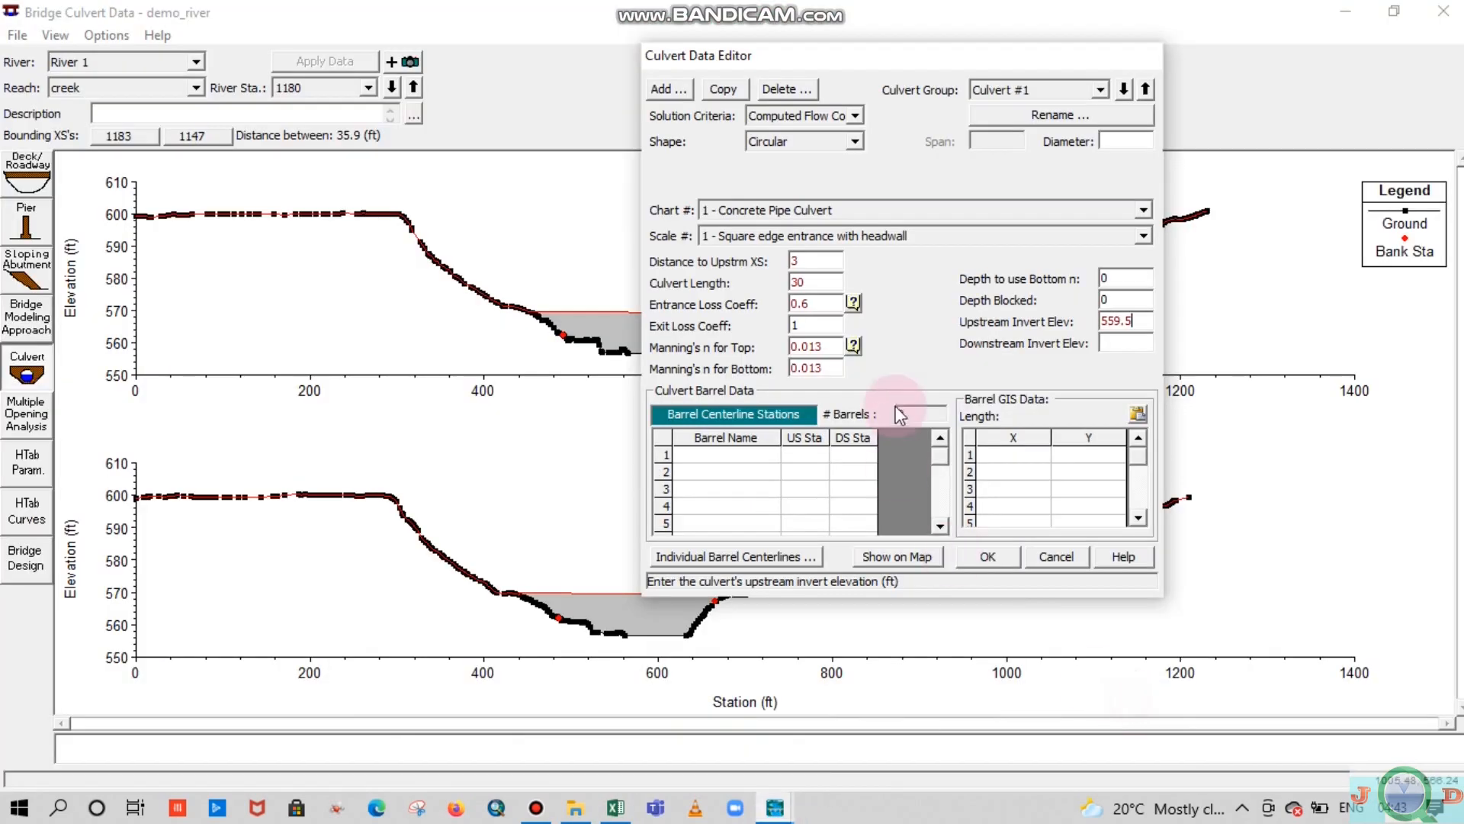
pyautogui.click(1118, 346)
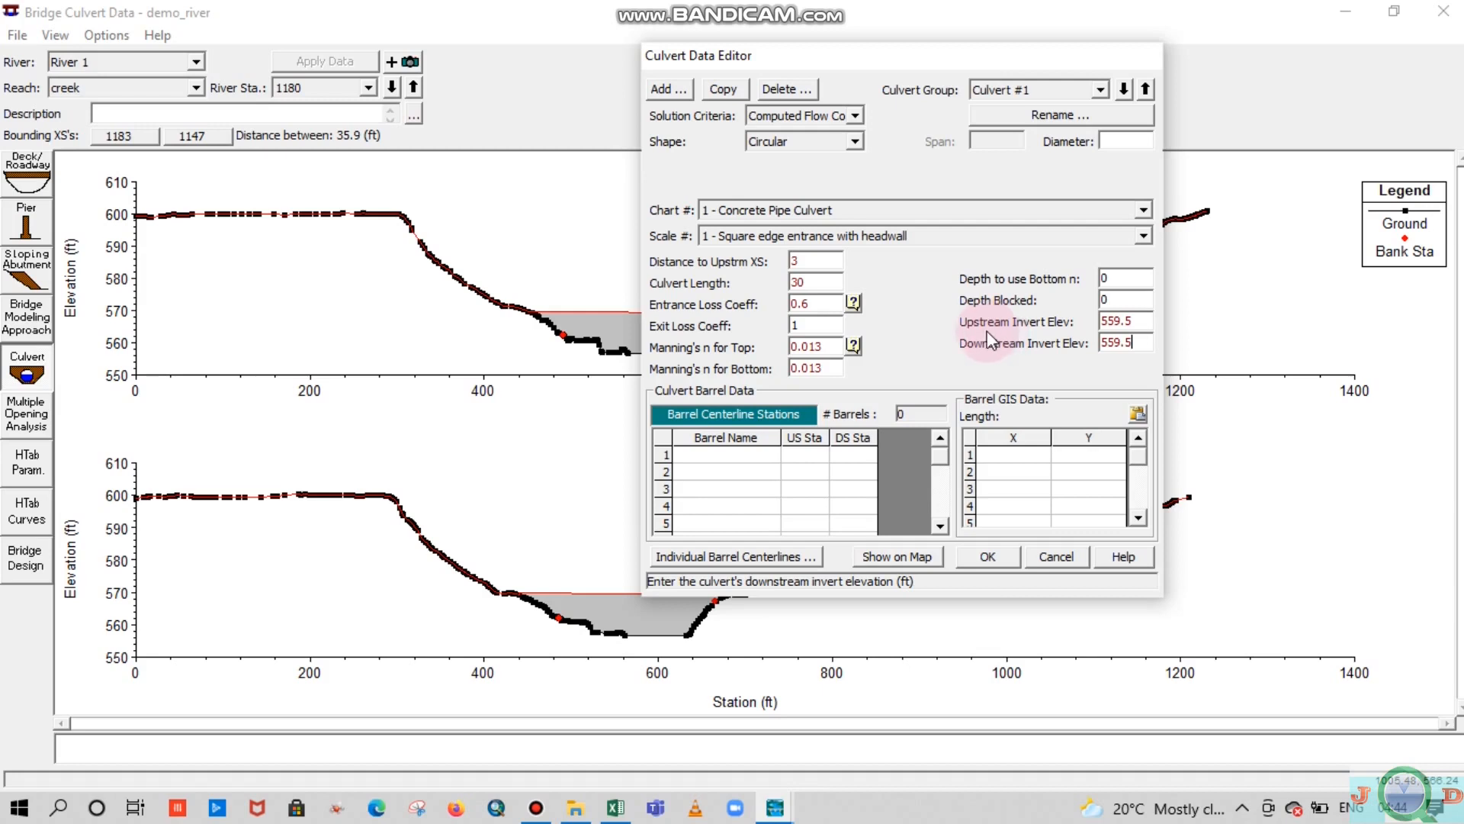
# Switch to the Excel workbook and copy the barrel names with their U/S and D/S centerline stations, opening 1 to opening 7 (AC14:AE20)
pyautogui.click(740, 455)
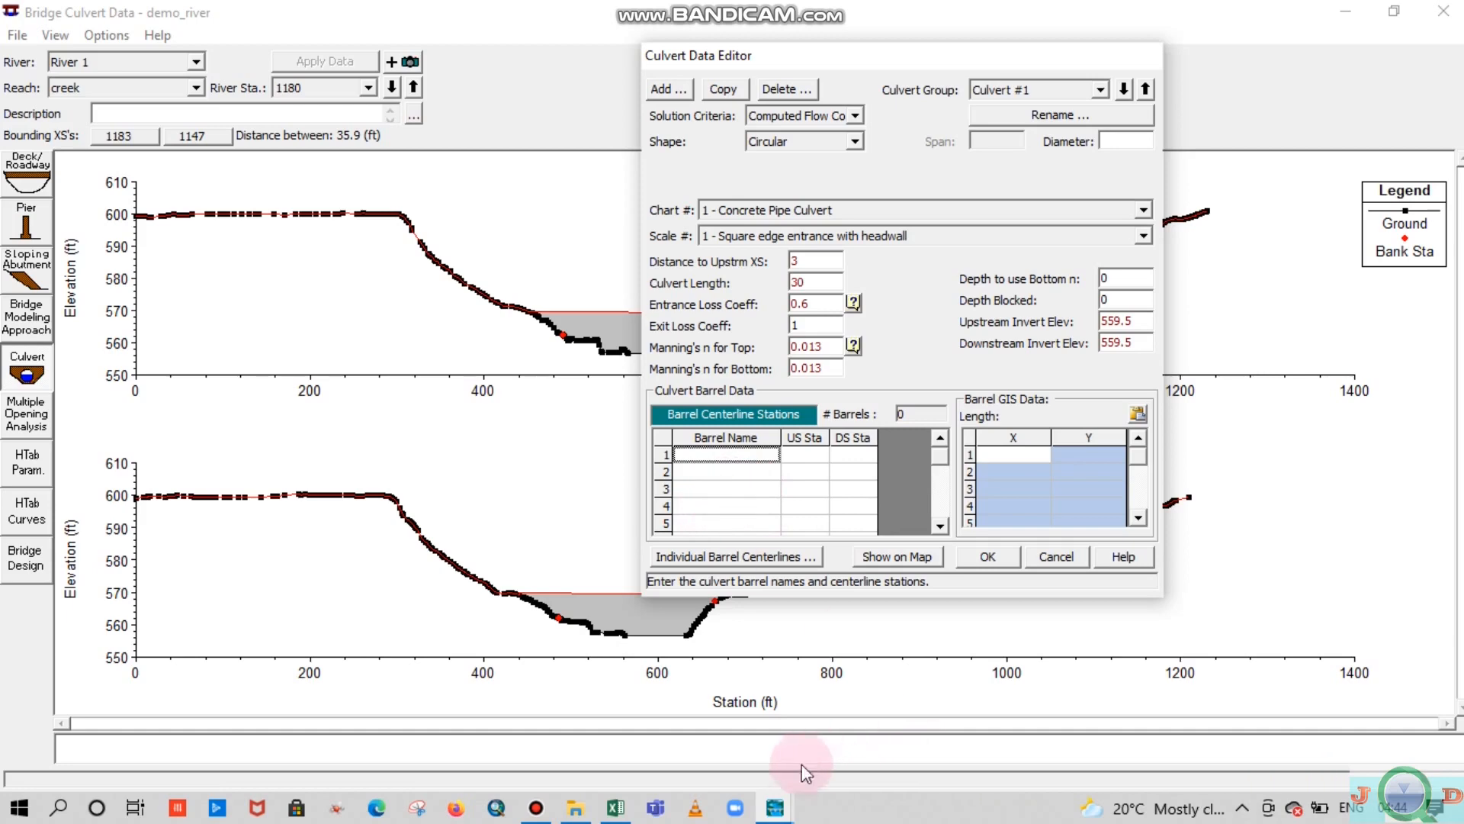
pyautogui.moveTo(616, 807)
pyautogui.click(625, 711)
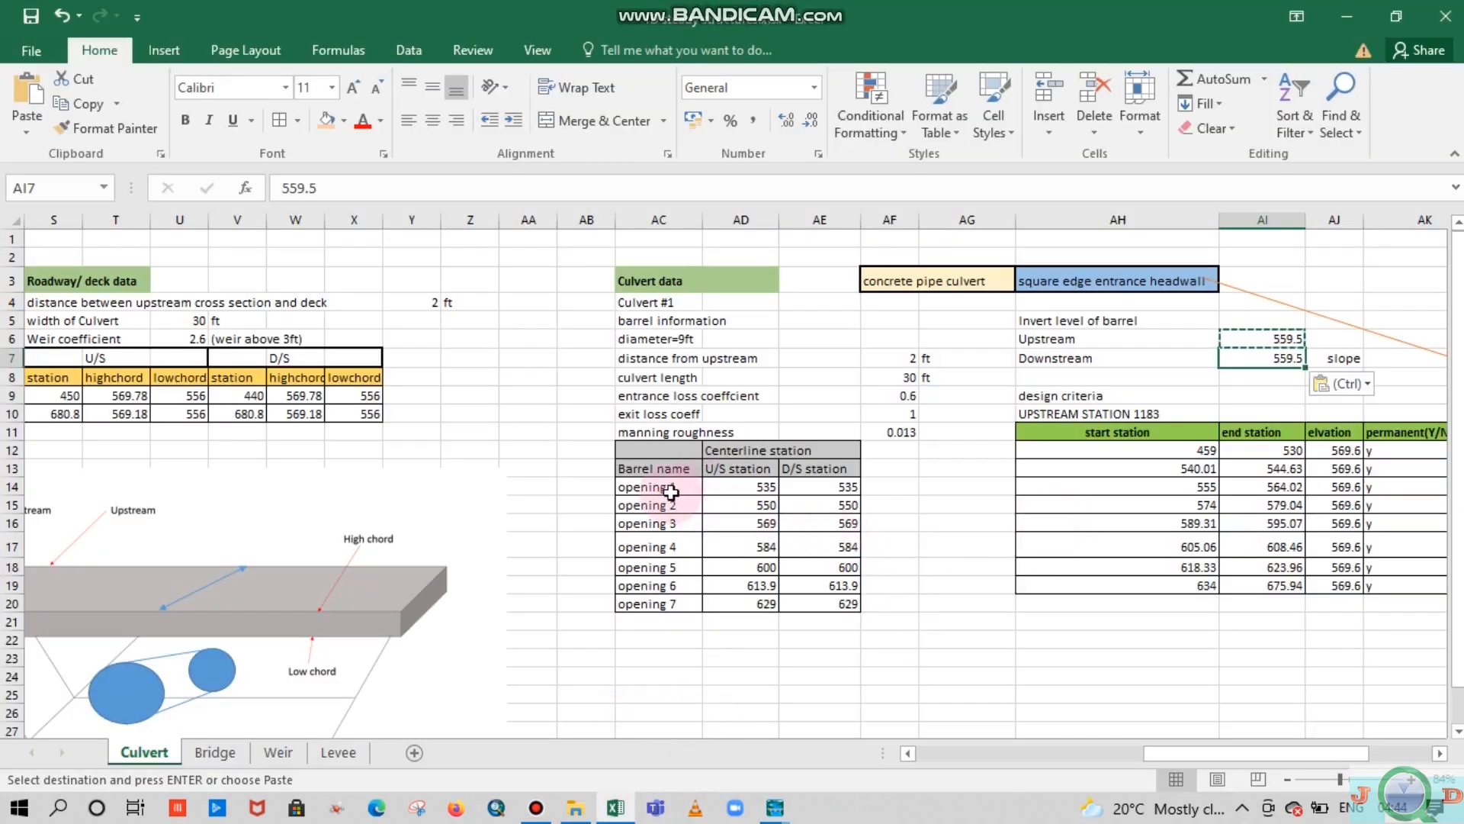
pyautogui.moveTo(665, 488); pyautogui.dragTo(736, 597)
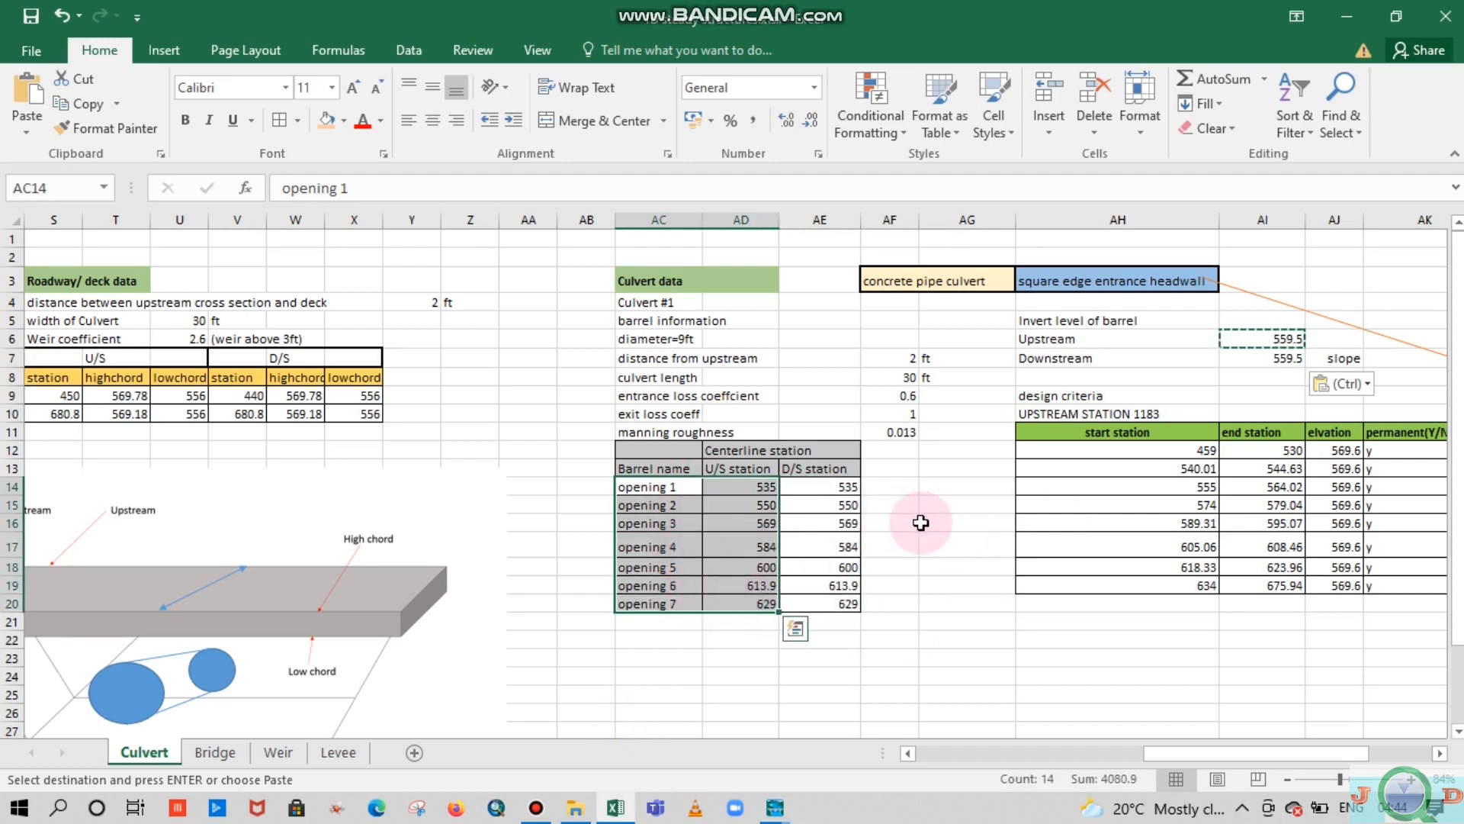
pyautogui.click(926, 524)
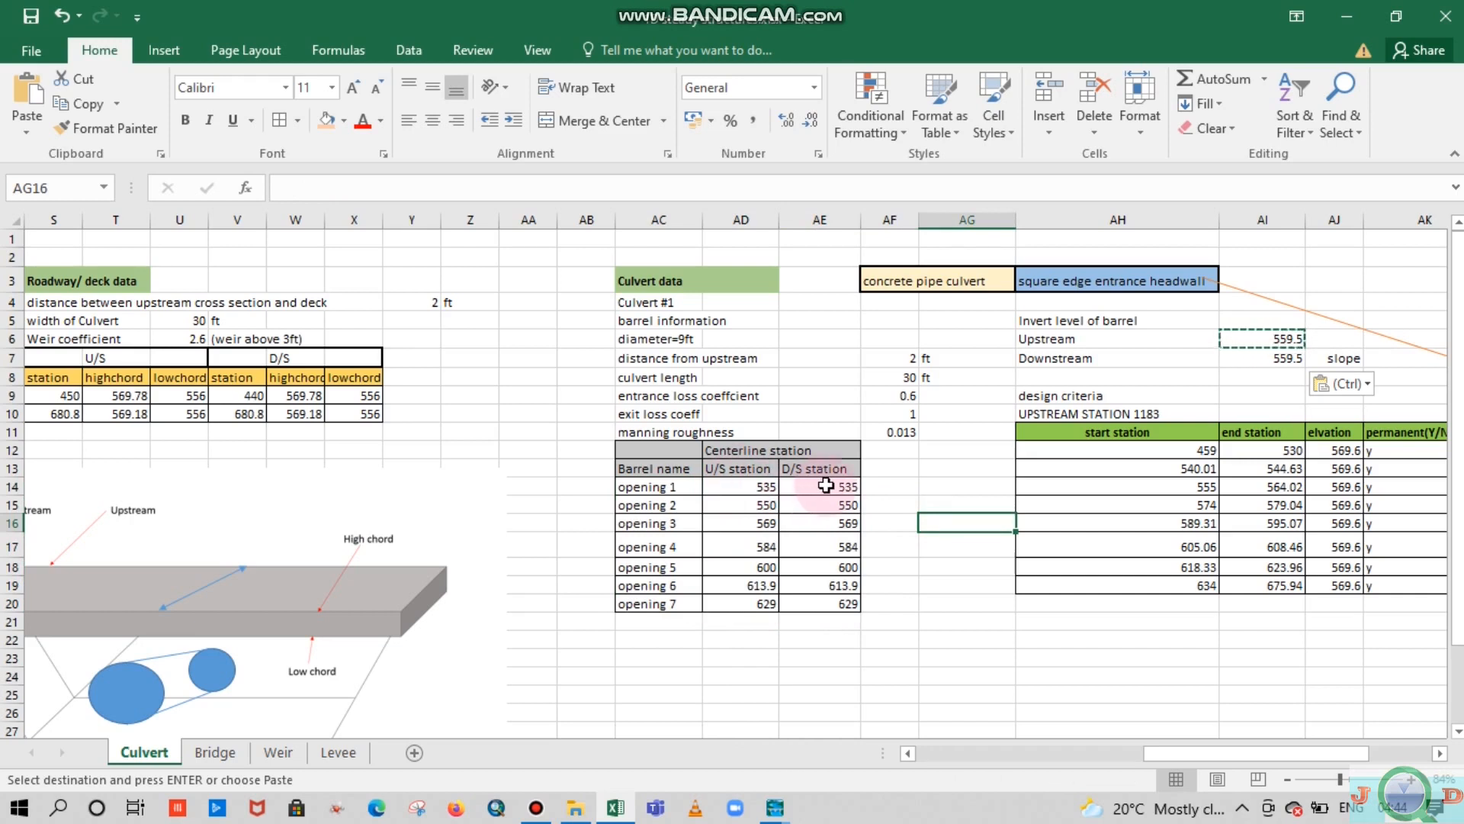
pyautogui.moveTo(644, 487); pyautogui.dragTo(784, 606)
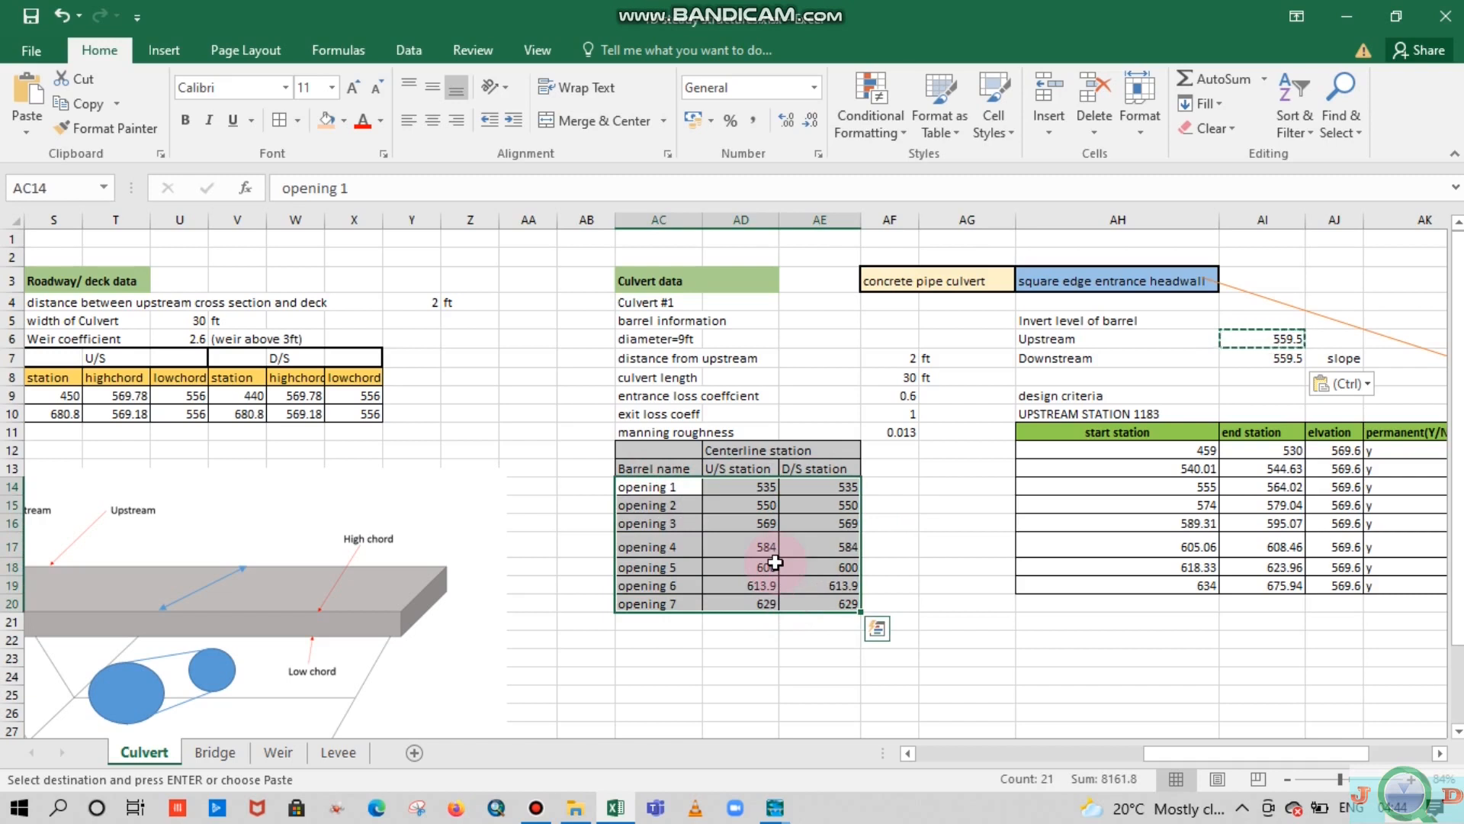
pyautogui.hotkey('ctrl', 'c')
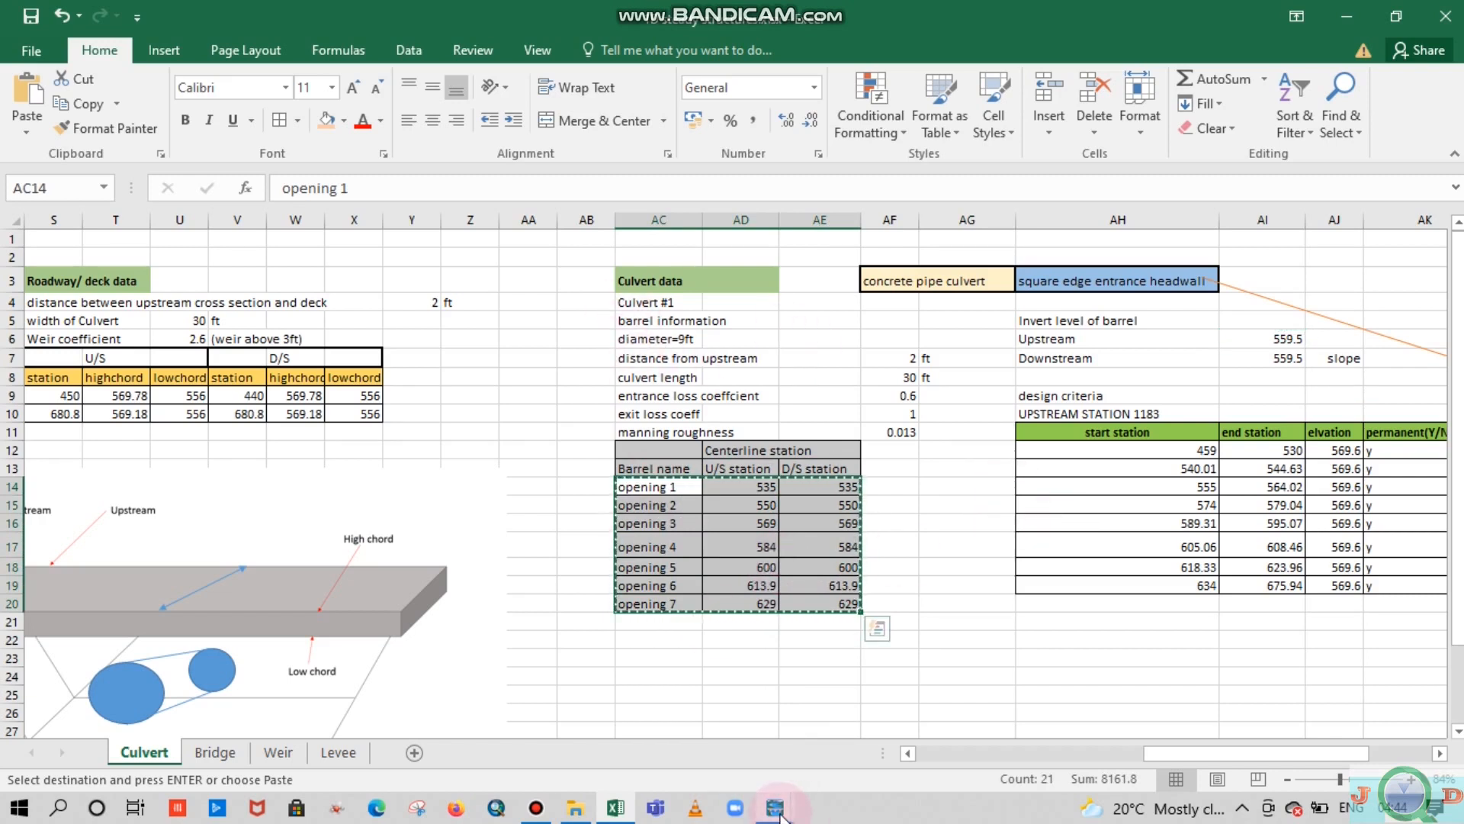
# Switch back to HEC-RAS and paste the seven barrel names and stations into the barrel centerline table from row 1 on
pyautogui.moveTo(779, 813)
pyautogui.click(1151, 732)
pyautogui.click(739, 458)
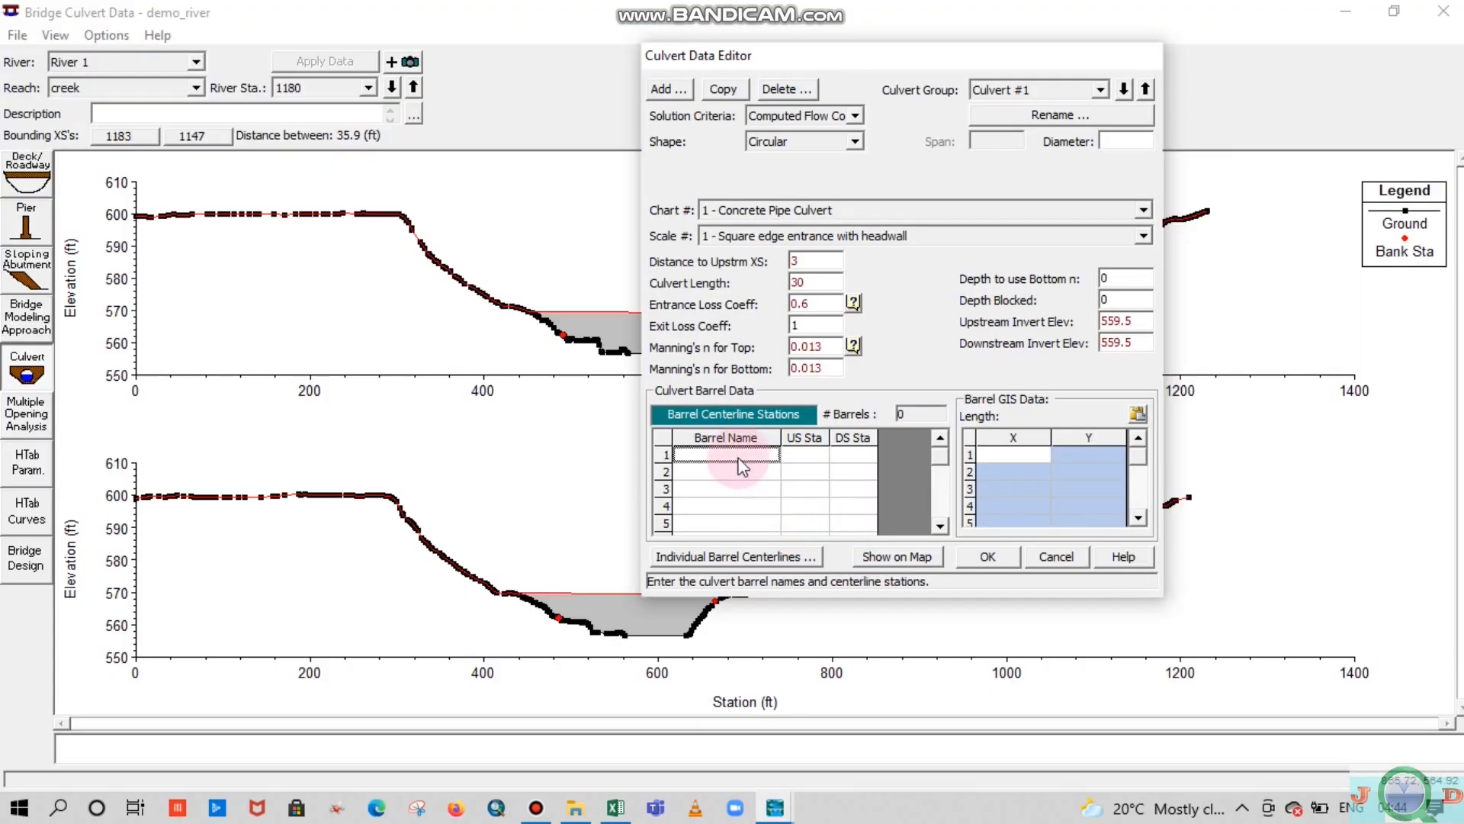
pyautogui.moveTo(736, 460); pyautogui.dragTo(854, 486)
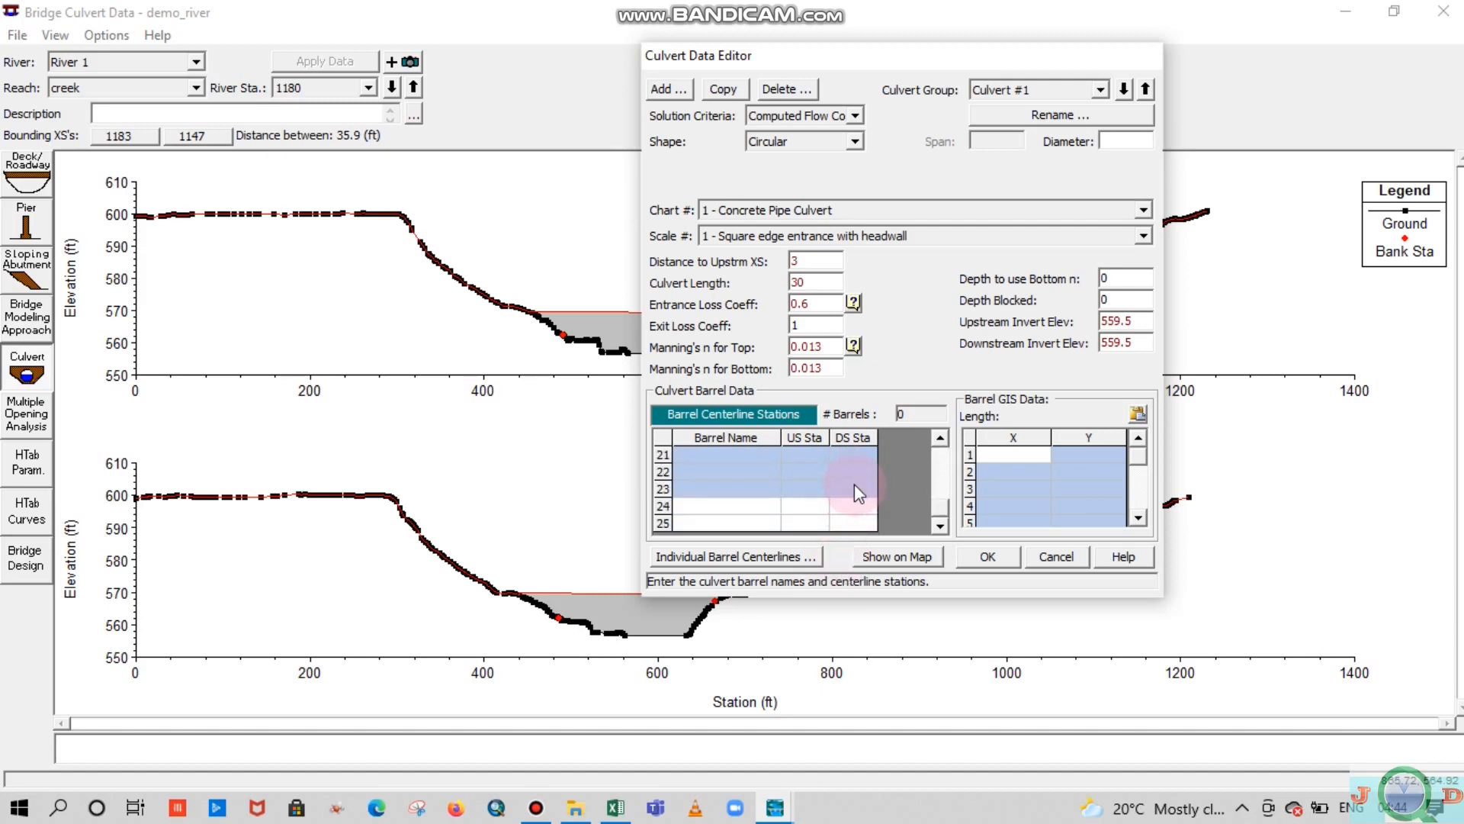
pyautogui.hotkey('ctrl', 'v')
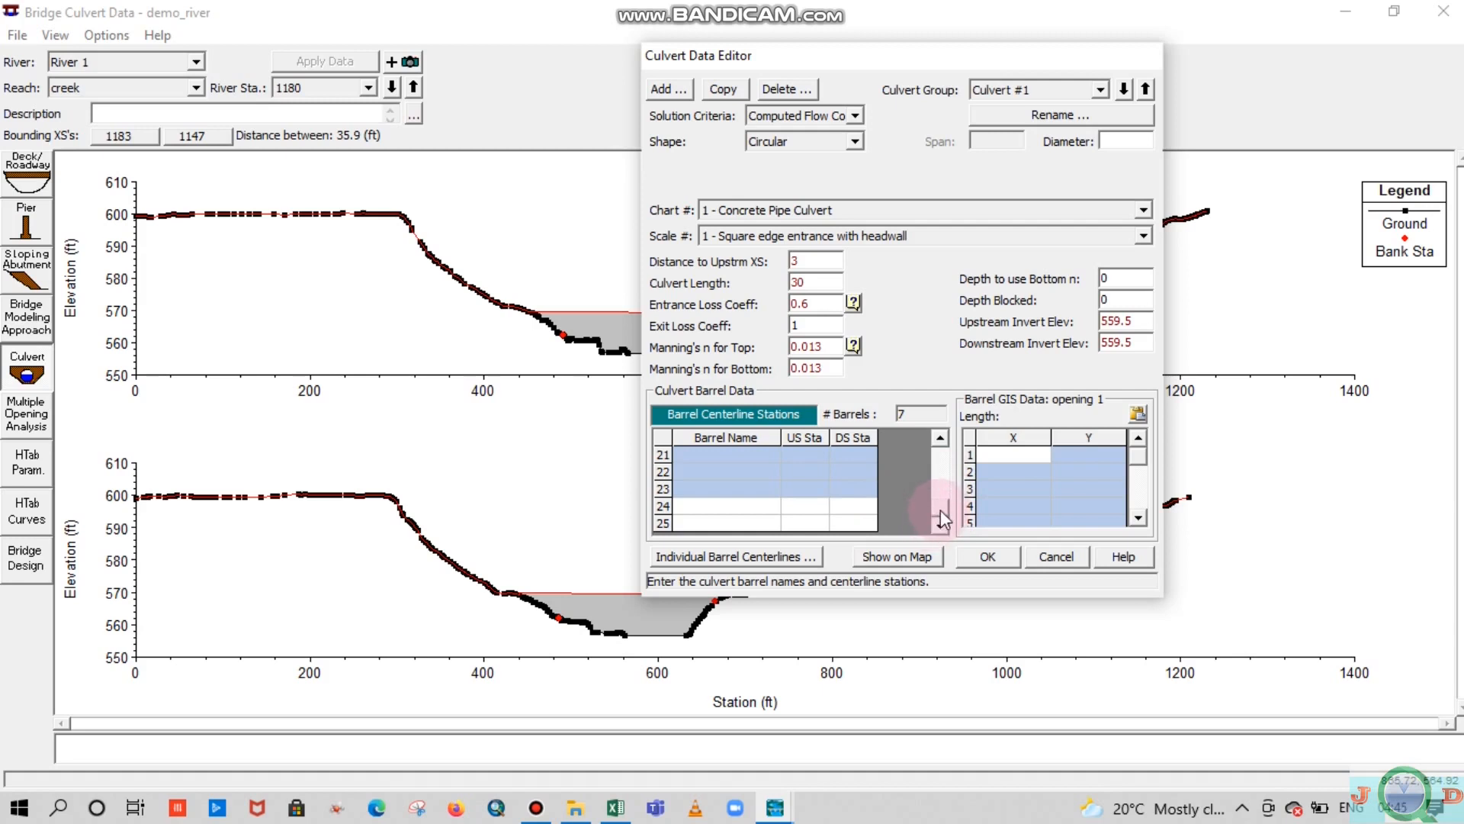
pyautogui.moveTo(940, 509); pyautogui.dragTo(949, 469)
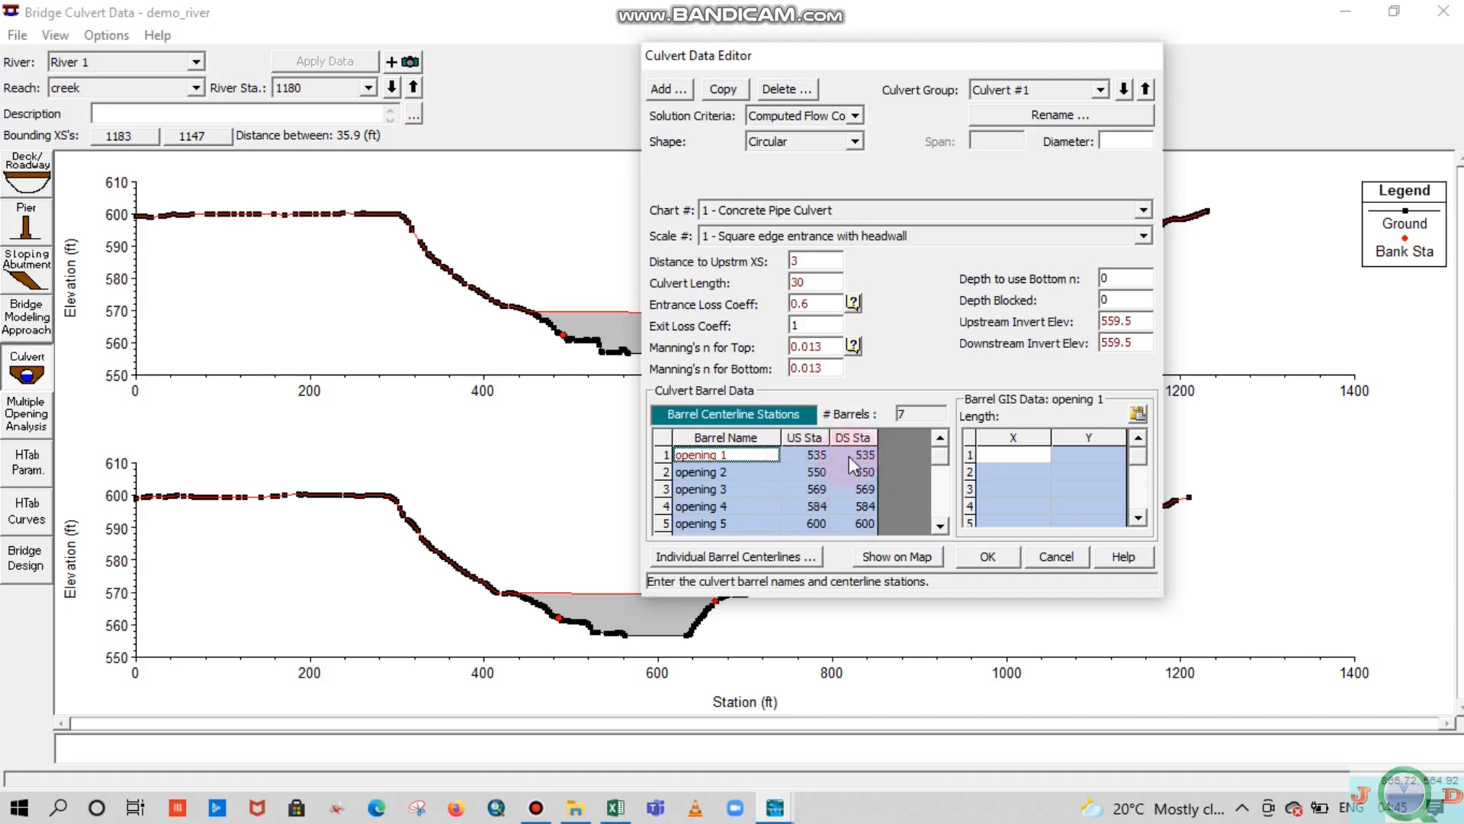
# Switch to the Excel workbook and draw a rectangle about 2.11 cm high and 8.79 cm wide in the empty cells below the barrel table
pyautogui.moveTo(626, 807)
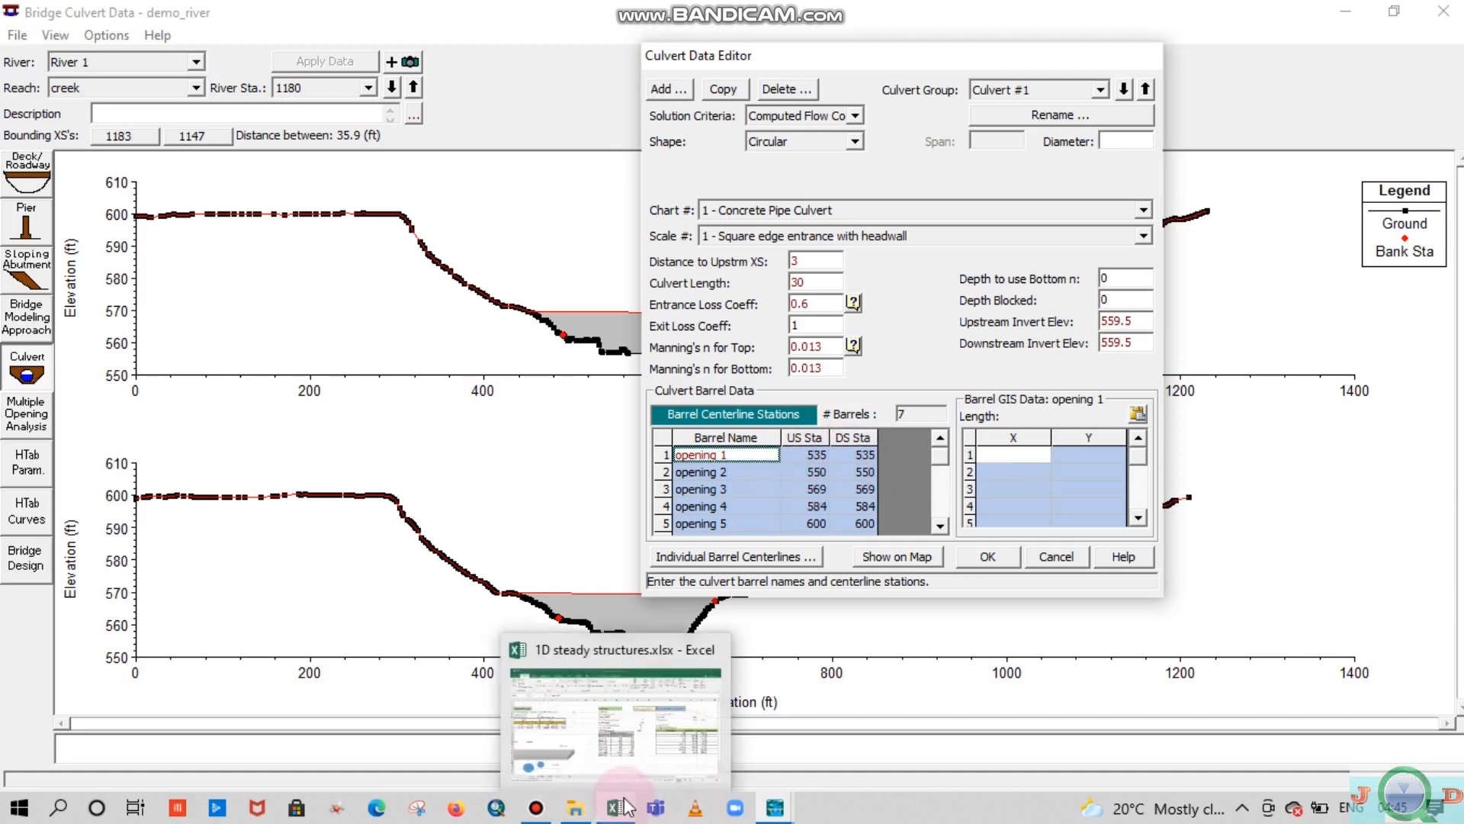
pyautogui.click(598, 725)
pyautogui.scroll(-2, 1017, 629)
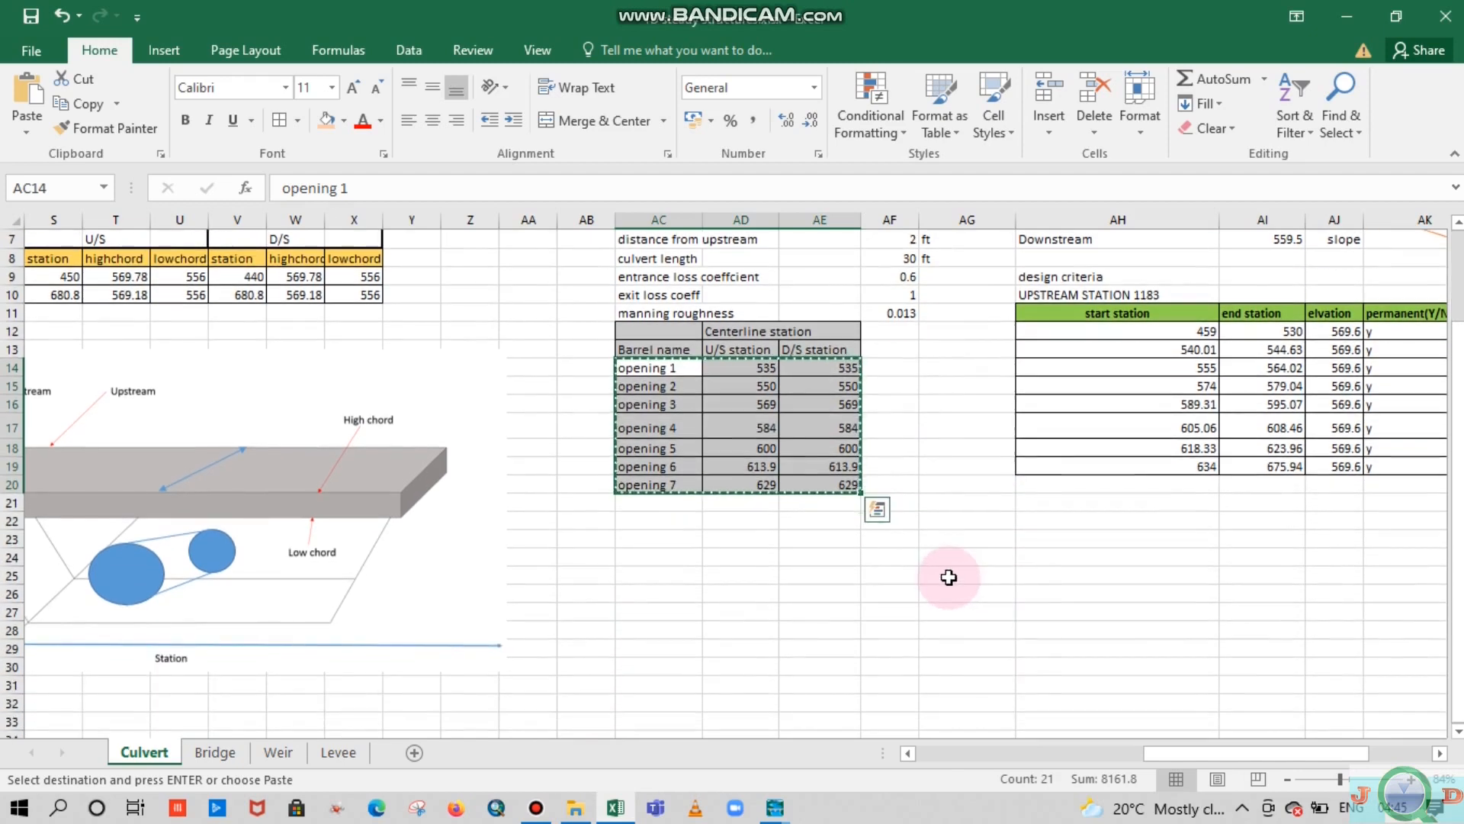
pyautogui.click(949, 577)
pyautogui.click(163, 47)
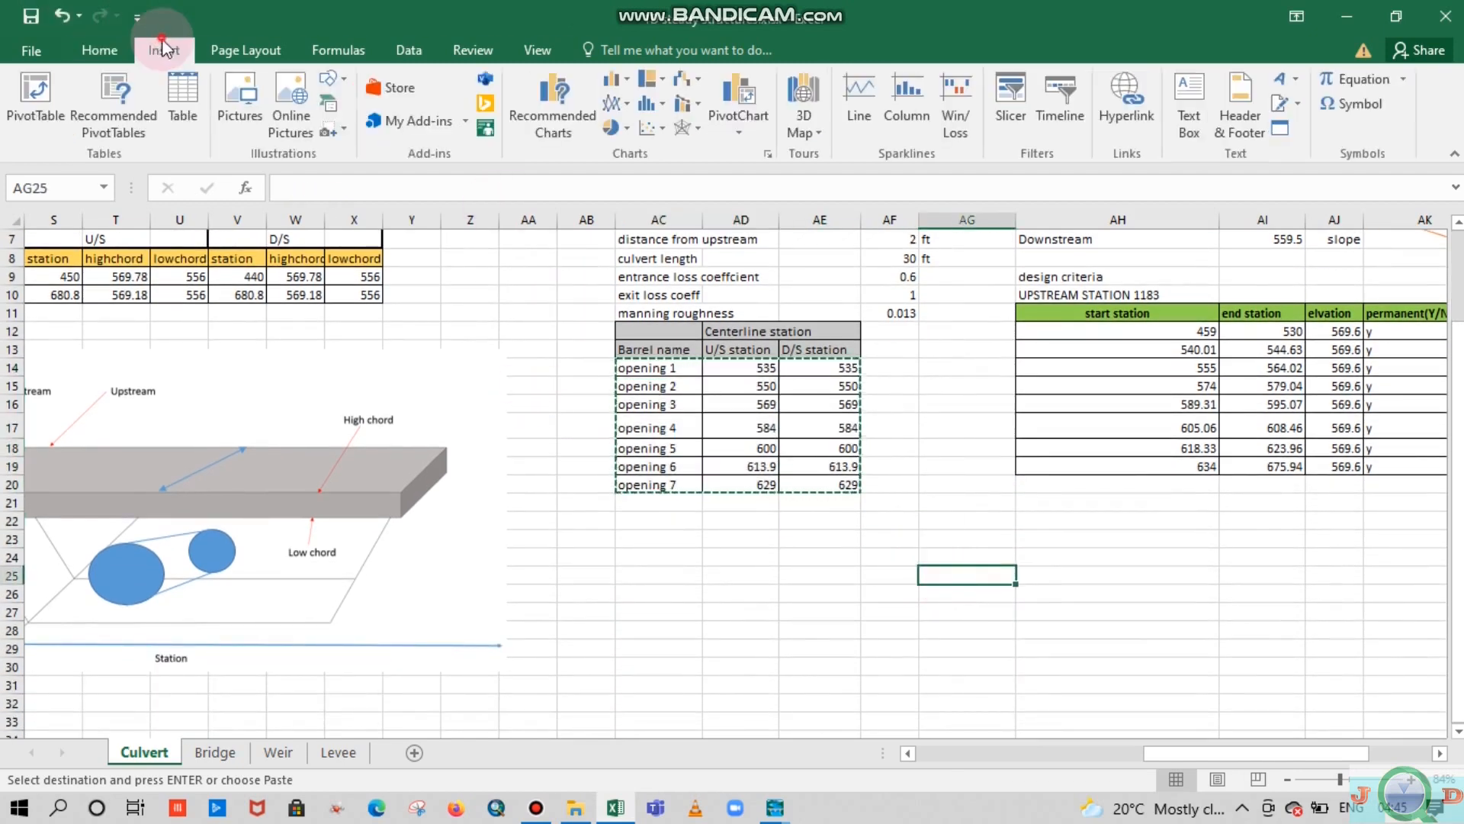
pyautogui.click(330, 79)
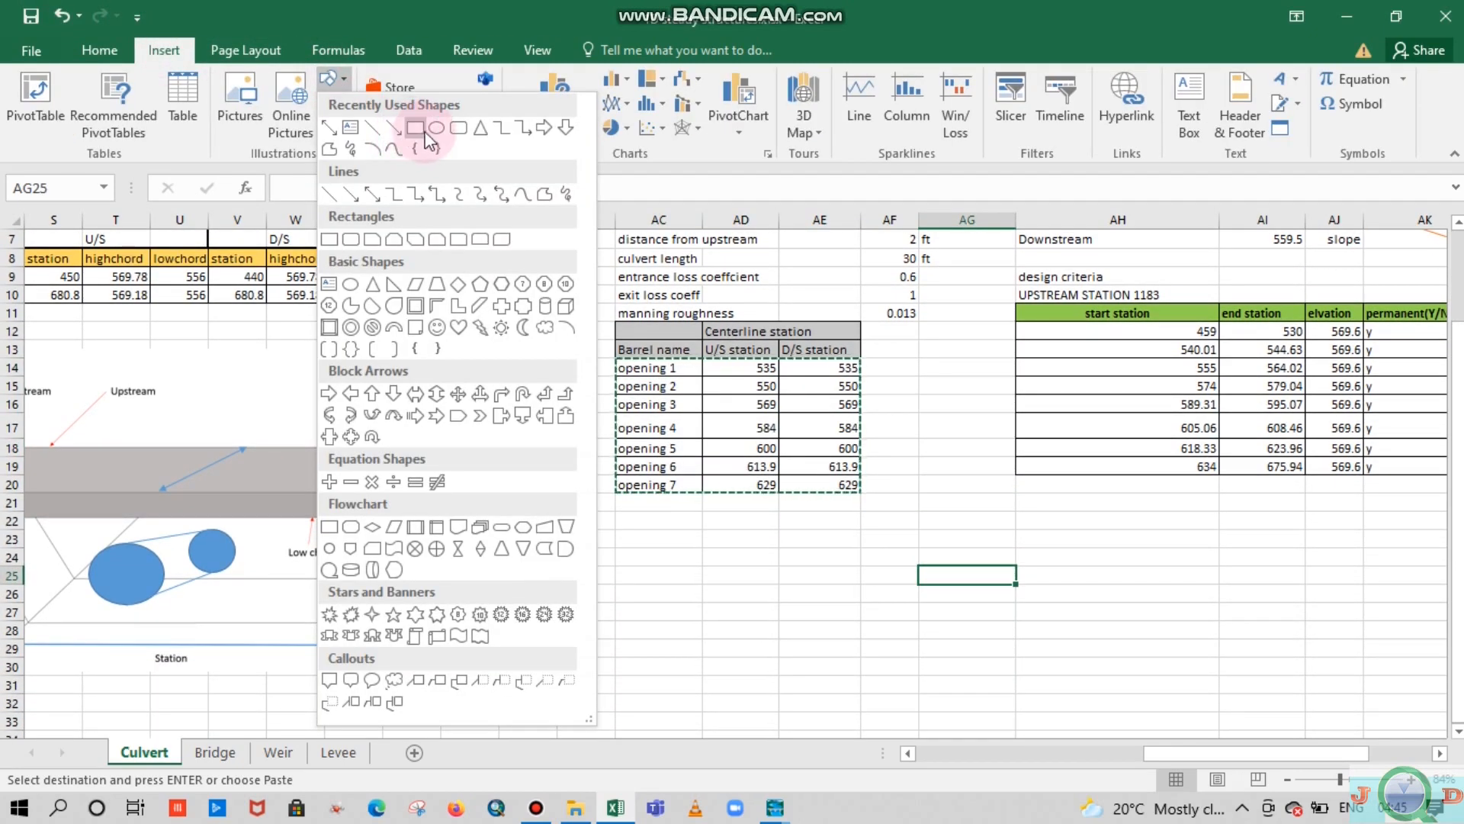
pyautogui.click(425, 133)
pyautogui.moveTo(841, 566); pyautogui.dragTo(1141, 638)
# Fill the wide rectangle with a dark grey theme color and deselect it
pyautogui.rightClick(1079, 605)
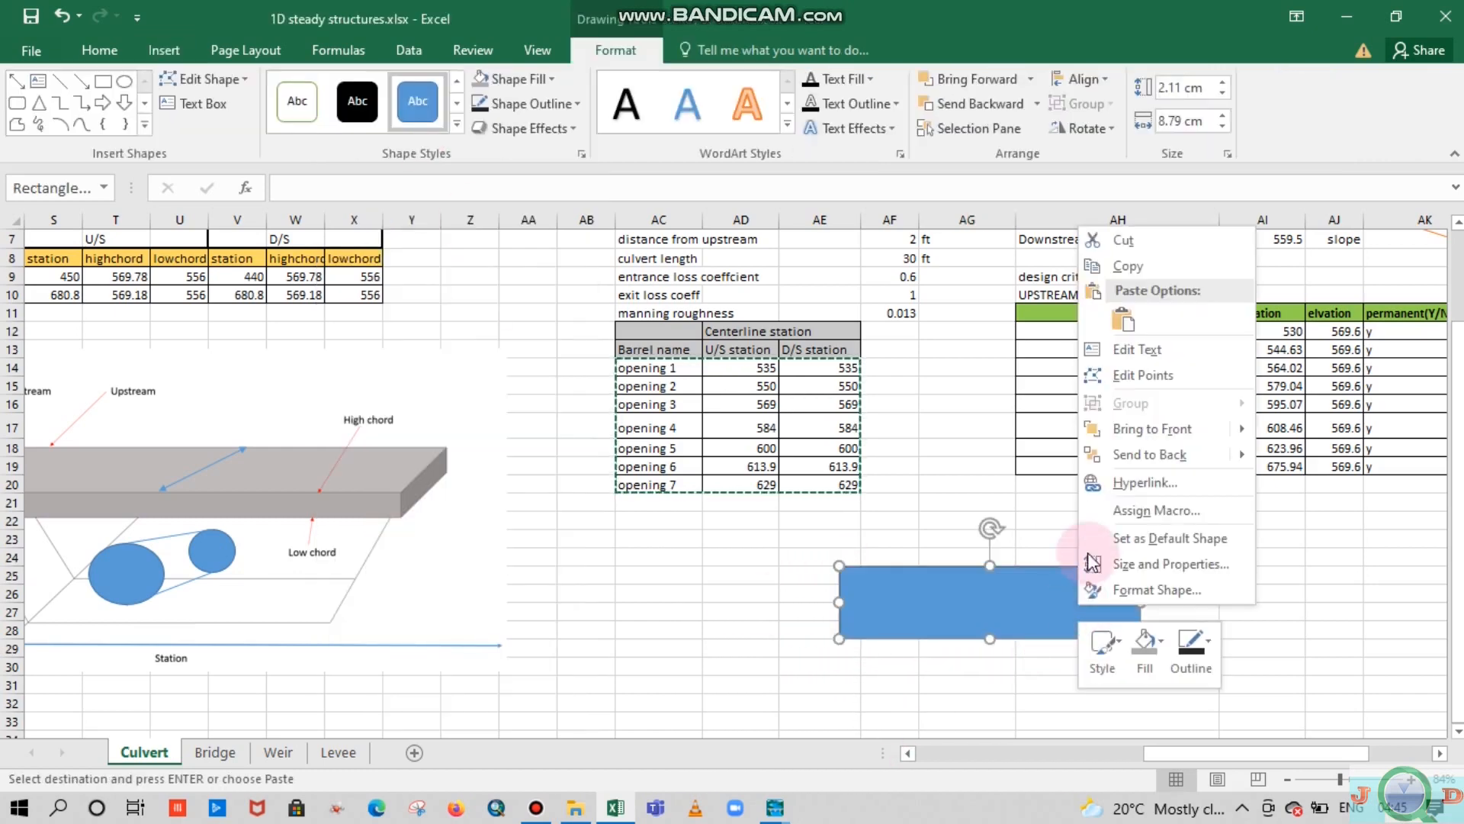
pyautogui.click(1144, 643)
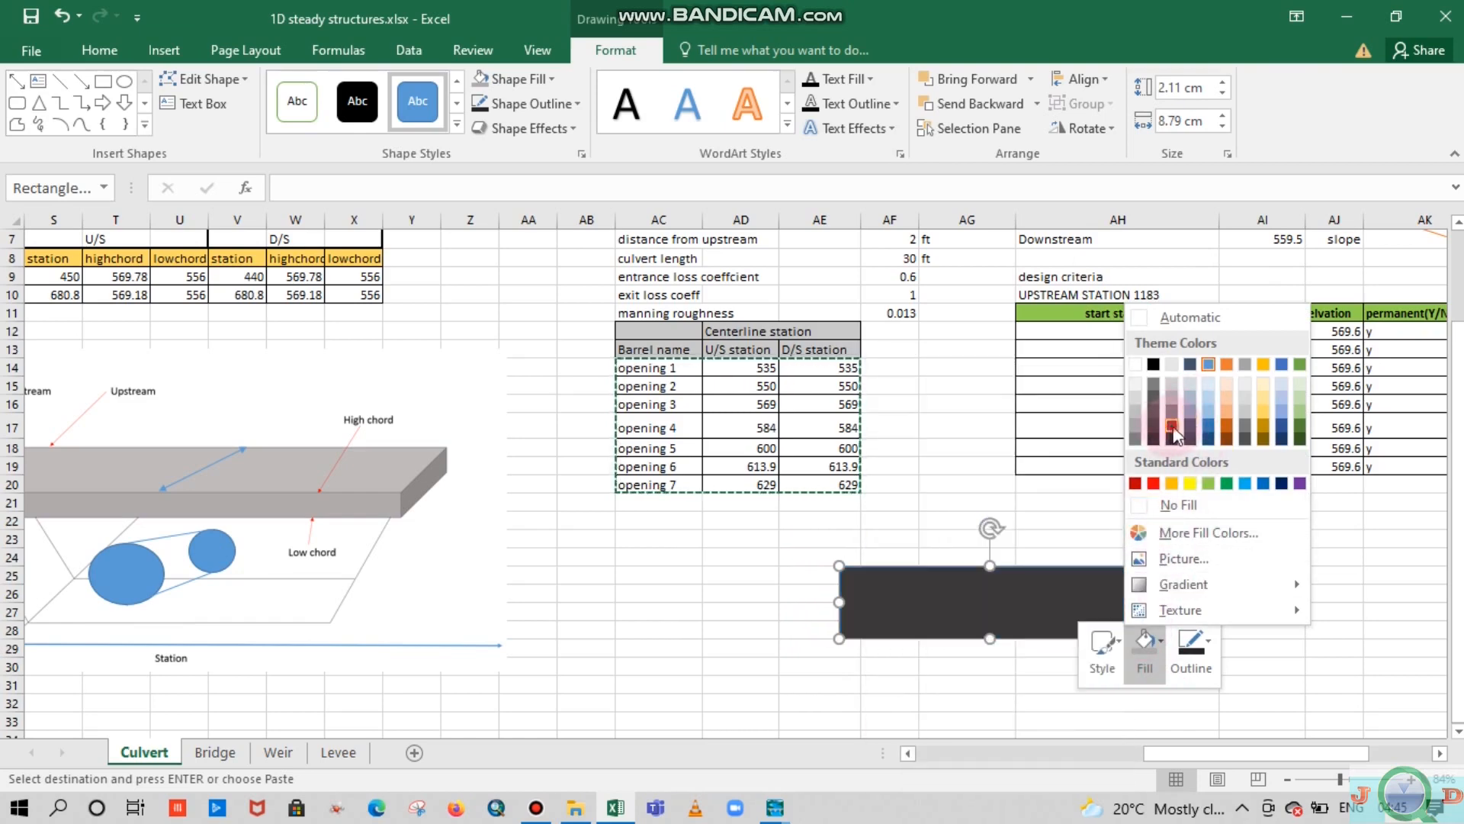
pyautogui.click(1172, 427)
pyautogui.click(1141, 537)
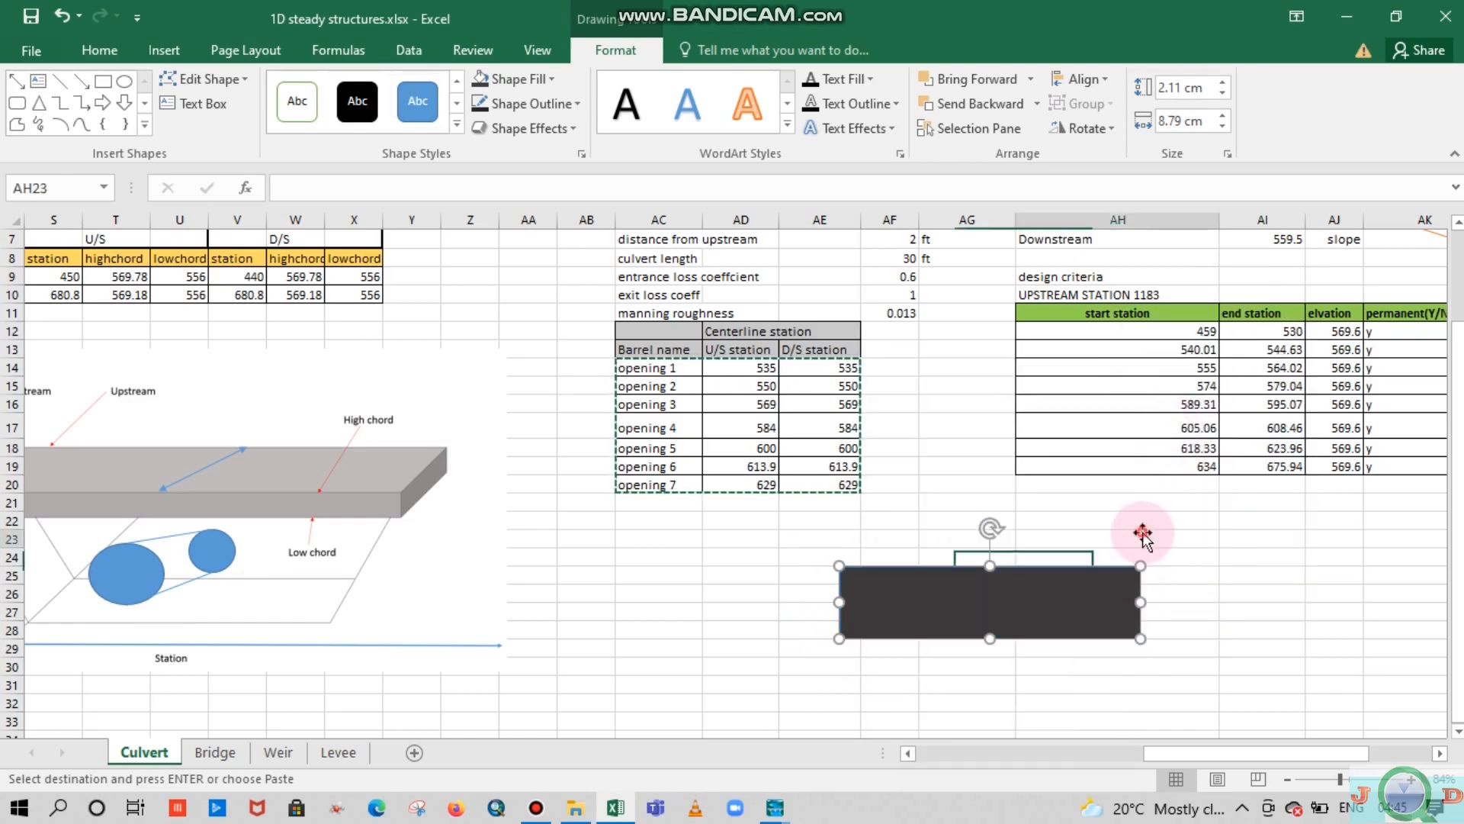
# Draw two narrow upright blue rectangles, about 2.02 by 0.72 cm and 1.95 by 0.69 cm, across the left half of the dark rectangle
pyautogui.click(164, 50)
pyautogui.click(329, 79)
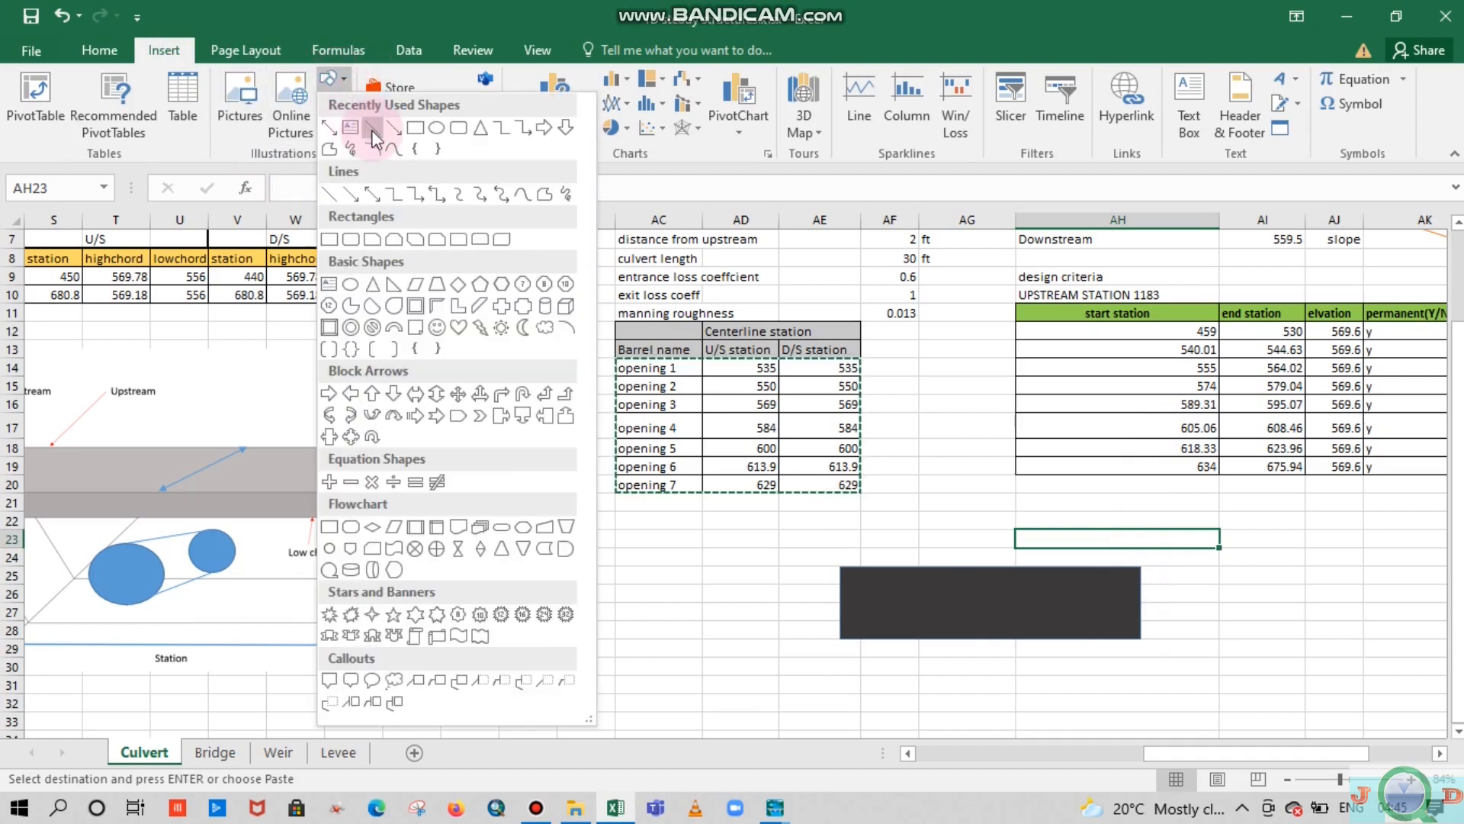
pyautogui.click(425, 130)
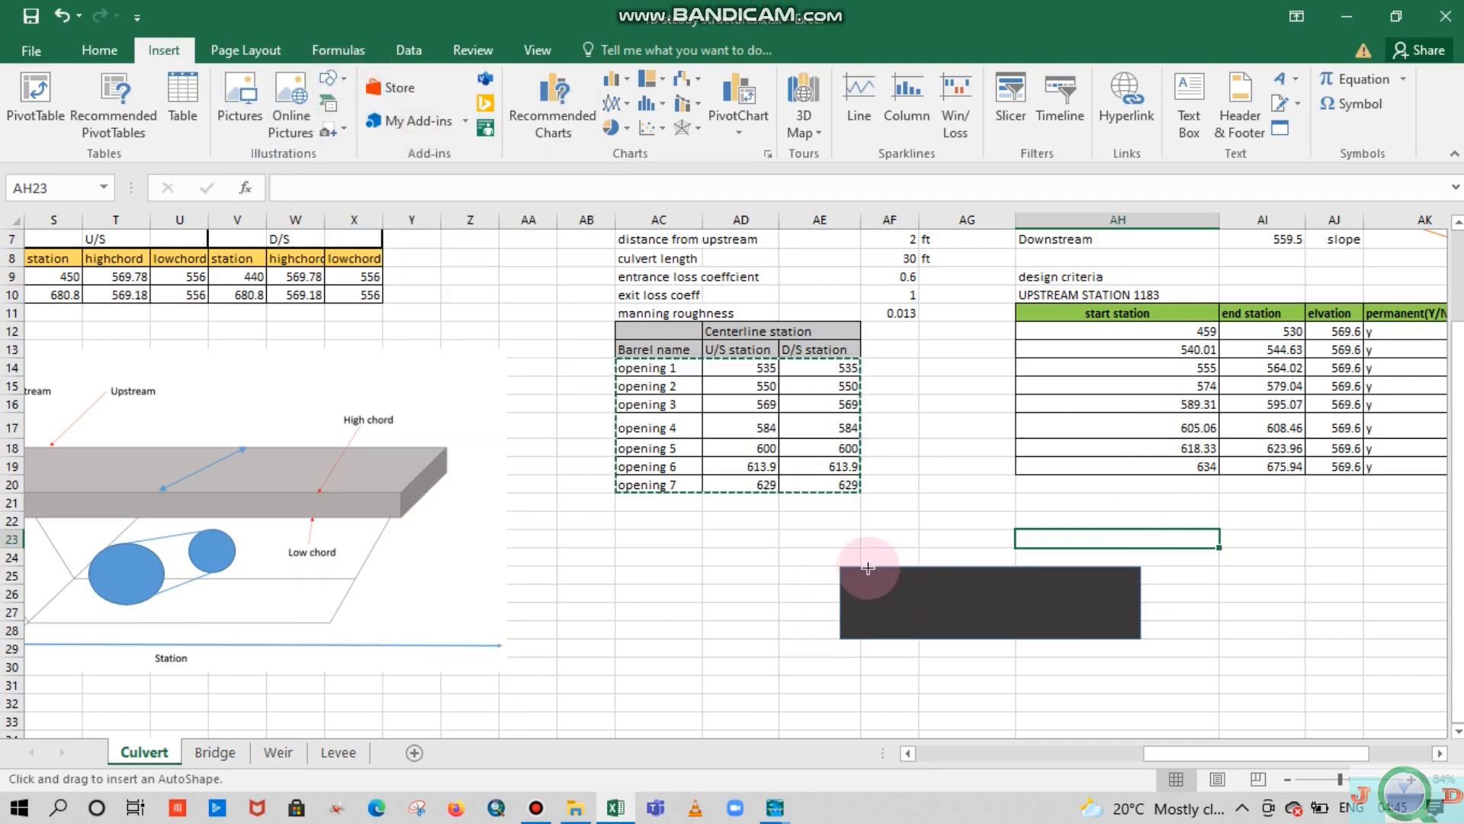
pyautogui.moveTo(868, 568); pyautogui.dragTo(893, 636)
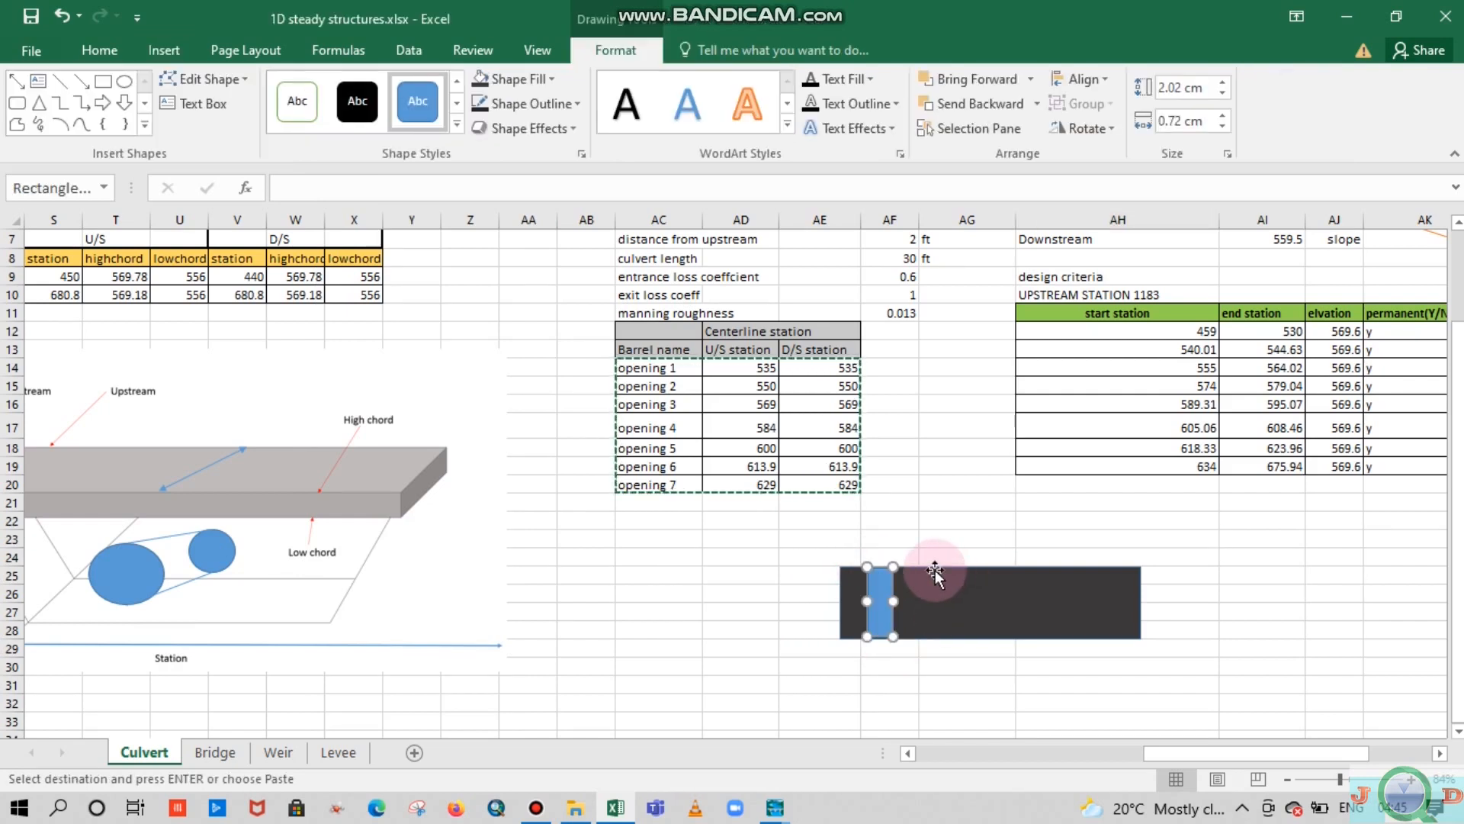
pyautogui.click(105, 82)
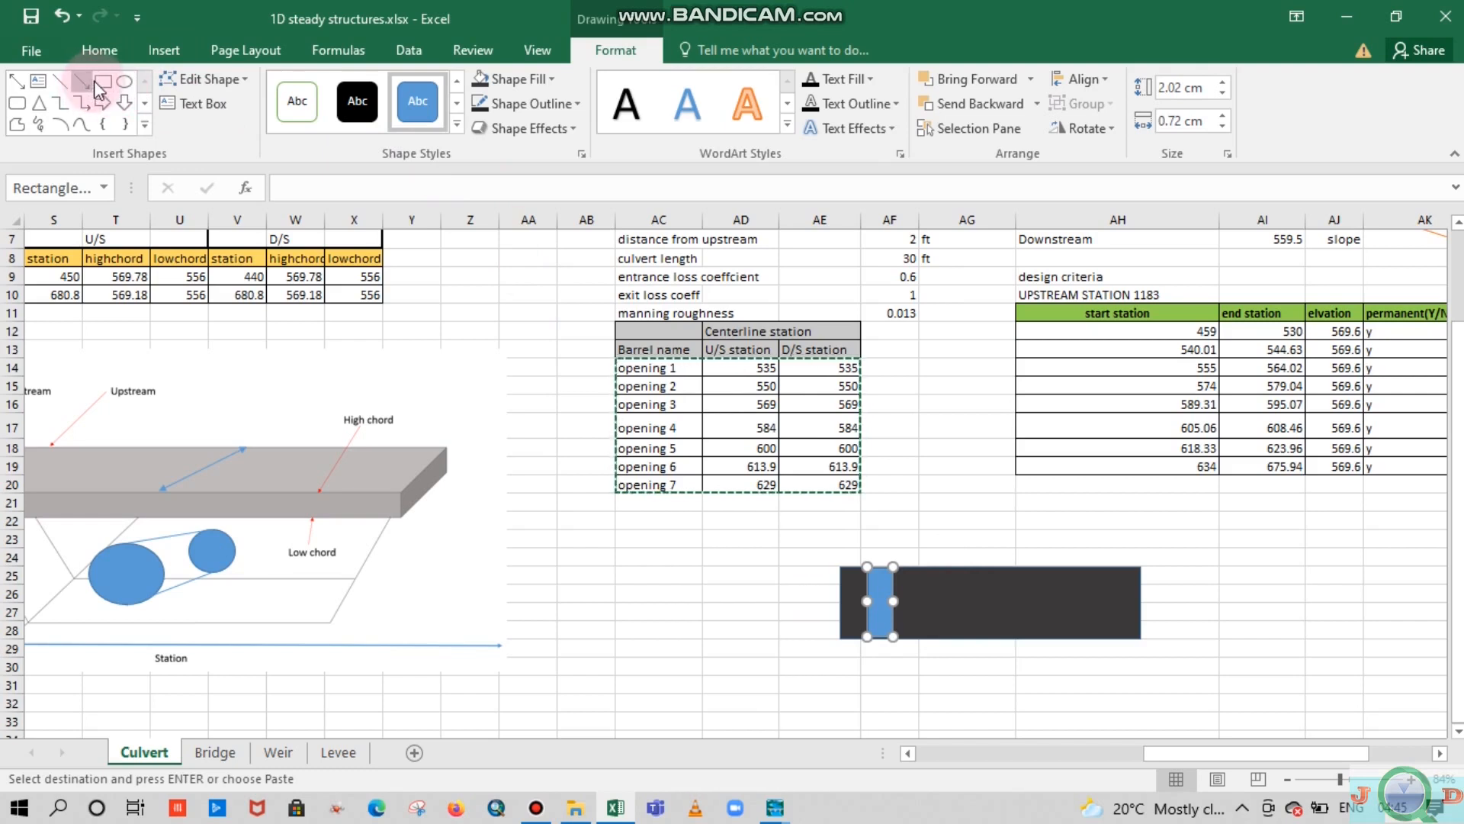
pyautogui.moveTo(930, 571); pyautogui.dragTo(957, 636)
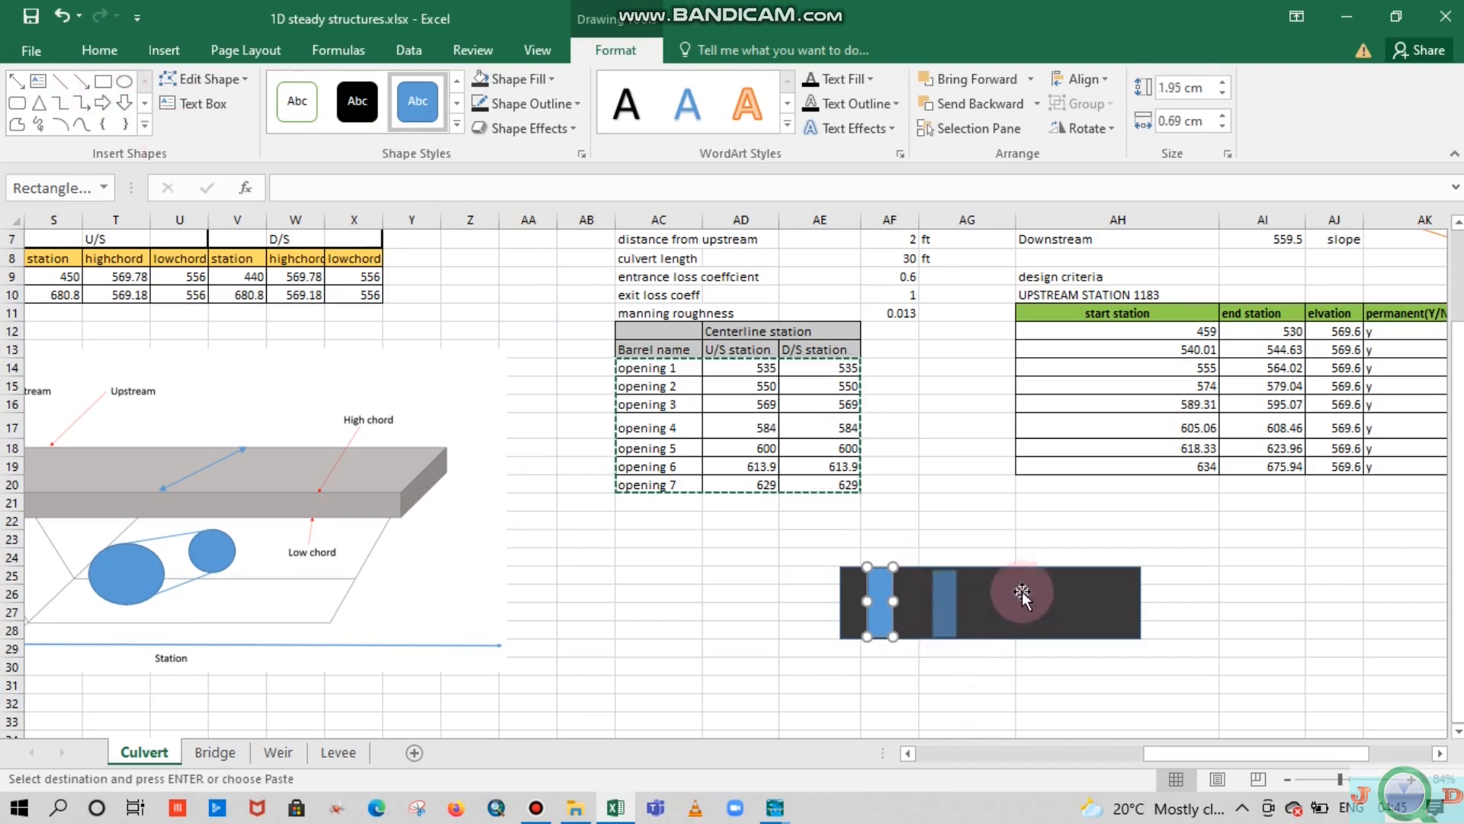
pyautogui.rightClick(1005, 555)
# Add two more narrow upright rectangles across the right half of the dark rectangle, the first about 1.95 cm high and 0.72 cm wide
pyautogui.click(168, 53)
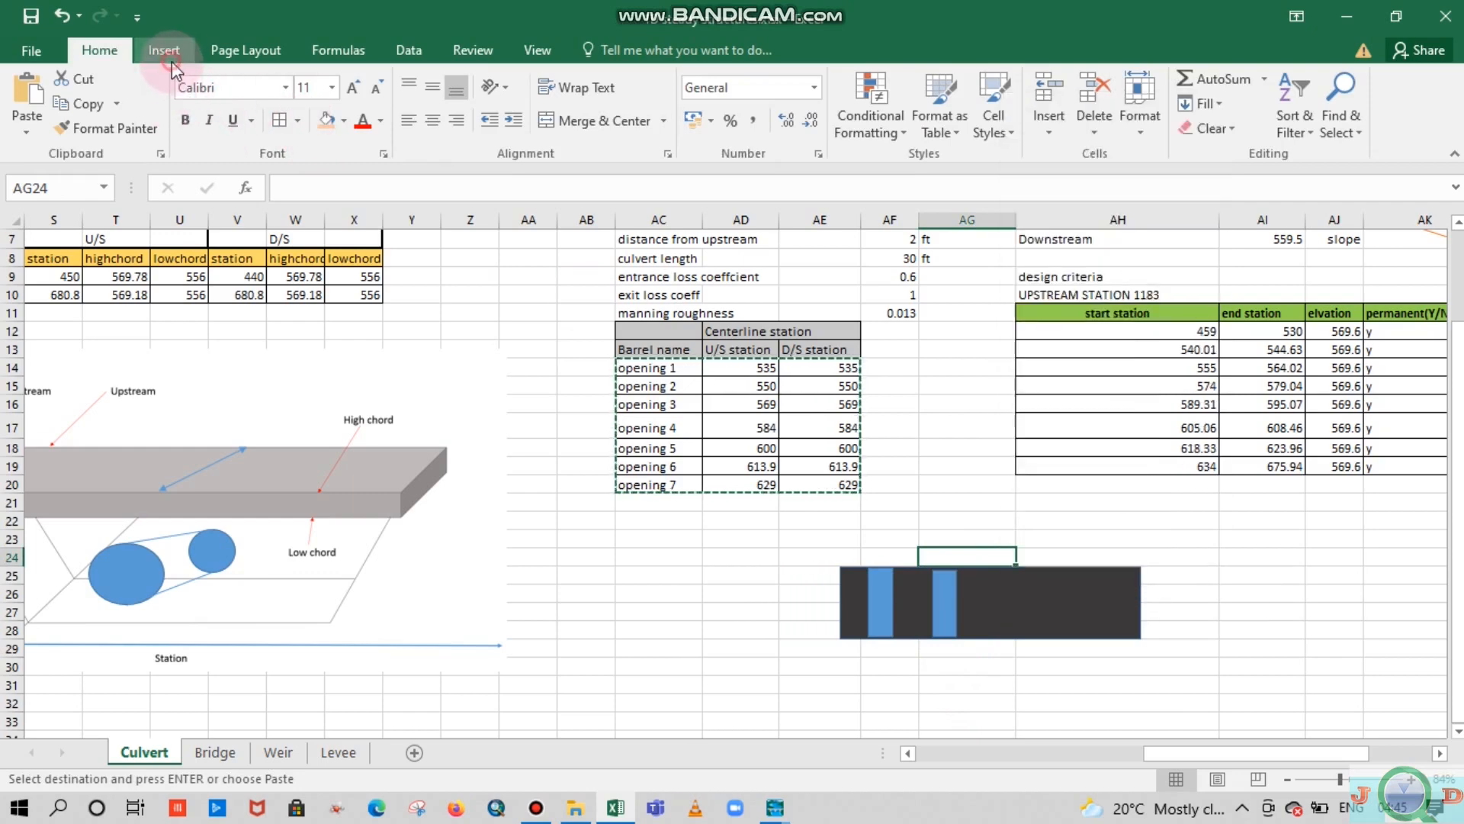
pyautogui.click(331, 80)
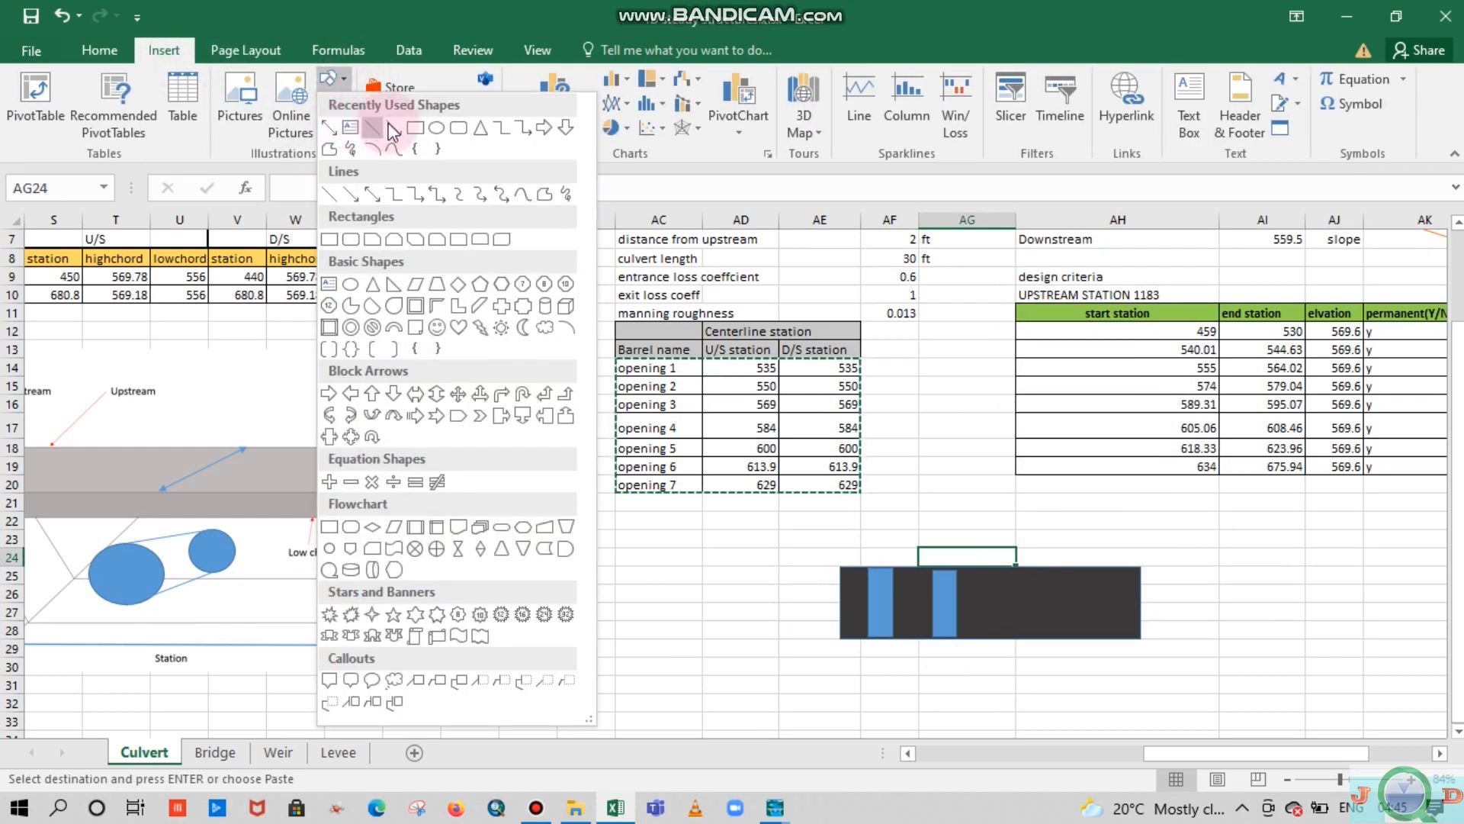
pyautogui.click(414, 123)
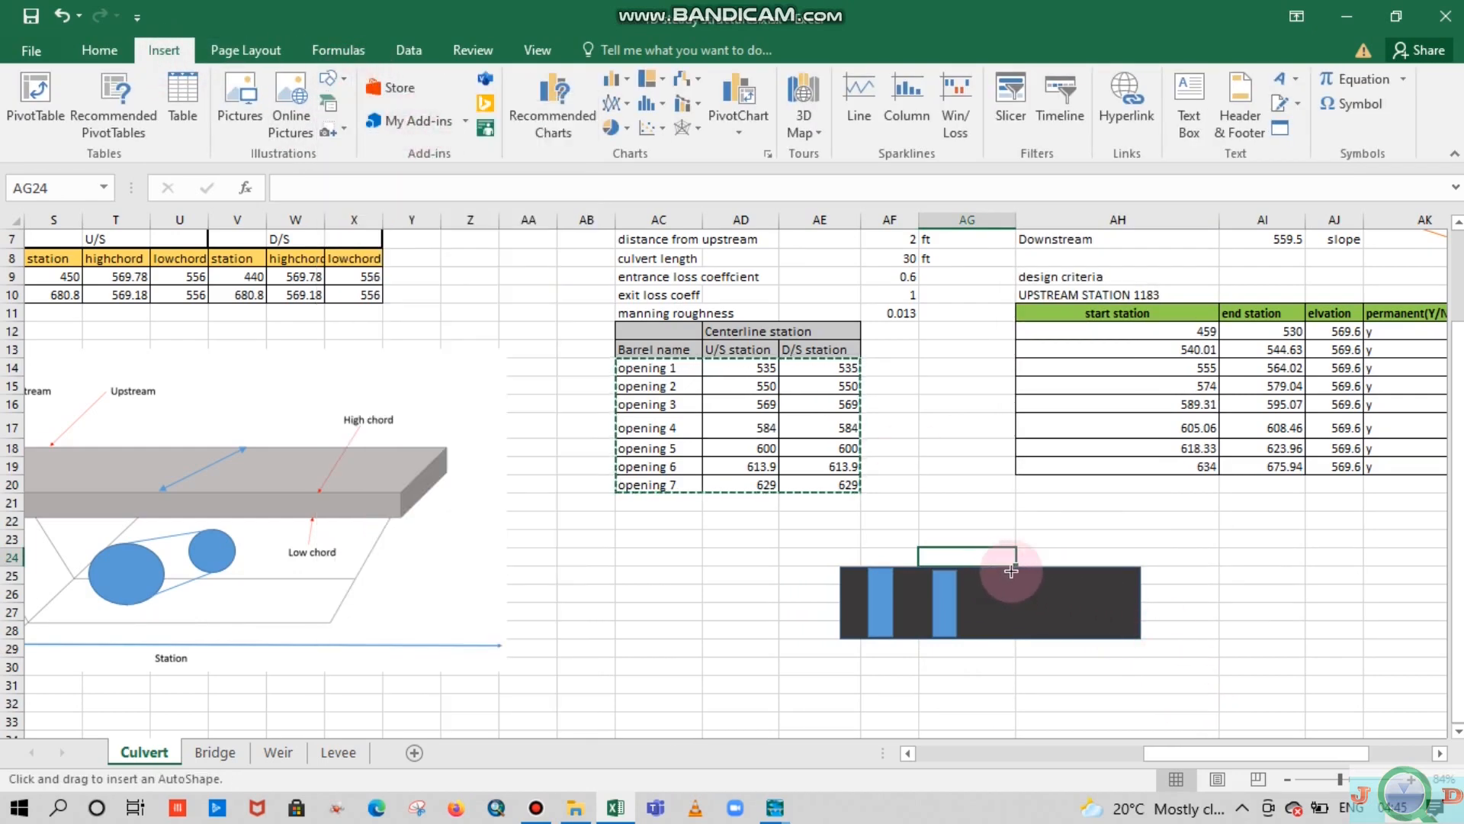
pyautogui.moveTo(1013, 570); pyautogui.dragTo(1039, 639)
pyautogui.click(103, 80)
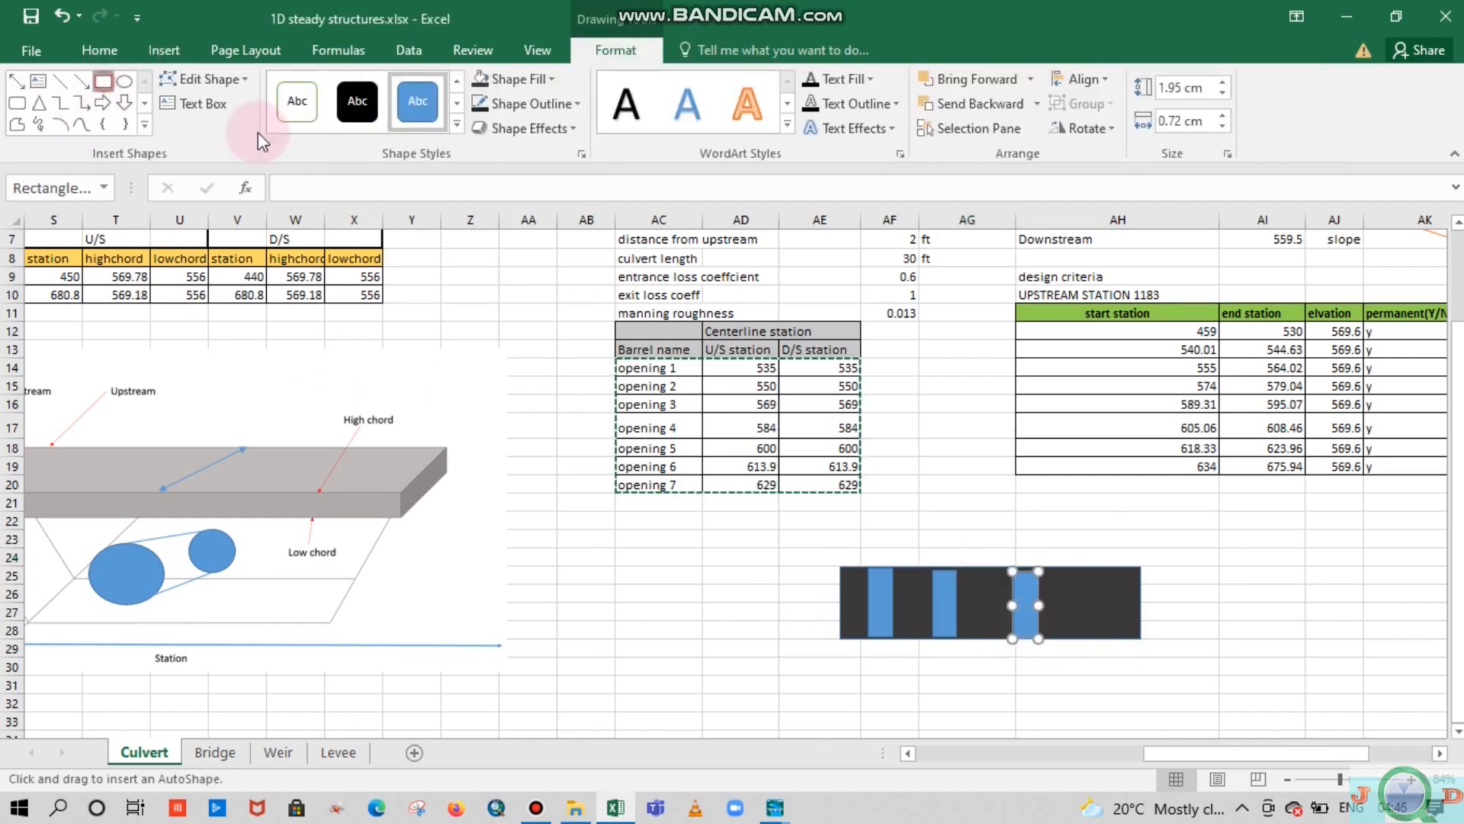
pyautogui.moveTo(1094, 569); pyautogui.dragTo(1115, 639)
pyautogui.click(1260, 594)
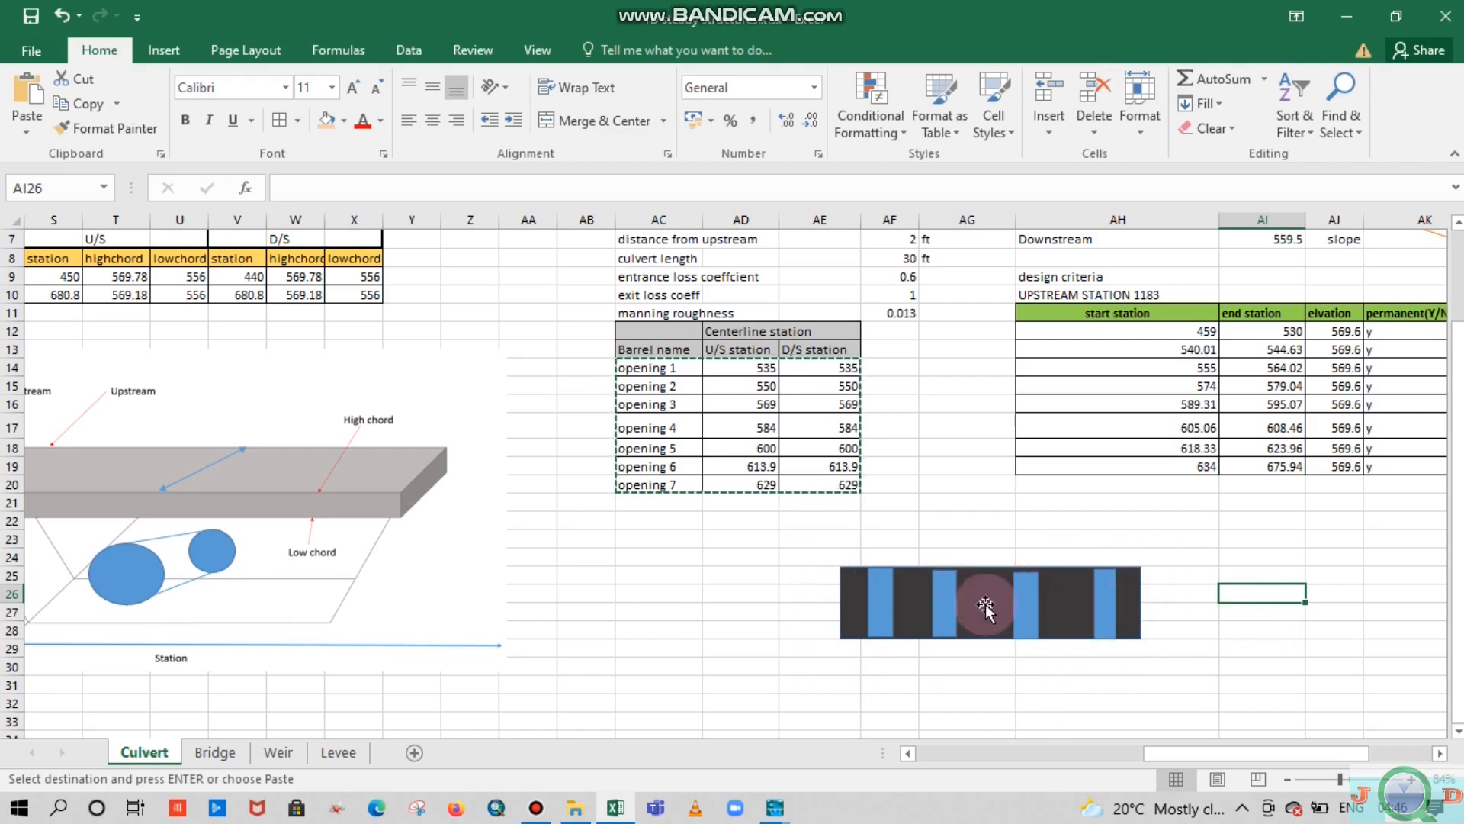
pyautogui.click(174, 50)
pyautogui.click(329, 78)
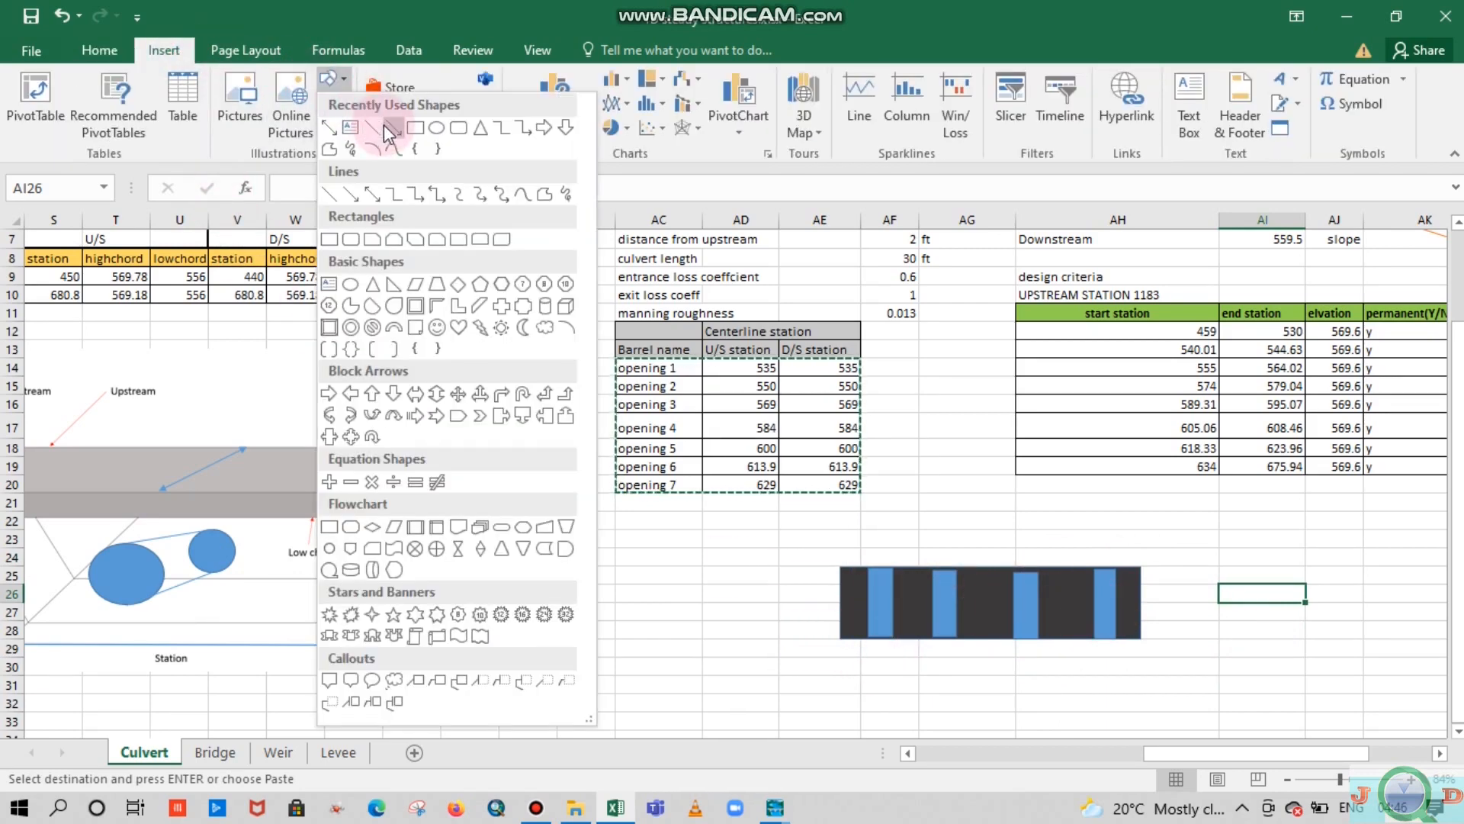
pyautogui.click(99, 50)
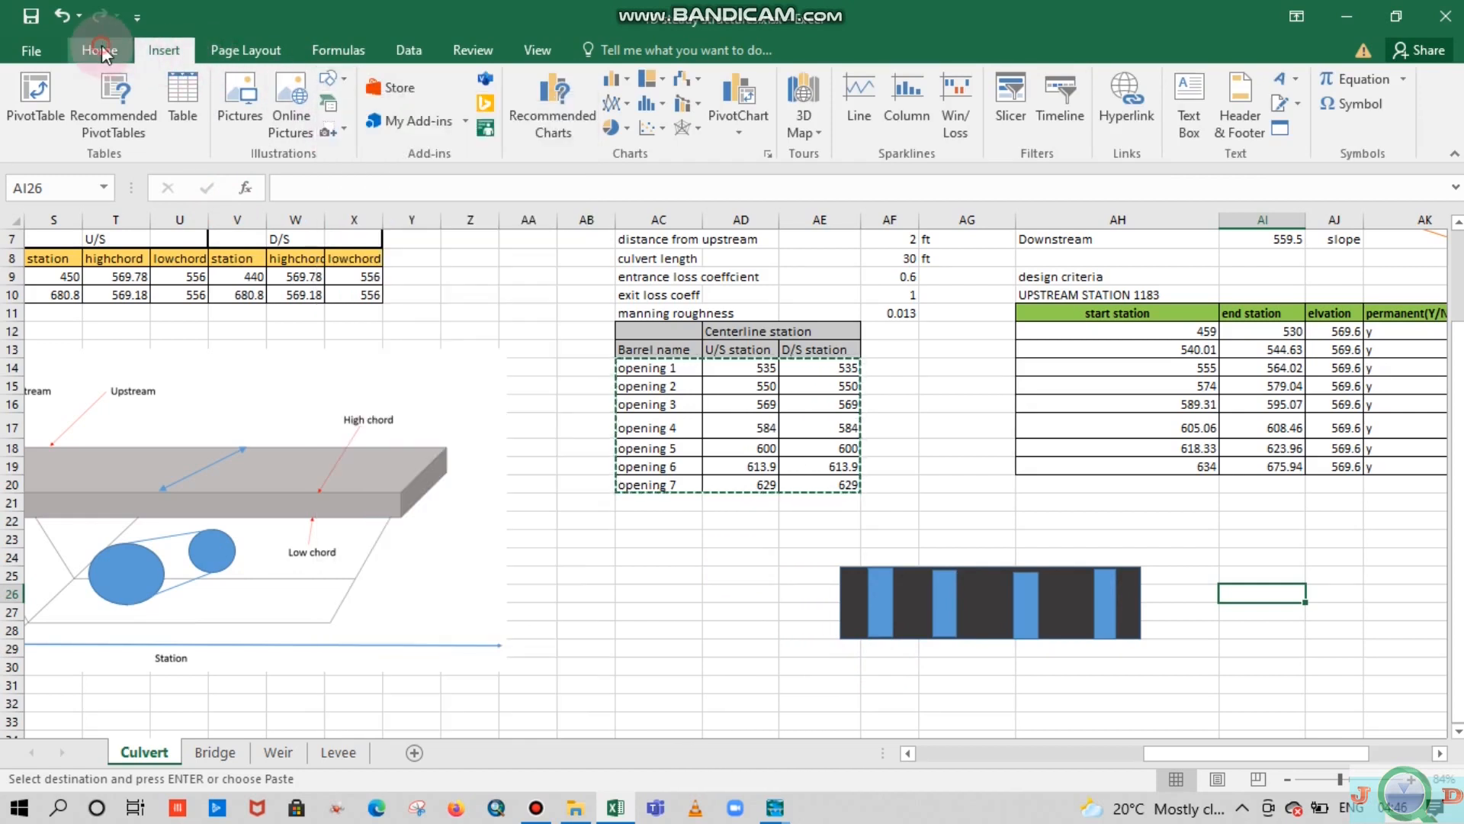
# Label the two ends of the dark rectangle by entering 0 in cell AE29 and 100 in cell AH29
pyautogui.click(99, 49)
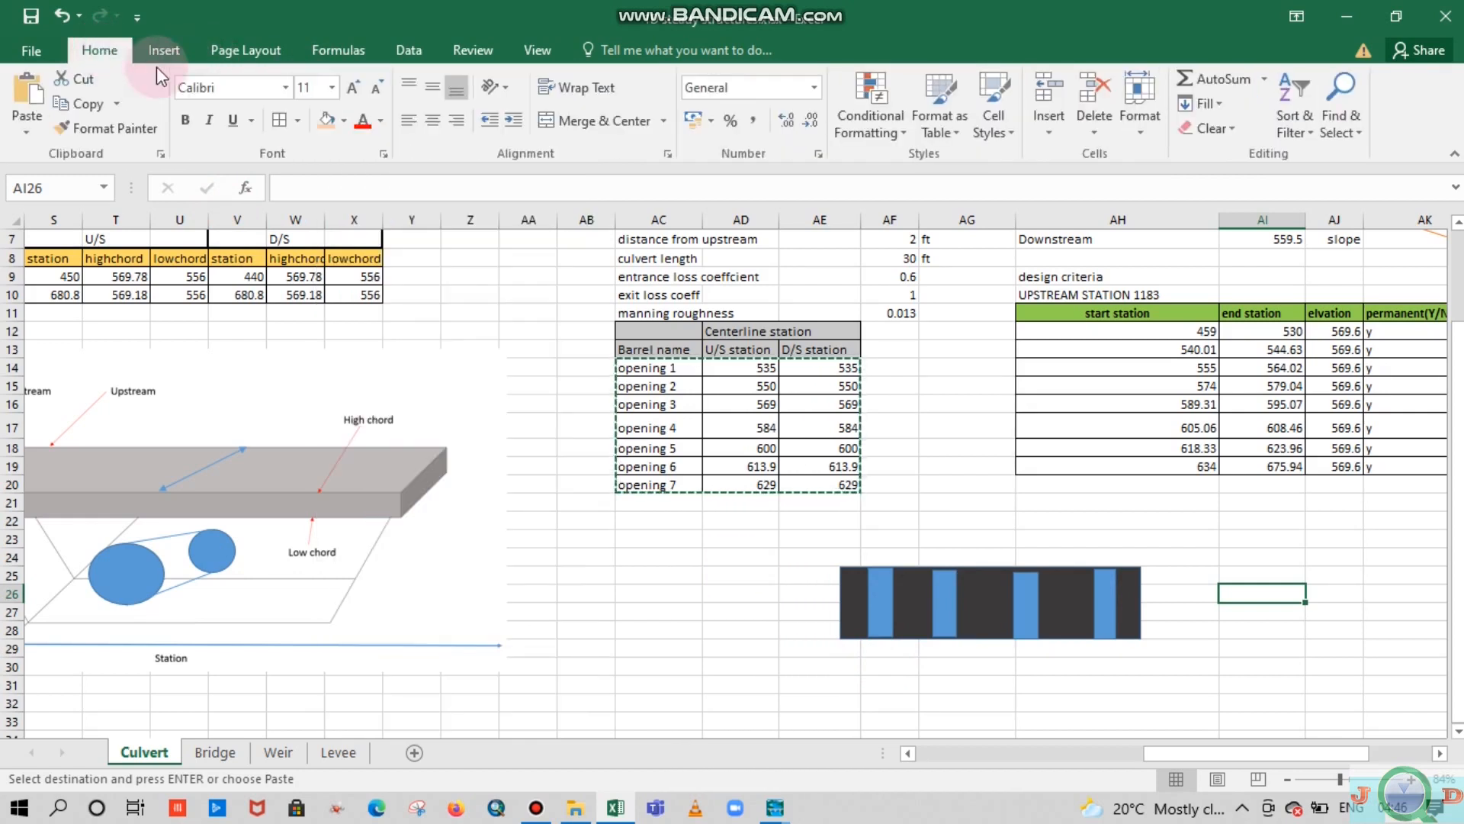
pyautogui.click(833, 649)
pyautogui.write('0')
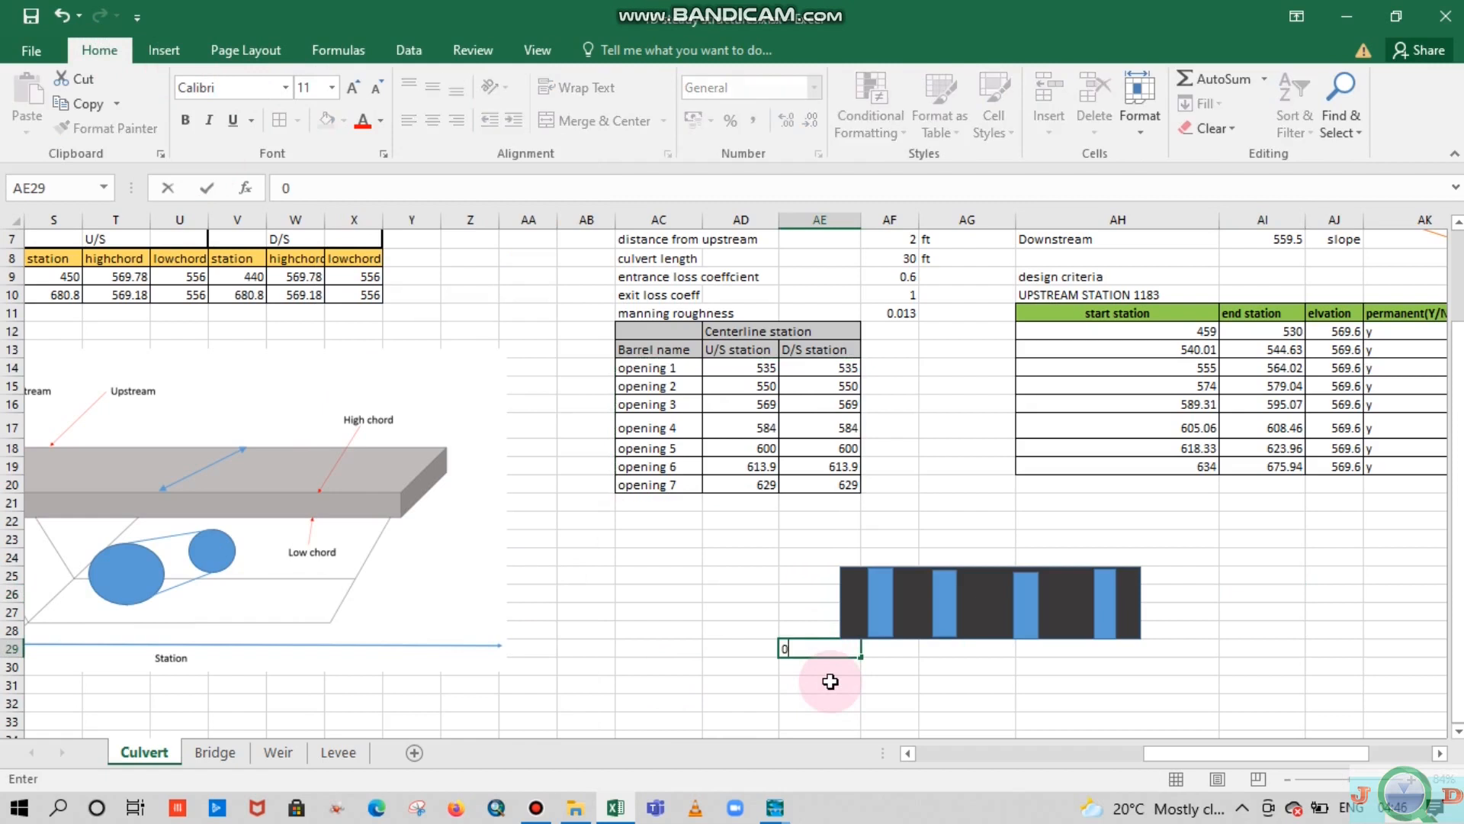
pyautogui.click(1075, 682)
pyautogui.click(1160, 648)
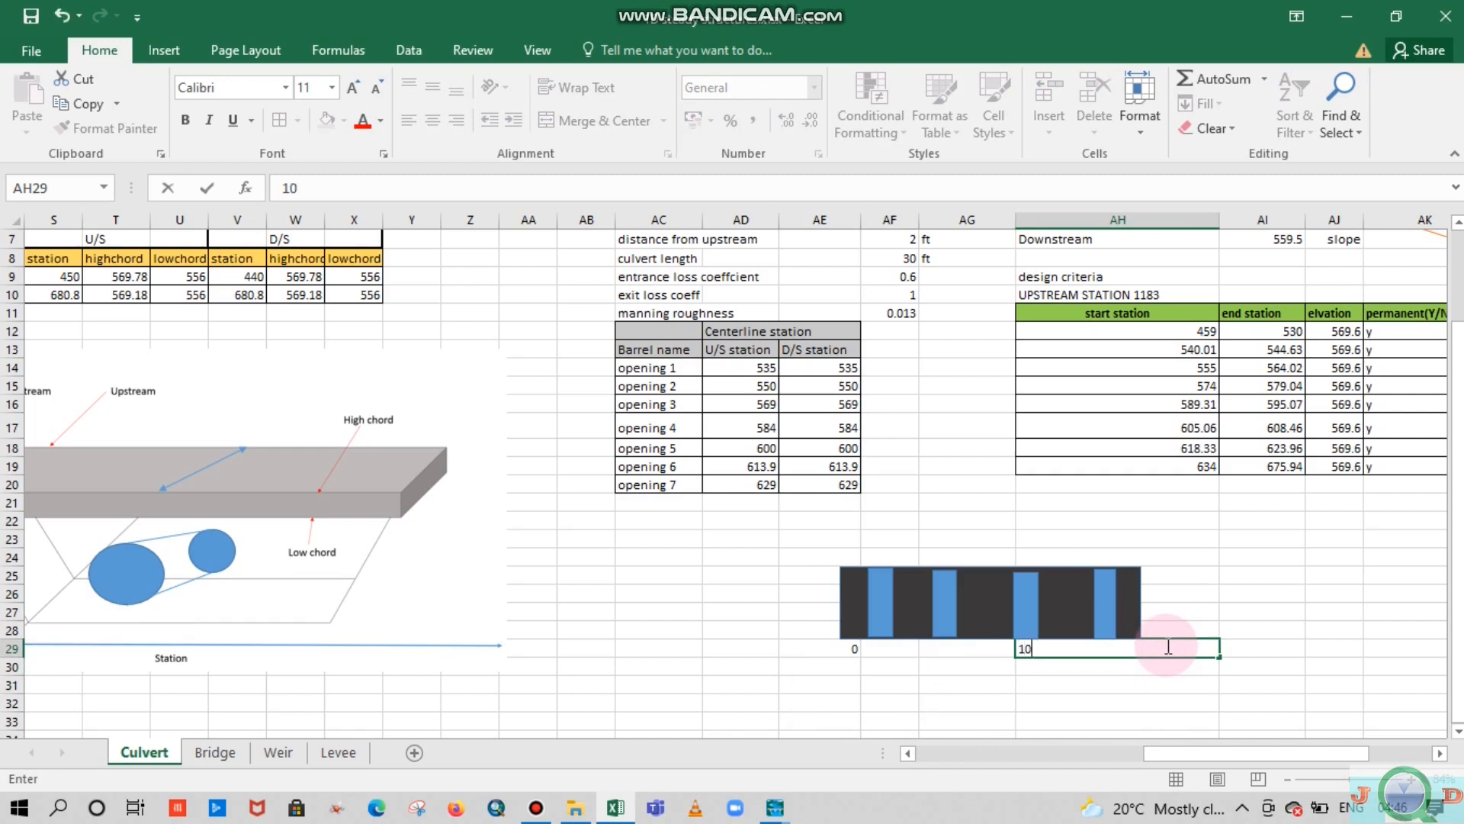
pyautogui.click(1162, 682)
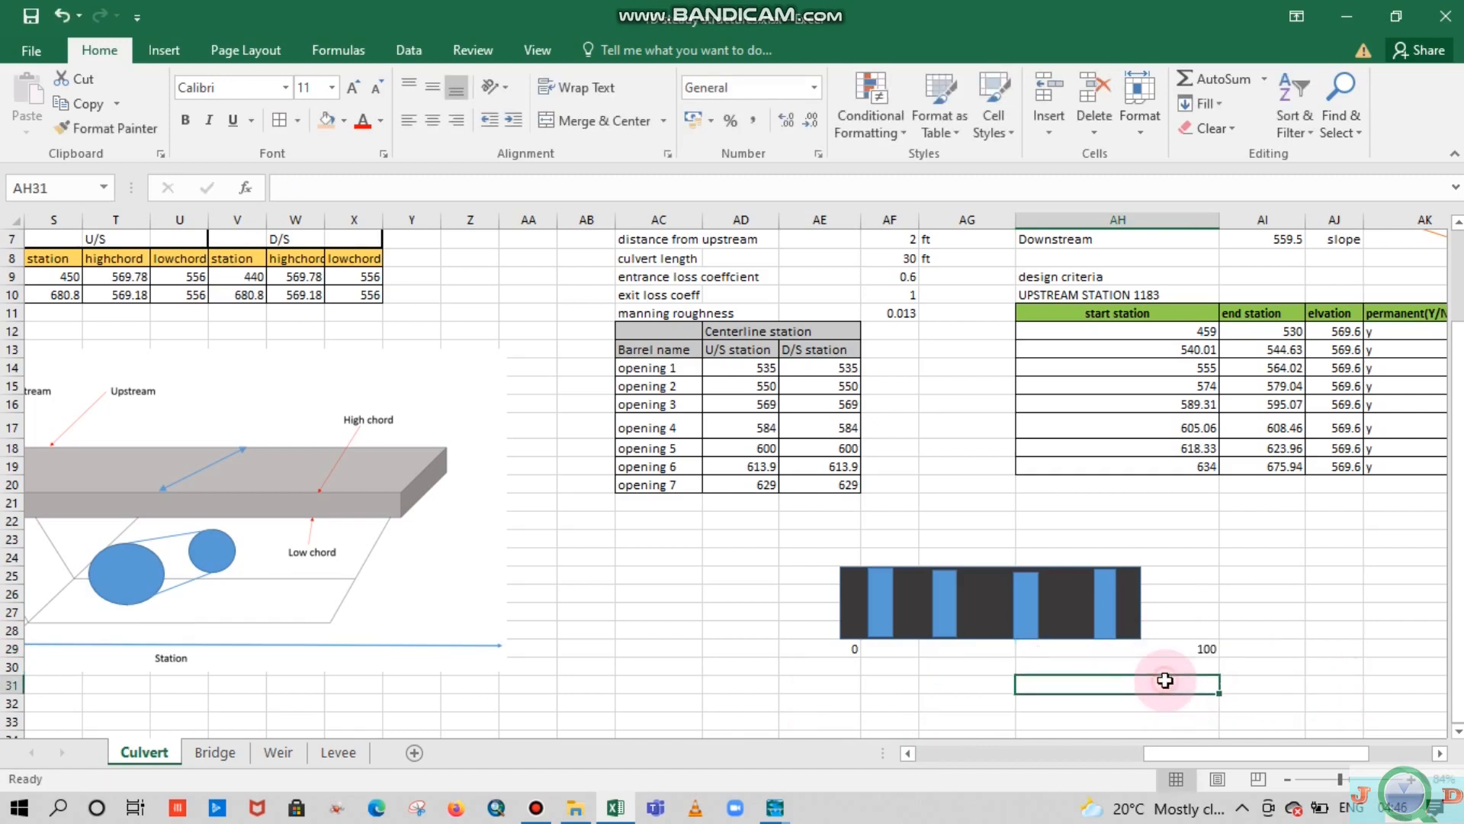
pyautogui.click(1187, 652)
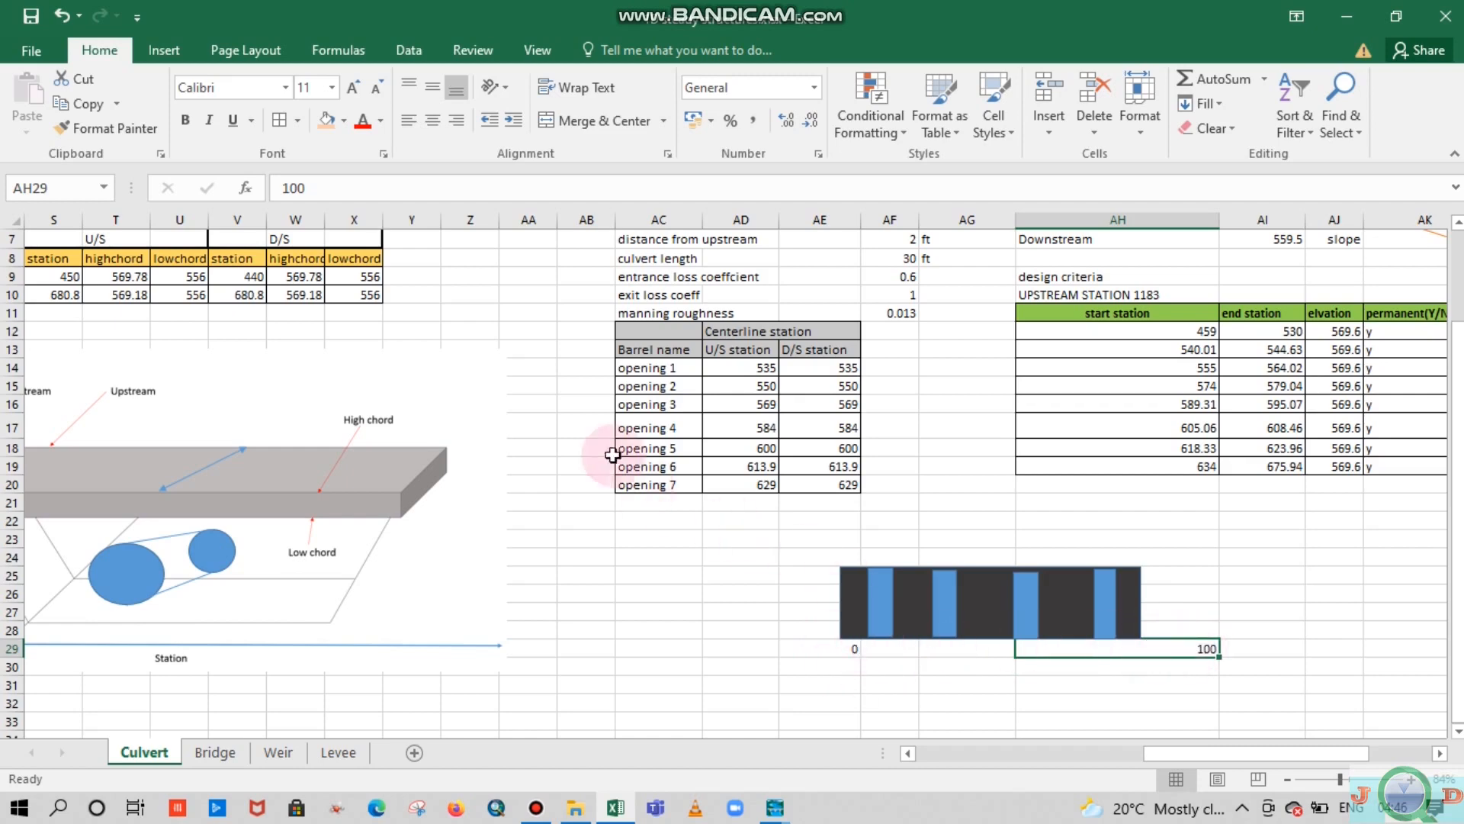
# Draw a straight horizontal line about 1.04 cm long, give it an orange style, and place it across the dark rectangle's left end
pyautogui.click(164, 49)
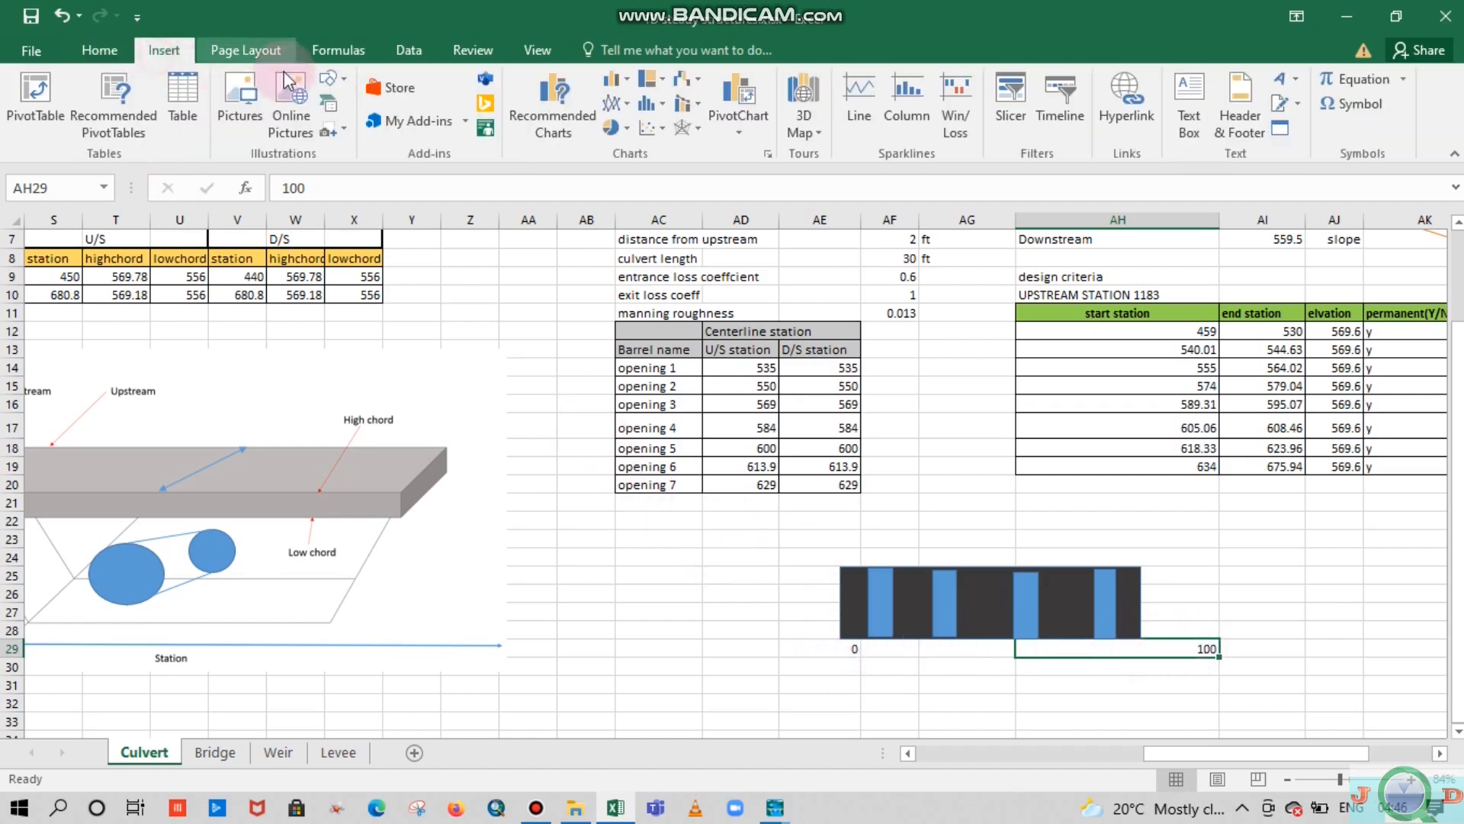
pyautogui.click(327, 77)
pyautogui.click(394, 147)
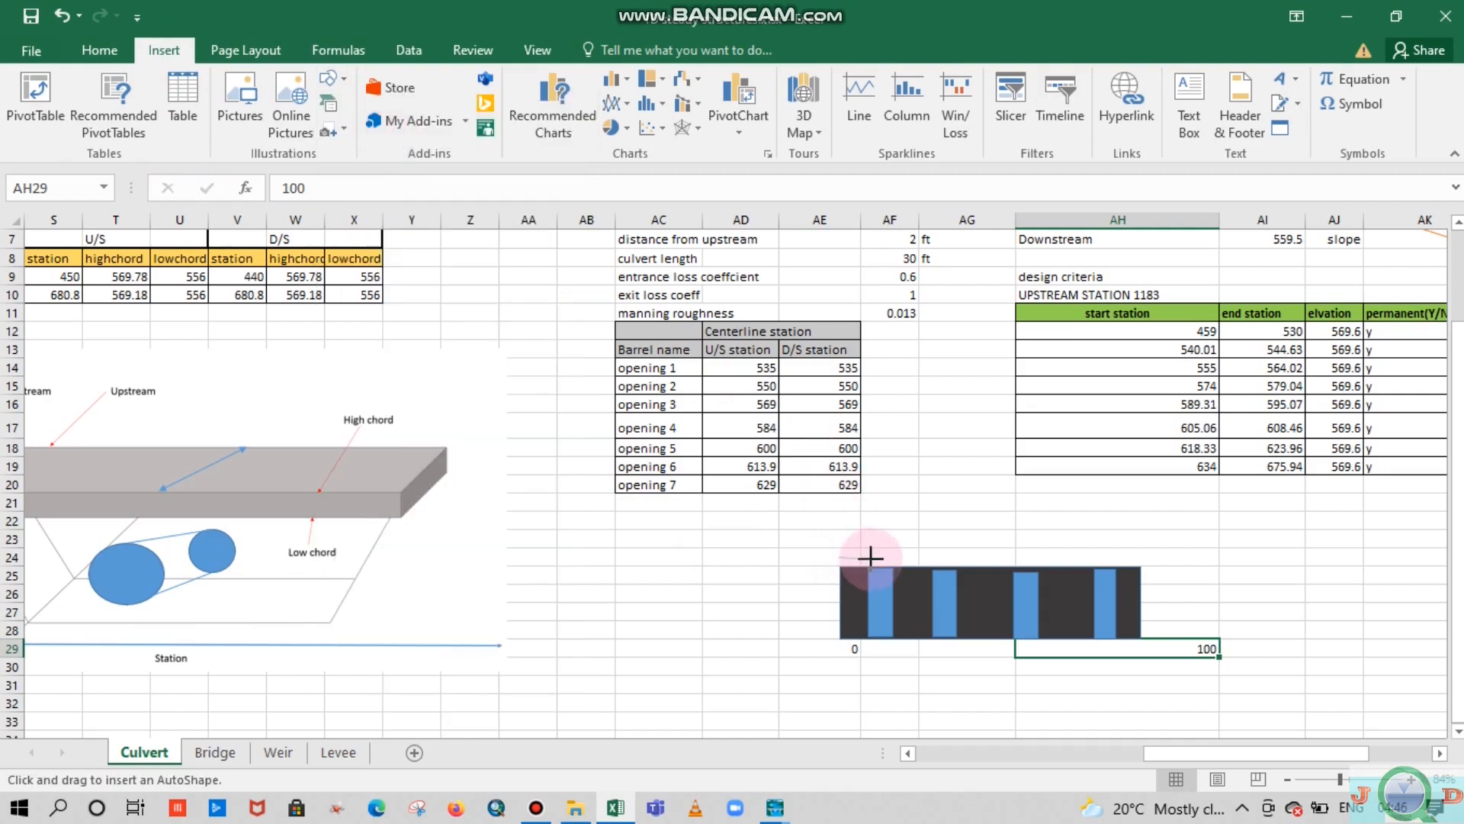
pyautogui.moveTo(838, 557); pyautogui.dragTo(873, 554)
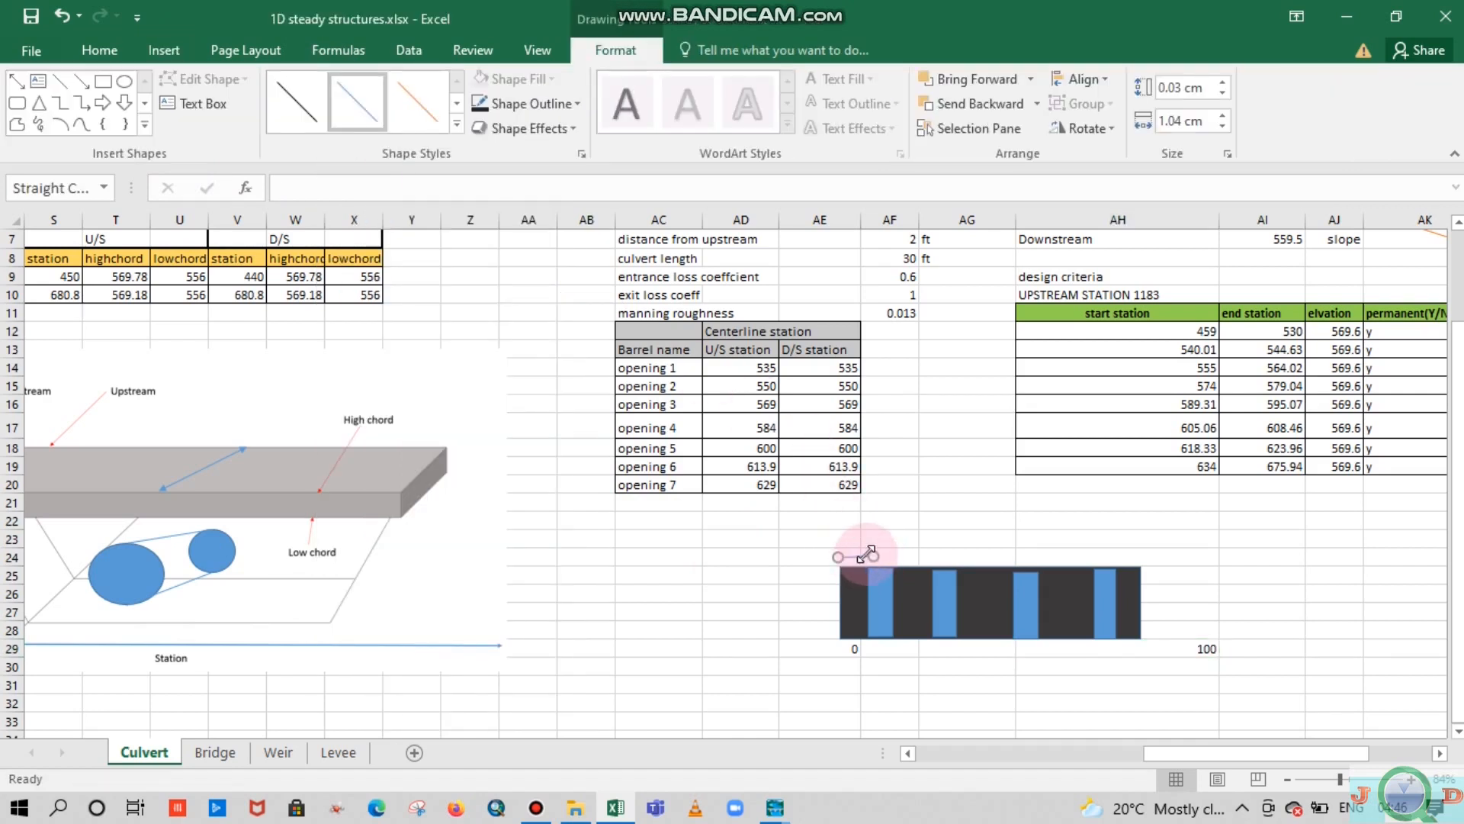
pyautogui.click(302, 105)
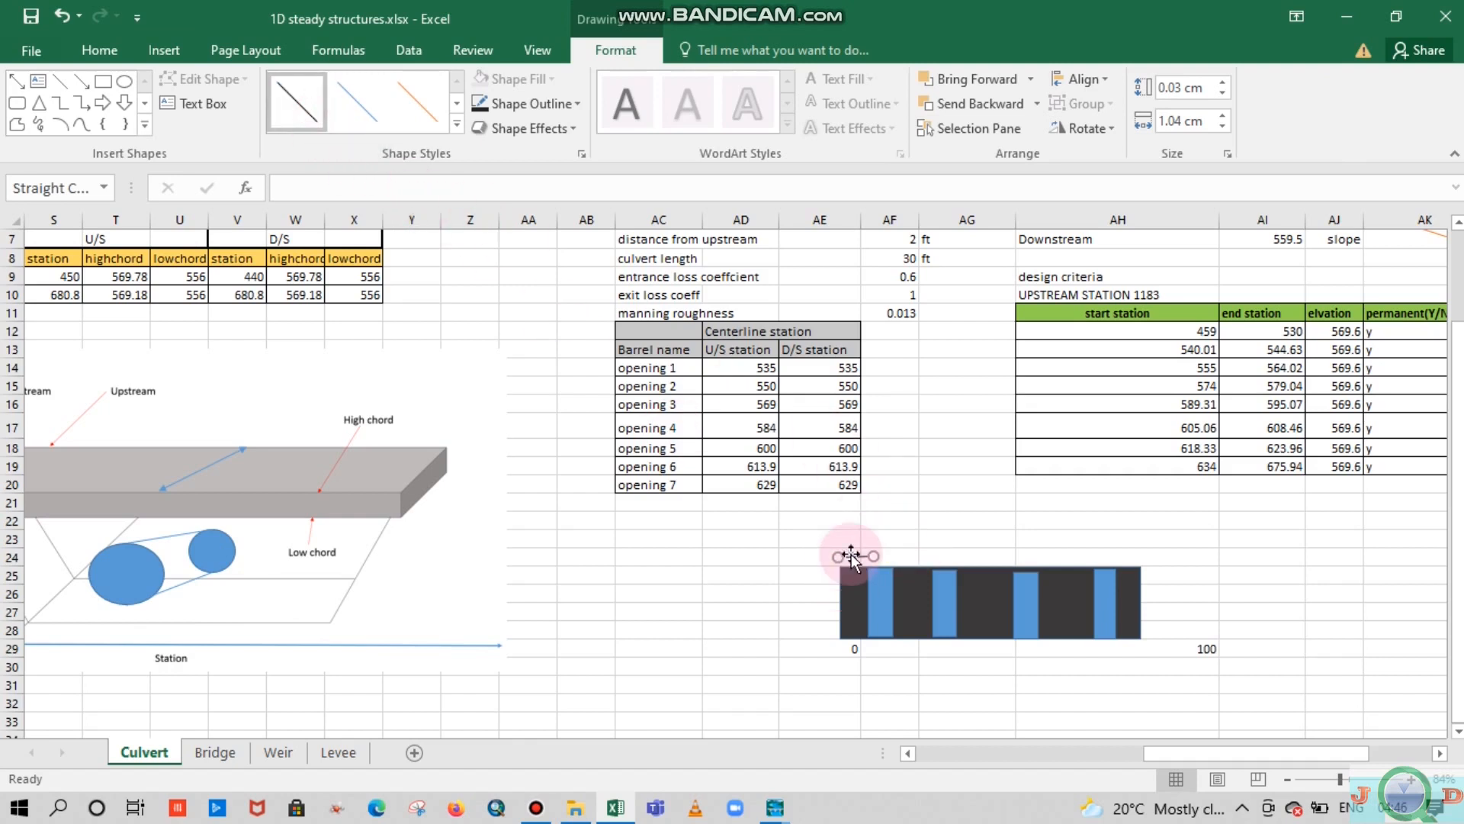
pyautogui.click(417, 103)
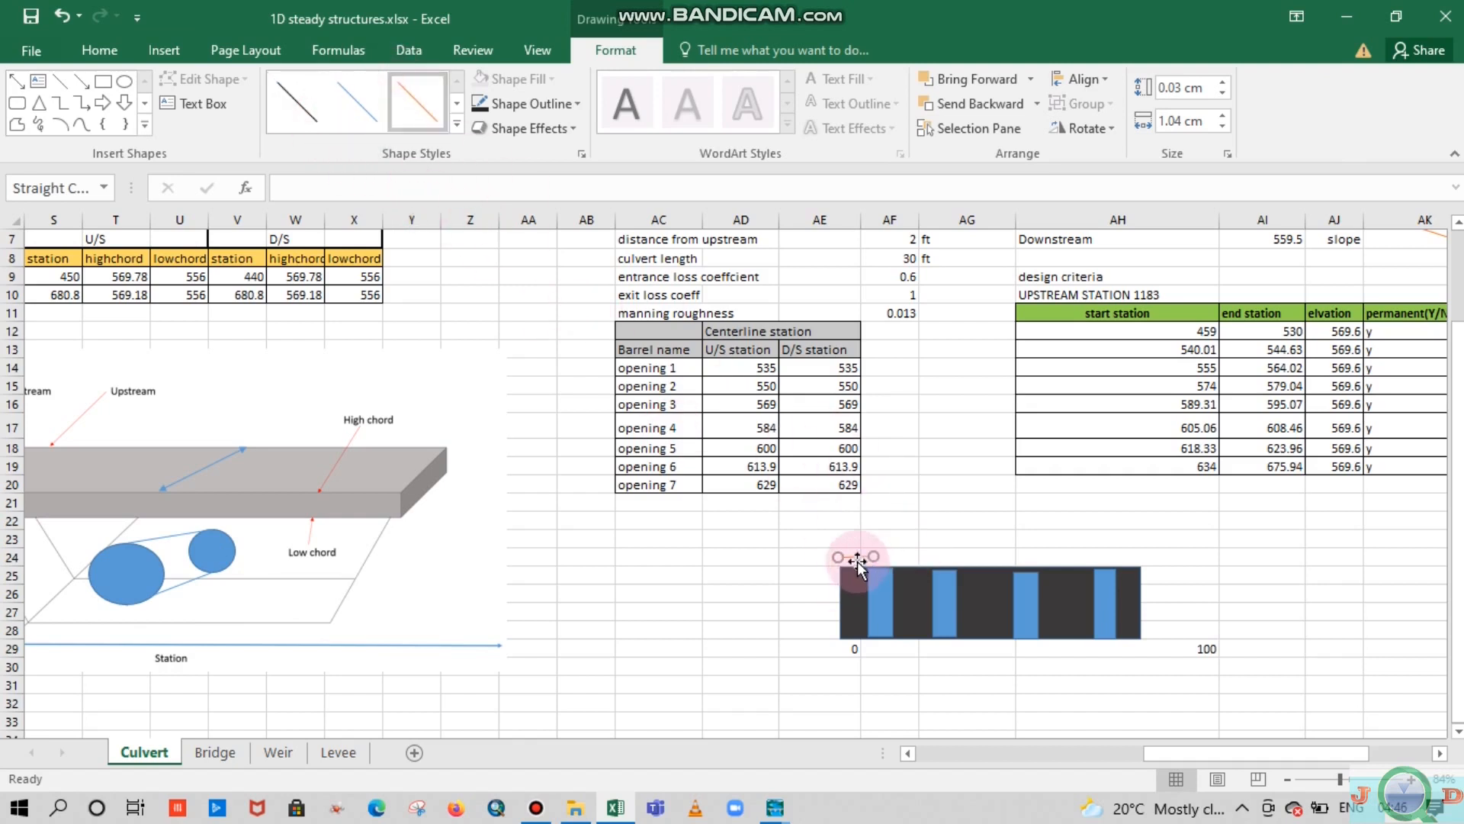
pyautogui.moveTo(857, 564); pyautogui.dragTo(861, 589)
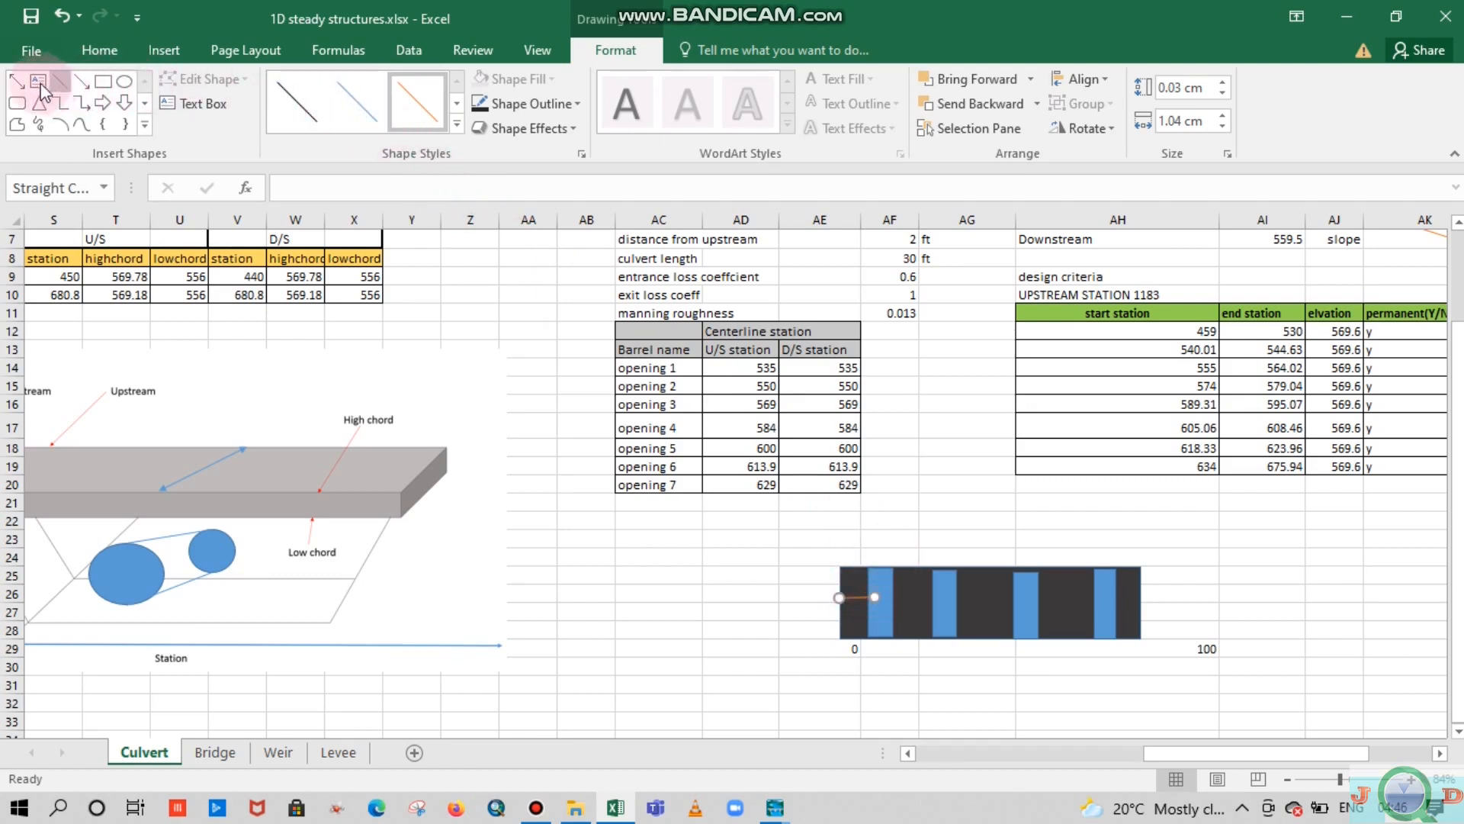
# Draw a near-vertical arrow about 2.9 cm high through the first blue rectangle, style it gold, and shift it to that rectangle's left edge
pyautogui.click(16, 80)
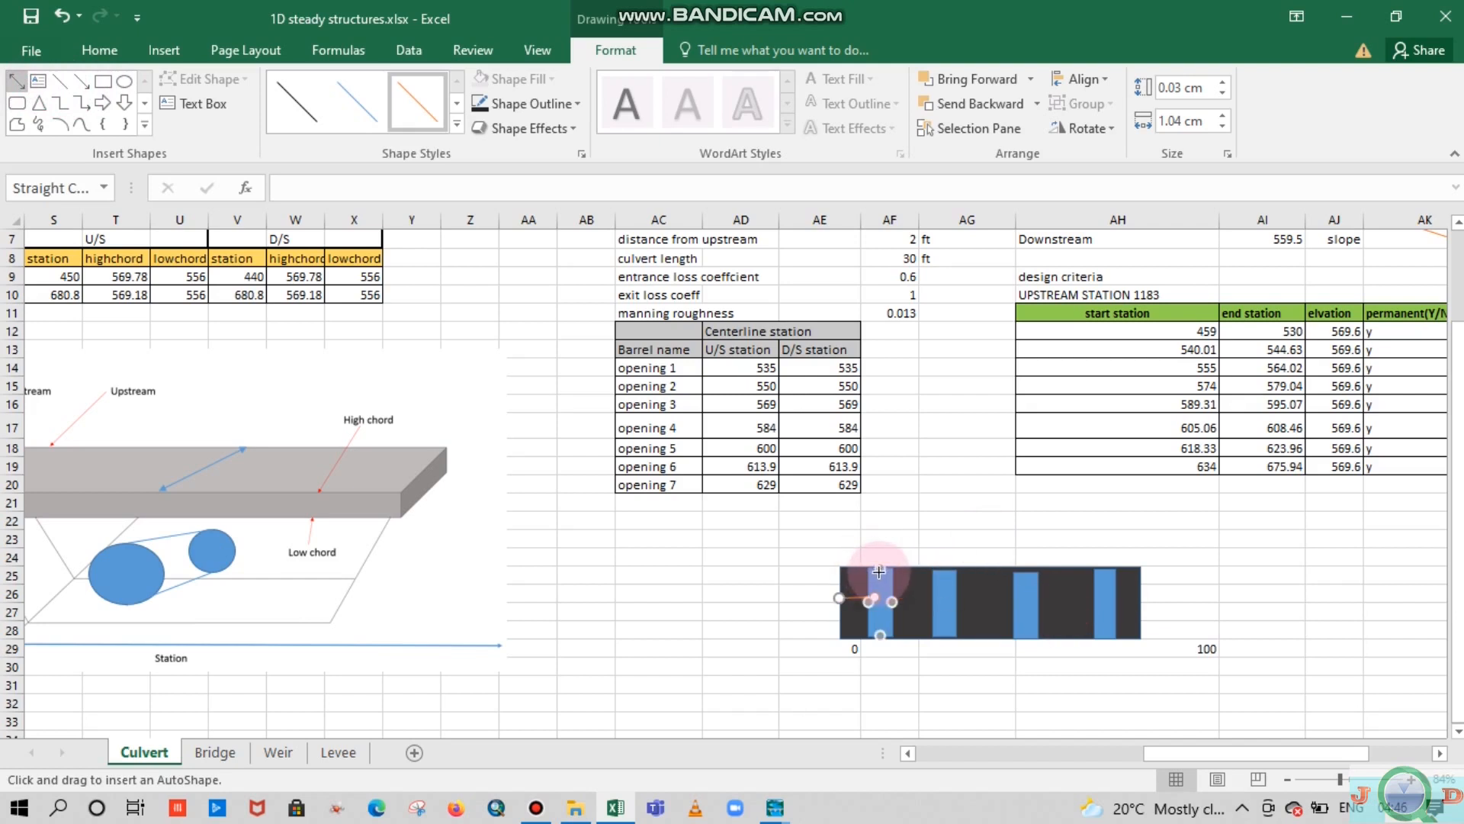
pyautogui.moveTo(883, 665); pyautogui.dragTo(881, 568)
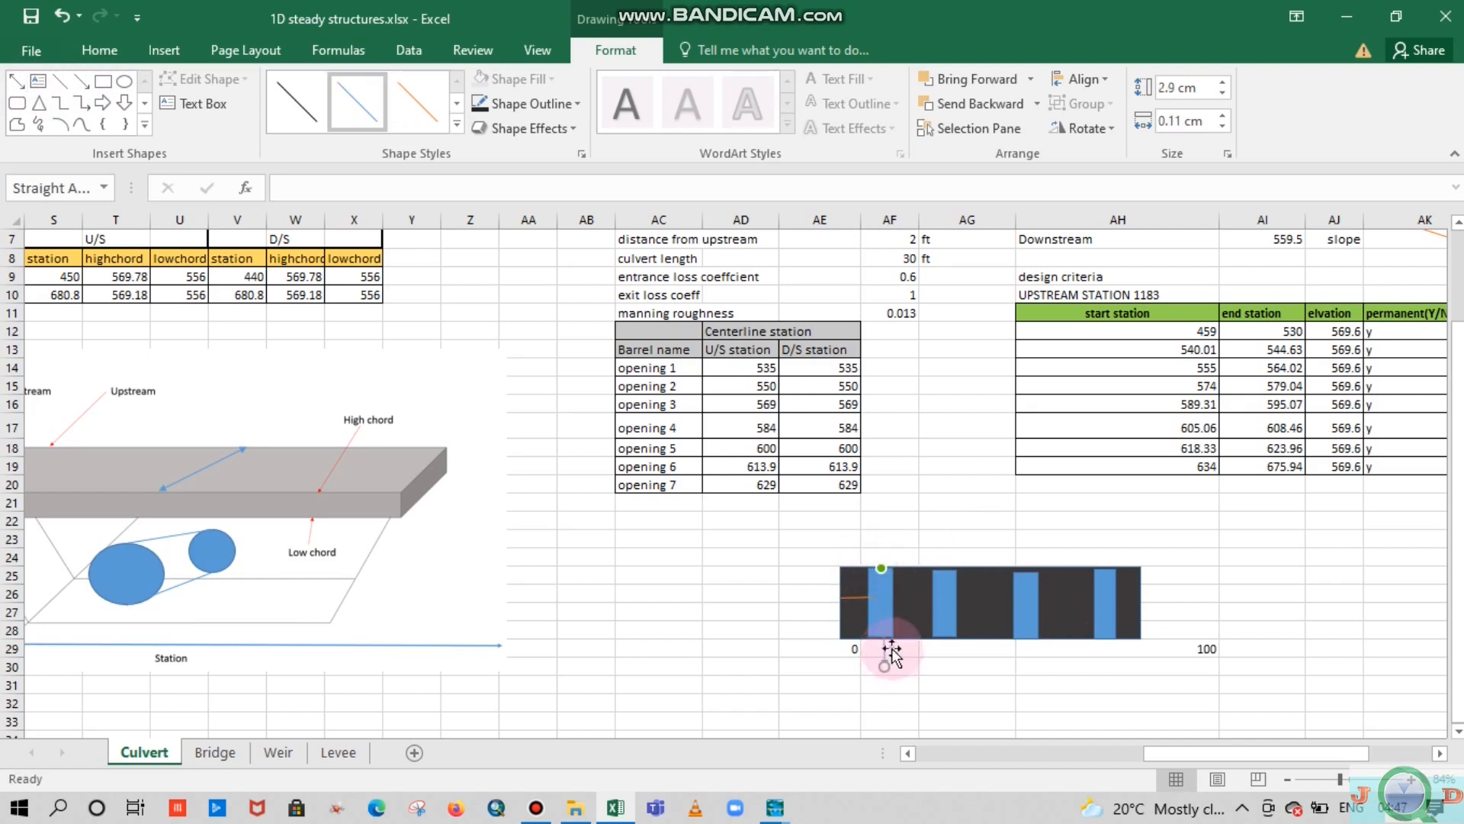
pyautogui.click(457, 109)
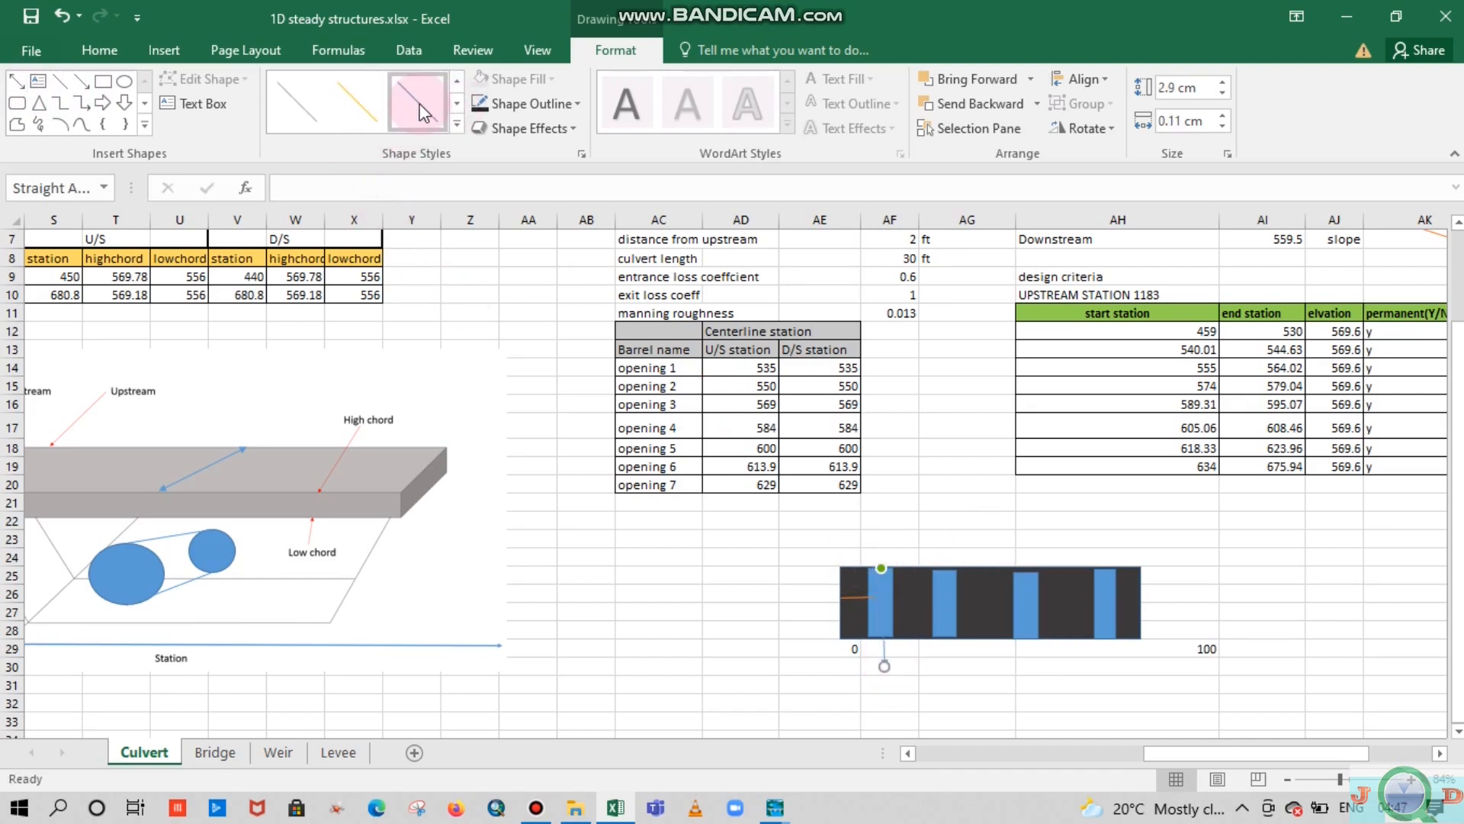
pyautogui.click(374, 115)
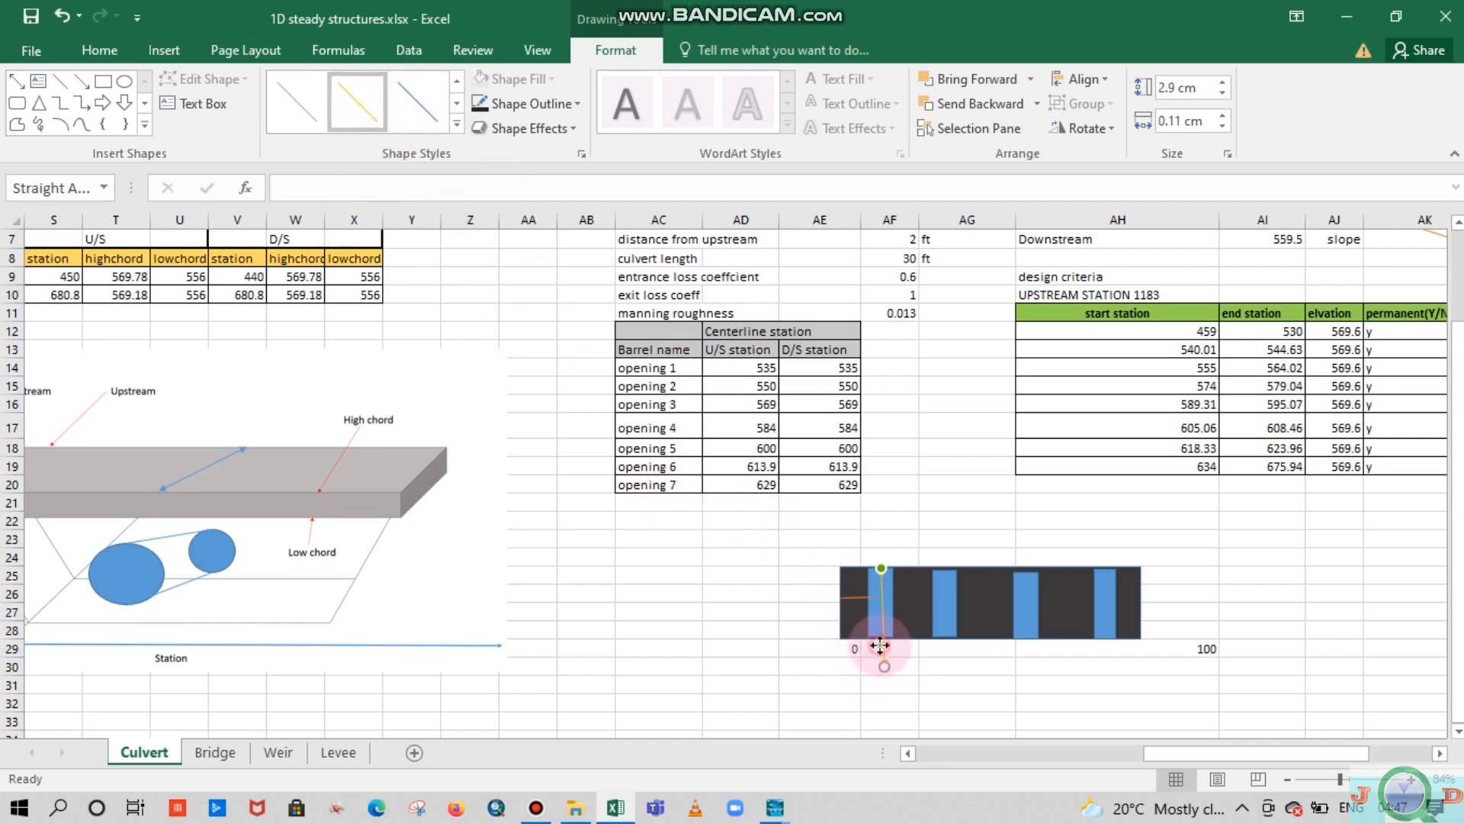
pyautogui.moveTo(880, 645); pyautogui.dragTo(873, 637)
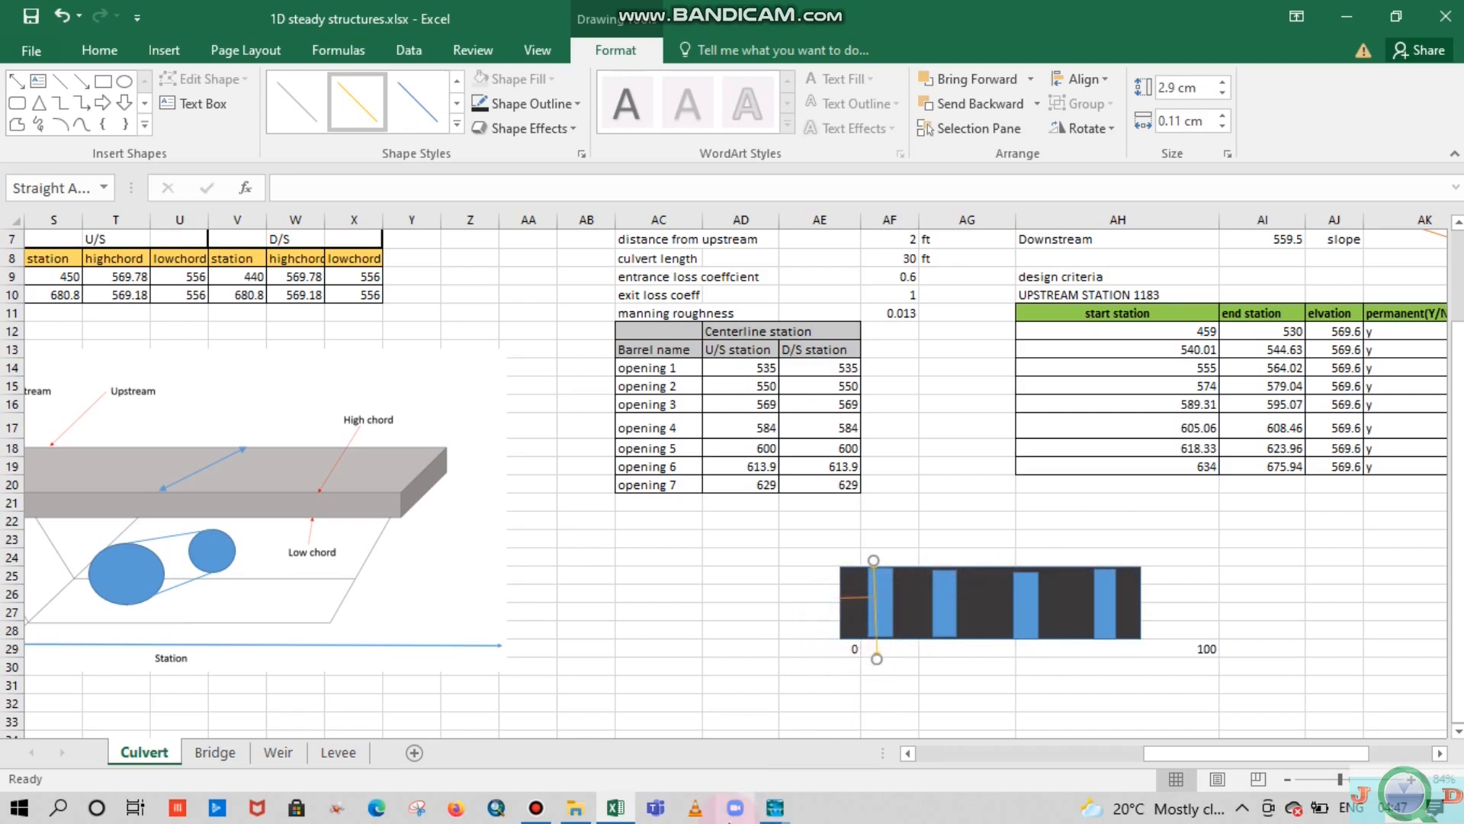
# Copy the distance-from-upstream value from the Excel workbook and enter it as diameter 2 in the HEC-RAS Culvert Data Editor
pyautogui.moveTo(779, 808)
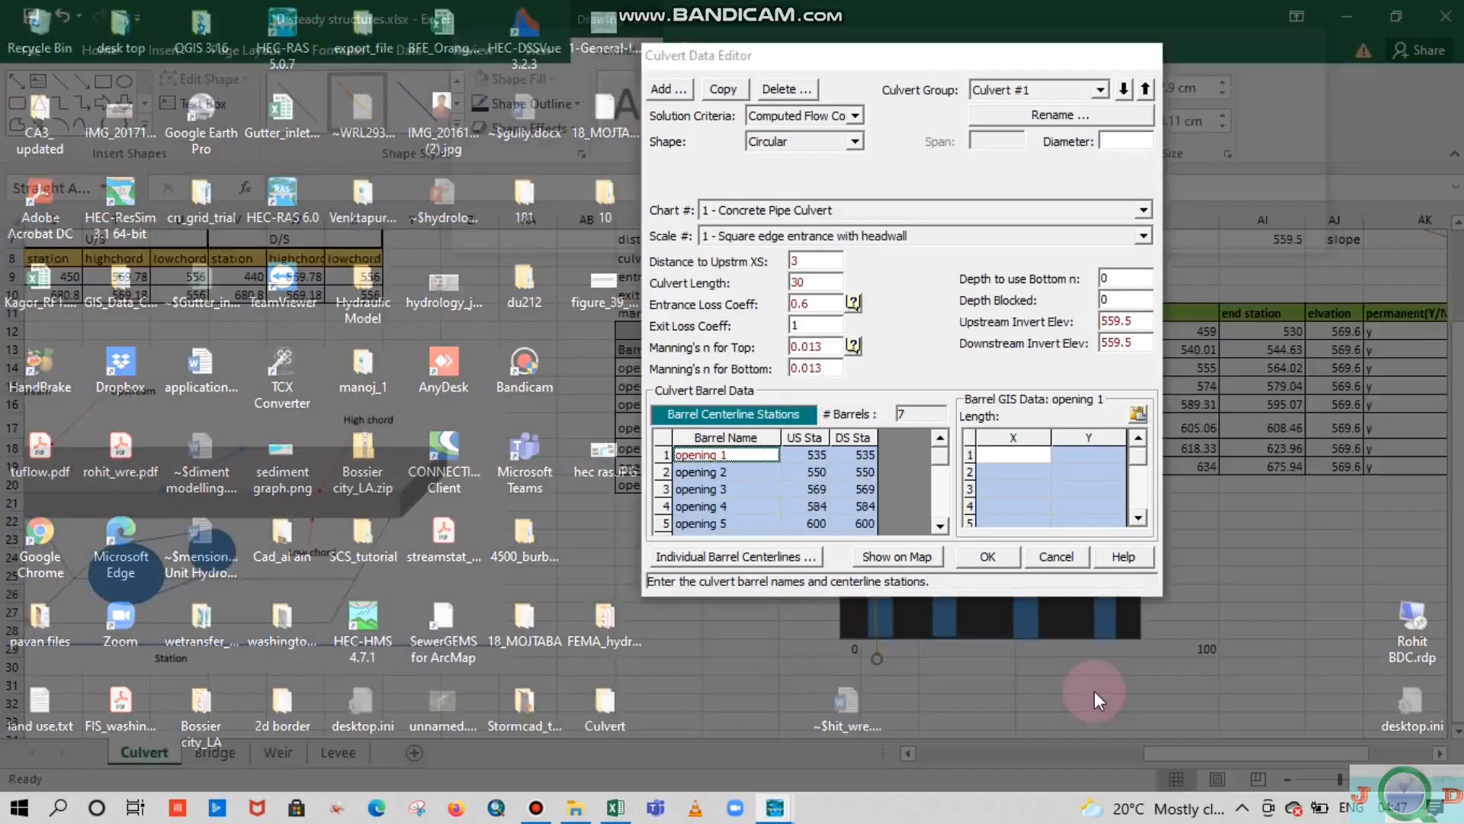
pyautogui.click(1095, 691)
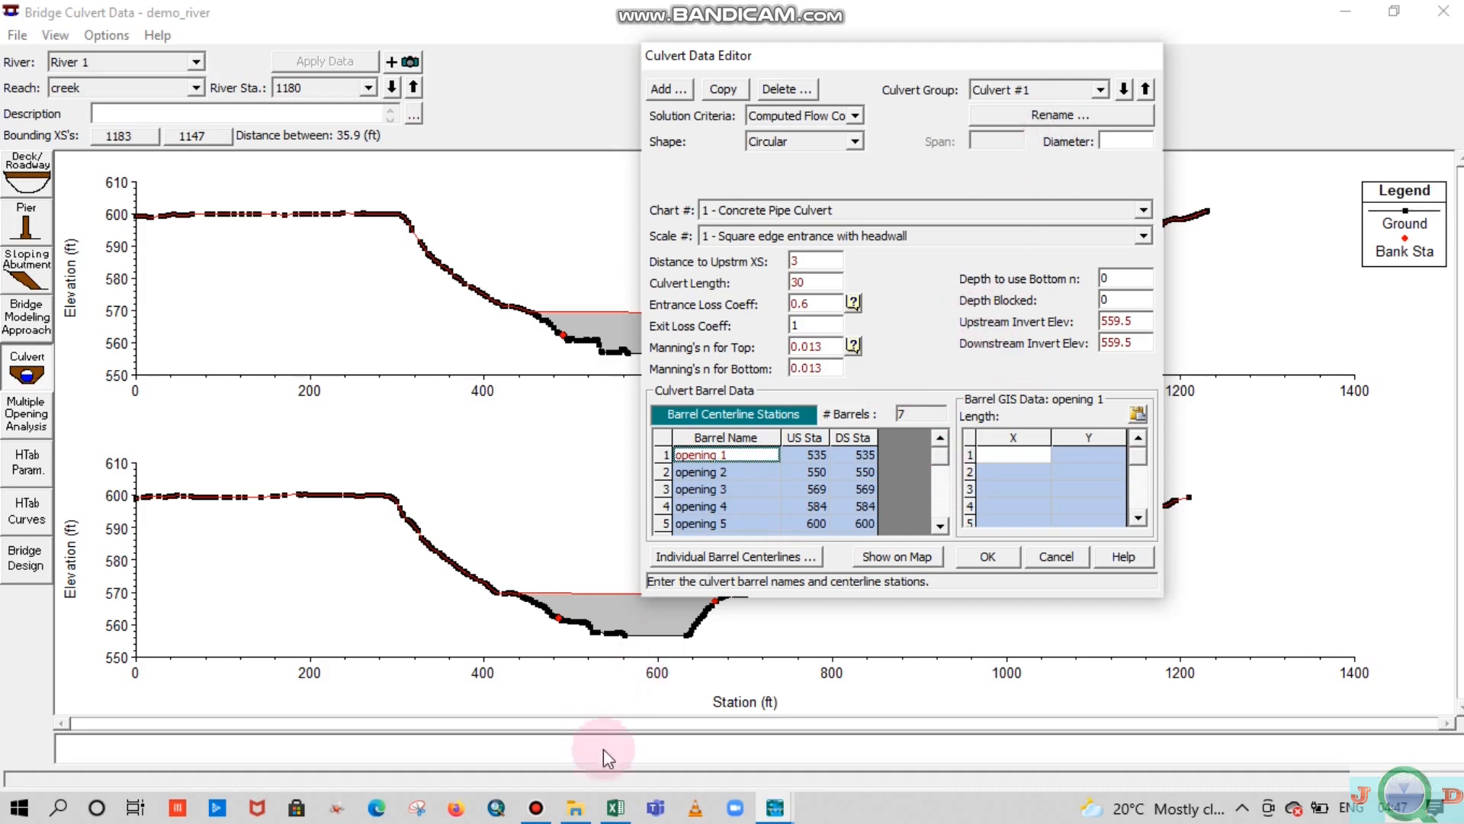
pyautogui.moveTo(616, 806)
pyautogui.click(638, 725)
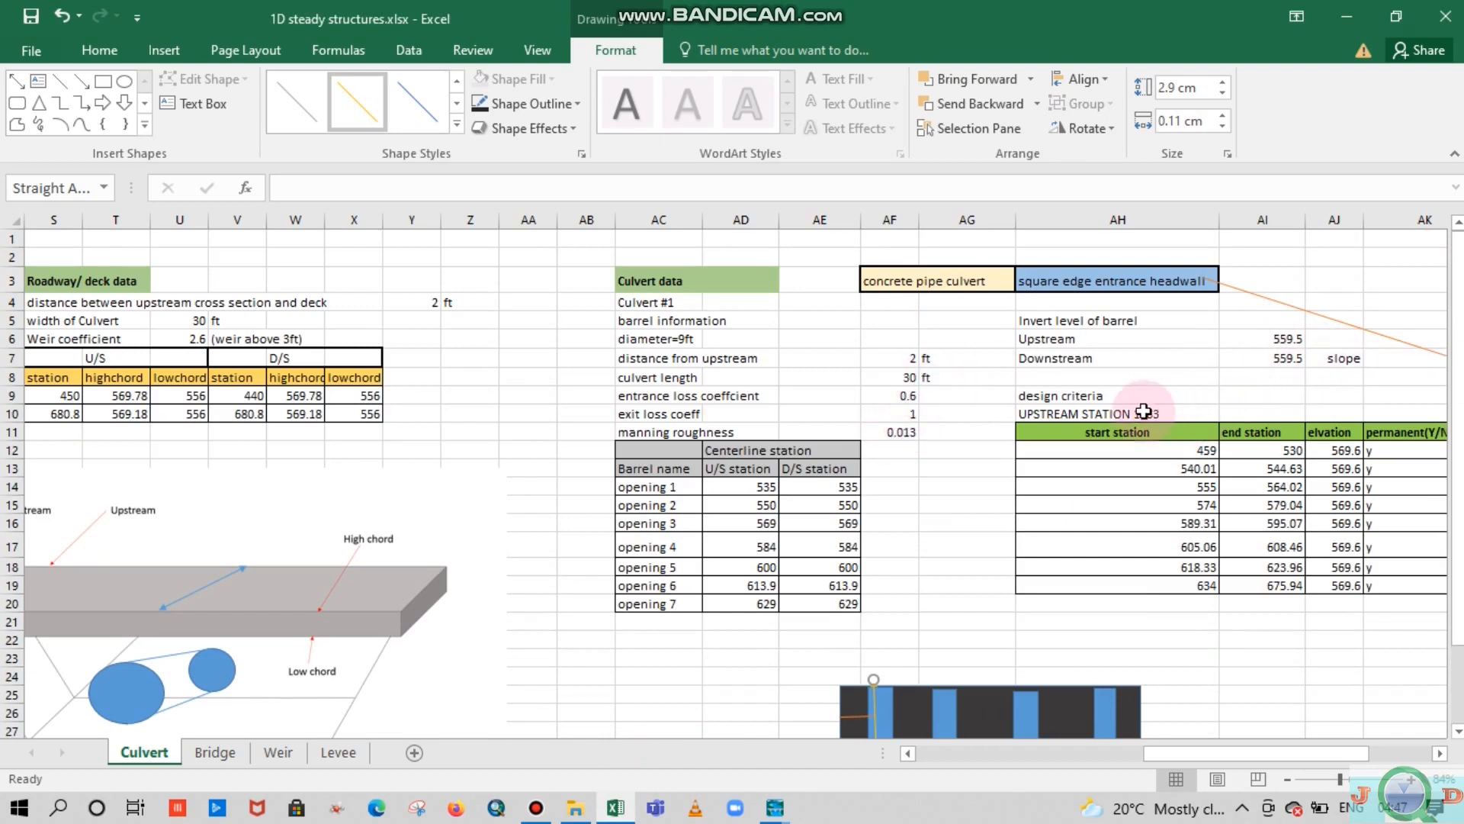
pyautogui.click(900, 358)
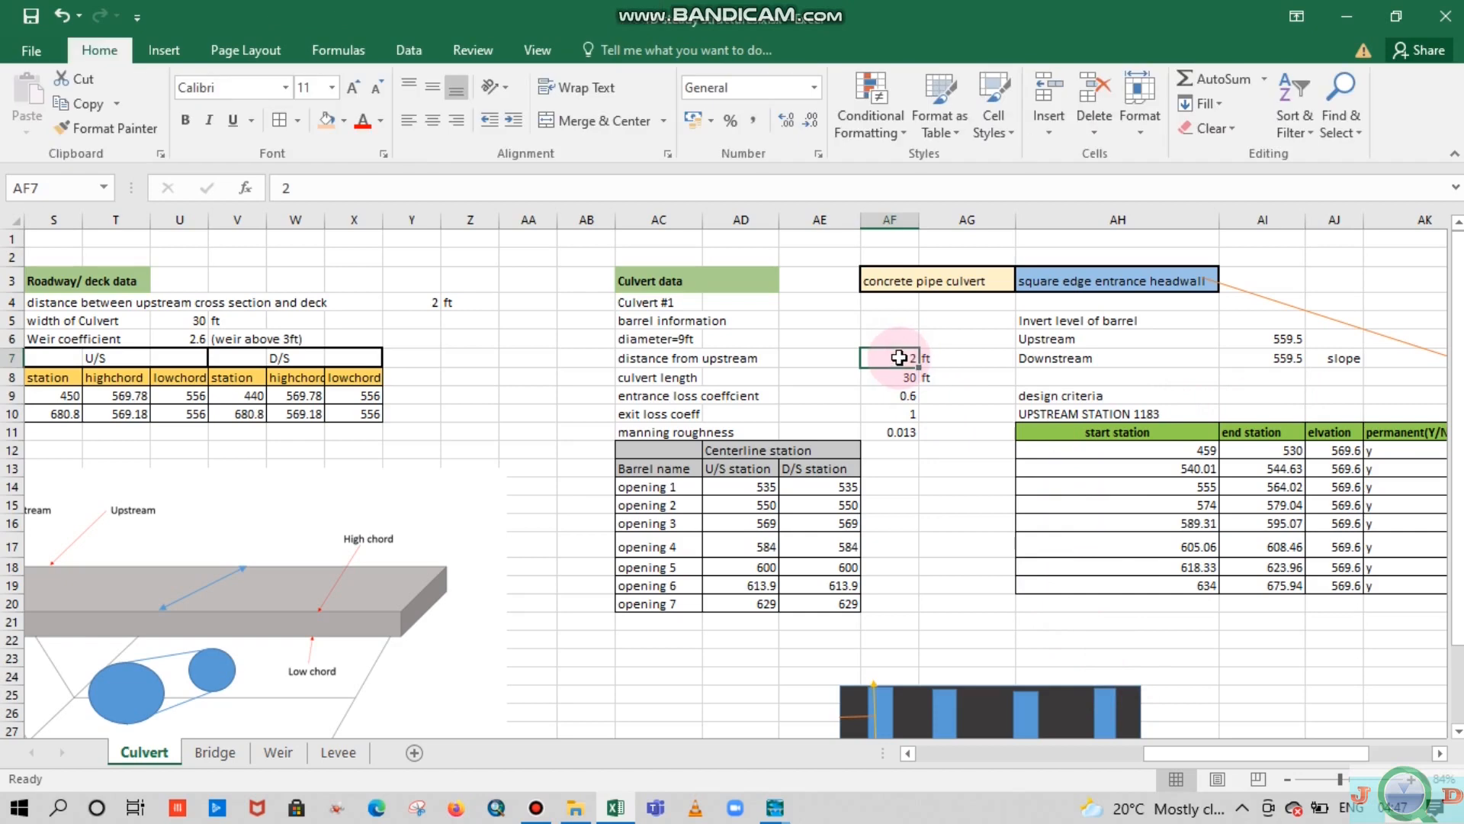
pyautogui.hotkey('ctrl', 'c')
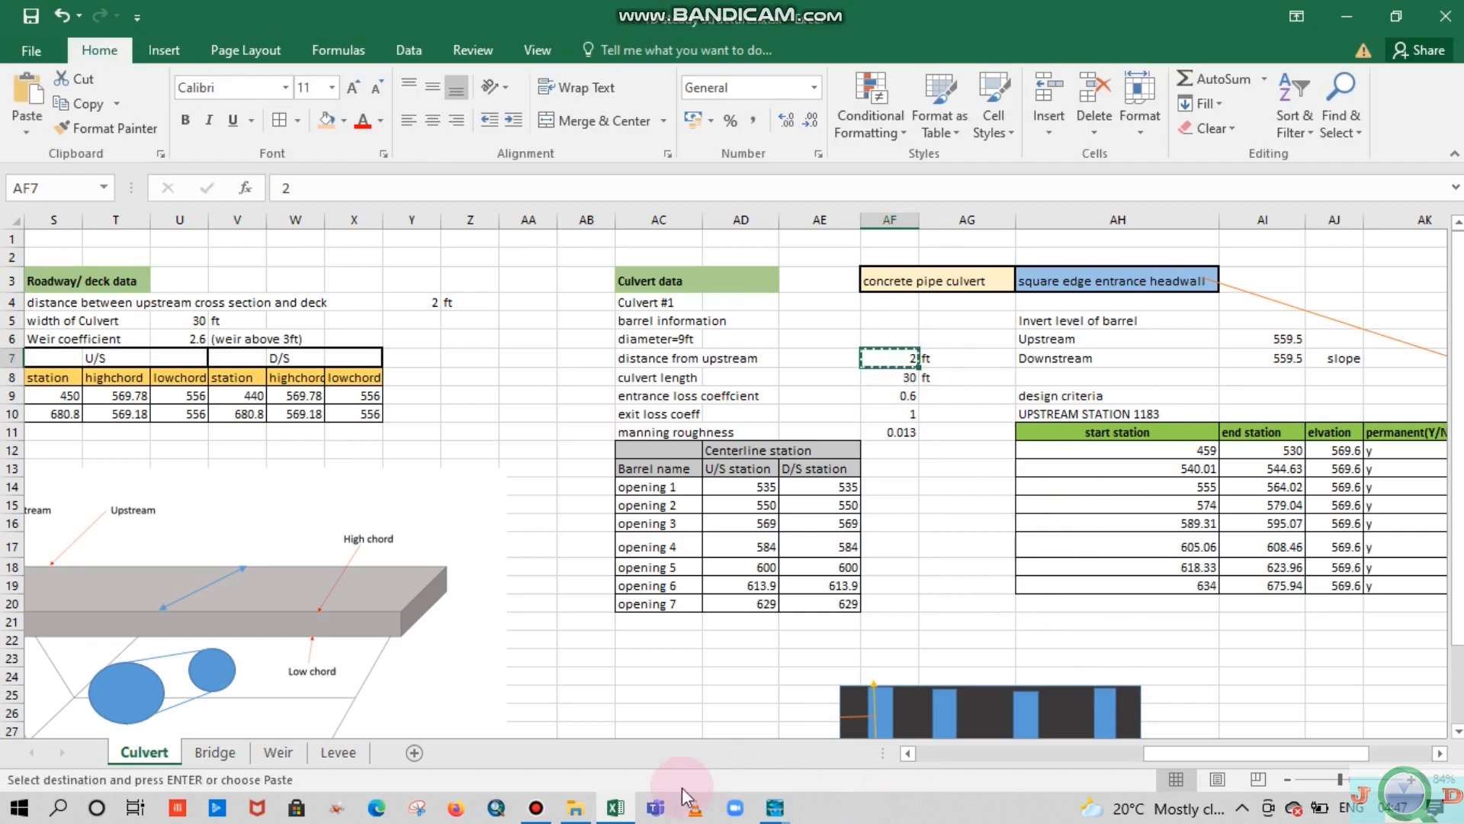
pyautogui.moveTo(738, 810)
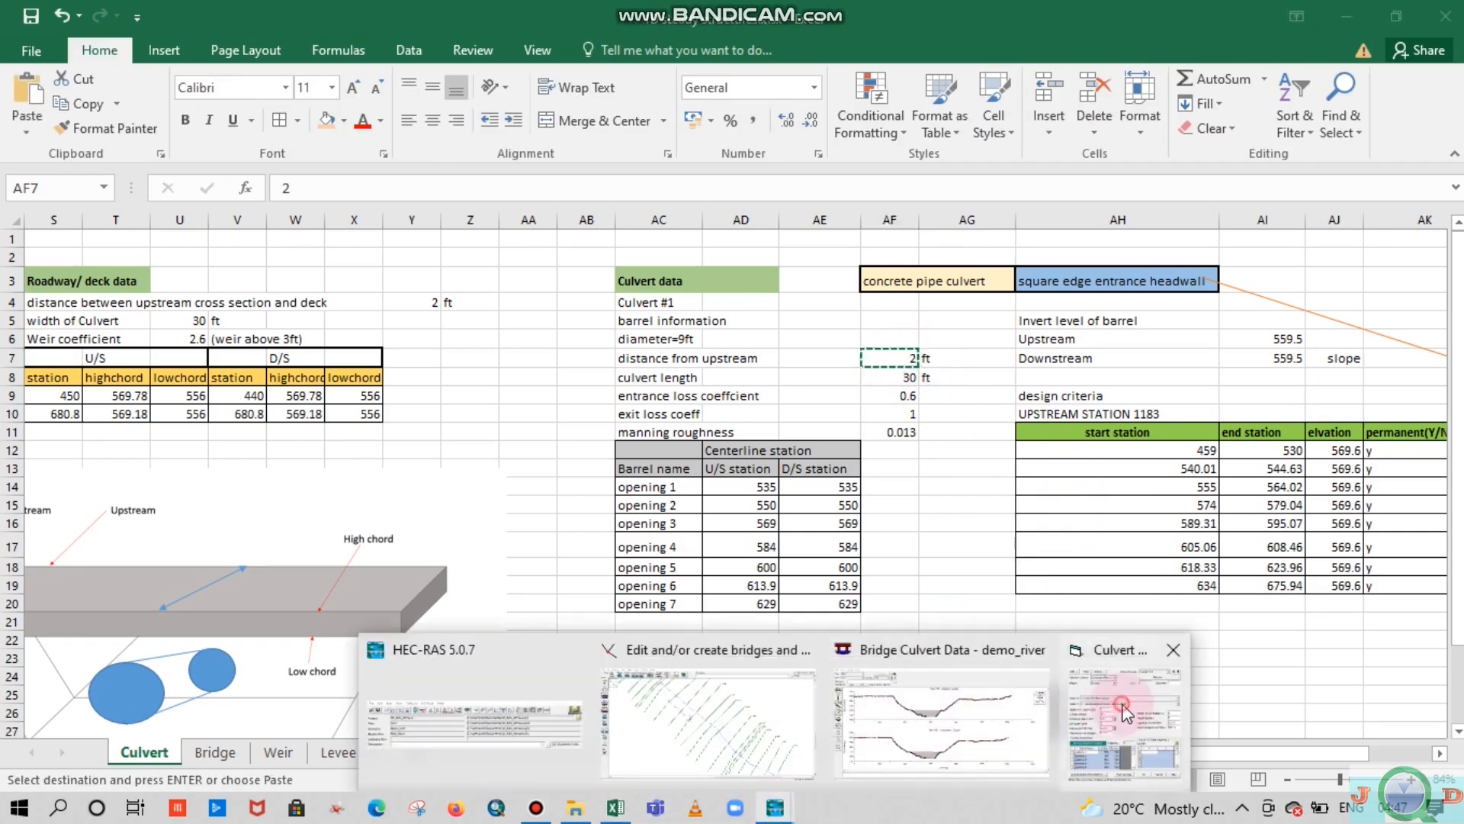
pyautogui.click(1128, 751)
pyautogui.click(1115, 138)
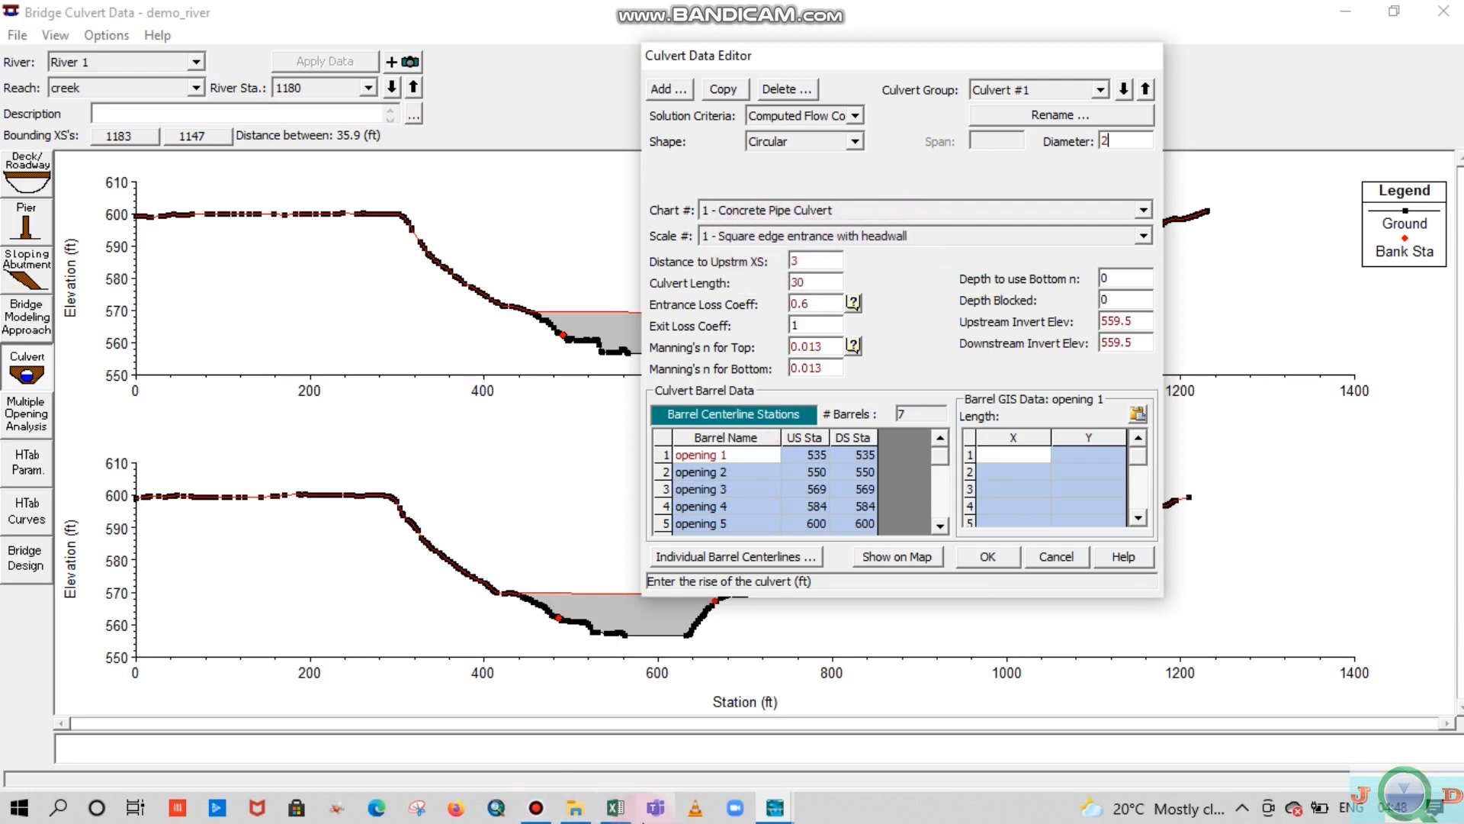
# Switch to the Excel workbook and examine the top-view sketch of the square edge entrance headwall
pyautogui.moveTo(616, 816)
pyautogui.click(672, 686)
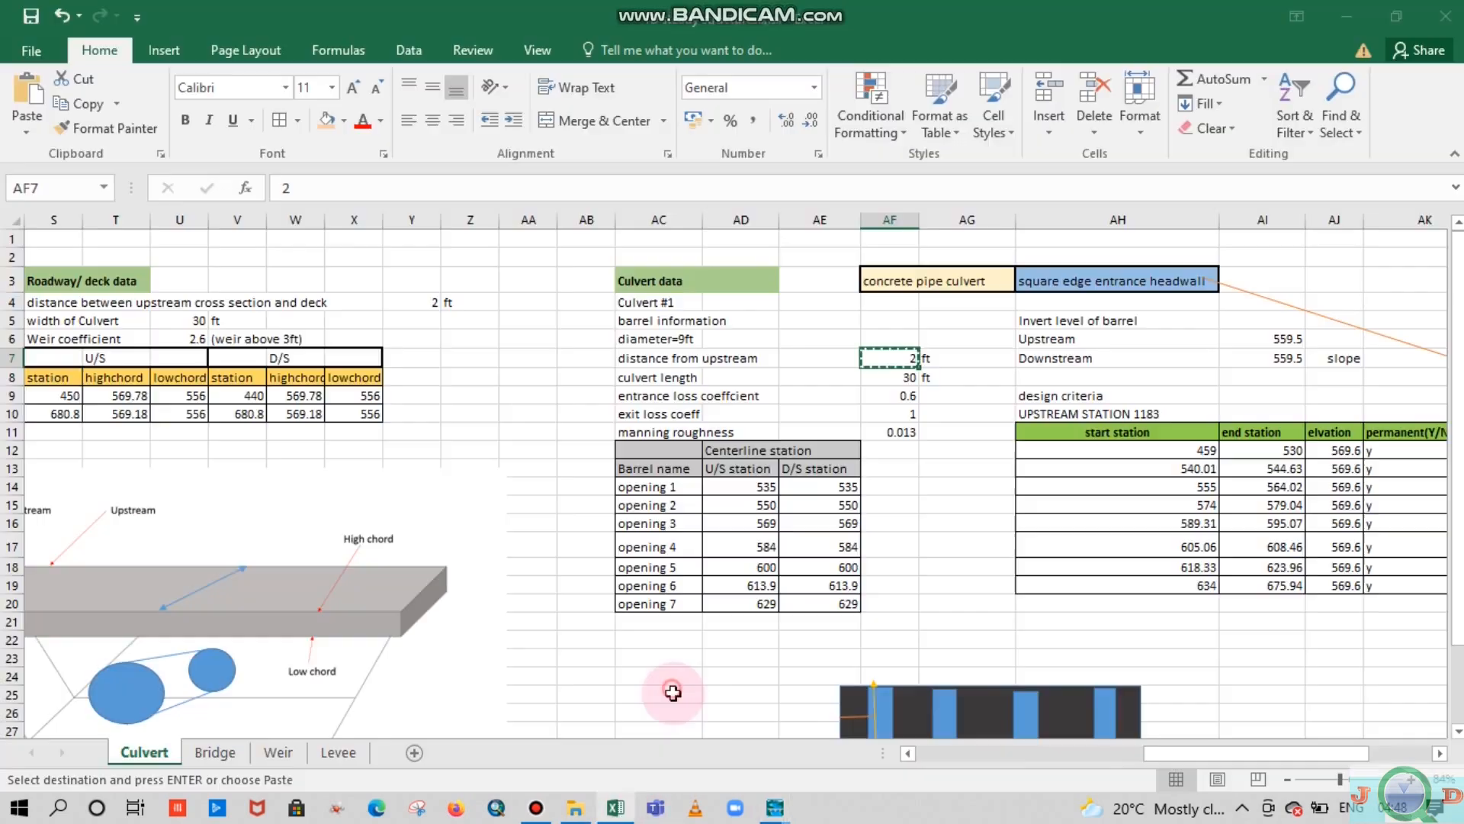
pyautogui.moveTo(1170, 760); pyautogui.dragTo(1232, 759)
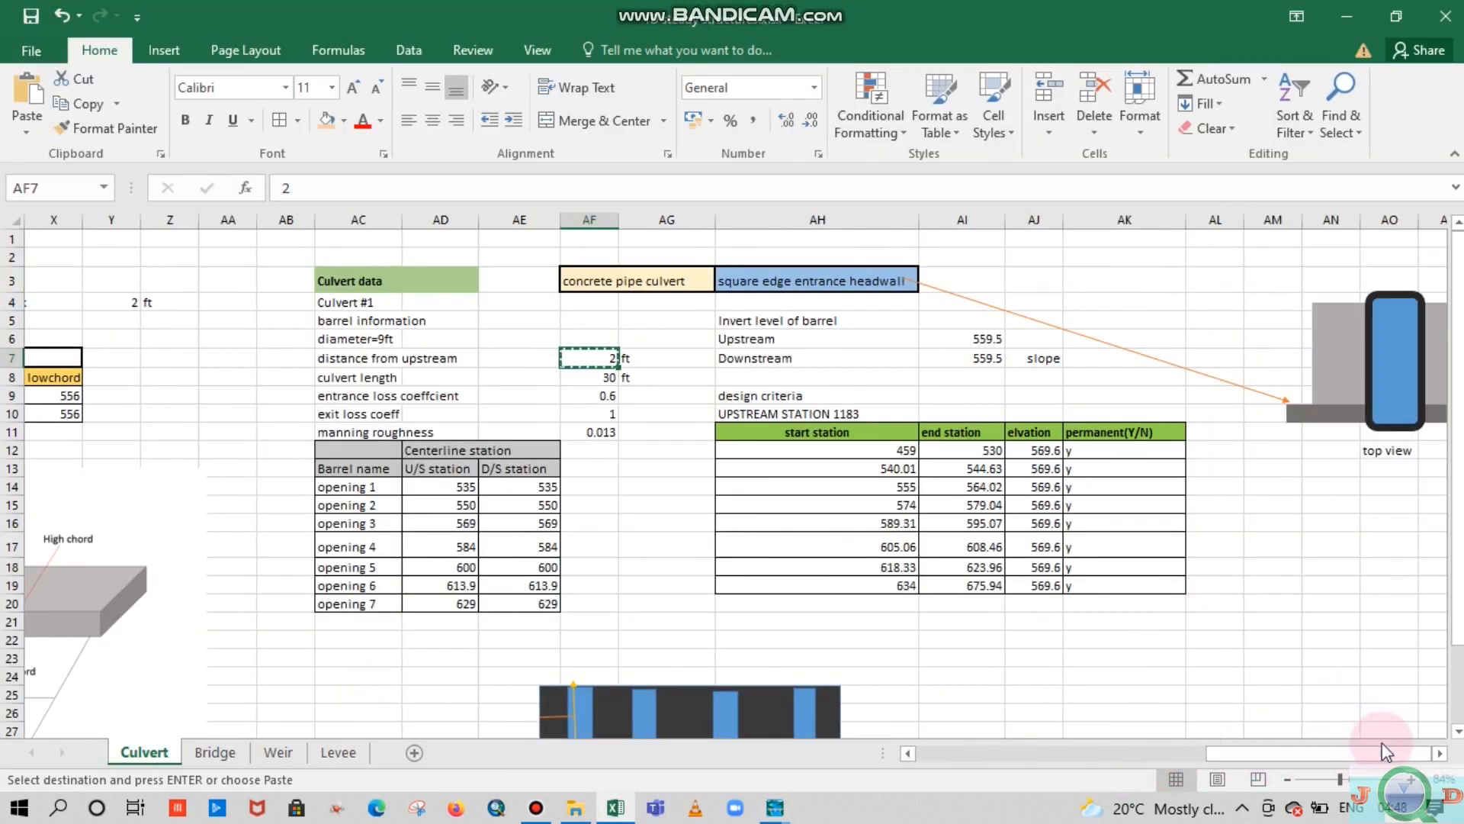
pyautogui.click(1439, 753)
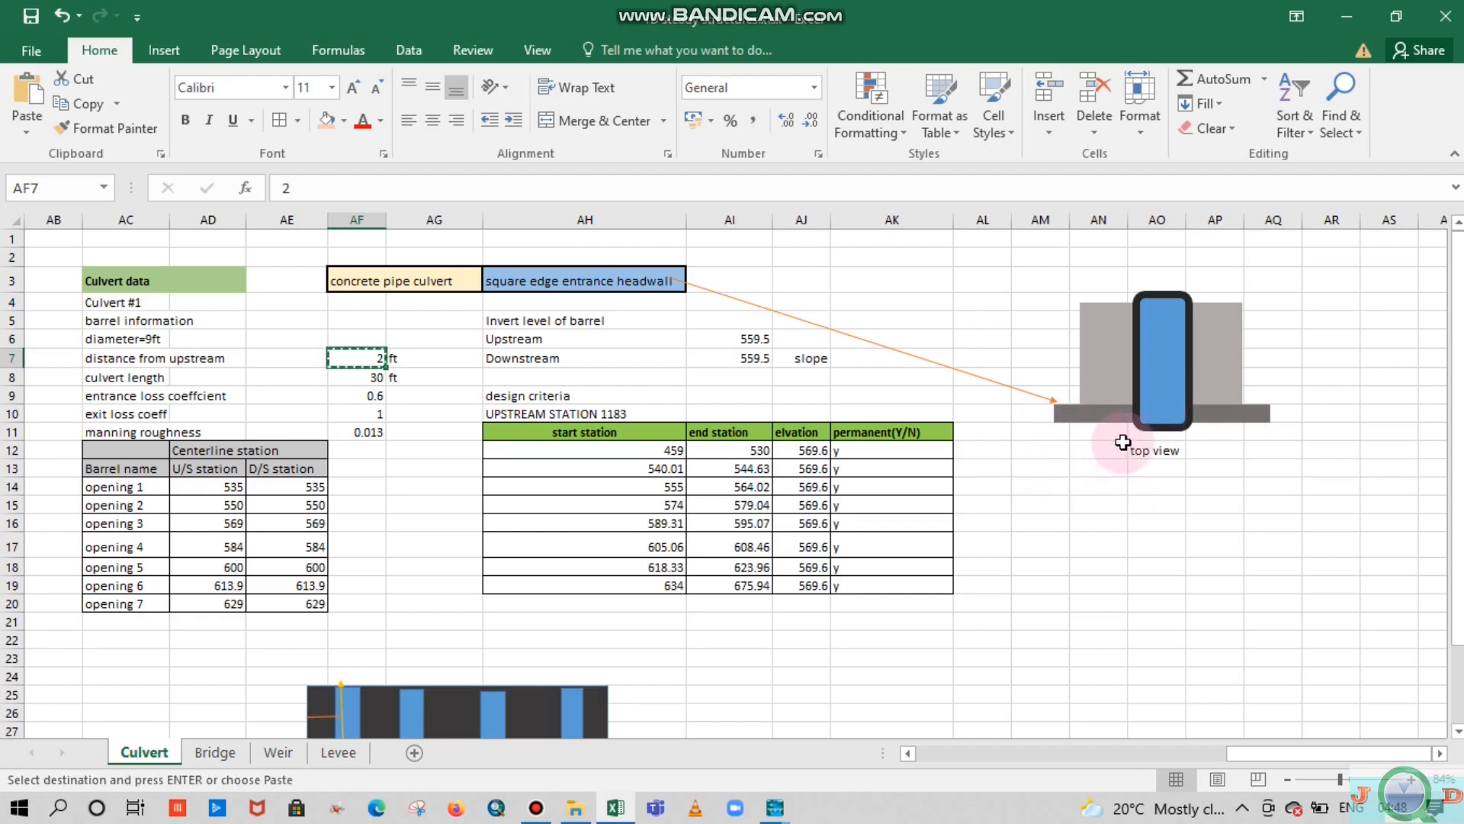
# Return to the HEC-RAS Culvert Data Editor, reposition it over the cross-section plots, and review the solution criteria setting
pyautogui.moveTo(774, 807)
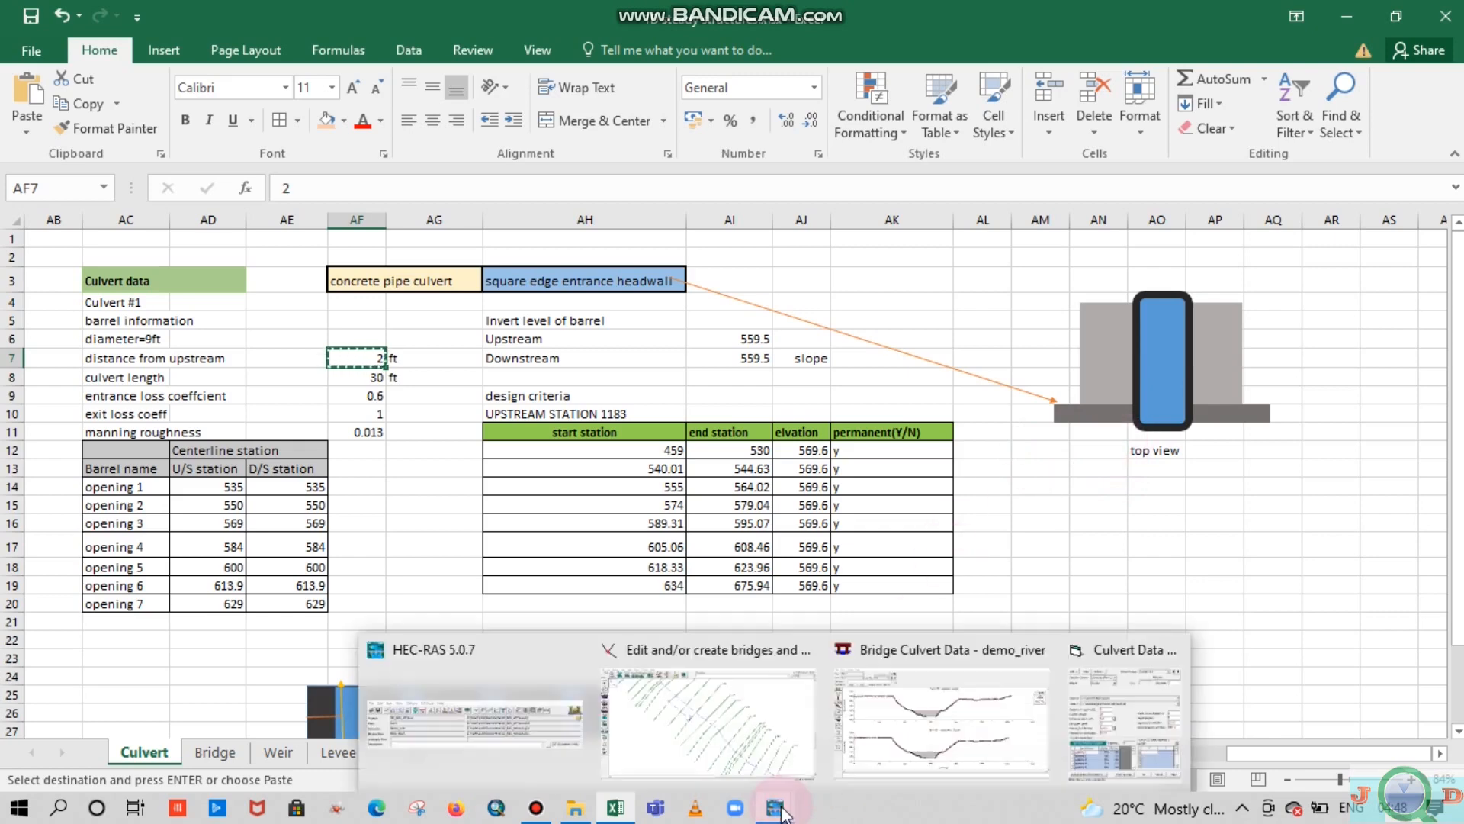
pyautogui.click(1129, 690)
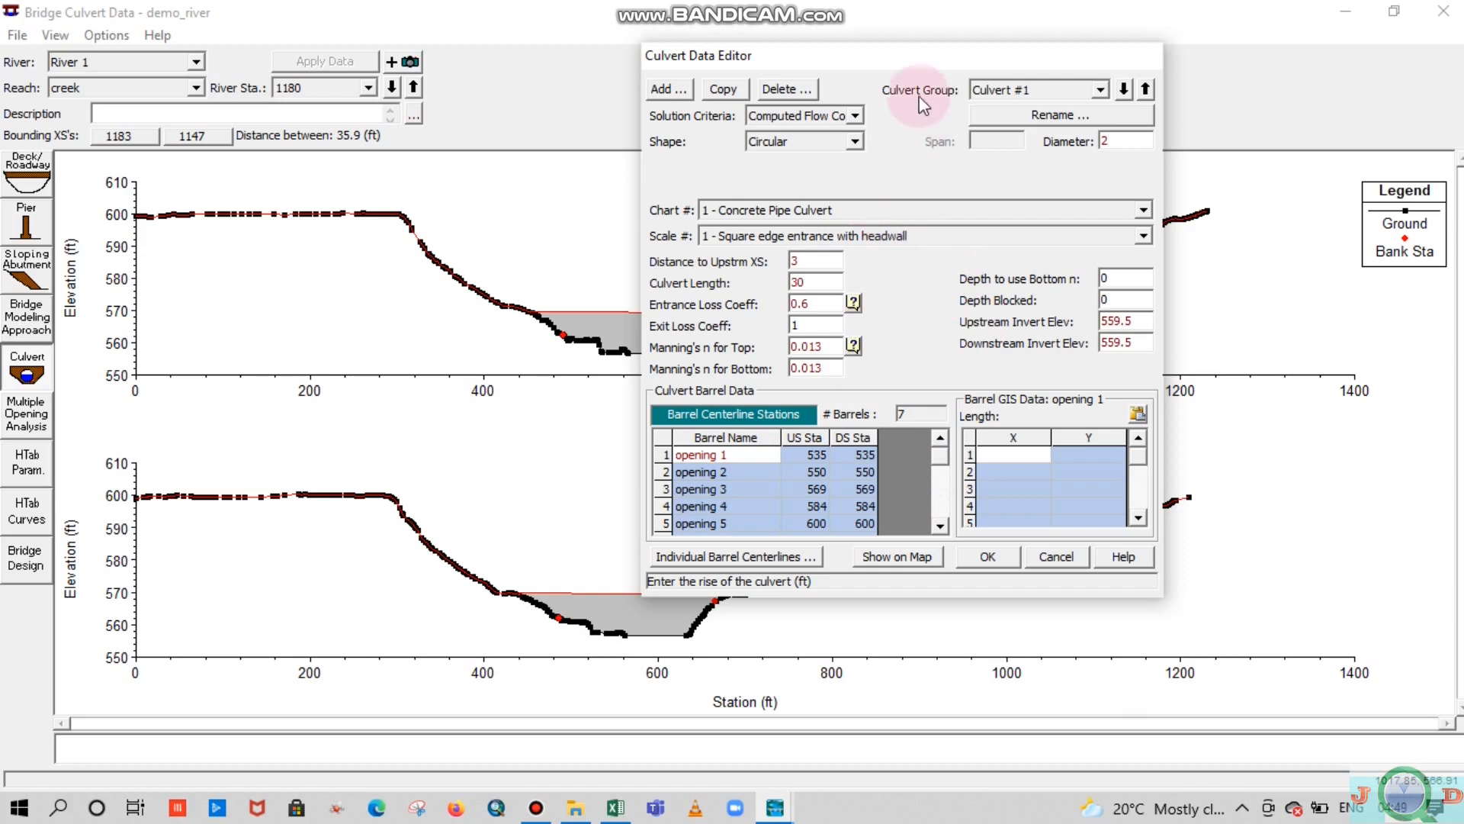
pyautogui.moveTo(931, 56); pyautogui.dragTo(1001, 79)
pyautogui.click(879, 284)
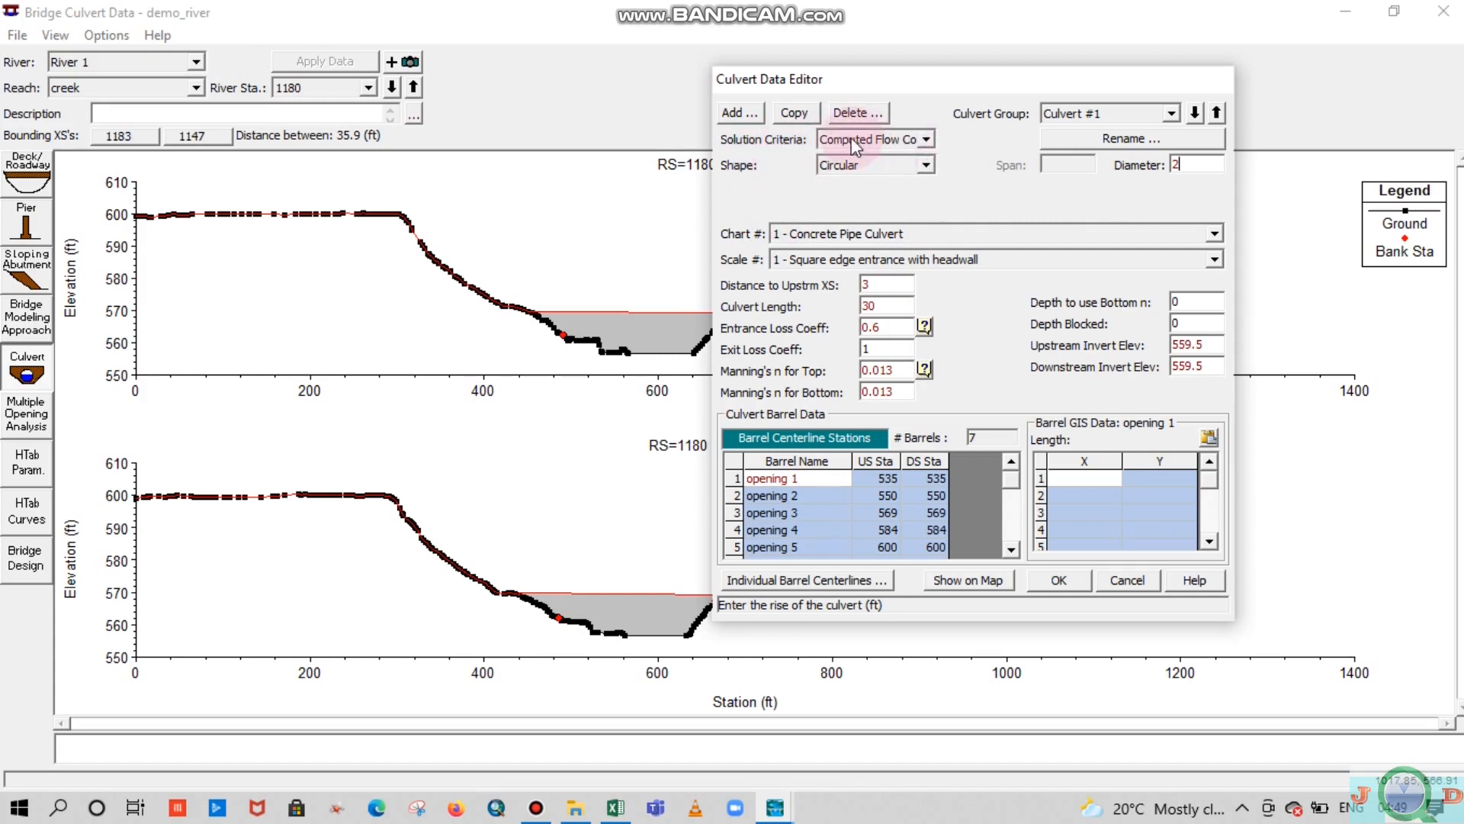
pyautogui.click(900, 140)
pyautogui.click(897, 137)
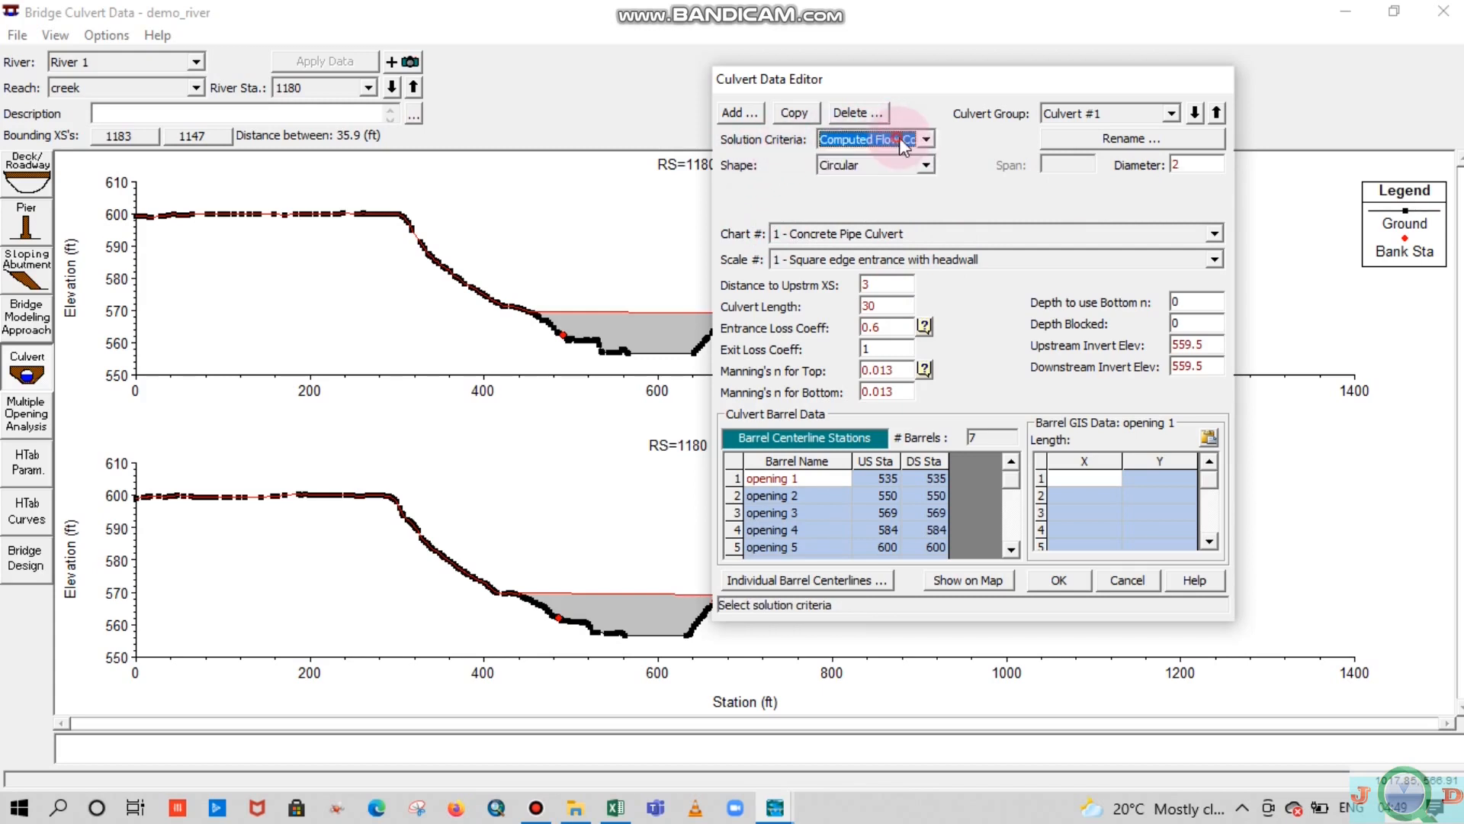
pyautogui.click(900, 139)
pyautogui.click(900, 139)
pyautogui.moveTo(984, 81); pyautogui.dragTo(854, 69)
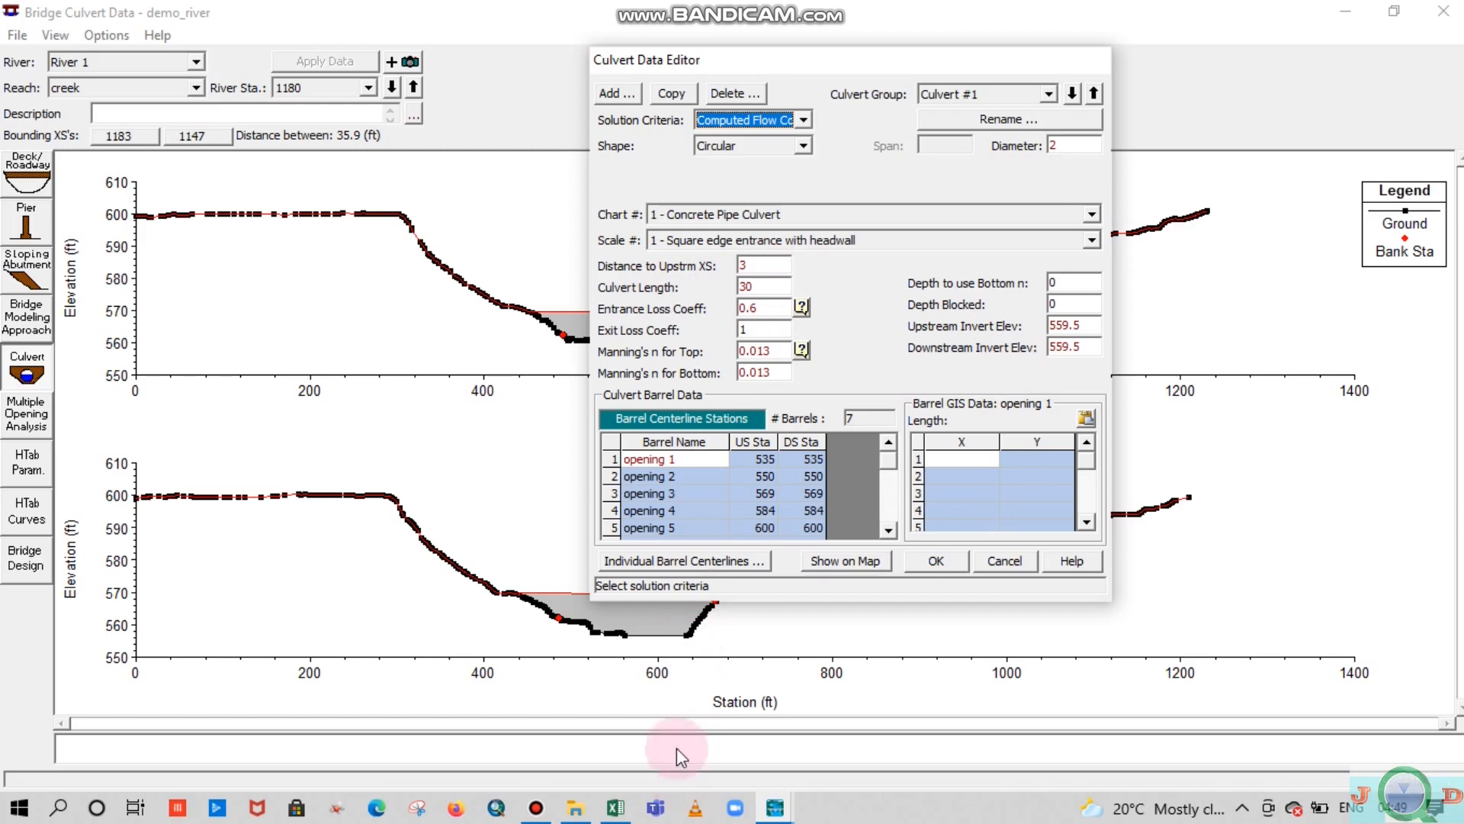
# Switch to the Excel workbook and look at the barrel invert levels and the slope entry
pyautogui.moveTo(616, 808)
pyautogui.click(677, 721)
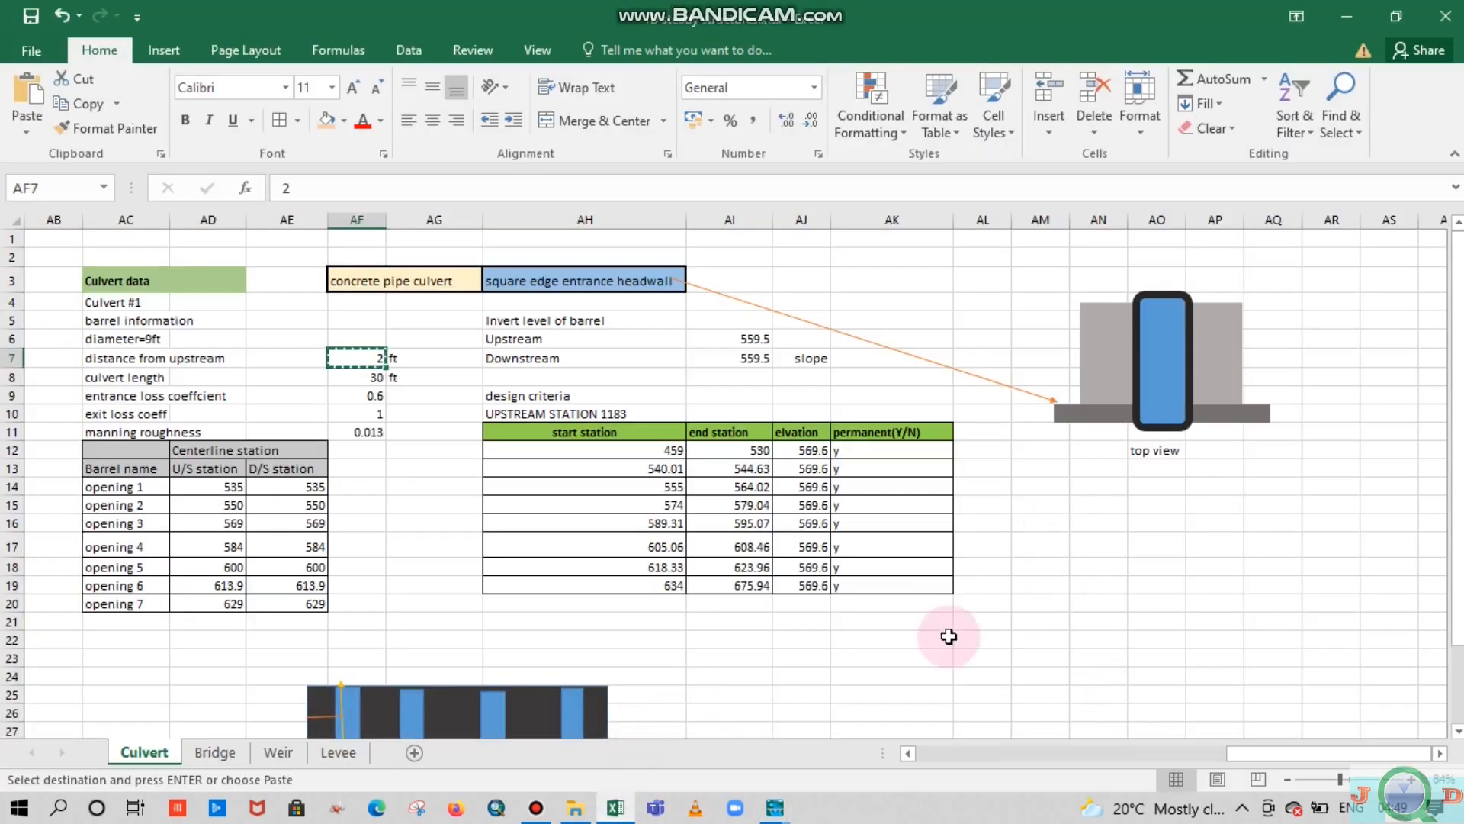
pyautogui.moveTo(1246, 752); pyautogui.dragTo(1230, 749)
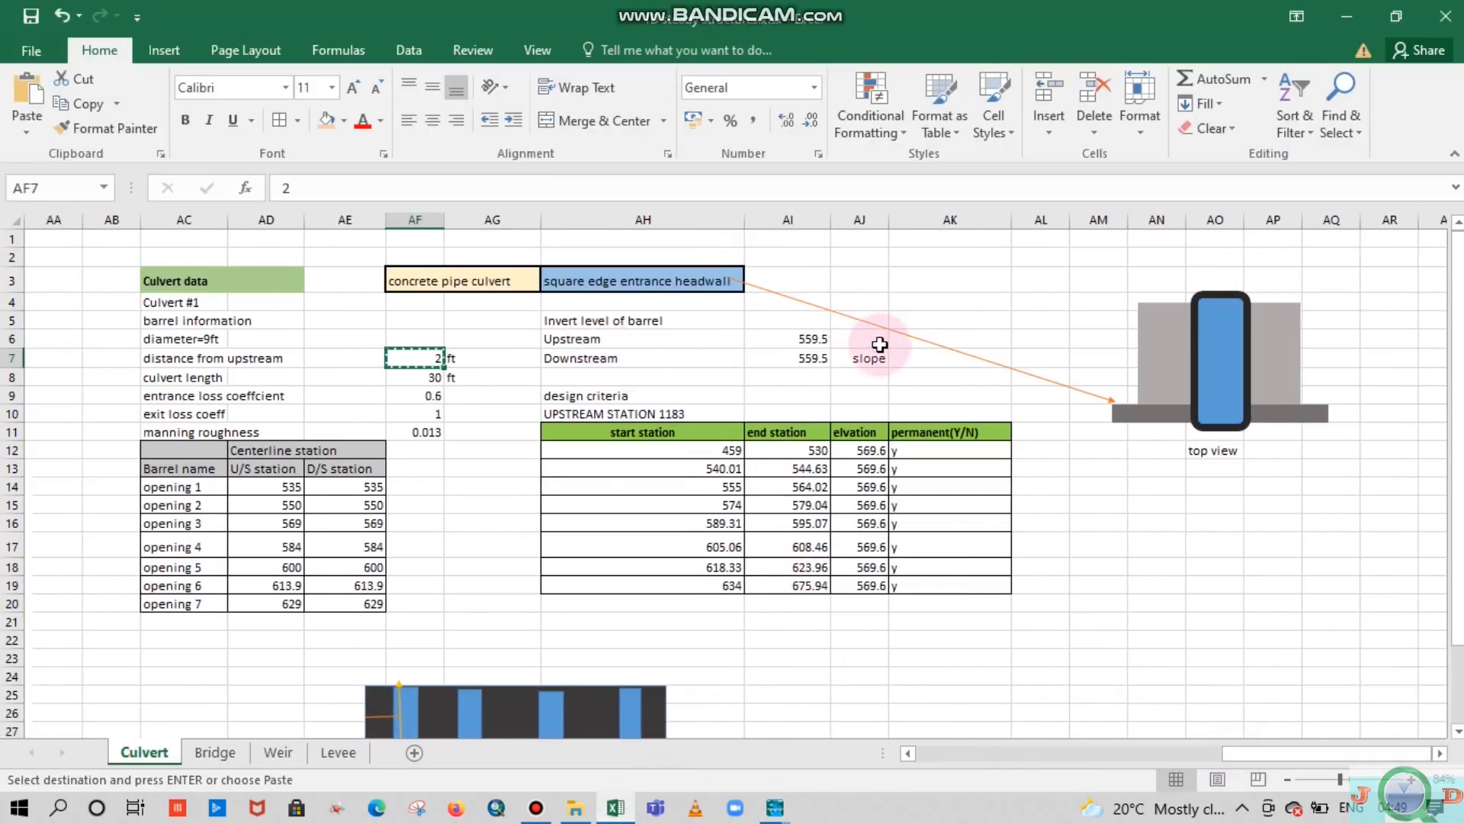
pyautogui.click(925, 358)
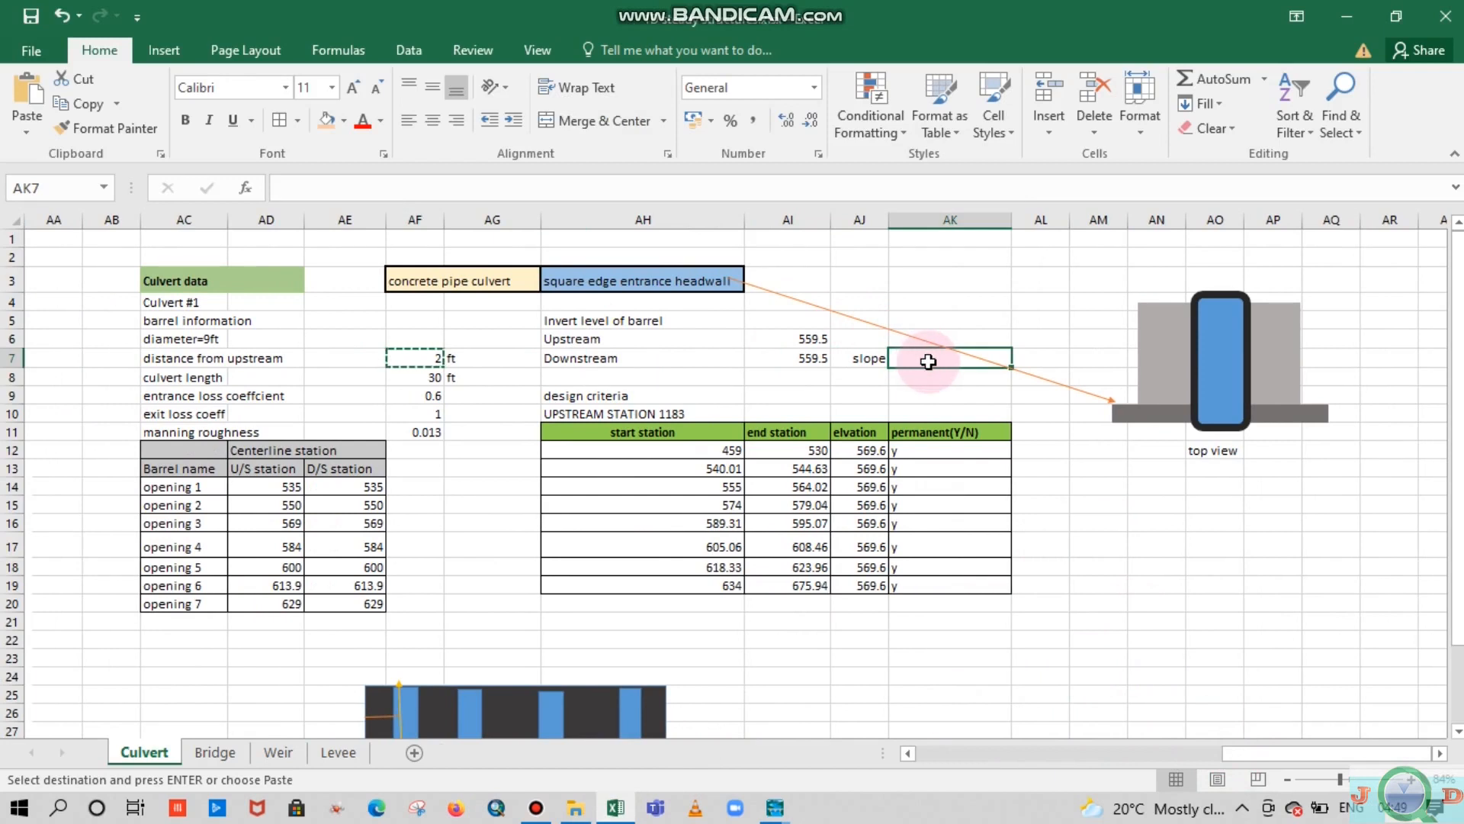
pyautogui.write('=(')
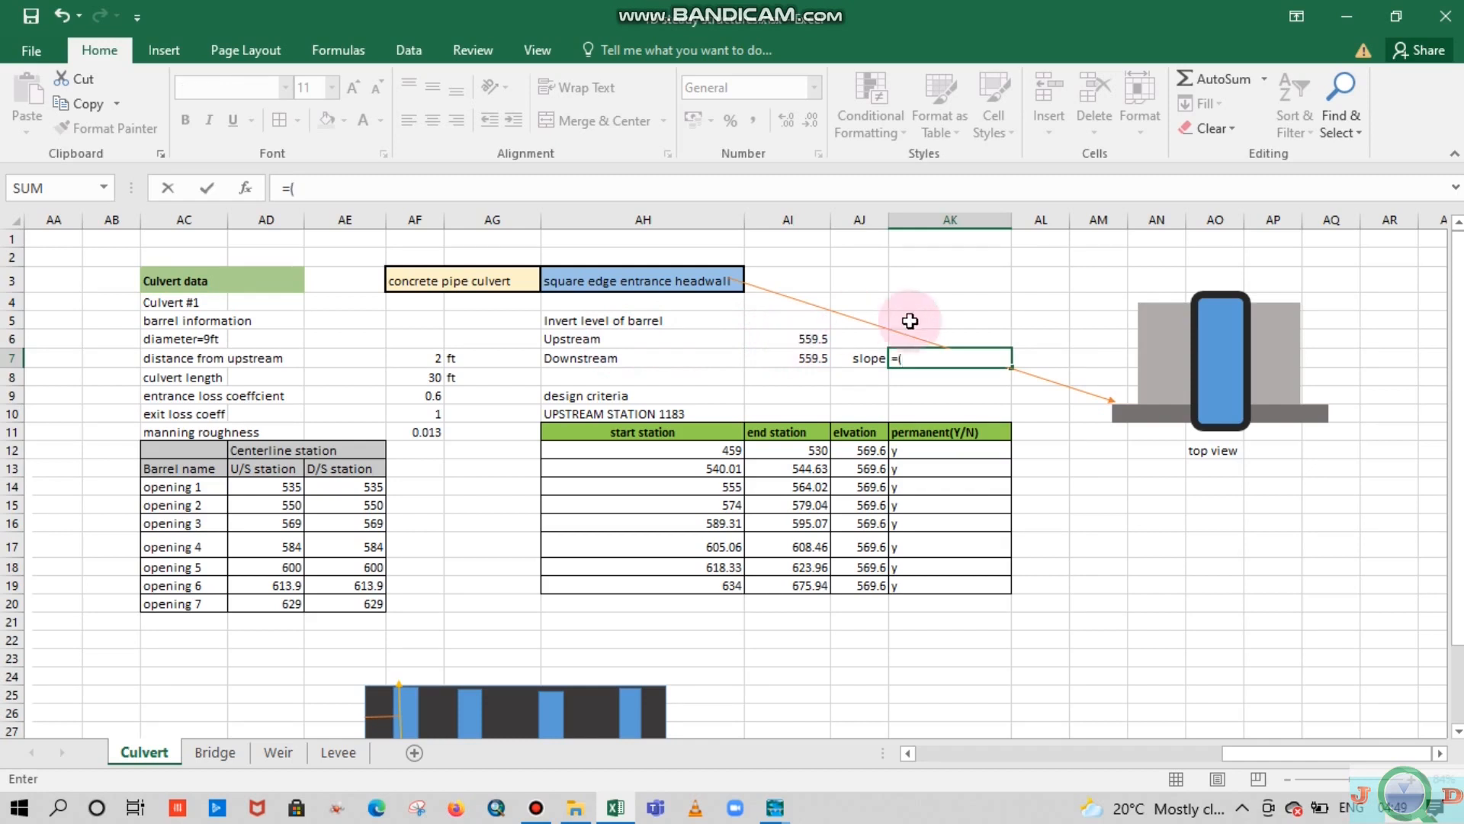
pyautogui.click(810, 337)
pyautogui.press('Escape')
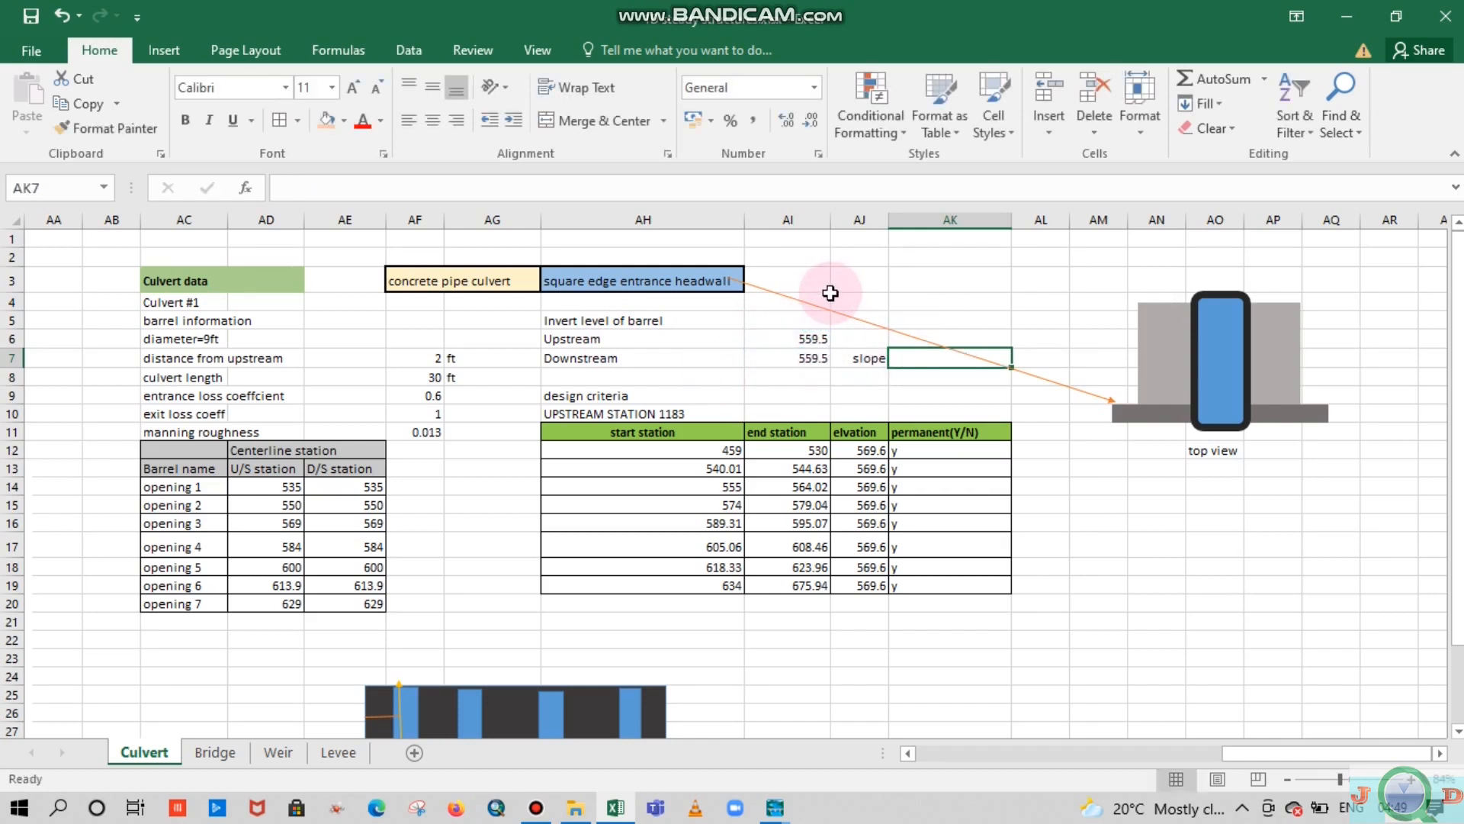
# Set the downstream invert level in AI7 to 558.98 and slightly widen column AI
pyautogui.click(812, 361)
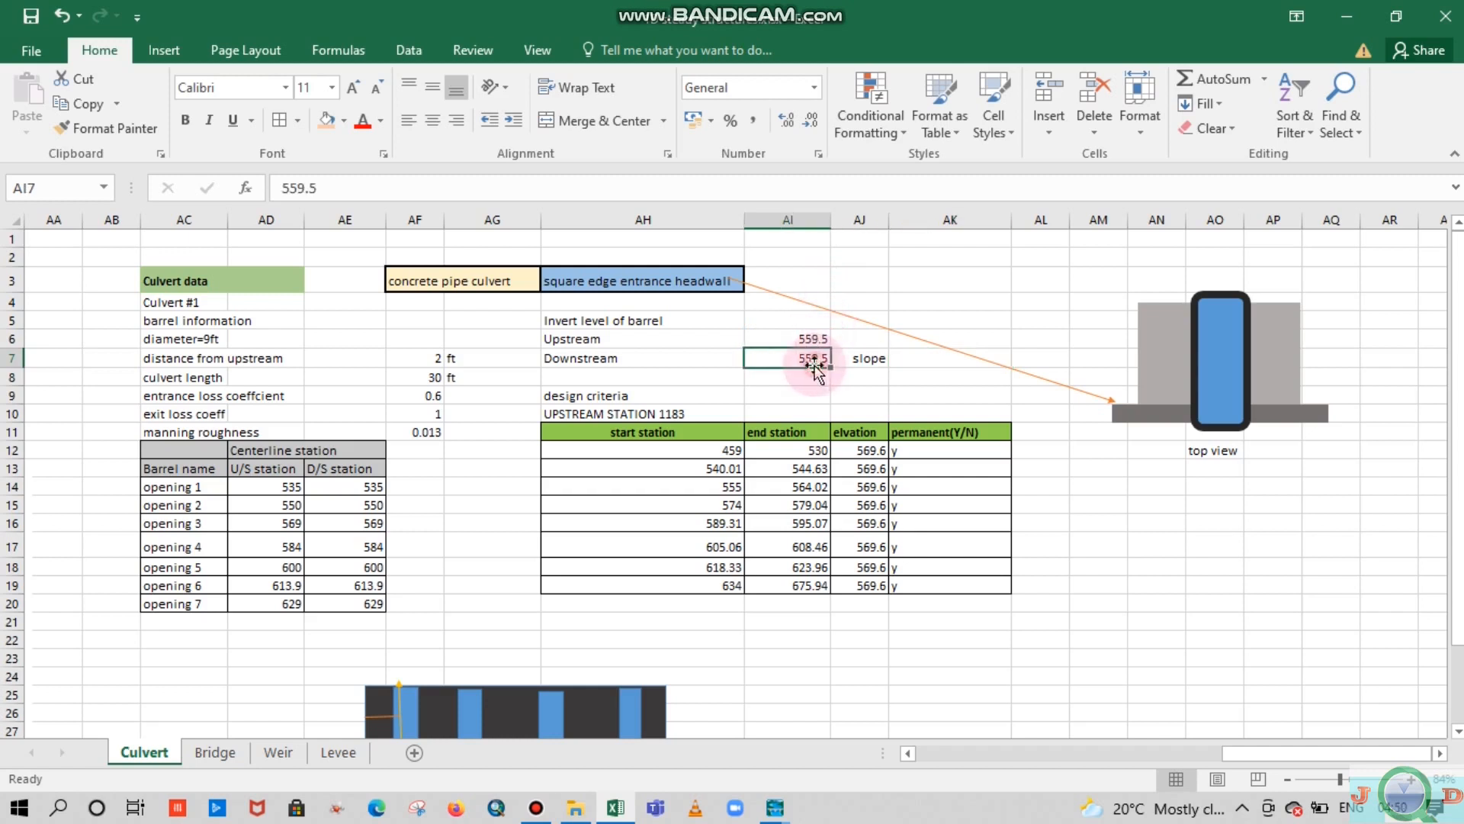
pyautogui.moveTo(827, 226); pyautogui.dragTo(849, 222)
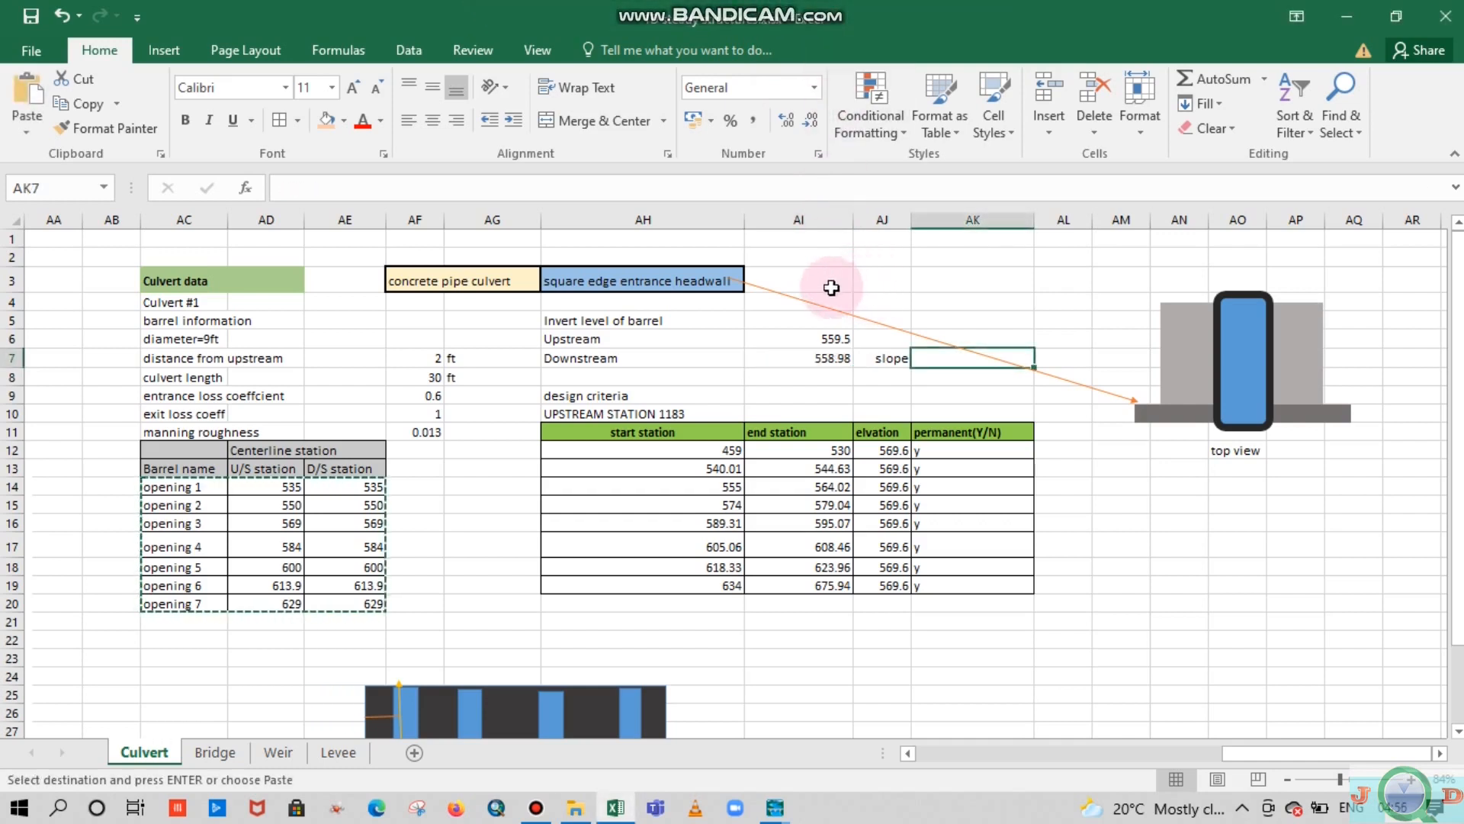
pyautogui.click(821, 355)
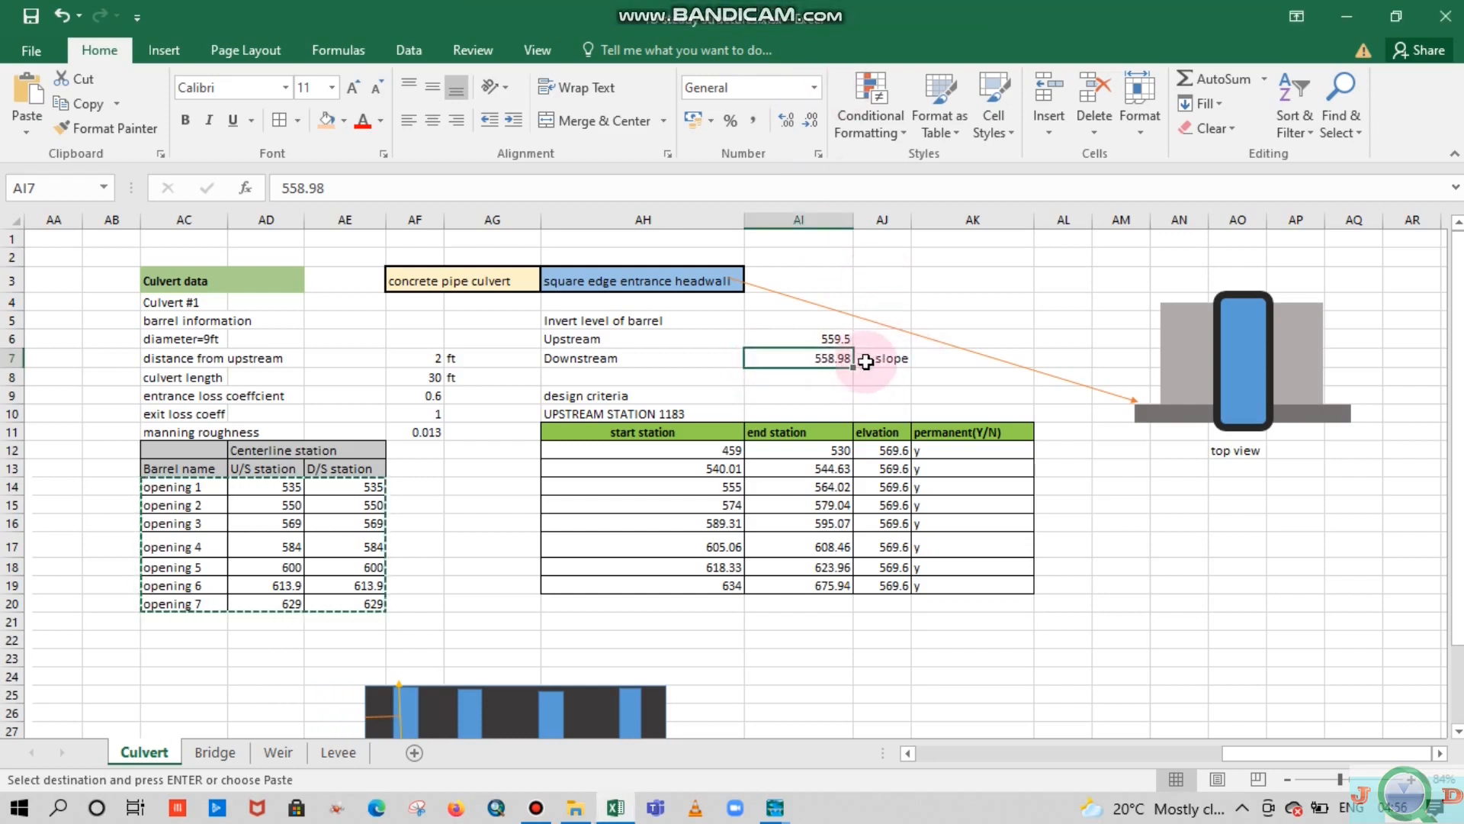
# Calculate the slope in AK7 as the invert level difference over the culvert length with =(AI6-AI7)/AF8
pyautogui.click(927, 359)
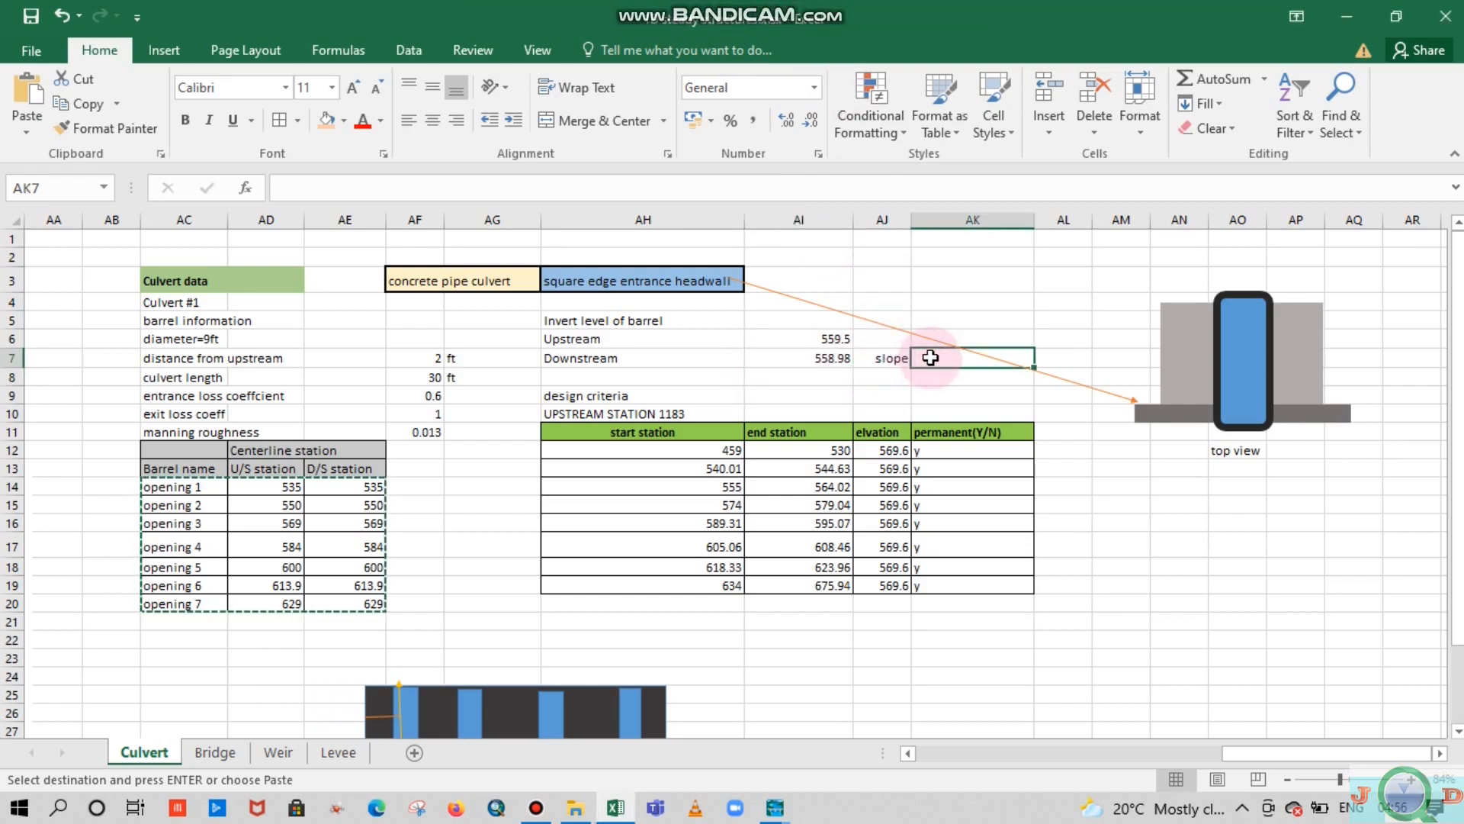
pyautogui.write('=')
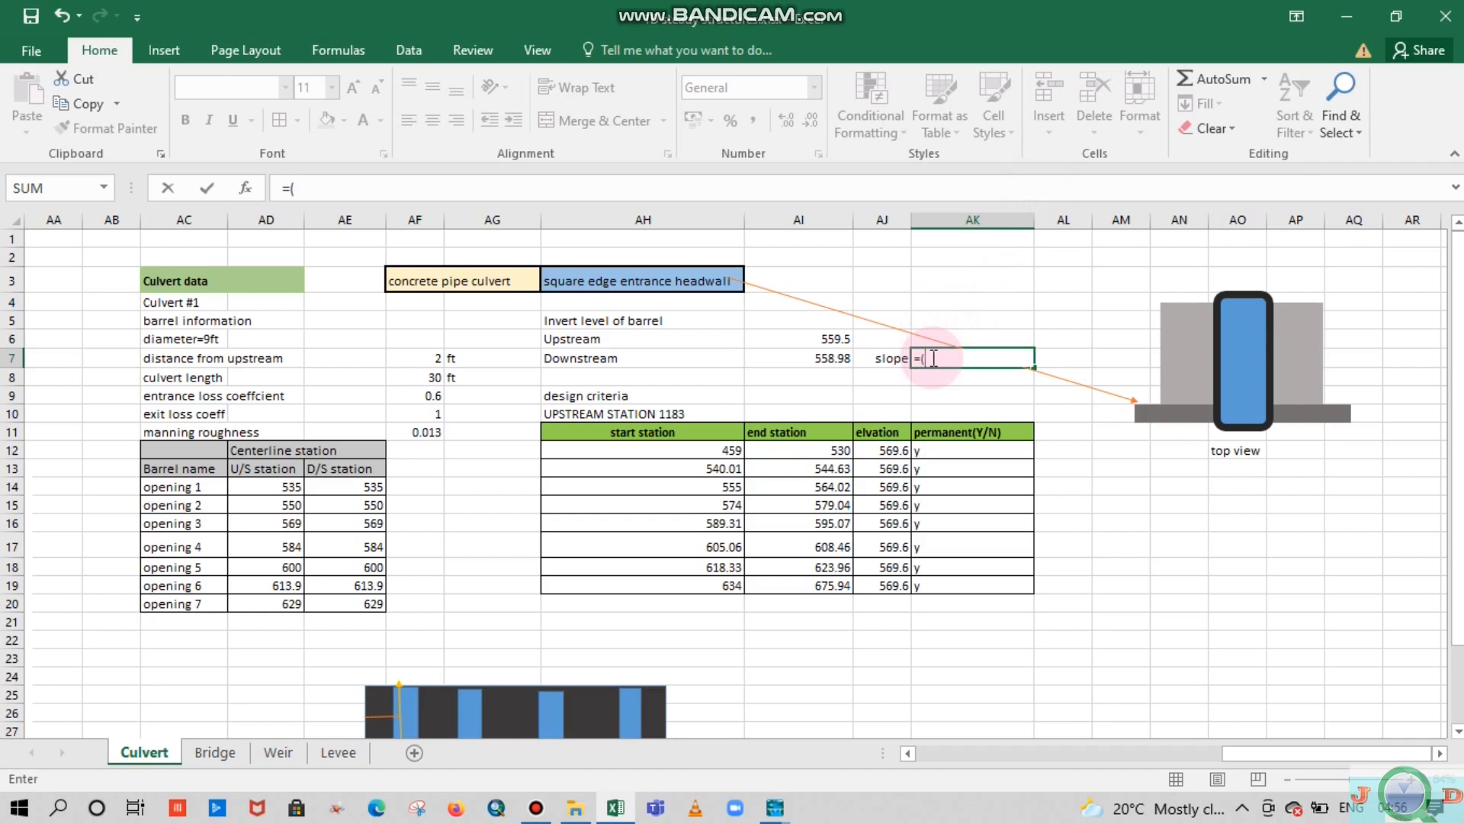
pyautogui.write('(')
pyautogui.click(835, 338)
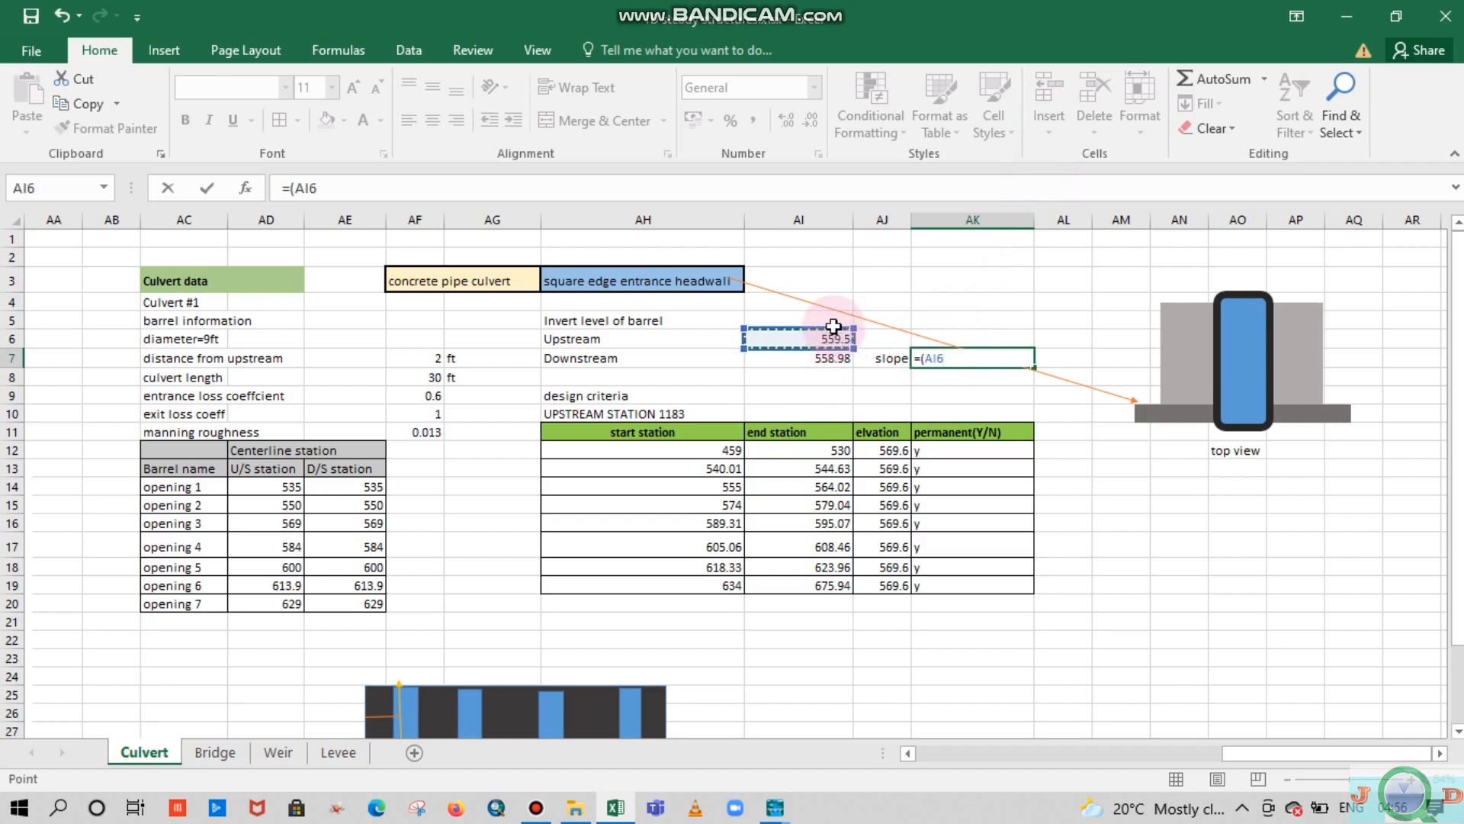
pyautogui.write('-')
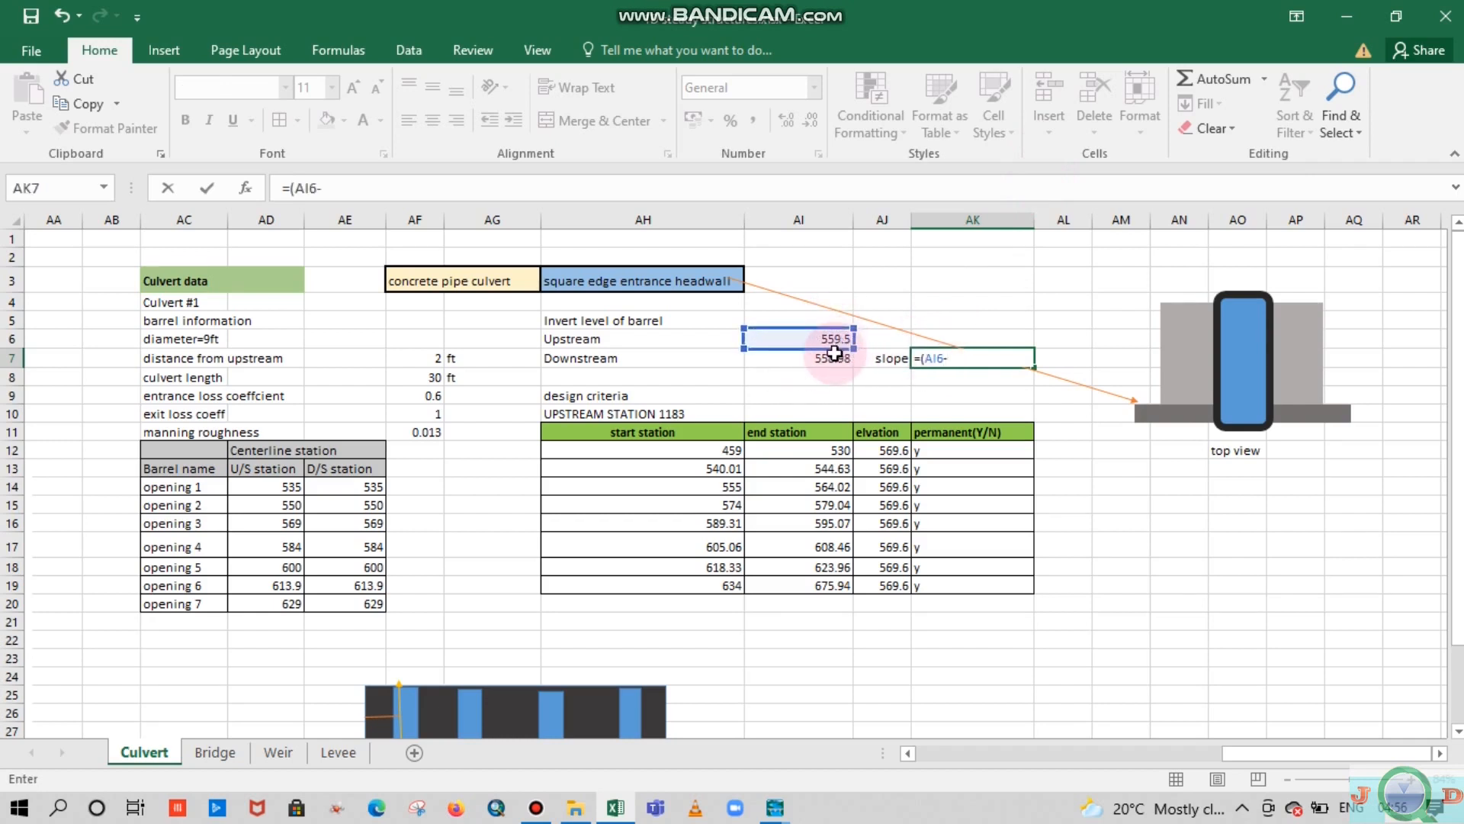
pyautogui.click(834, 356)
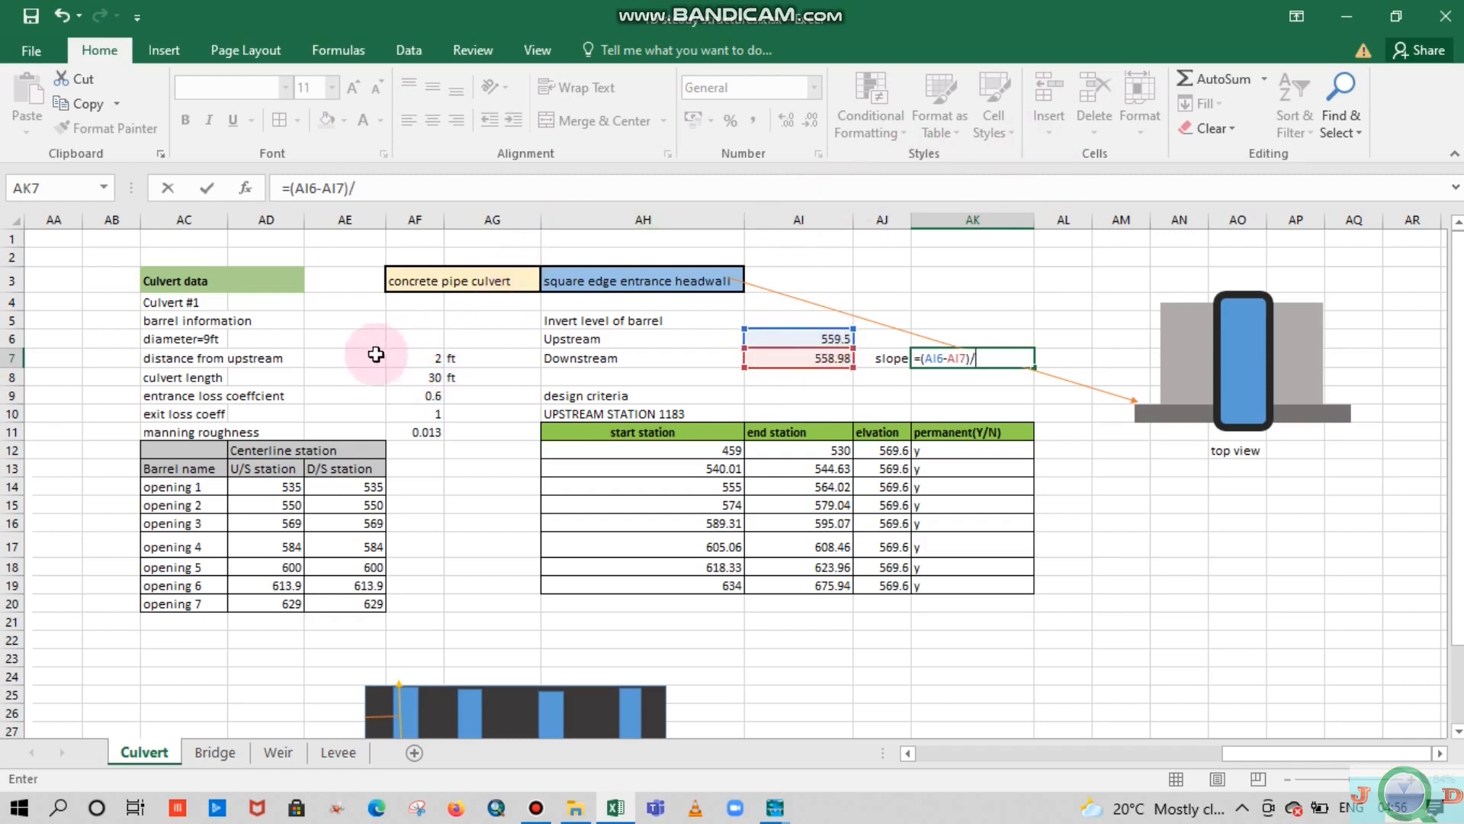
pyautogui.click(422, 377)
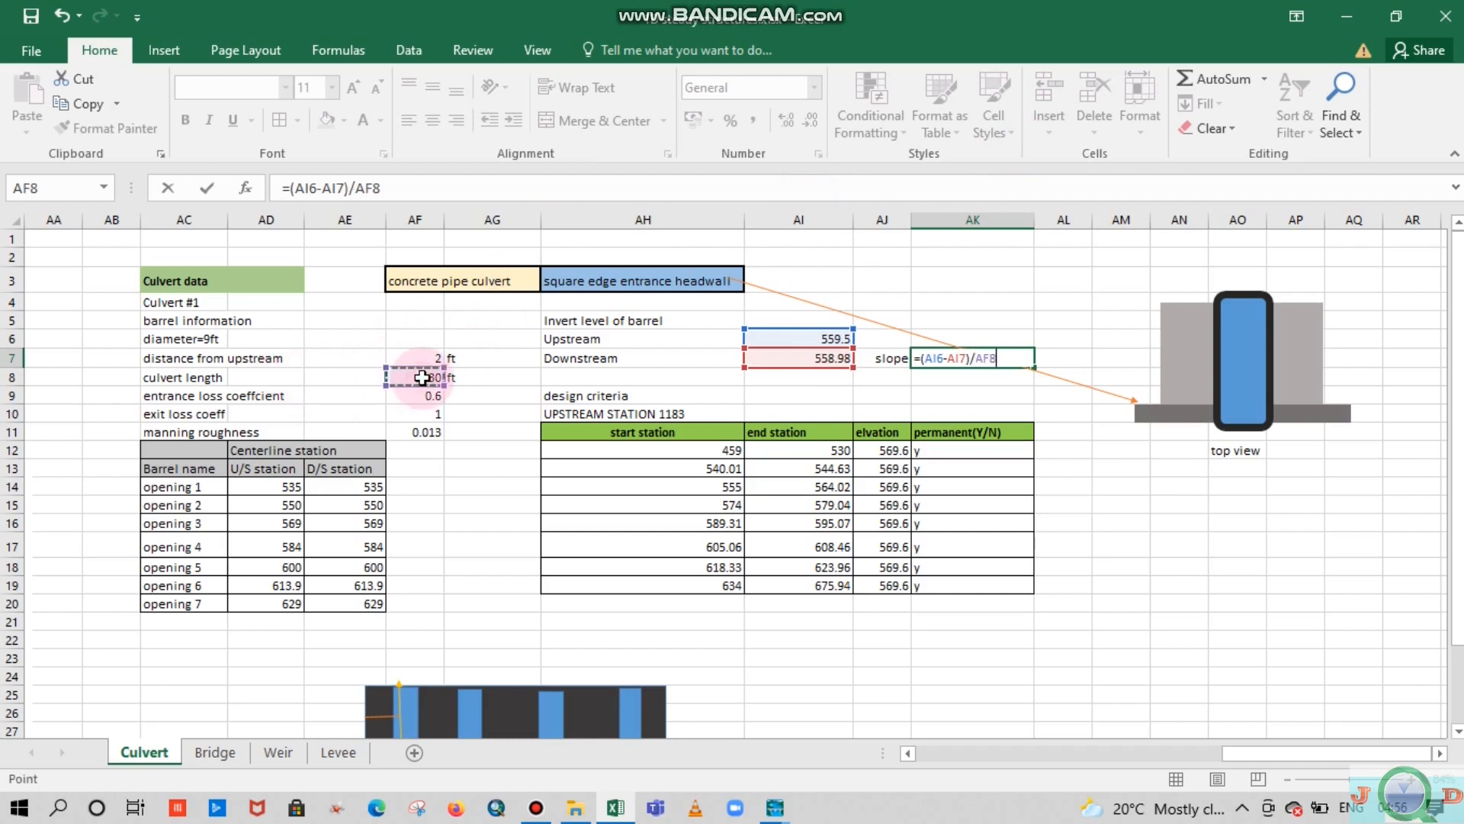
pyautogui.press('Return')
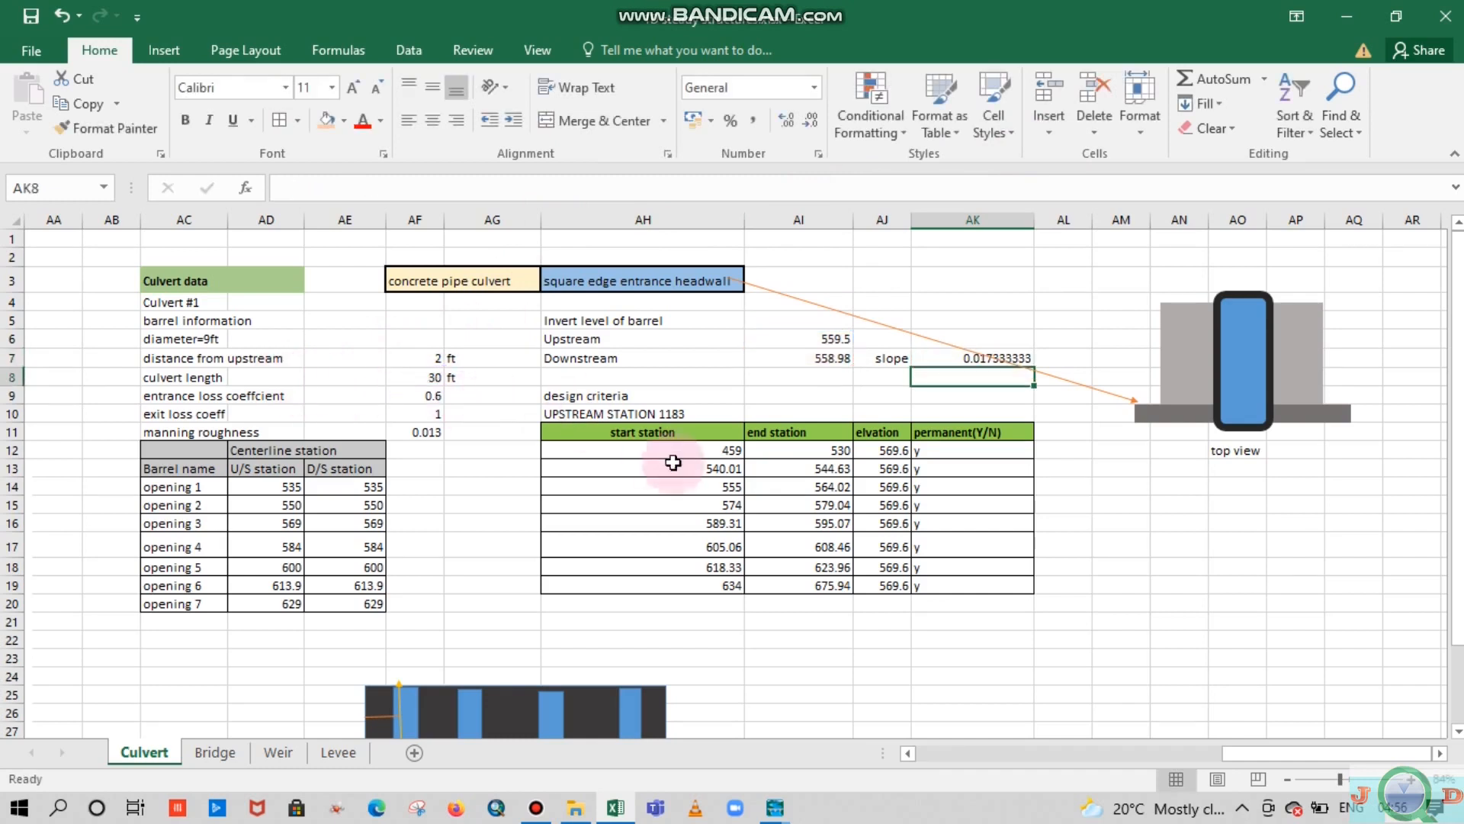
# Convert the slope to a percentage in AL7 with the formula =AK7*100
pyautogui.click(1048, 356)
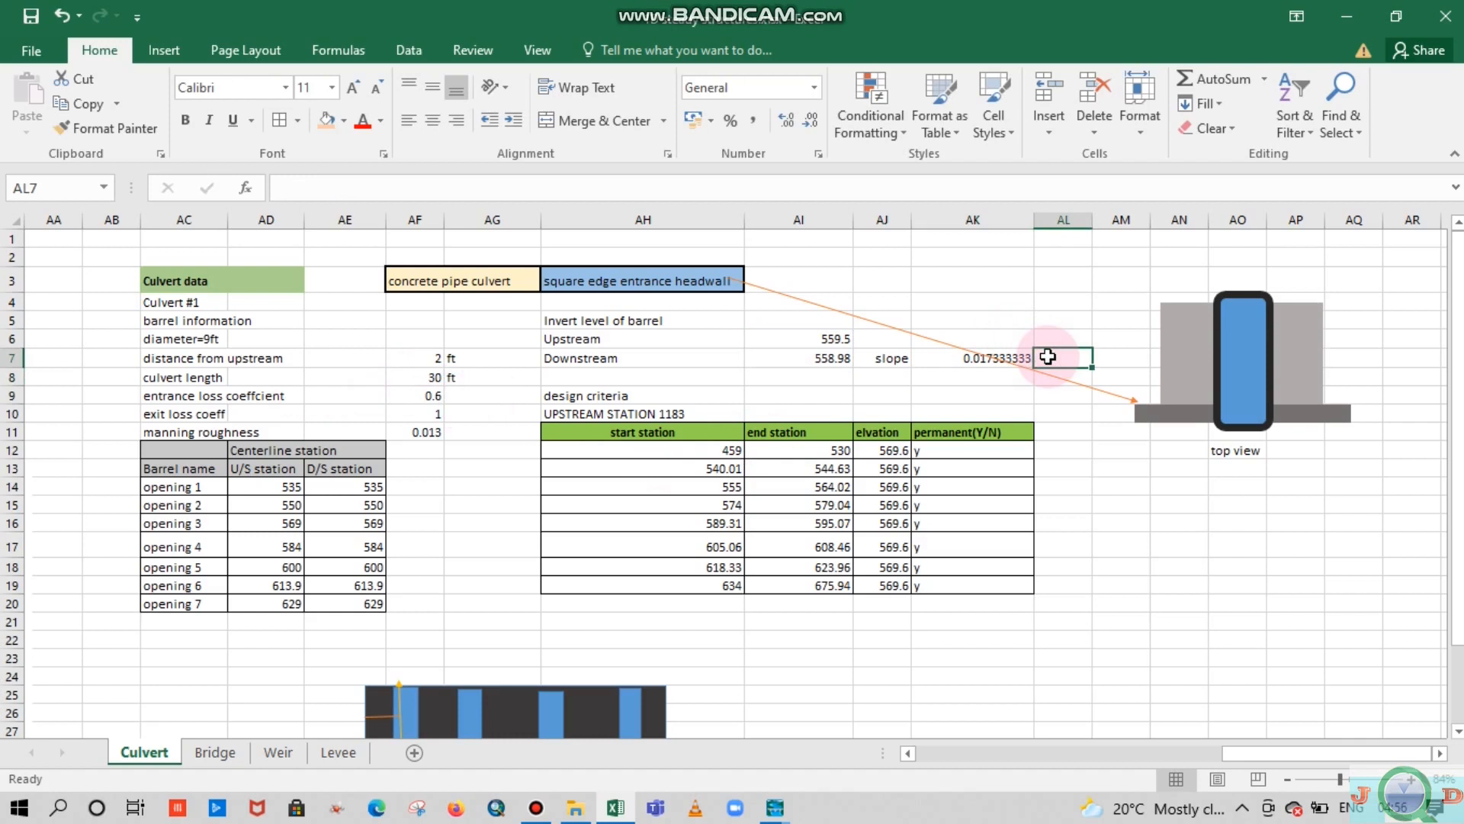
pyautogui.write('=')
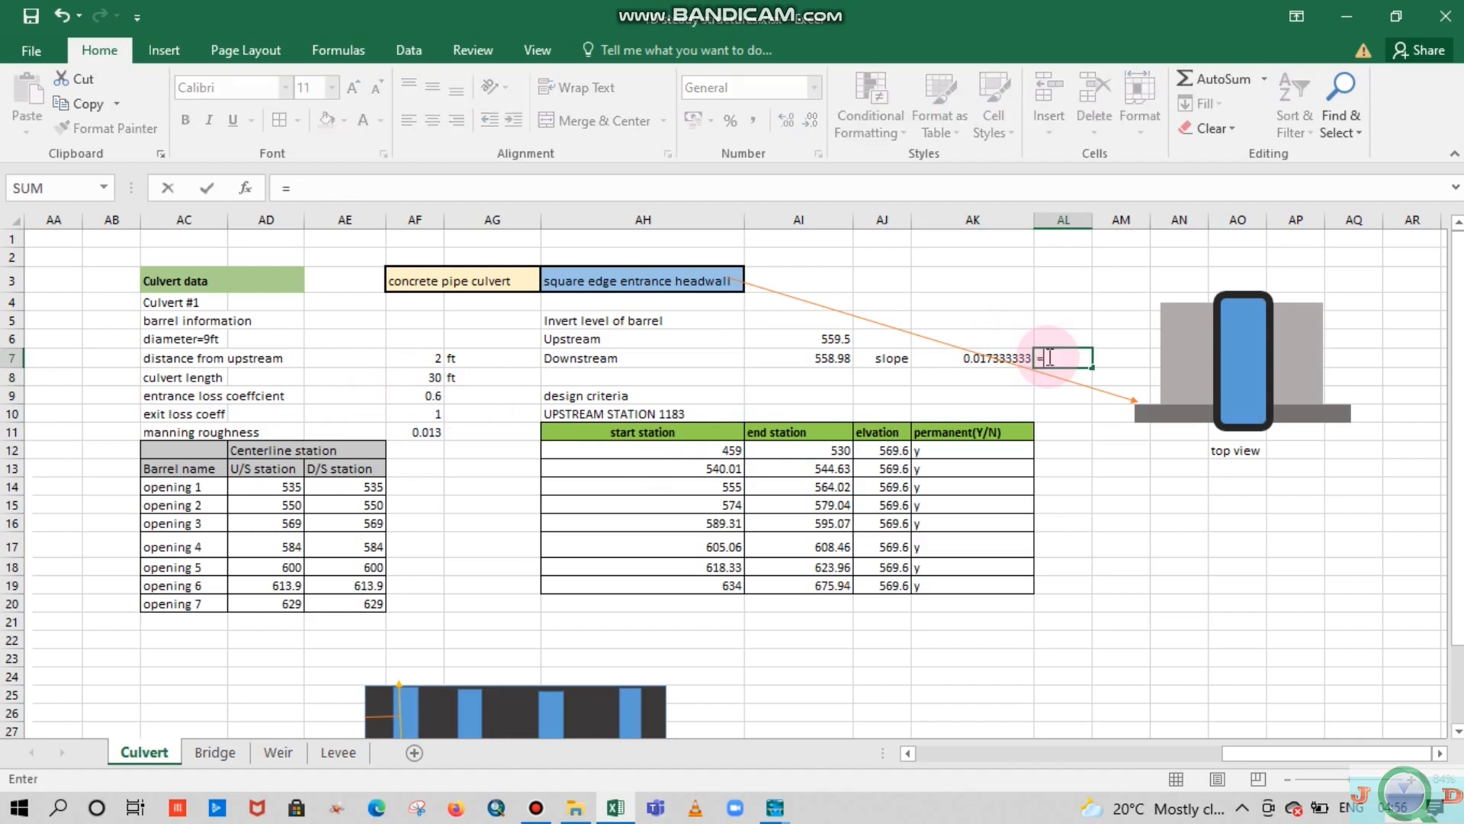
pyautogui.click(980, 359)
pyautogui.click(1067, 357)
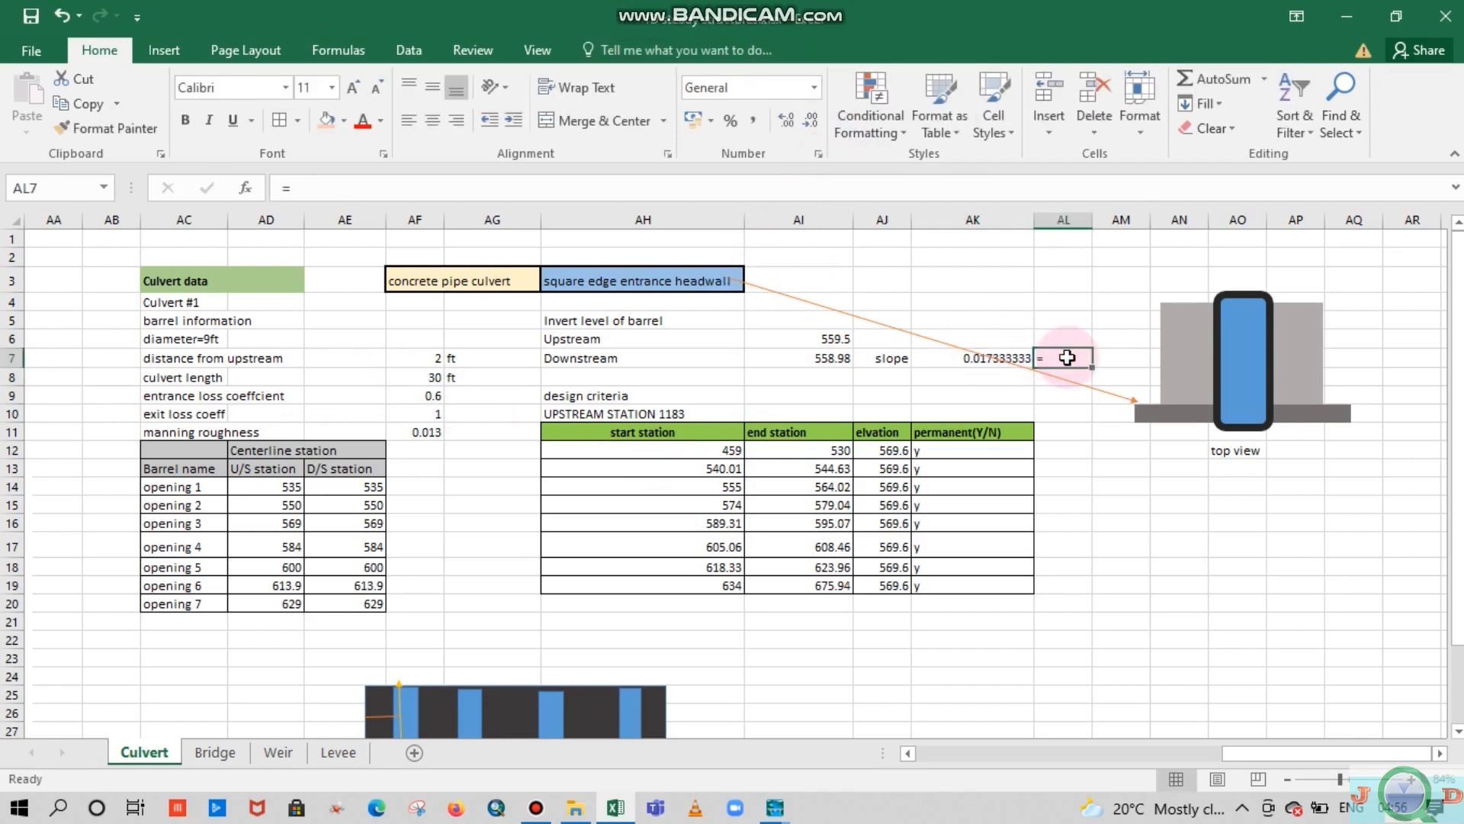
pyautogui.click(955, 358)
pyautogui.doubleClick(1056, 358)
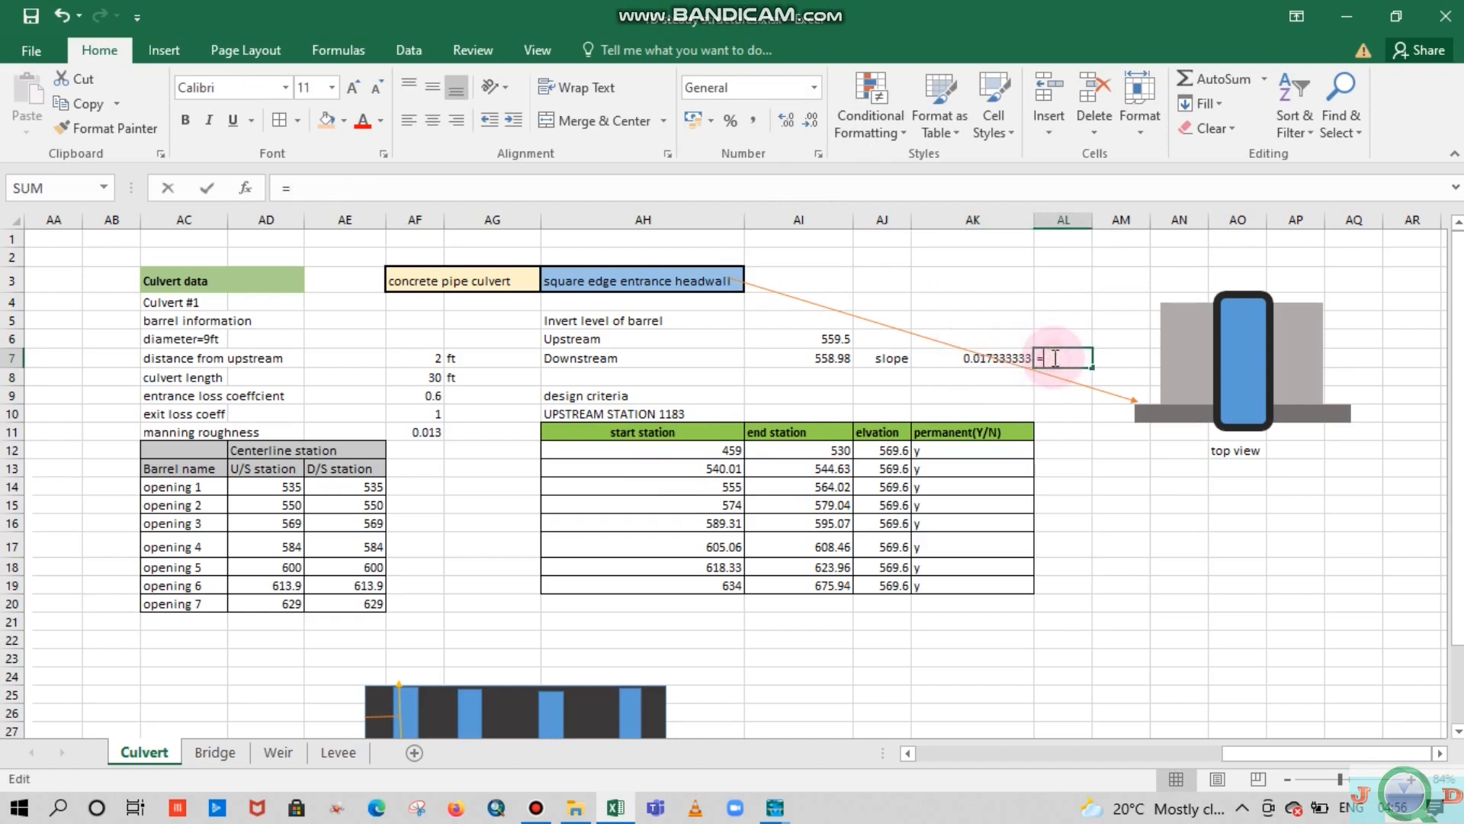
pyautogui.click(1020, 357)
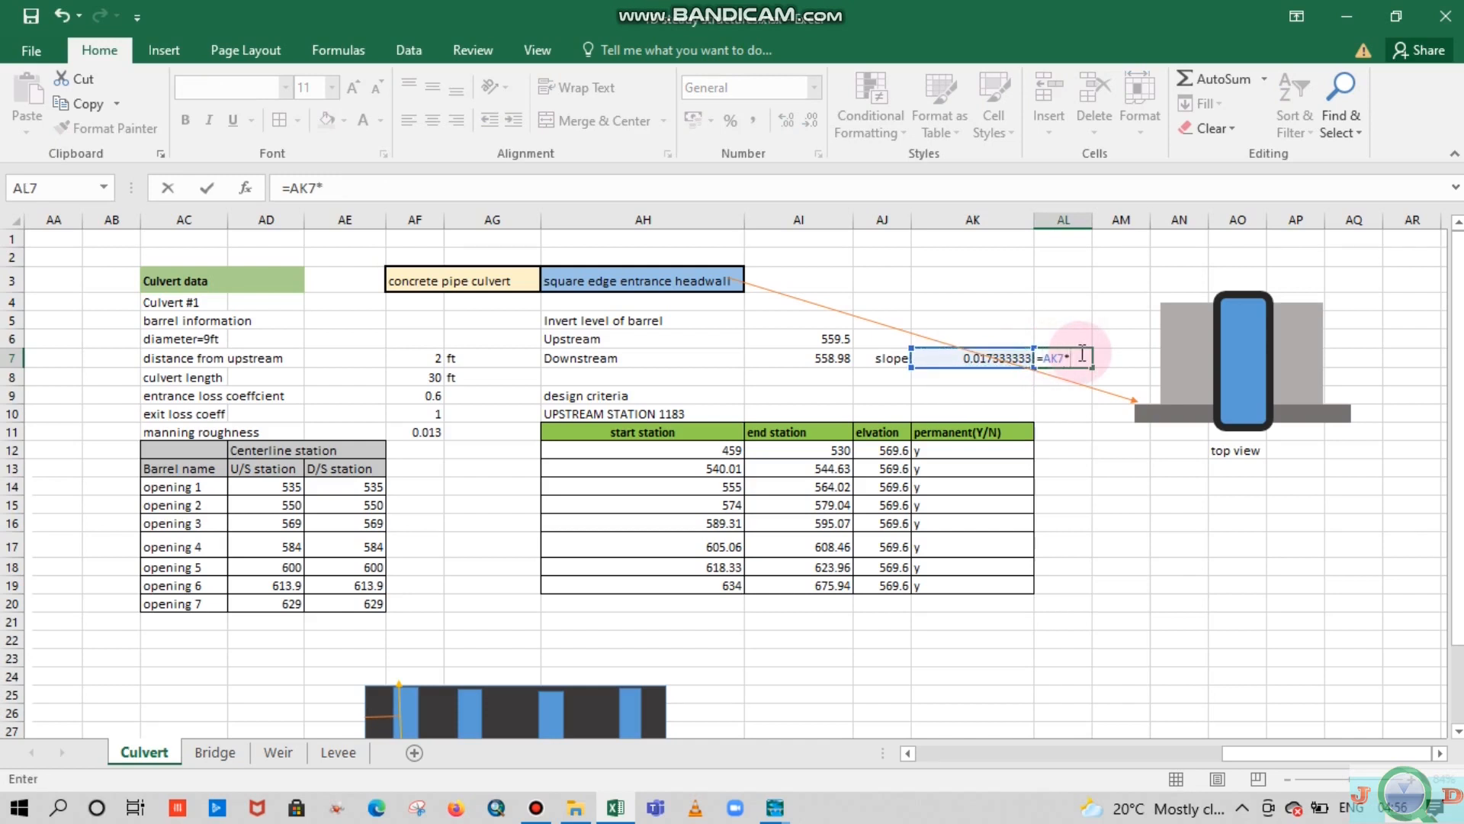
pyautogui.press('Return')
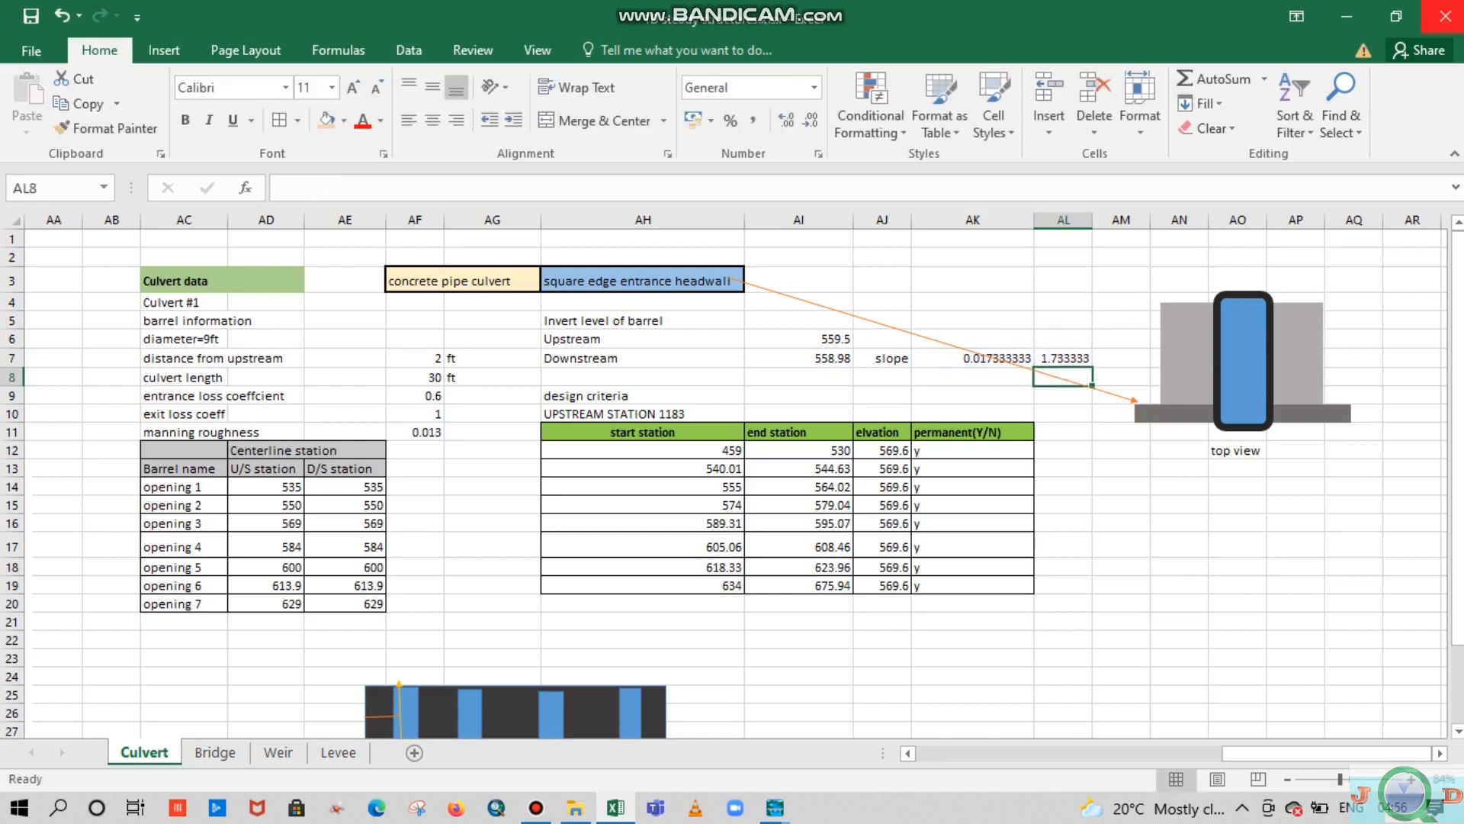
pyautogui.click(1115, 355)
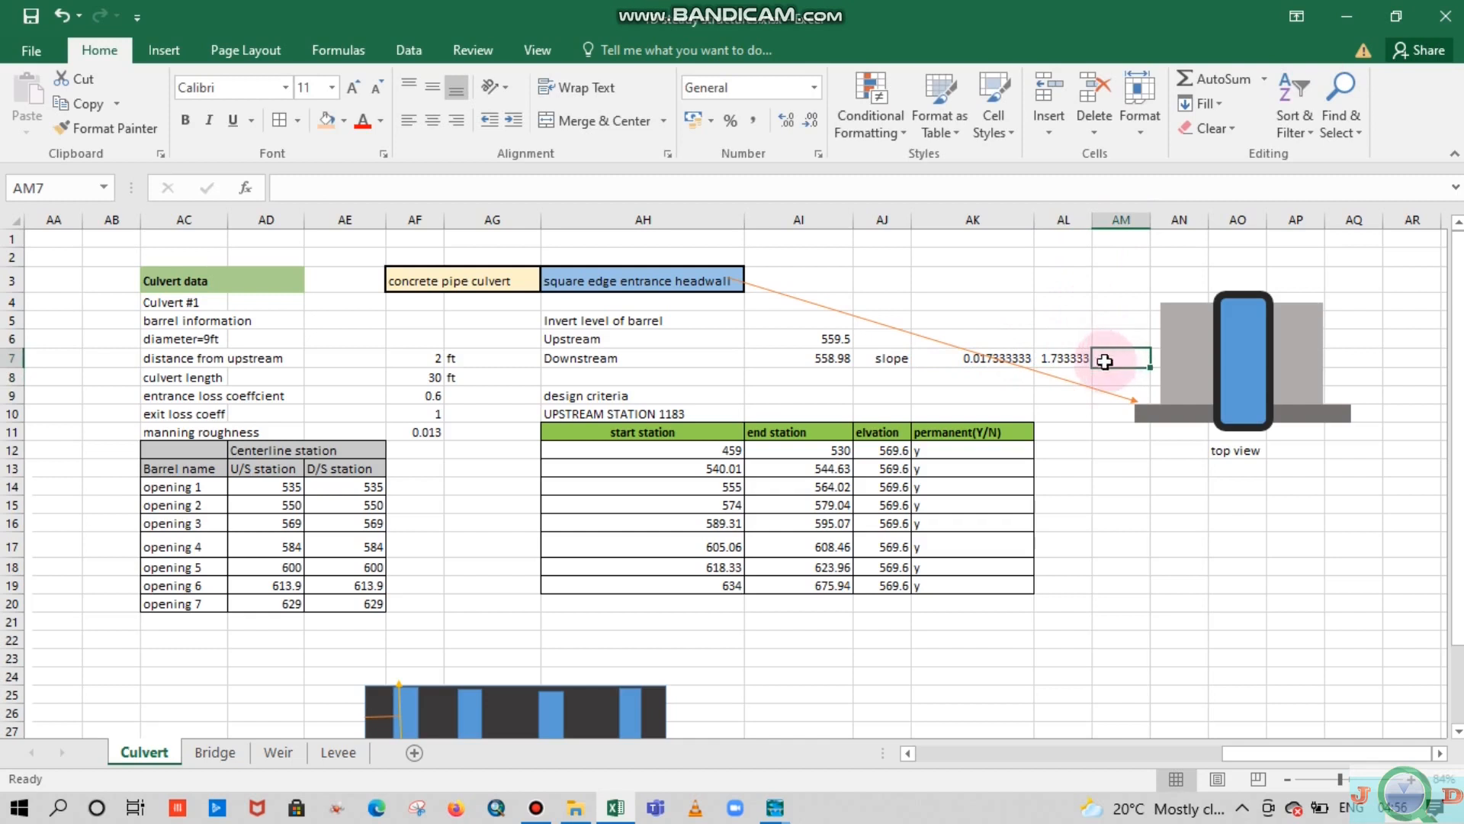
pyautogui.click(1061, 357)
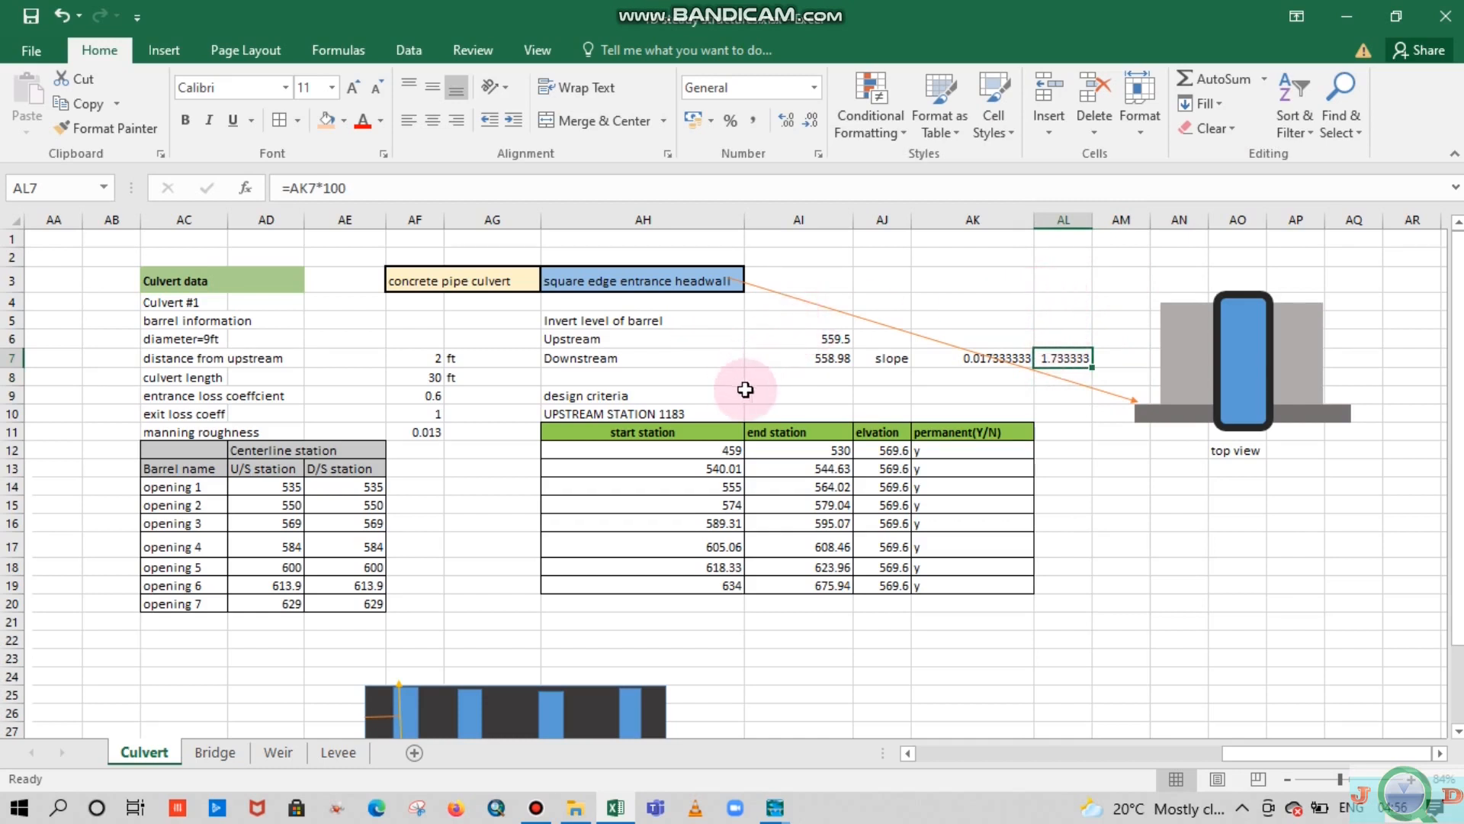
# Enter "inlet" as the design criteria in AI9 and give the cell a light orange fill
pyautogui.click(786, 393)
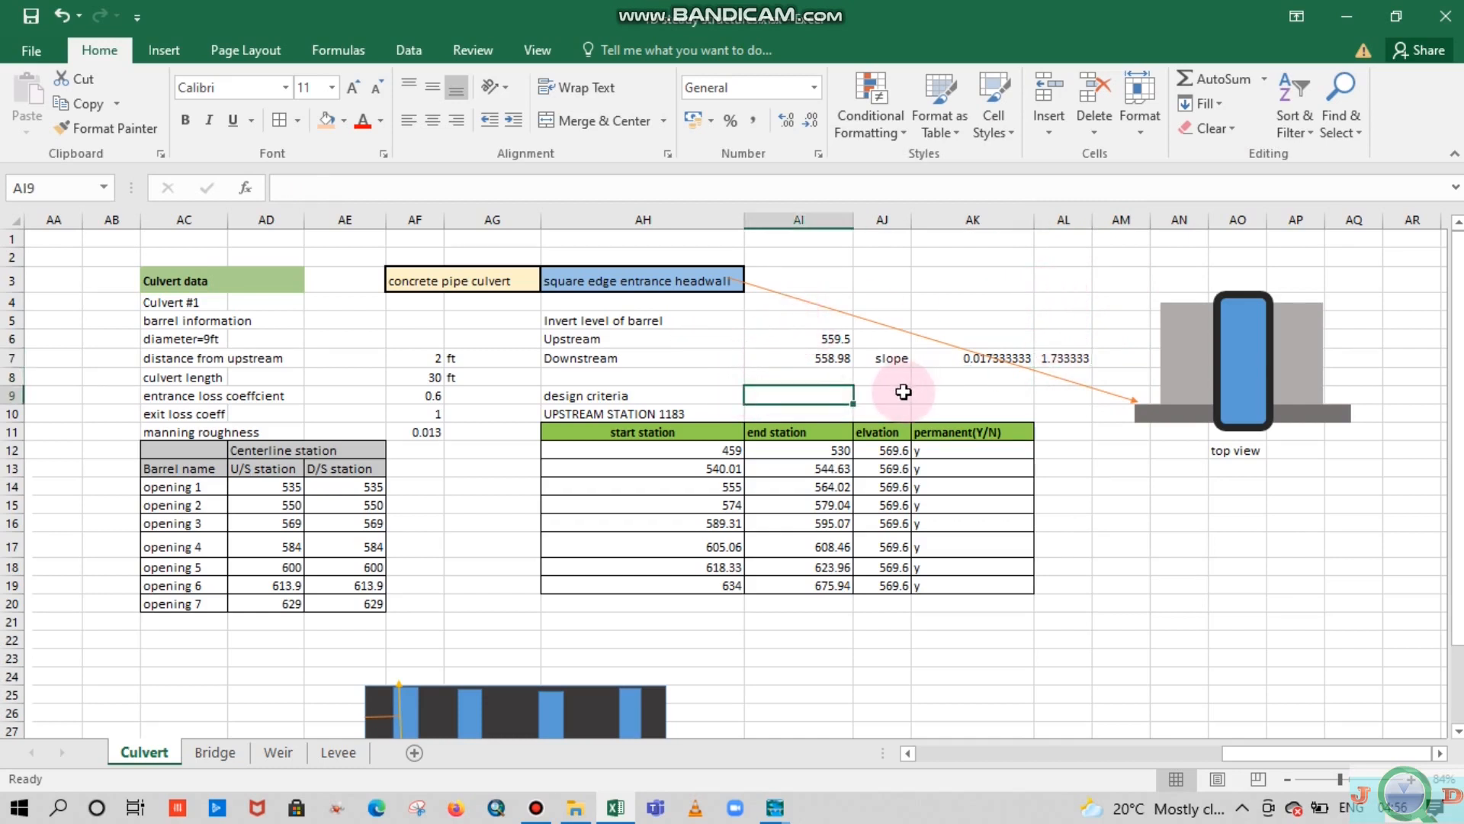
pyautogui.write('inlet')
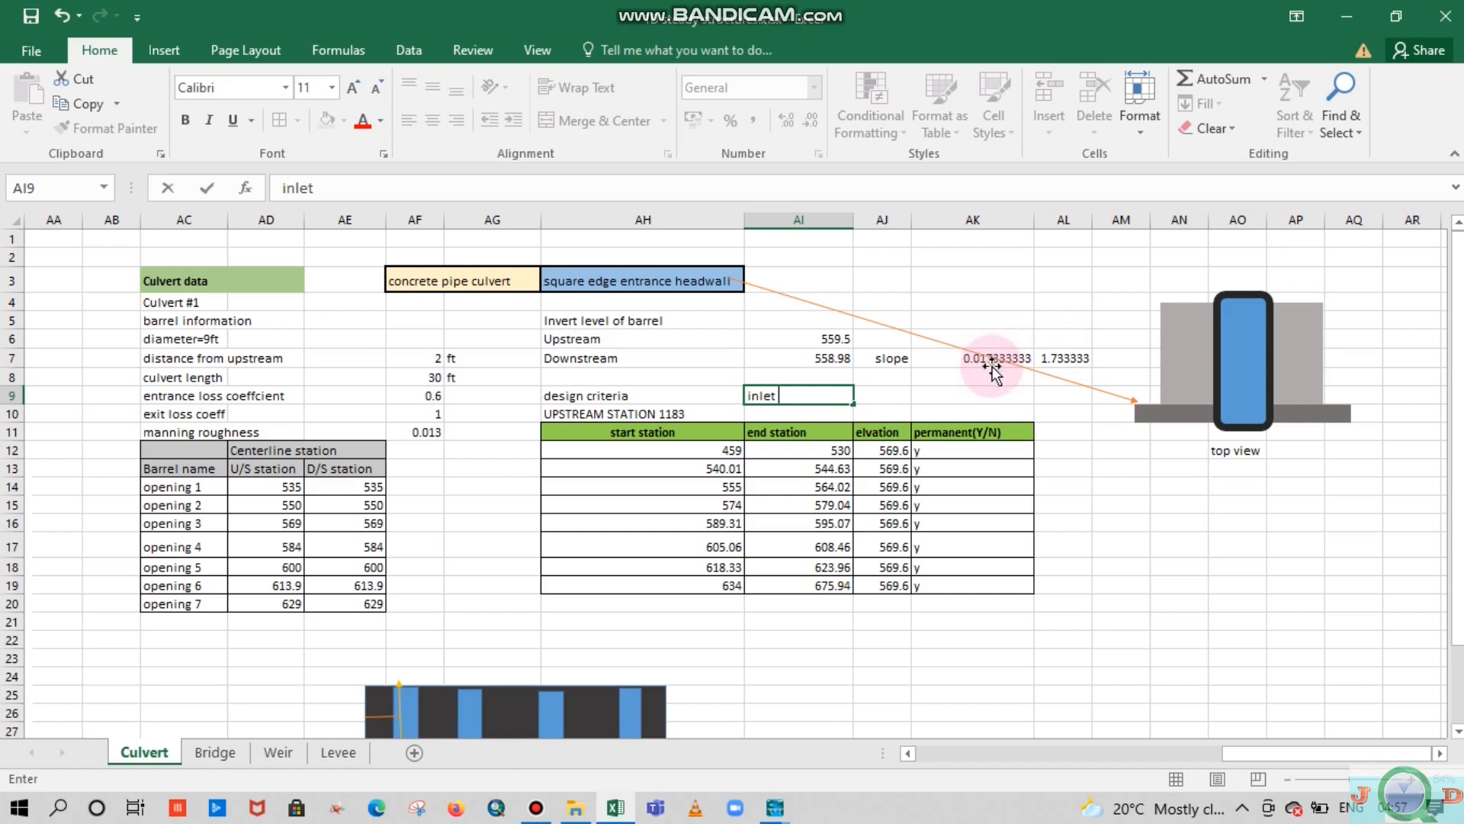
pyautogui.click(889, 390)
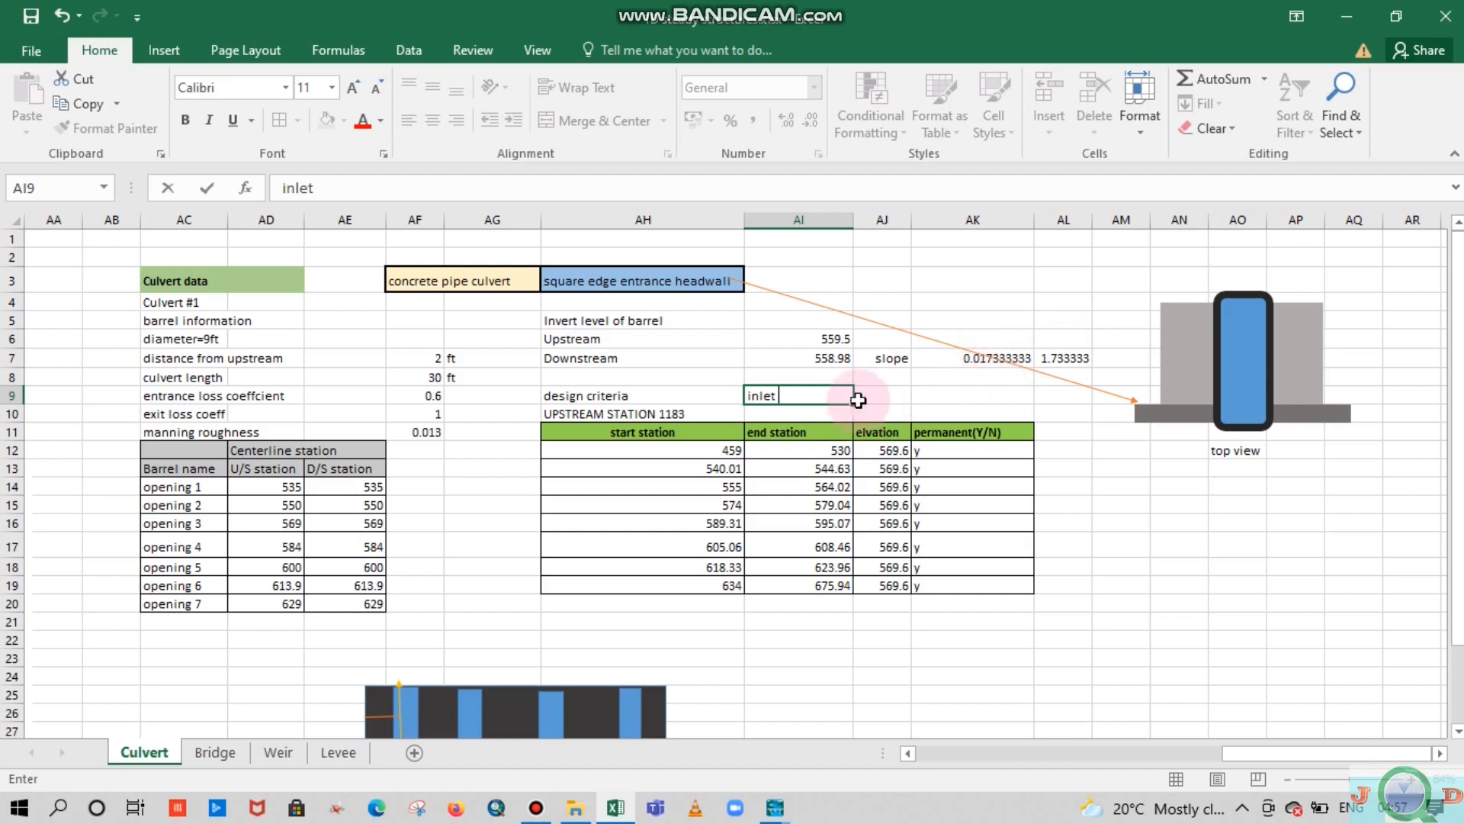
pyautogui.click(816, 391)
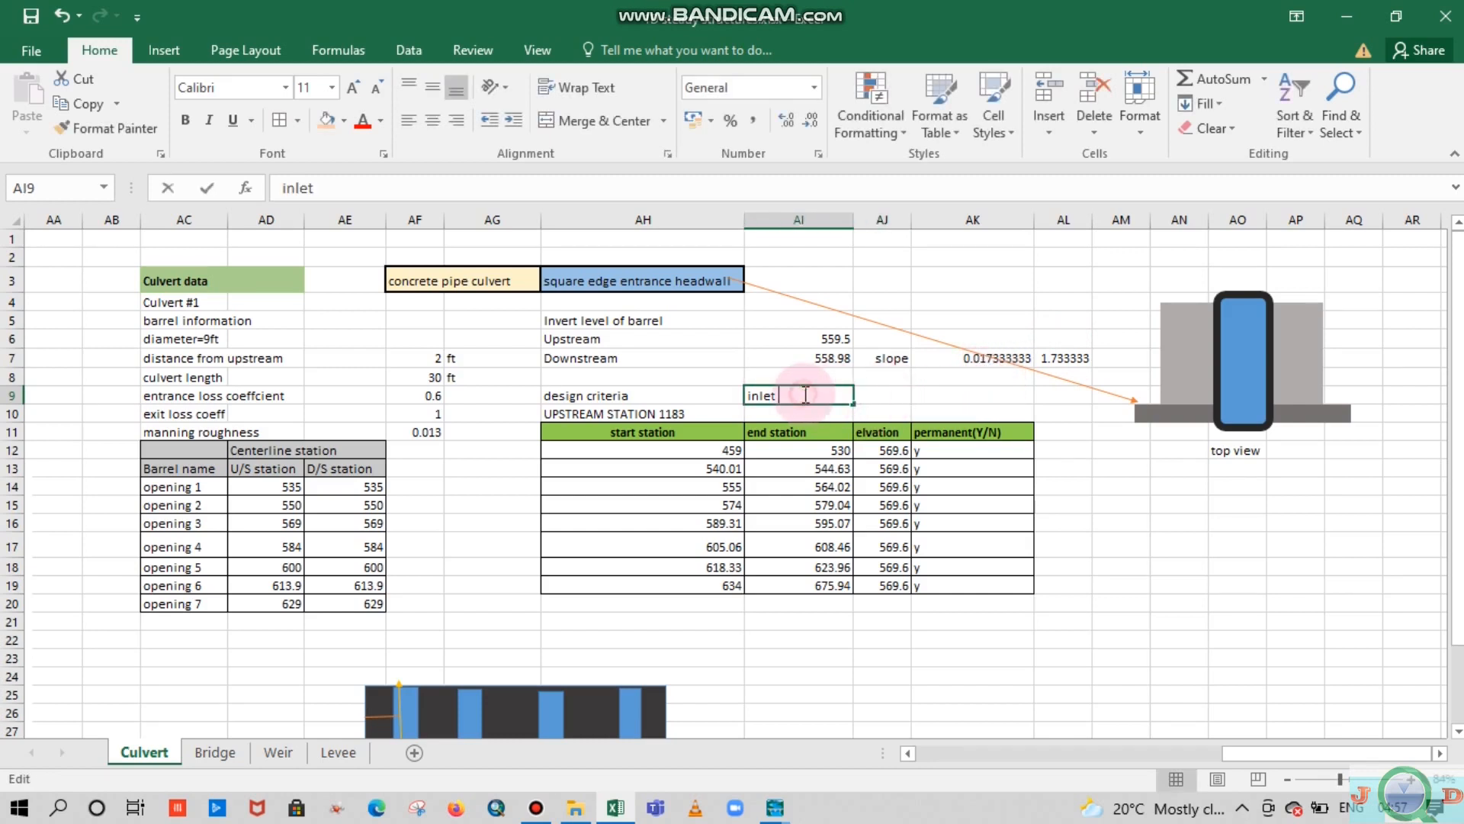
pyautogui.click(877, 390)
pyautogui.click(775, 396)
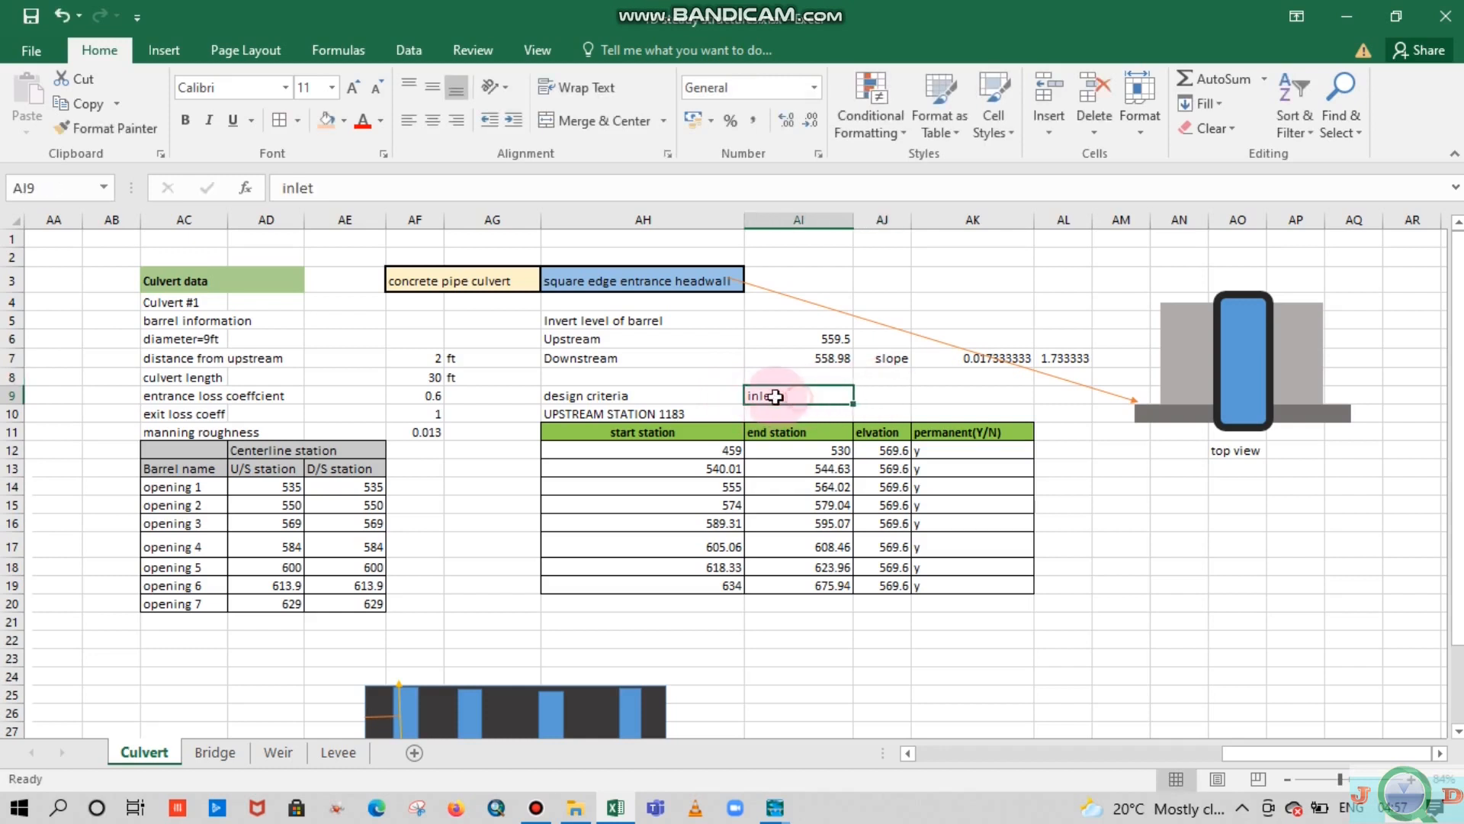
pyautogui.click(331, 114)
pyautogui.click(870, 358)
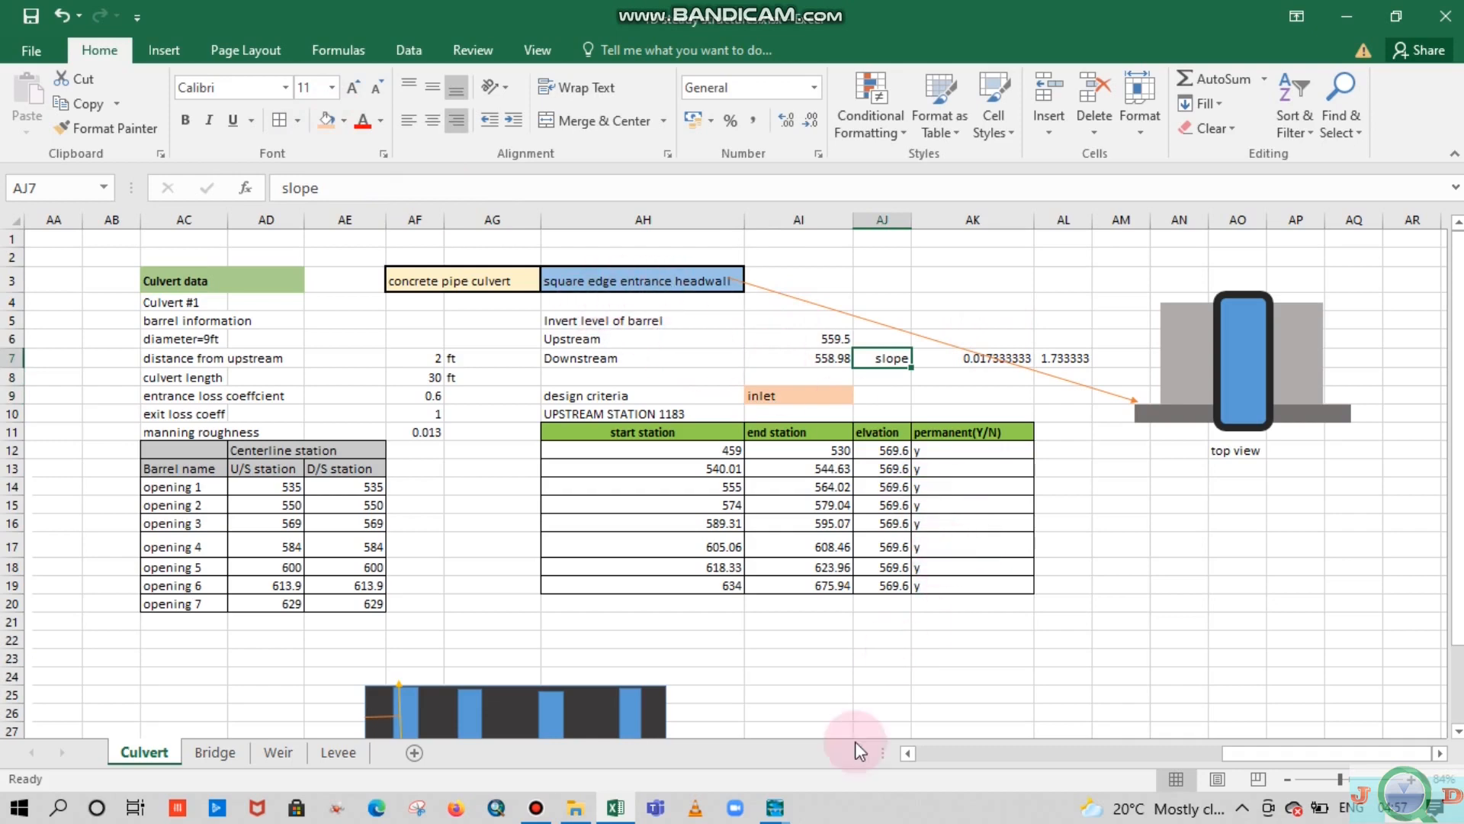
# Switch to the HEC-RAS Culvert Data Editor and set the solution criteria to Inlet Control
pyautogui.moveTo(771, 800)
pyautogui.click(1123, 686)
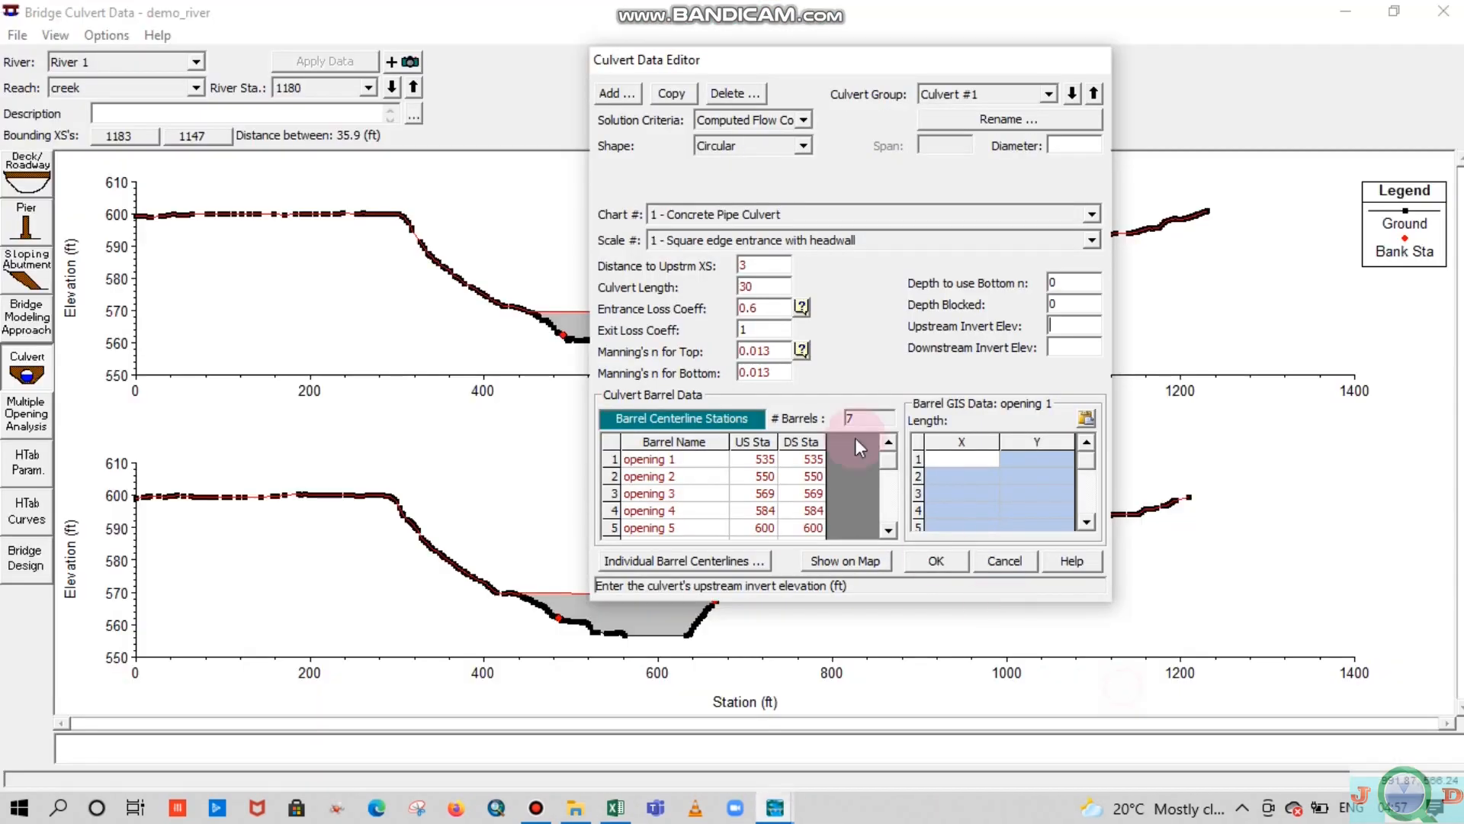
pyautogui.click(803, 122)
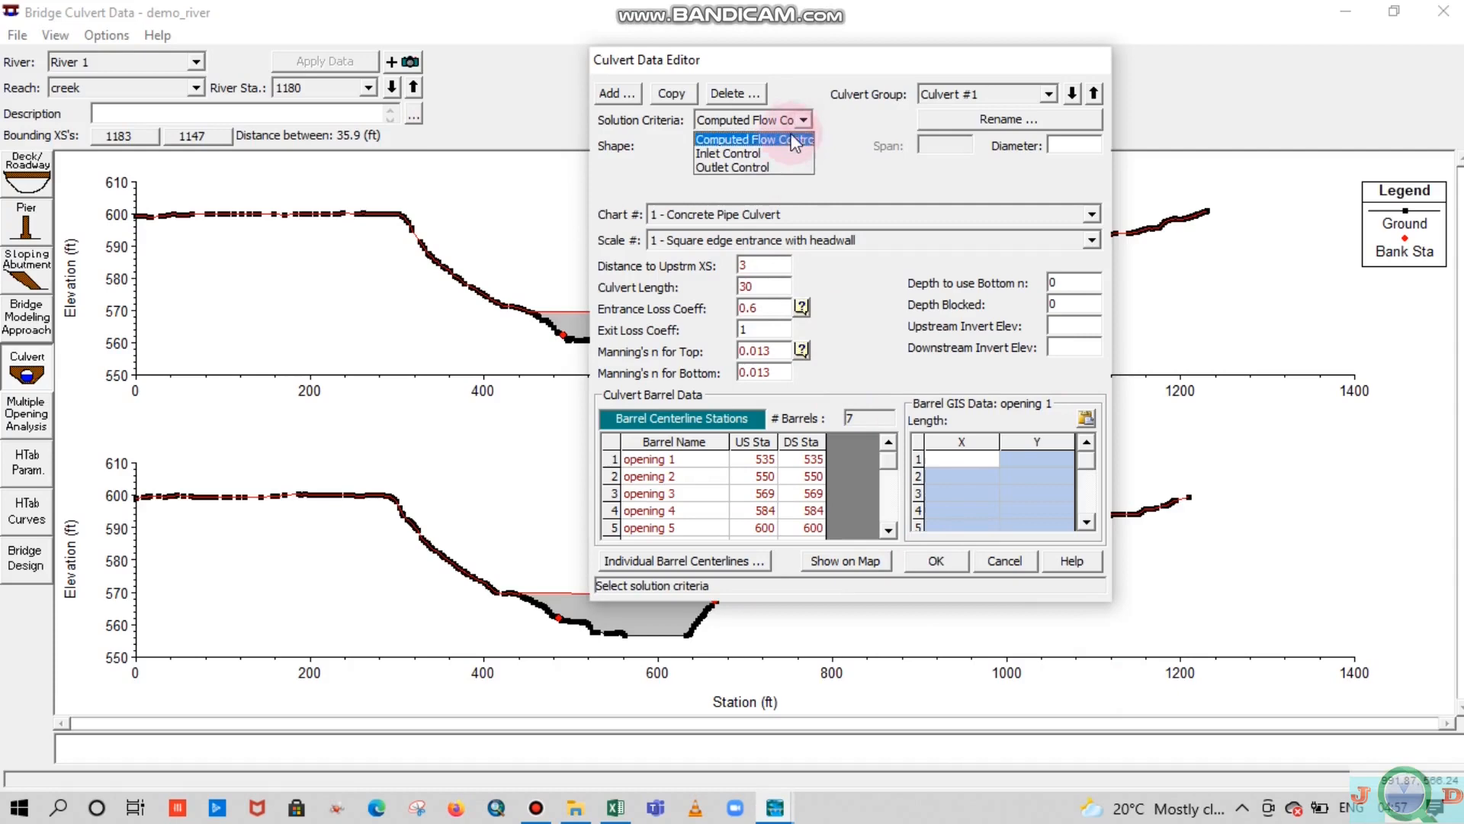
pyautogui.click(757, 153)
# Check the culvert data in the Excel workbook, then set Culvert #1's diameter to 2 ft in the HEC-RAS Culvert Data Editor
pyautogui.click(1060, 145)
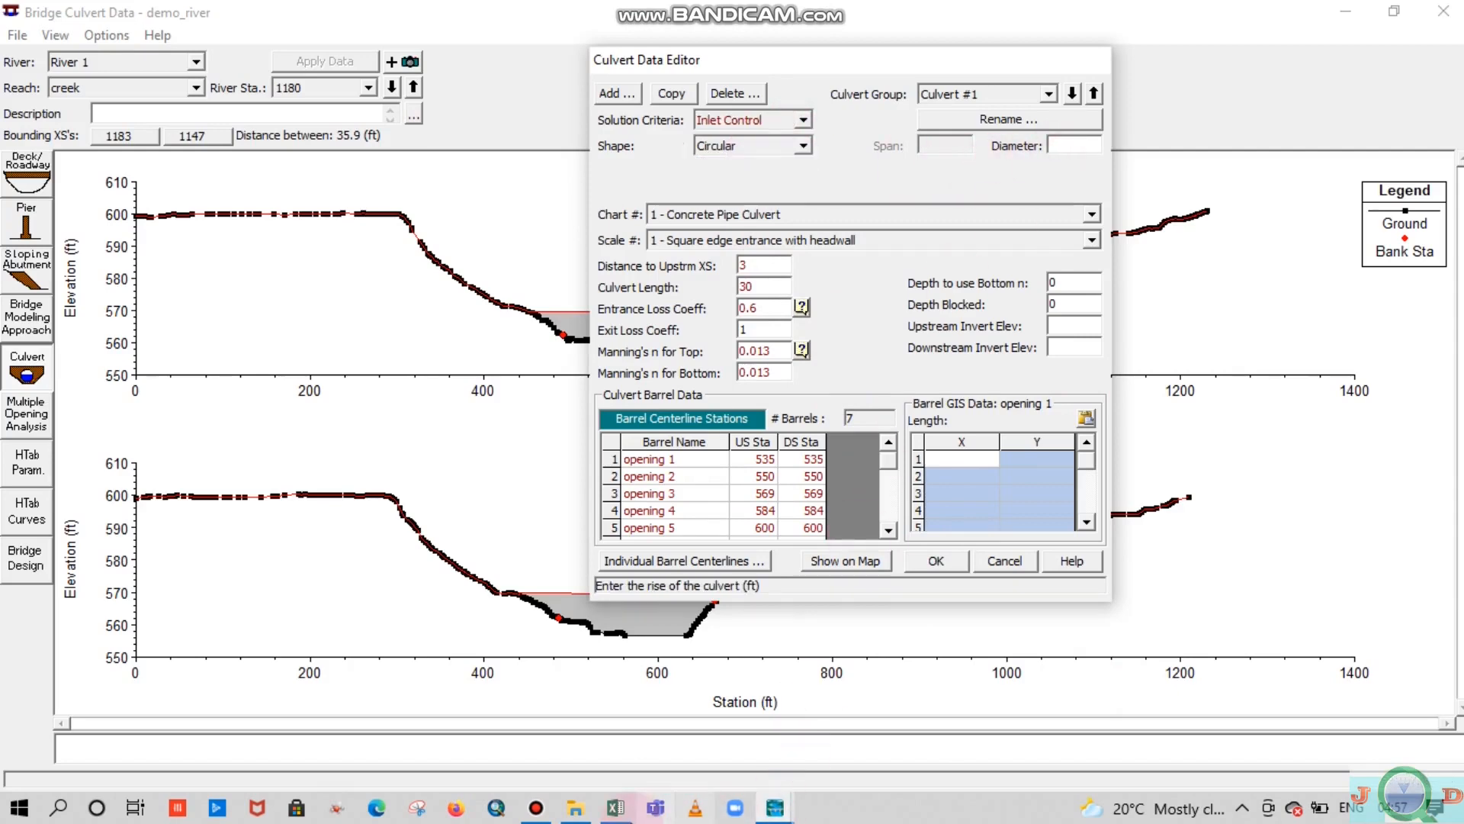
pyautogui.click(656, 687)
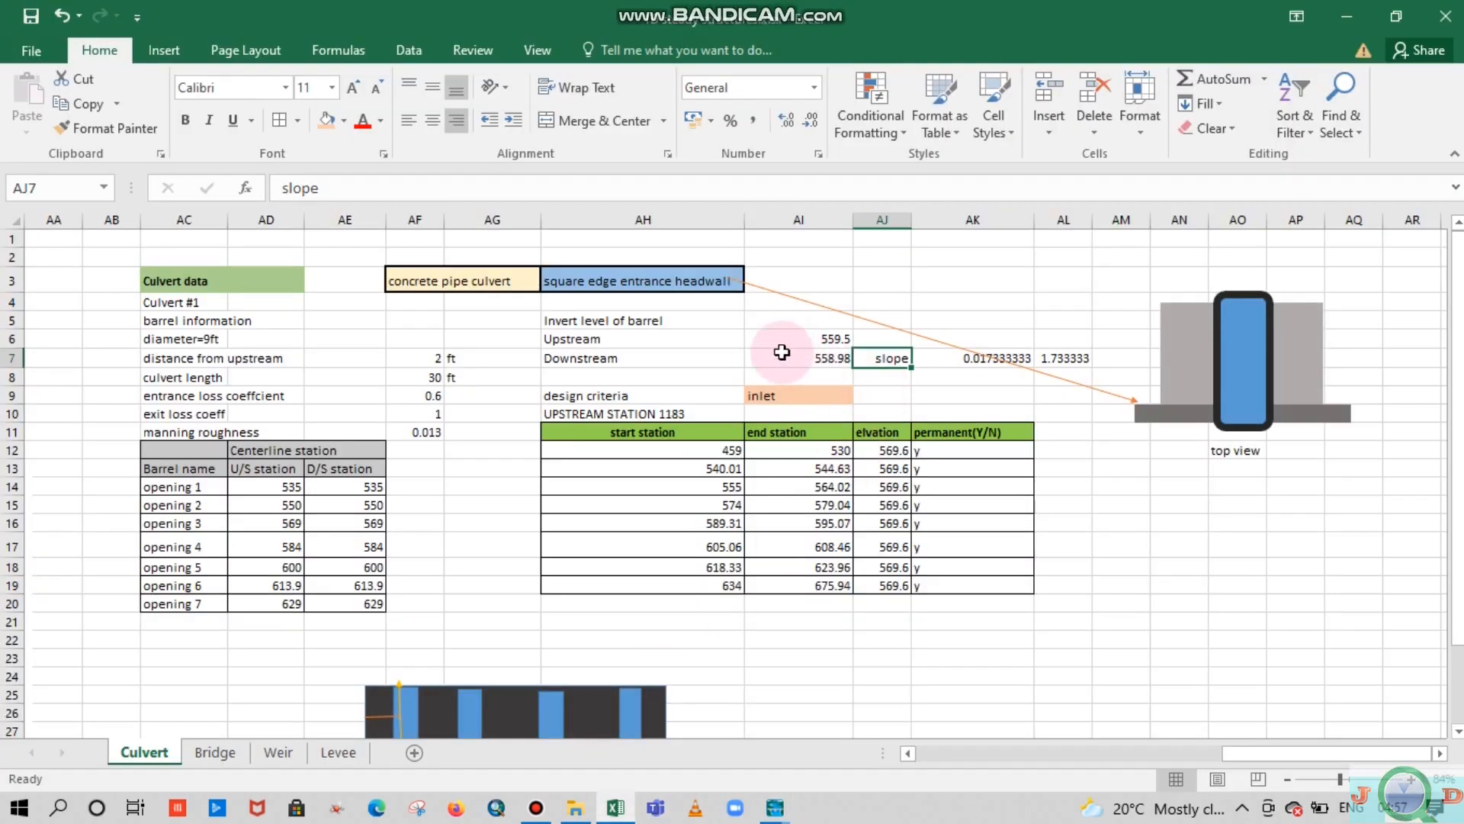
pyautogui.click(420, 358)
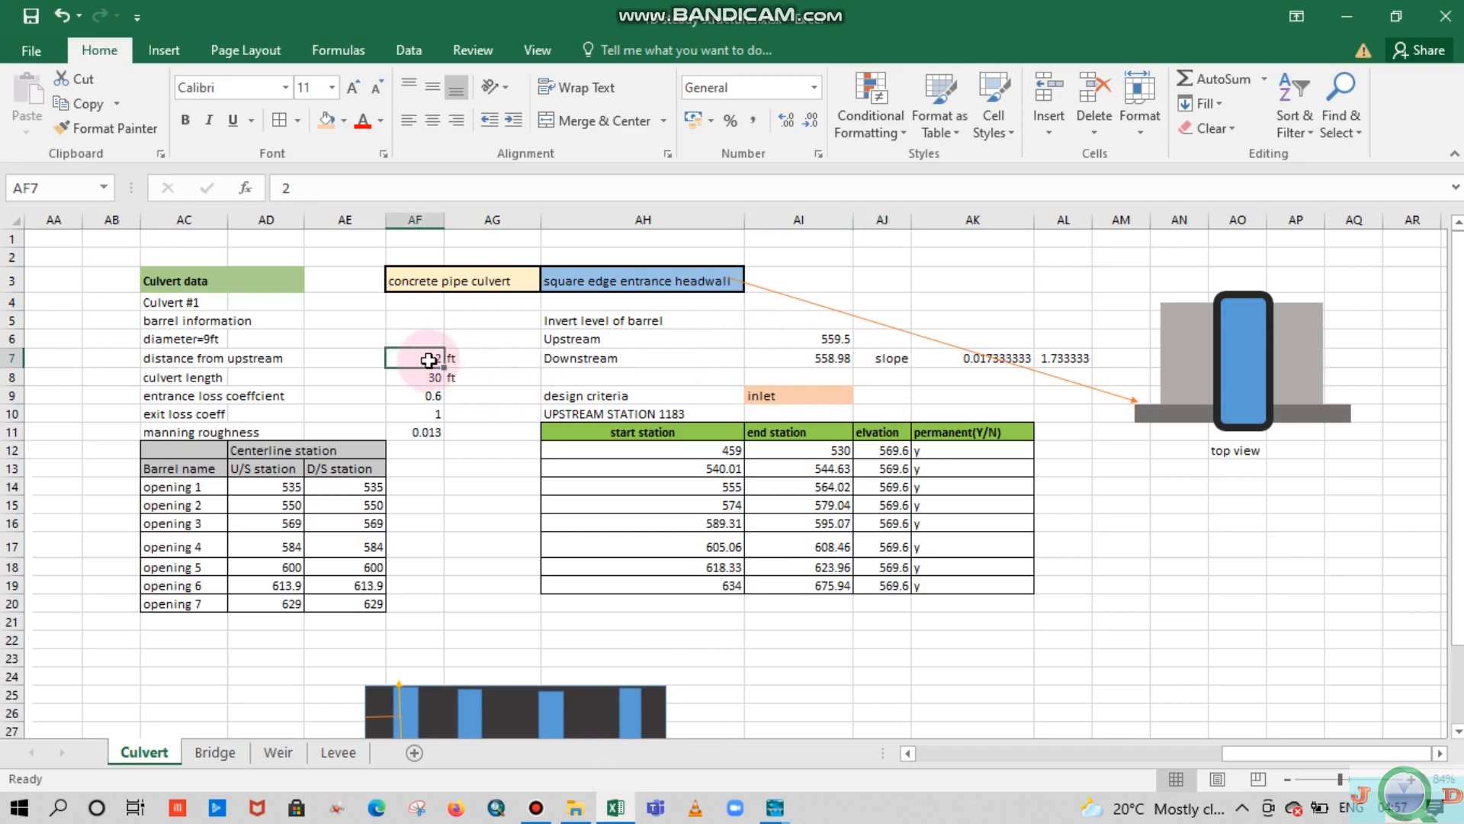
pyautogui.click(776, 809)
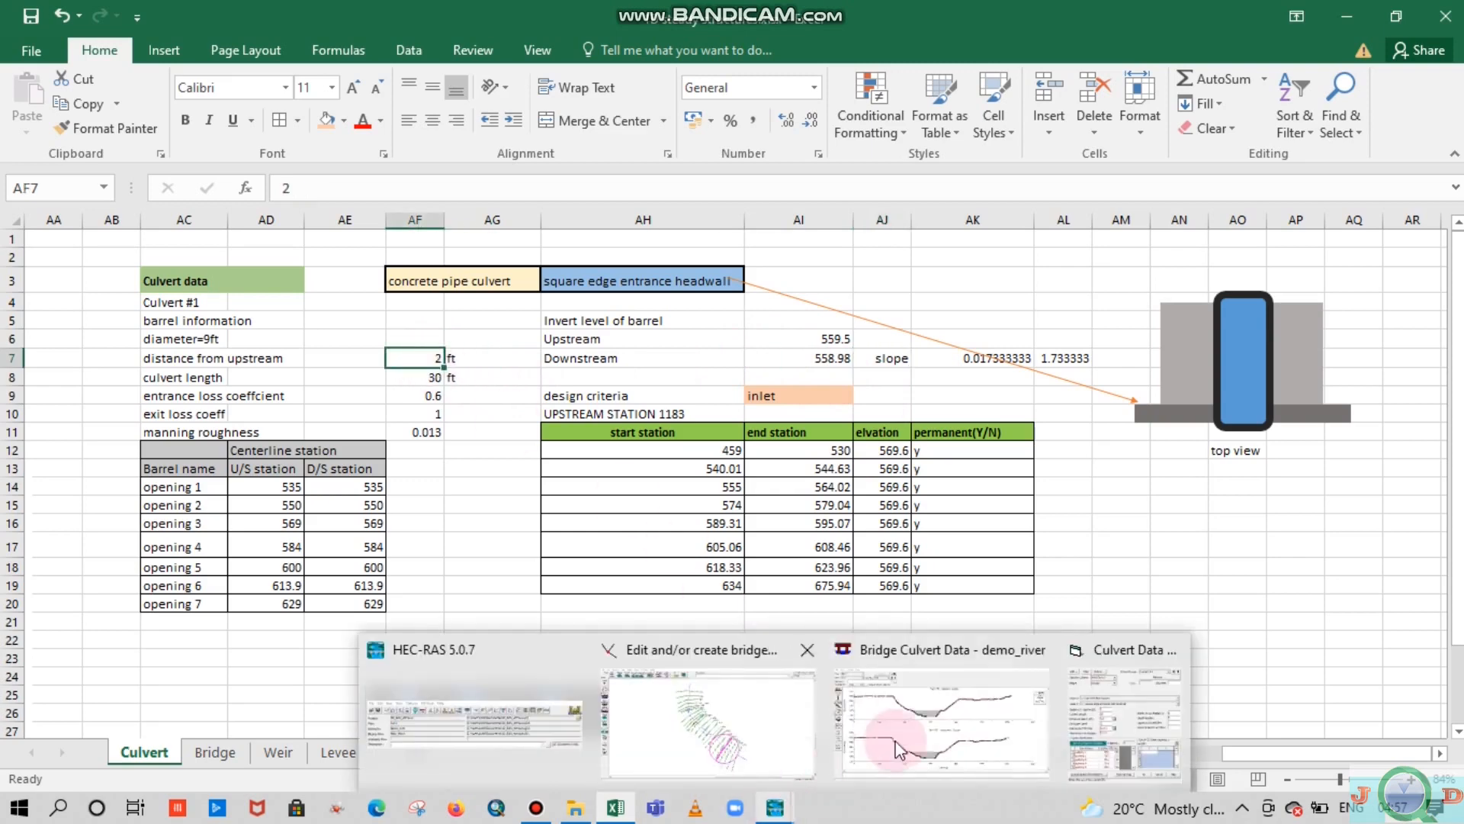
pyautogui.click(1074, 700)
pyautogui.click(1064, 142)
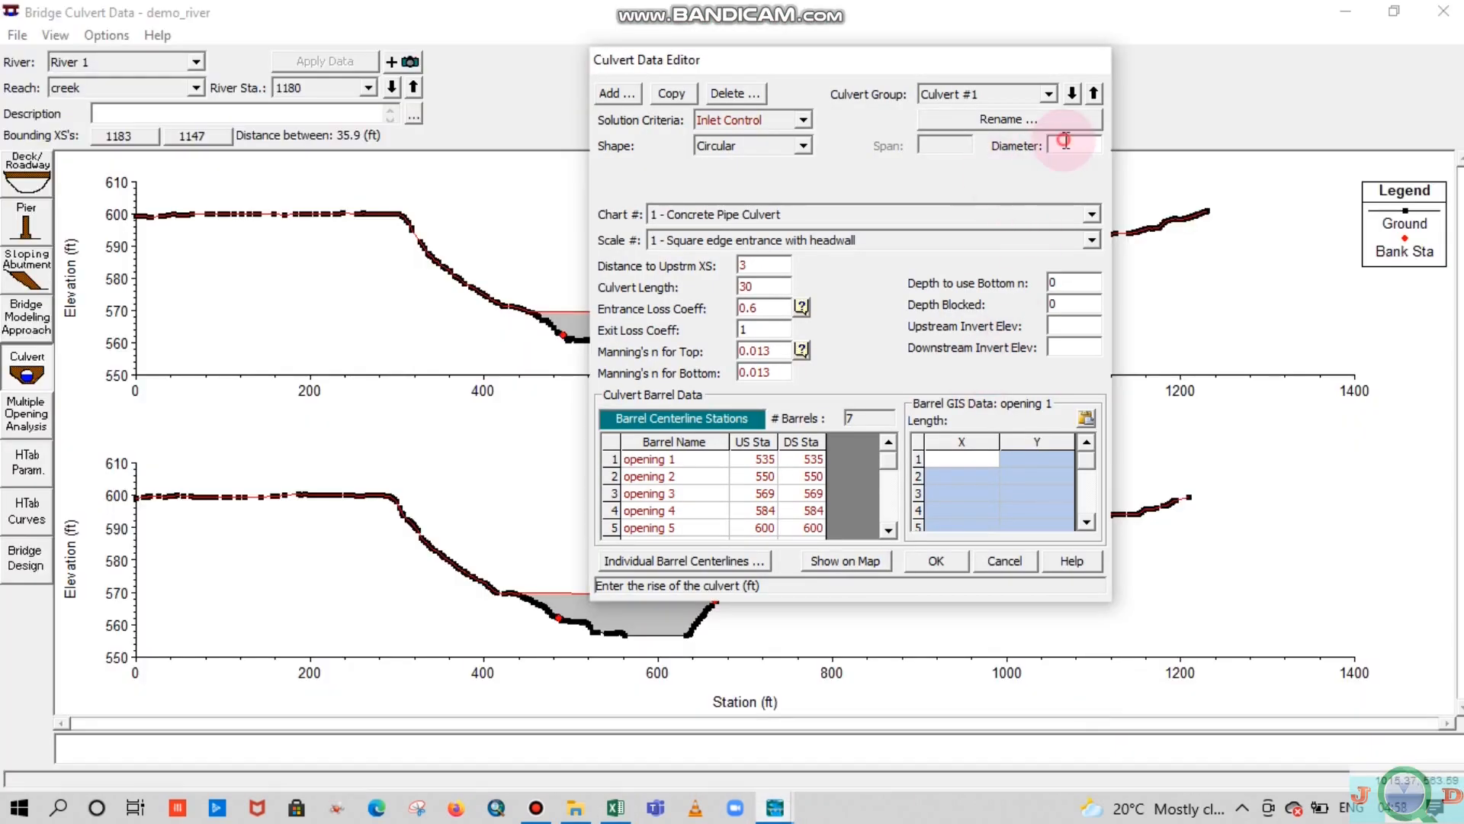
pyautogui.write('2')
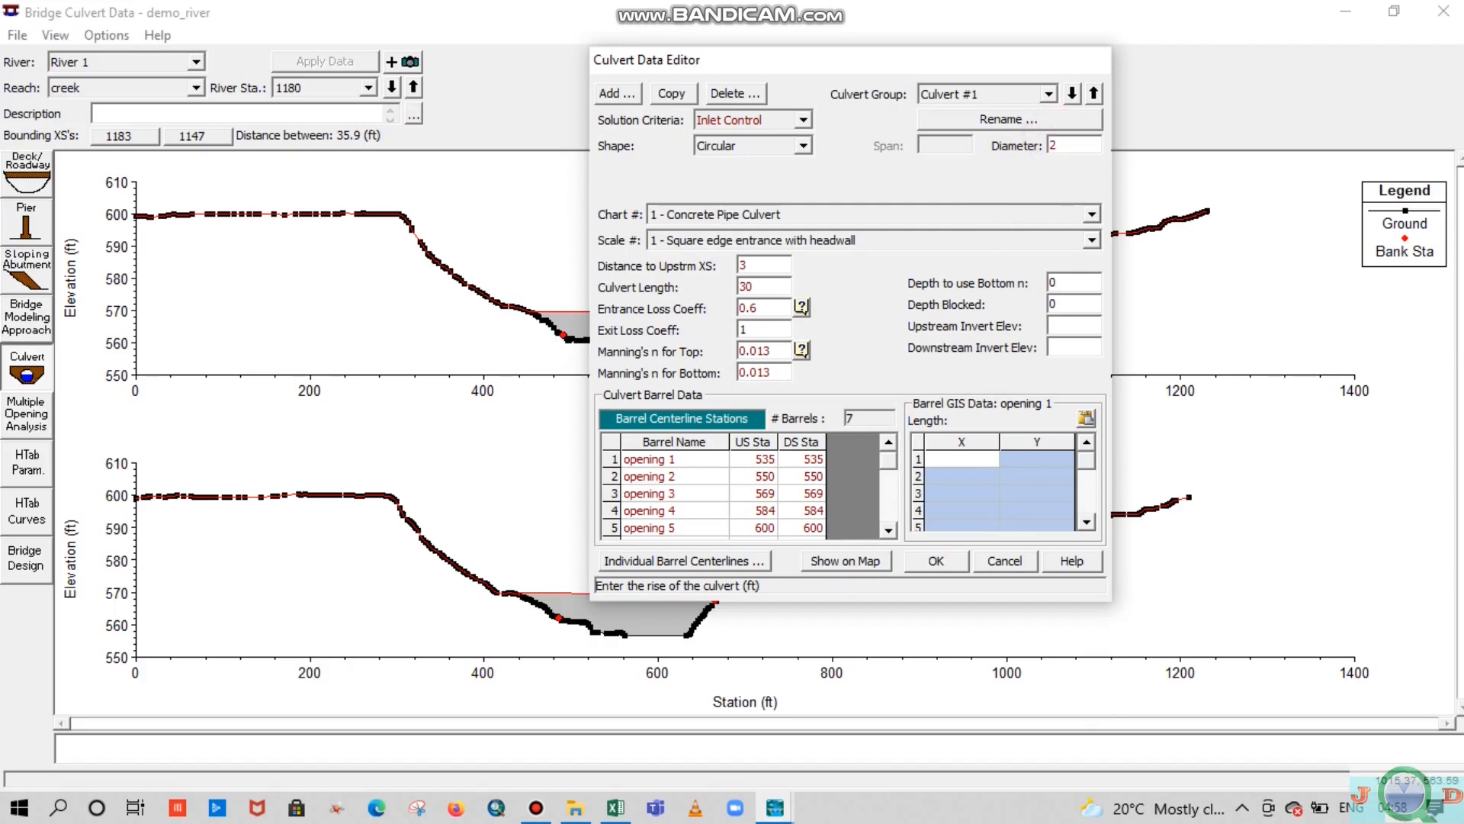
# Copy the upstream barrel invert level 559.5 from cell AI6 in Excel into the upstream invert elevation in HEC-RAS
pyautogui.click(1074, 326)
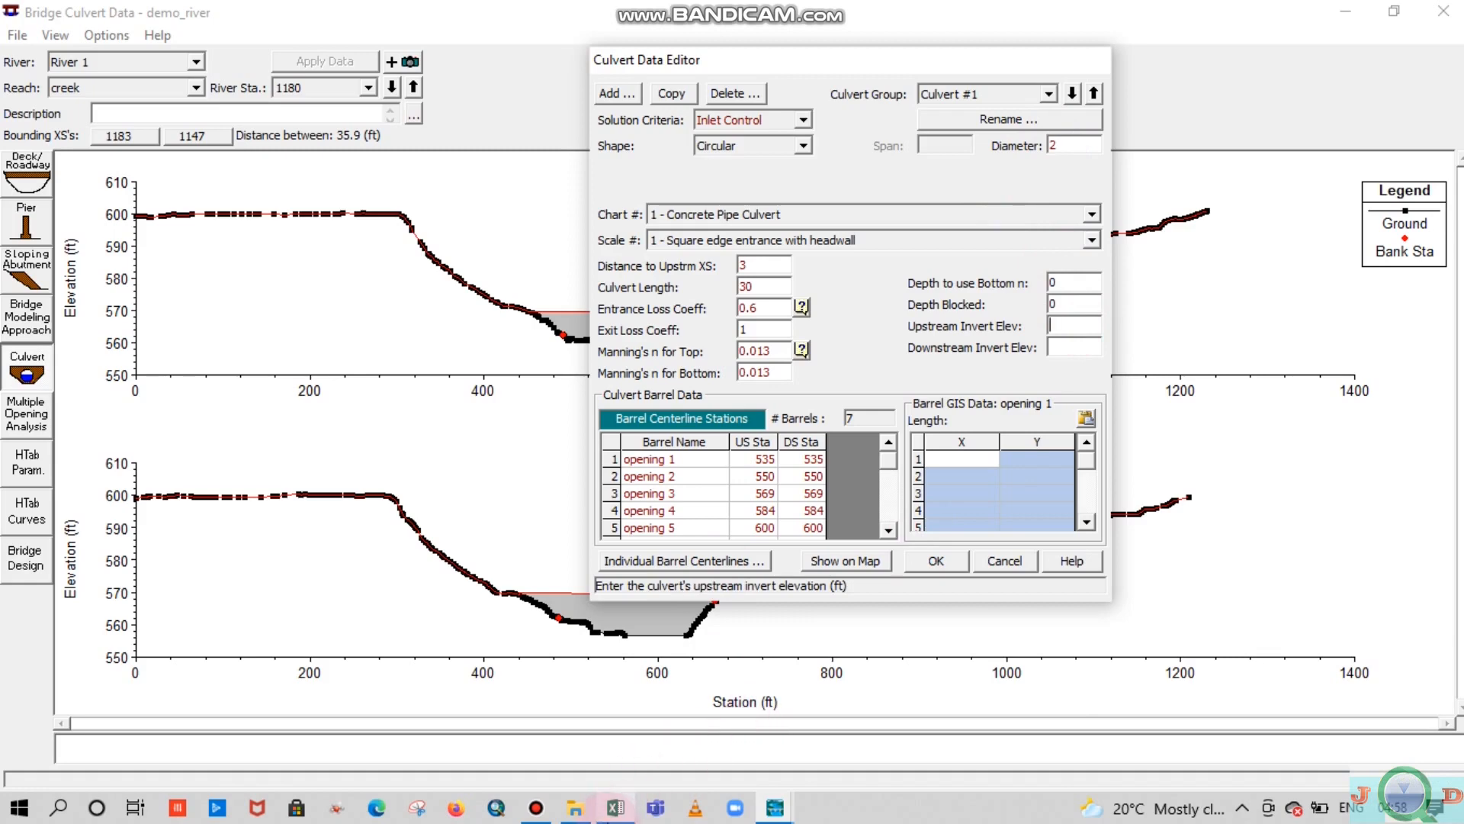
pyautogui.click(612, 812)
pyautogui.click(606, 724)
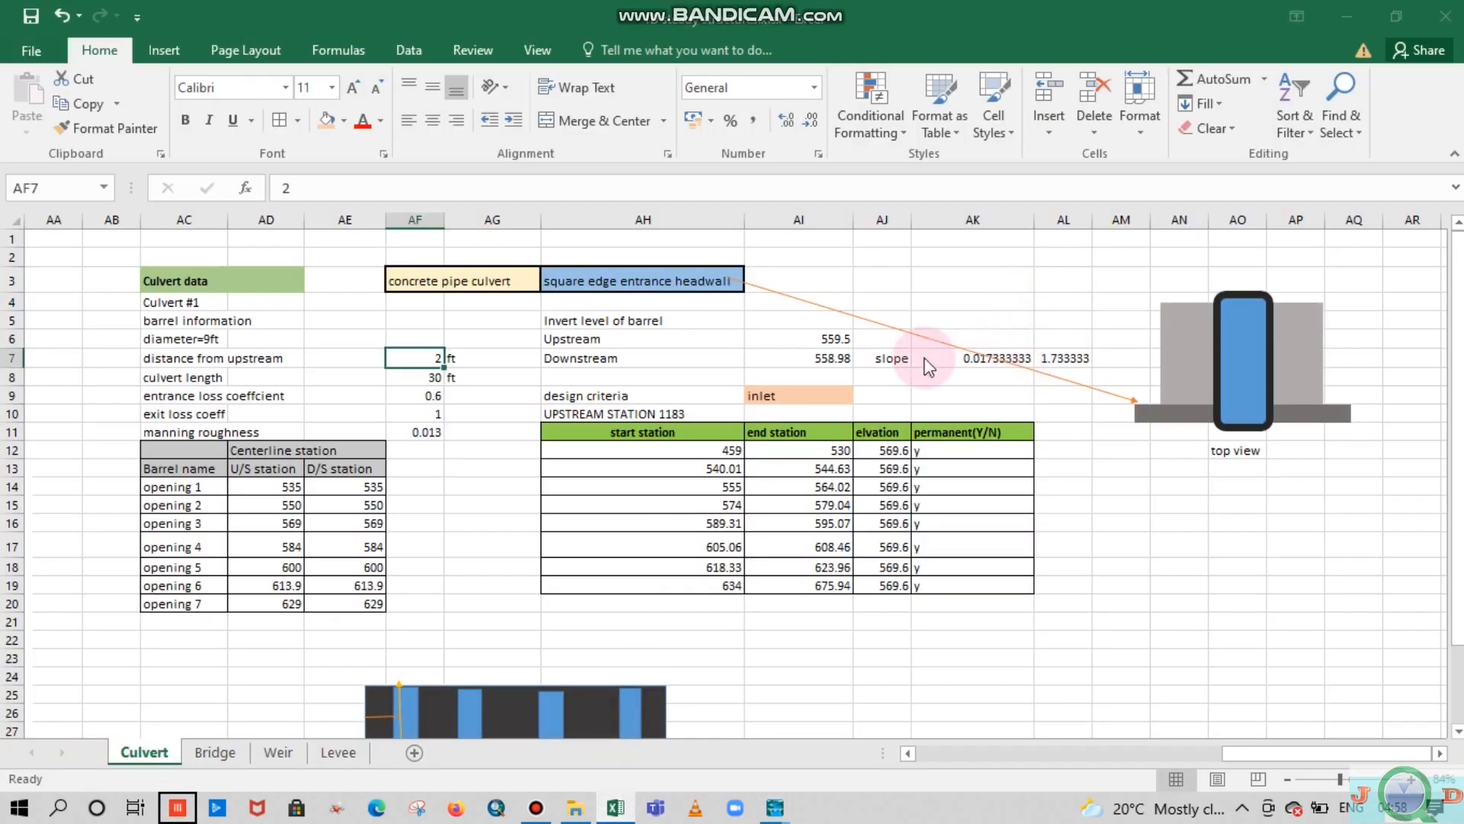
pyautogui.doubleClick(823, 337)
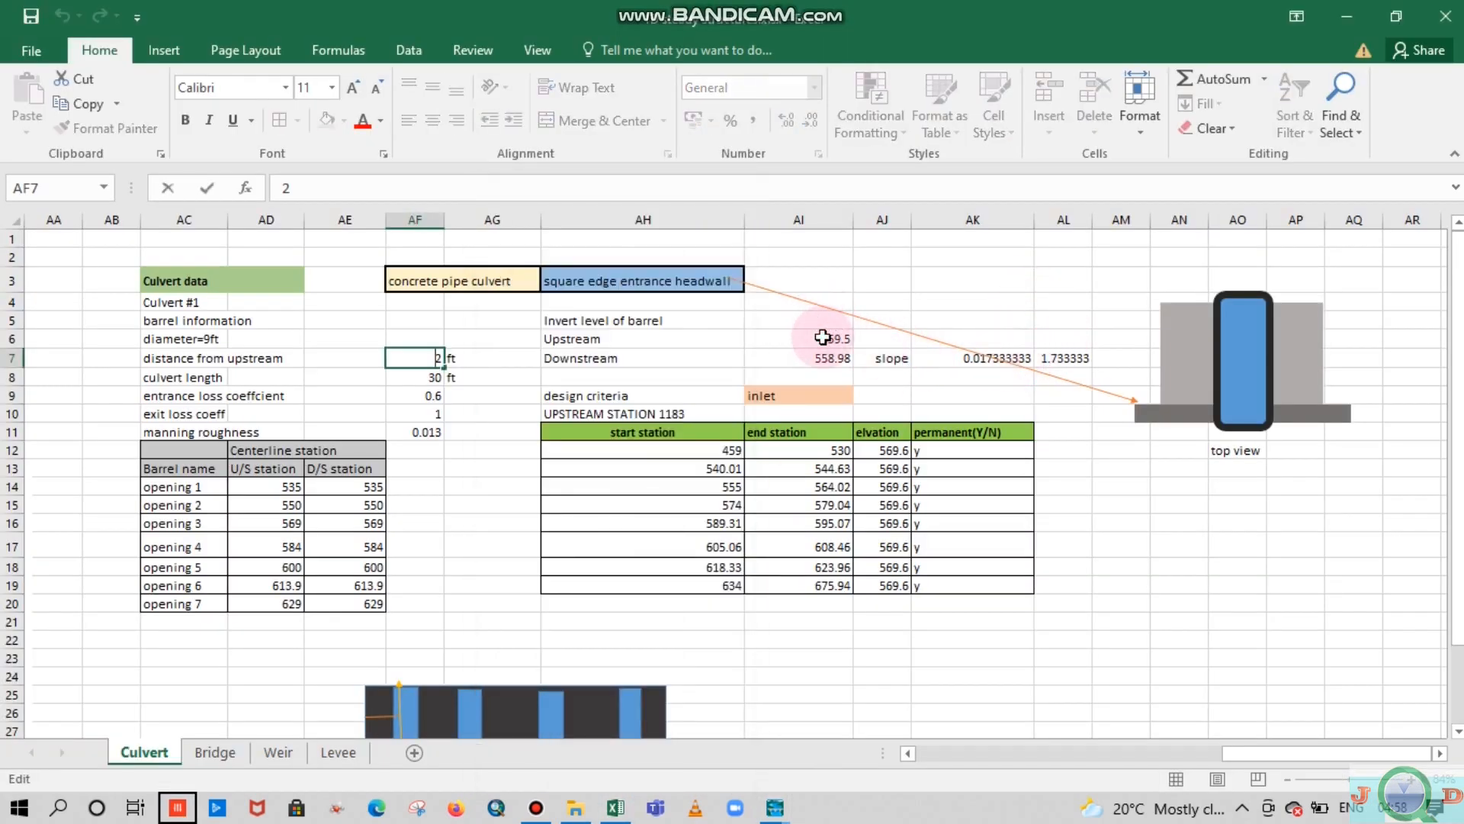
pyautogui.click(823, 337)
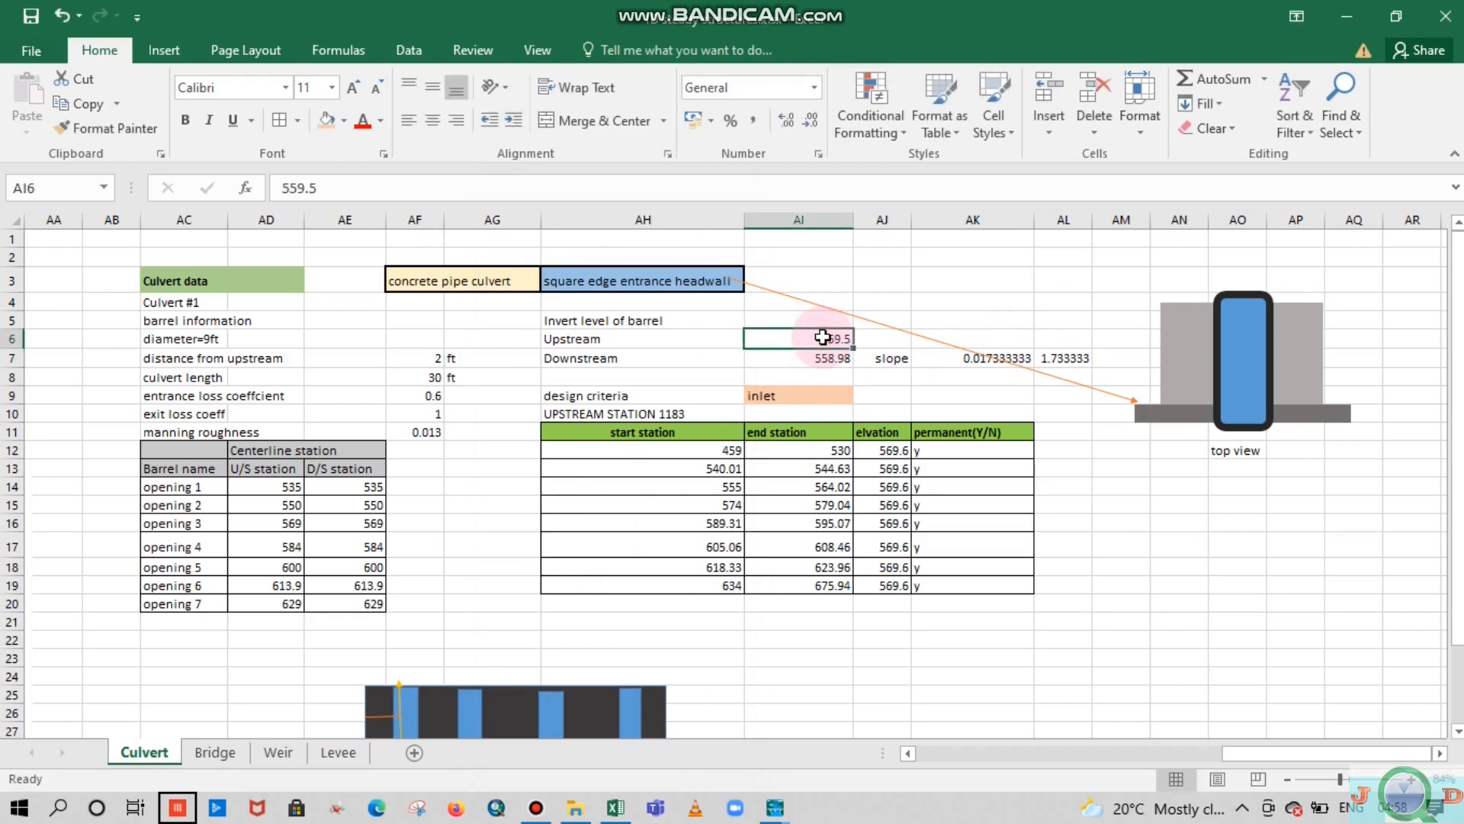
pyautogui.hotkey('ctrl', 'c')
pyautogui.moveTo(775, 808)
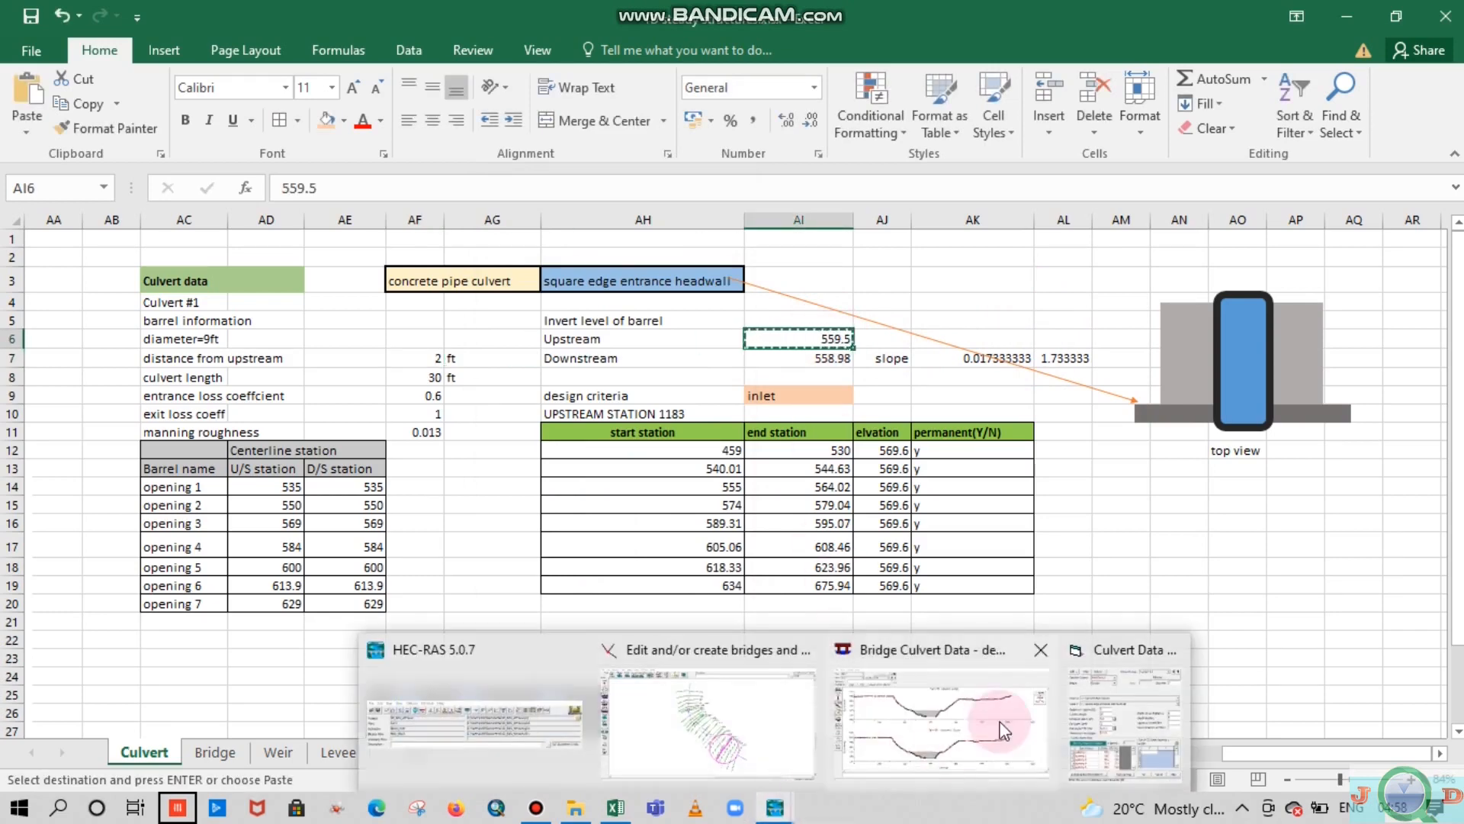
pyautogui.click(1001, 730)
pyautogui.click(1072, 329)
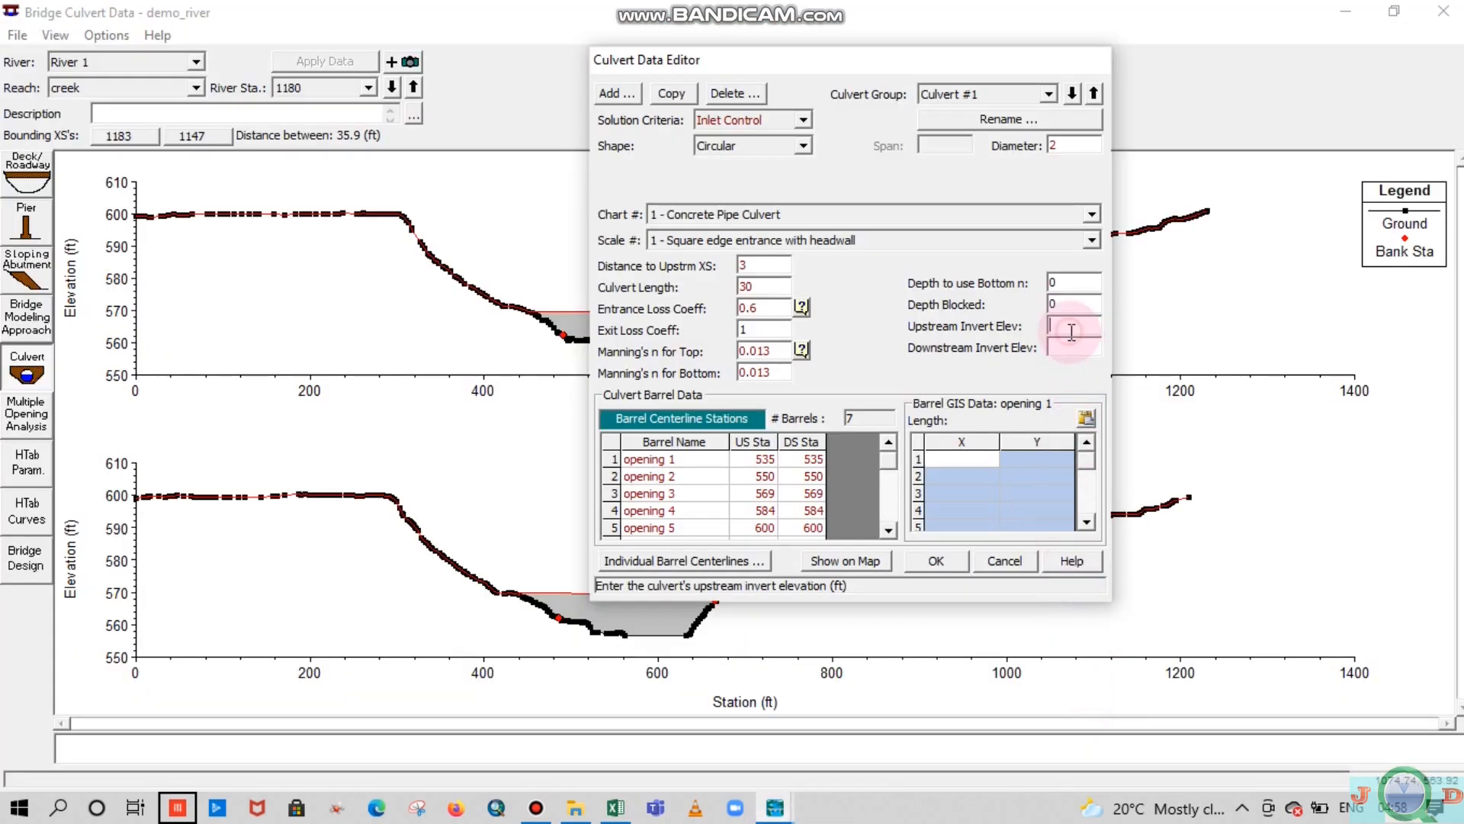
# Copy the downstream invert level 558.98 from cell AI7 in Excel into the downstream invert elevation and accept the culvert data
pyautogui.click(614, 808)
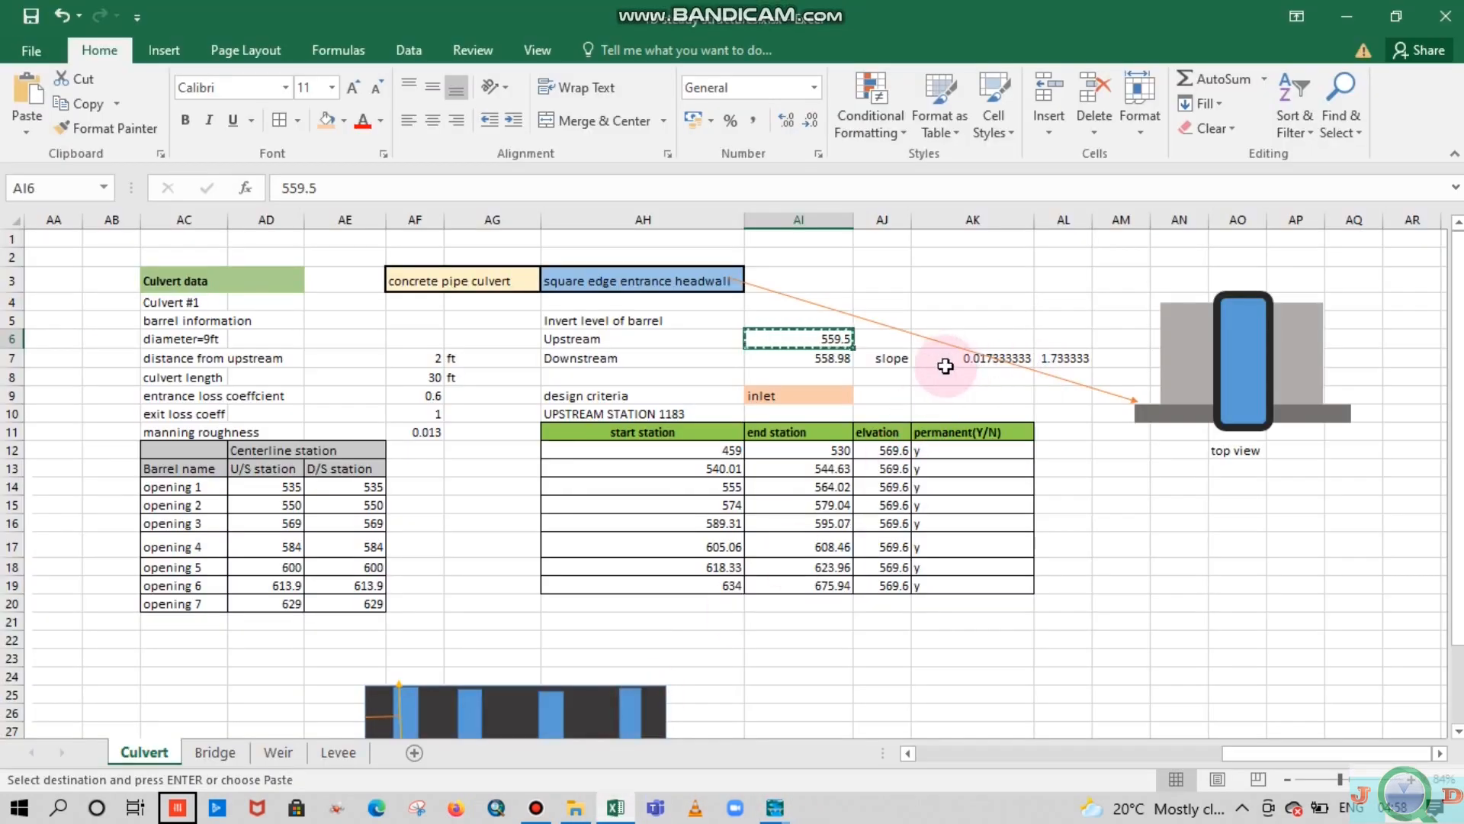
pyautogui.click(830, 361)
pyautogui.hotkey('ctrl', 'c')
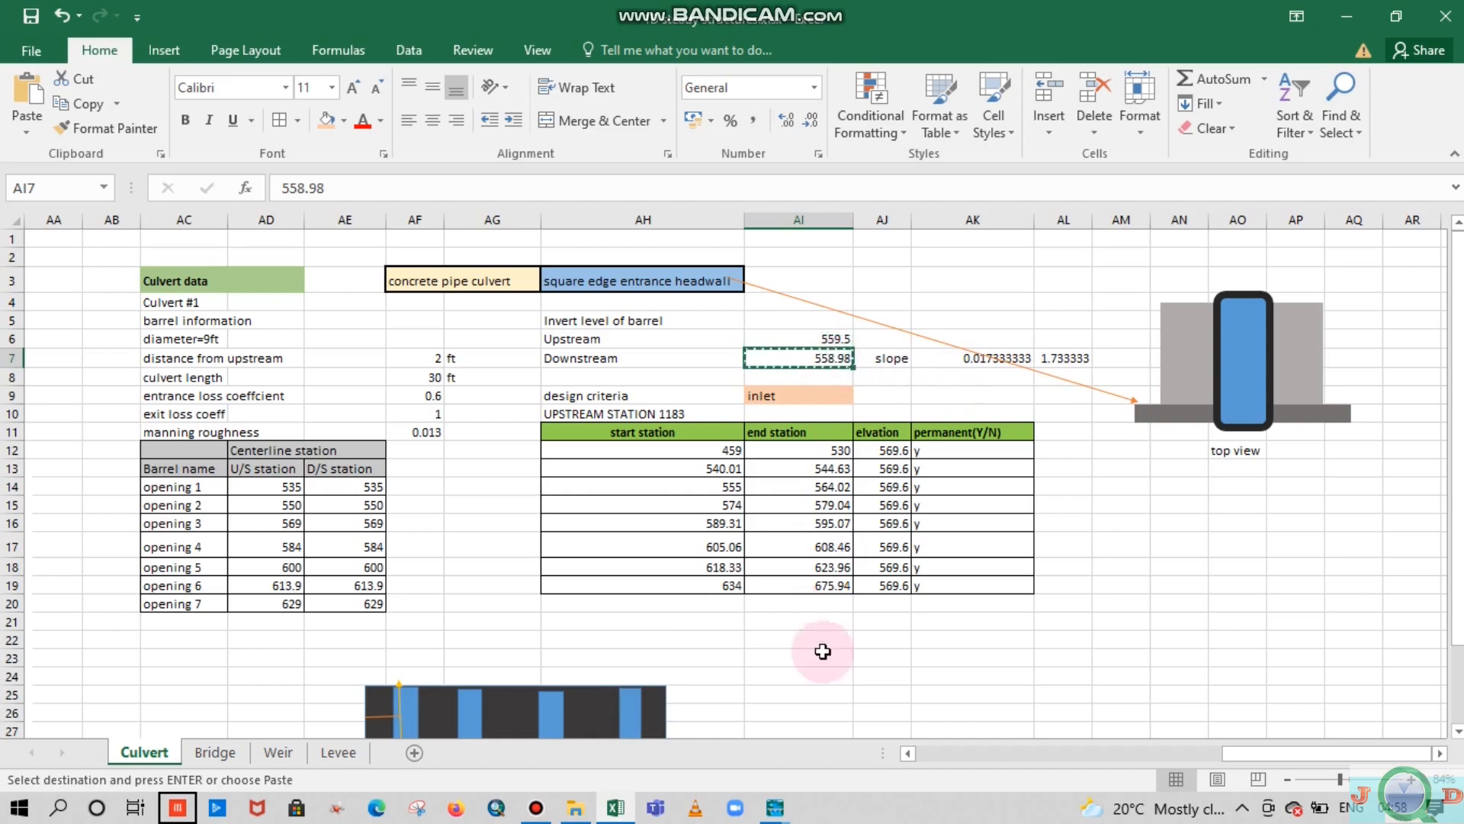
pyautogui.moveTo(785, 813)
pyautogui.click(1088, 684)
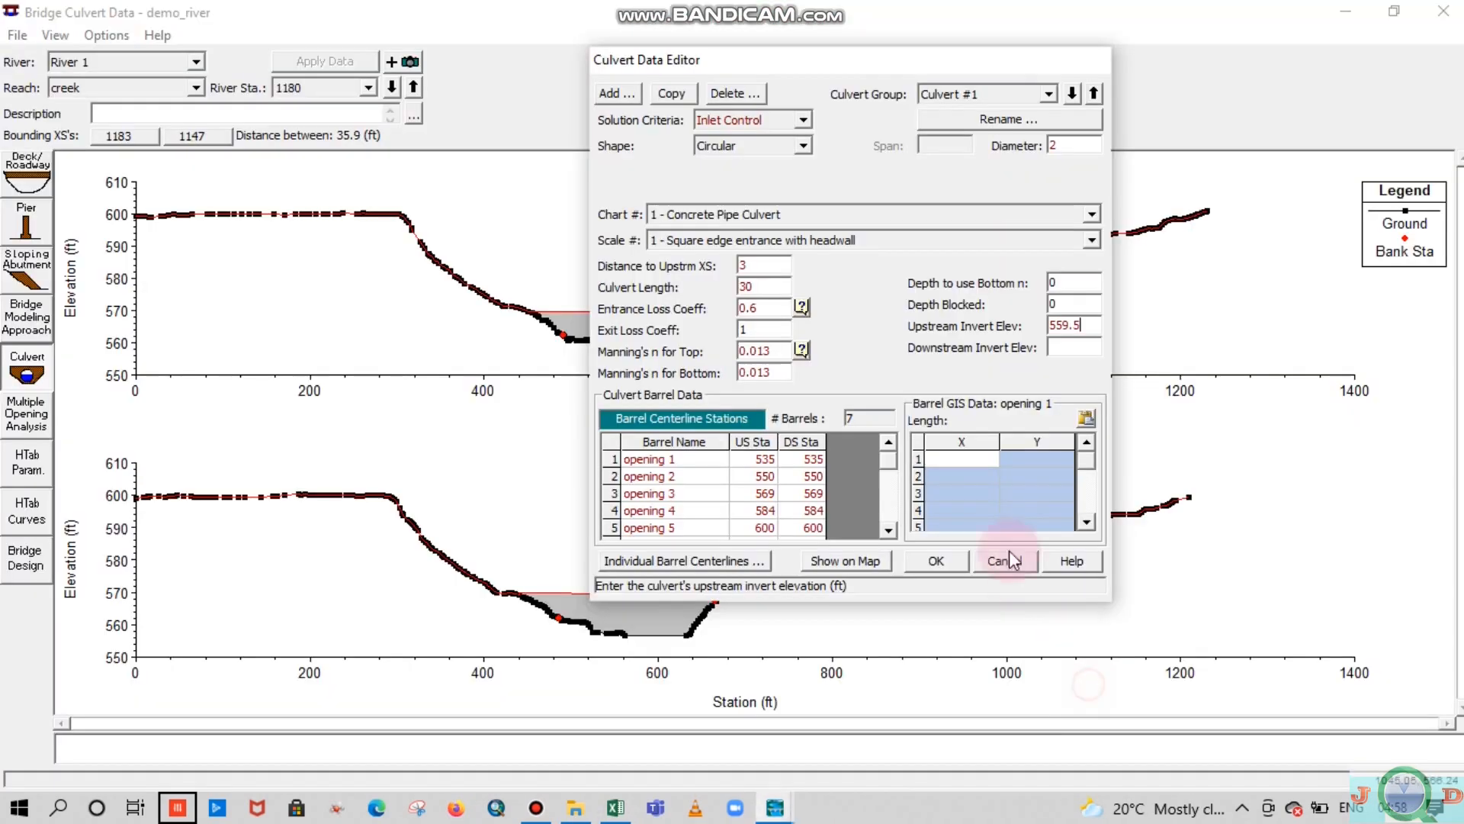
pyautogui.click(1060, 348)
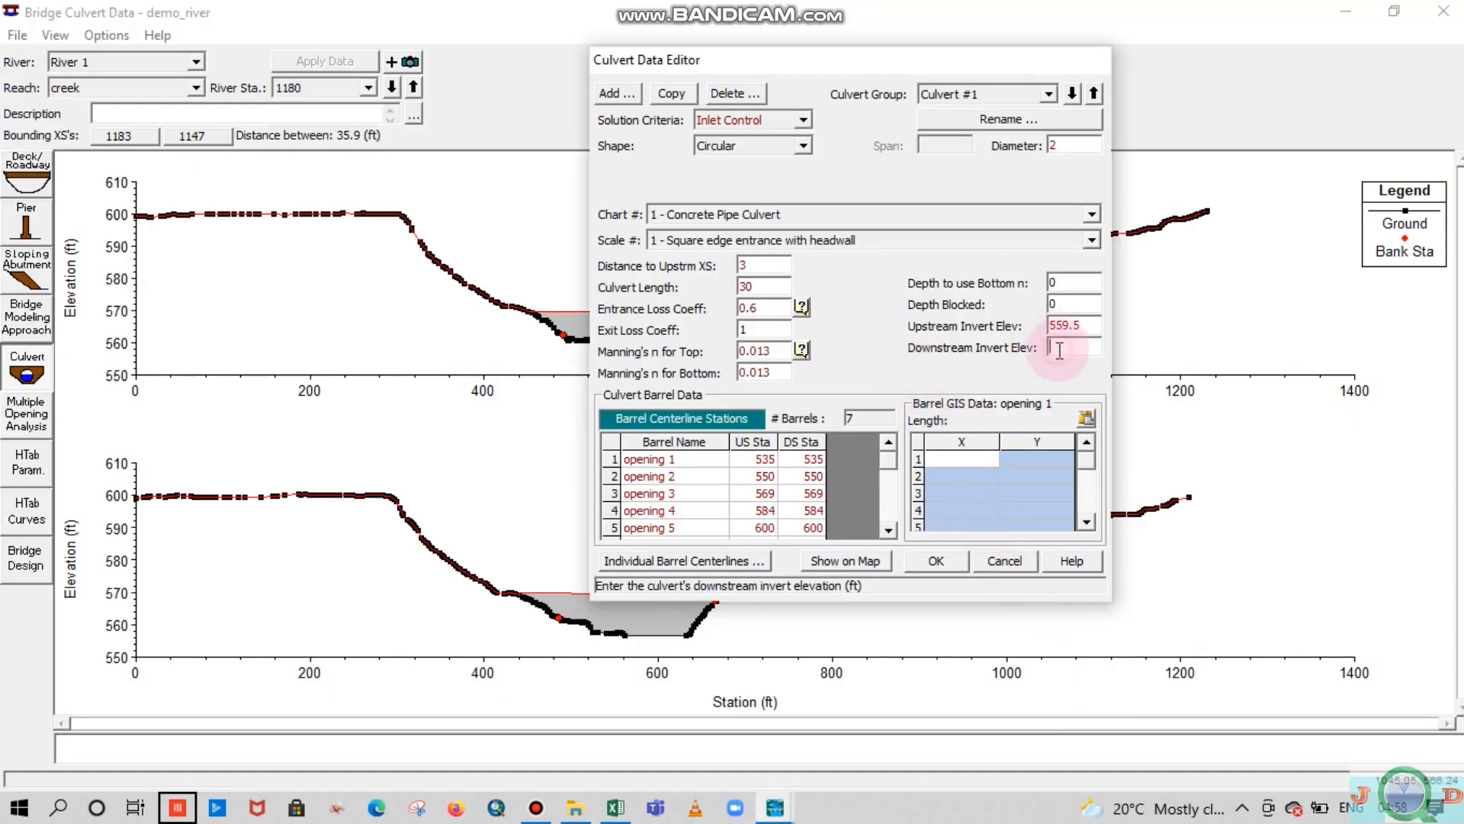
pyautogui.click(930, 561)
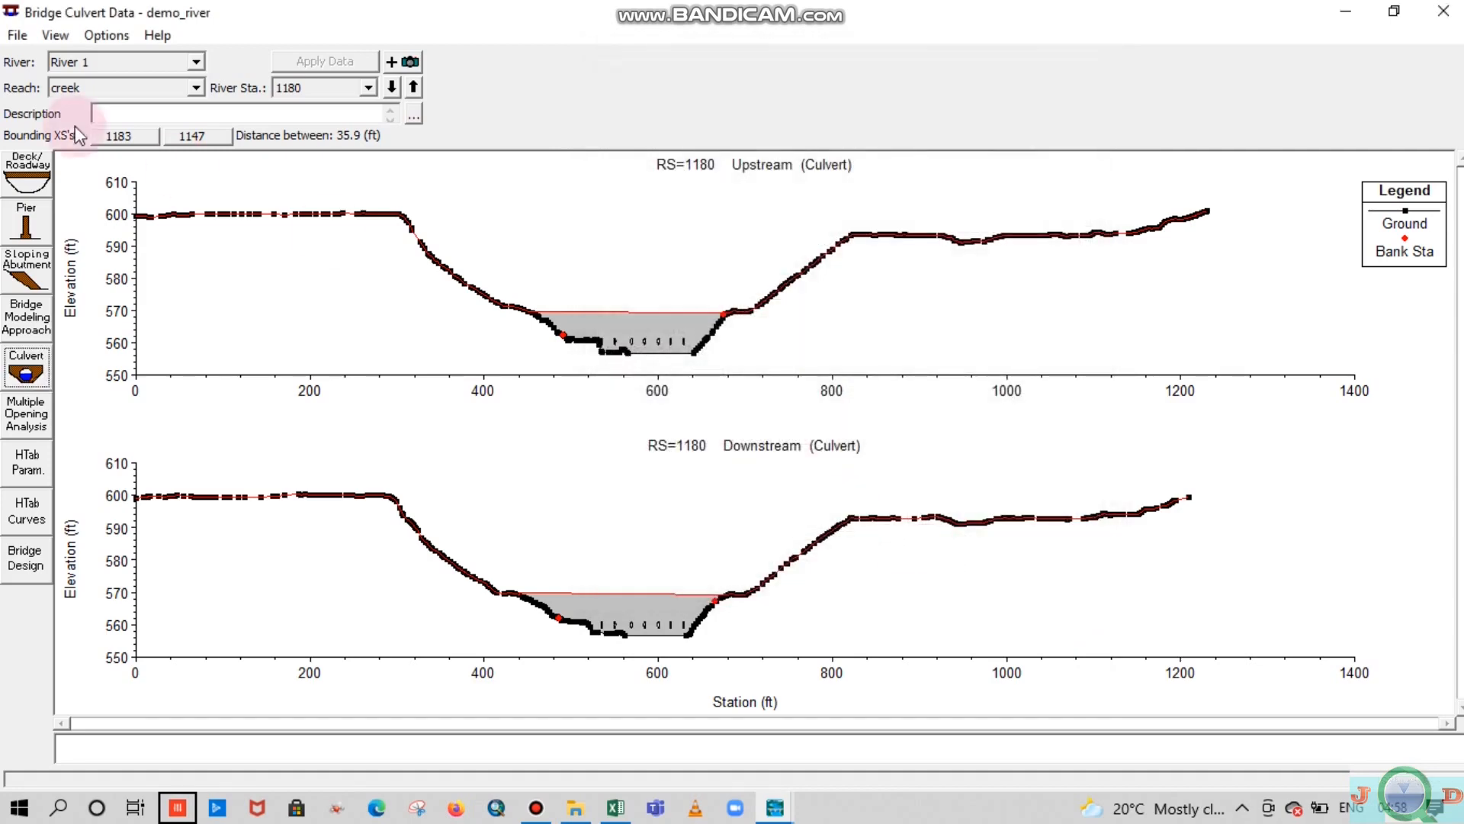
# Examine the culvert barrels up close in the upstream and downstream section plots, then restore the full plot
pyautogui.rightClick(678, 414)
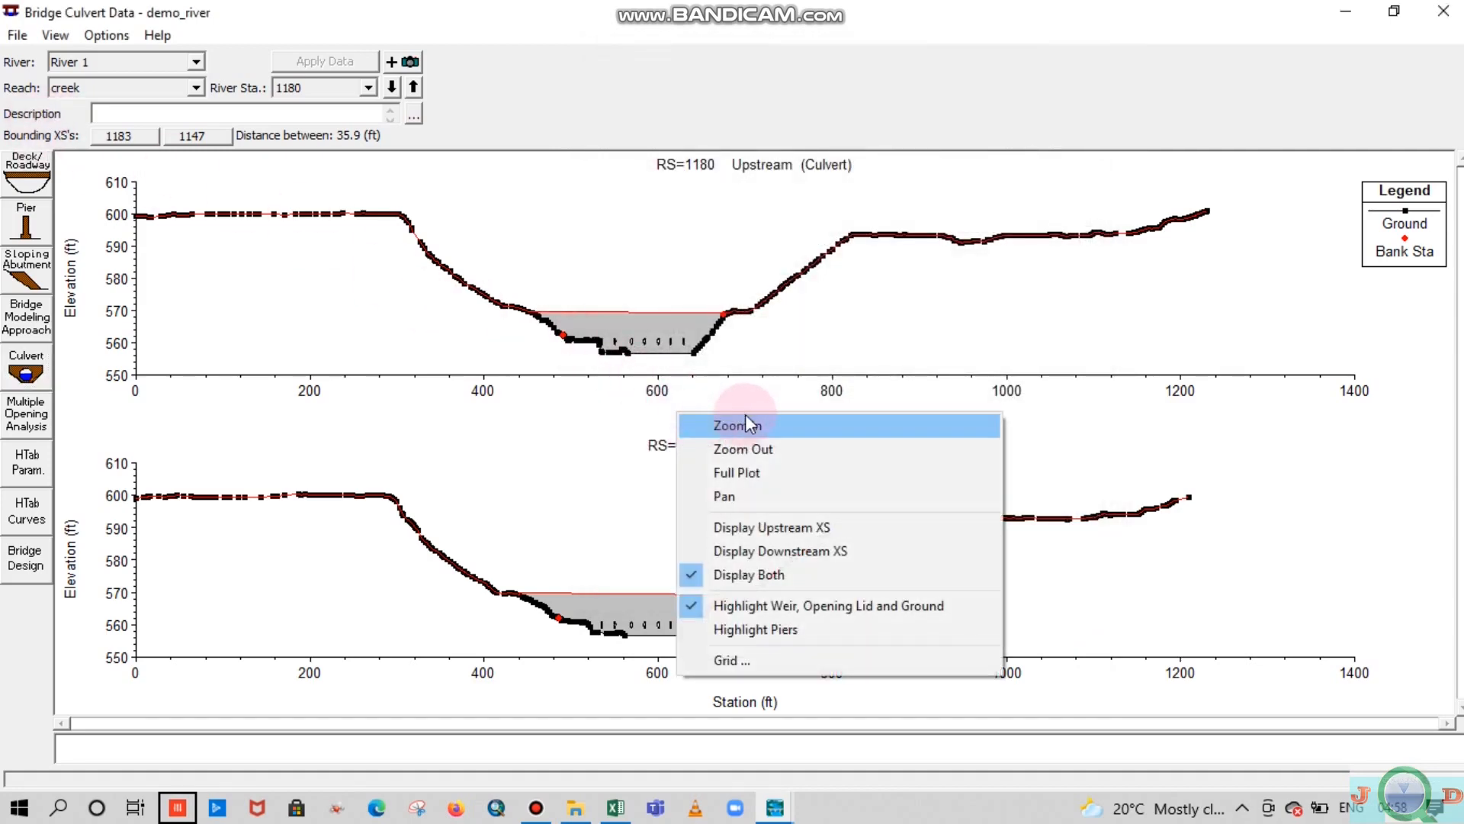
pyautogui.click(748, 424)
pyautogui.moveTo(556, 562); pyautogui.dragTo(809, 660)
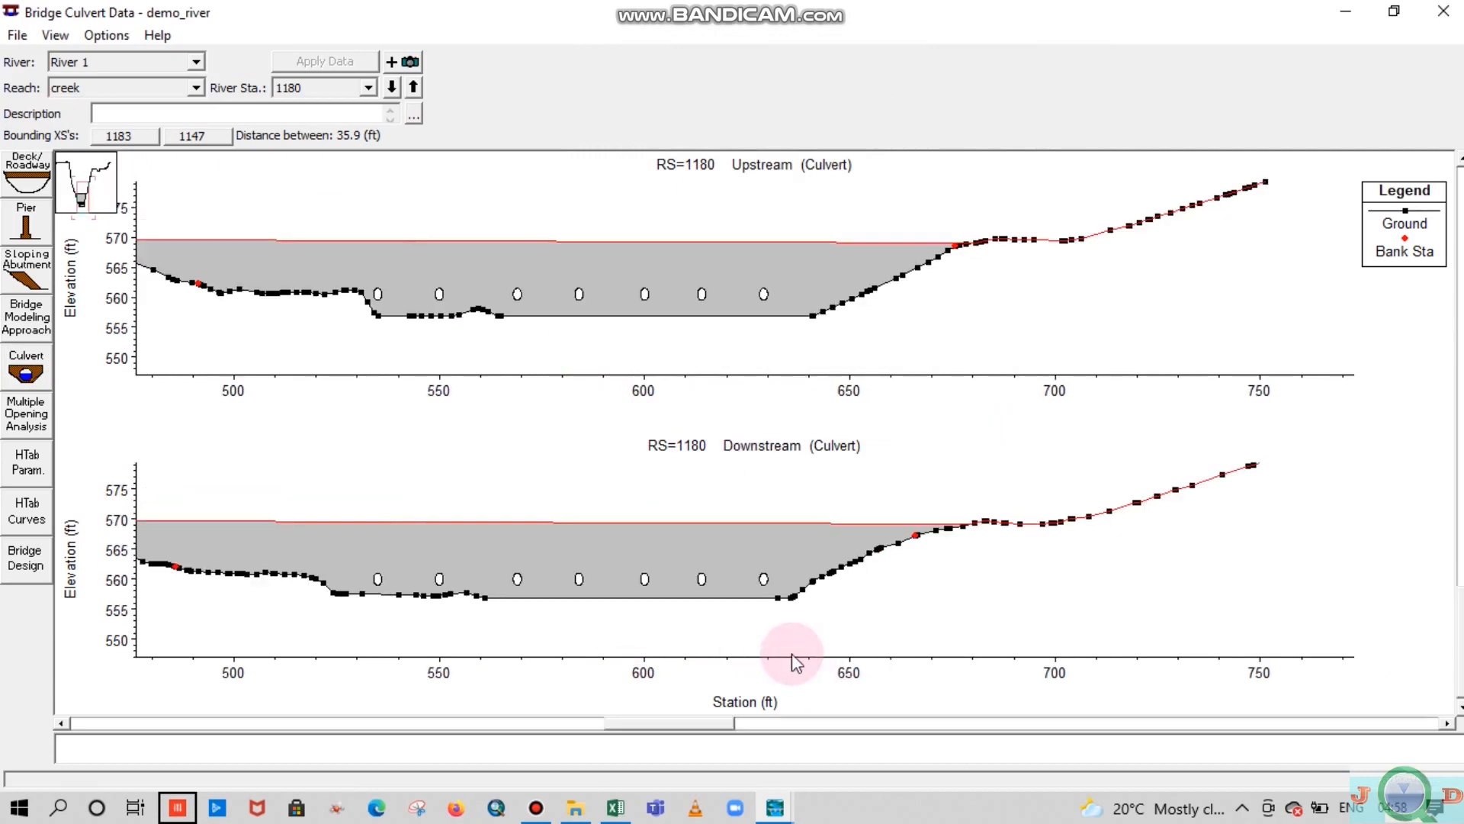
pyautogui.rightClick(563, 468)
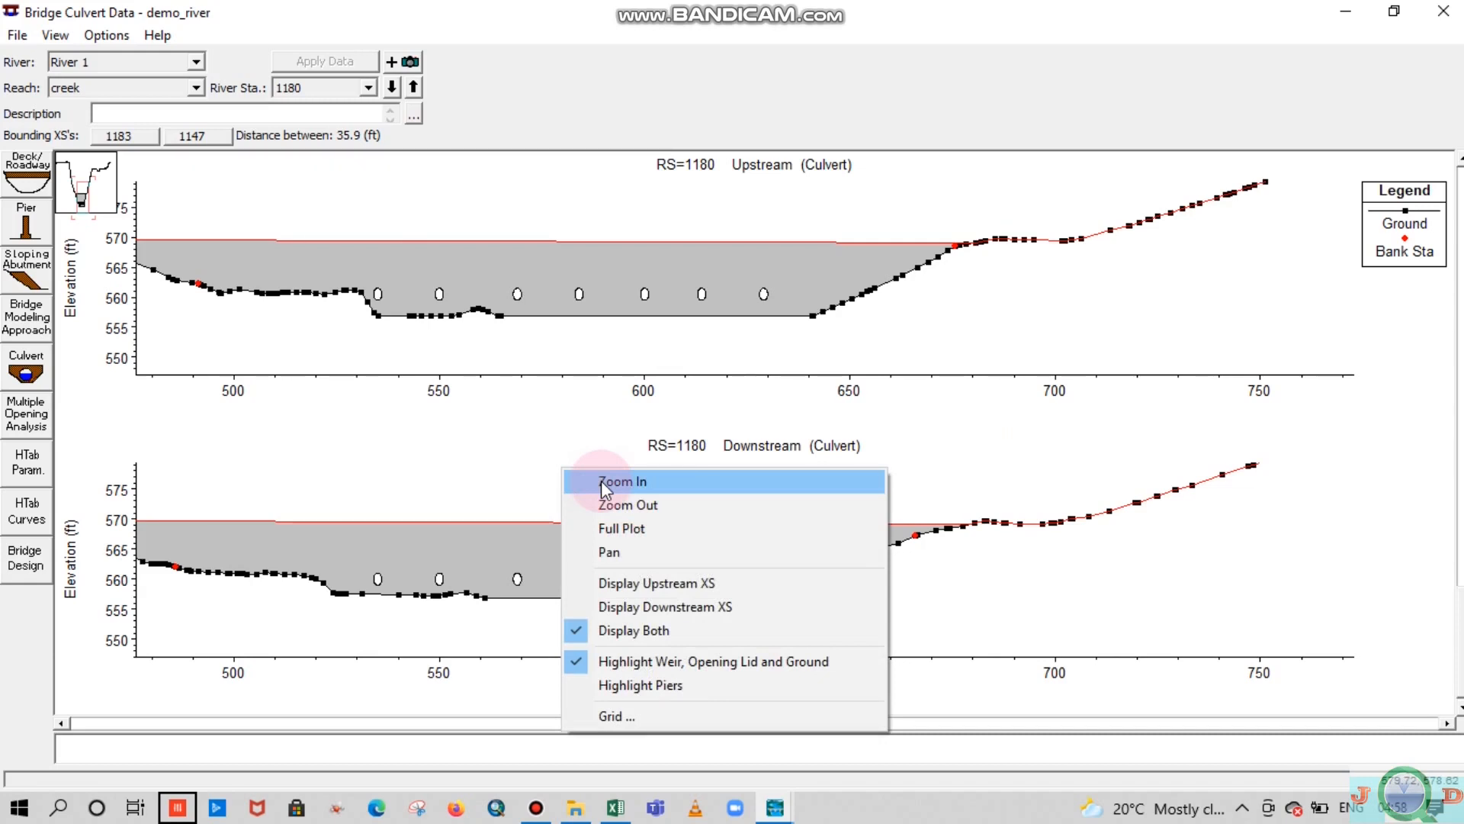
pyautogui.rightClick(572, 436)
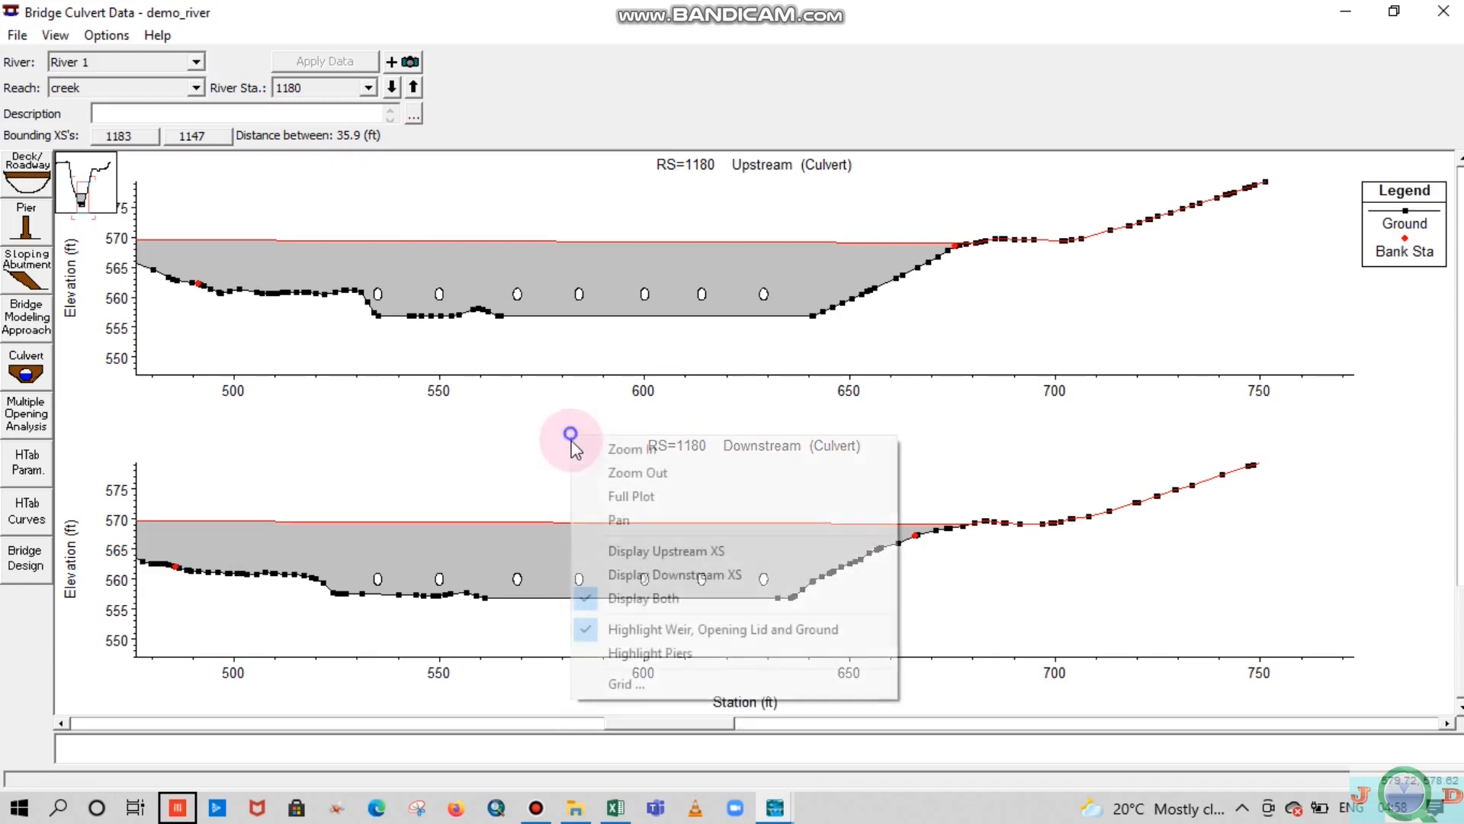
pyautogui.rightClick(488, 407)
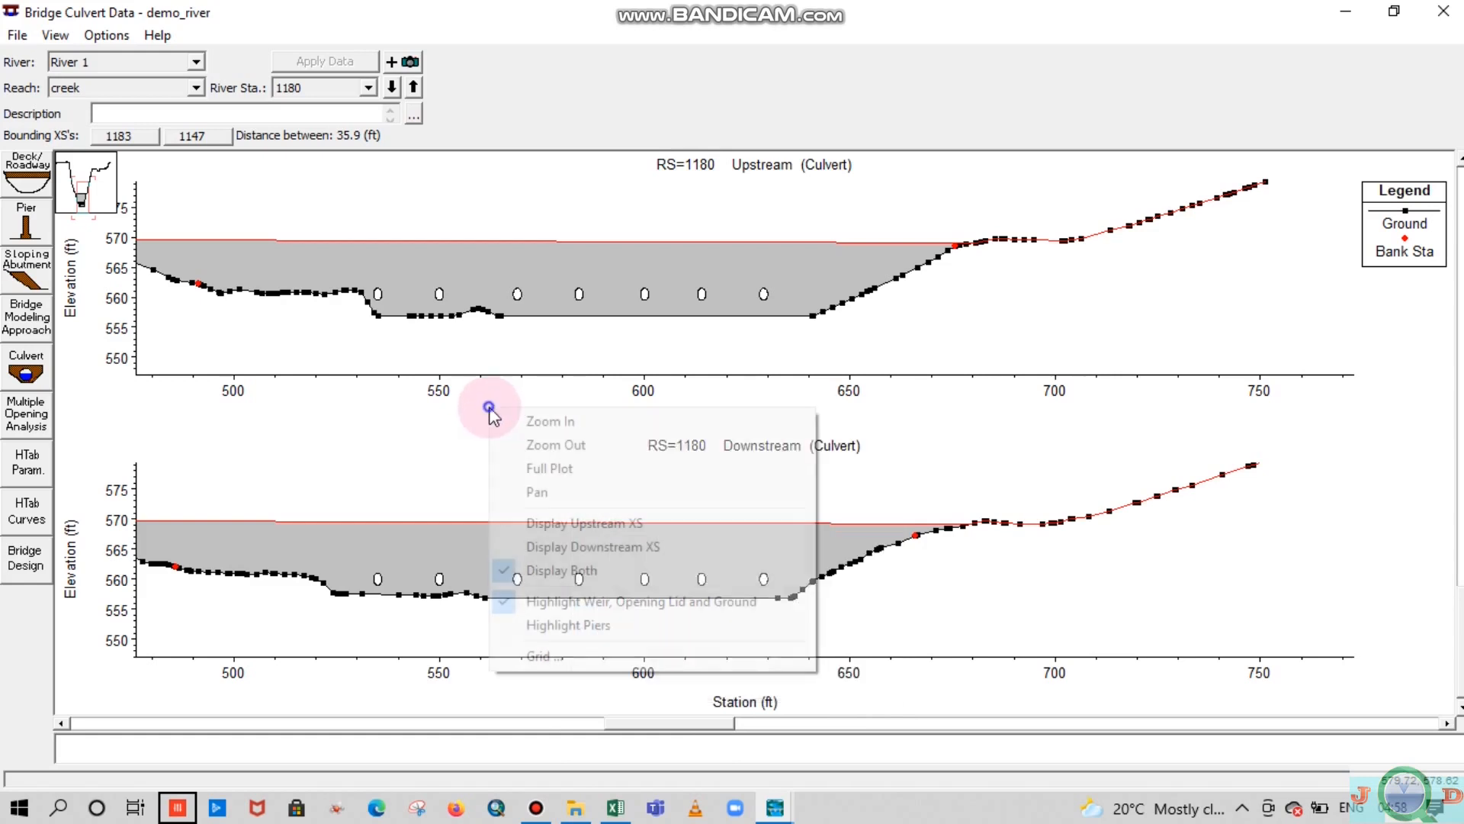
pyautogui.click(573, 470)
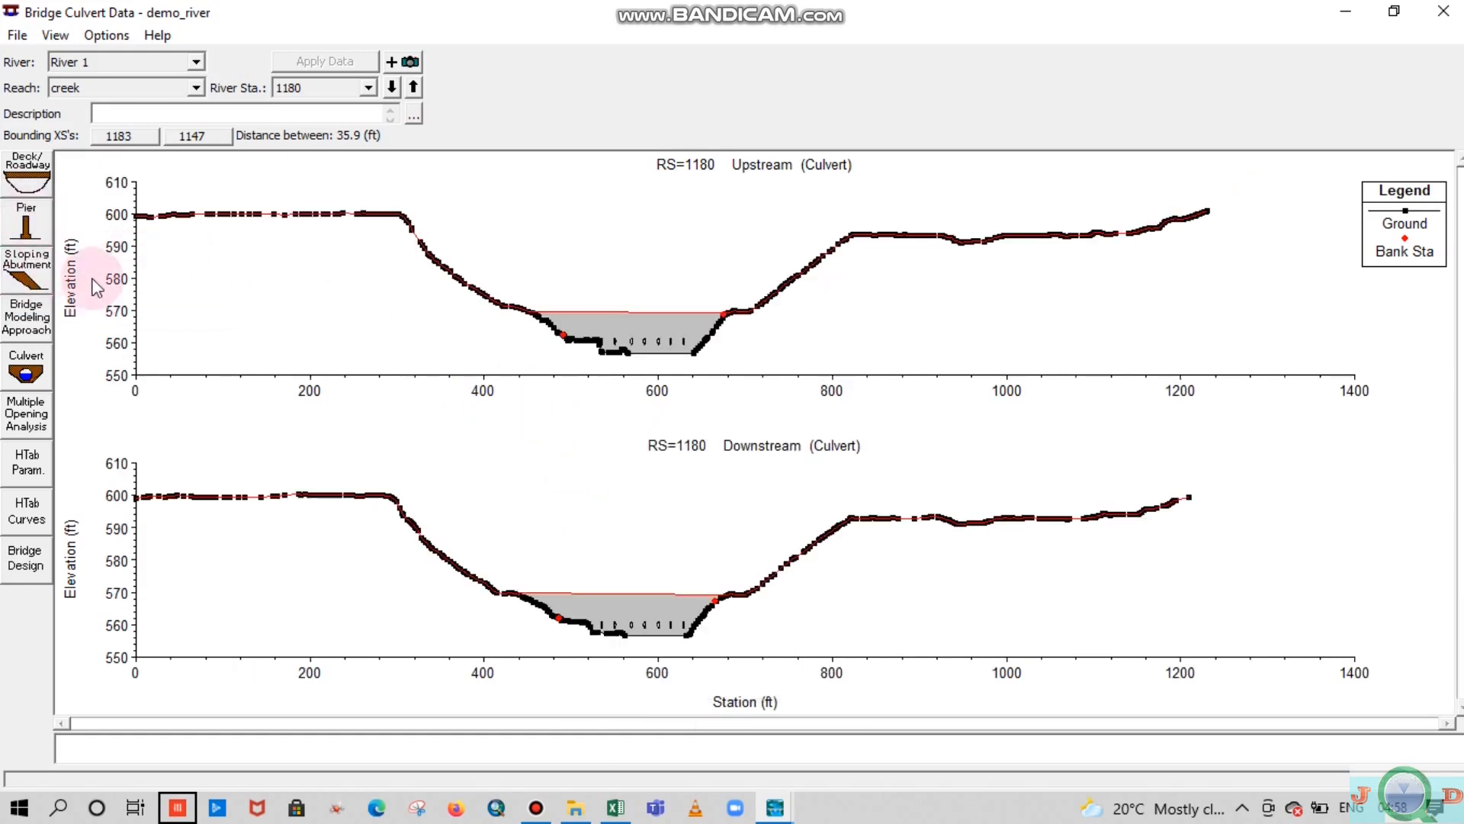
# Change the diameter of Culvert #1 to 7 ft and inspect the barrels in the section plots
pyautogui.click(26, 371)
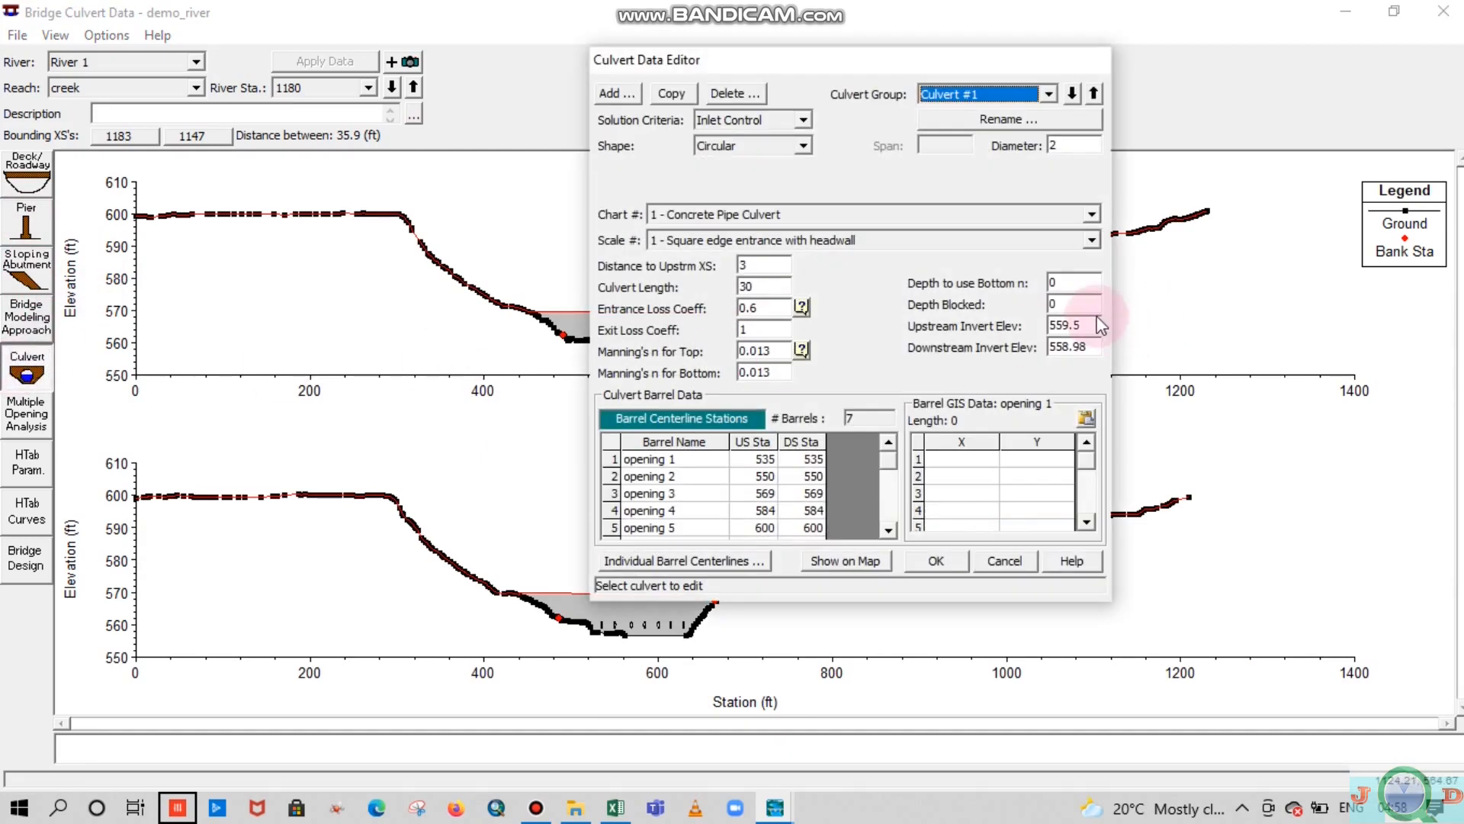
pyautogui.doubleClick(1055, 146)
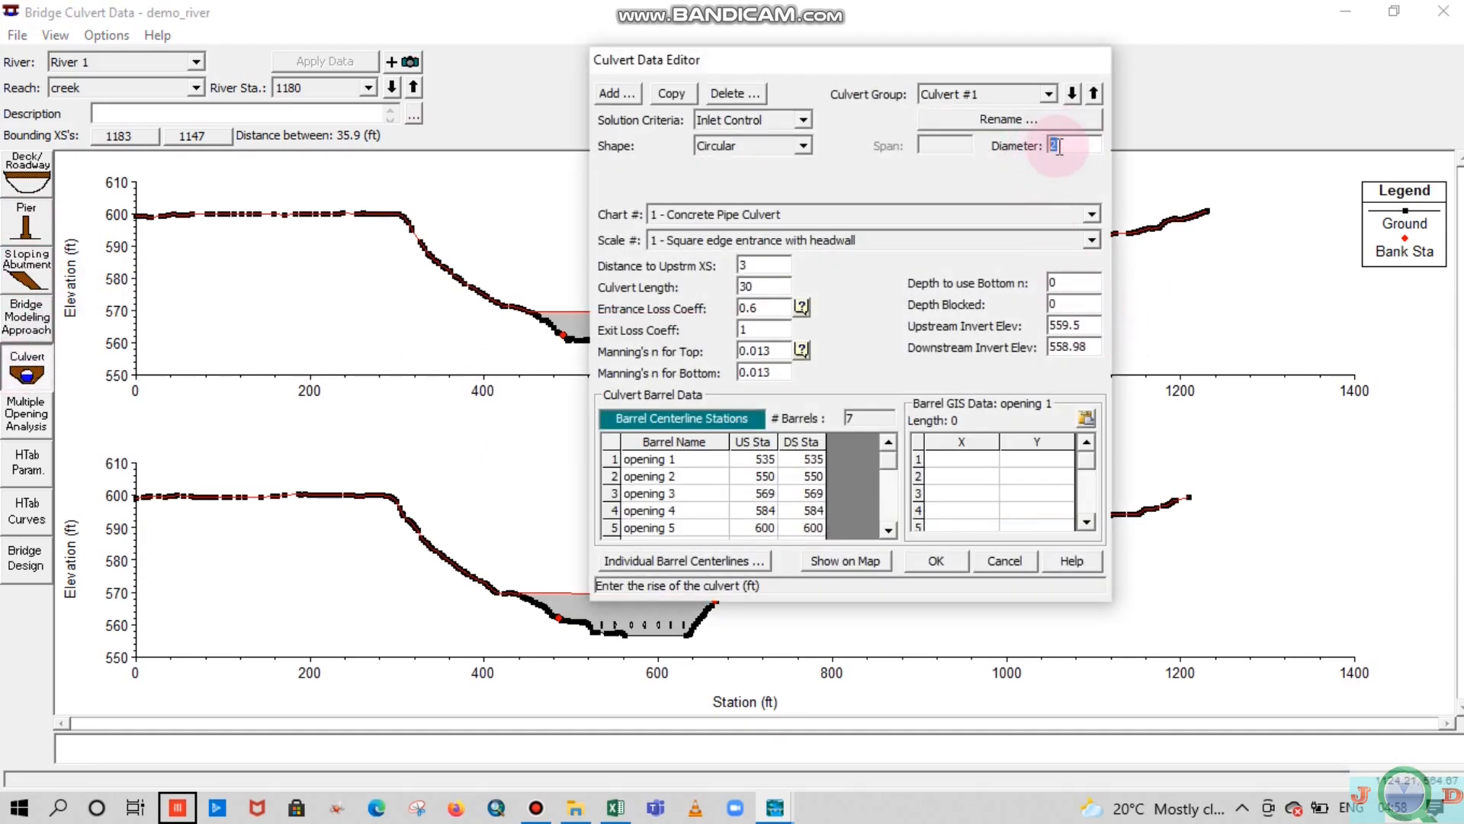
pyautogui.write('7')
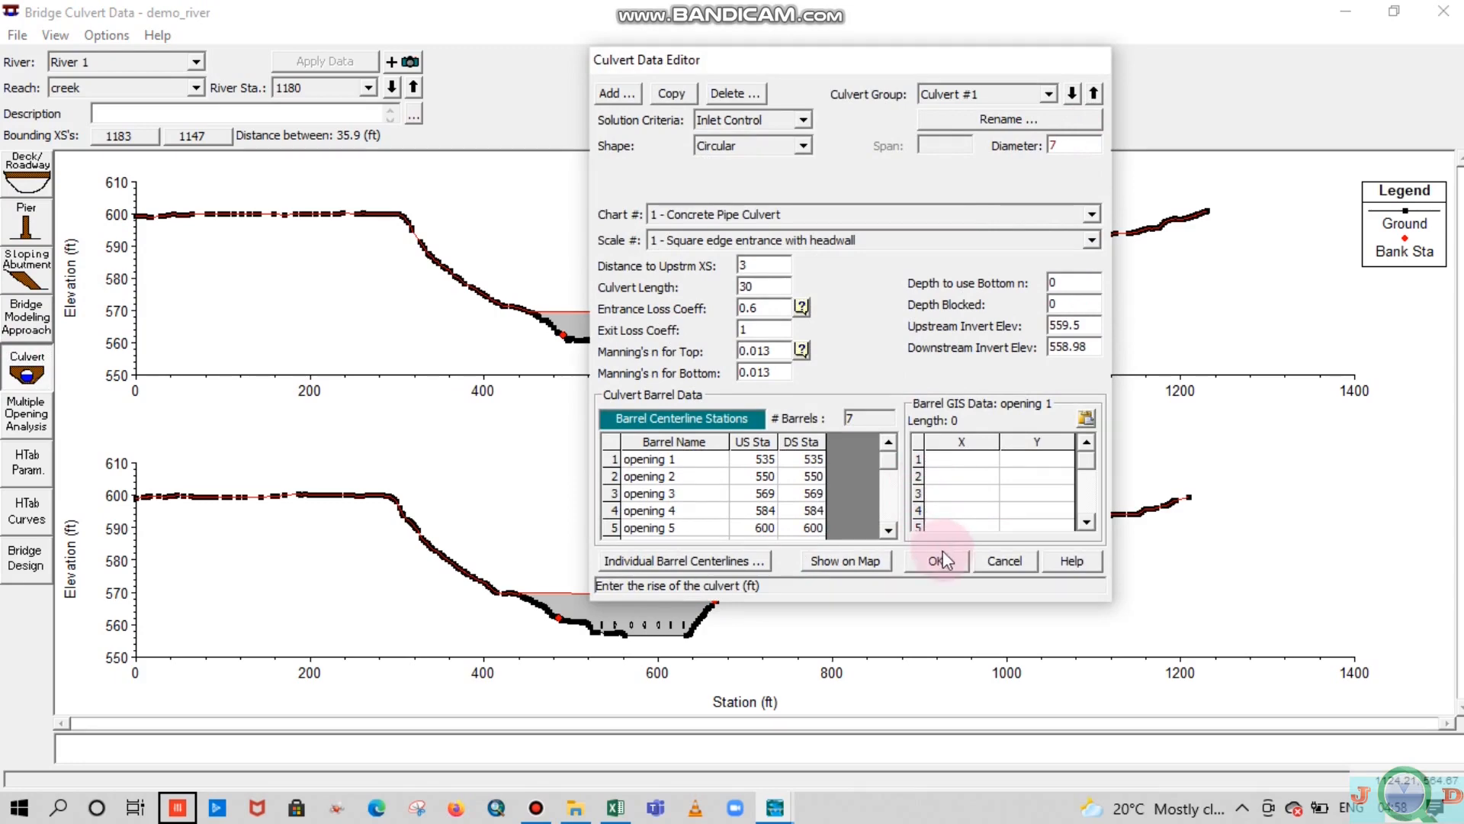
pyautogui.click(943, 561)
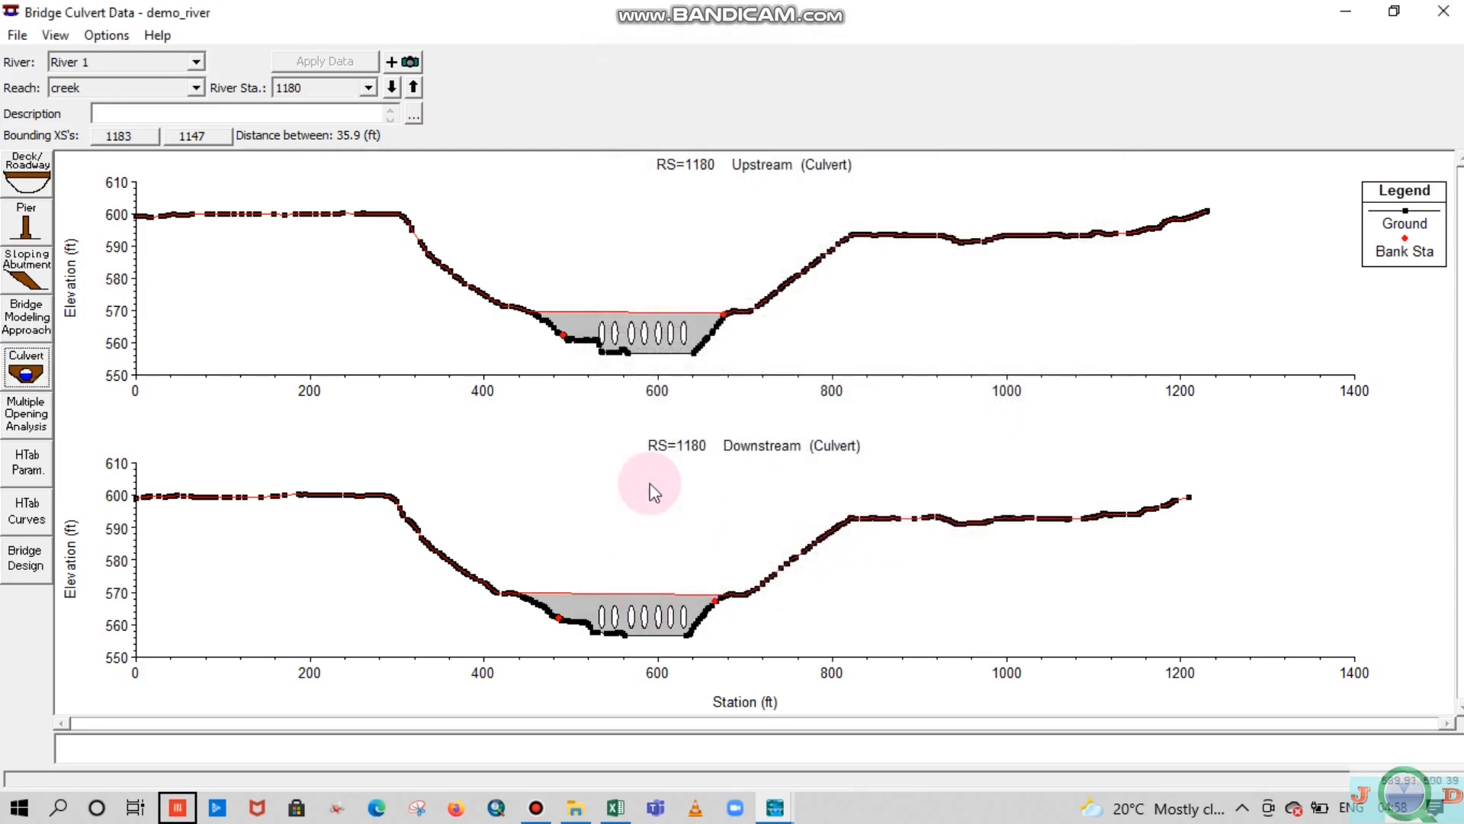
pyautogui.rightClick(650, 465)
pyautogui.click(675, 473)
pyautogui.moveTo(576, 582); pyautogui.dragTo(762, 679)
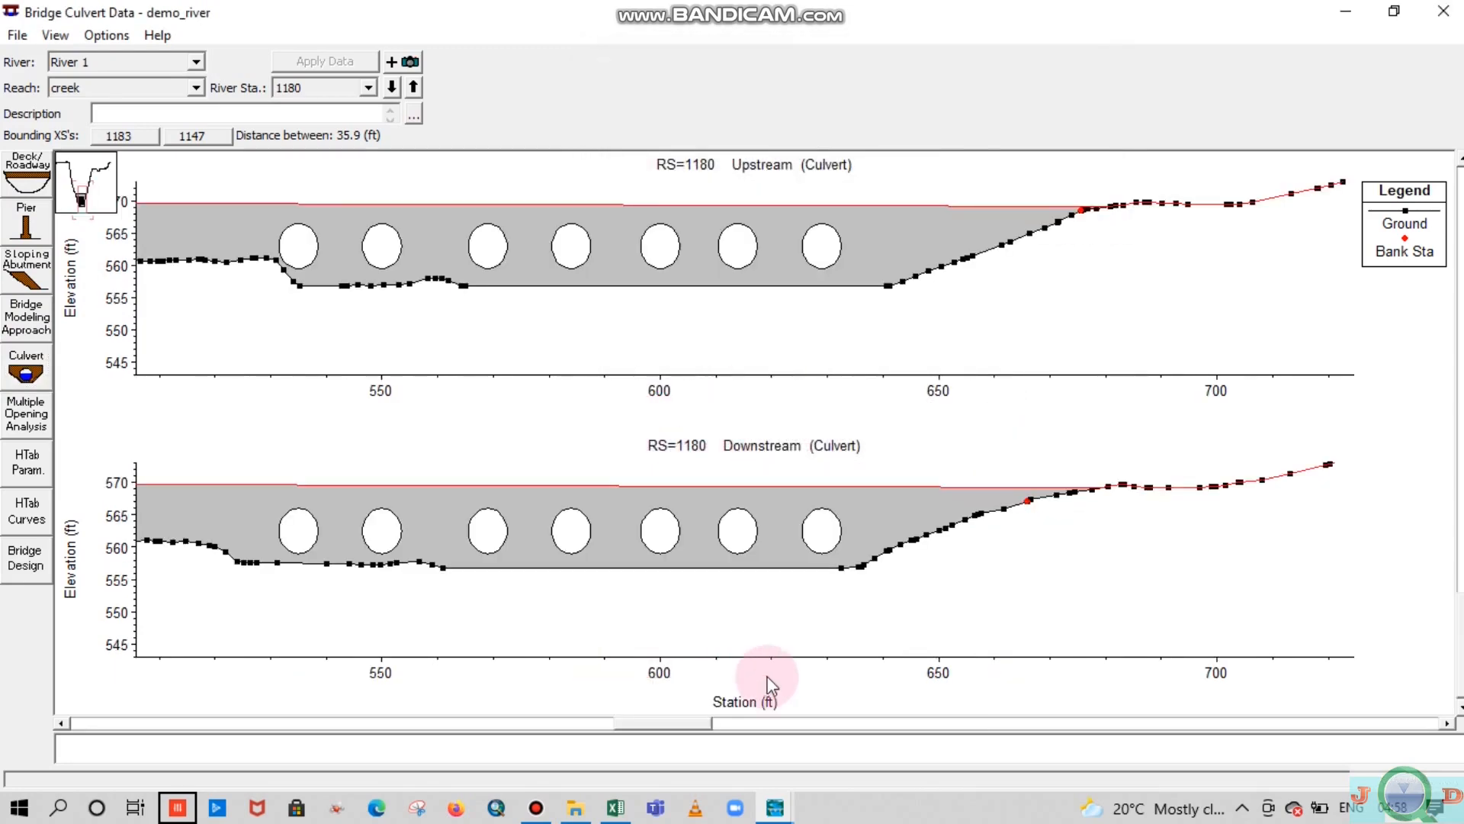
pyautogui.rightClick(728, 419)
pyautogui.click(807, 477)
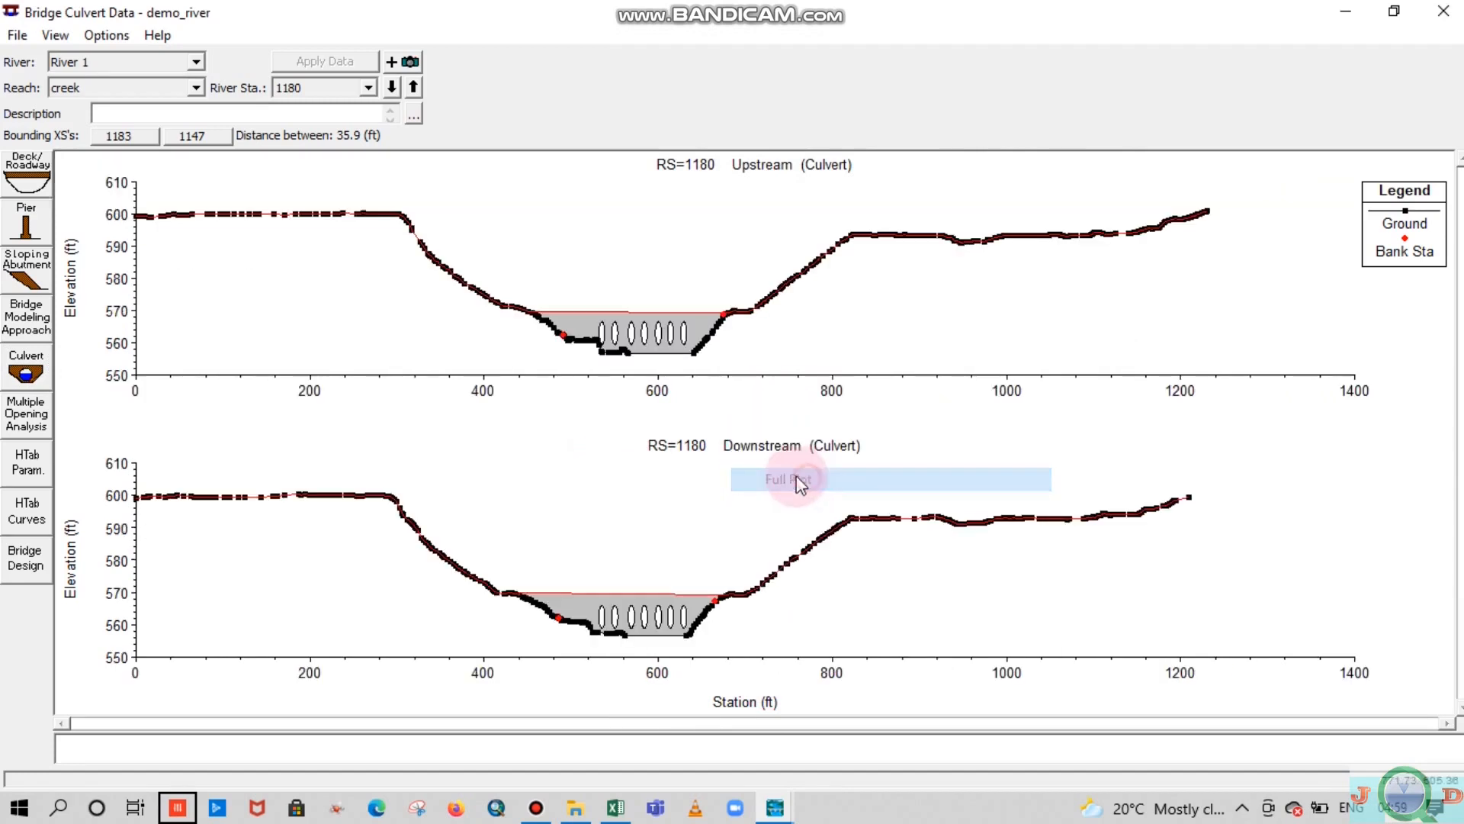
# Set the diameter of Culvert #1 to 8 ft and check how the barrels fit in the section plots
pyautogui.click(26, 370)
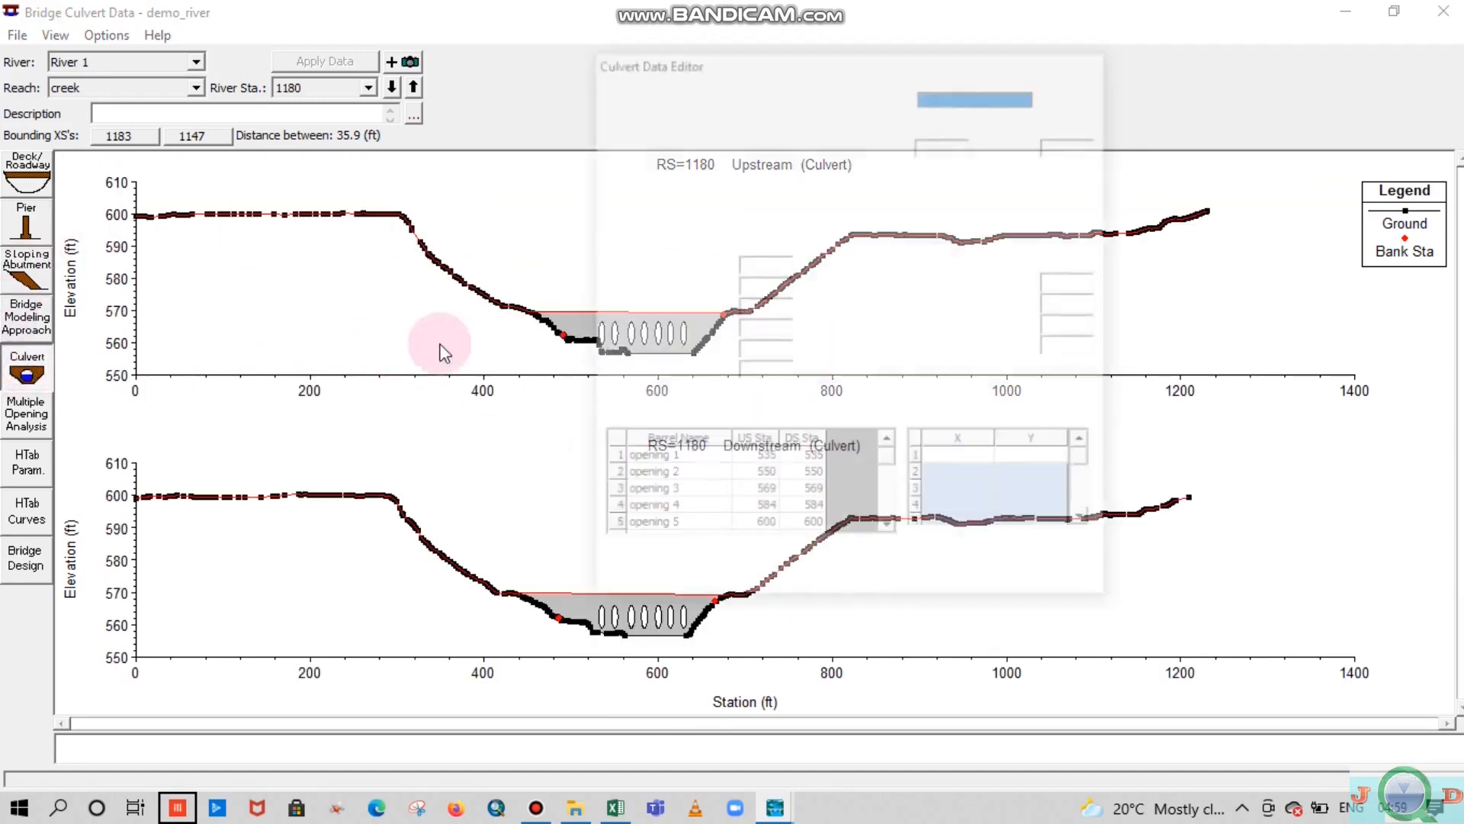
pyautogui.click(1075, 144)
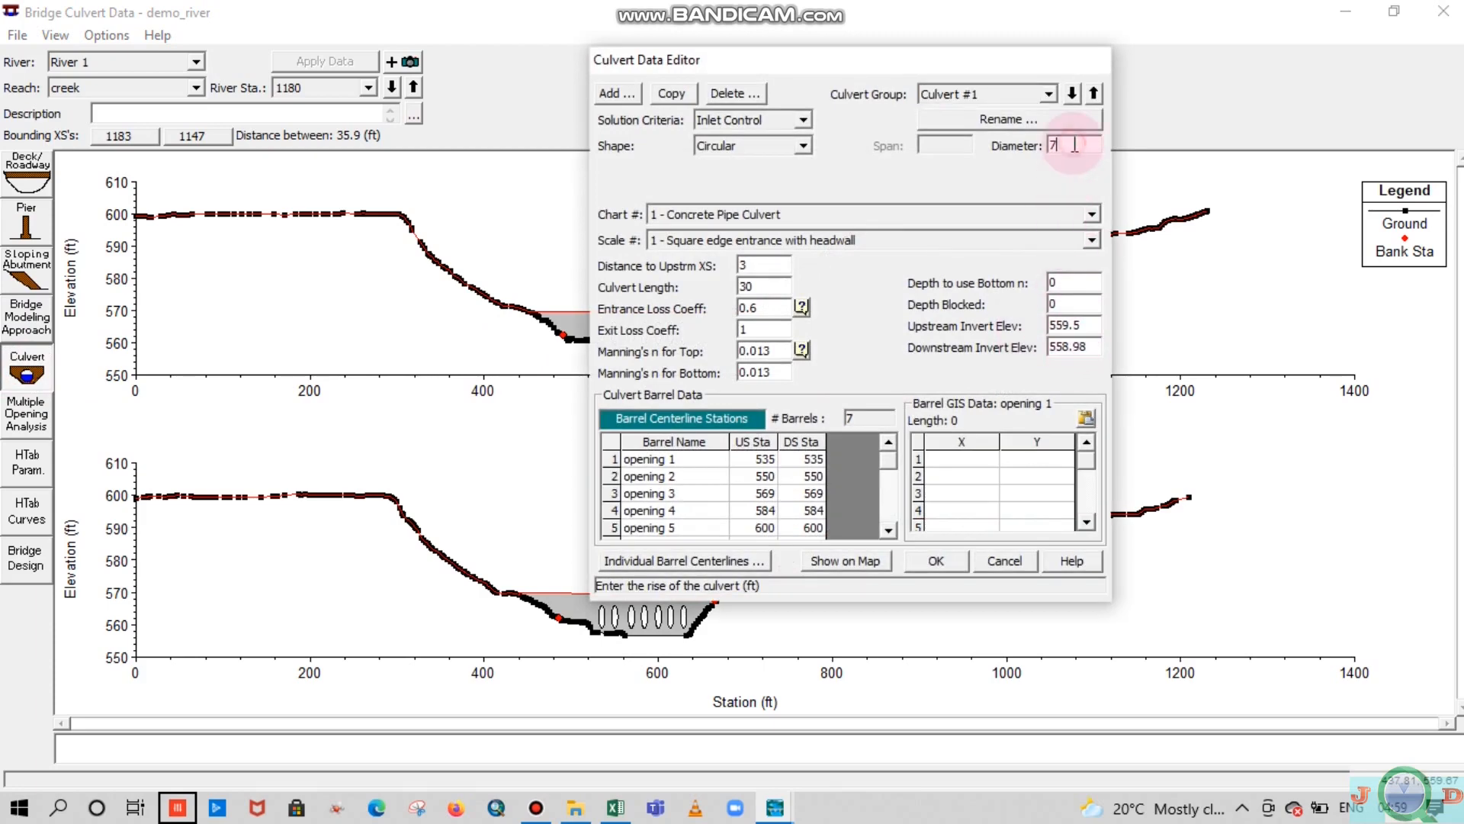
pyautogui.doubleClick(1052, 145)
pyautogui.write('8')
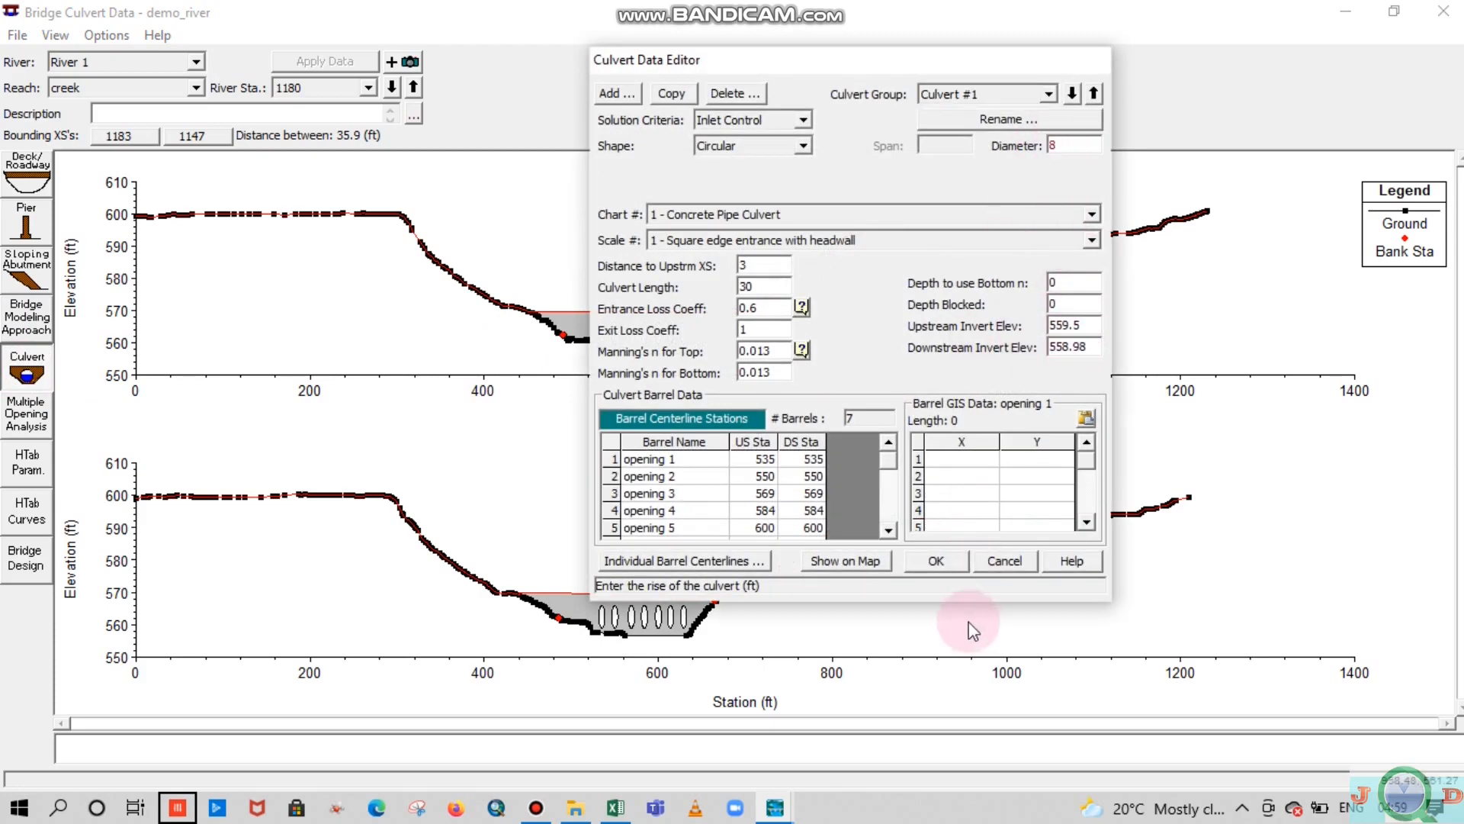
pyautogui.click(934, 561)
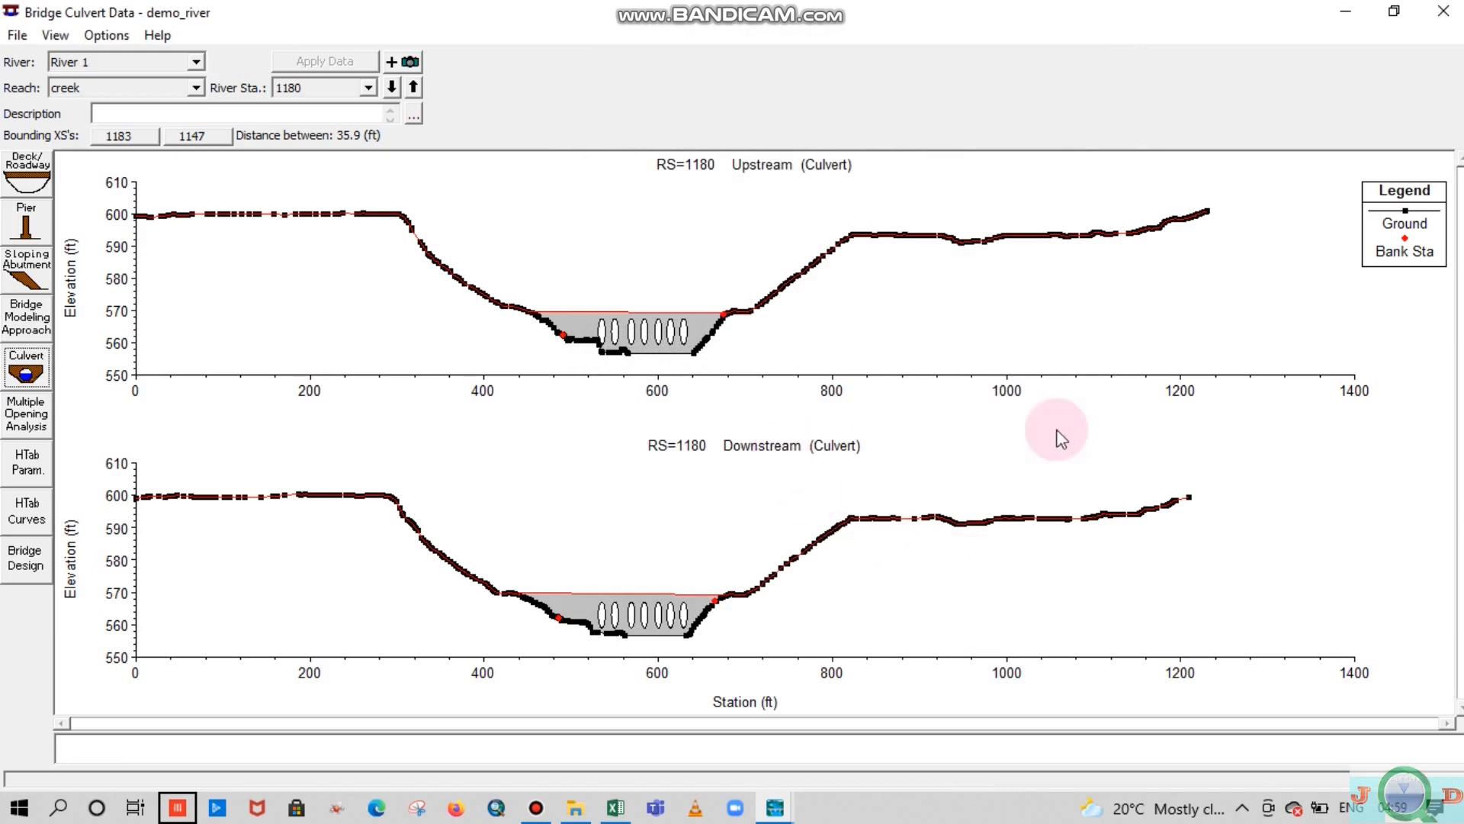
pyautogui.rightClick(727, 502)
pyautogui.click(766, 516)
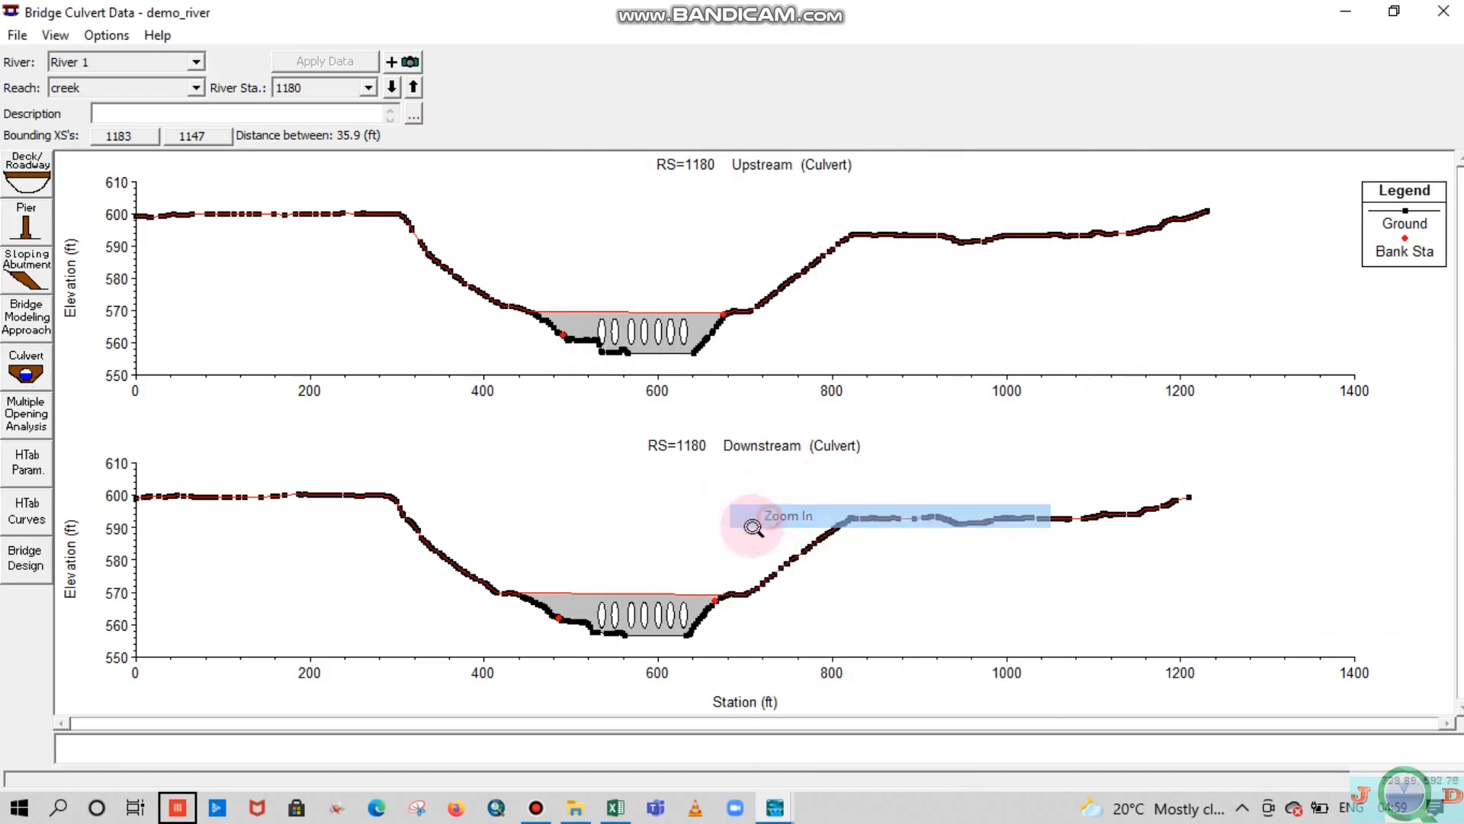
pyautogui.moveTo(538, 586); pyautogui.dragTo(799, 686)
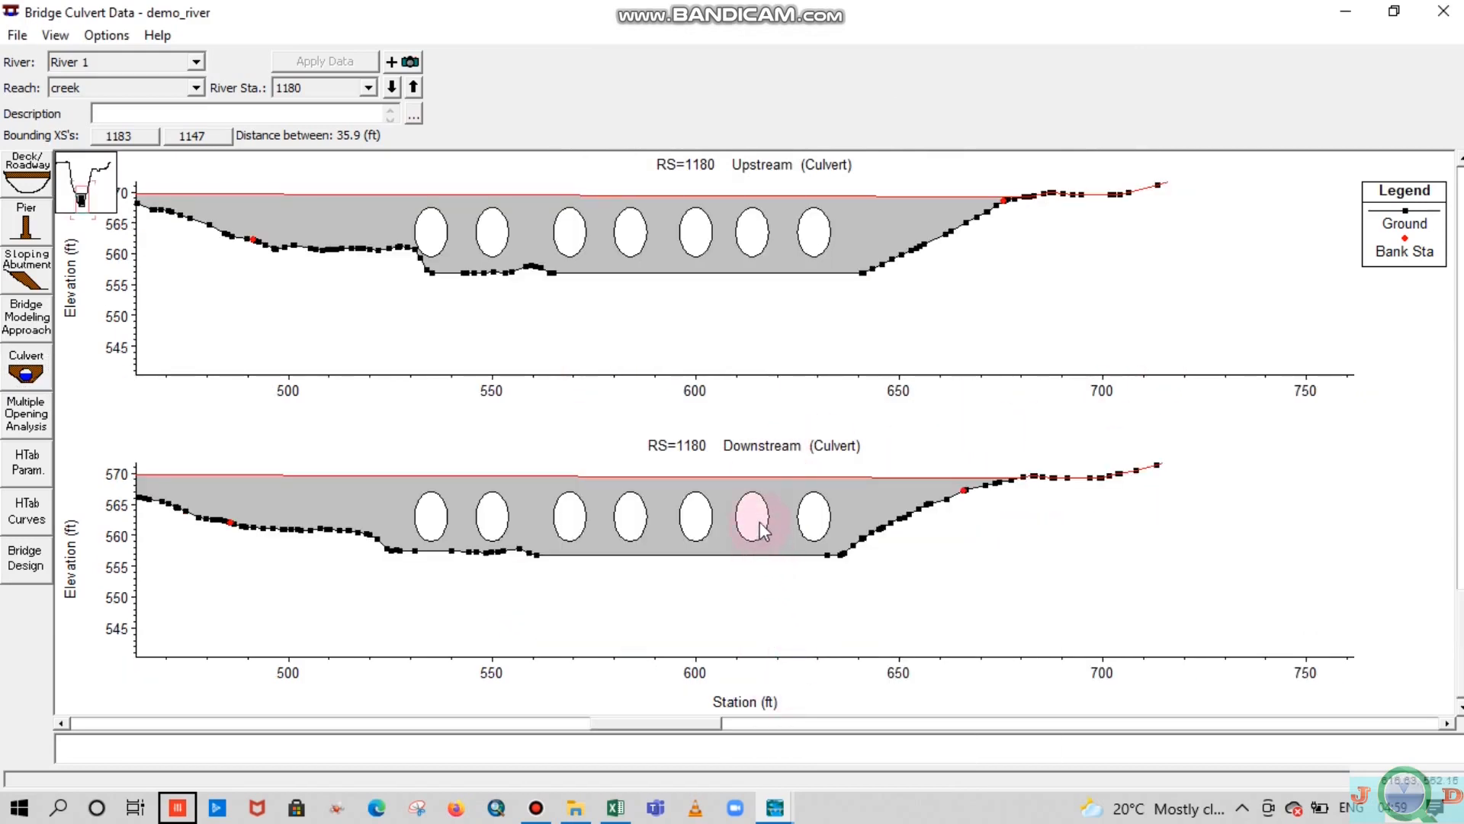
# Restore the full section plots and switch to Excel to check the culvert diameter in cell AC6 of the Culvert sheet
pyautogui.rightClick(751, 468)
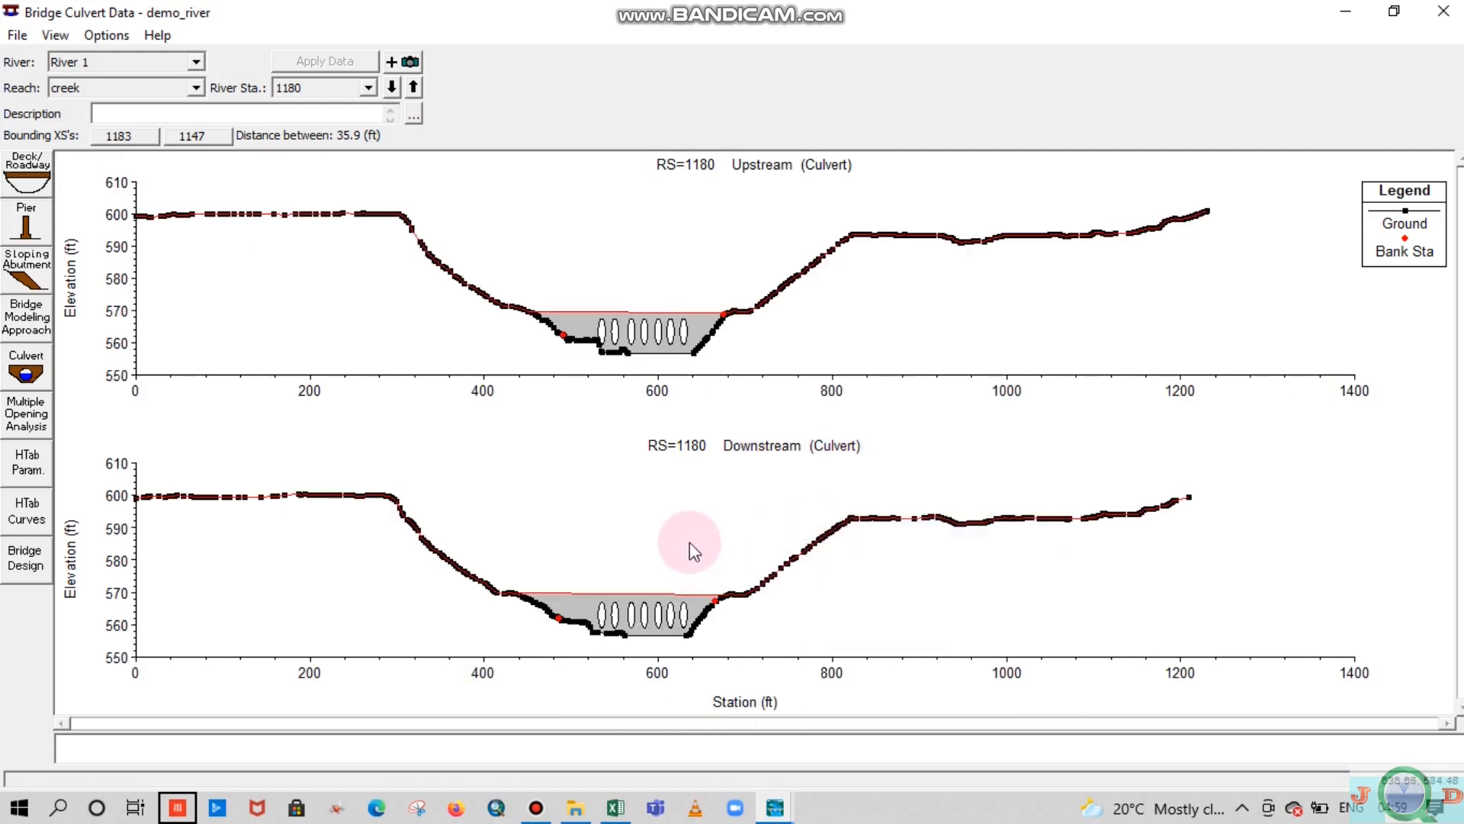
pyautogui.click(615, 808)
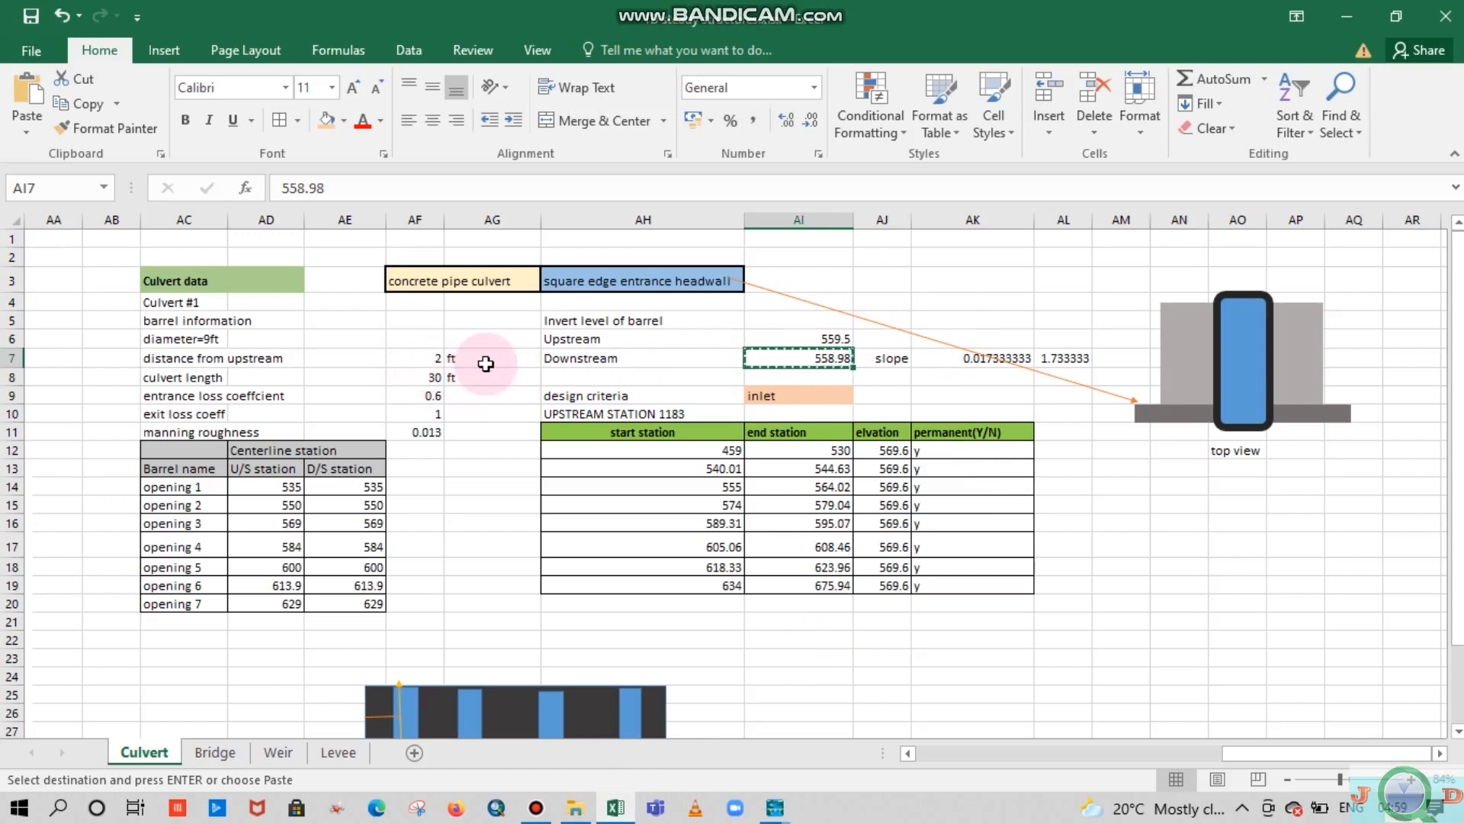
pyautogui.click(207, 337)
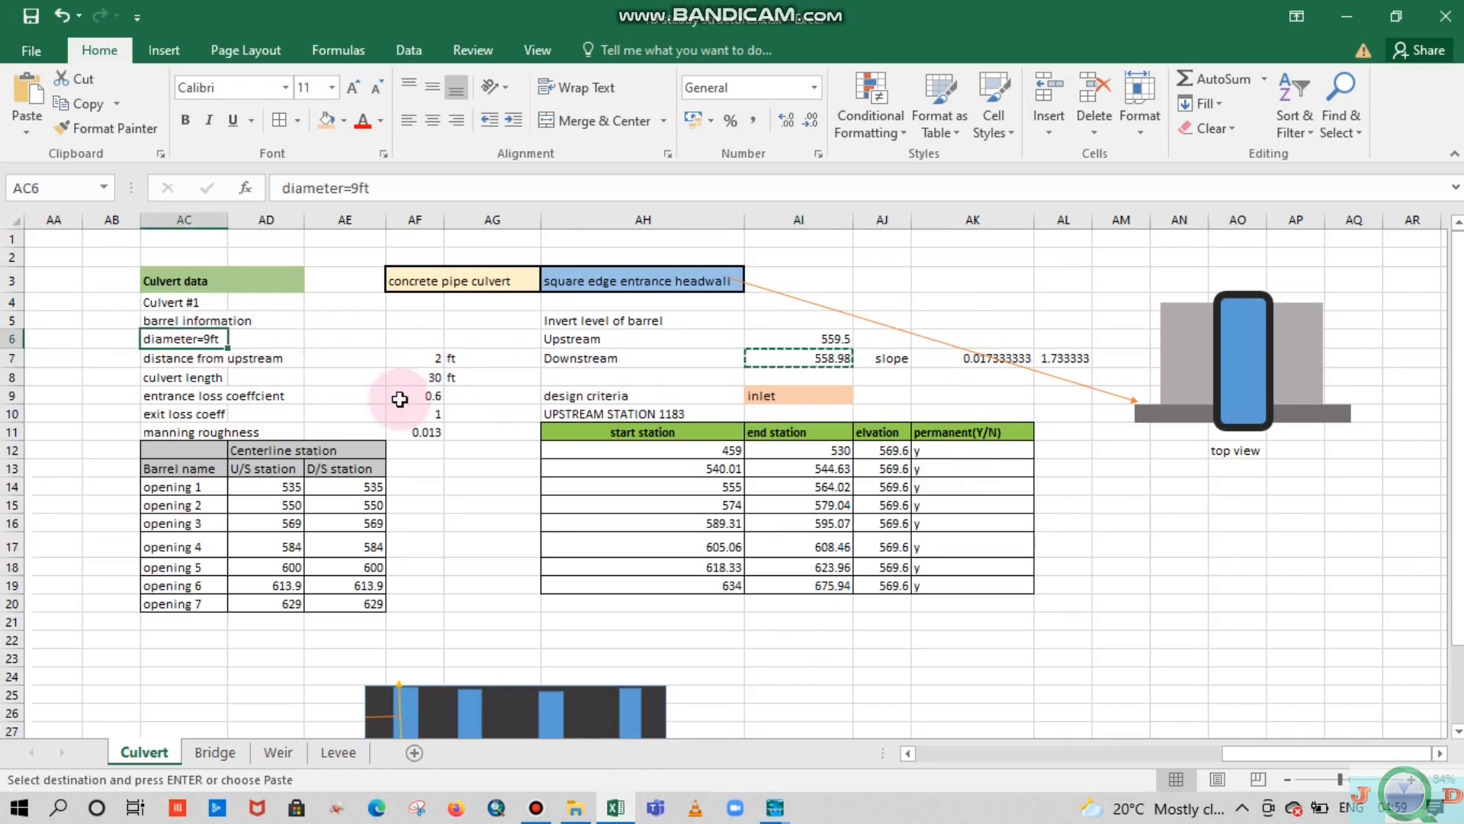
pyautogui.click(773, 338)
pyautogui.click(182, 339)
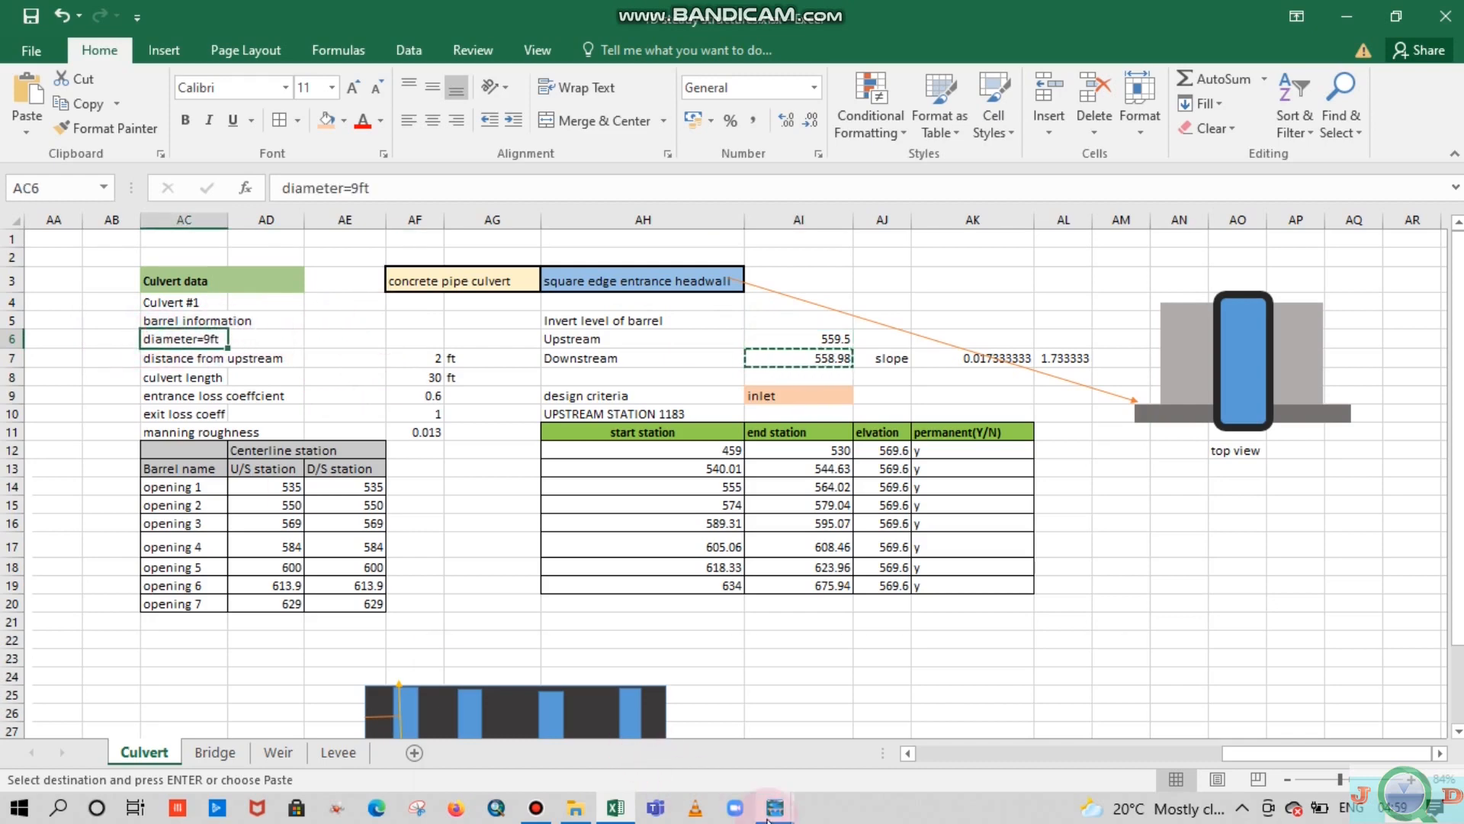
# Switch back to HEC-RAS, set the diameter of Culvert #1 to 9 ft and accept the culvert data
pyautogui.moveTo(774, 808)
pyautogui.click(1189, 717)
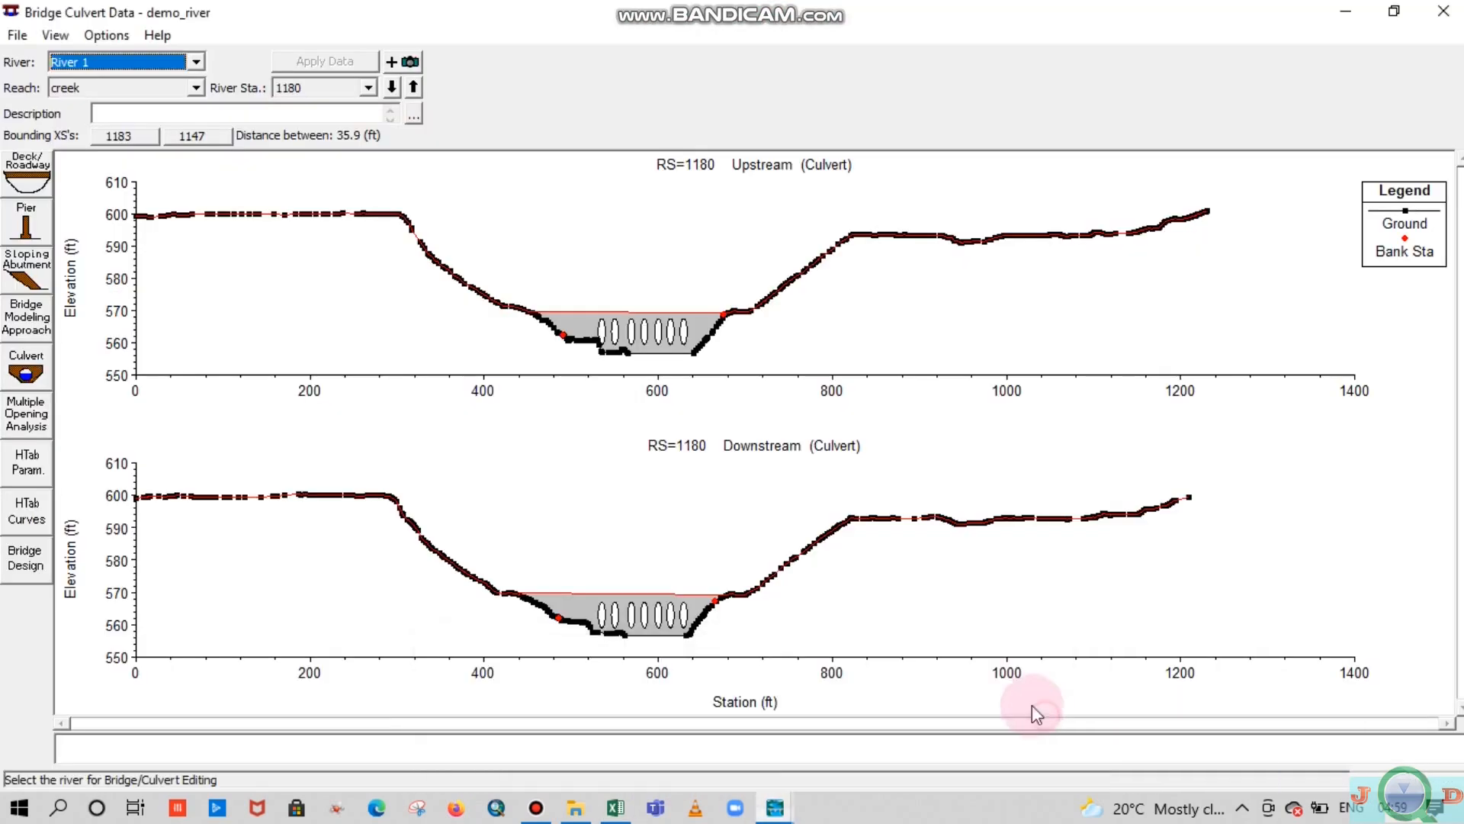
pyautogui.click(26, 366)
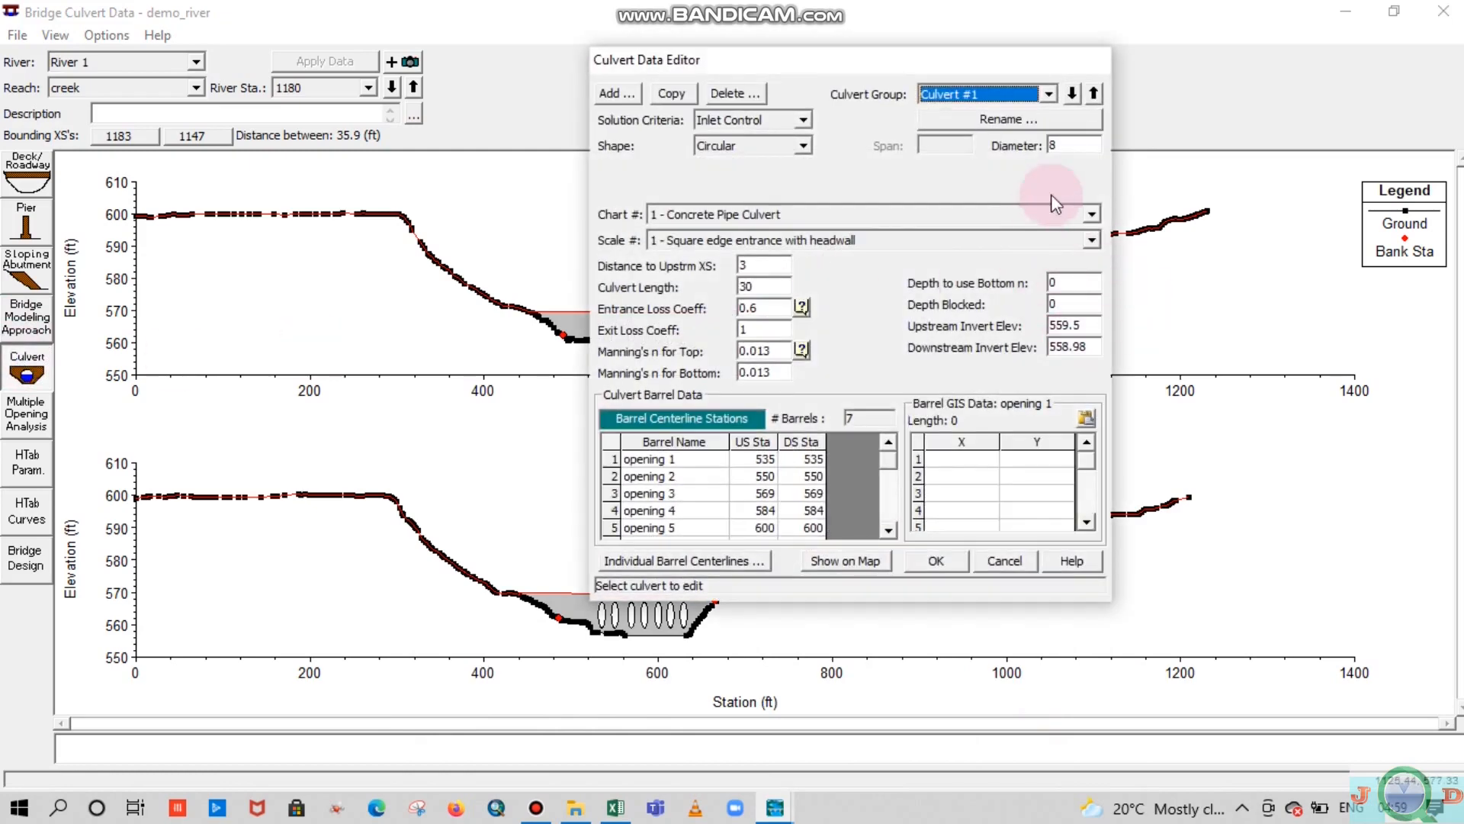
pyautogui.click(1071, 145)
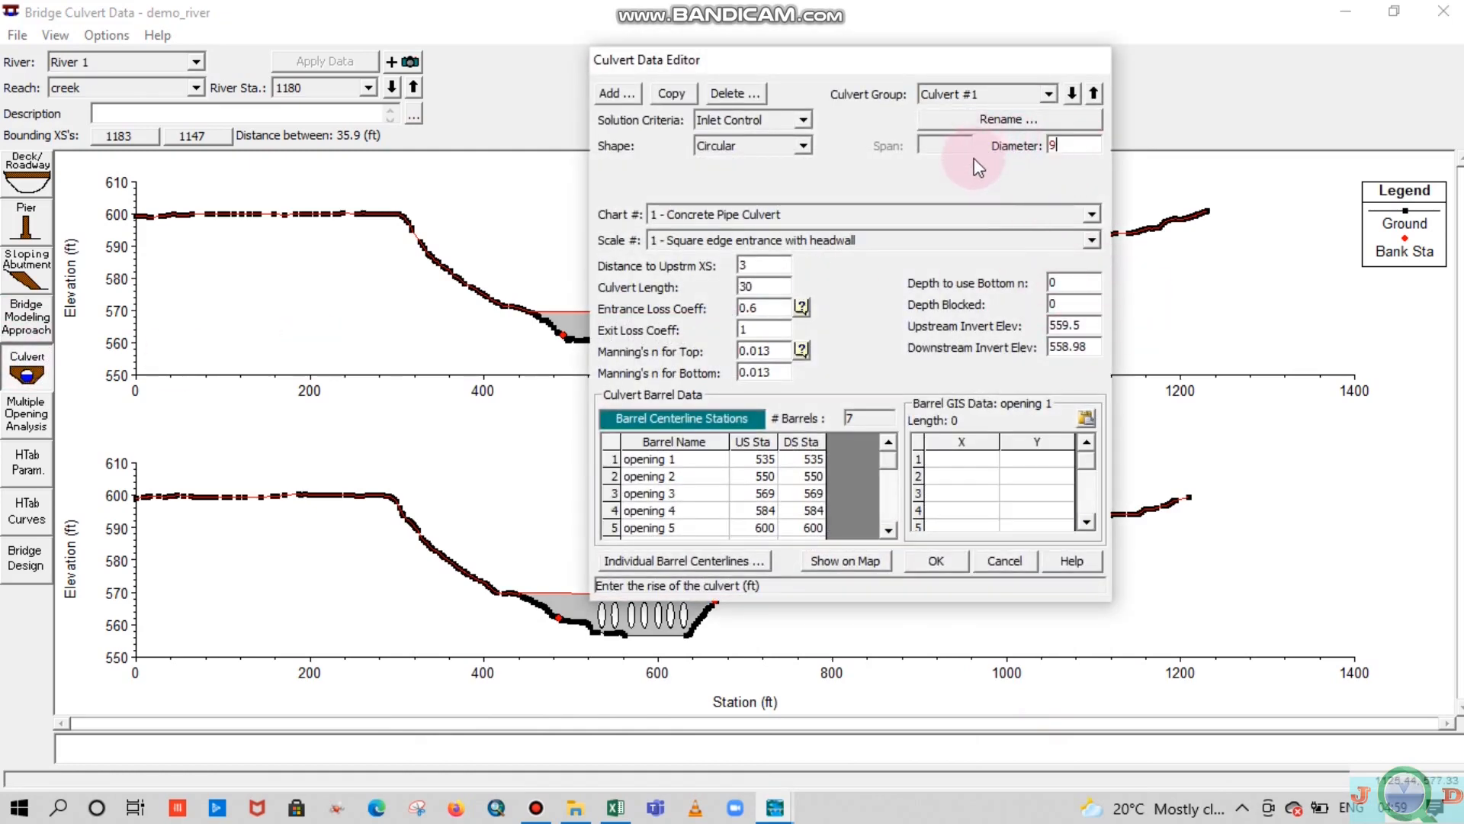
pyautogui.write('9')
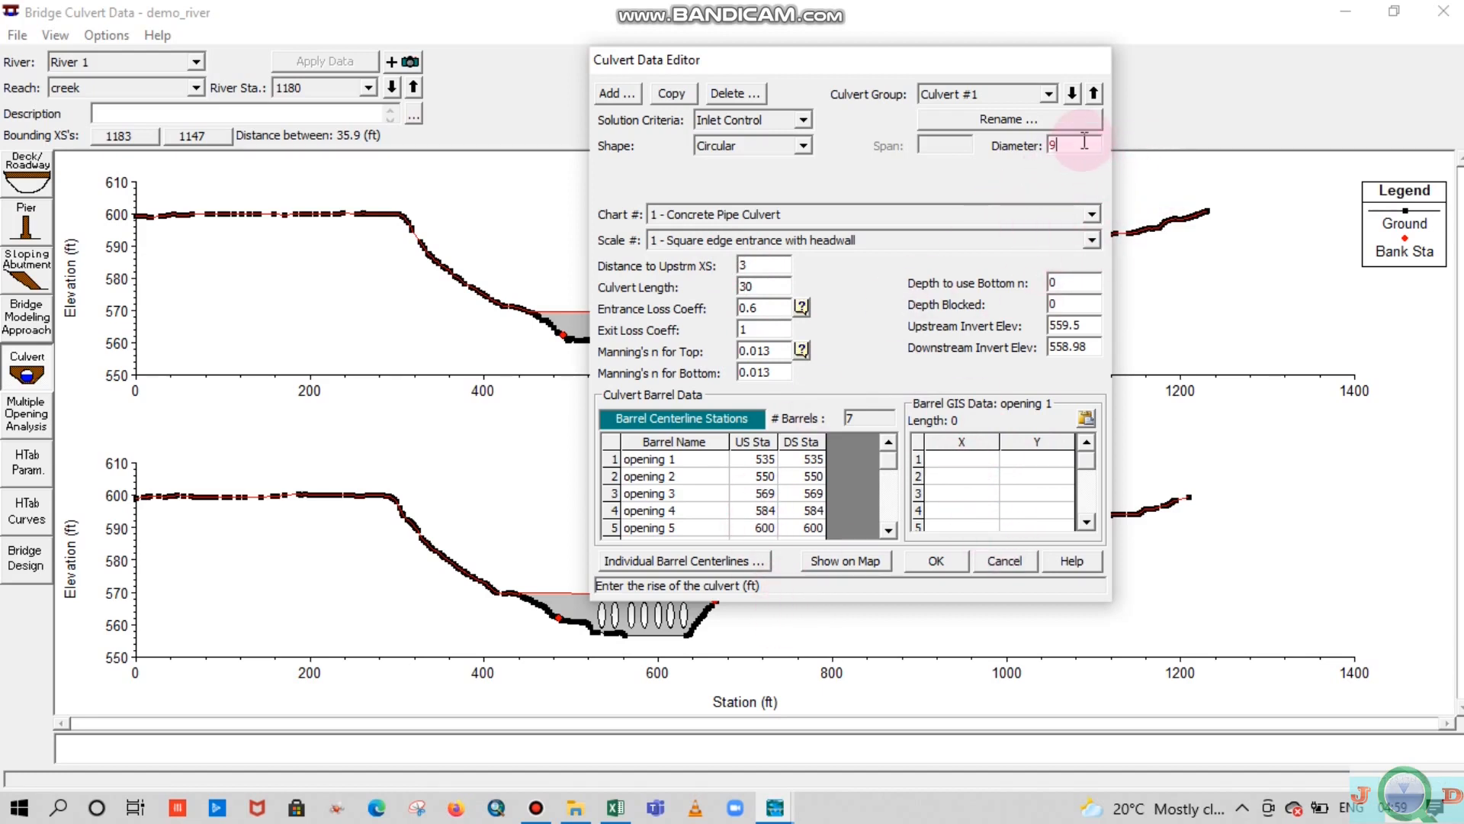
pyautogui.moveTo(1058, 145); pyautogui.dragTo(1035, 143)
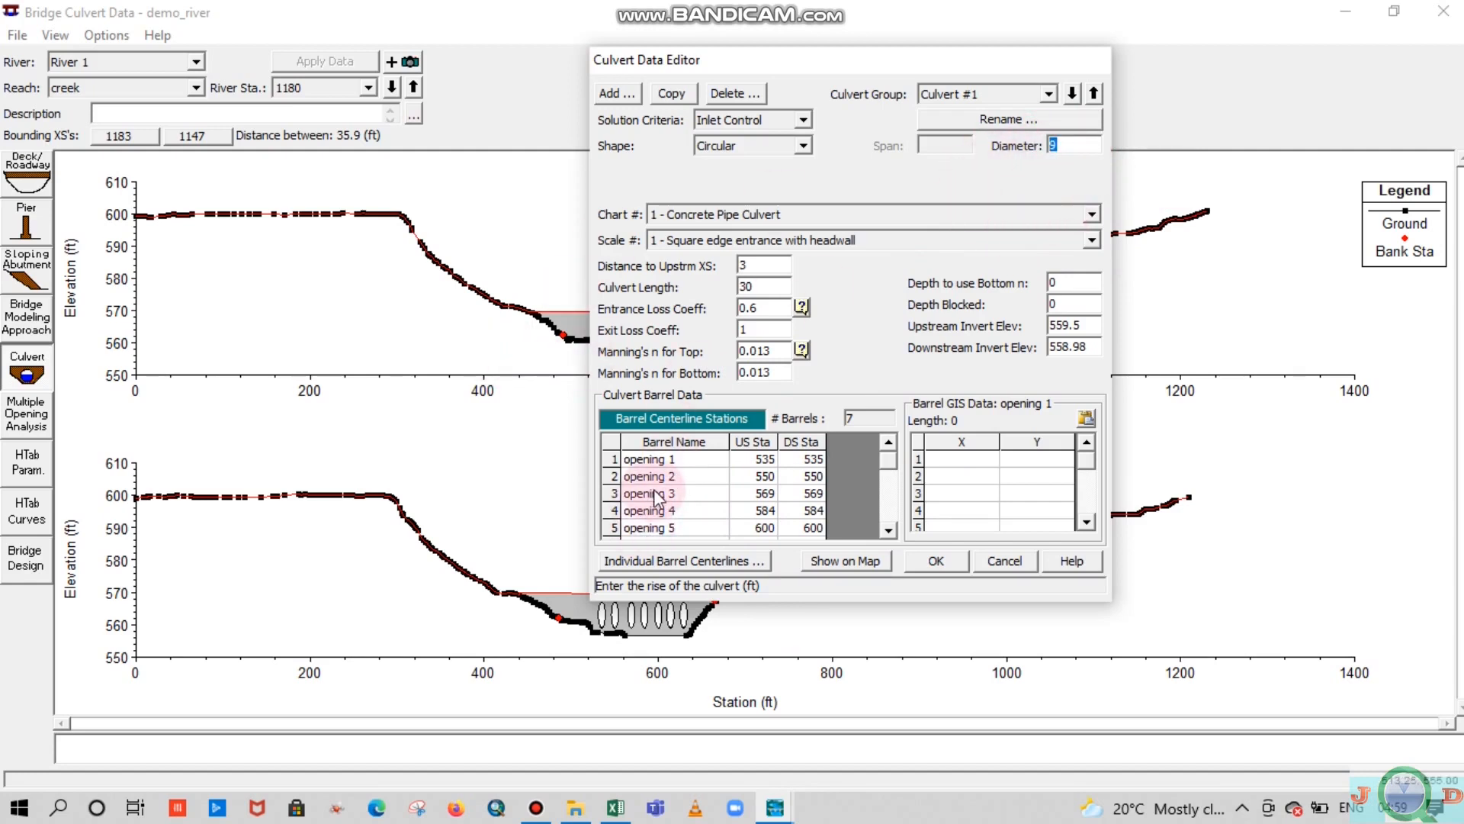
pyautogui.click(936, 562)
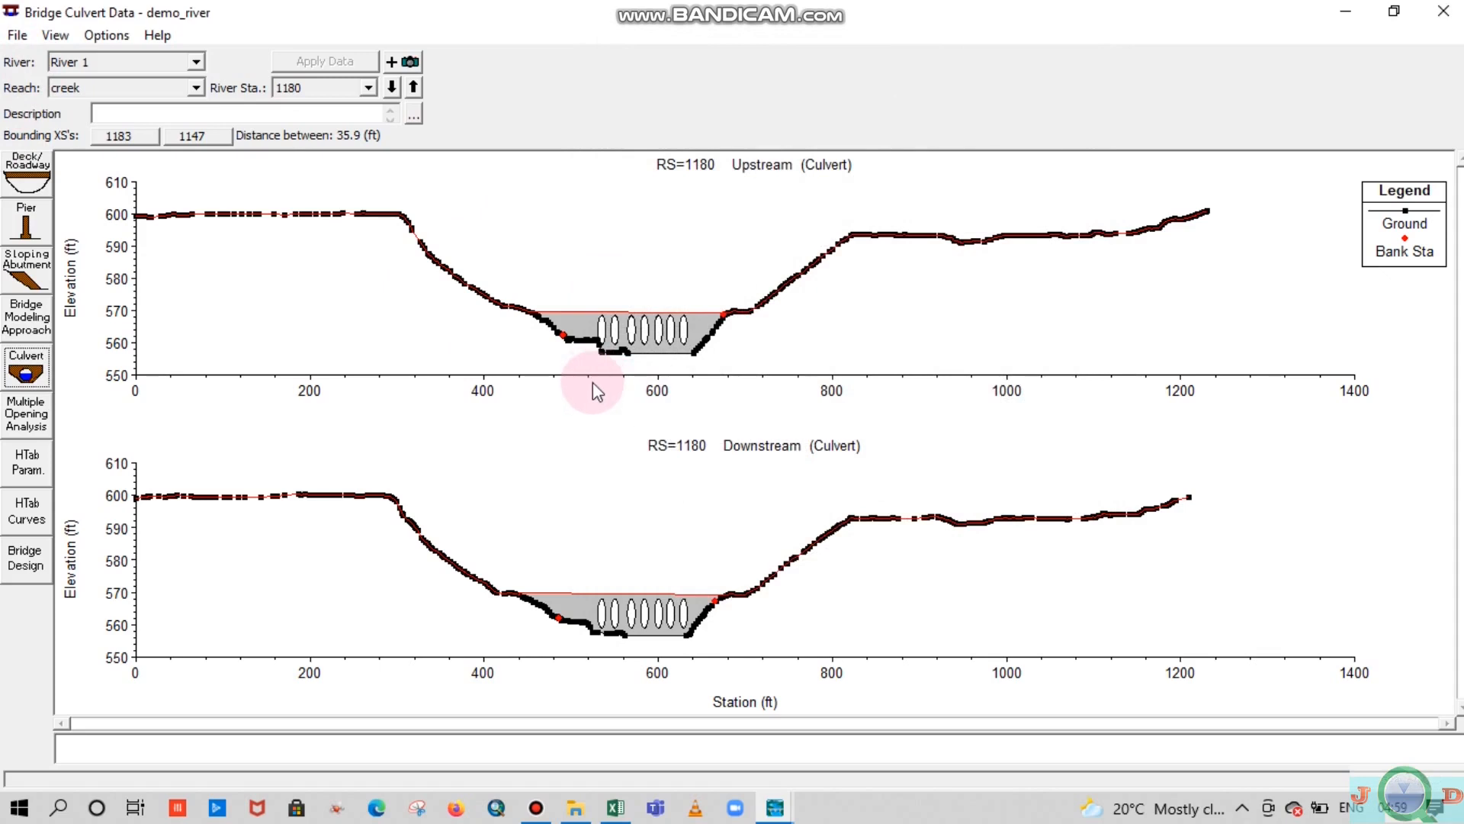
# Examine up close how the seven barrels fit under the deck in the upstream and downstream section plots
pyautogui.rightClick(750, 240)
pyautogui.click(753, 249)
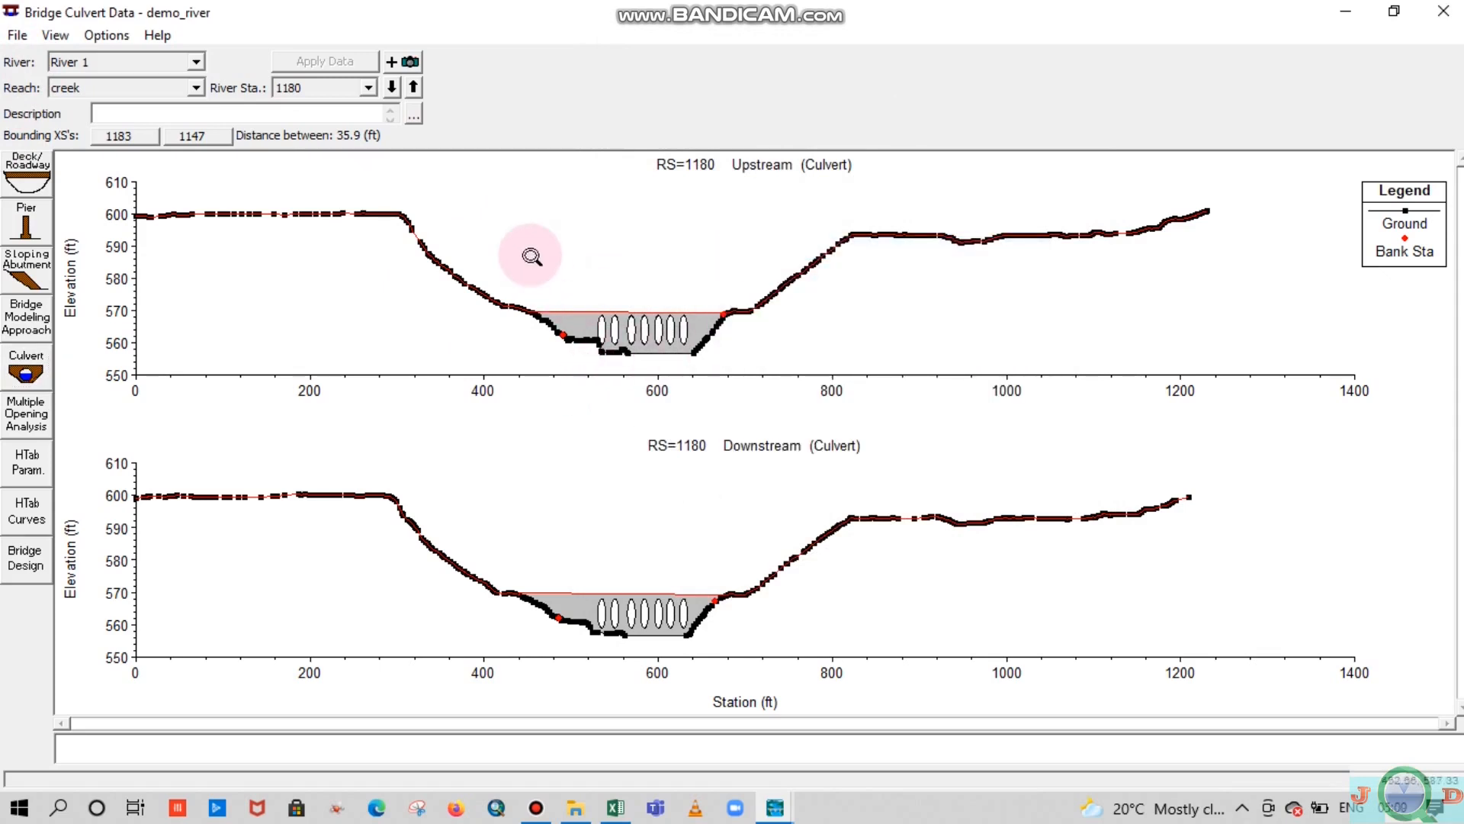
pyautogui.moveTo(529, 252); pyautogui.dragTo(807, 399)
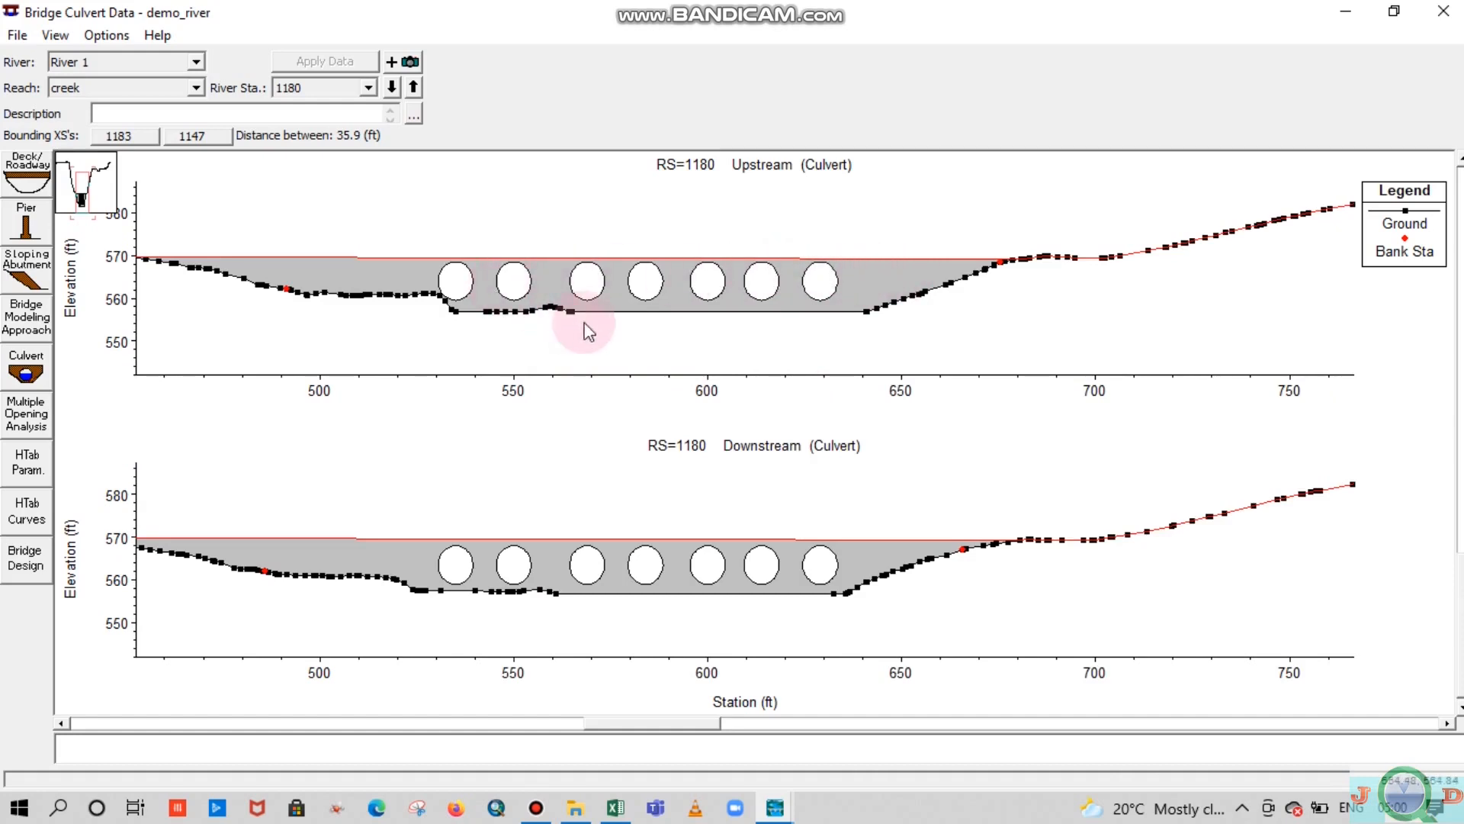
pyautogui.rightClick(706, 238)
pyautogui.click(786, 292)
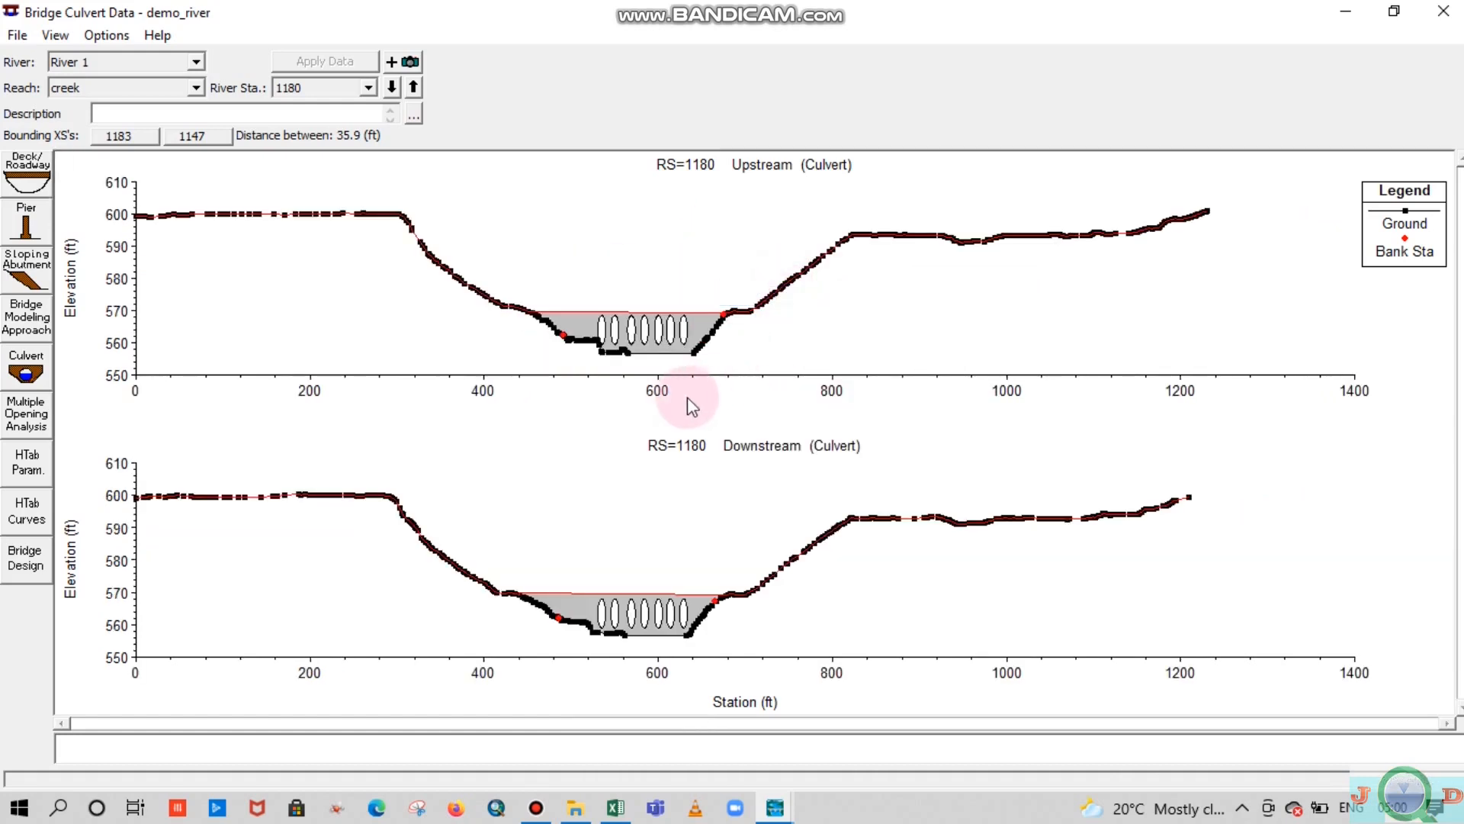
pyautogui.rightClick(711, 458)
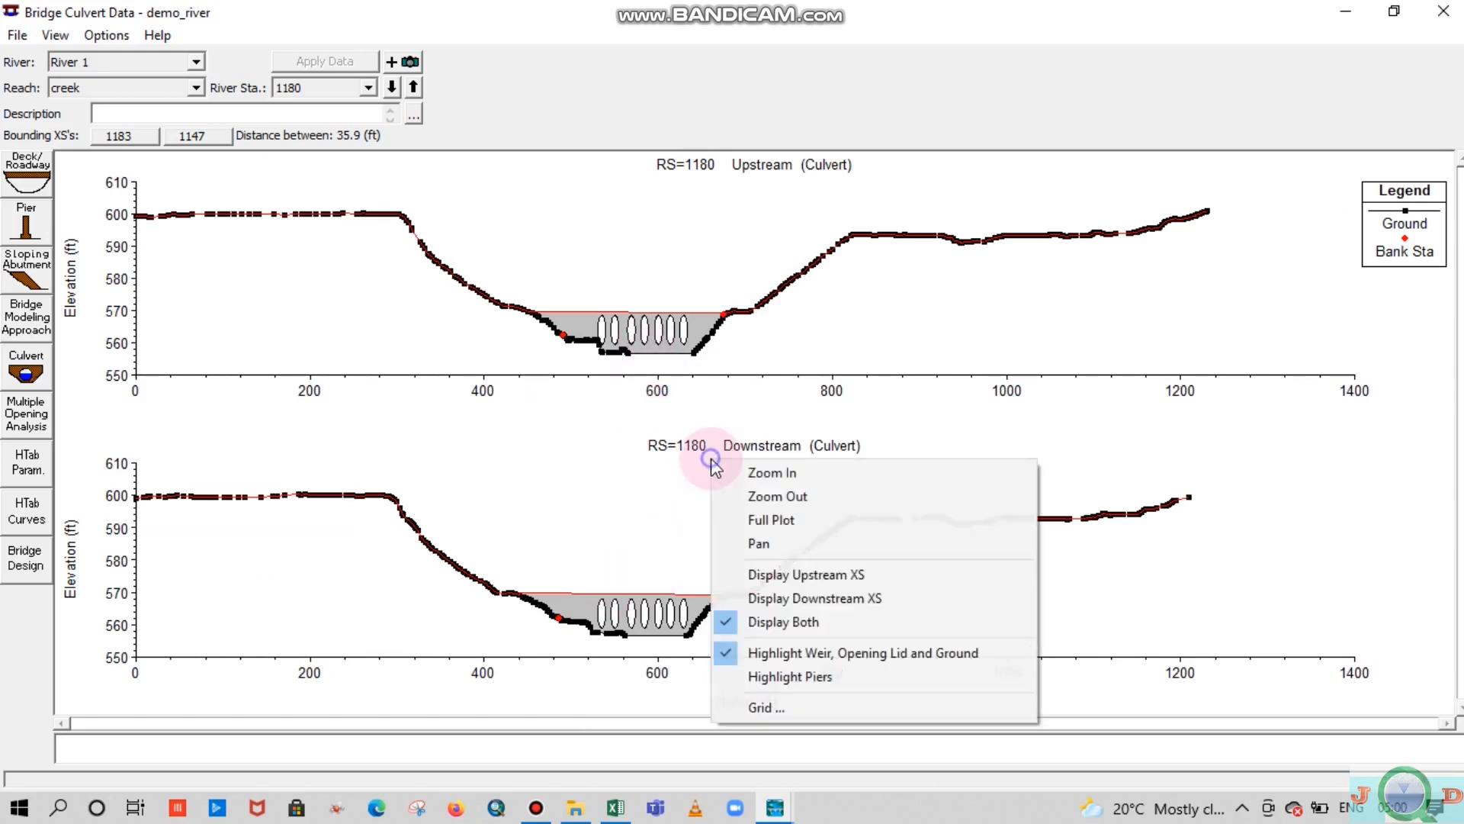
pyautogui.click(818, 467)
pyautogui.moveTo(485, 578); pyautogui.dragTo(743, 650)
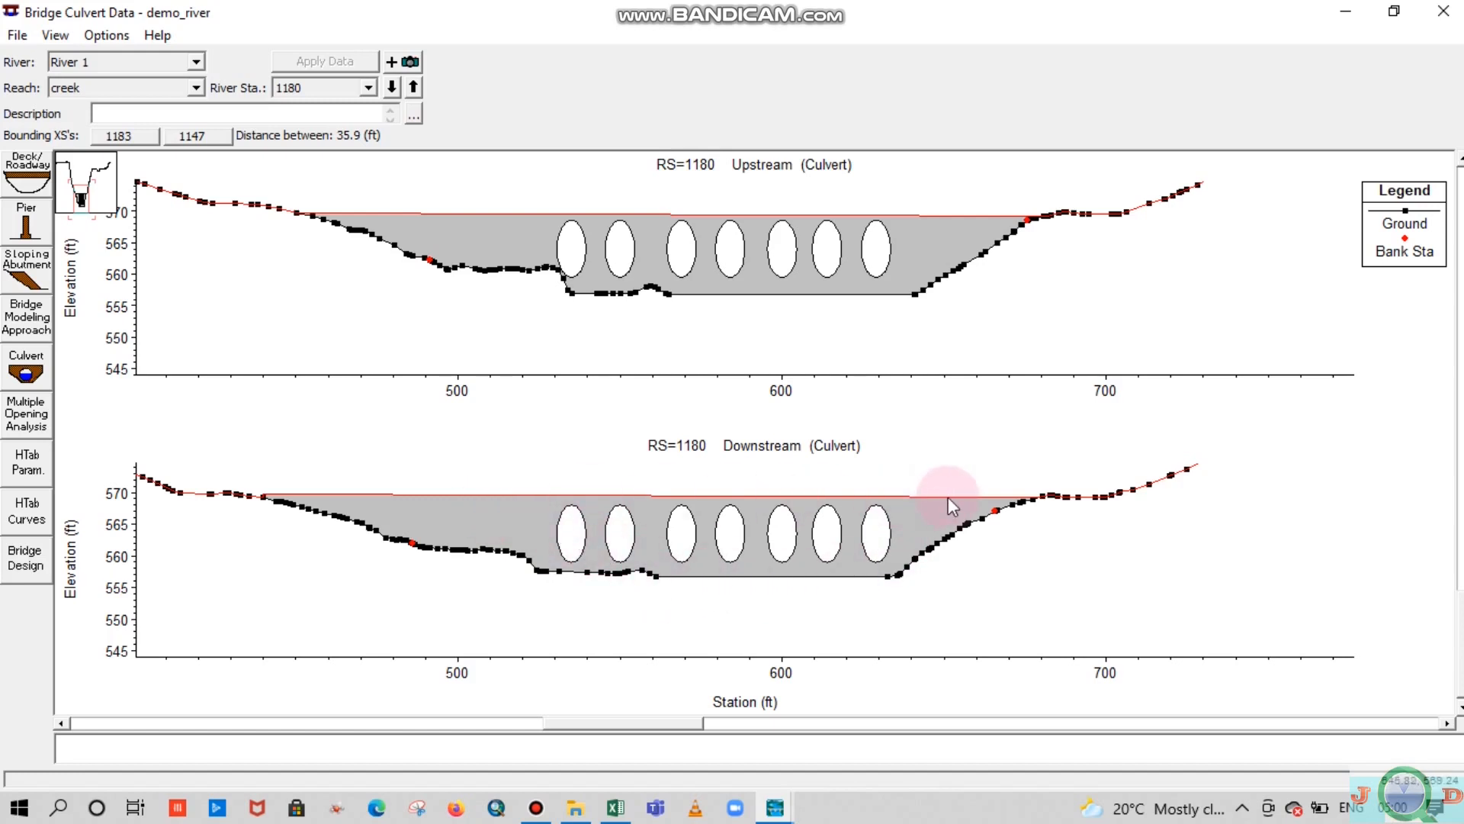
pyautogui.rightClick(846, 448)
pyautogui.click(888, 453)
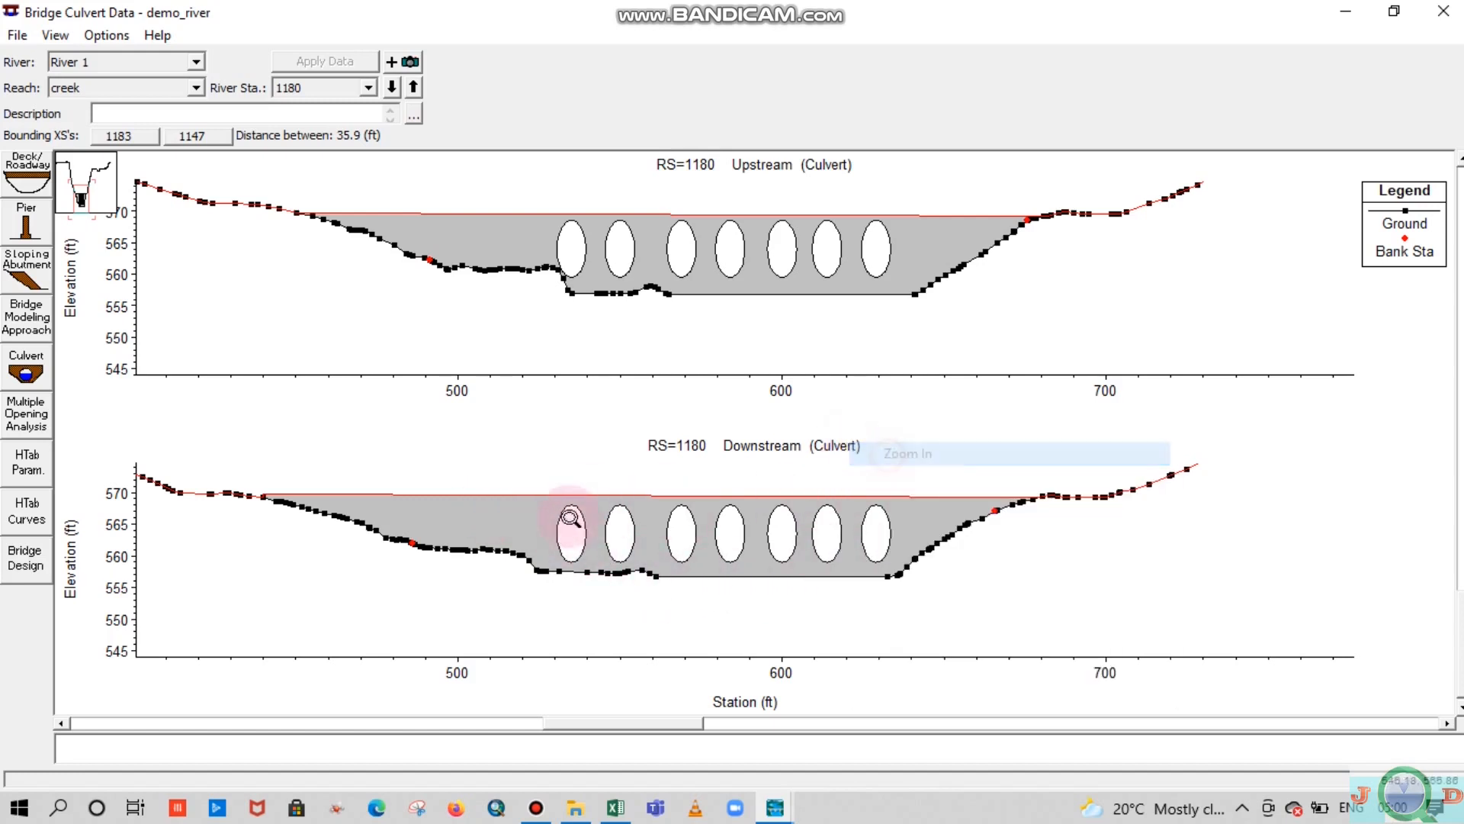
pyautogui.moveTo(318, 448); pyautogui.dragTo(992, 599)
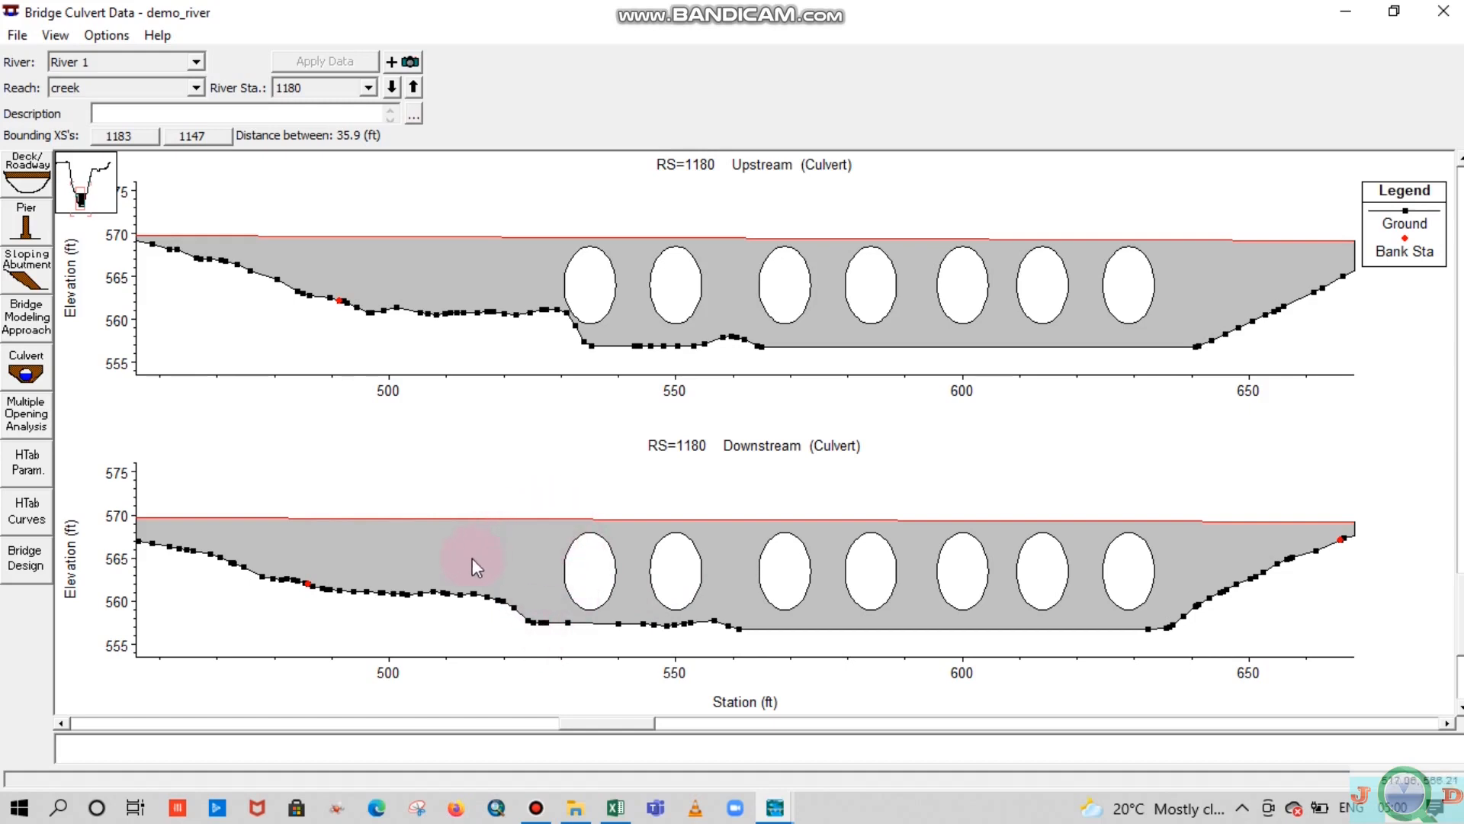
pyautogui.rightClick(767, 418)
pyautogui.click(821, 474)
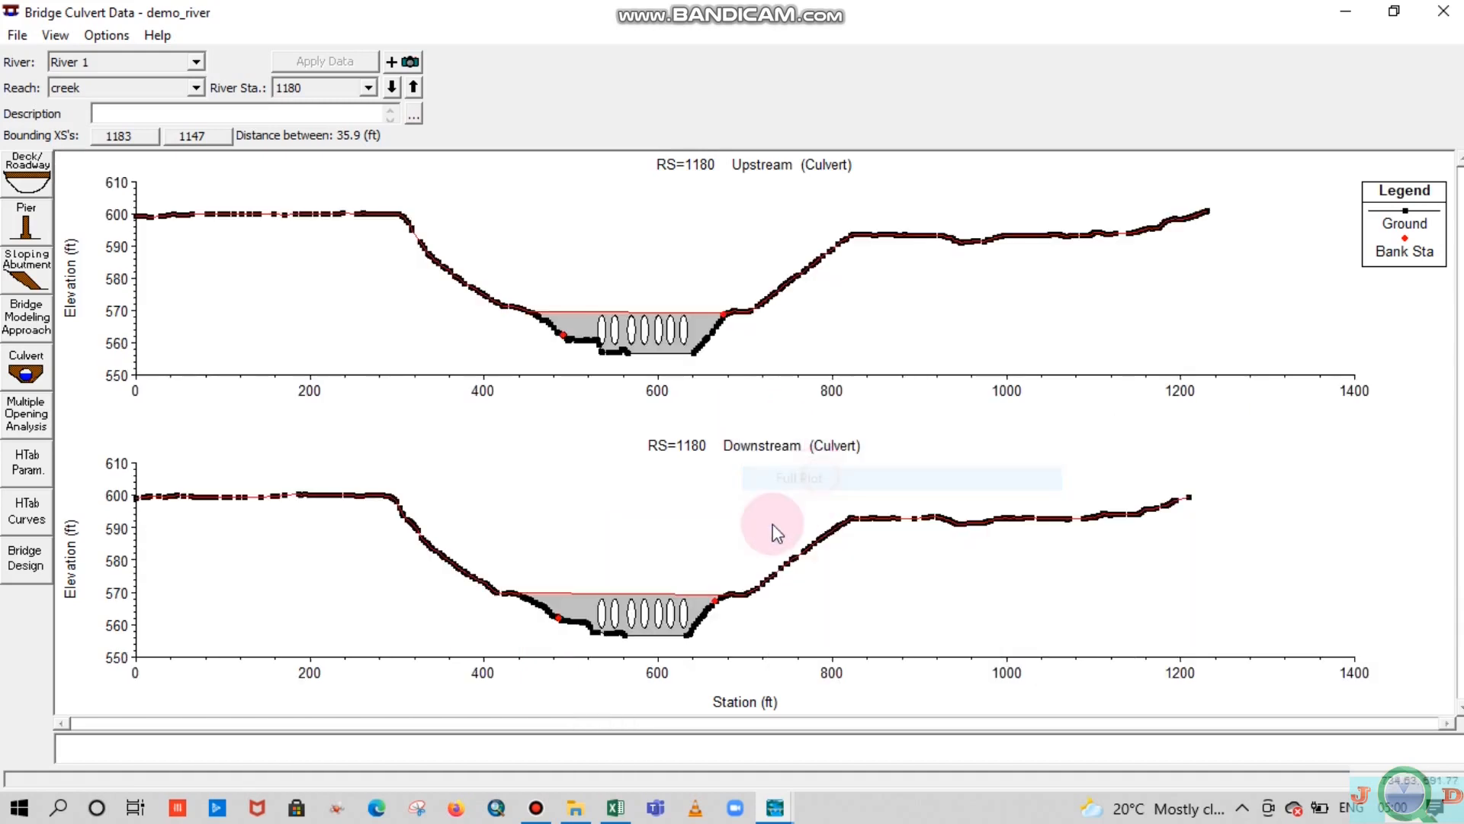
pyautogui.rightClick(661, 296)
pyautogui.click(709, 302)
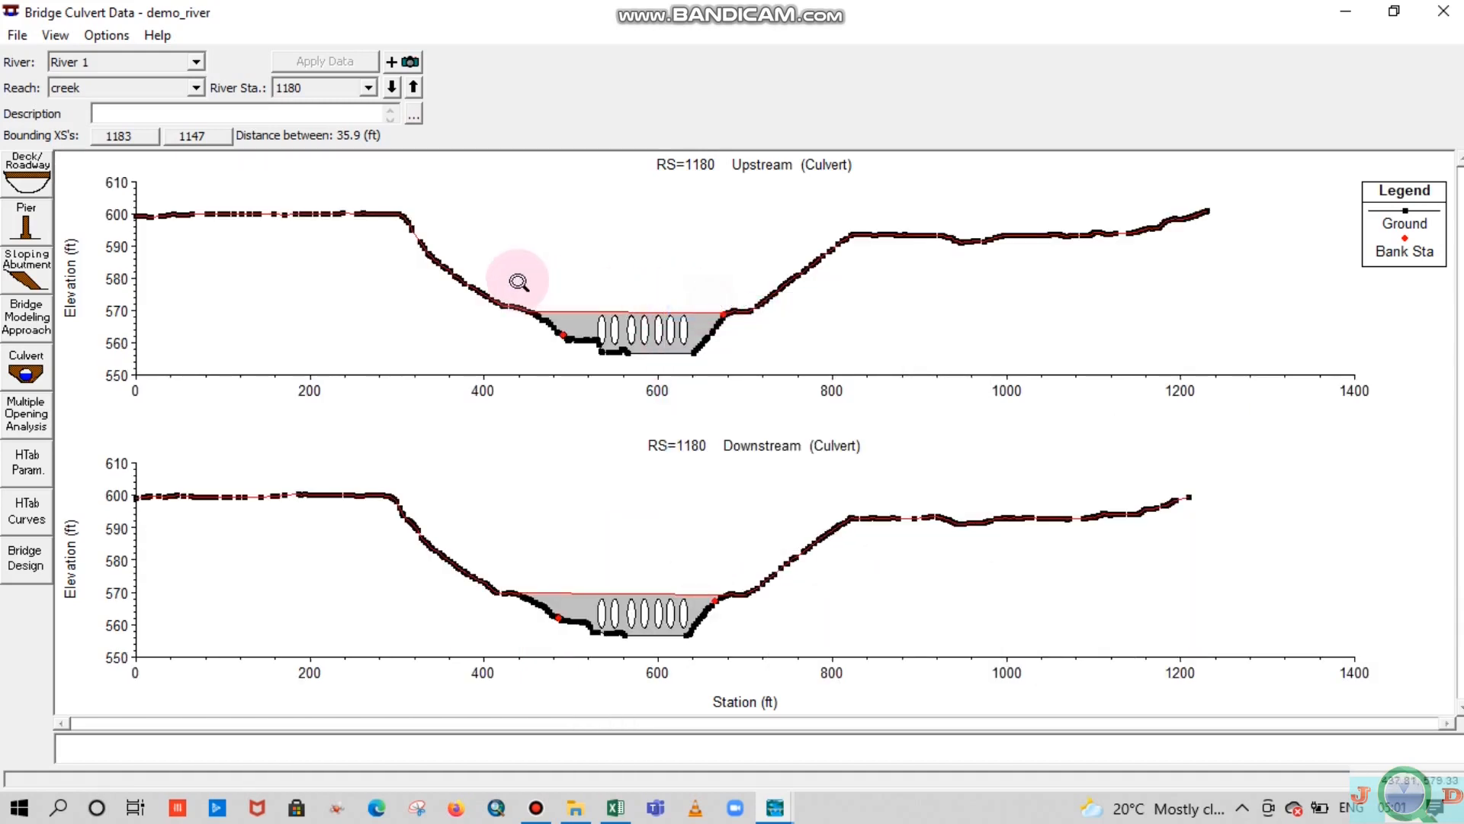
pyautogui.moveTo(518, 282); pyautogui.dragTo(789, 380)
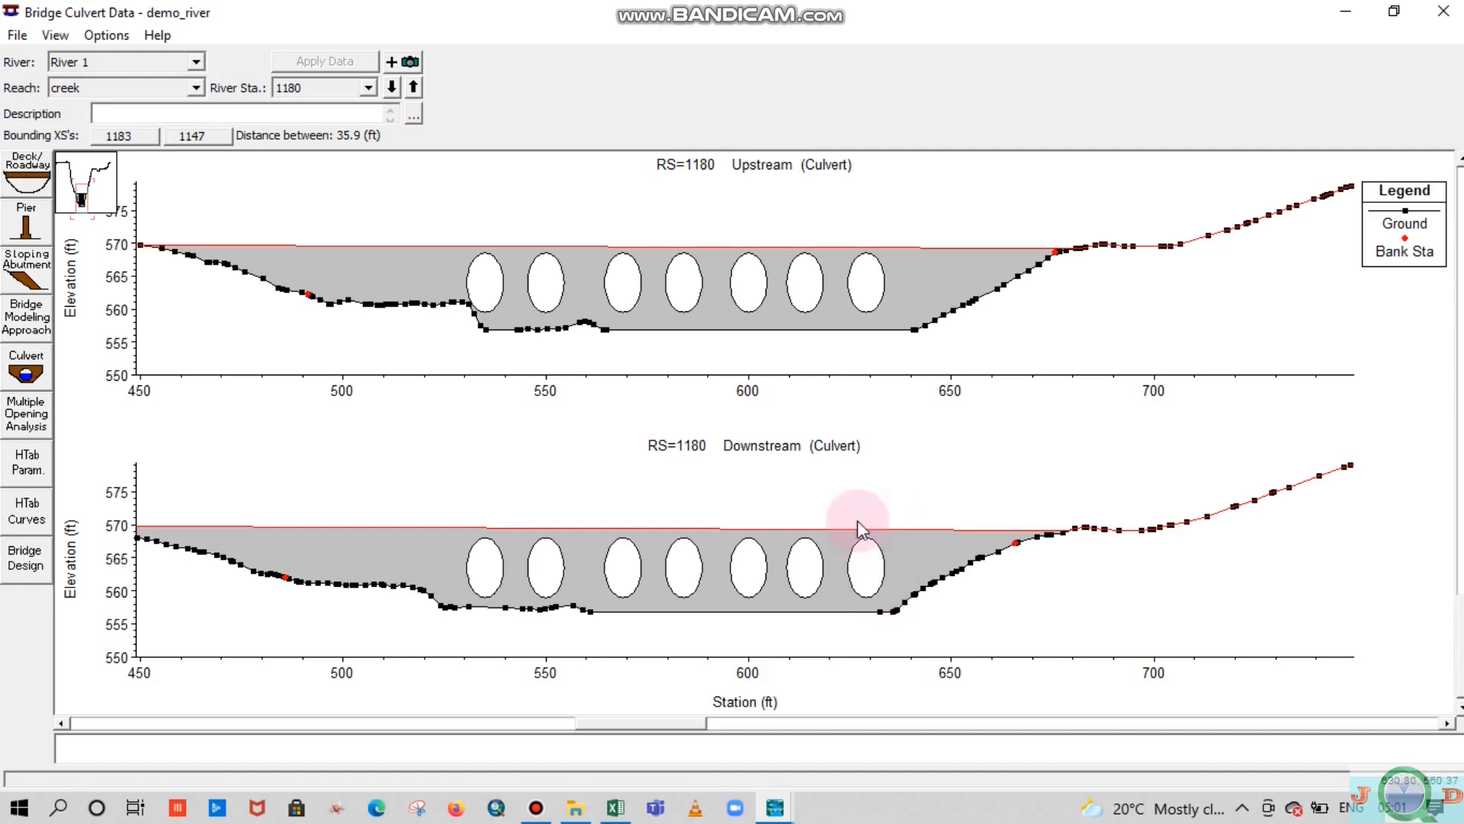
# Close the bridge and culvert editor and open cross section 1183, just upstream of the culvert, for editing
pyautogui.click(1444, 11)
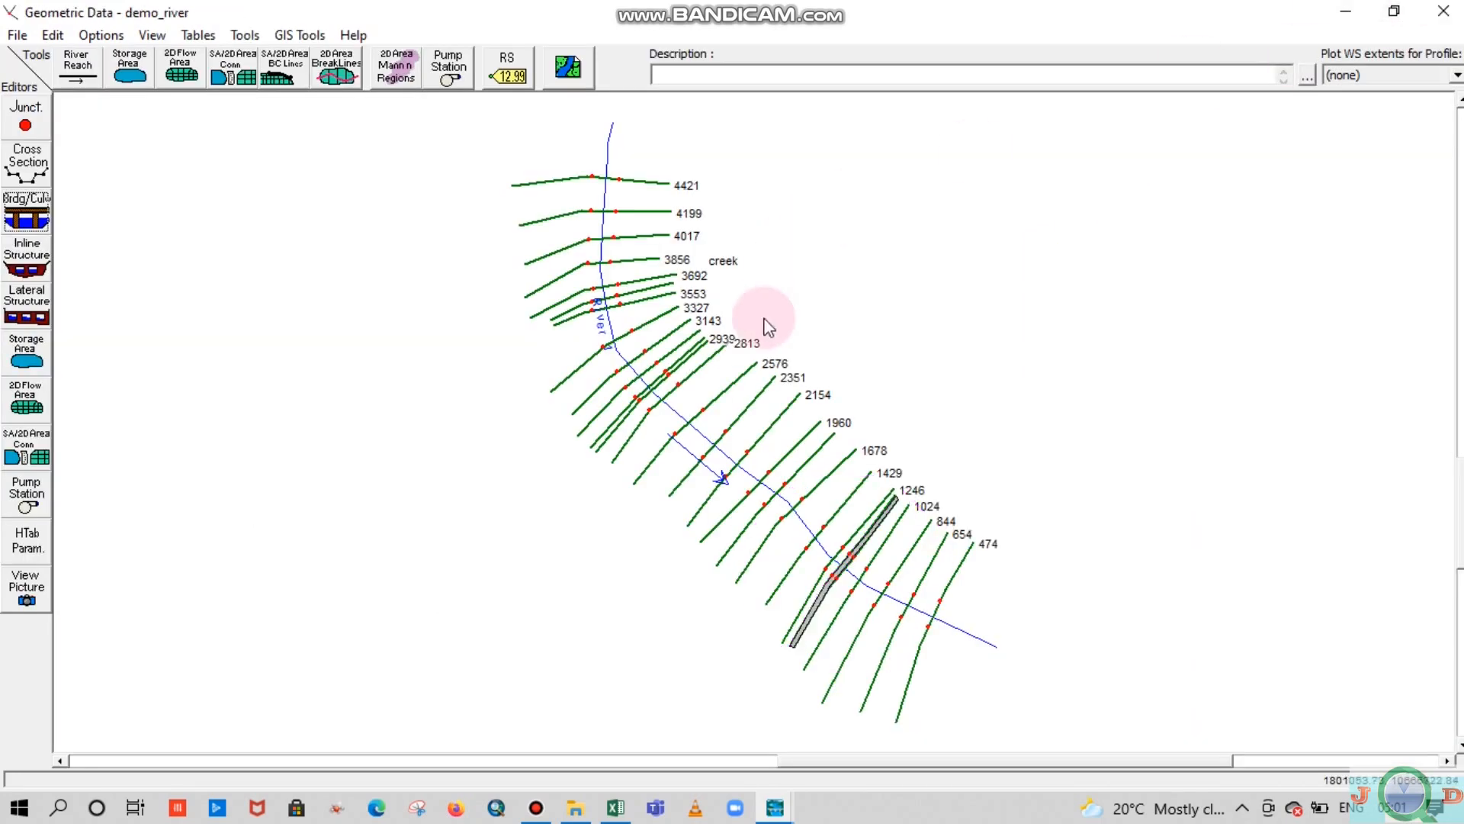
pyautogui.rightClick(865, 536)
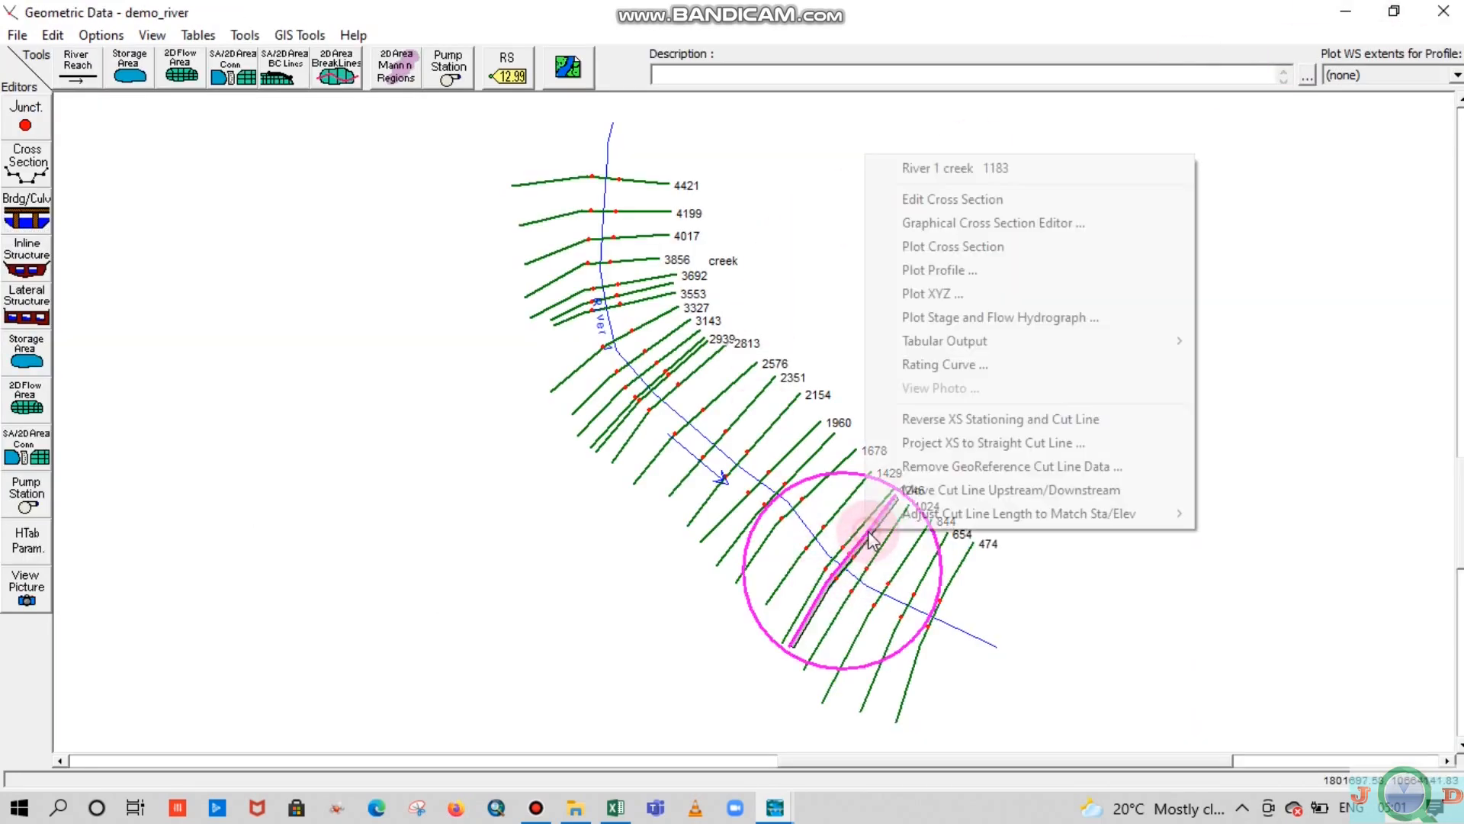
pyautogui.click(985, 206)
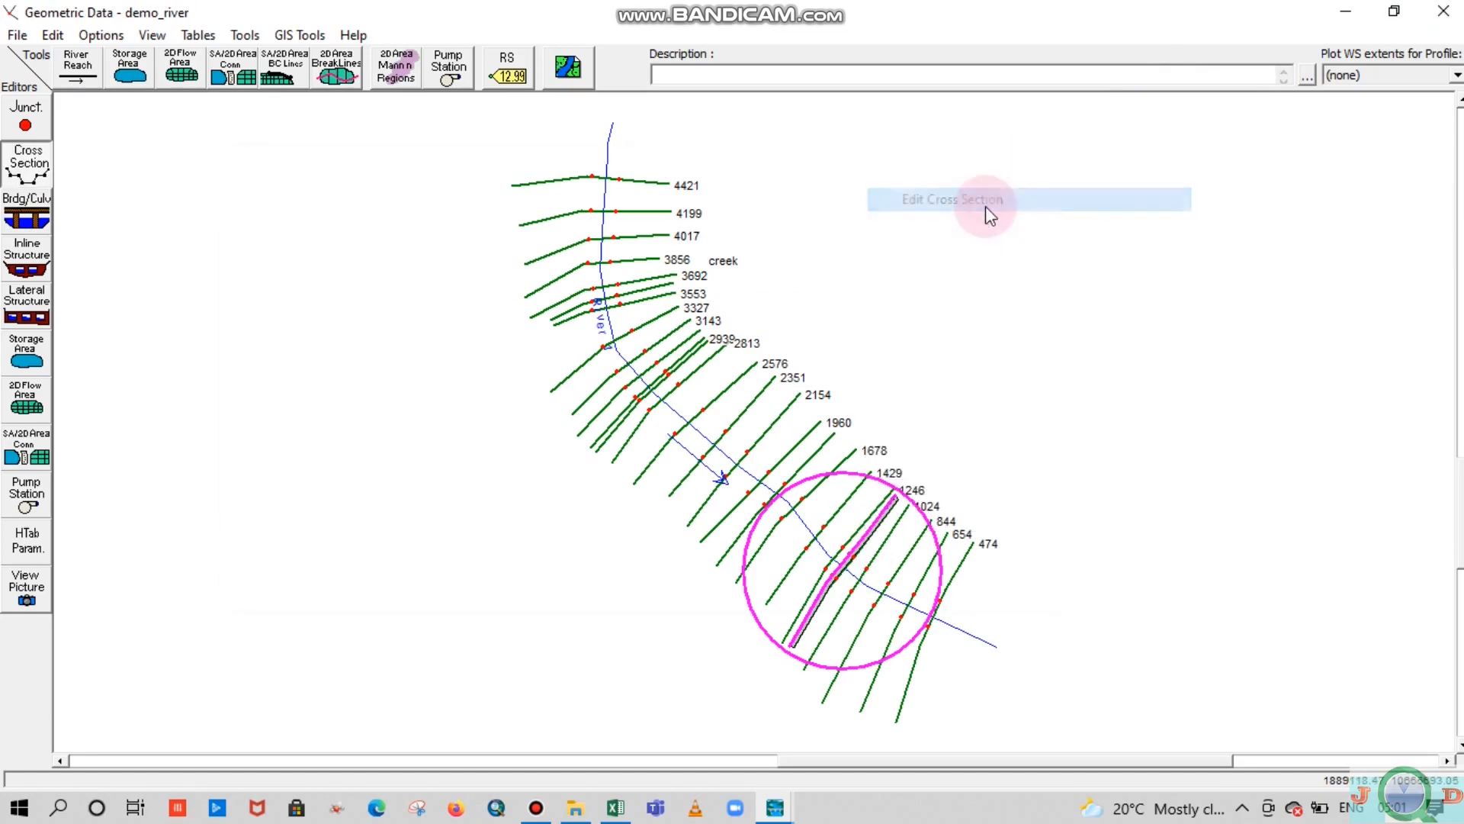
pyautogui.click(1012, 166)
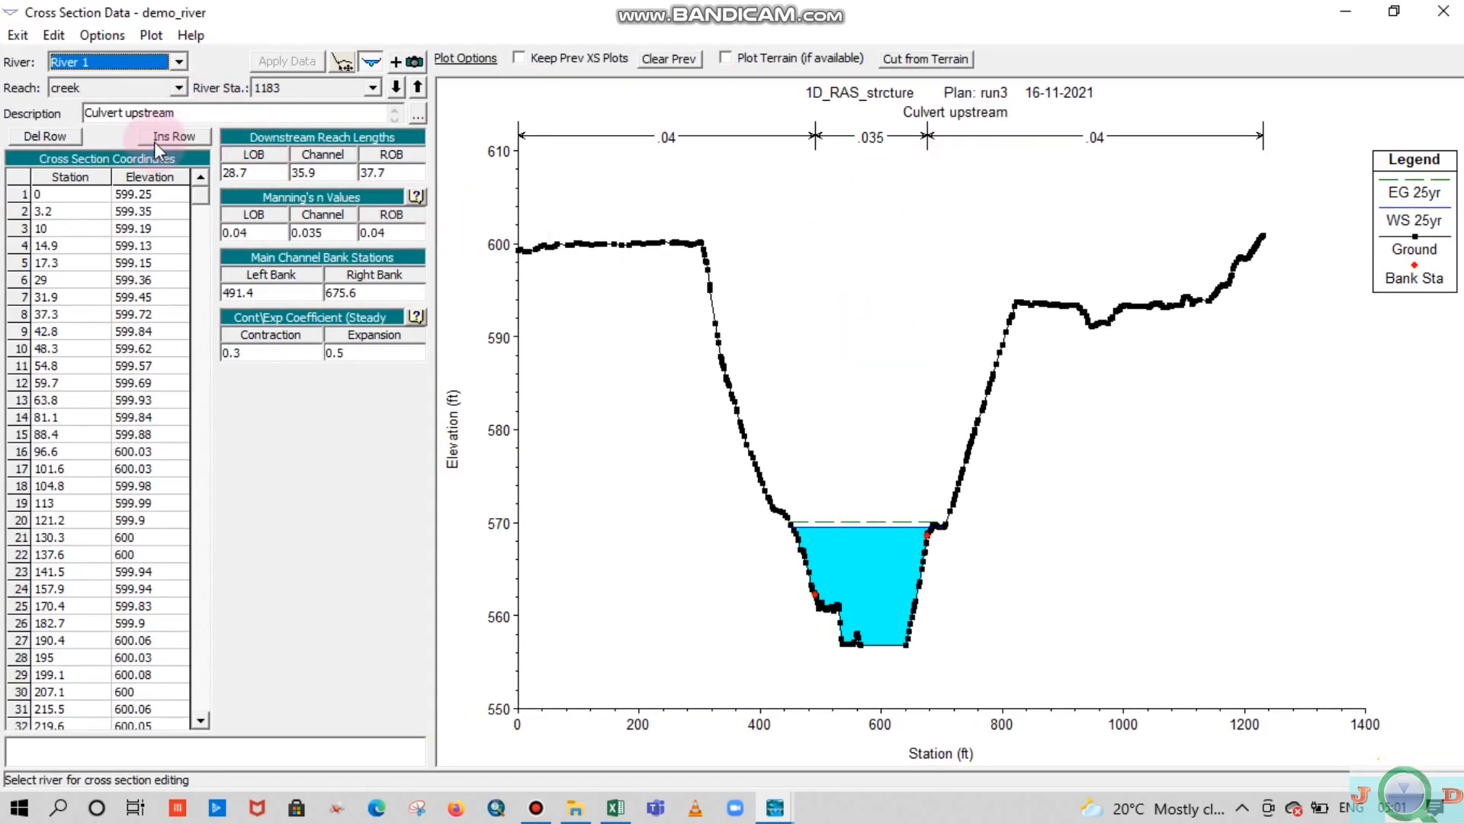
pyautogui.click(102, 36)
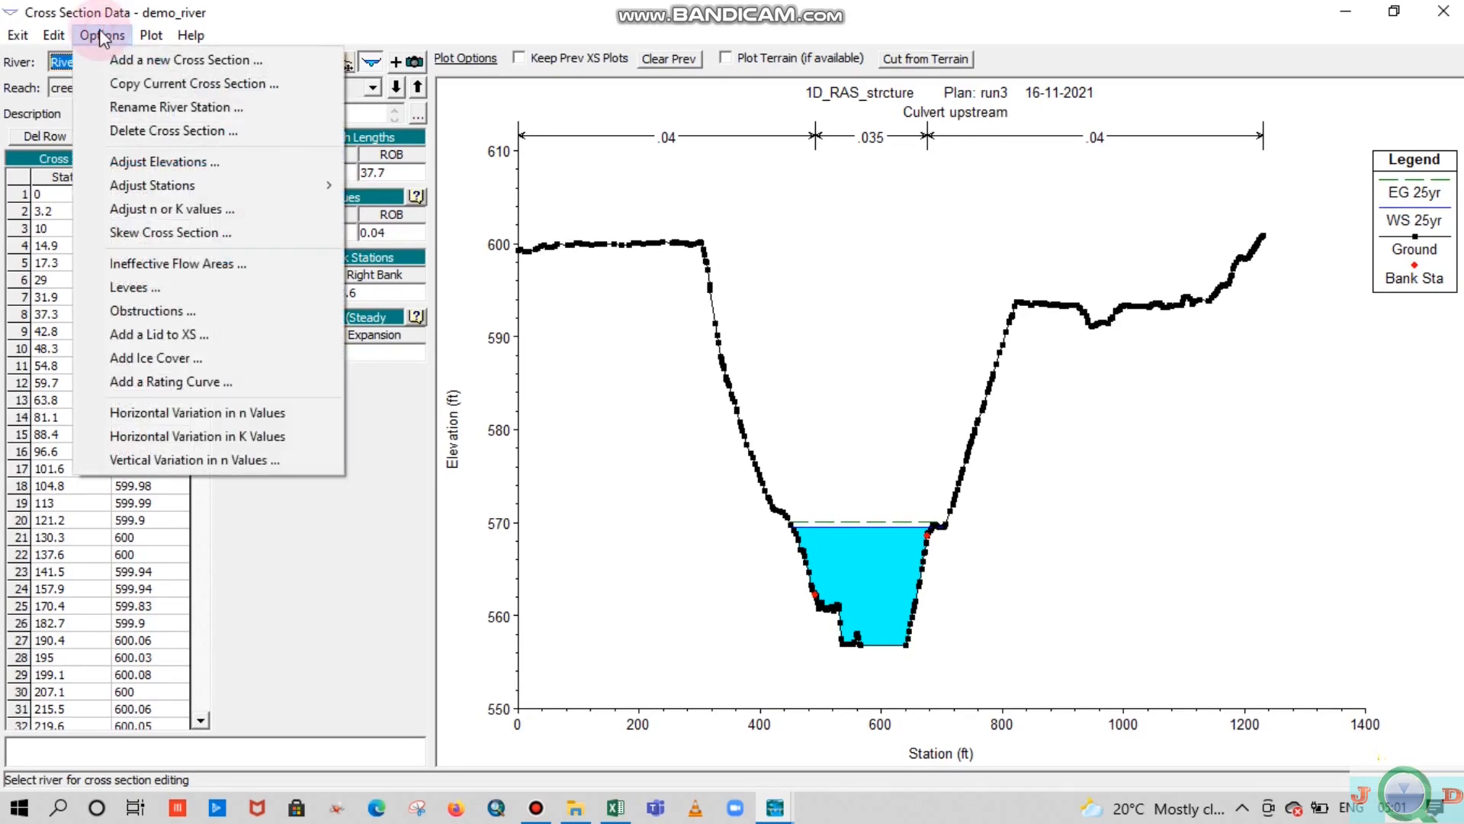
pyautogui.click(169, 263)
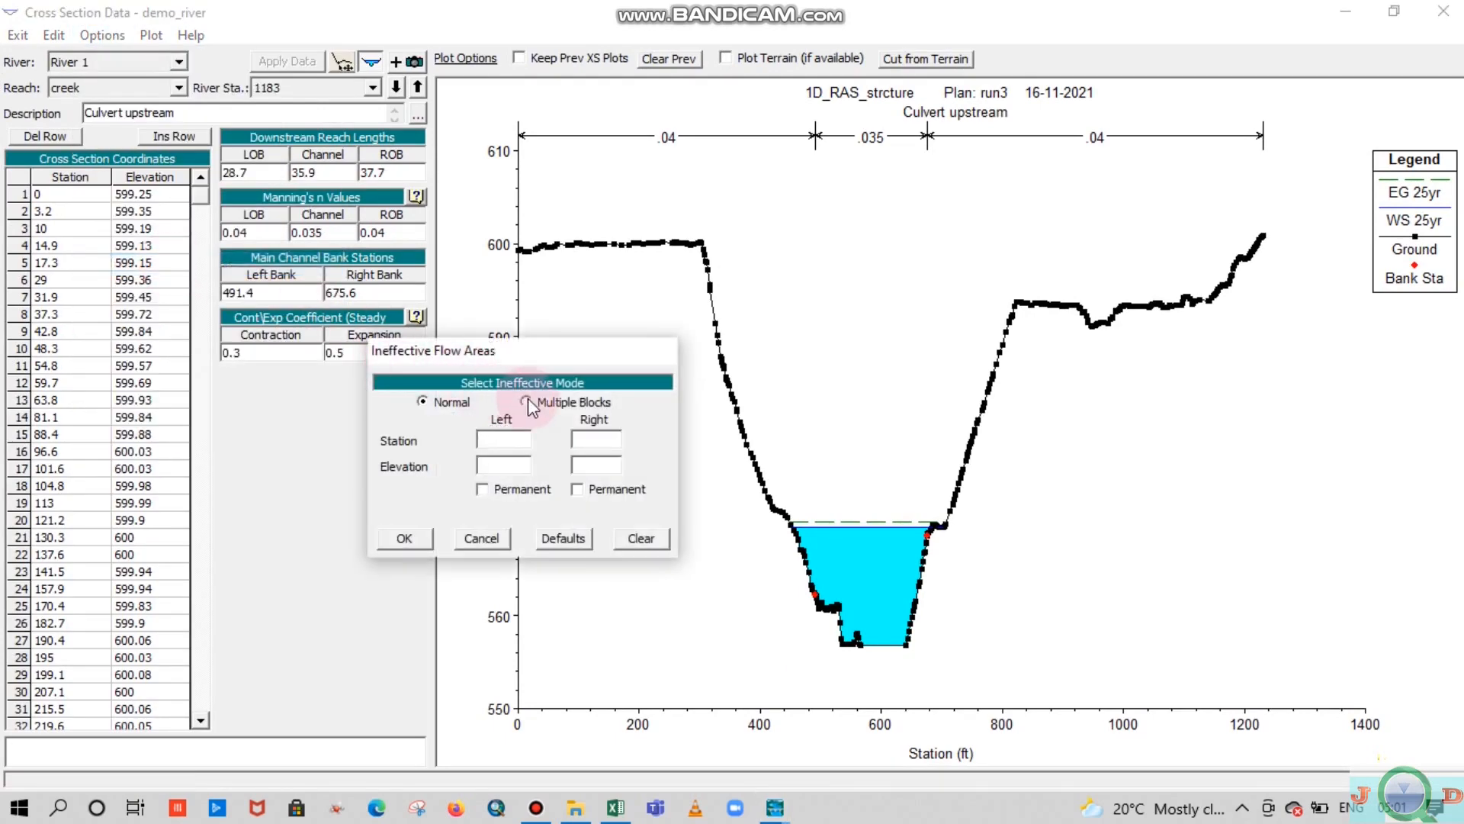
pyautogui.moveTo(570, 348); pyautogui.dragTo(577, 287)
pyautogui.click(550, 341)
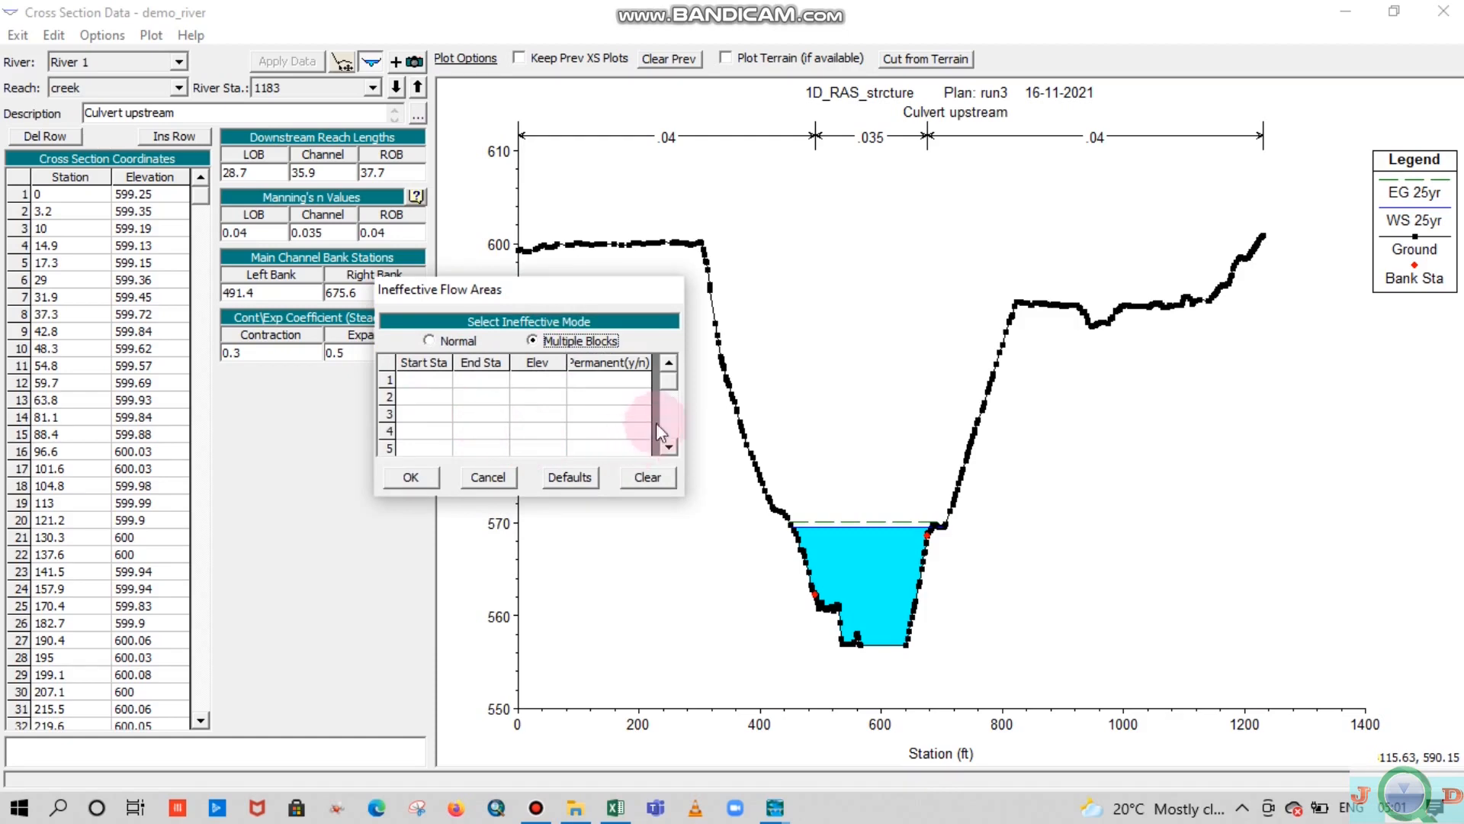
# Switch to Excel and copy the start station, end station, elevation and permanent values in cells AH12:AK19
pyautogui.moveTo(610, 813)
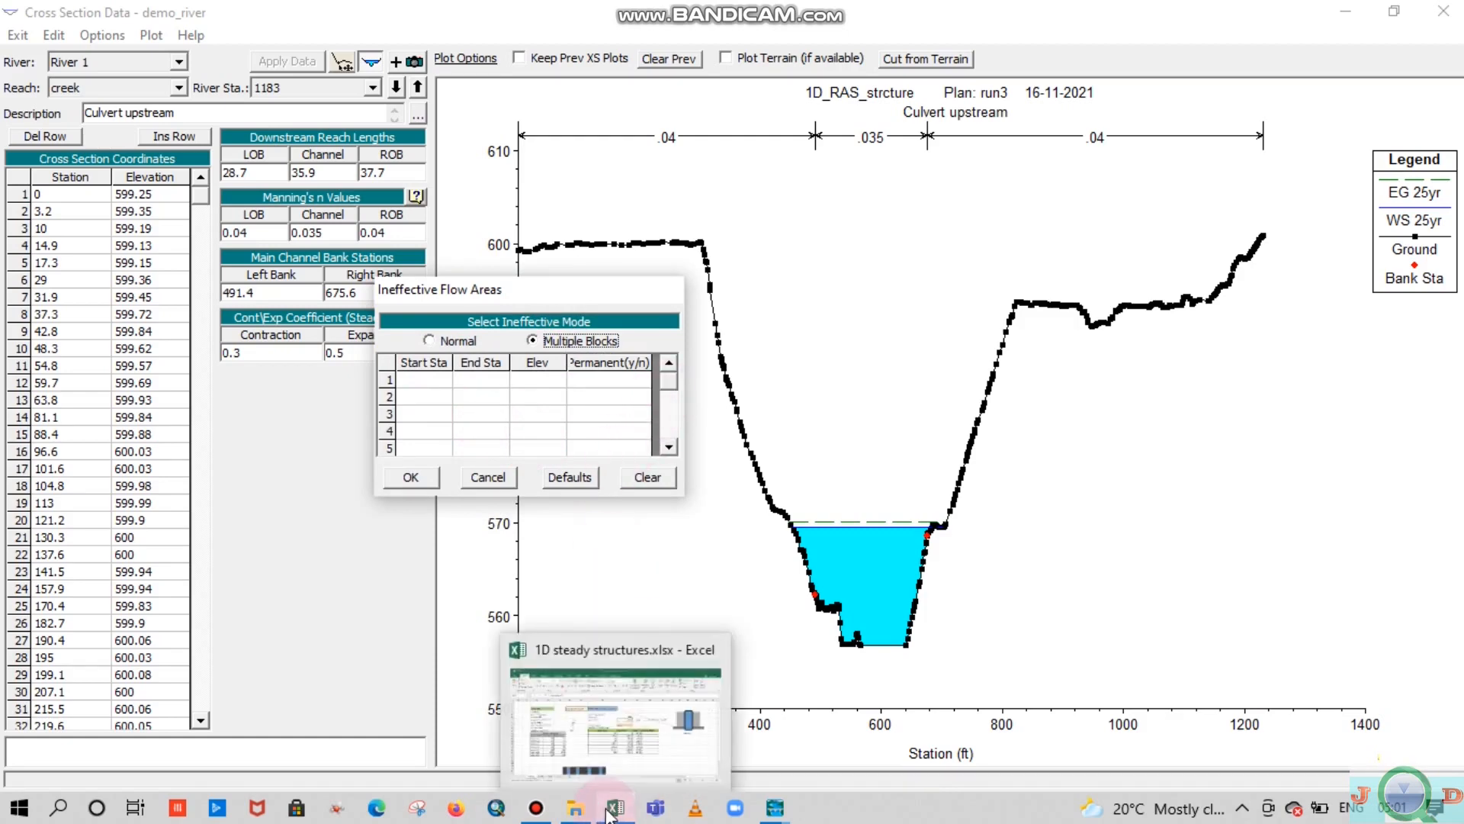
pyautogui.click(662, 736)
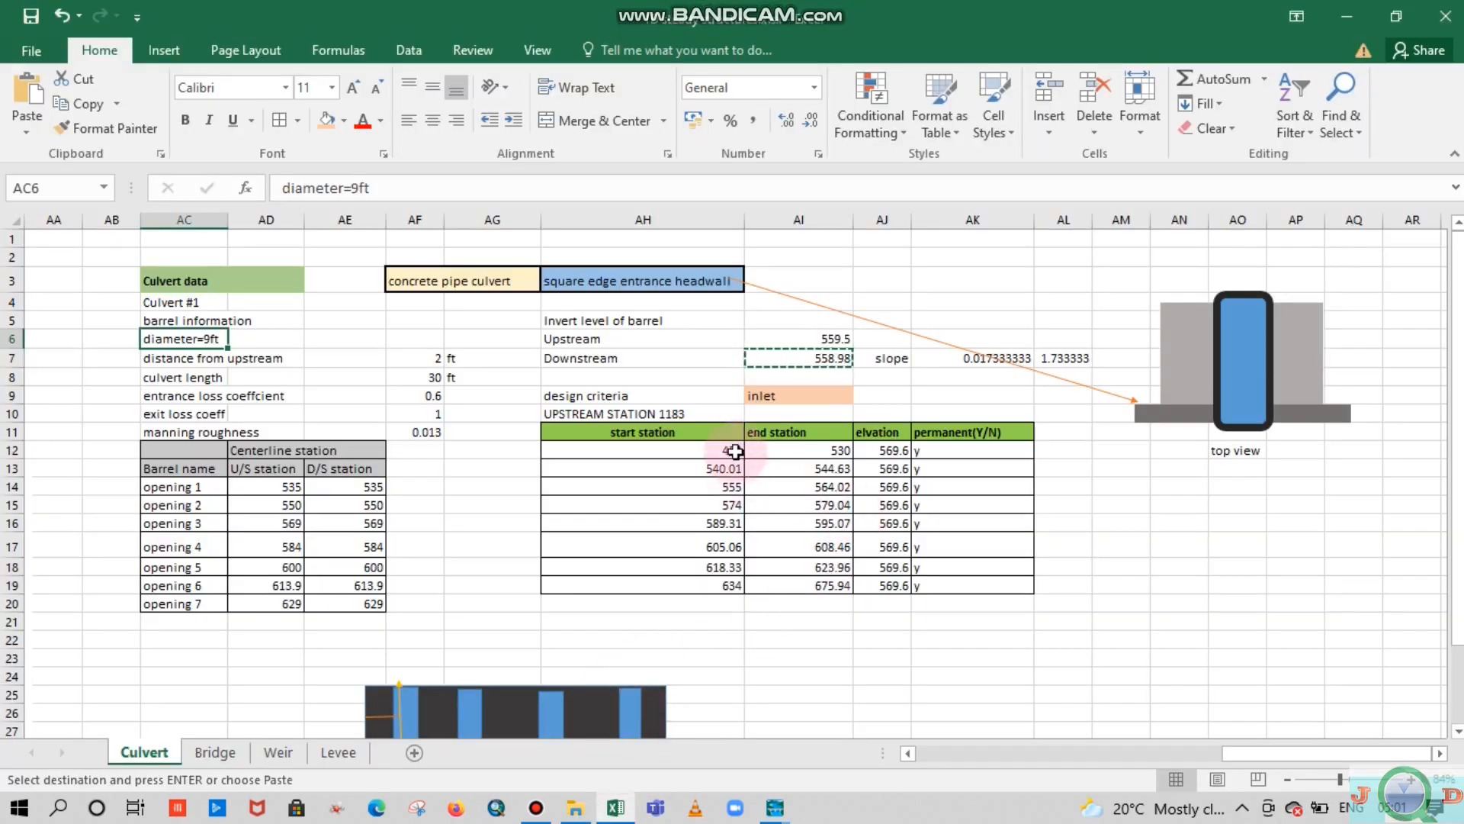
pyautogui.moveTo(734, 451); pyautogui.dragTo(928, 584)
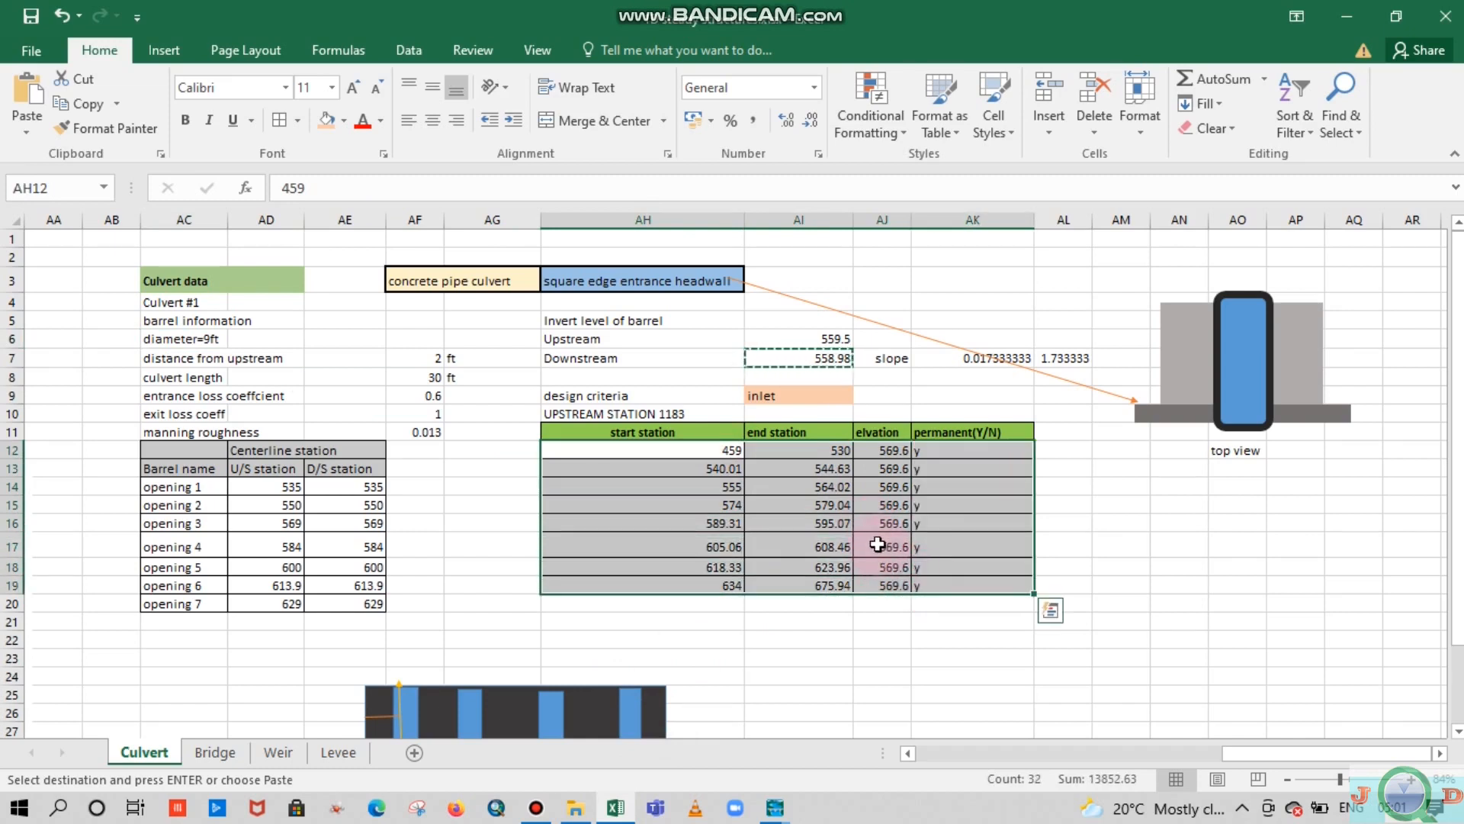
pyautogui.hotkey('ctrl', 'c')
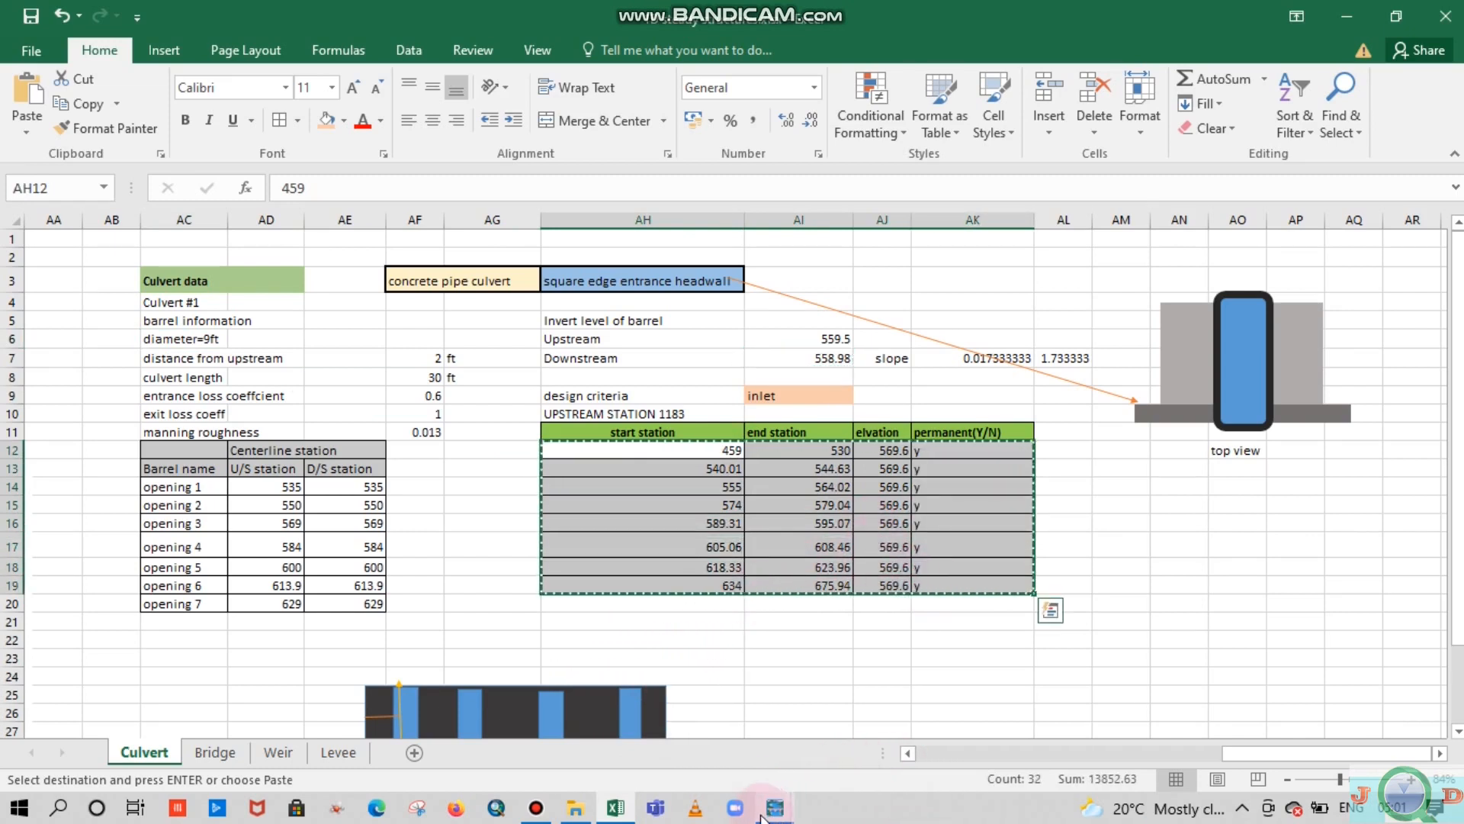
# Switch back to HEC-RAS and set the ineffective flow areas of cross section 1183 to Multiple Blocks mode
pyautogui.moveTo(772, 810)
pyautogui.click(1121, 705)
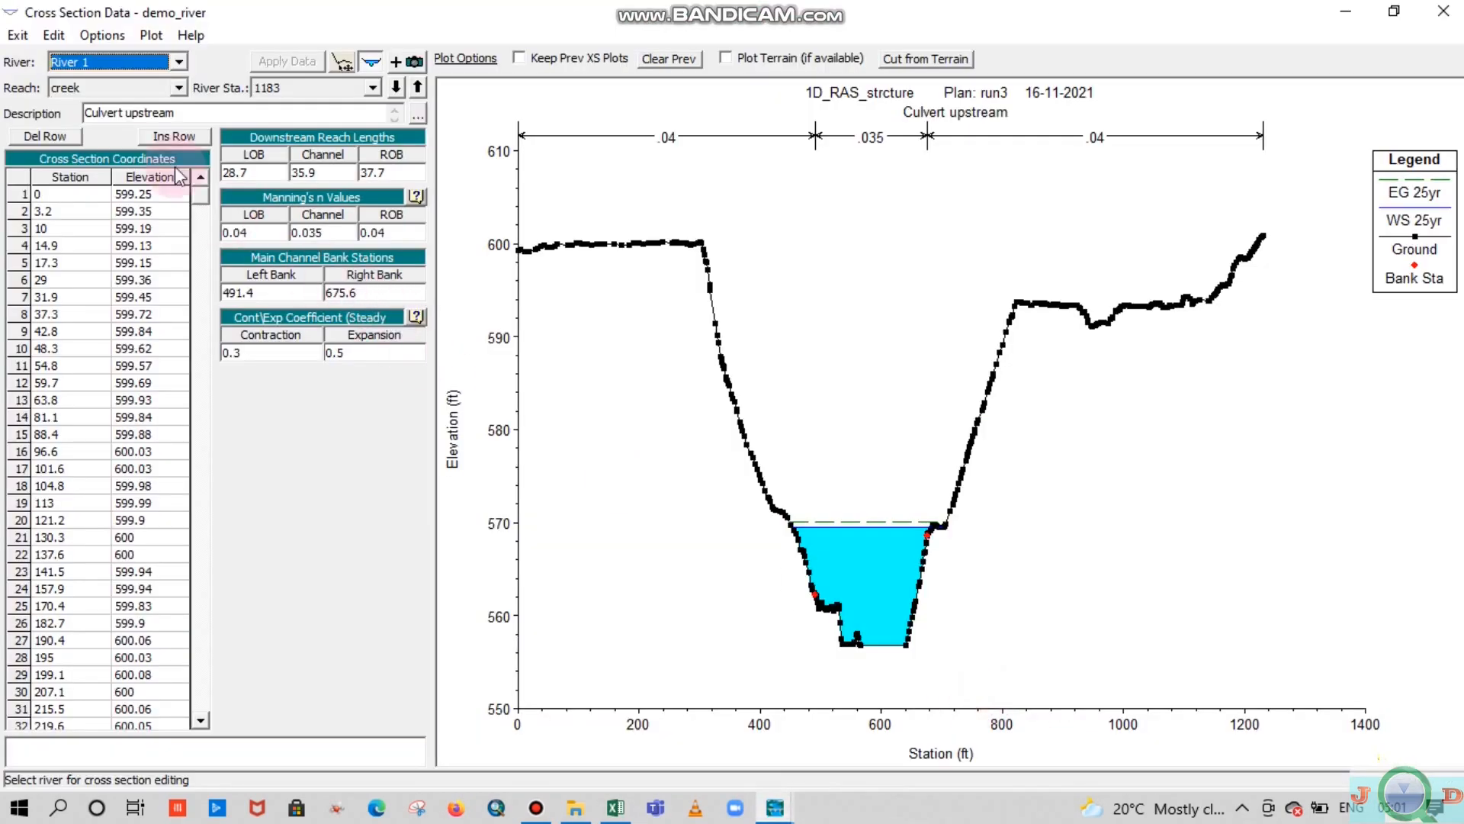
pyautogui.click(102, 35)
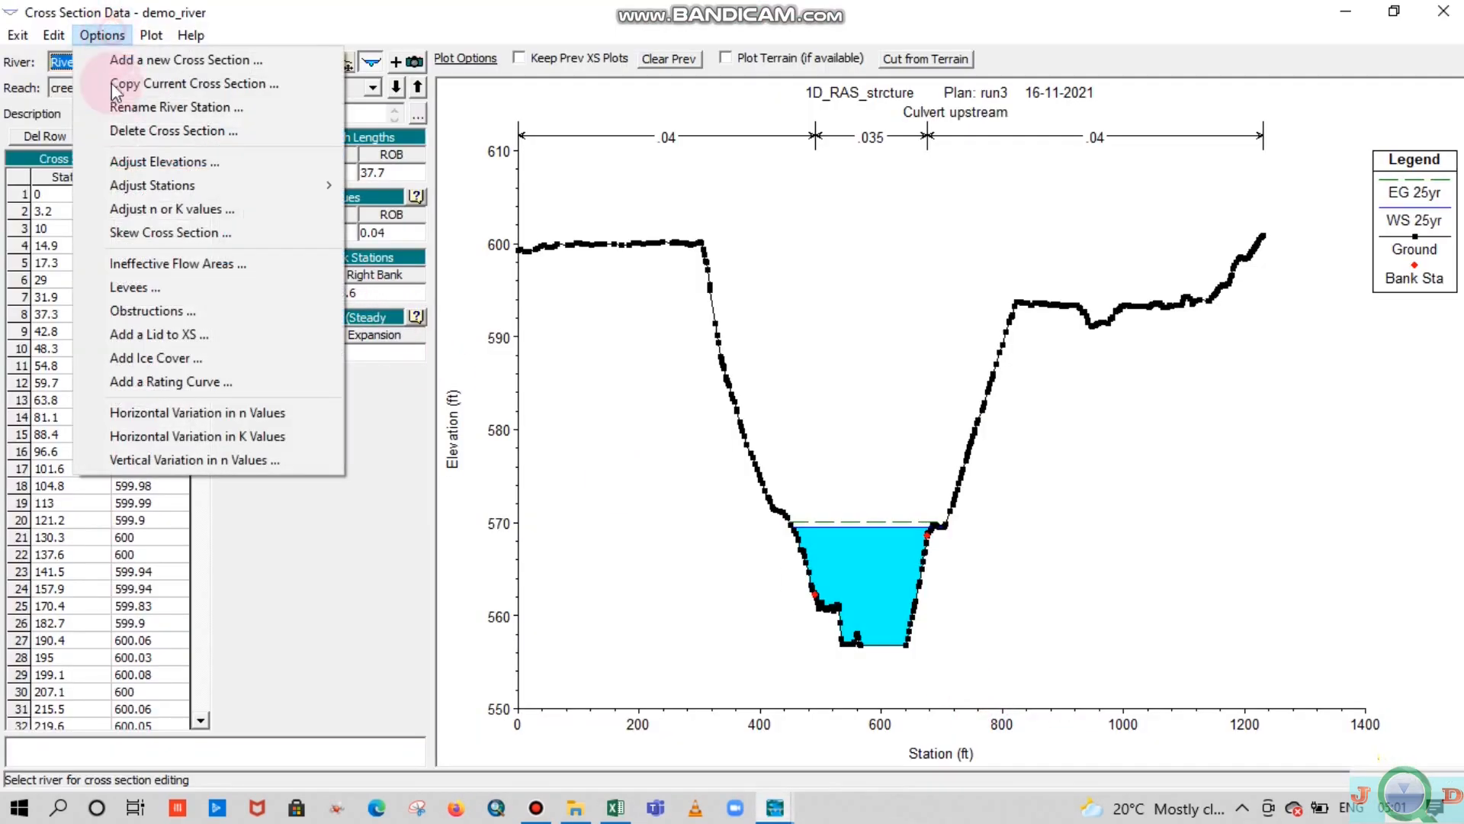
pyautogui.click(163, 264)
pyautogui.click(535, 339)
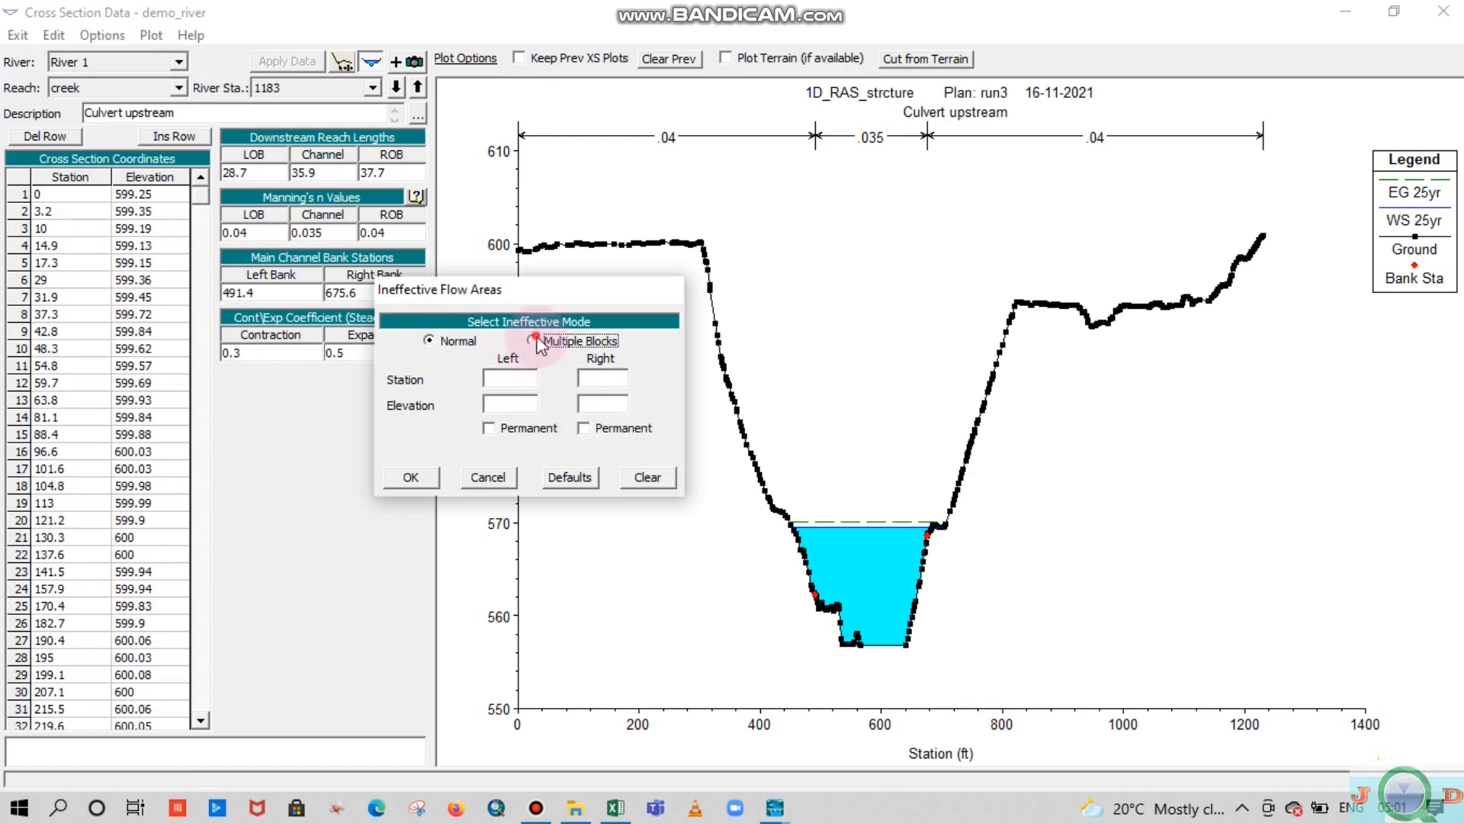
# Paste the eight copied rows of start station, end station, 569.6 ft elevation and permanent flag as ineffective blocks and apply them to the cross section
pyautogui.click(419, 378)
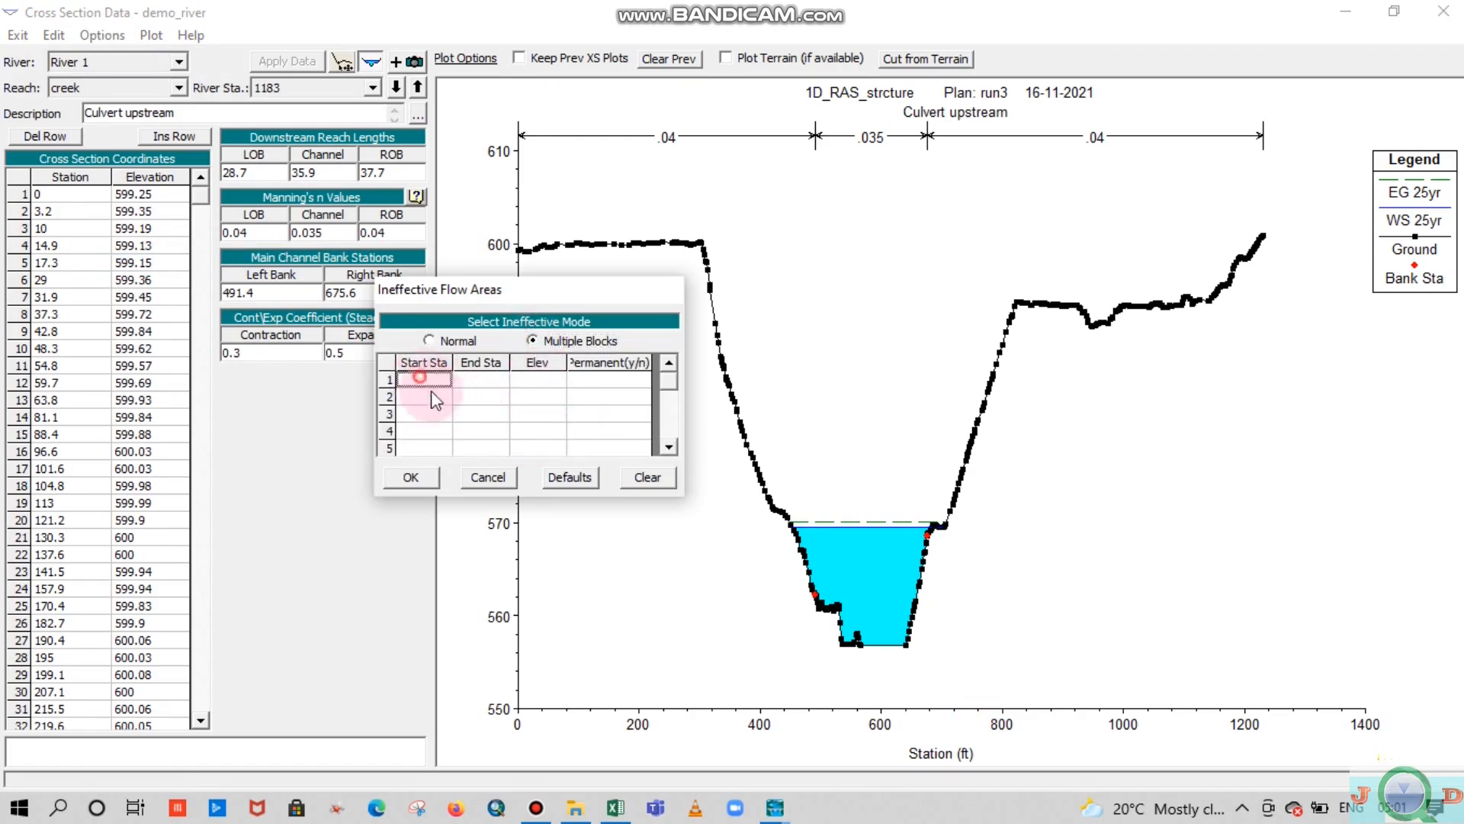
pyautogui.moveTo(432, 390); pyautogui.dragTo(614, 446)
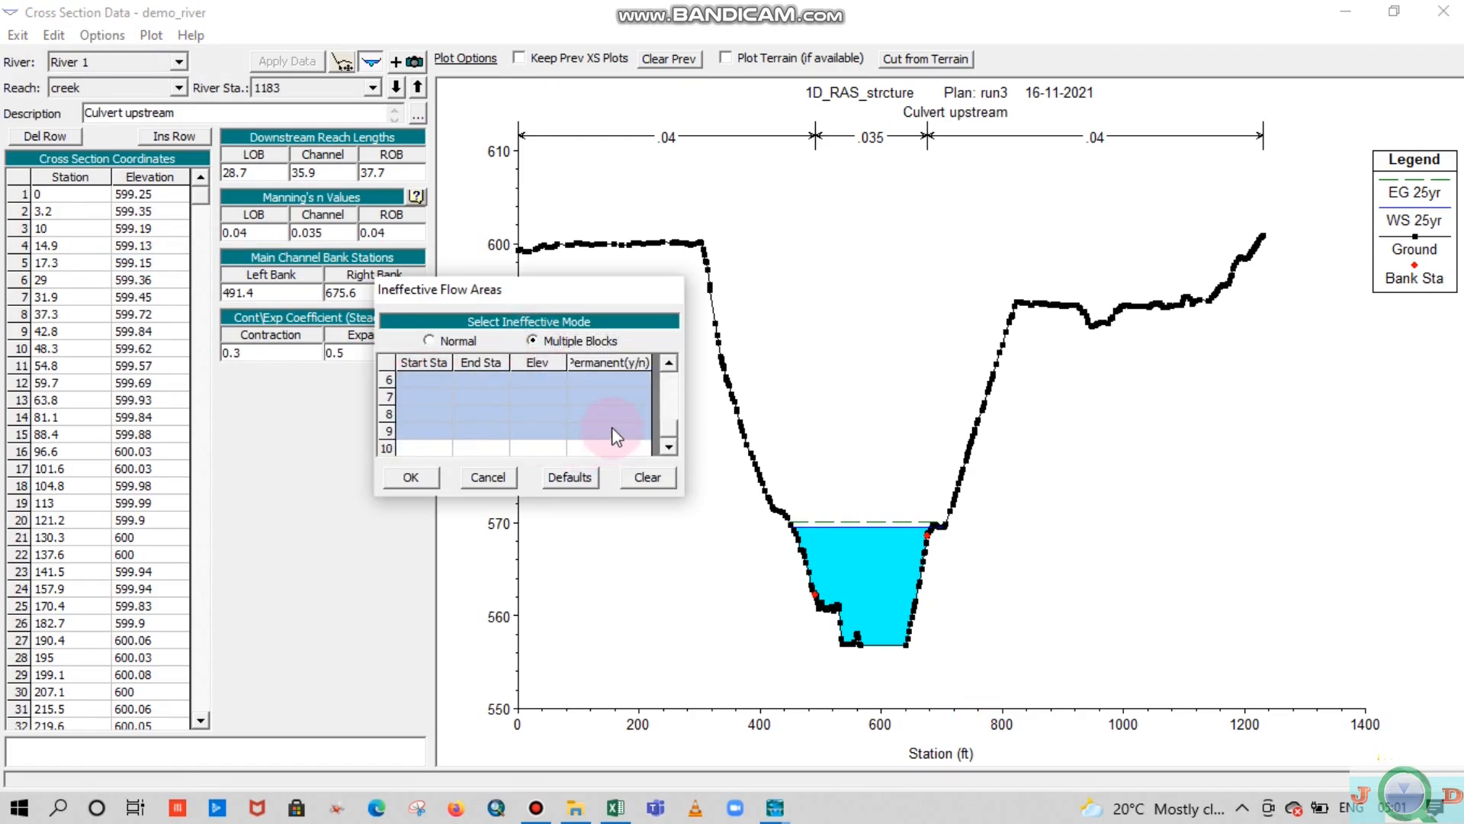
pyautogui.hotkey('ctrl', 'v')
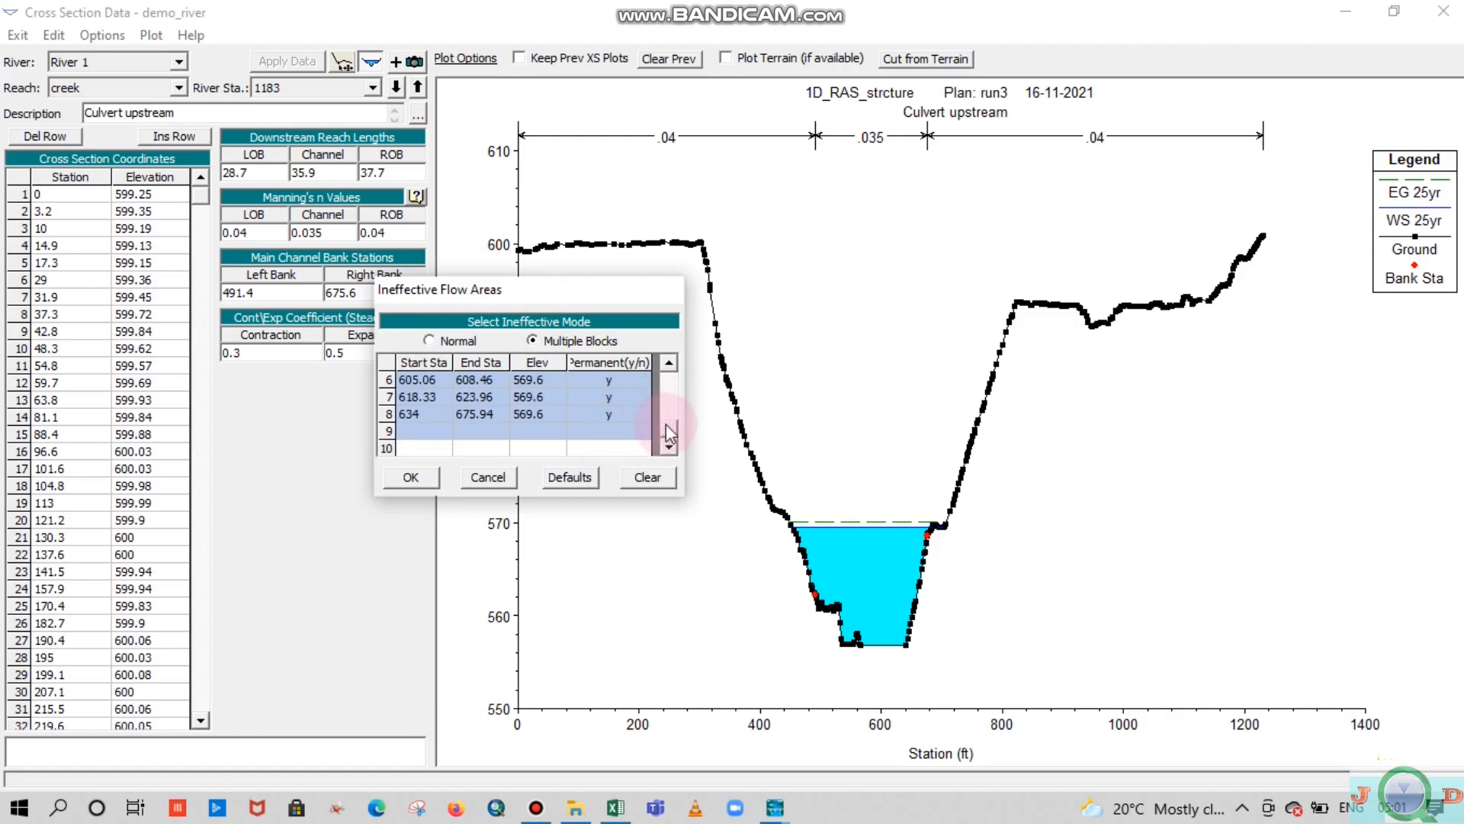
pyautogui.click(674, 363)
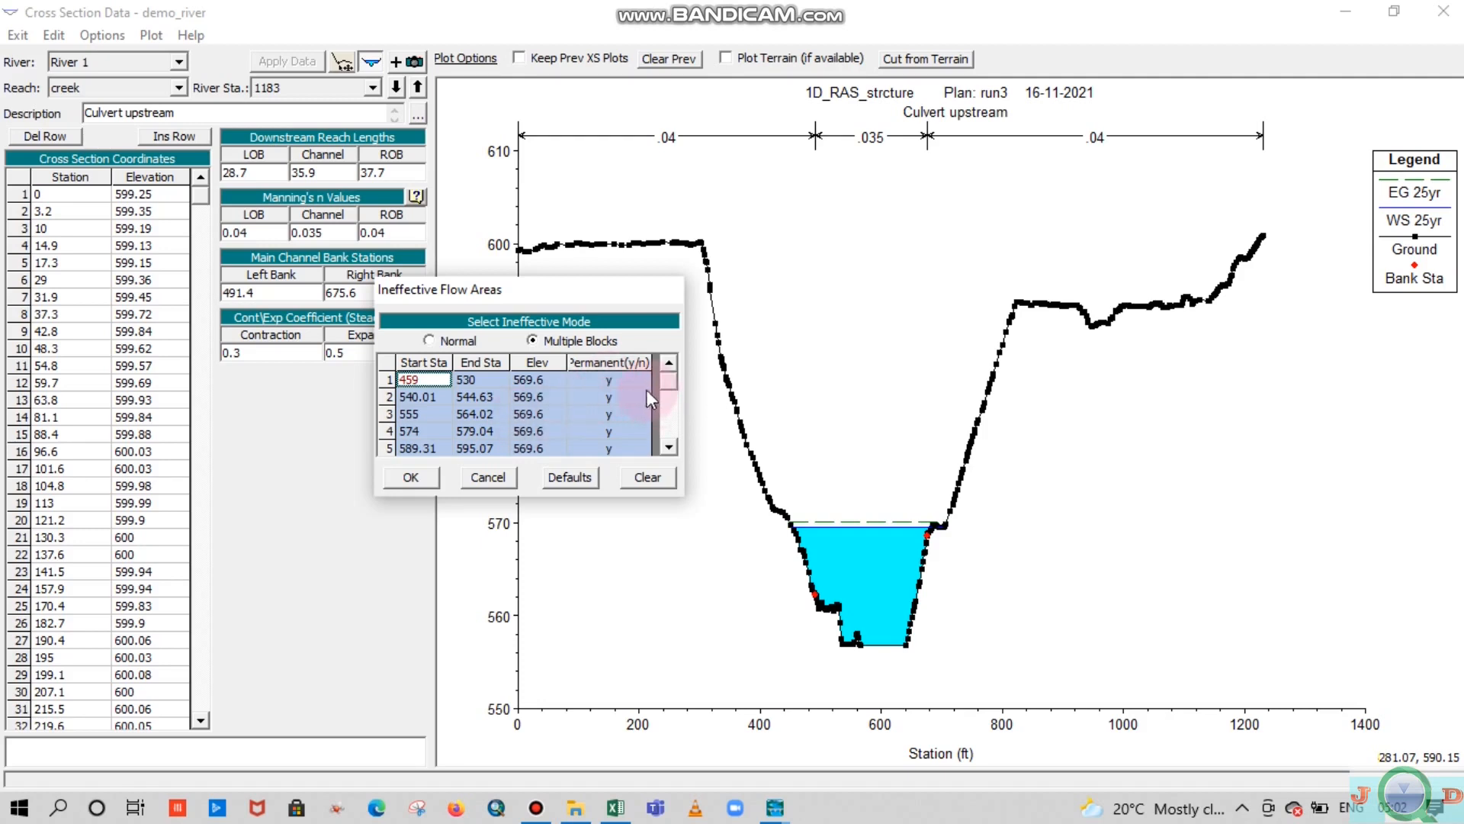
pyautogui.click(411, 478)
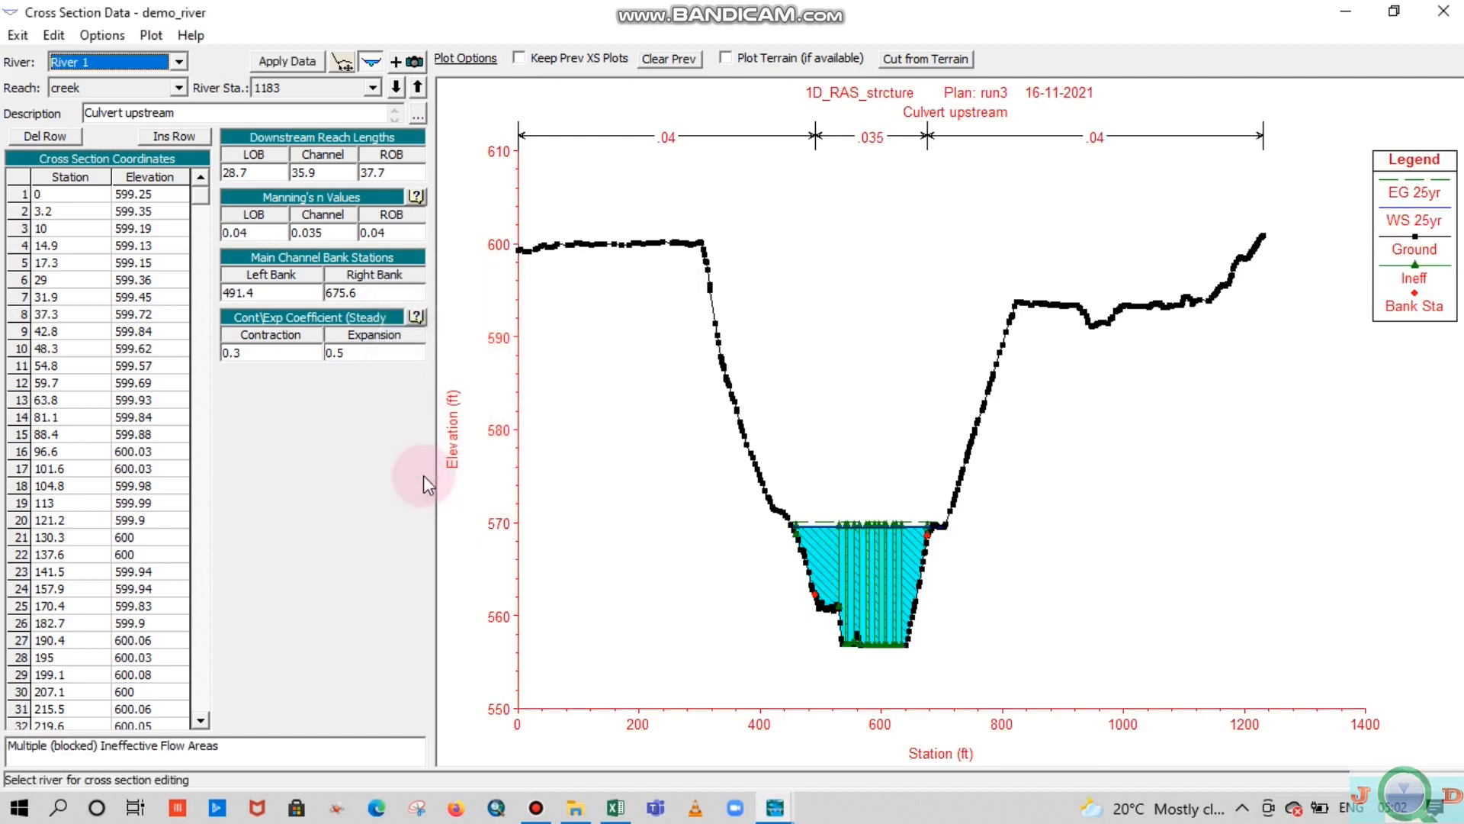
pyautogui.click(293, 61)
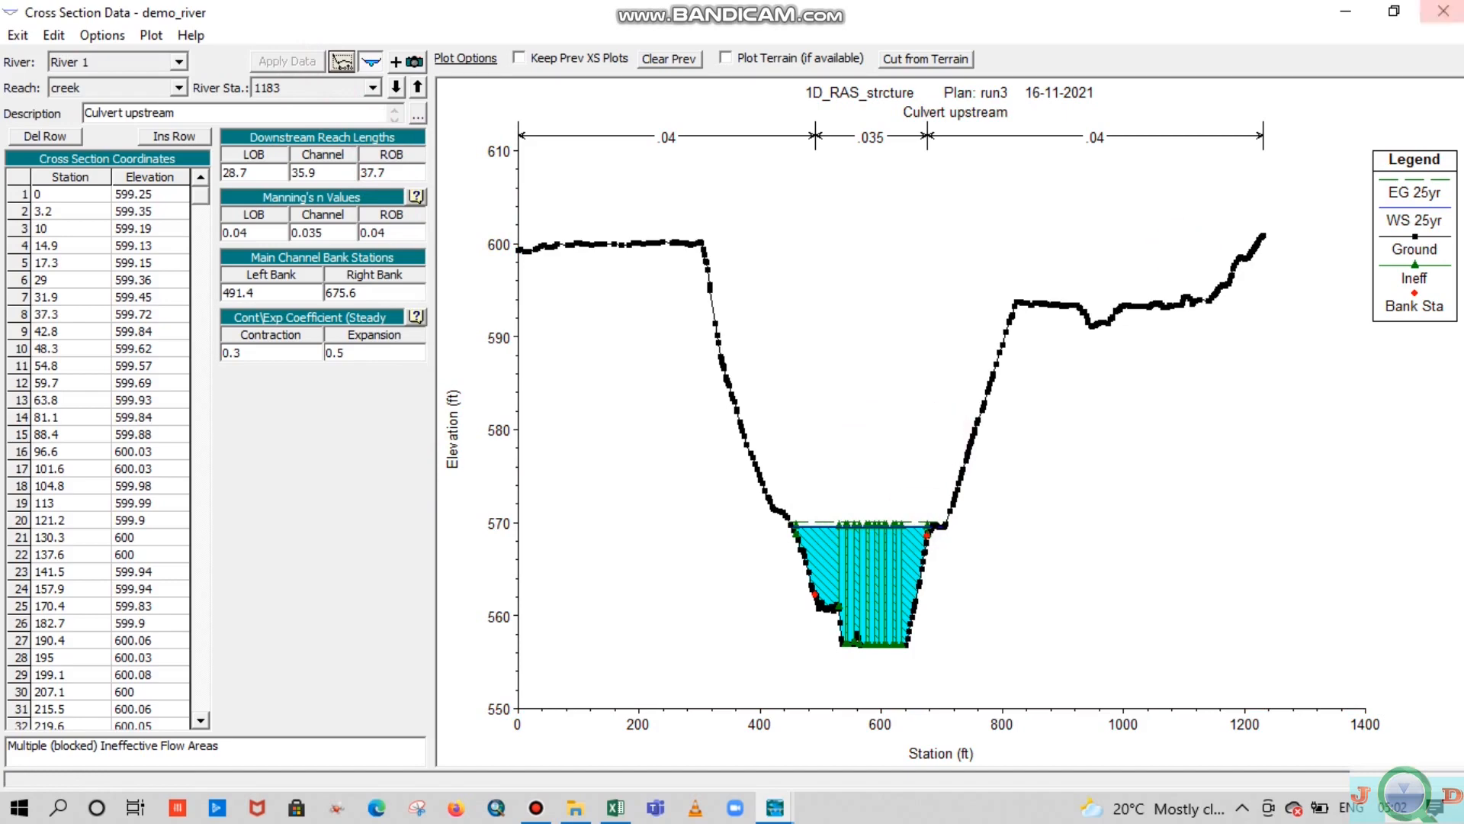
# Examine the ineffective flow blocks up close in the plot of cross section 1183, restore the full plot and close the cross section editor
pyautogui.rightClick(907, 322)
pyautogui.click(960, 356)
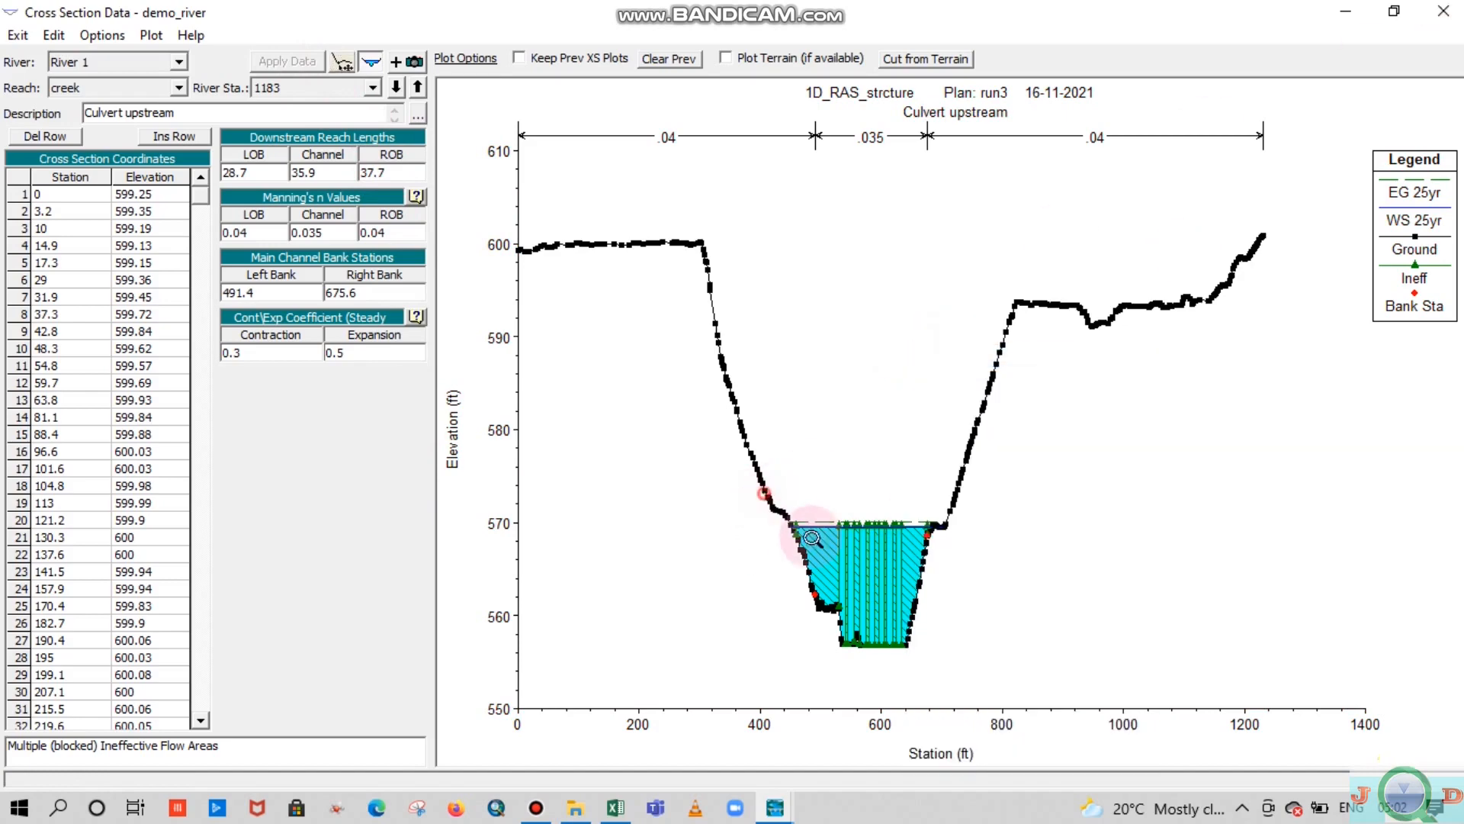
pyautogui.moveTo(766, 496); pyautogui.dragTo(971, 678)
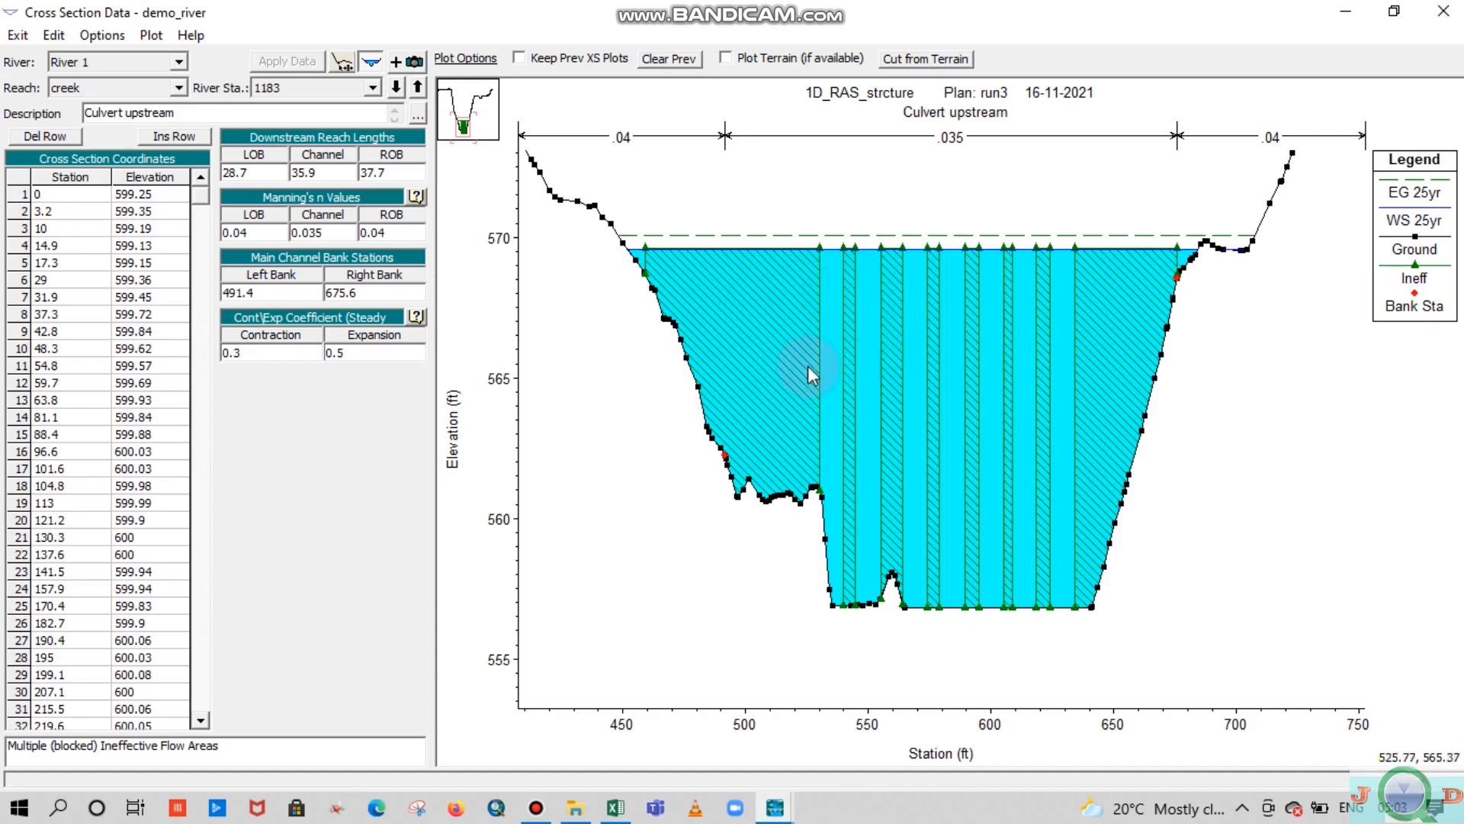
pyautogui.rightClick(785, 195)
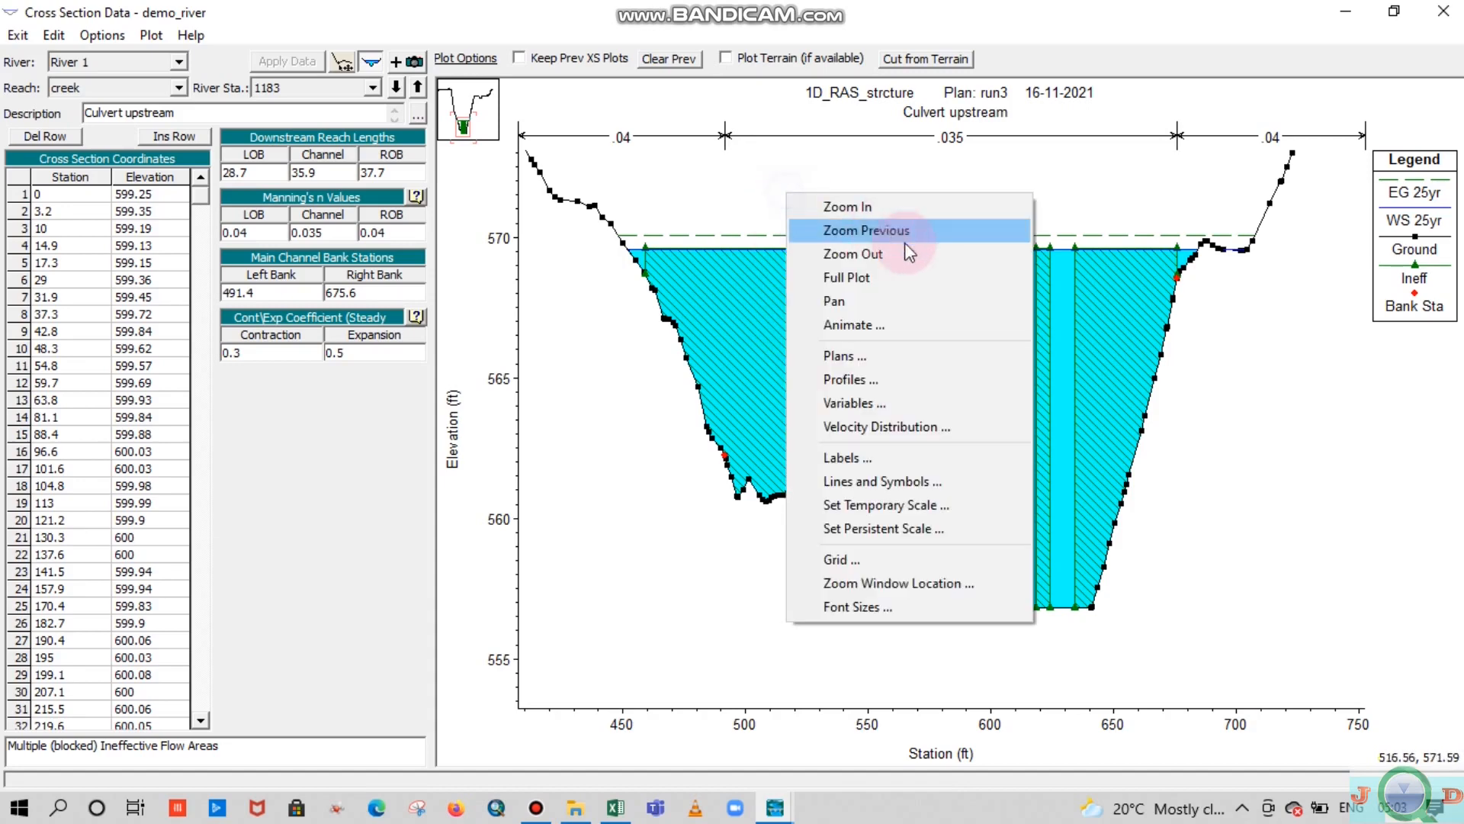
pyautogui.click(874, 279)
pyautogui.click(1444, 11)
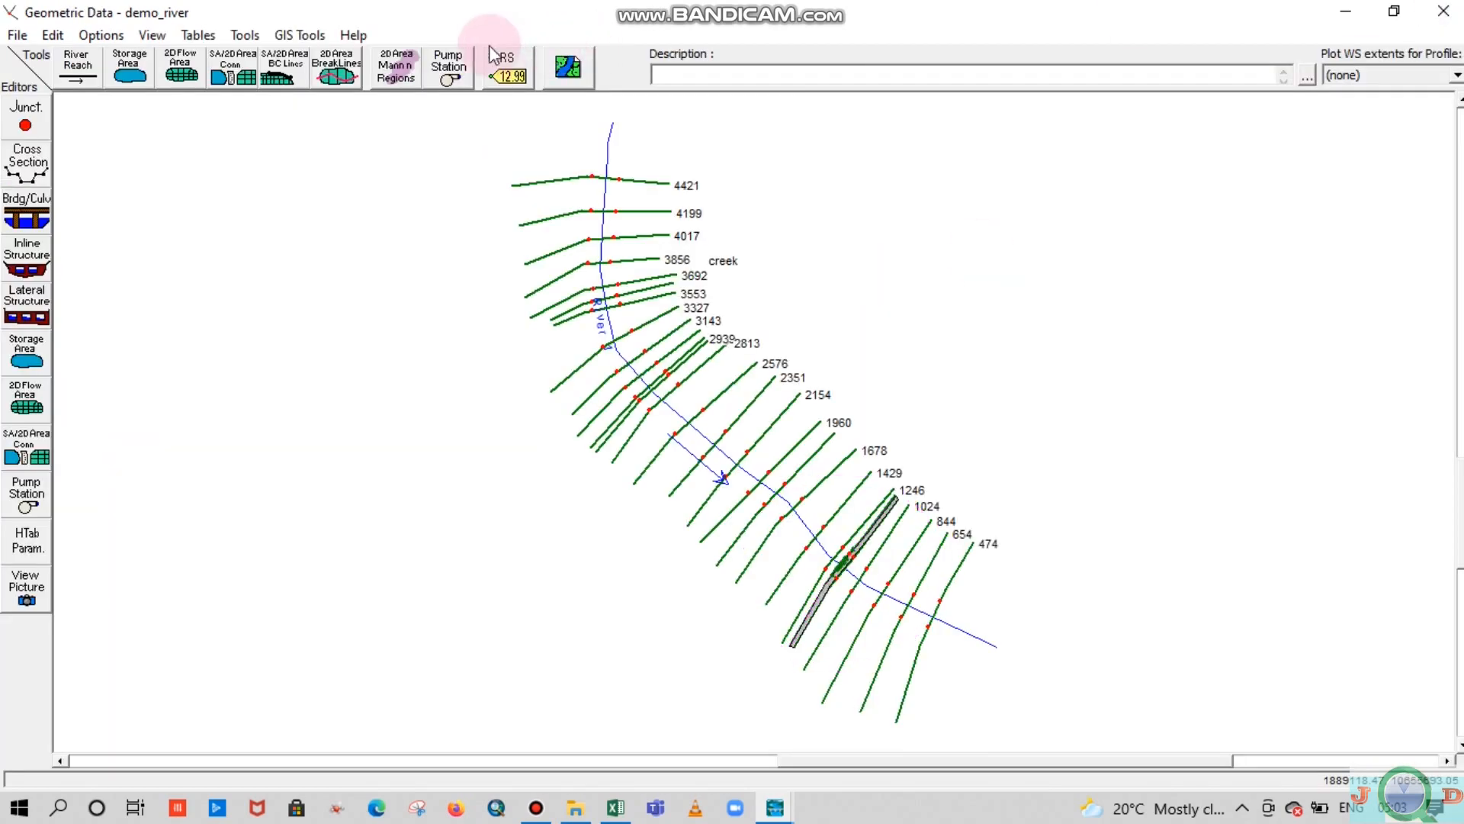
# View cross section 1183 with its ineffective areas in the maximized graphical cross section editor and close it
pyautogui.click(274, 36)
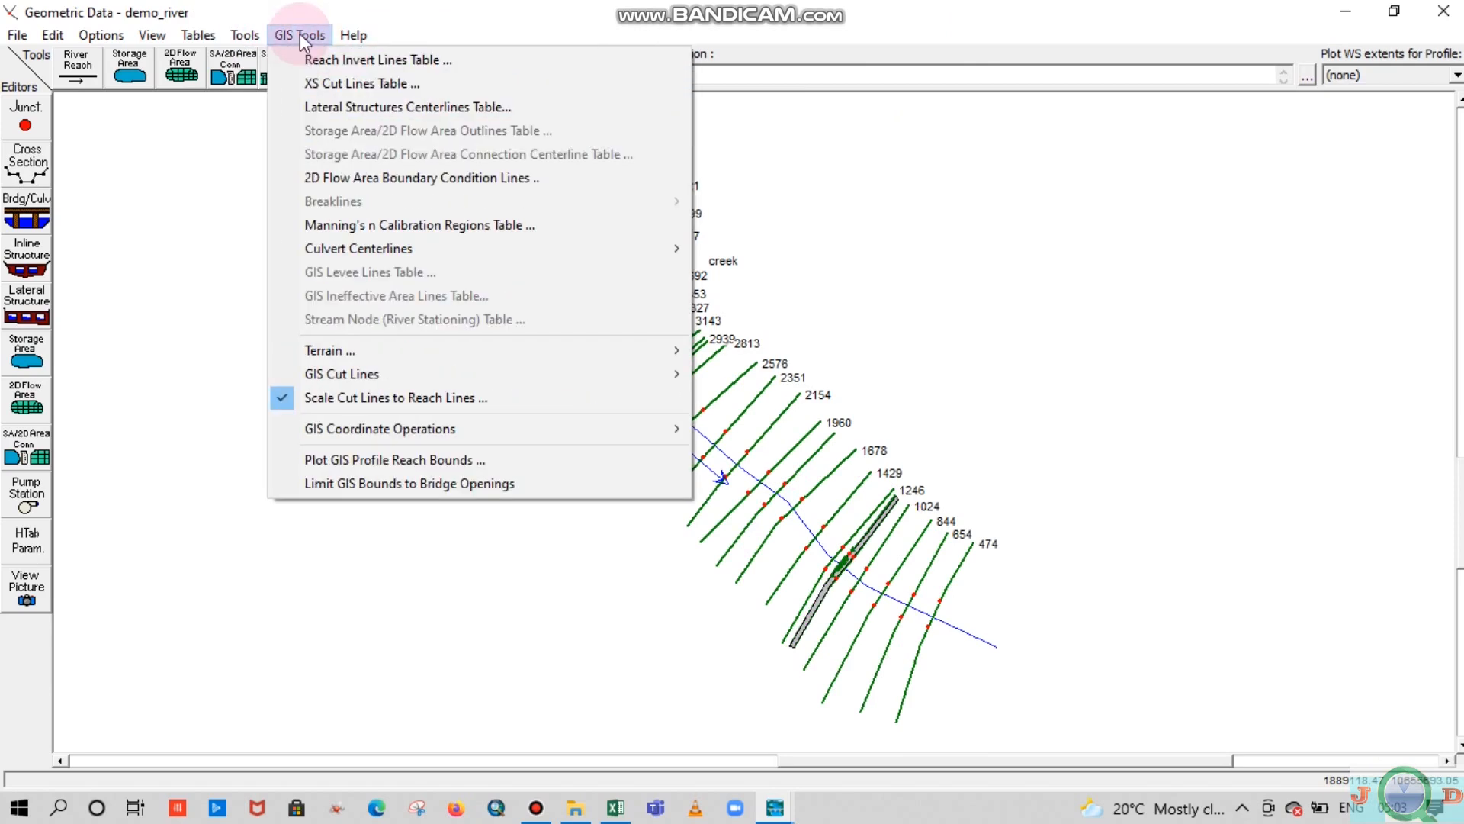
pyautogui.moveTo(254, 38)
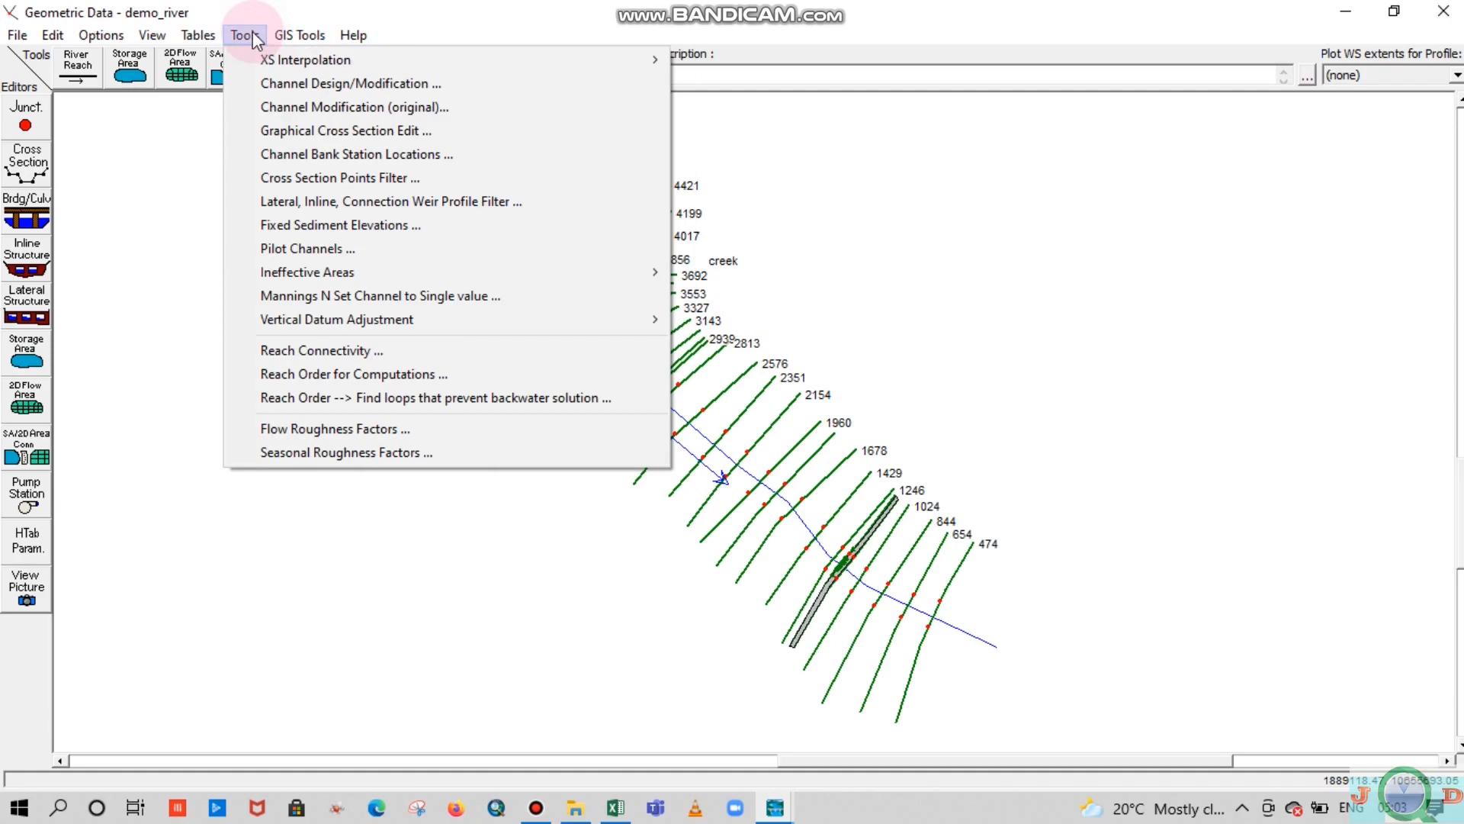
pyautogui.click(314, 134)
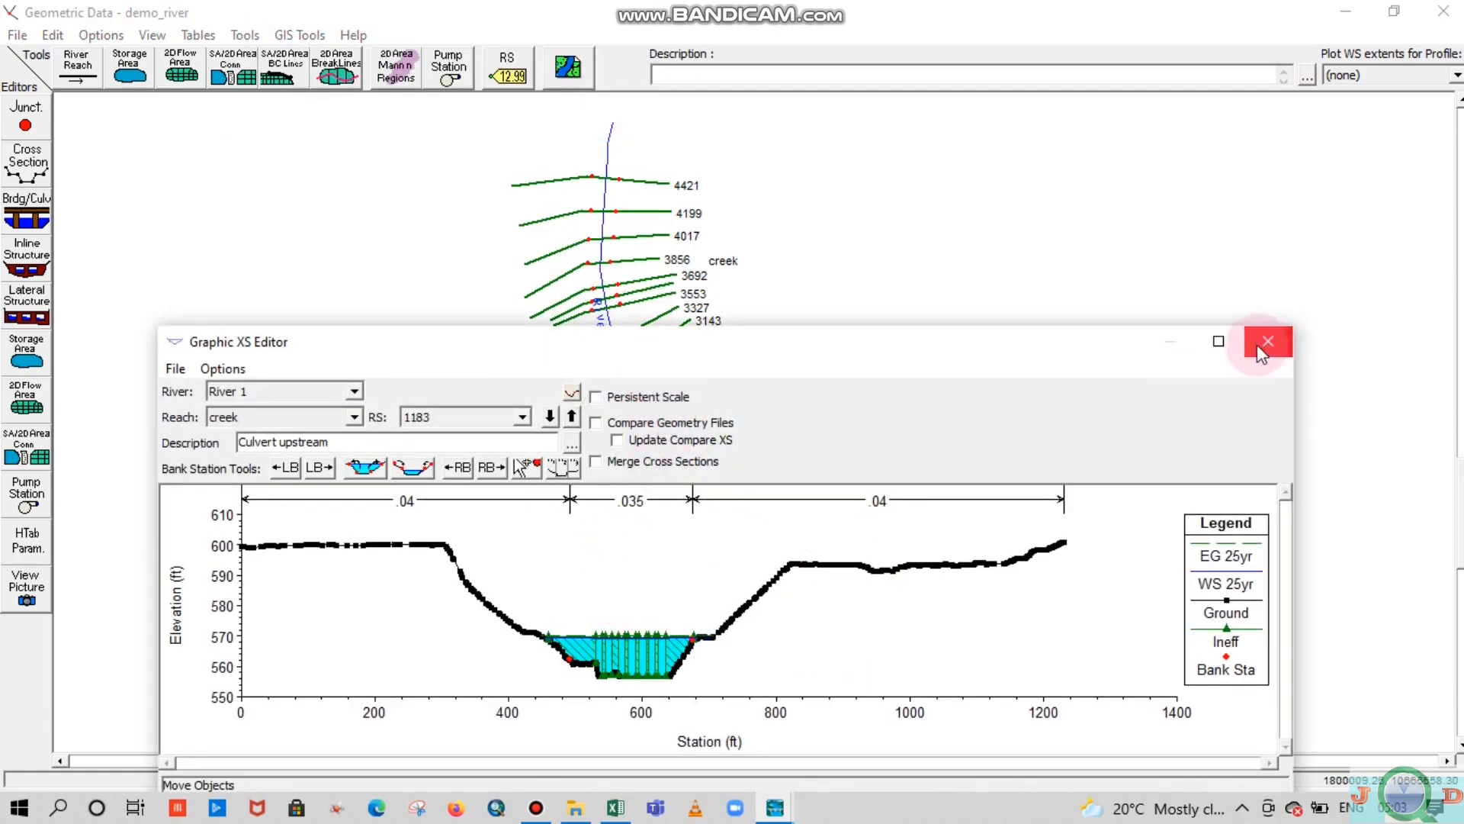
pyautogui.click(1219, 341)
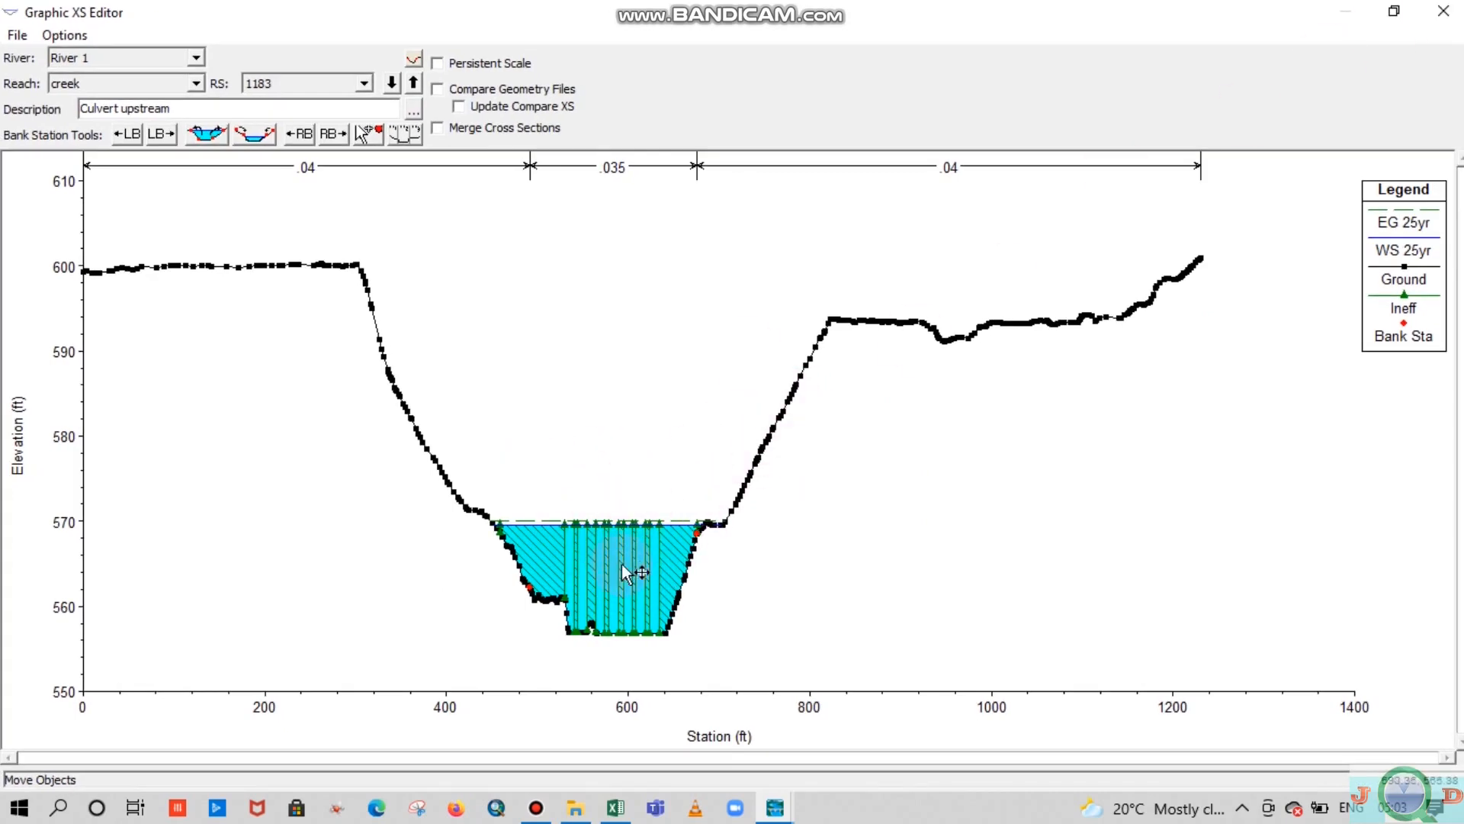
pyautogui.click(1443, 10)
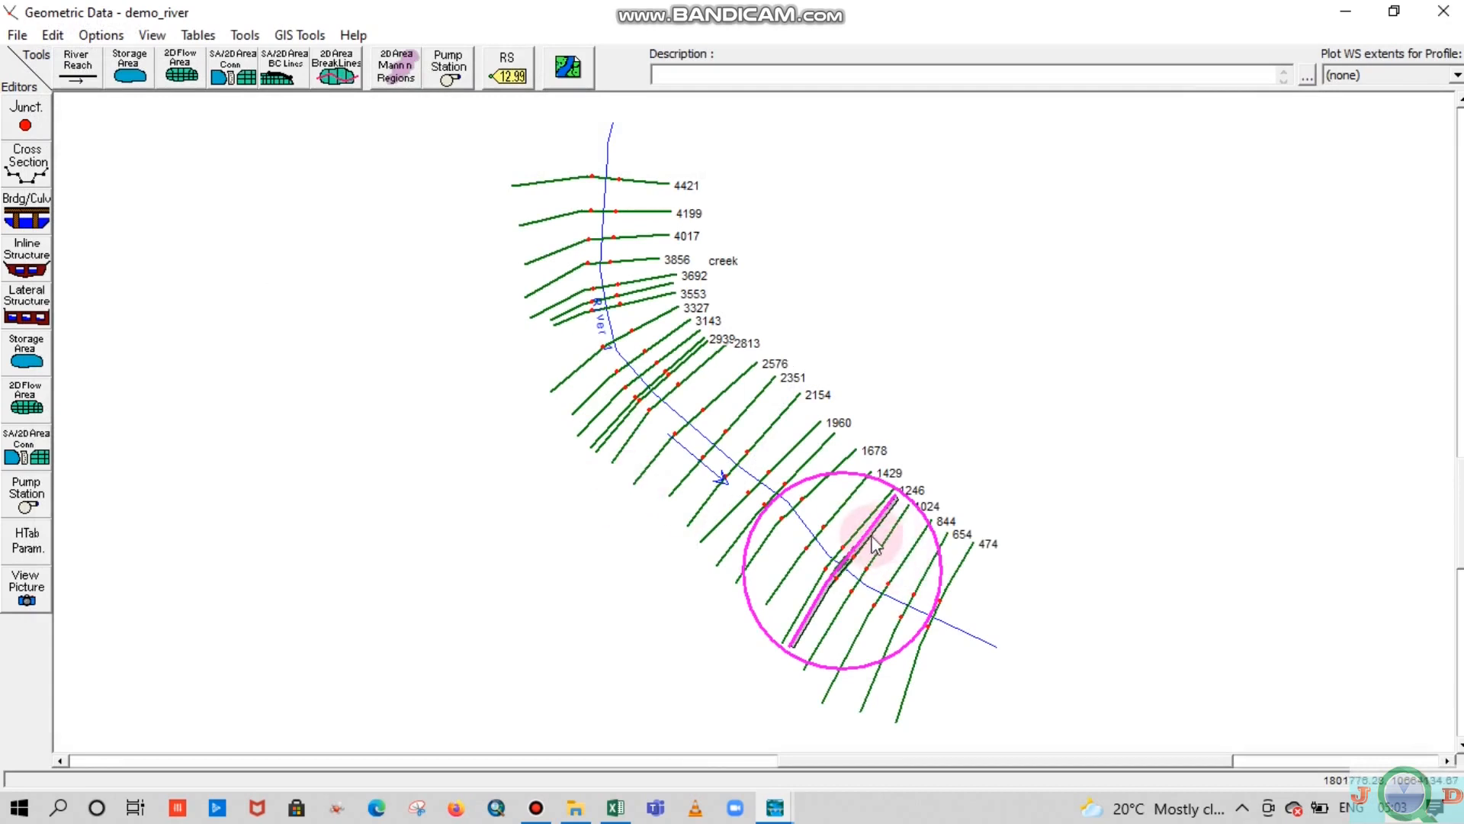
# Save the geometry data and switch to the Excel workbook with the structure data
pyautogui.click(17, 36)
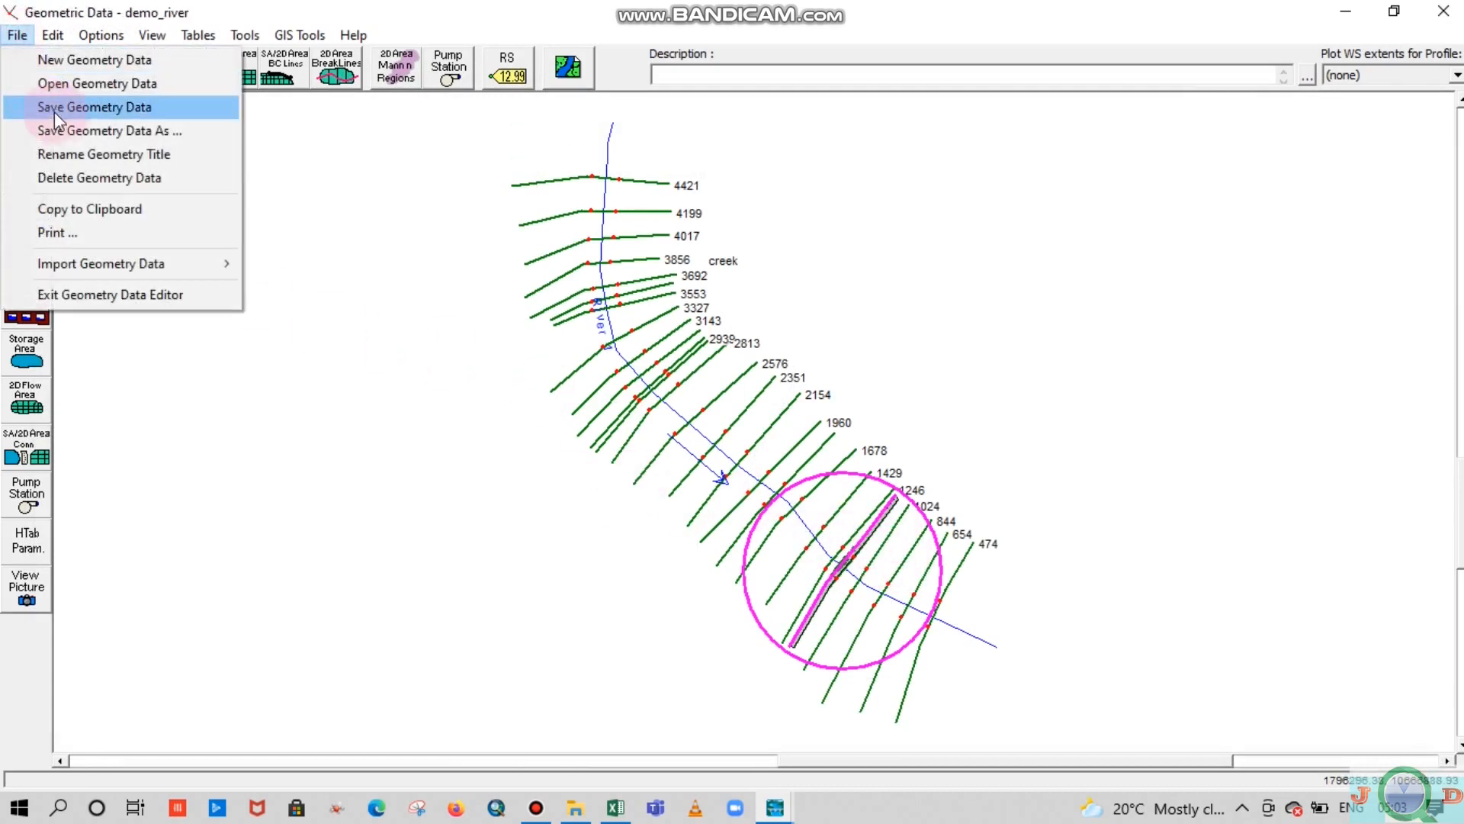
pyautogui.click(65, 109)
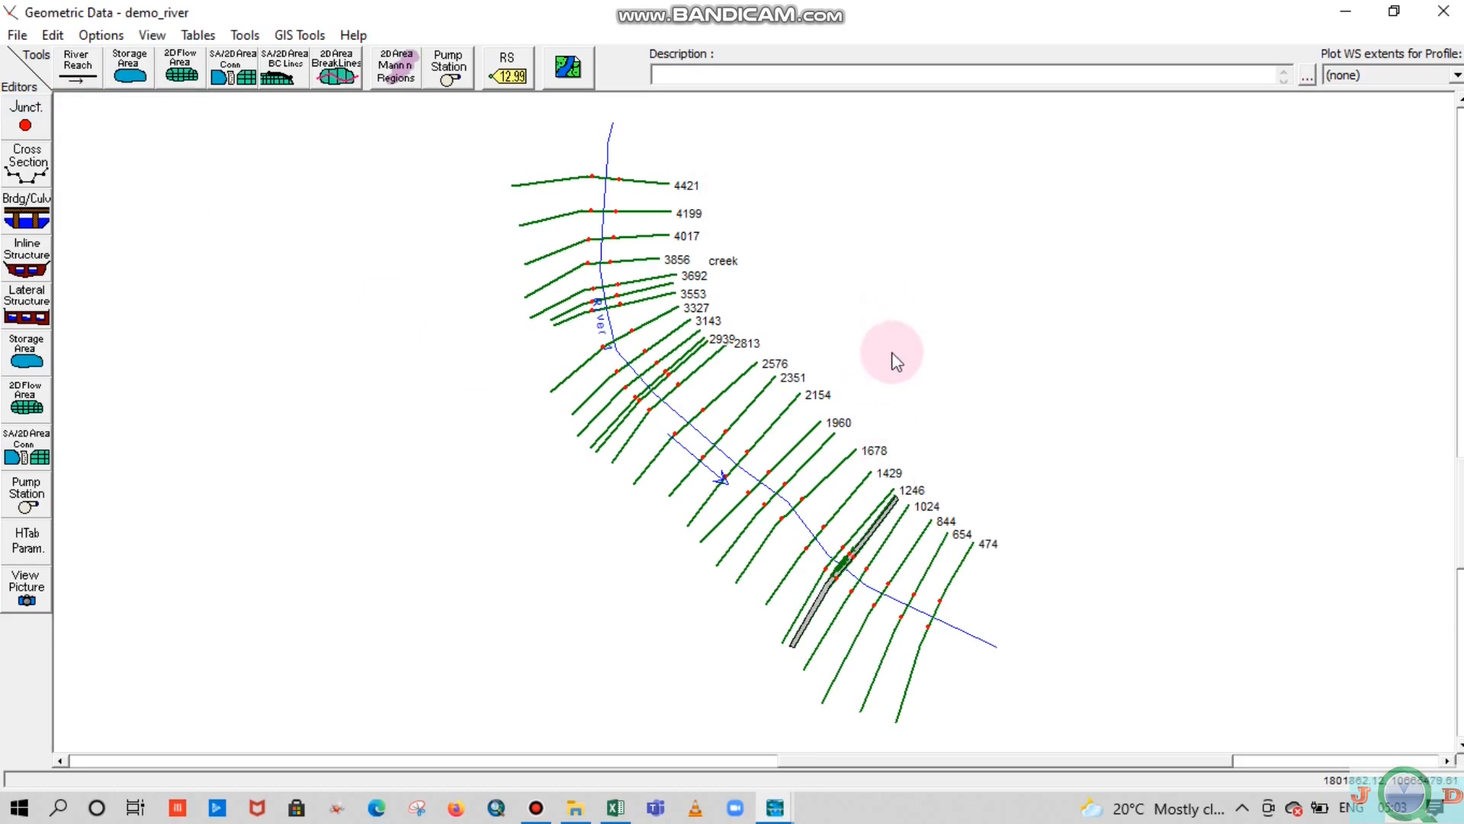
pyautogui.moveTo(770, 821)
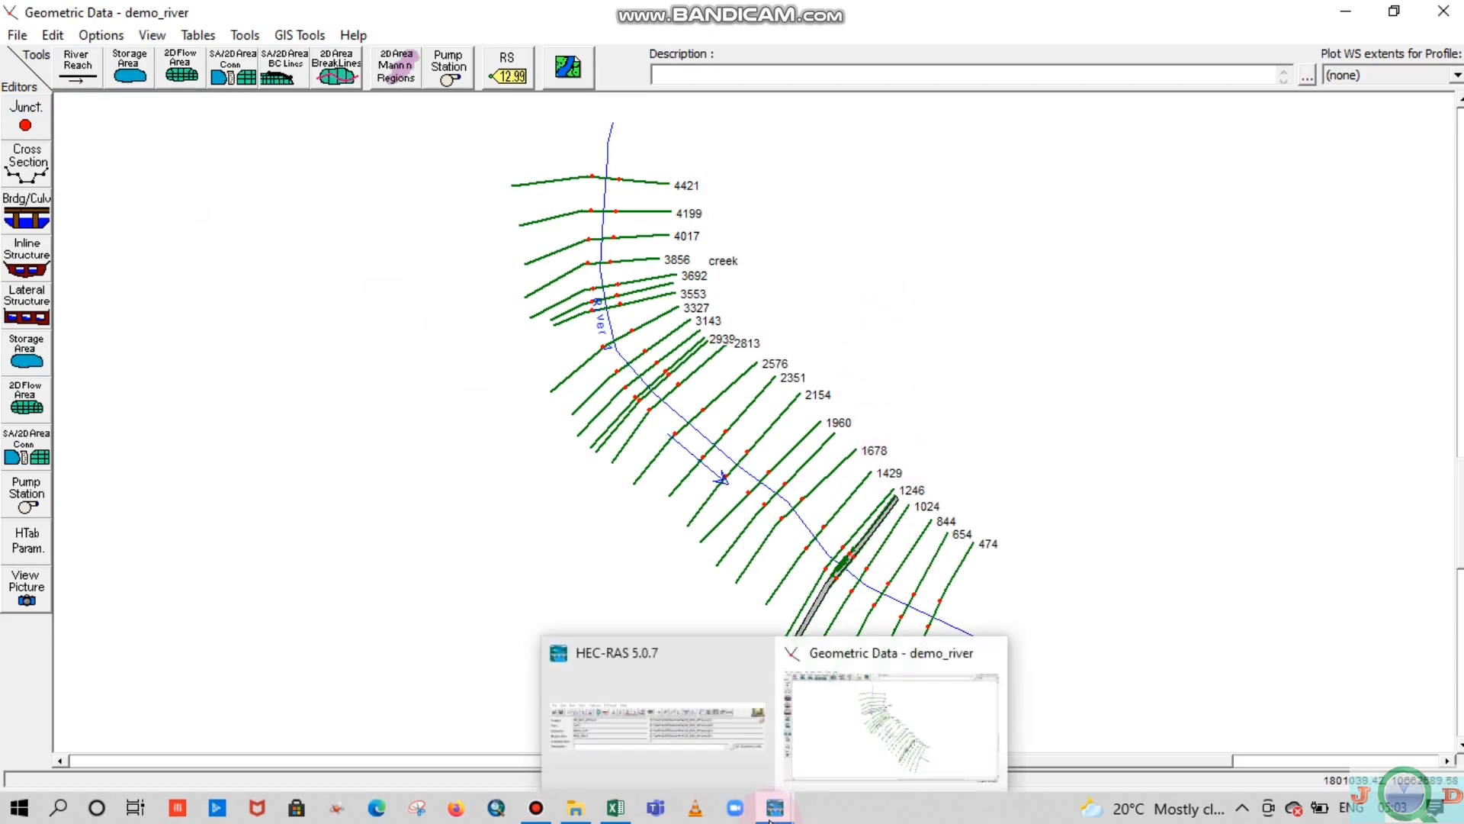
pyautogui.moveTo(619, 810)
pyautogui.click(692, 717)
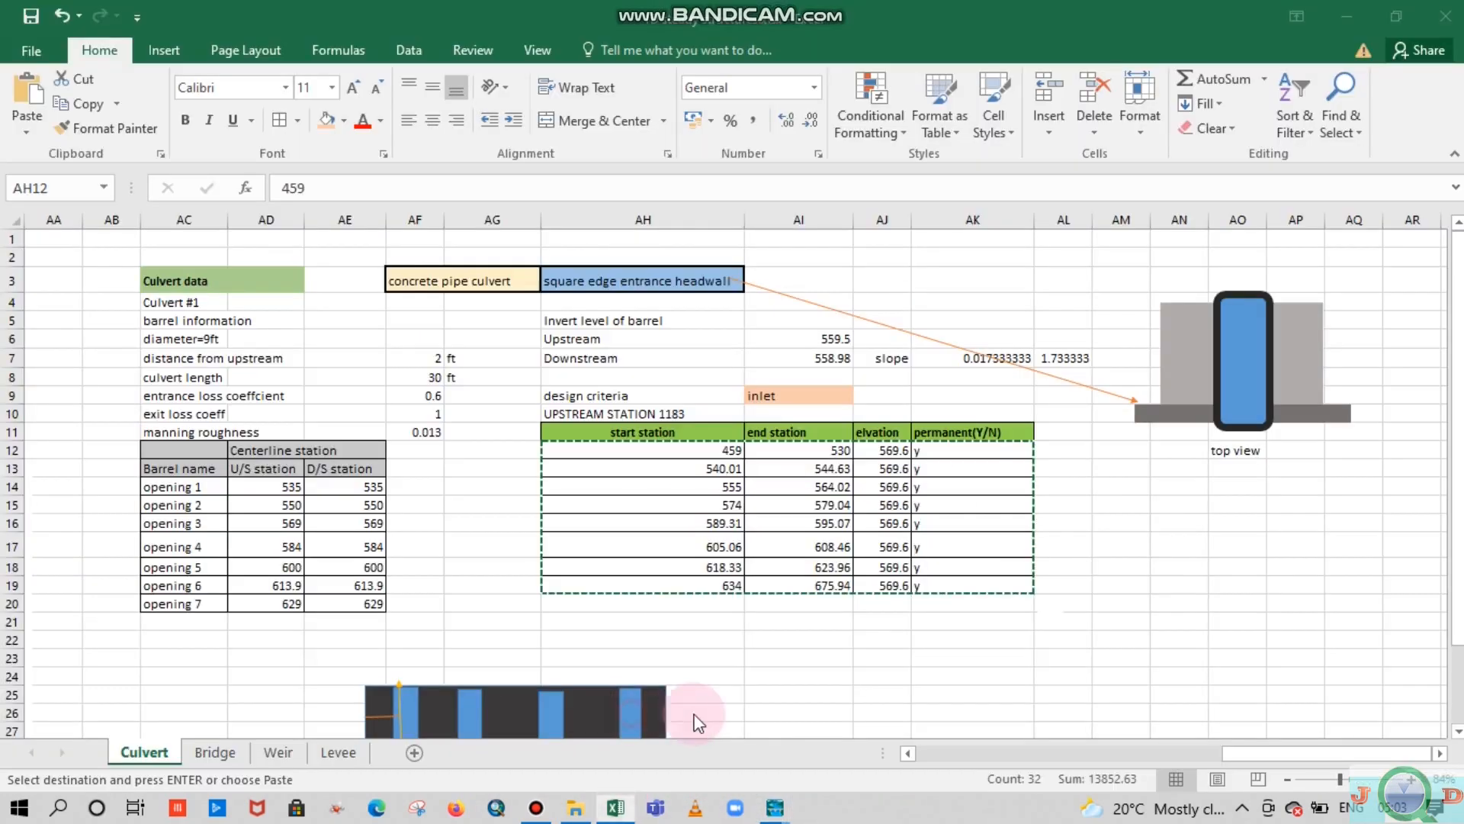
pyautogui.click(1167, 554)
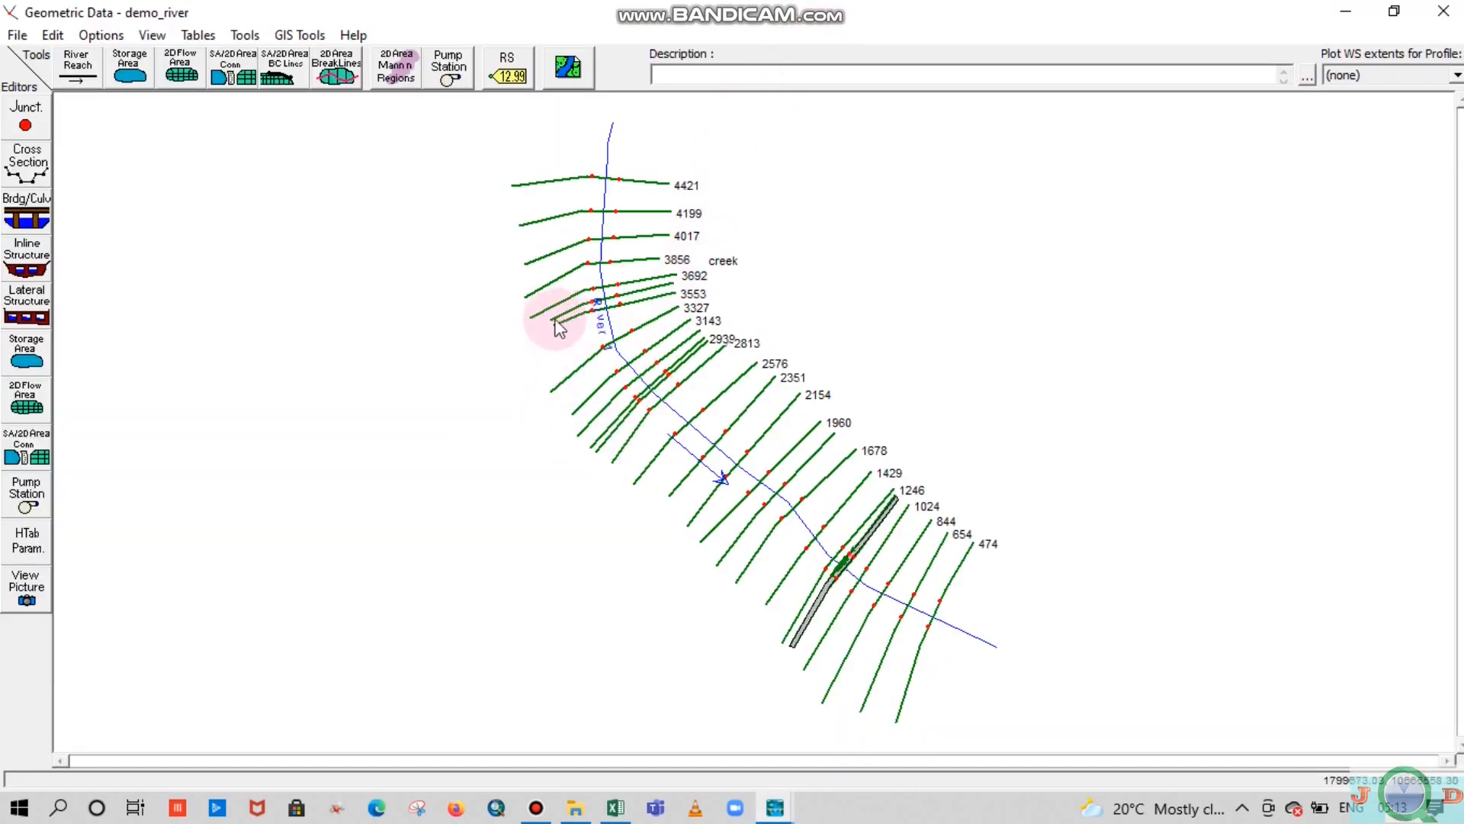
# In the HEC-RAS geometry, check the data of cross section 3612 and its location between sections 3692 and 3553
pyautogui.scroll(3, 603, 235)
pyautogui.scroll(2, 511, 340)
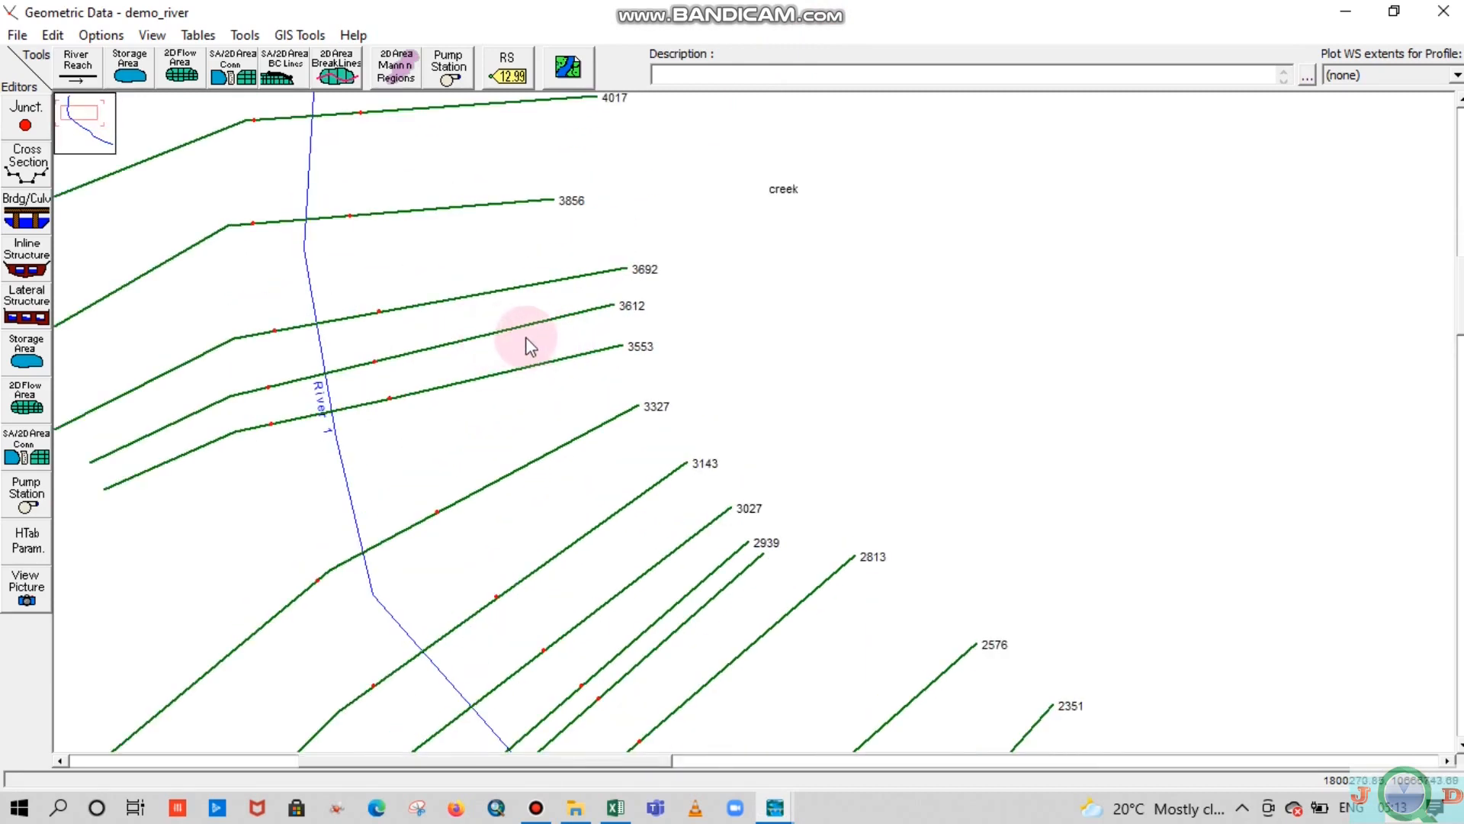
pyautogui.rightClick(491, 330)
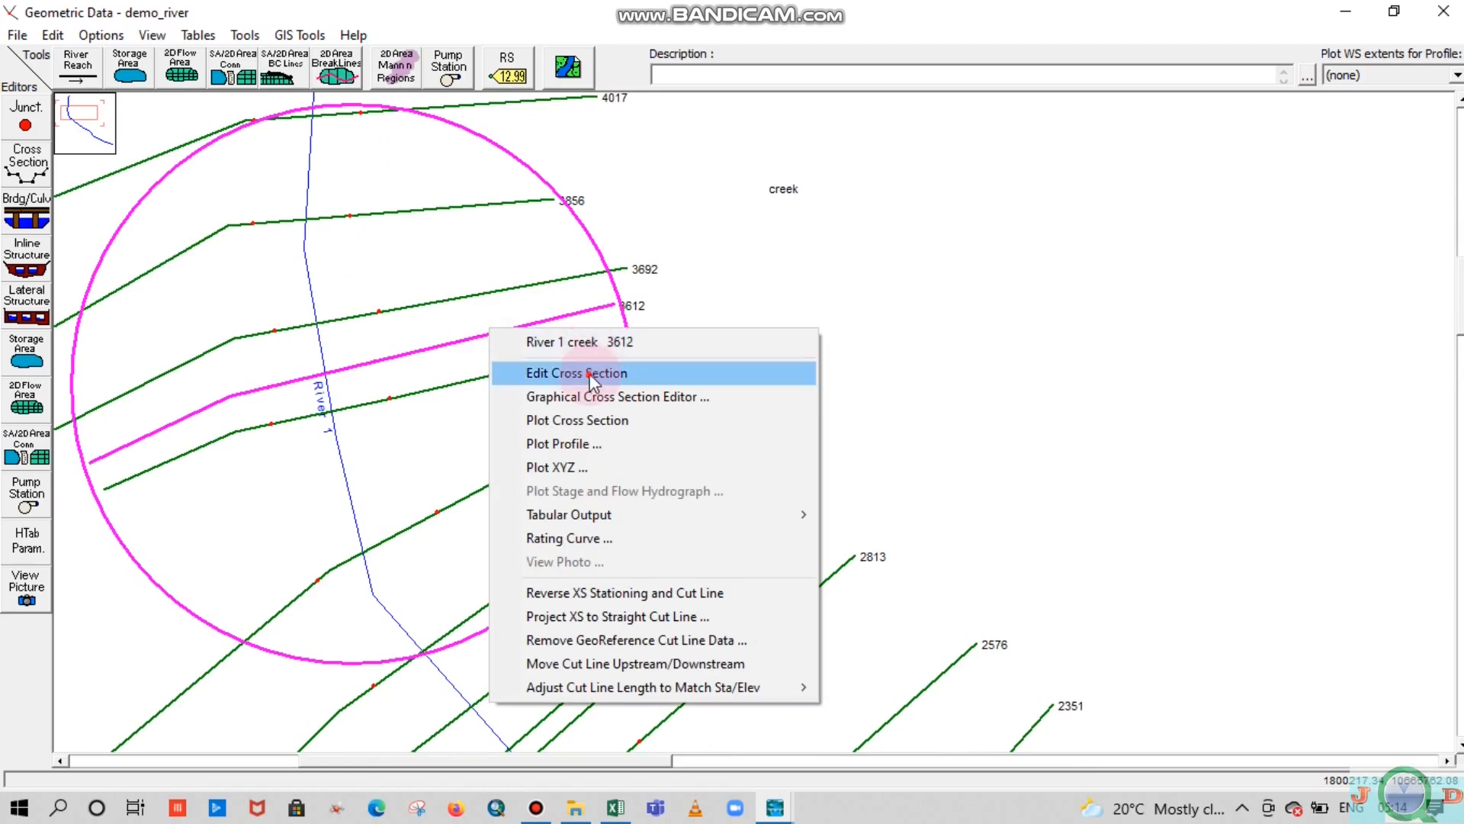
pyautogui.click(593, 373)
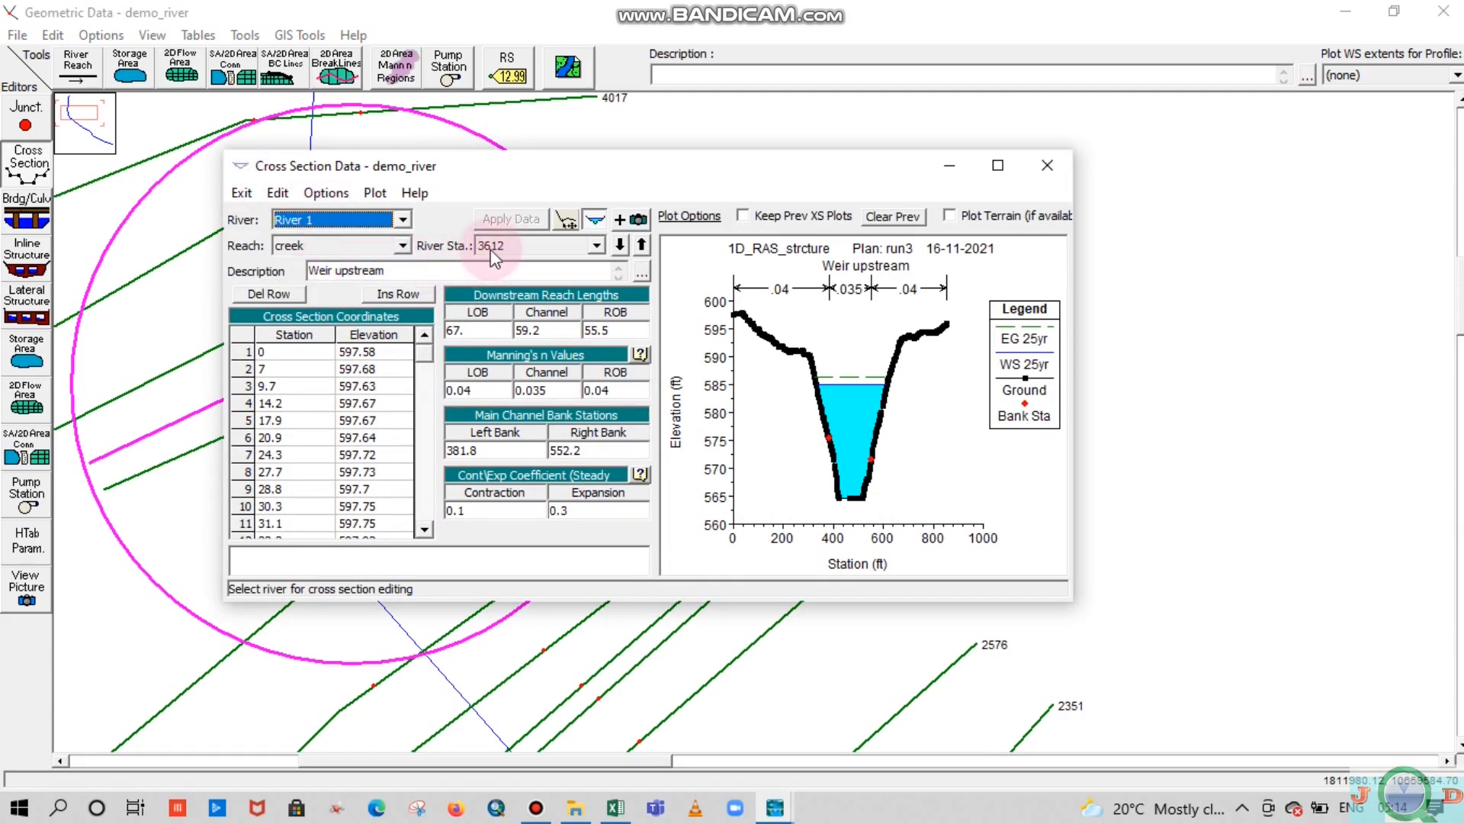
pyautogui.click(1048, 166)
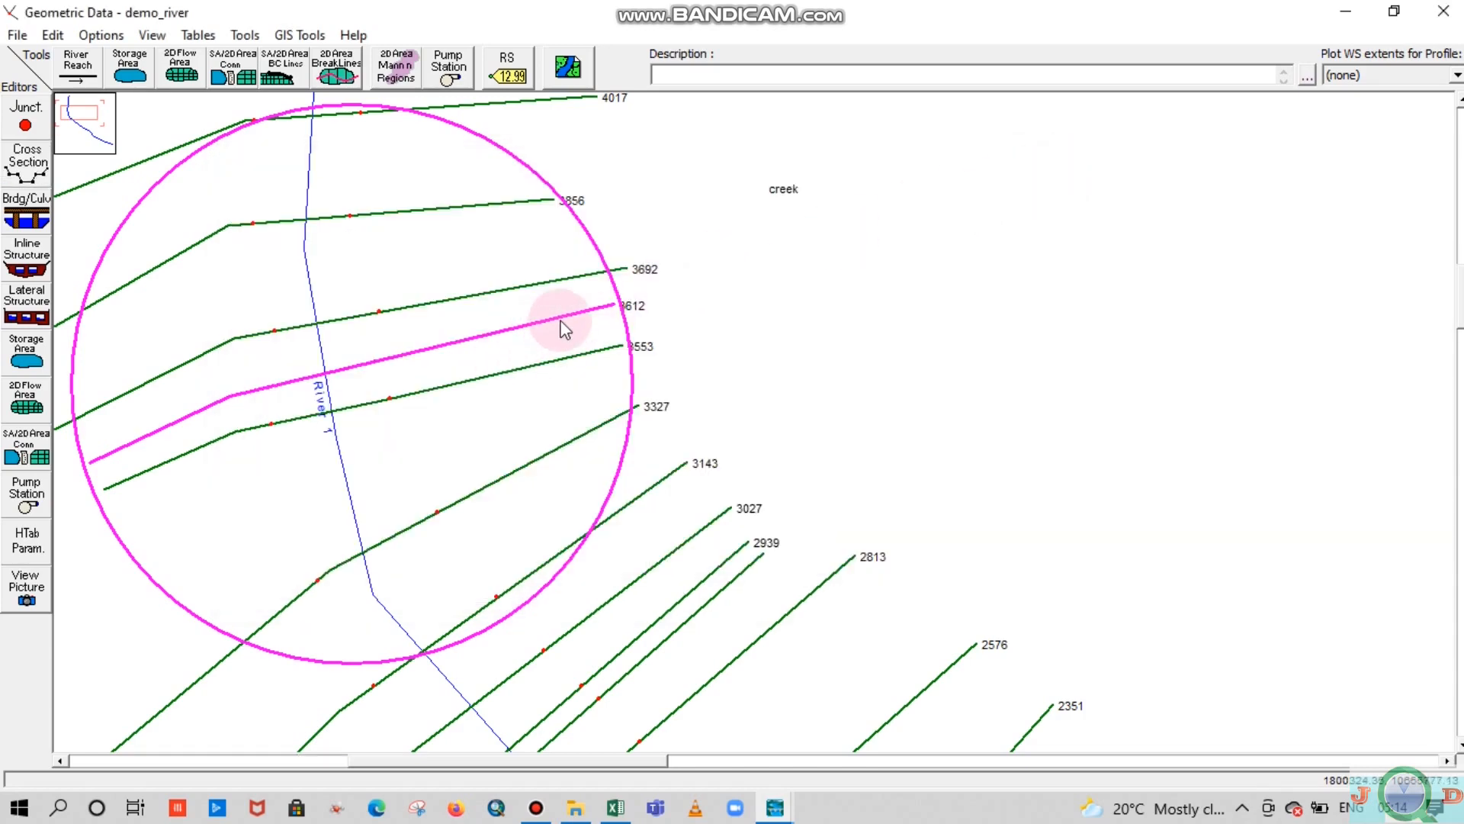
pyautogui.scroll(4, 621, 319)
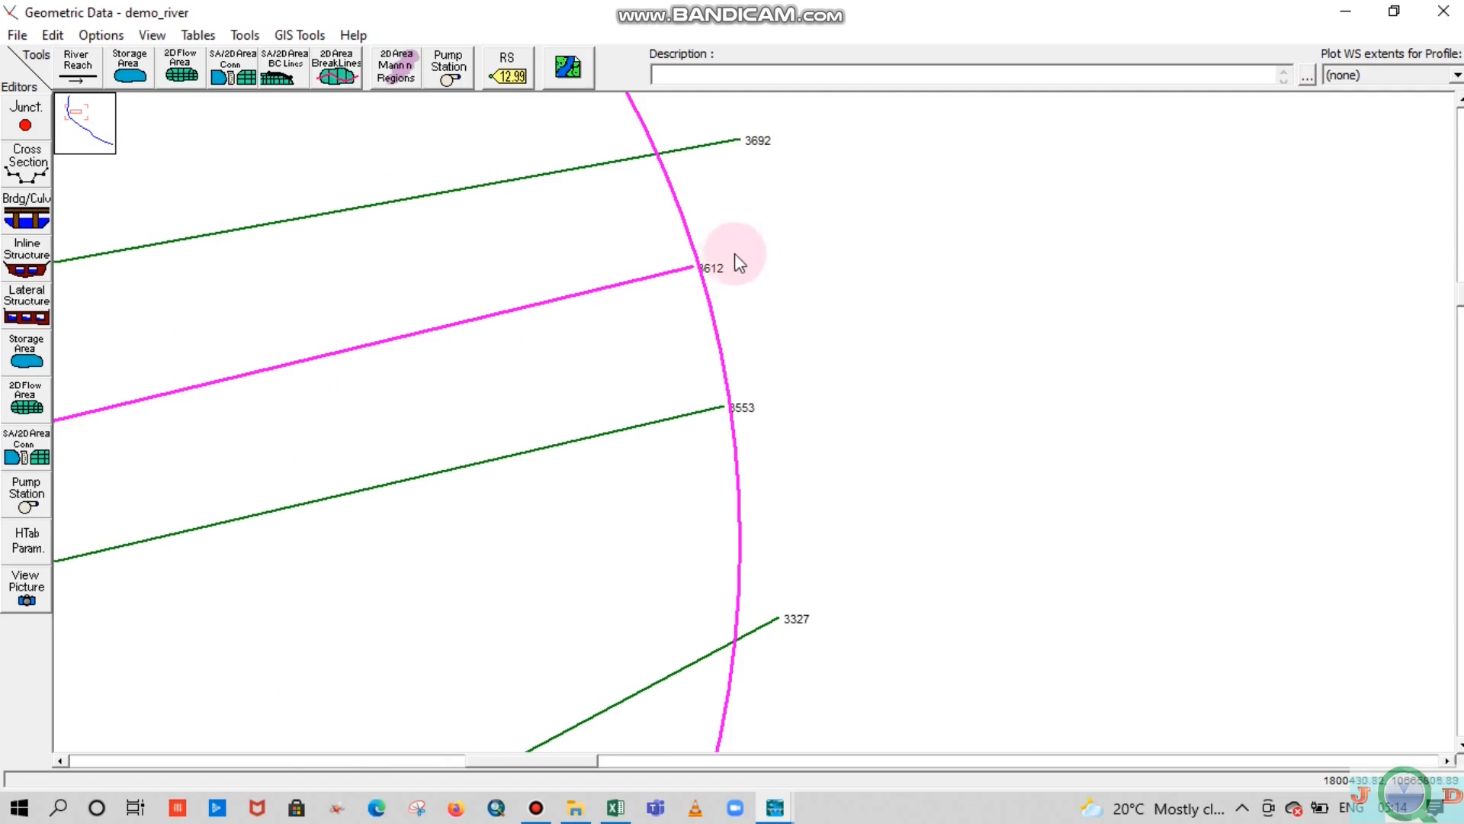
pyautogui.scroll(3, 745, 413)
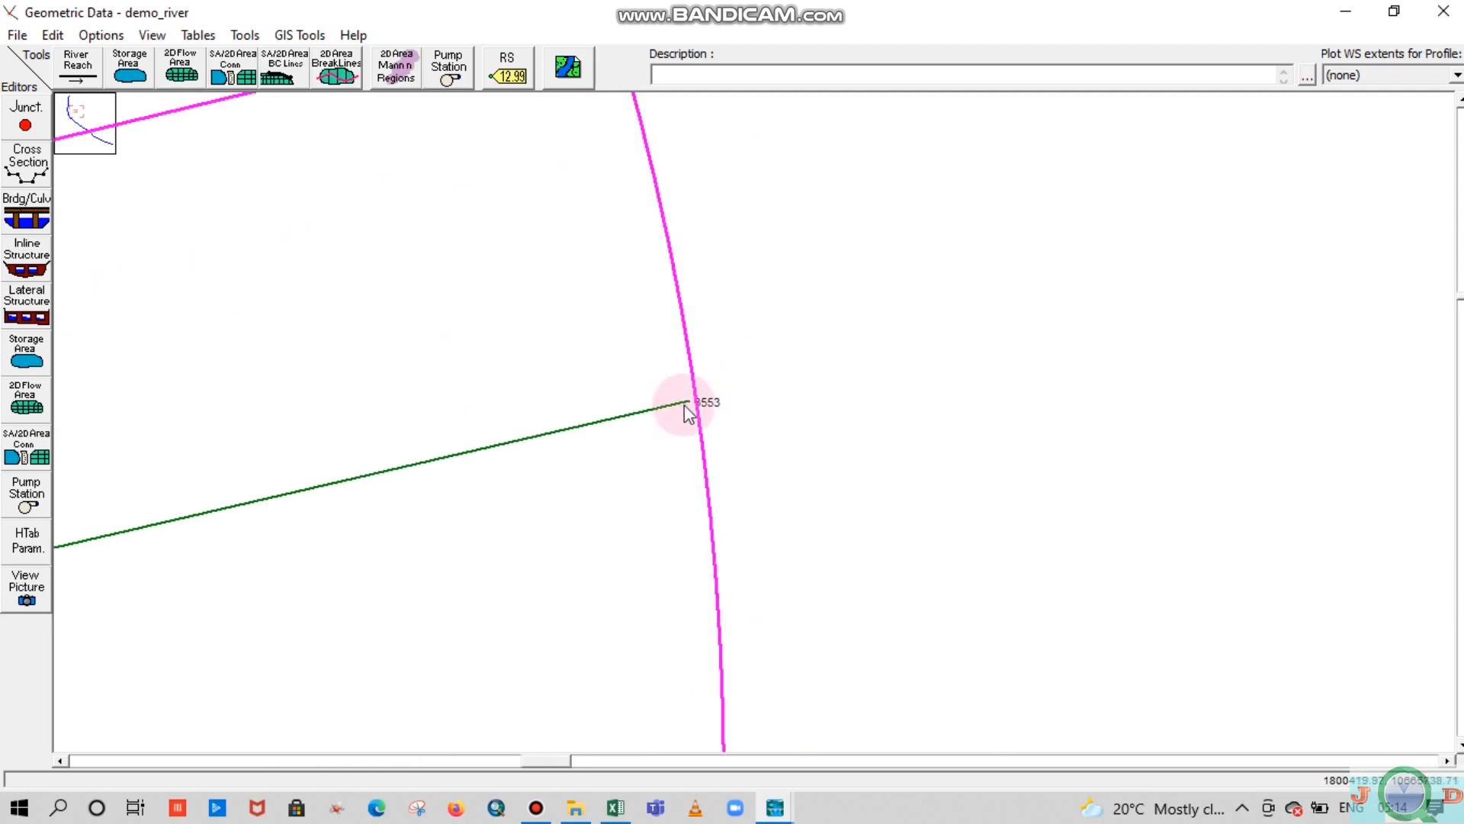
pyautogui.scroll(-3, 688, 413)
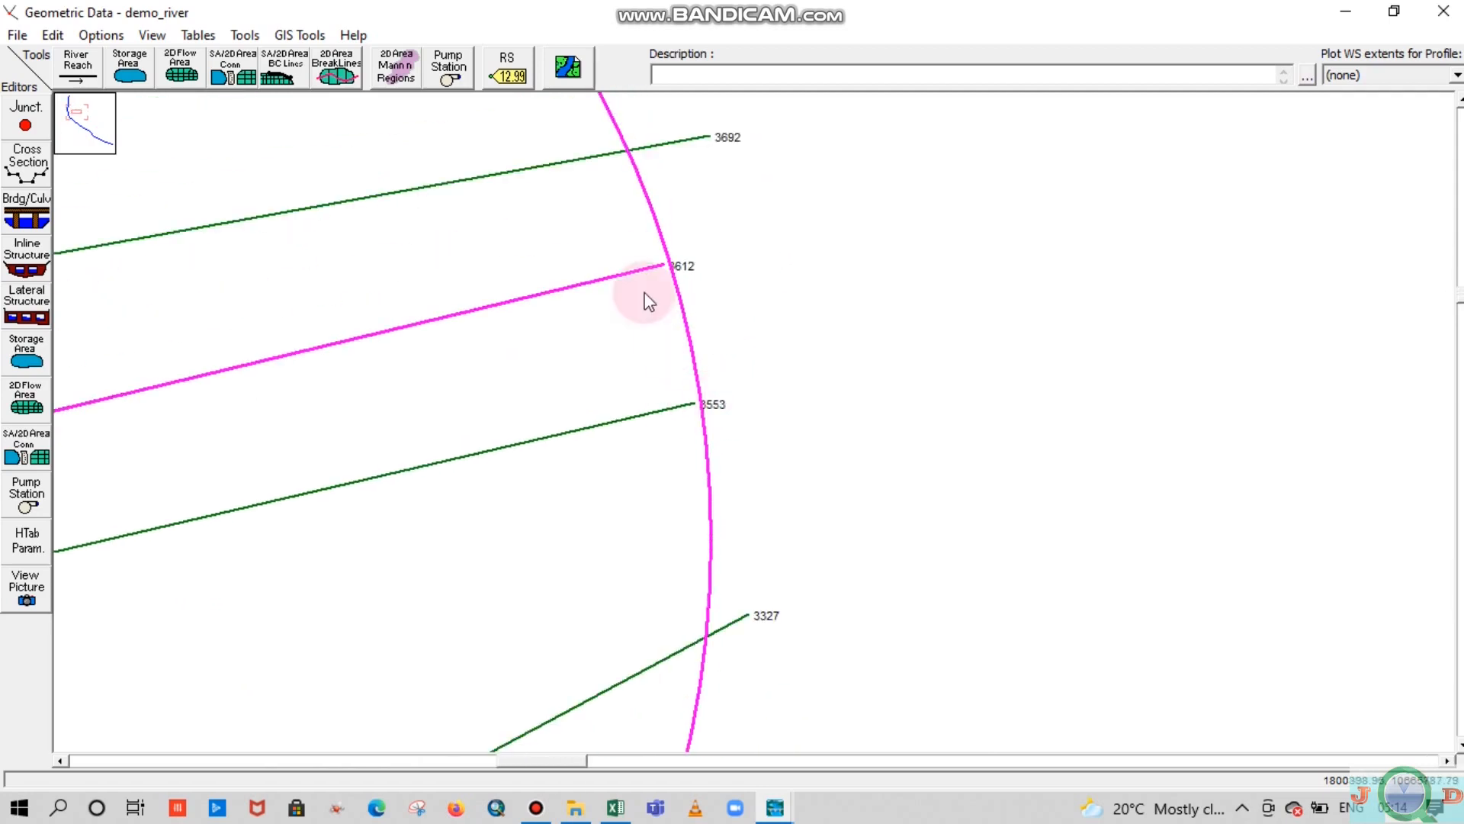
pyautogui.scroll(-4, 647, 305)
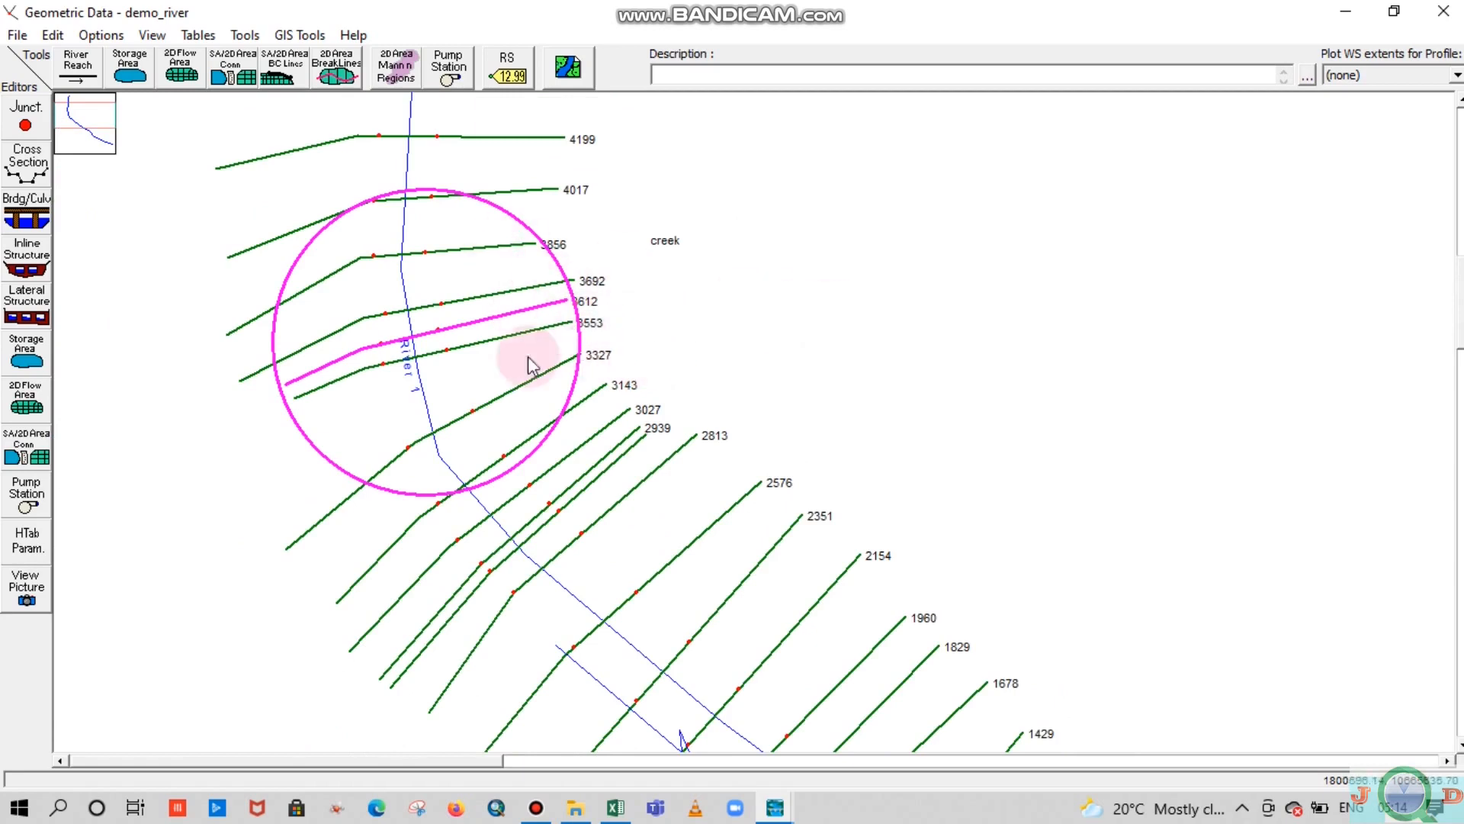
# Open the inline structure editor, then review the weir data in the Excel workbook
pyautogui.click(30, 263)
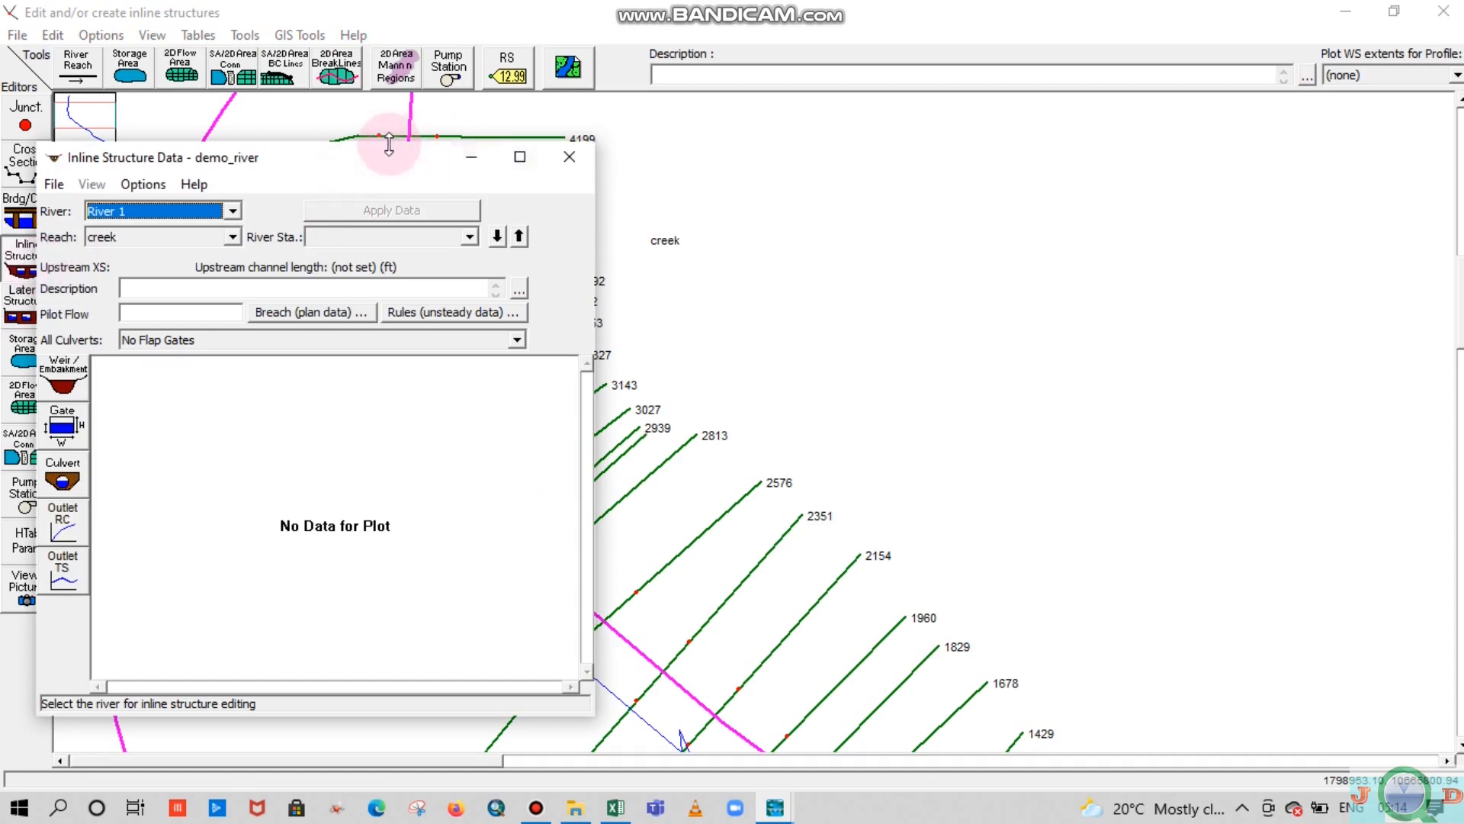
pyautogui.moveTo(363, 158); pyautogui.dragTo(563, 114)
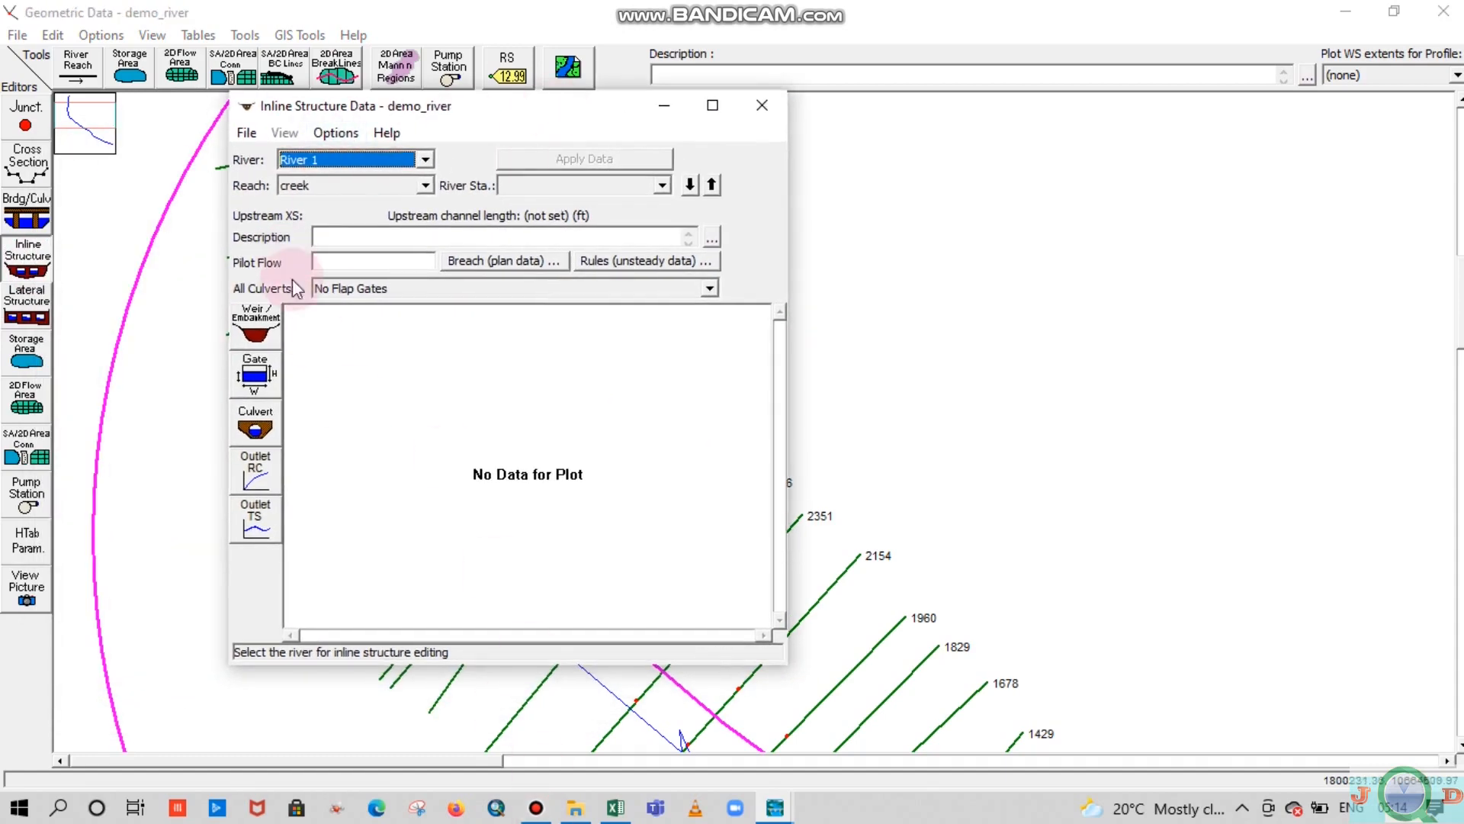
pyautogui.click(615, 808)
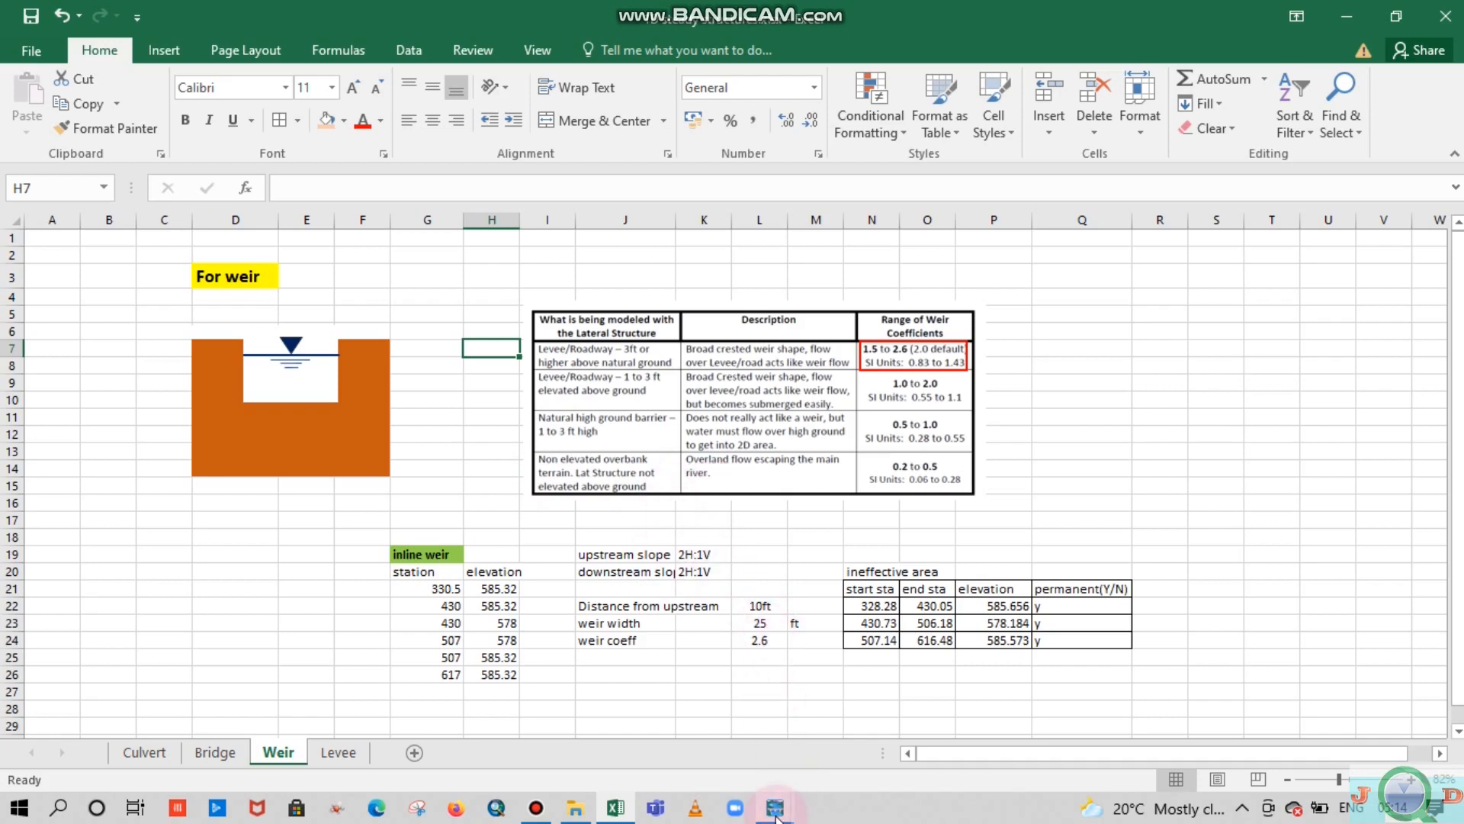
# Return to the HEC-RAS geometry, review the data of cross section 3612 beside its location in the schematic, and close it
pyautogui.moveTo(775, 812)
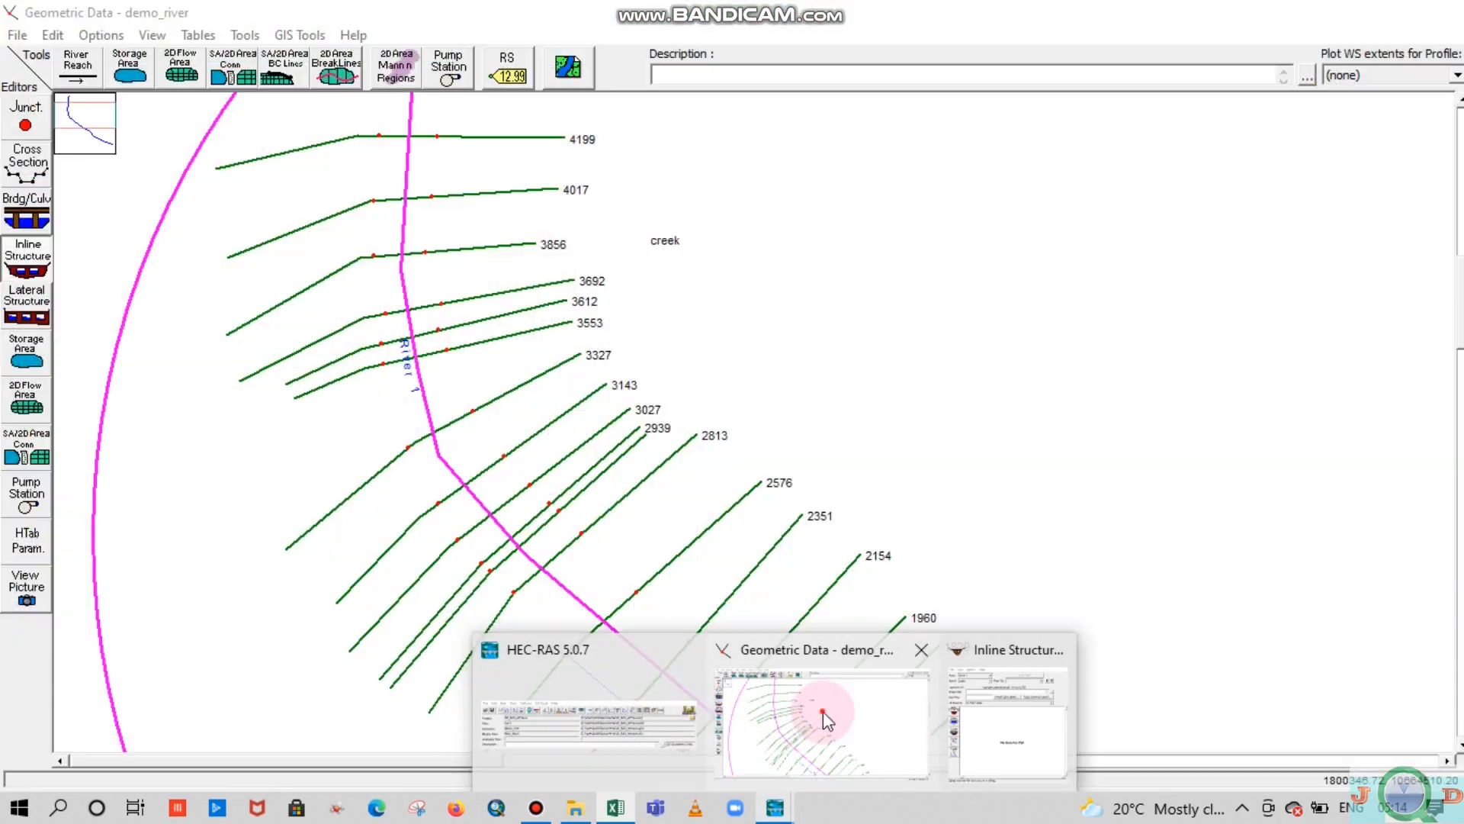
pyautogui.click(823, 713)
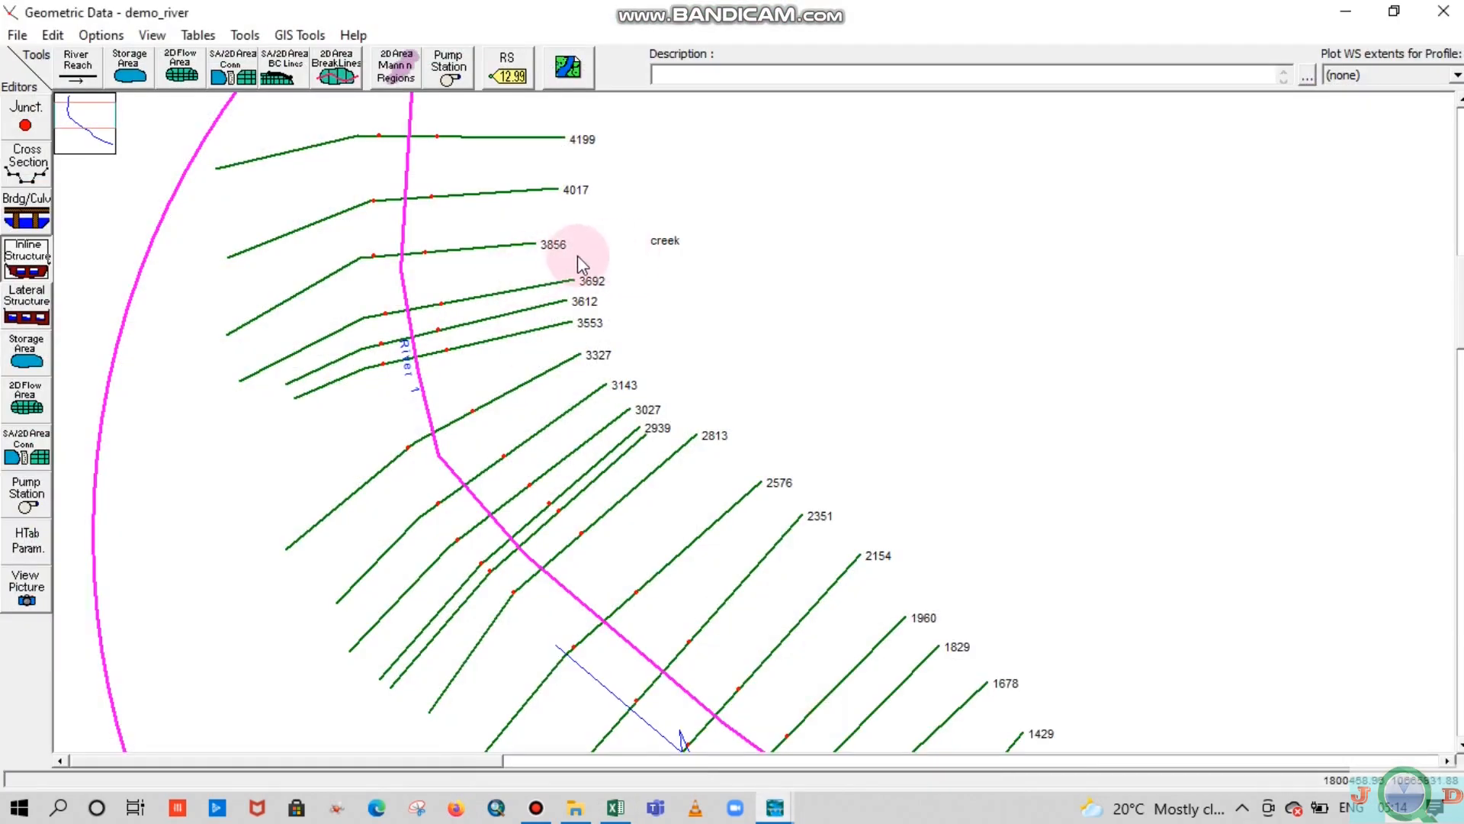
pyautogui.rightClick(534, 308)
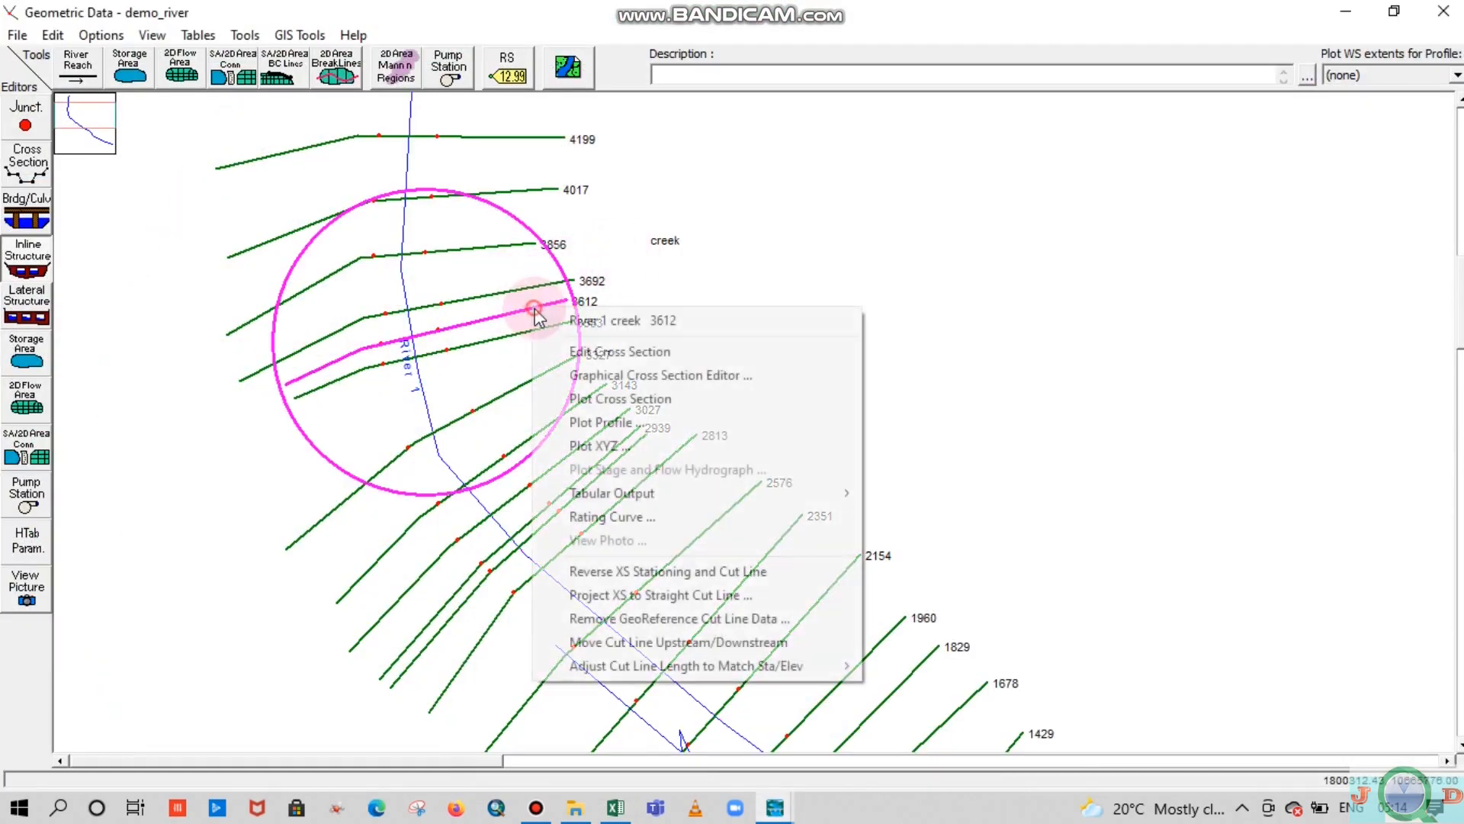
pyautogui.click(600, 353)
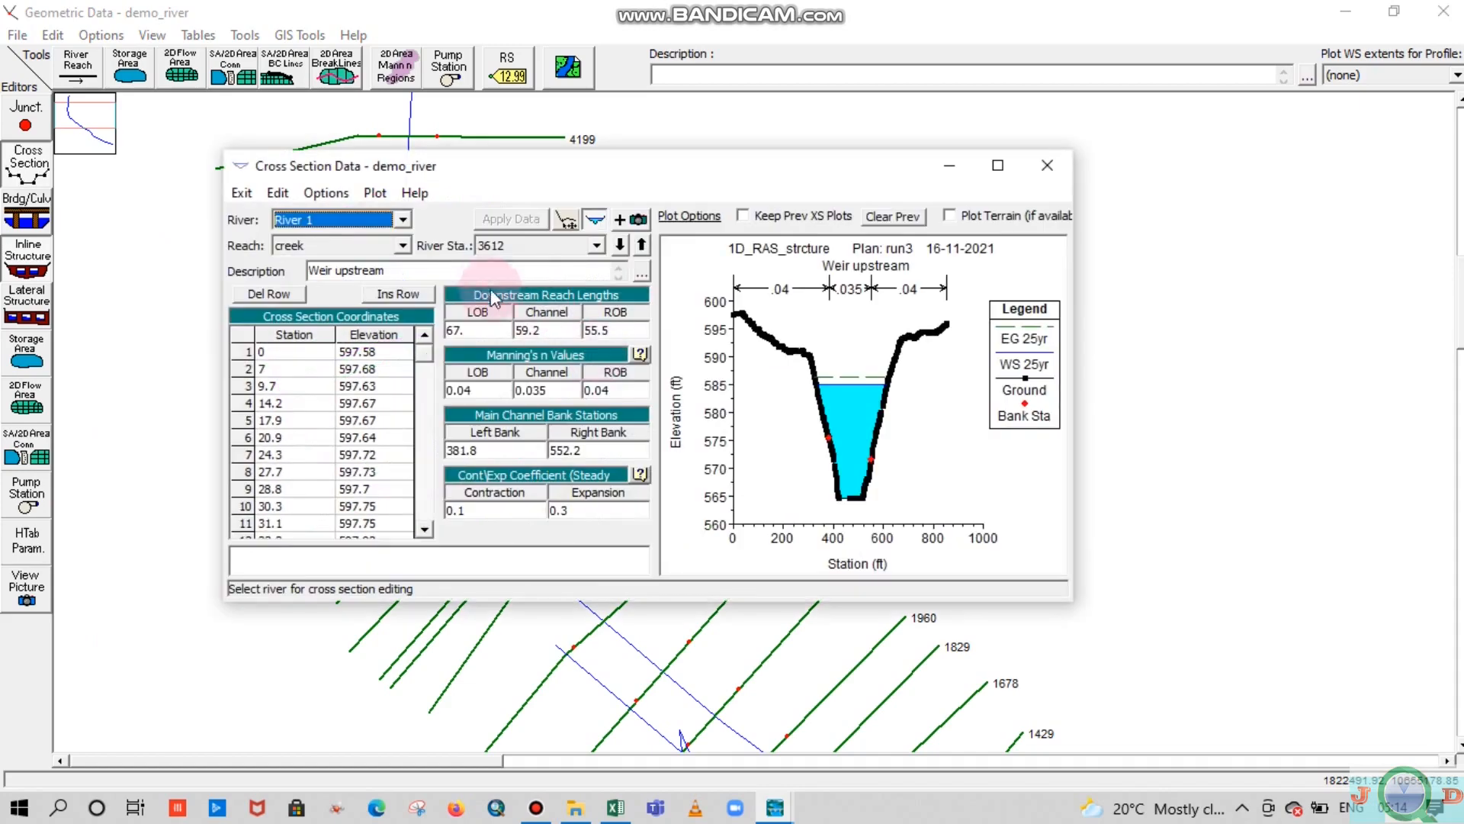
pyautogui.moveTo(675, 166); pyautogui.dragTo(728, 365)
pyautogui.click(735, 398)
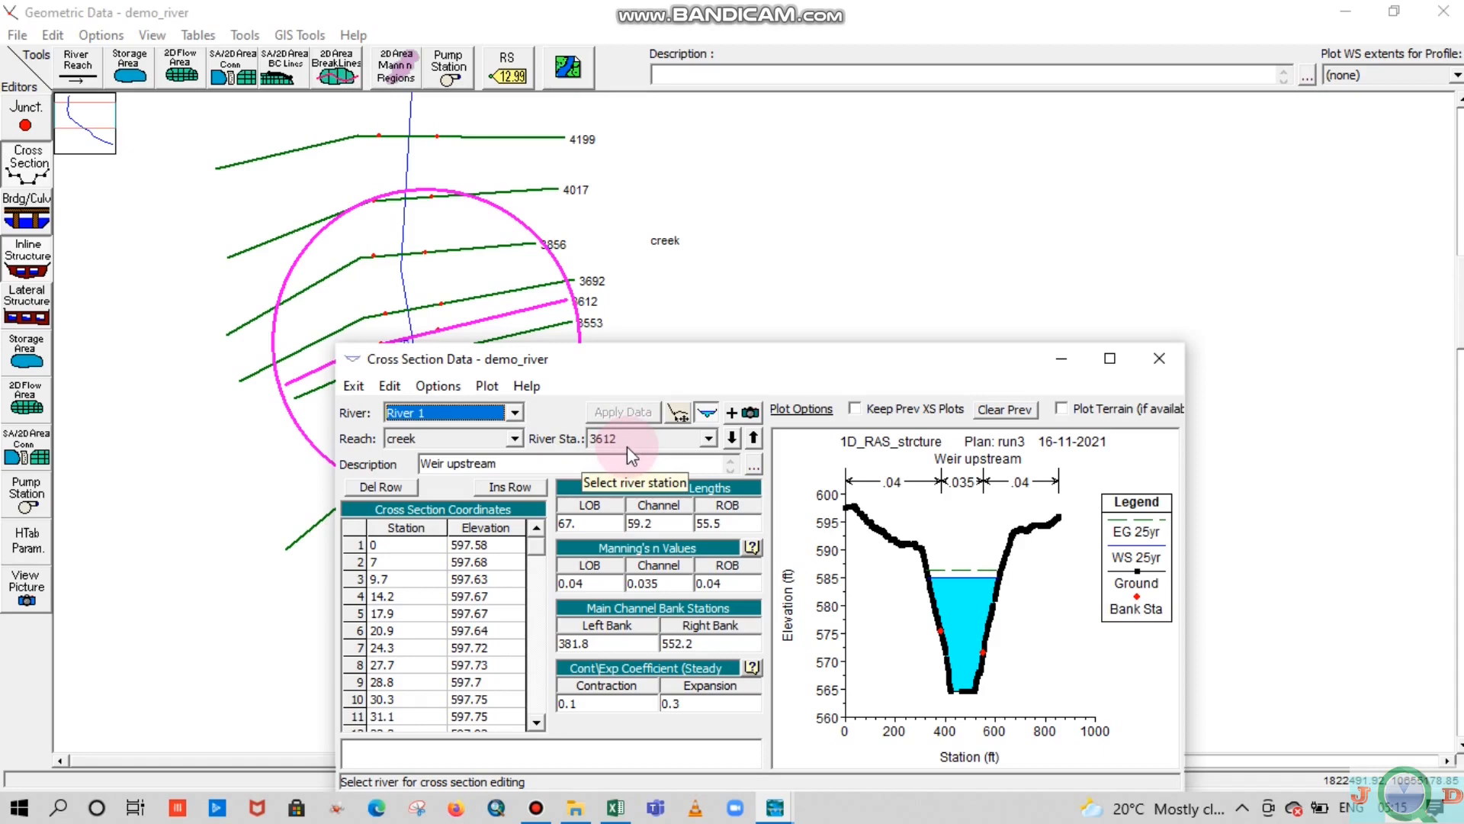
pyautogui.moveTo(729, 359); pyautogui.dragTo(1024, 160)
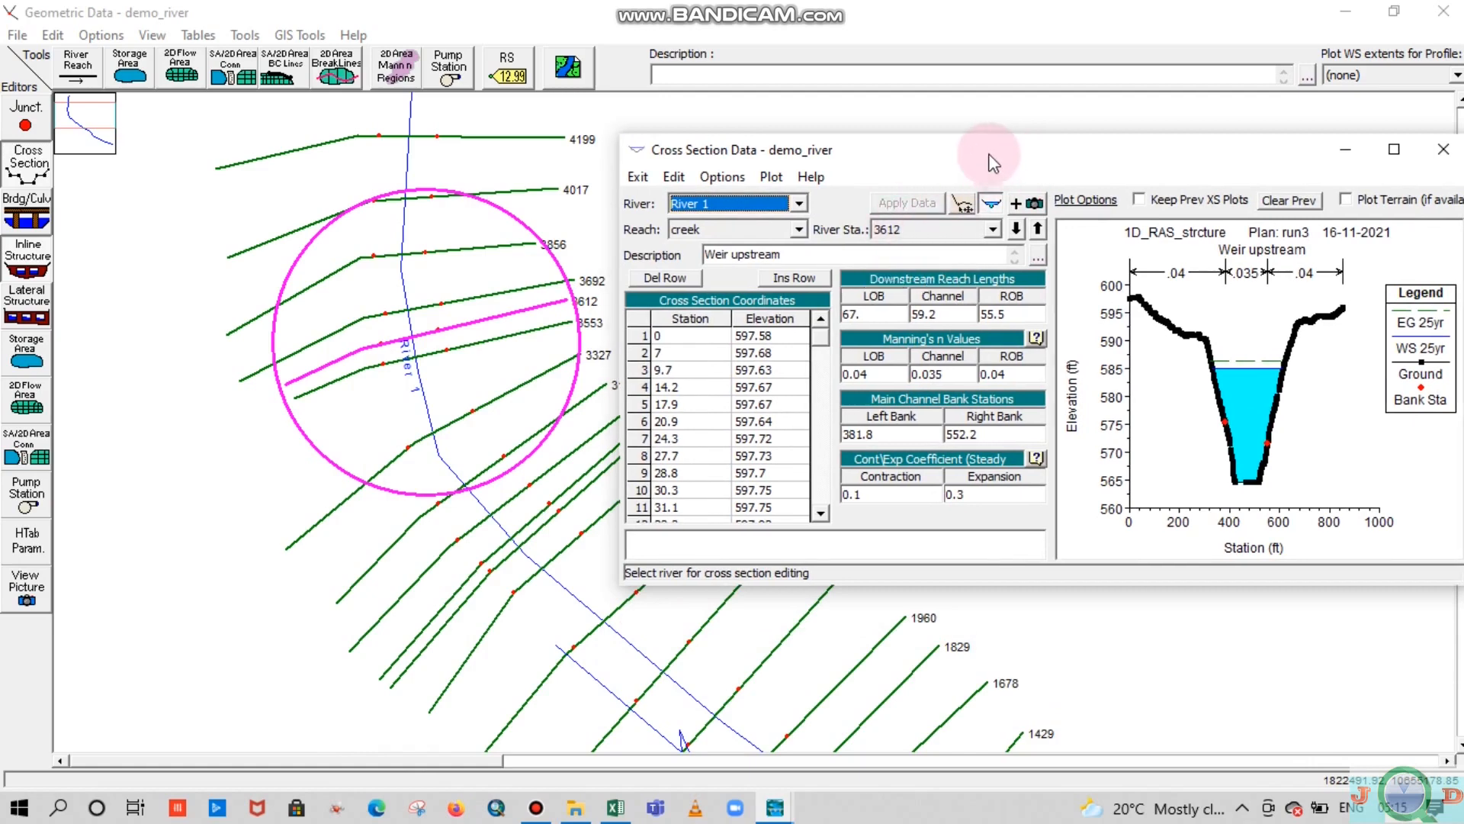
pyautogui.moveTo(993, 163); pyautogui.dragTo(710, 273)
pyautogui.click(1106, 262)
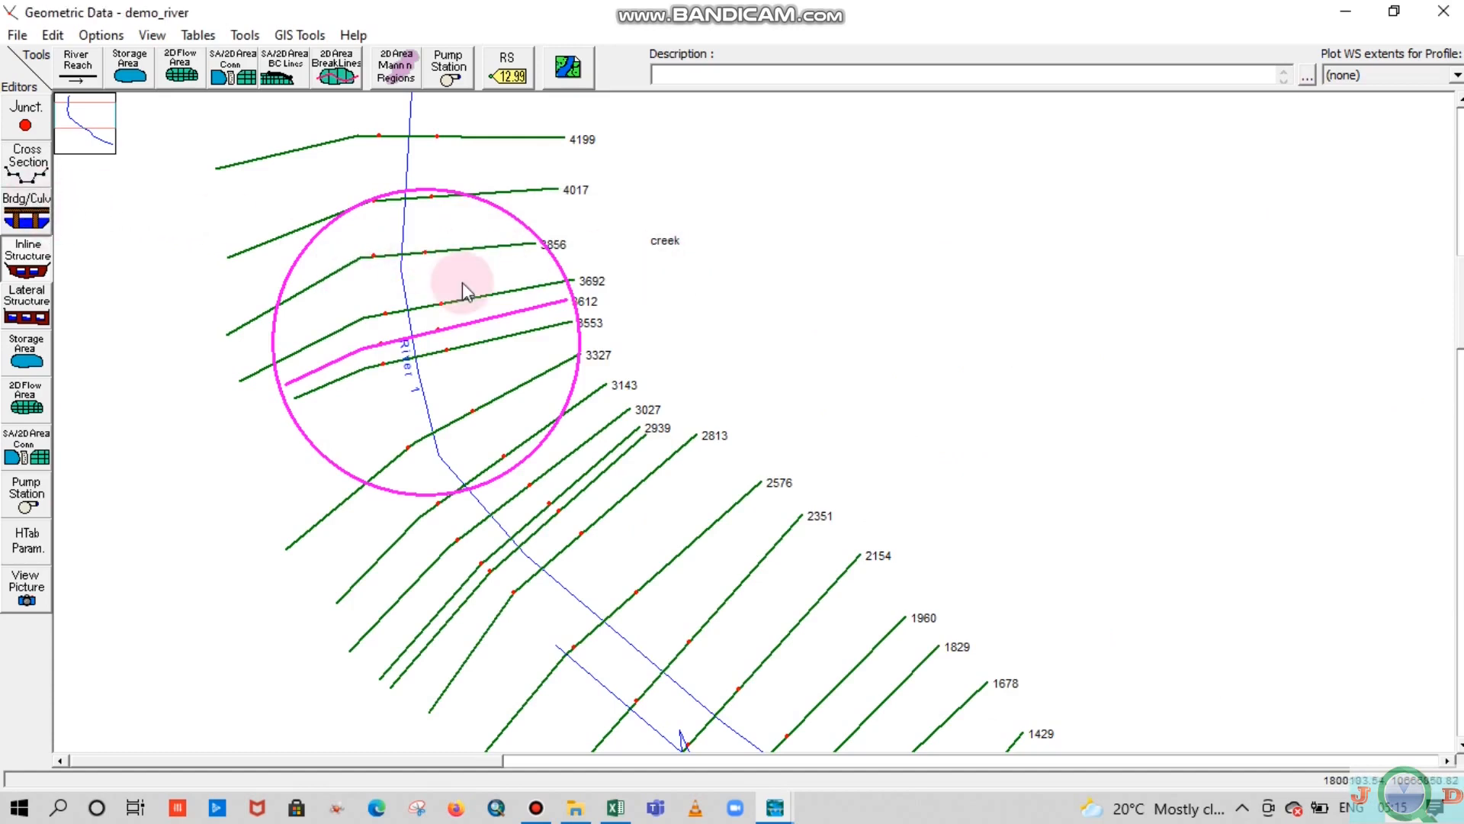
# Add an inline structure at river station 3602 in reach creek and maximize the inline structure editor
pyautogui.click(31, 266)
pyautogui.click(333, 132)
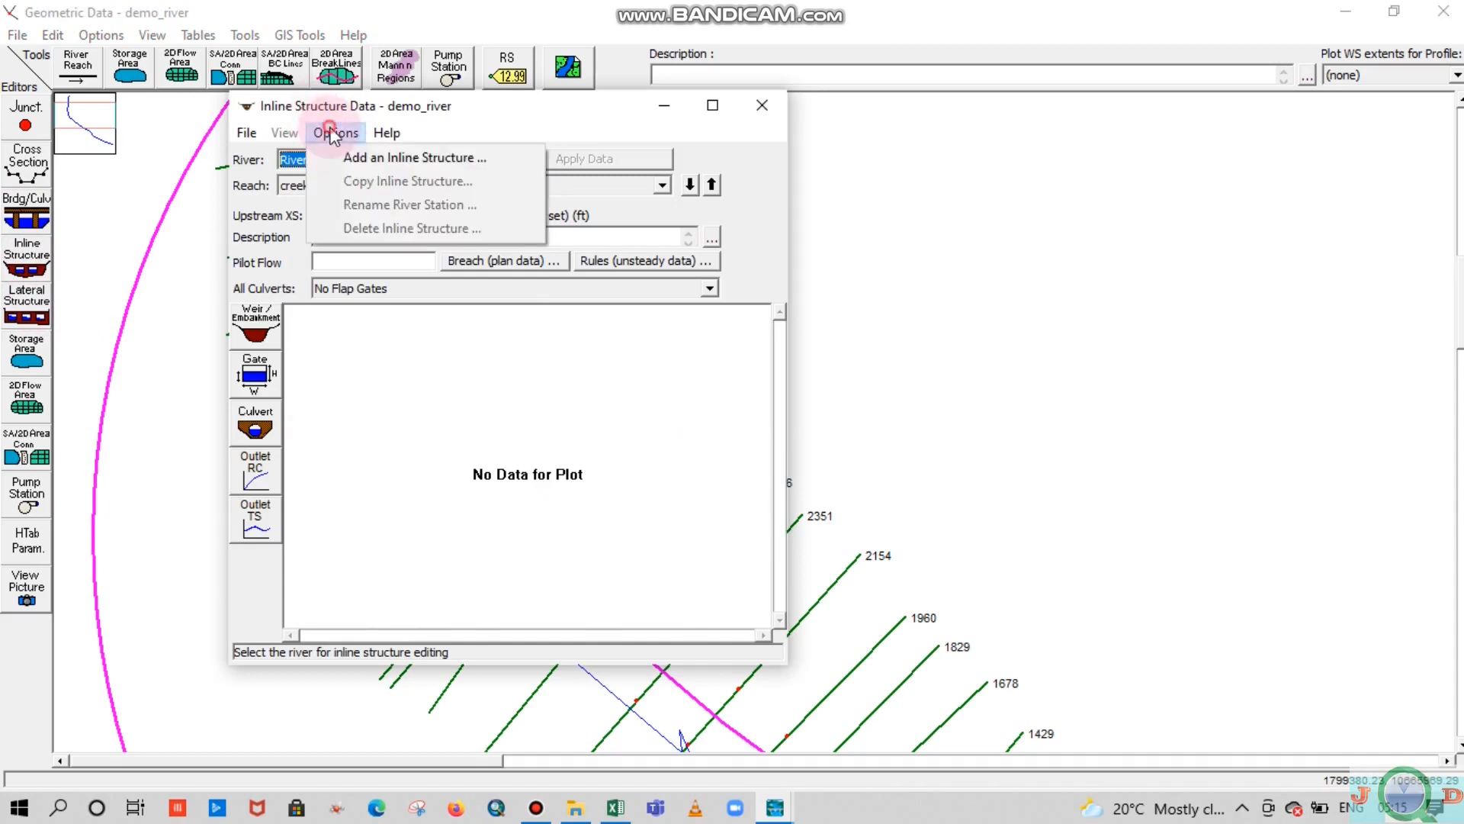
pyautogui.click(397, 123)
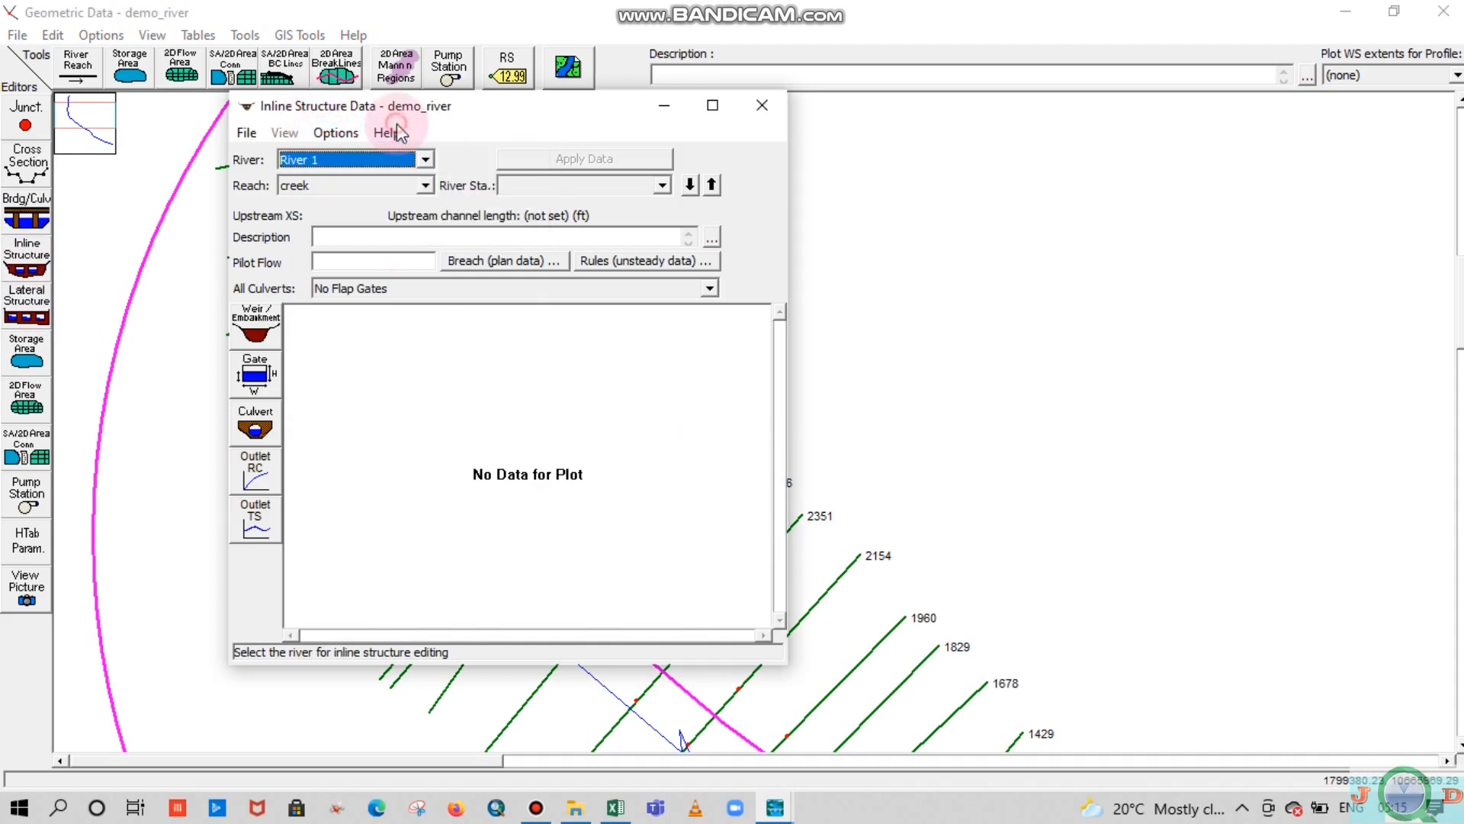
pyautogui.click(350, 137)
pyautogui.click(366, 157)
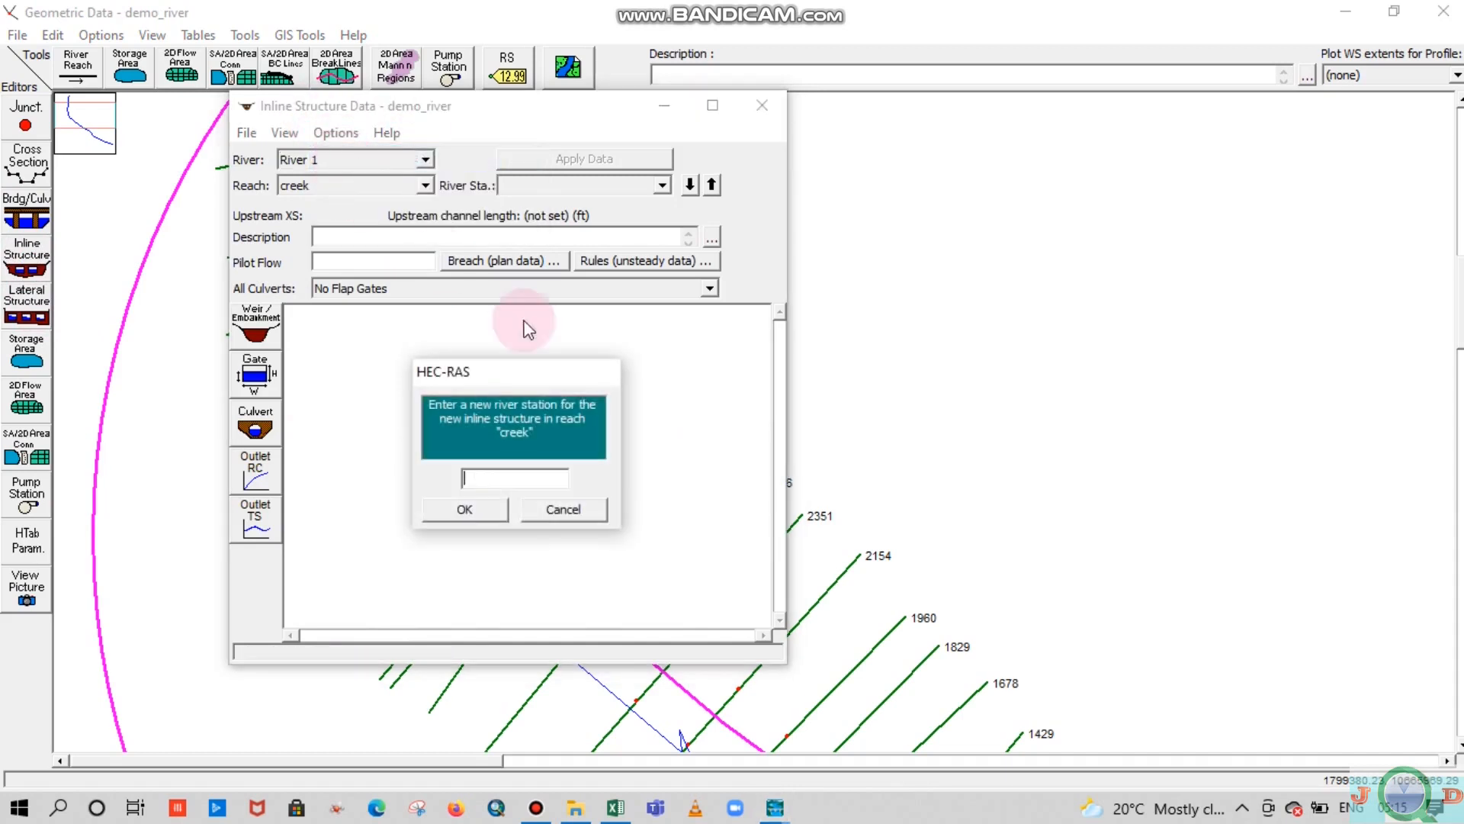
pyautogui.click(516, 482)
pyautogui.write('3602')
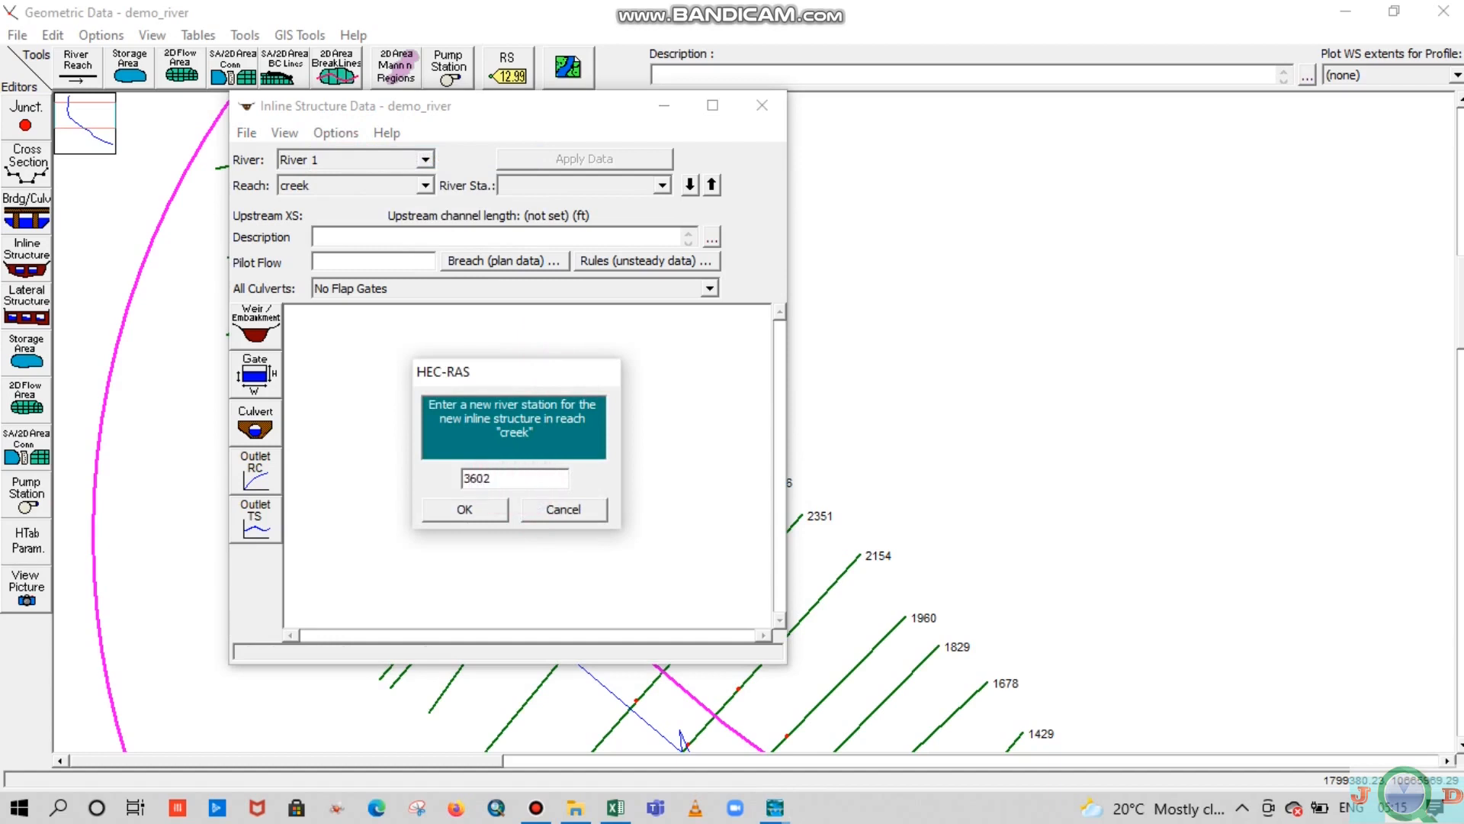
pyautogui.click(507, 500)
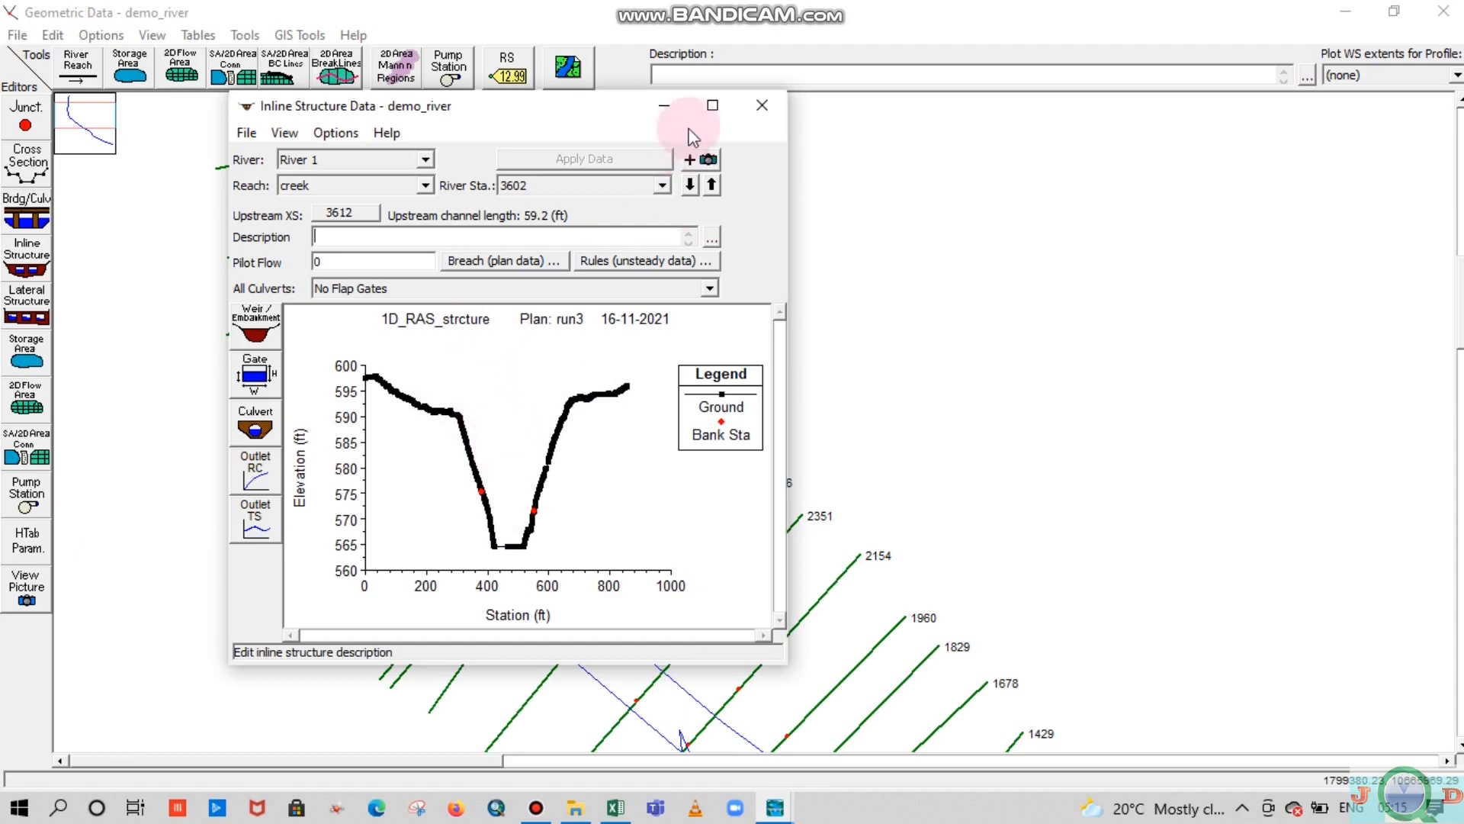
pyautogui.click(712, 104)
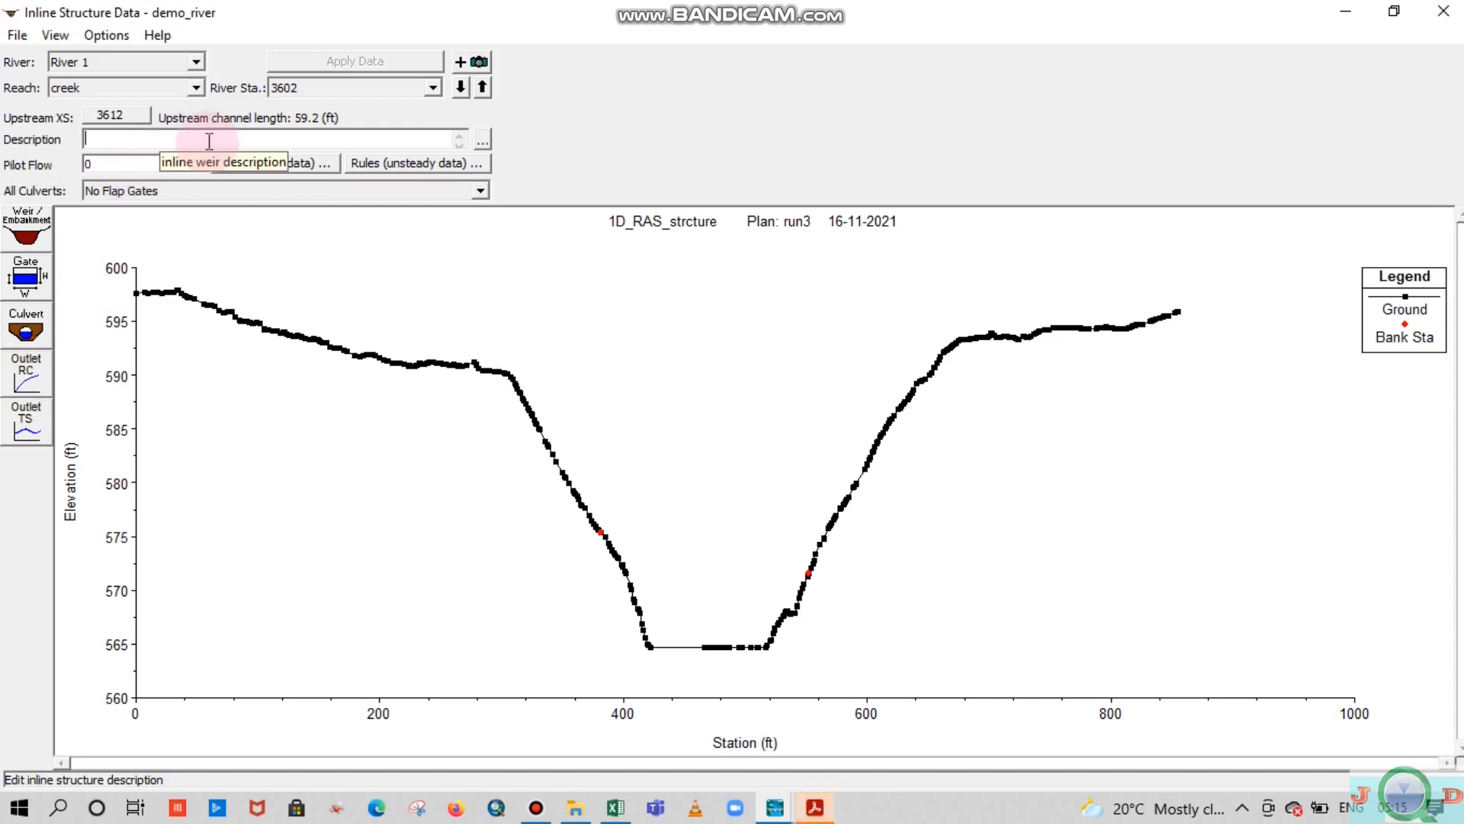
# Open the weir/embankment editor for the inline structure and set the distance from the upstream cross section to 10 ft
pyautogui.click(27, 232)
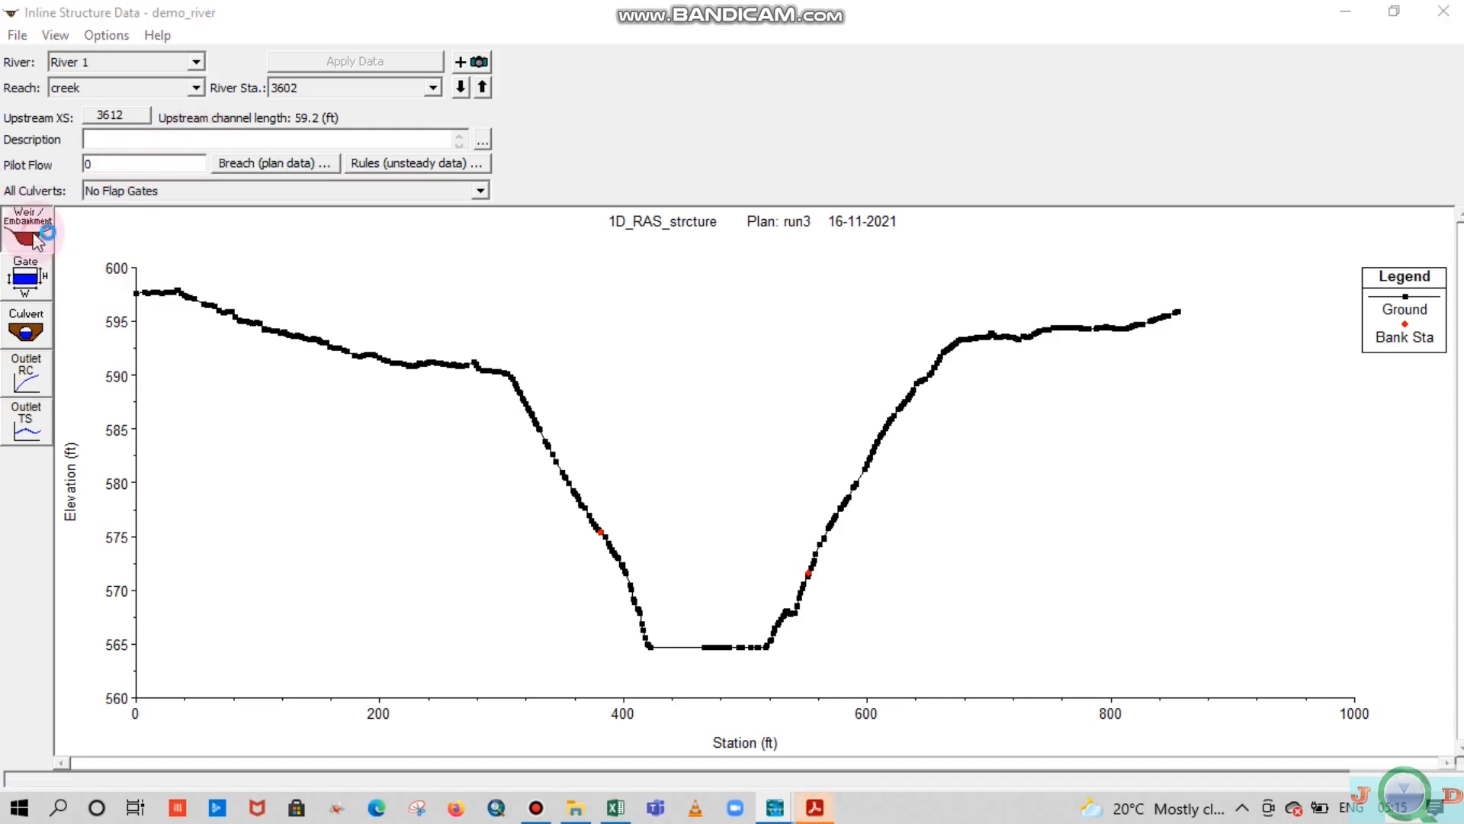
pyautogui.moveTo(1051, 115); pyautogui.dragTo(886, 146)
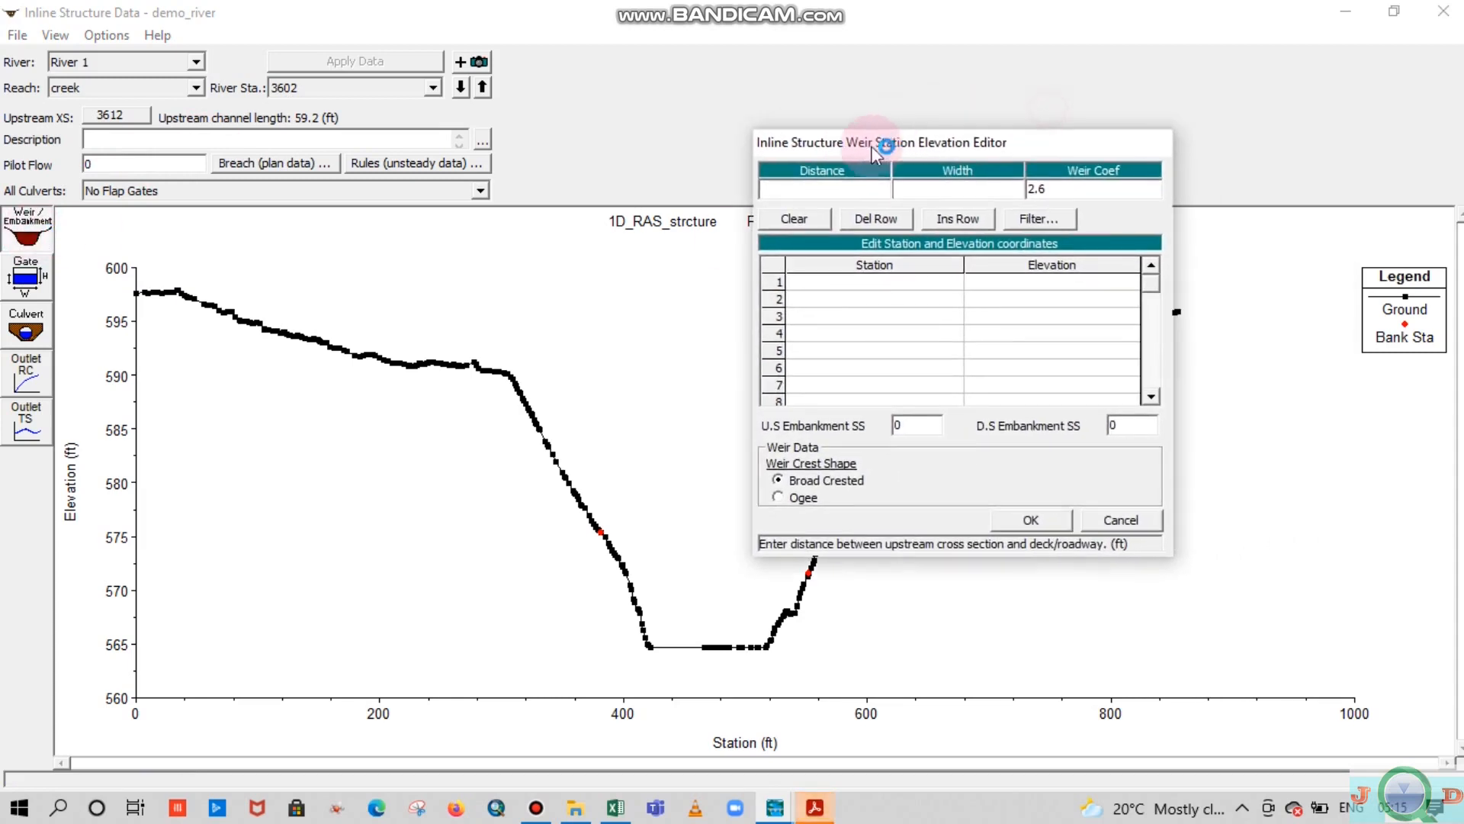
pyautogui.click(796, 189)
pyautogui.write('10')
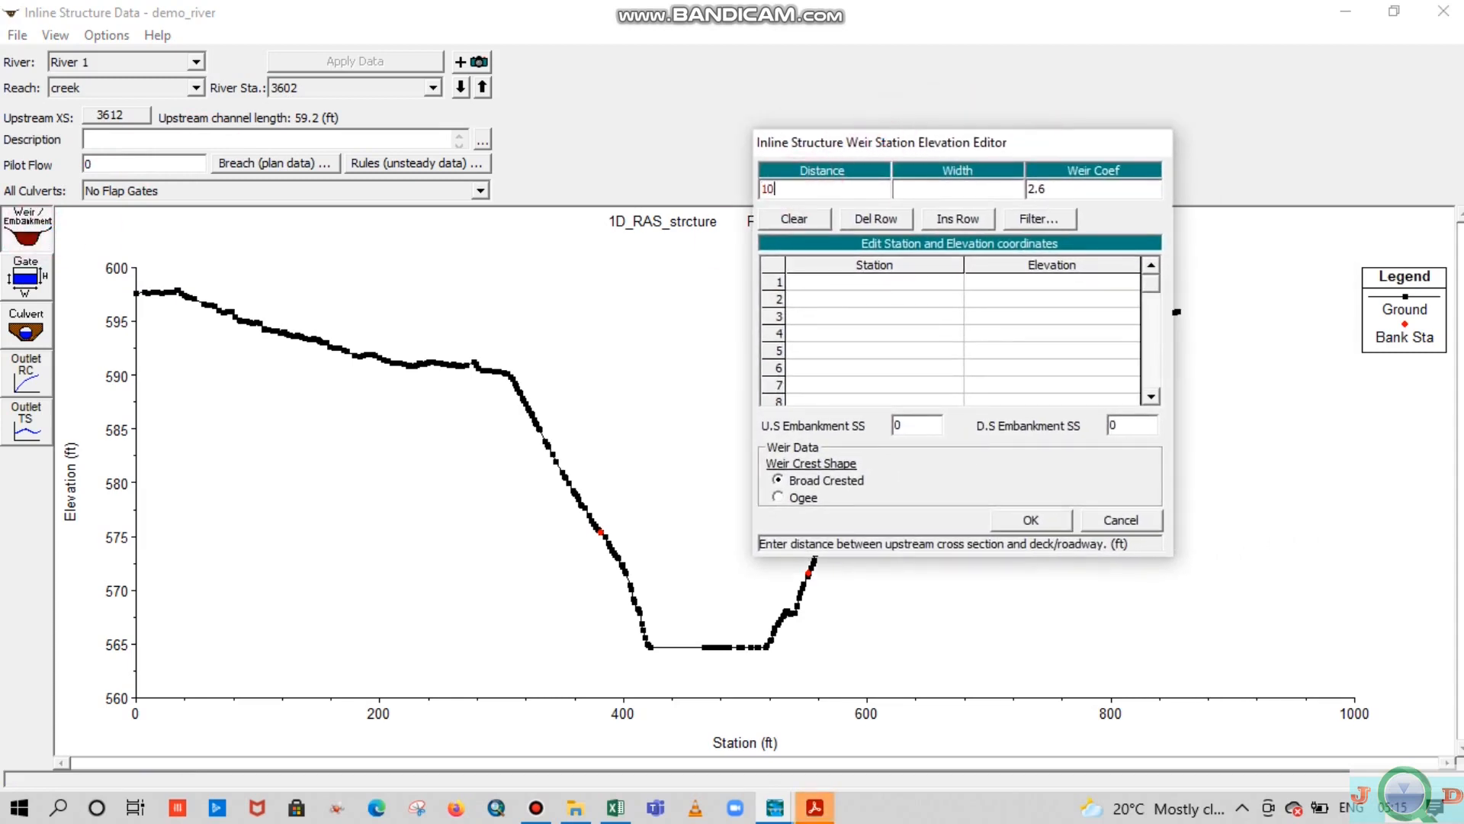
# Look up the weir width in the Excel workbook and set the width to 25 ft in the HEC-RAS weir editor
pyautogui.click(986, 188)
pyautogui.click(967, 190)
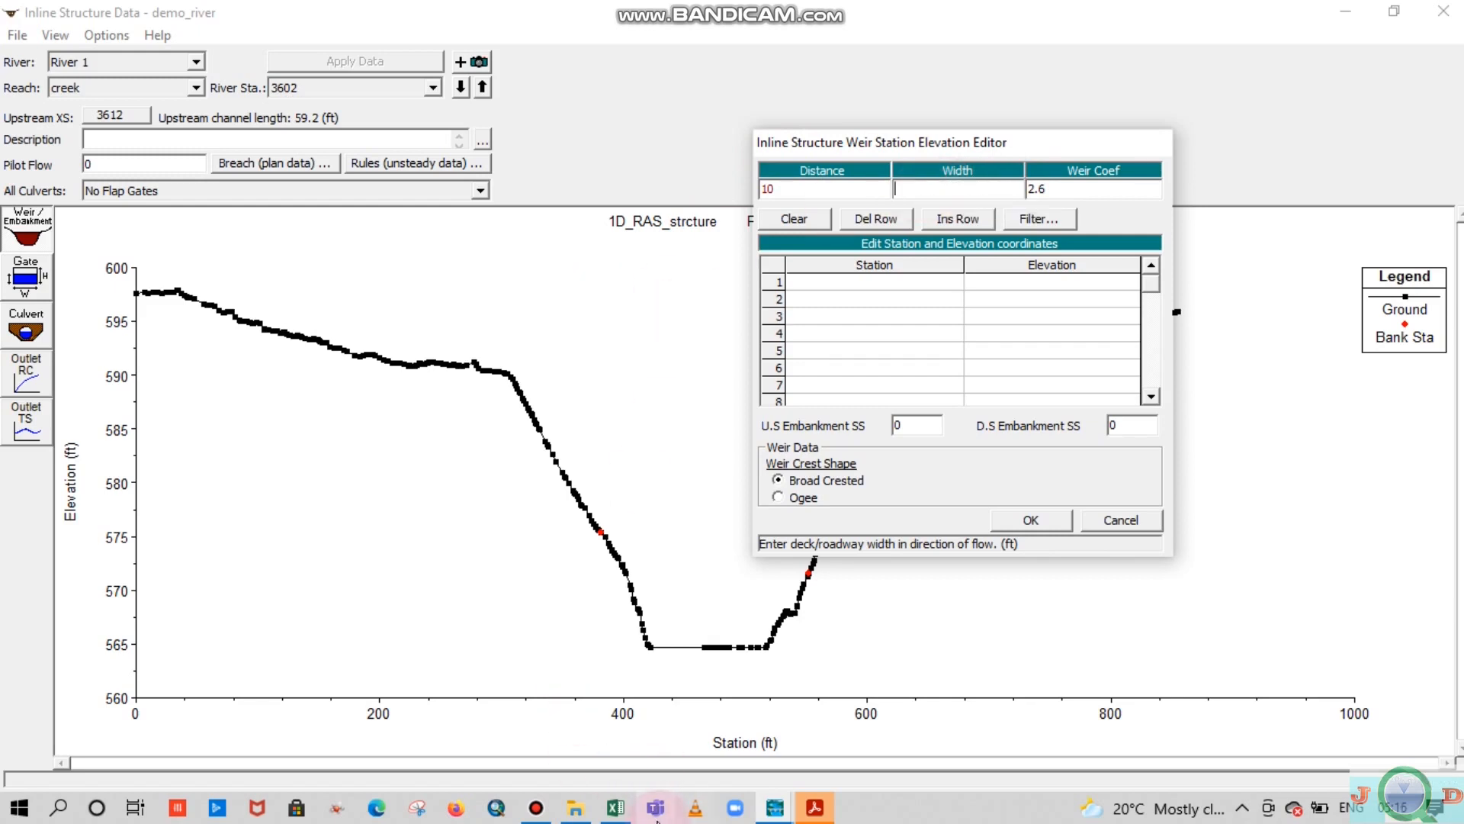
pyautogui.moveTo(624, 810)
pyautogui.click(625, 740)
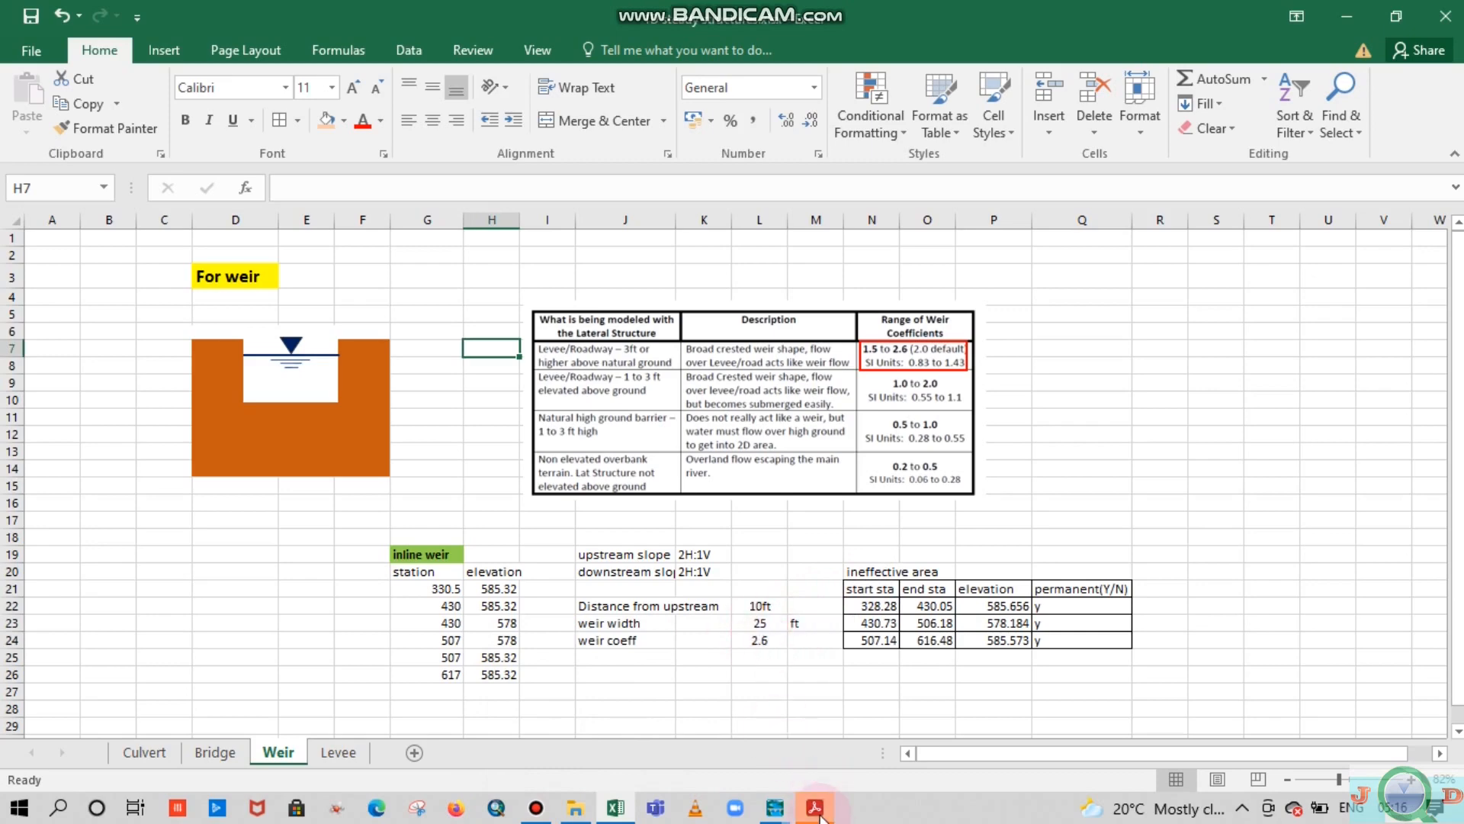
pyautogui.moveTo(784, 815)
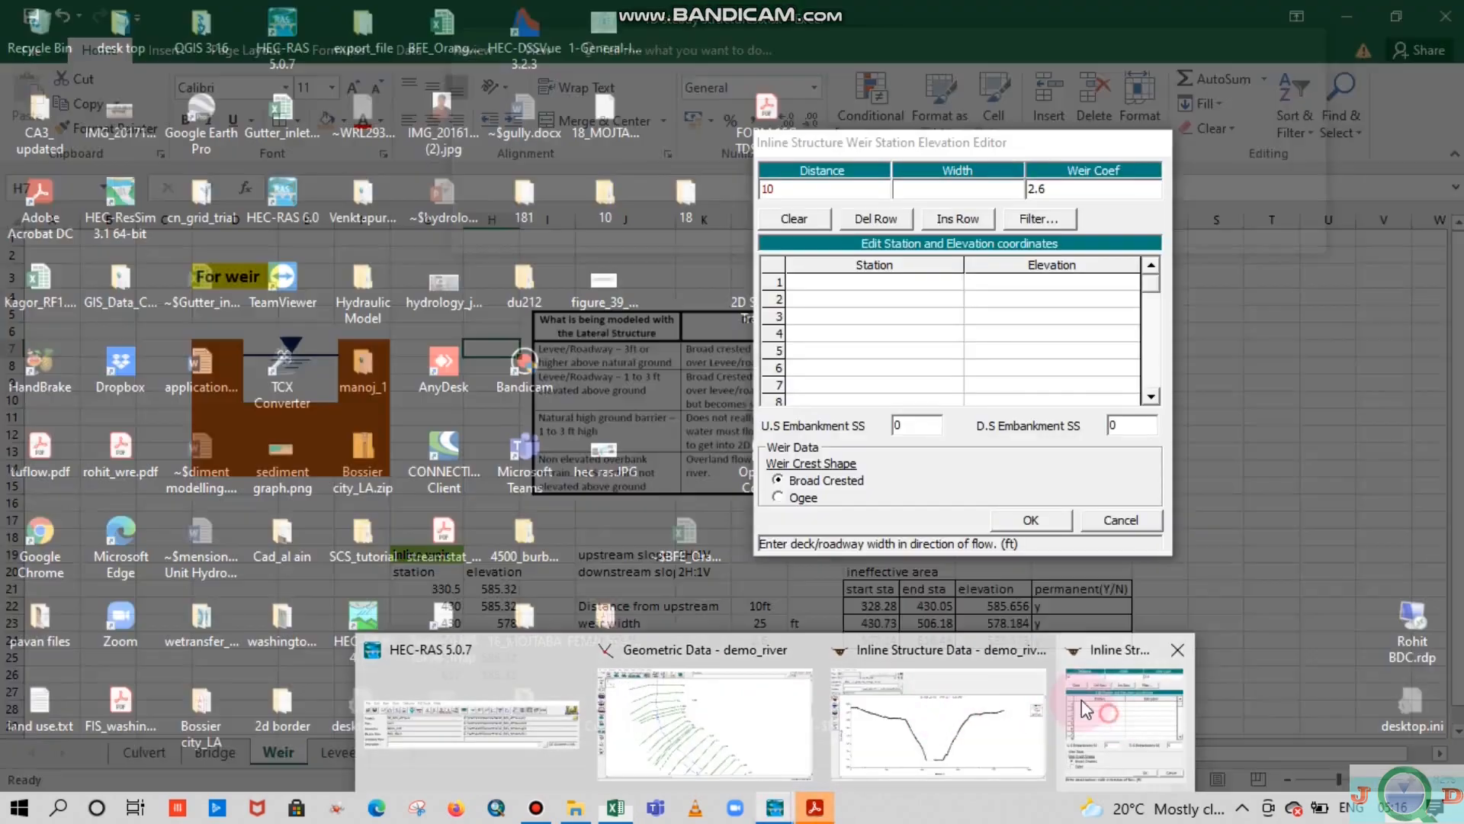
pyautogui.click(1081, 699)
pyautogui.click(938, 188)
pyautogui.write('25')
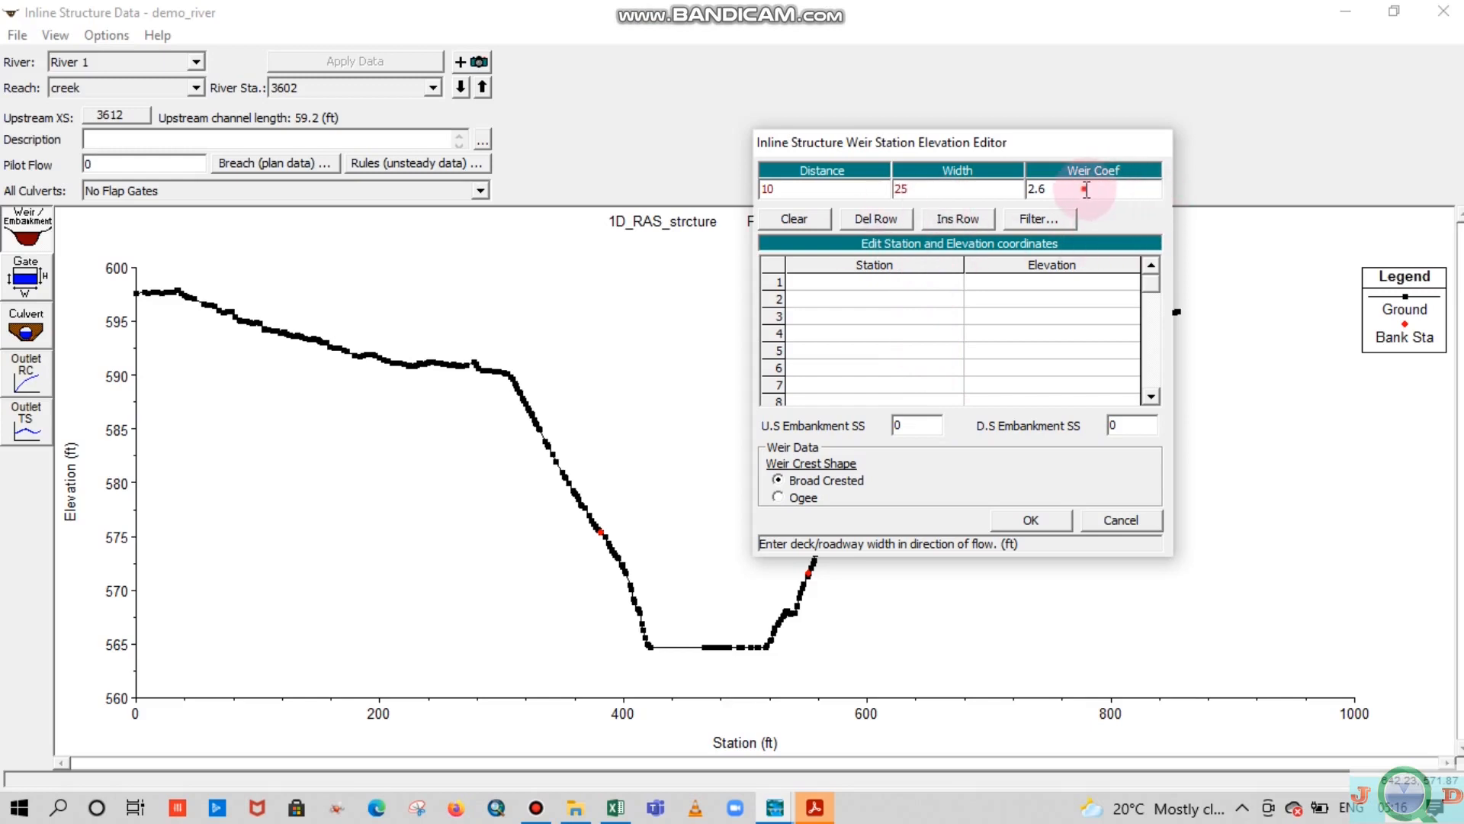
pyautogui.click(1066, 190)
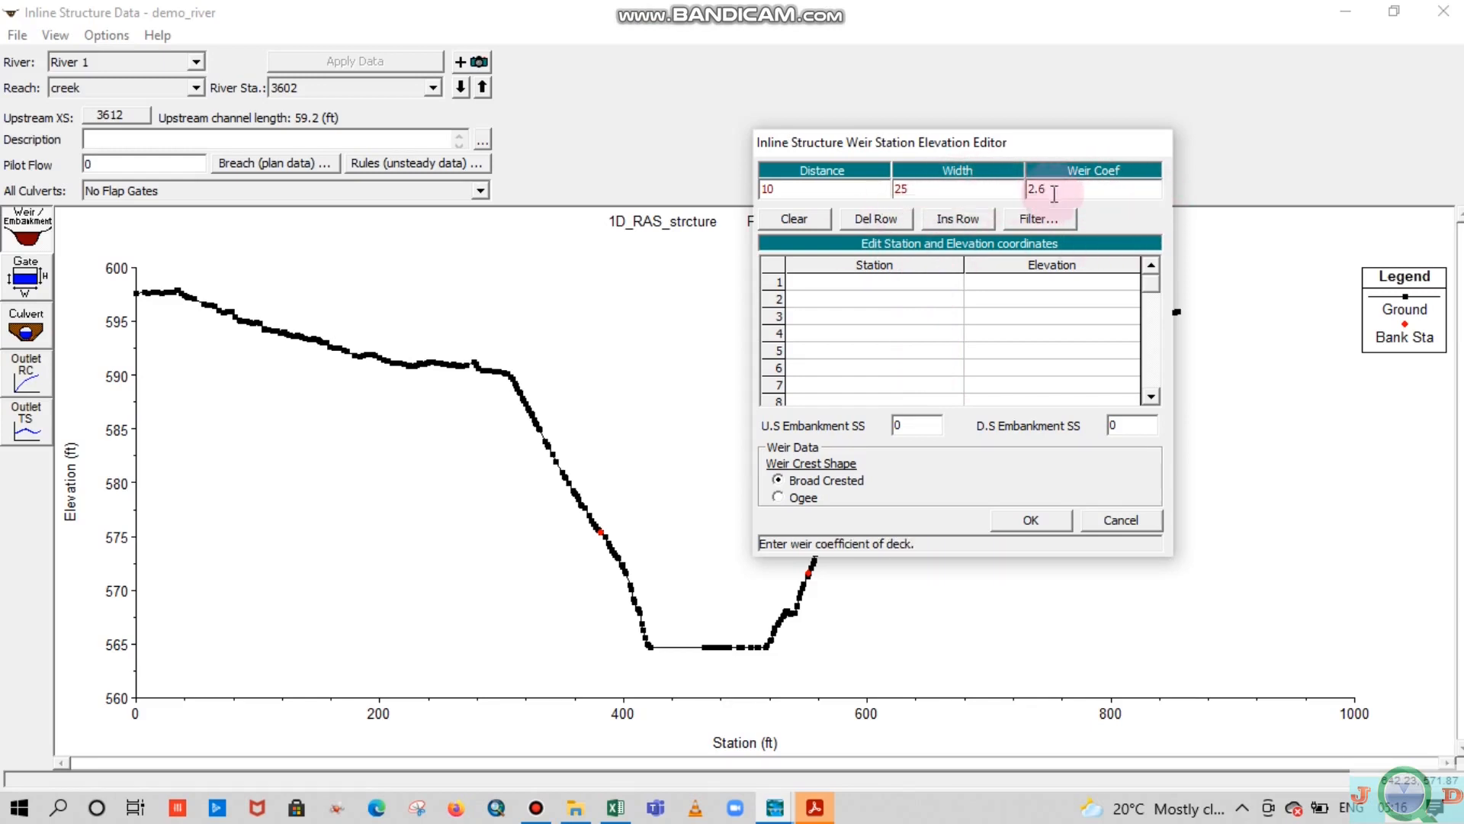
# Copy the six inline weir station and elevation pairs from Excel into the coordinates table of the HEC-RAS weir editor
pyautogui.click(615, 807)
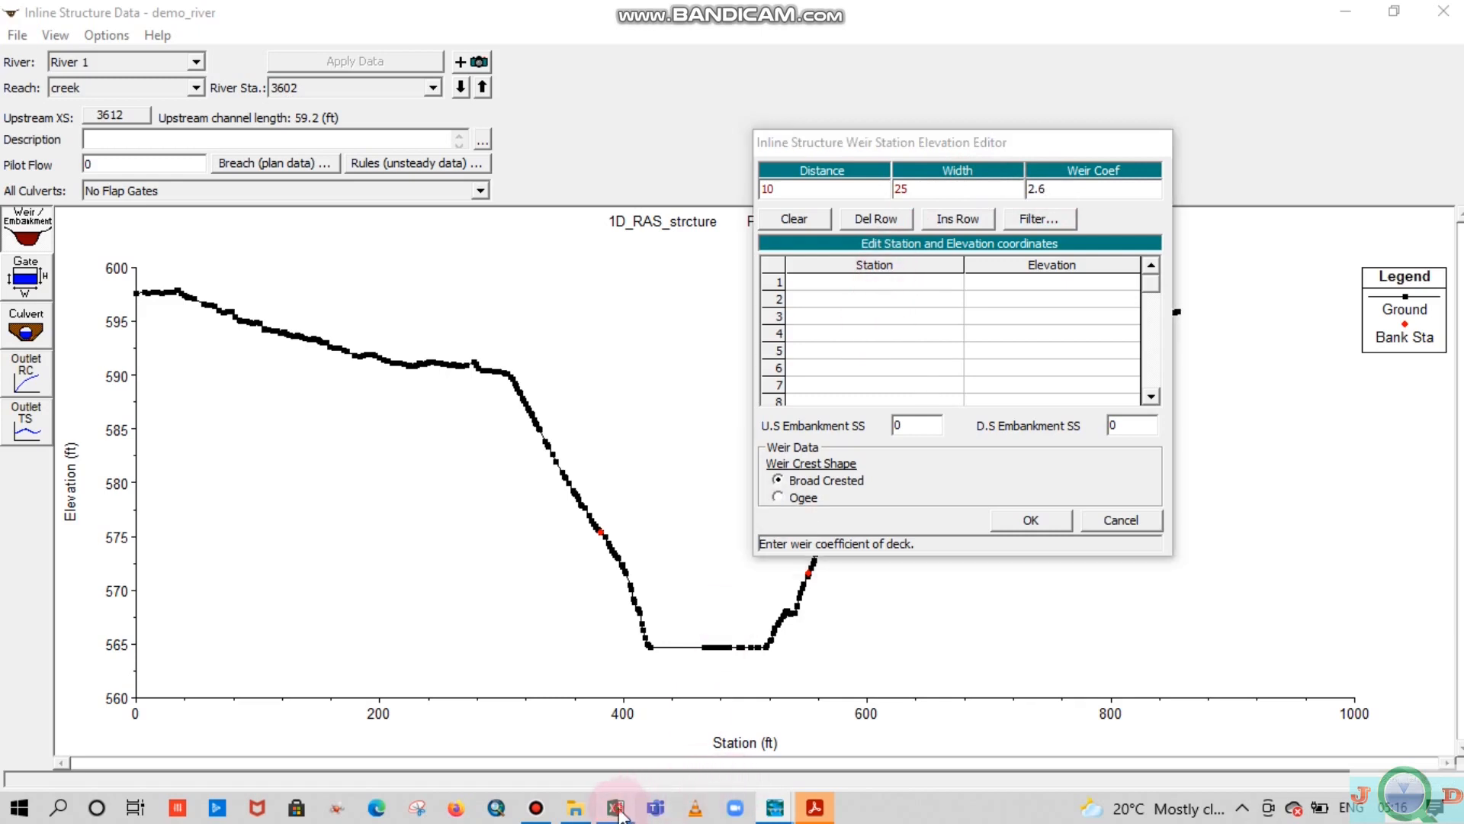
pyautogui.moveTo(455, 591); pyautogui.dragTo(500, 674)
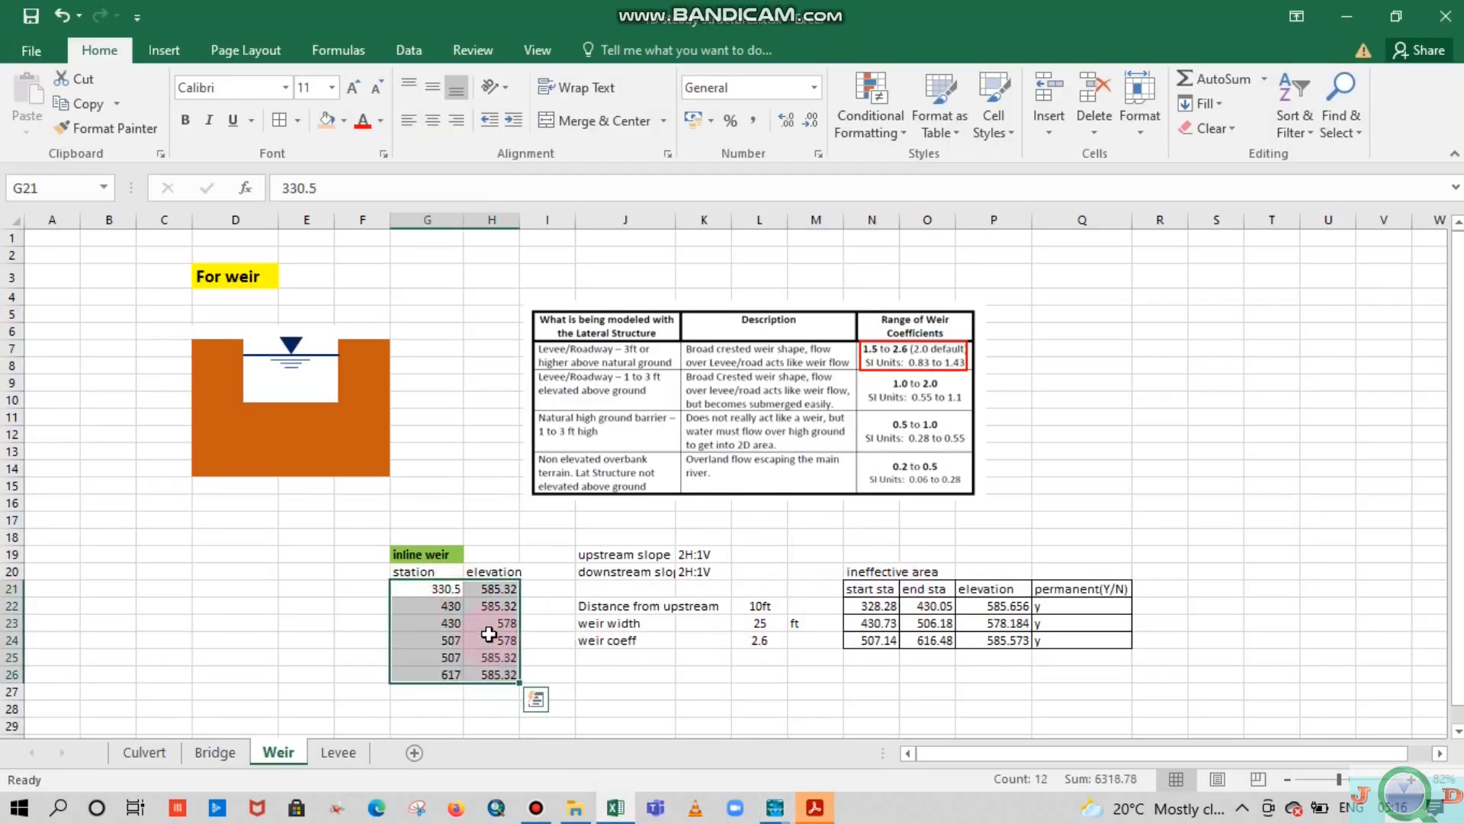
pyautogui.hotkey('ctrl', 'c')
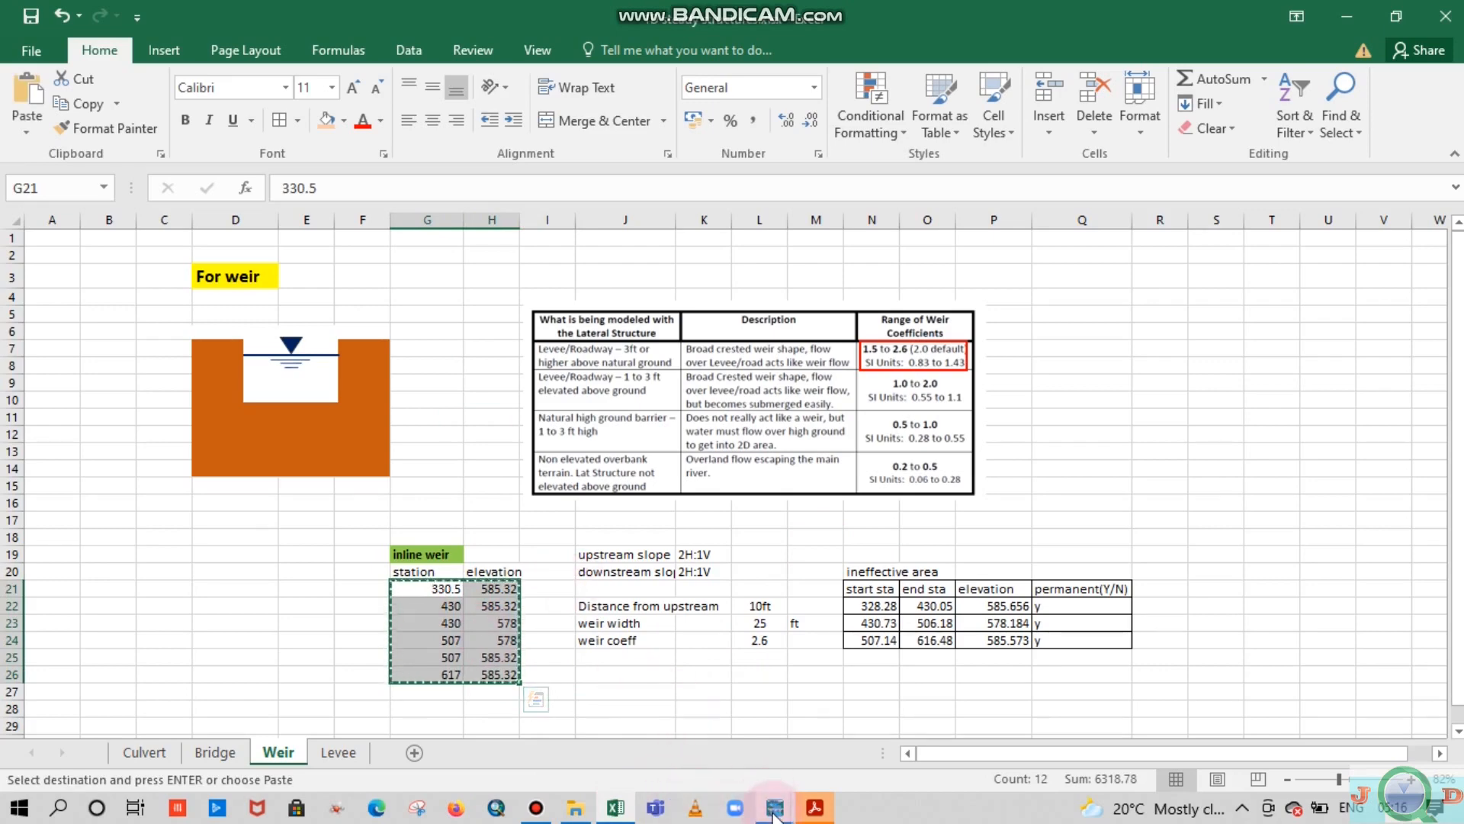
pyautogui.moveTo(774, 812)
pyautogui.click(1151, 705)
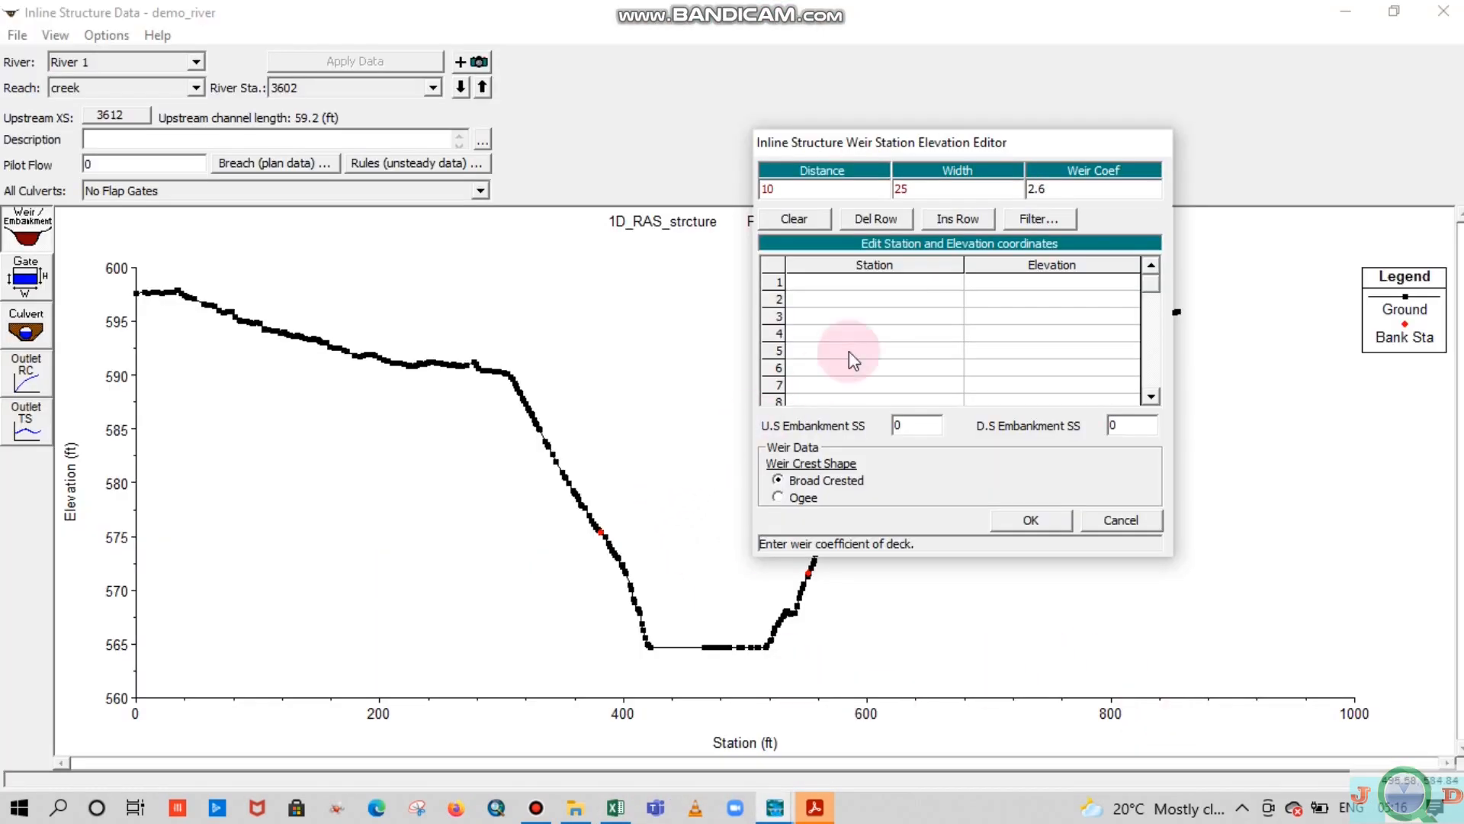
pyautogui.moveTo(869, 284); pyautogui.dragTo(1034, 389)
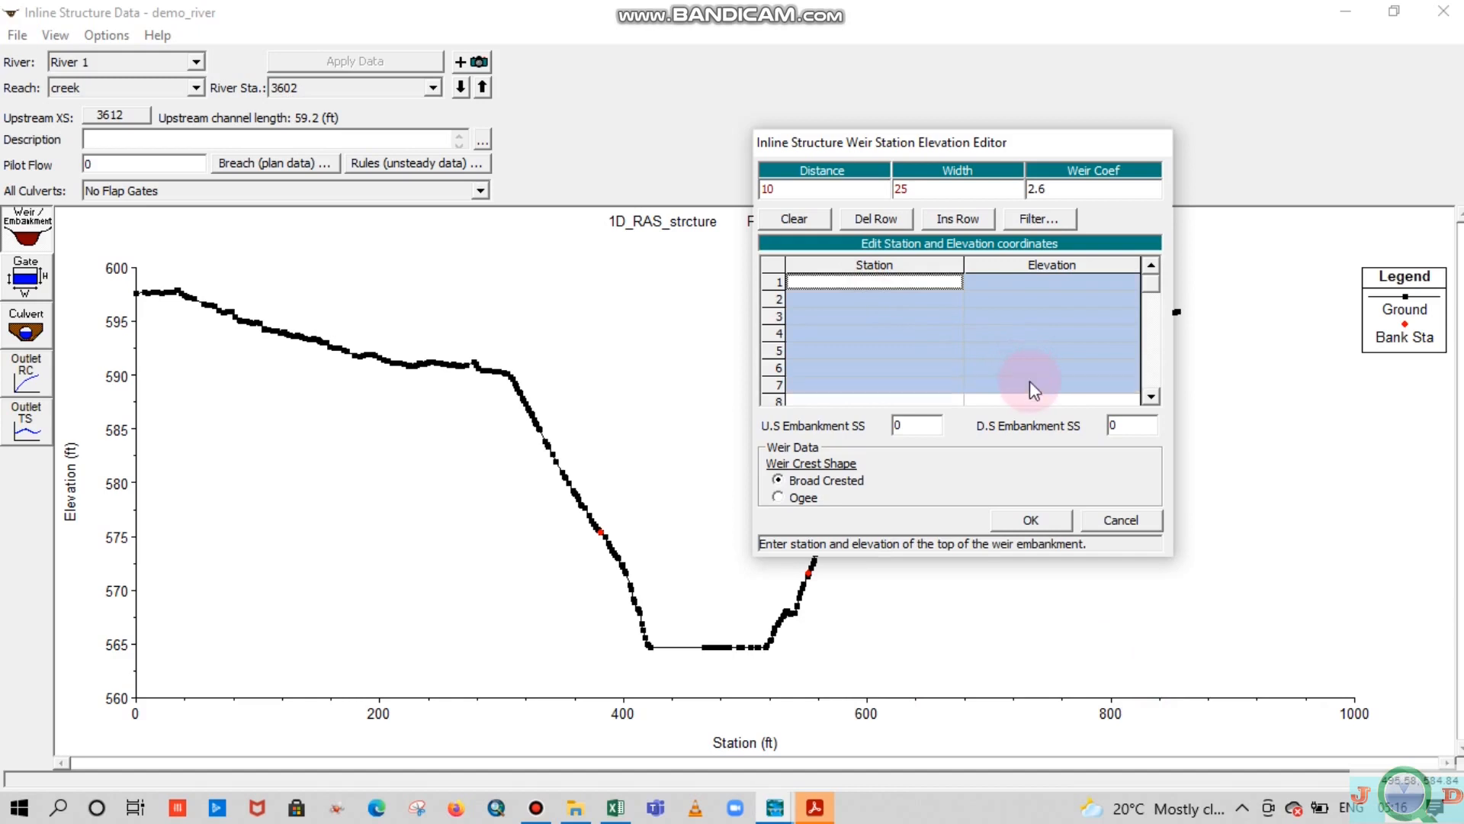
pyautogui.hotkey('ctrl', 'v')
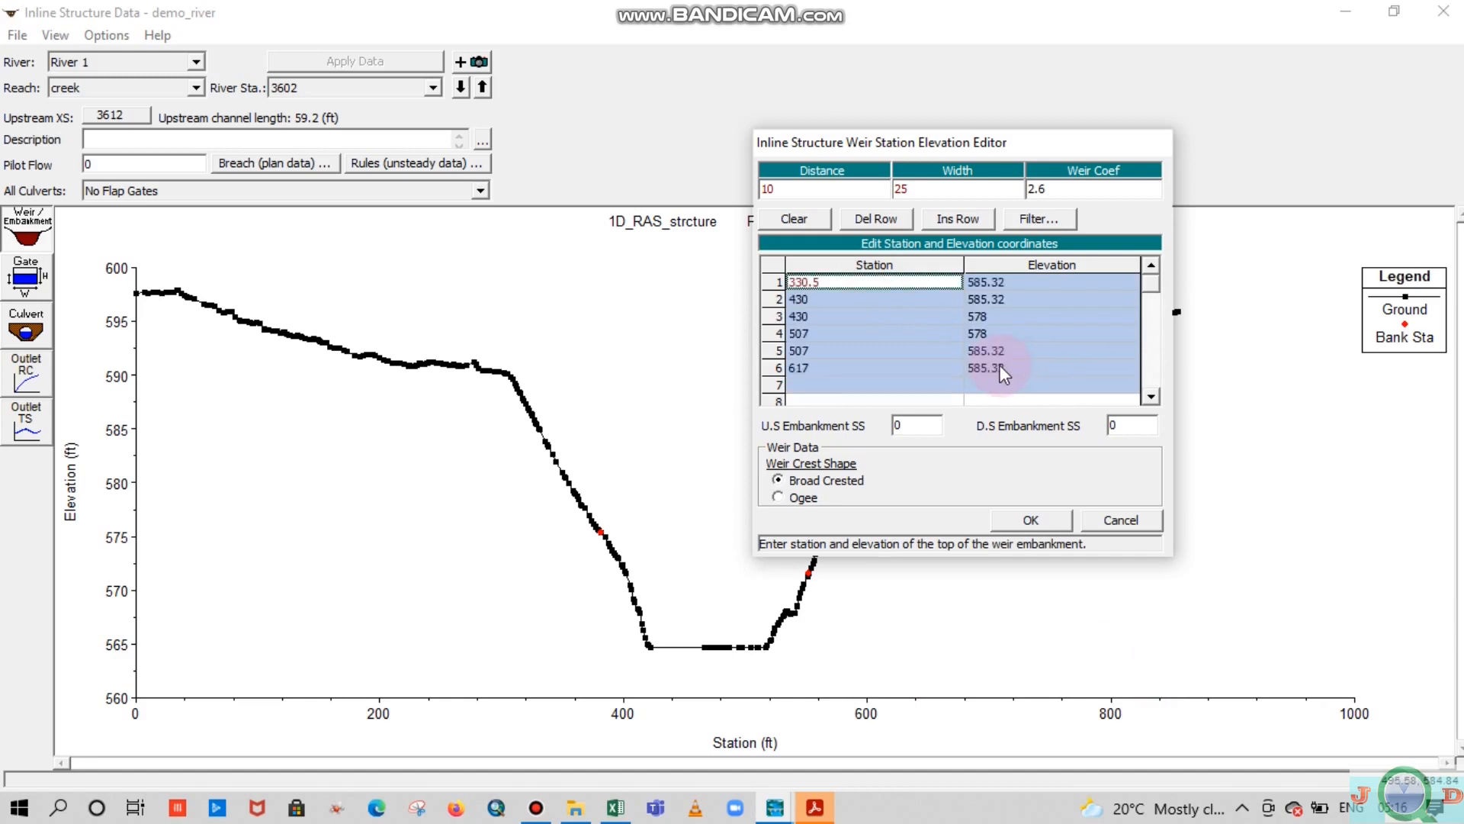
# Set the upstream and downstream embankment side slopes of the weir to 2
pyautogui.click(897, 424)
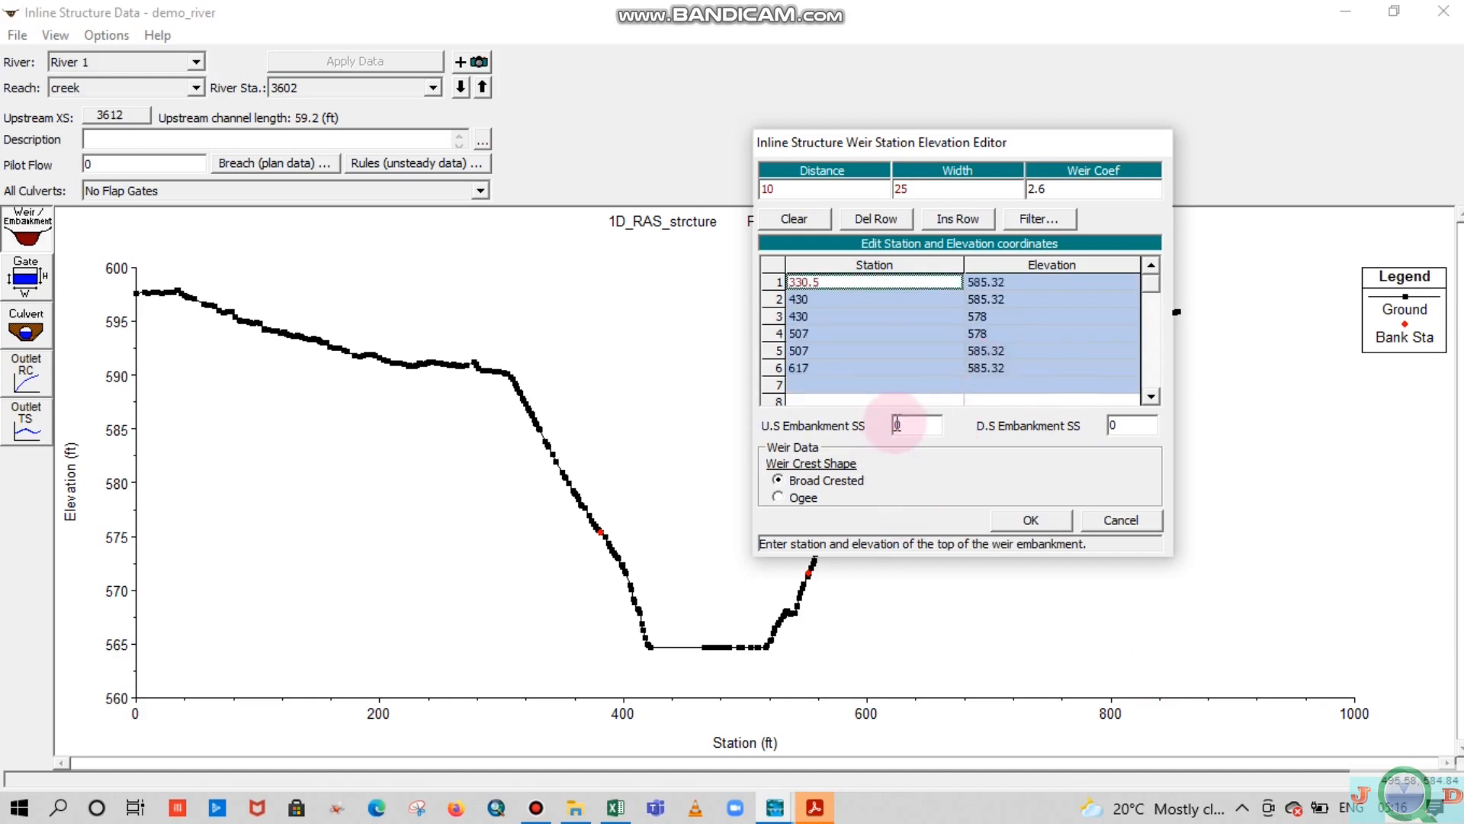
pyautogui.click(907, 419)
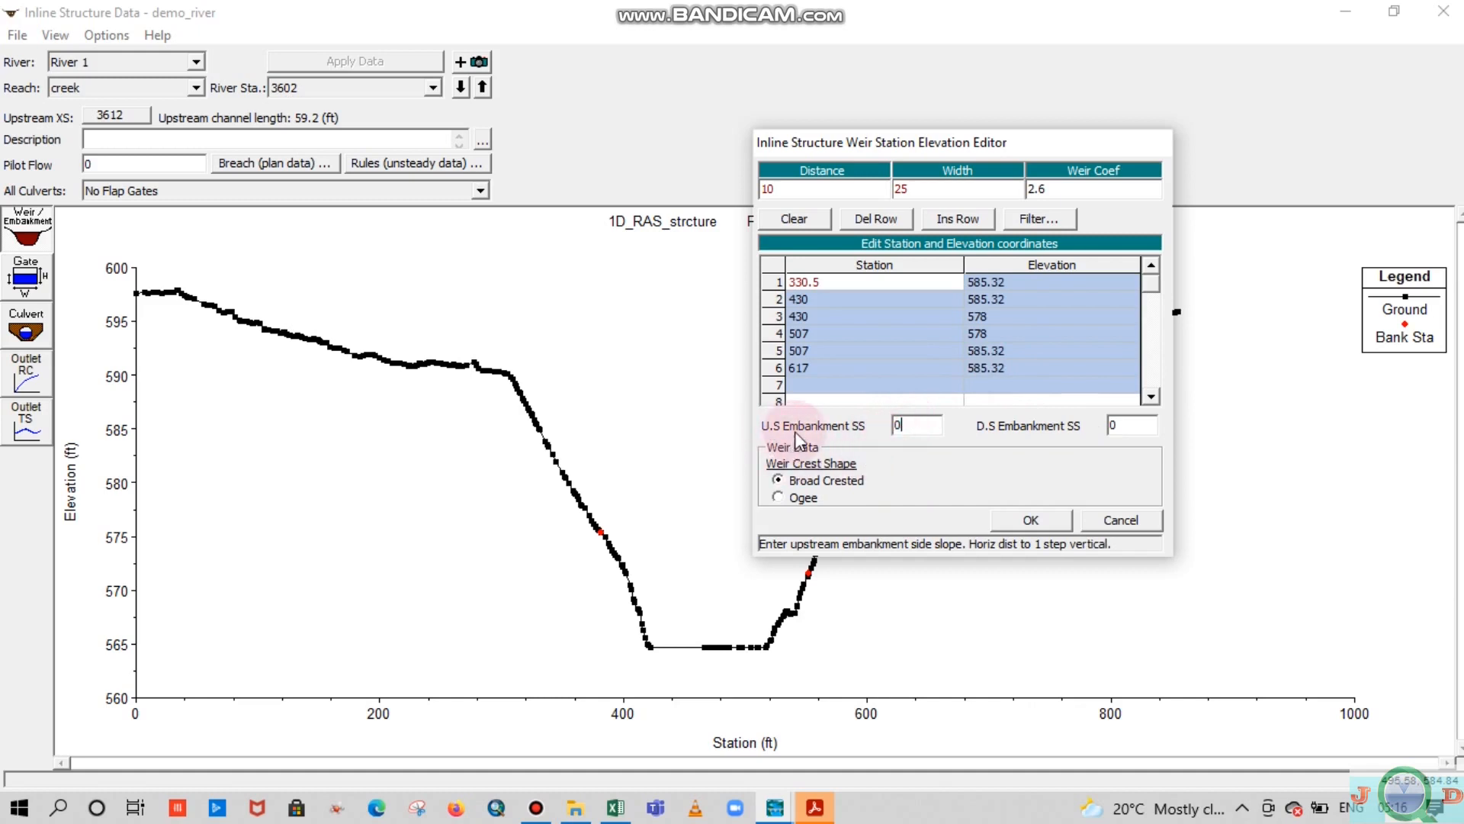
pyautogui.moveTo(912, 427); pyautogui.dragTo(872, 429)
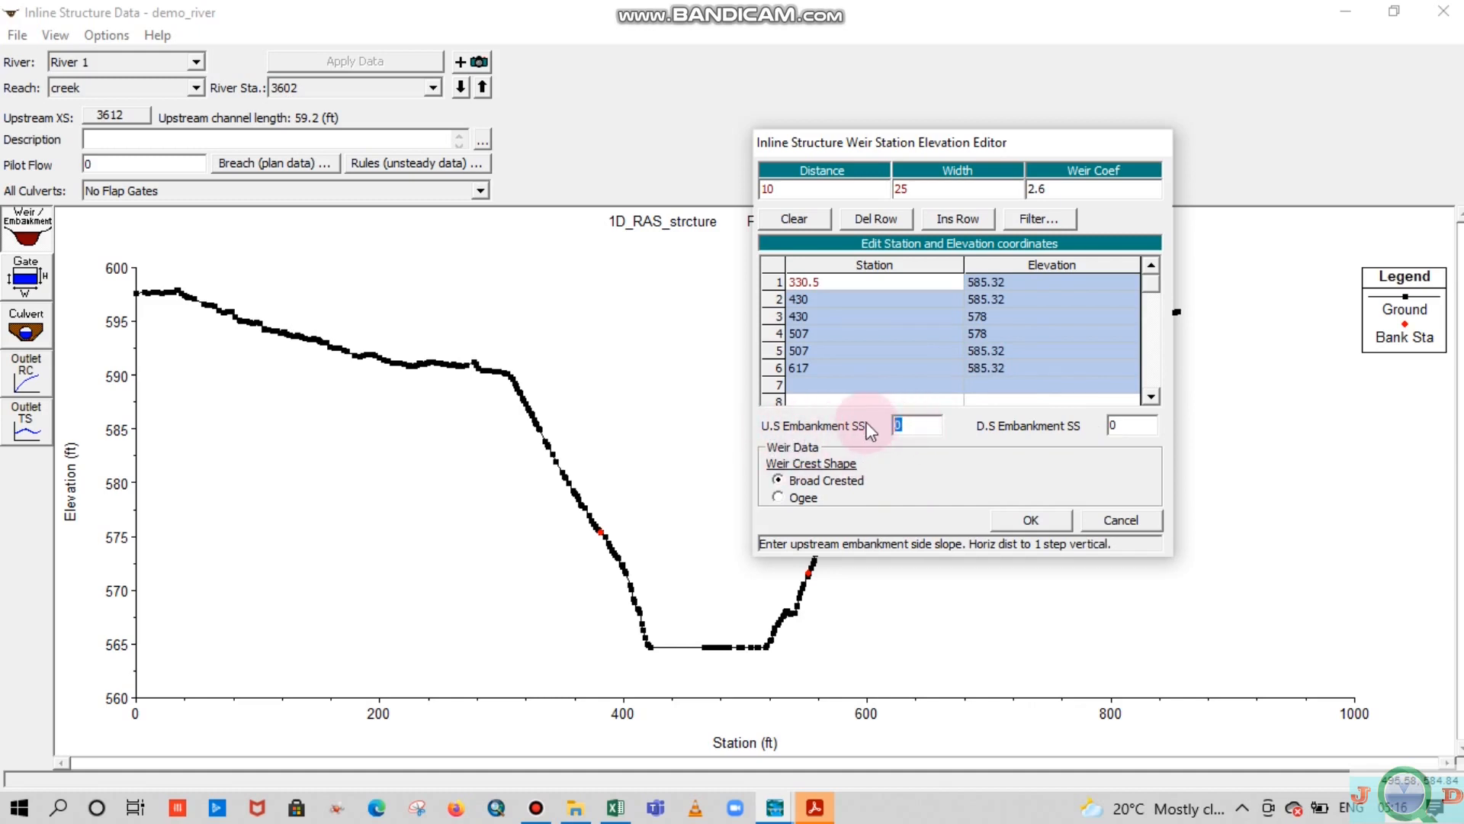
pyautogui.write('2')
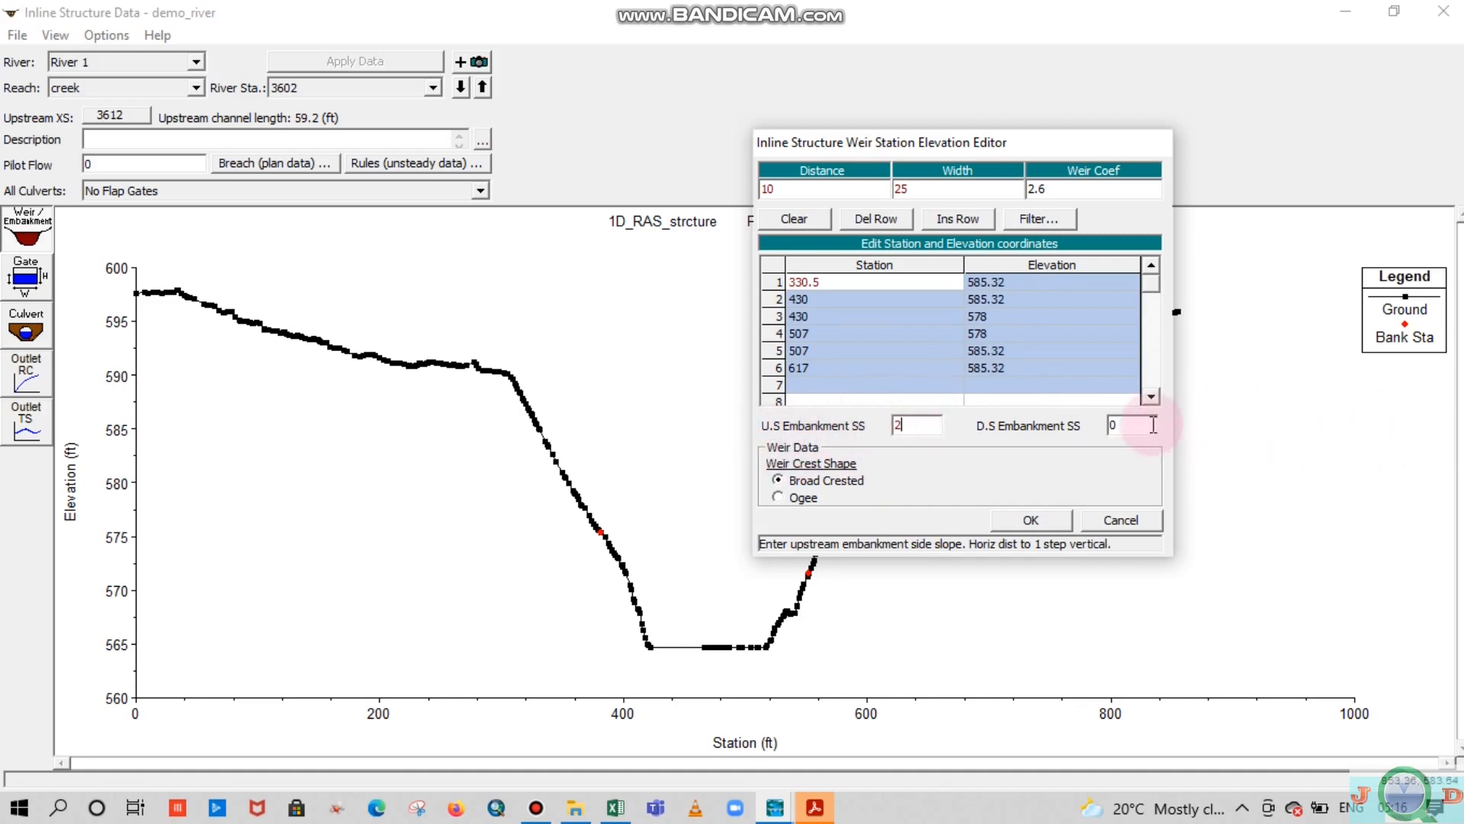
pyautogui.moveTo(1153, 425); pyautogui.dragTo(1083, 435)
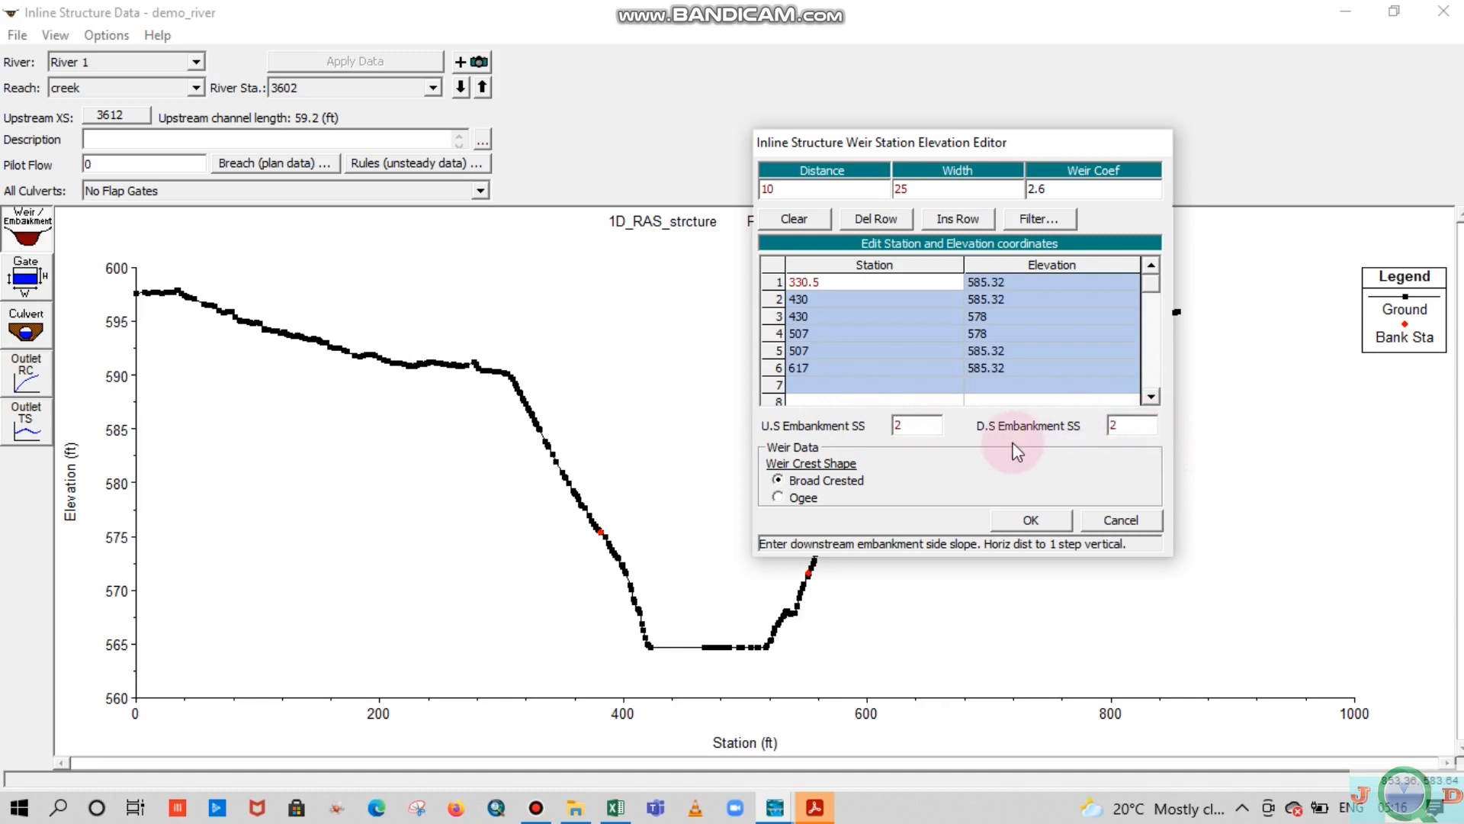
# Accept the inline weir geometry and close the inline structure editor after checking it against the Weir sheet in Excel
pyautogui.click(1022, 521)
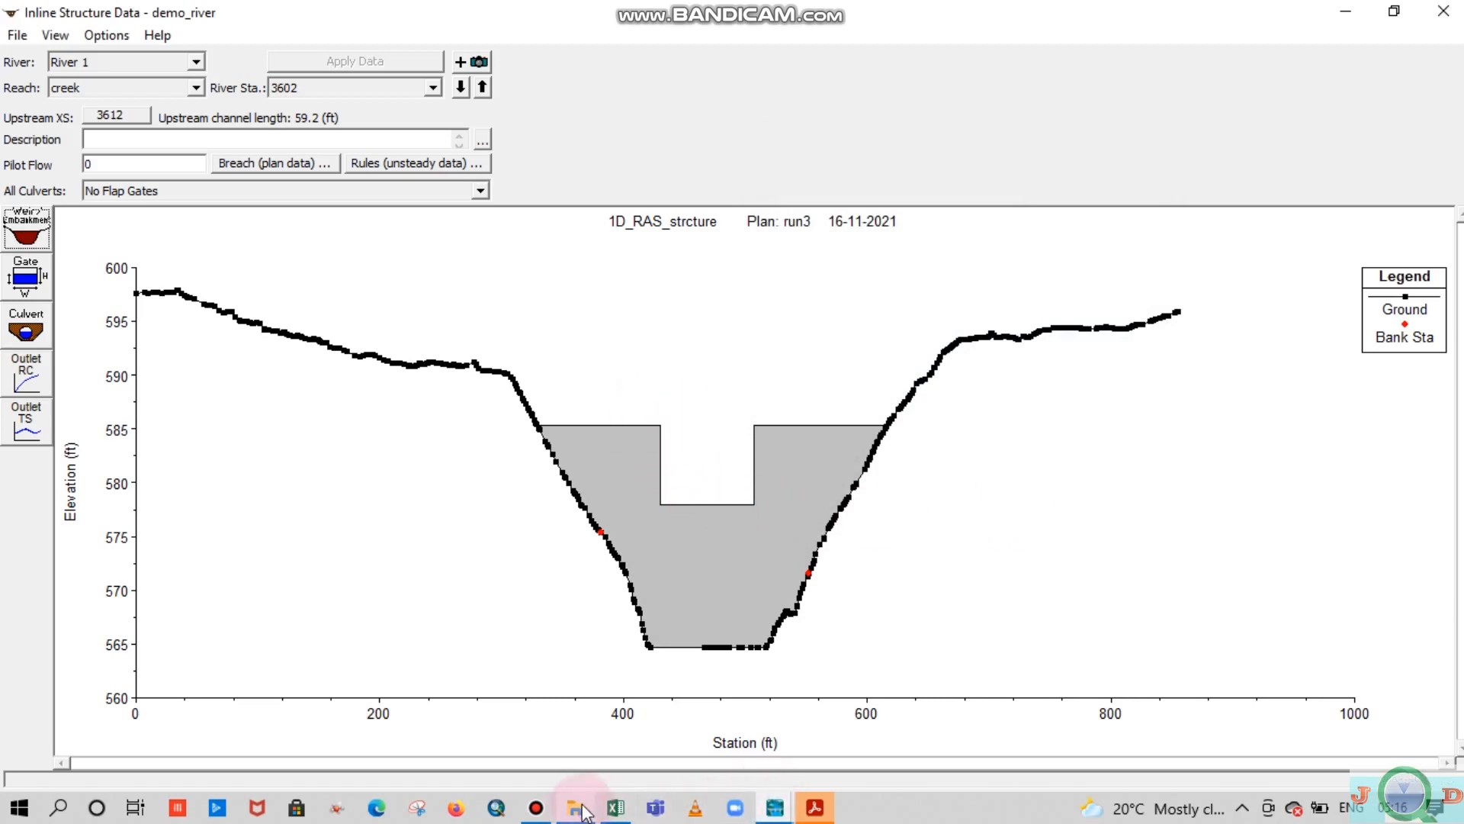
pyautogui.moveTo(617, 816)
pyautogui.click(671, 716)
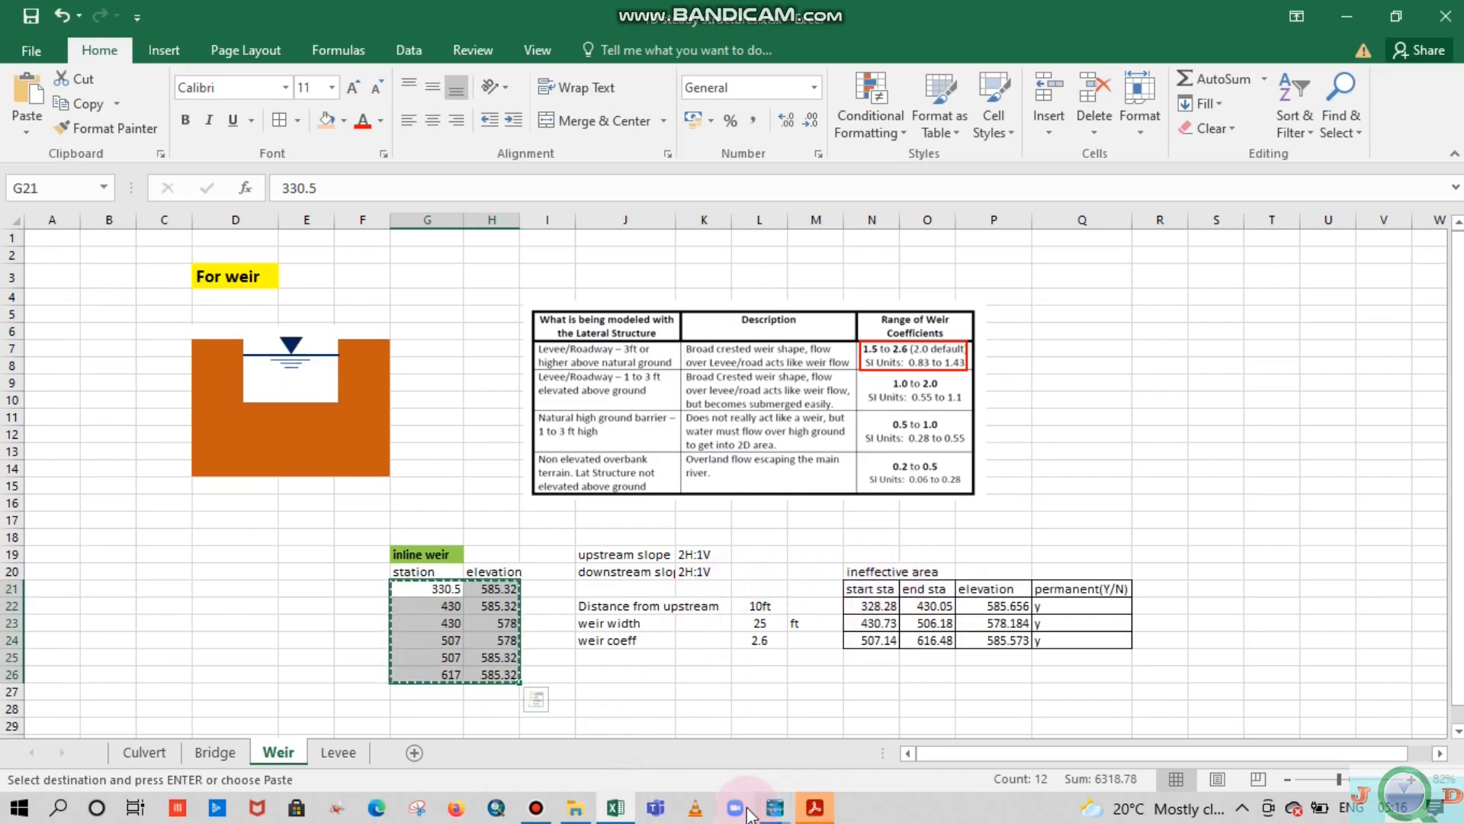
pyautogui.moveTo(775, 810)
pyautogui.click(984, 724)
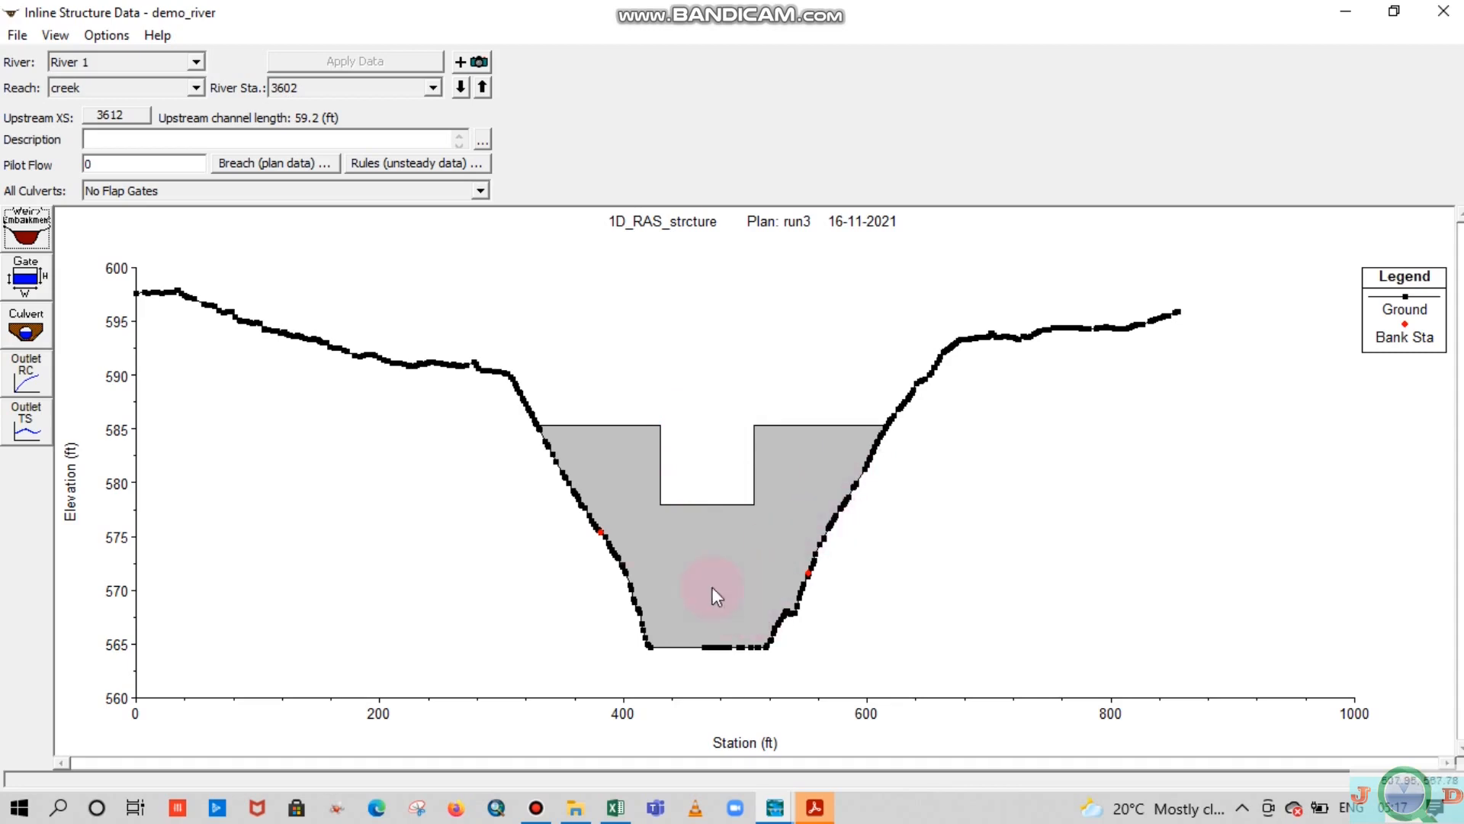
pyautogui.click(1431, 14)
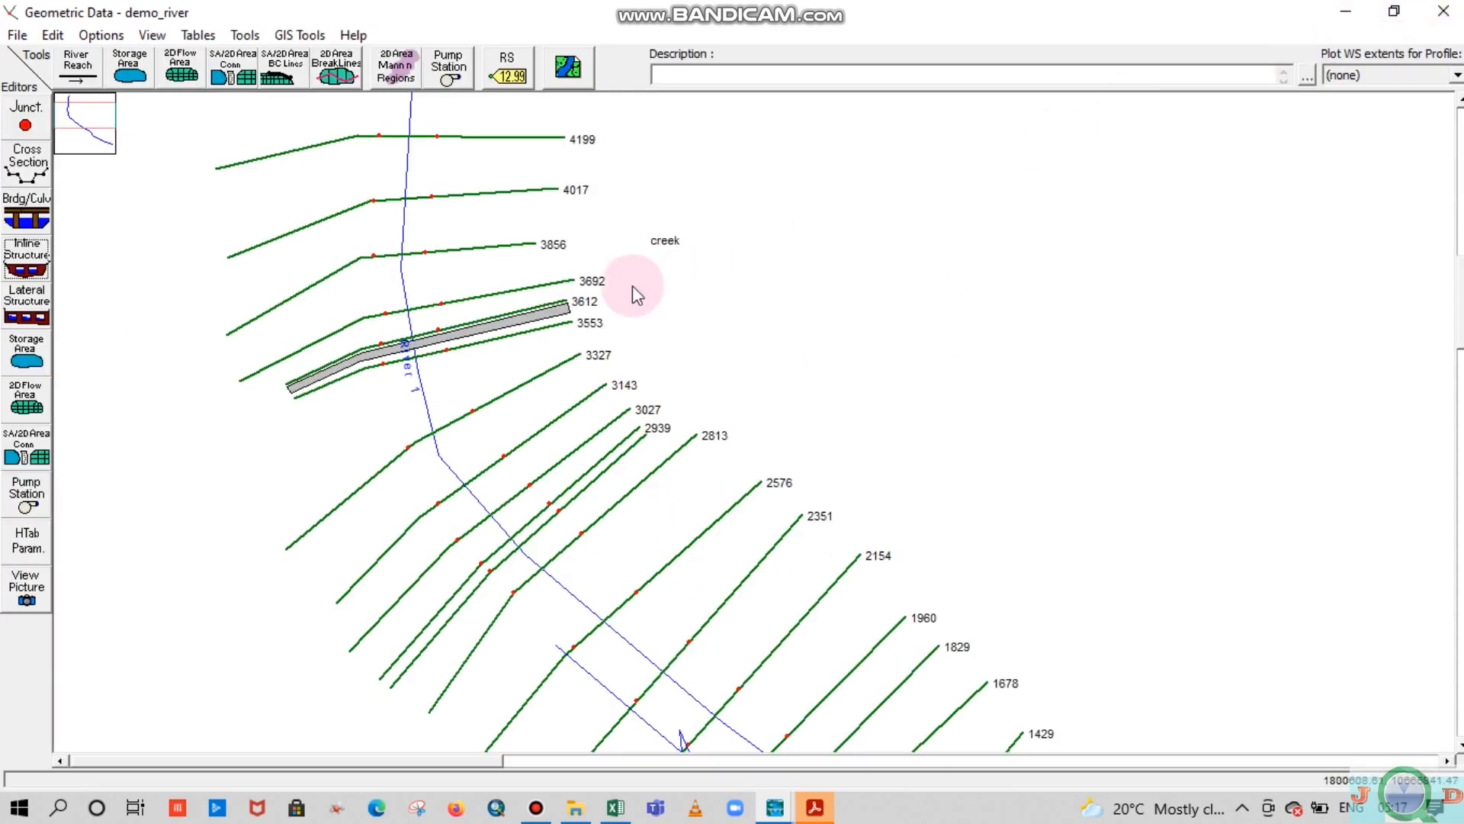
# Open the cross section at river station 3612, just upstream of the inline weir, for editing
pyautogui.rightClick(538, 312)
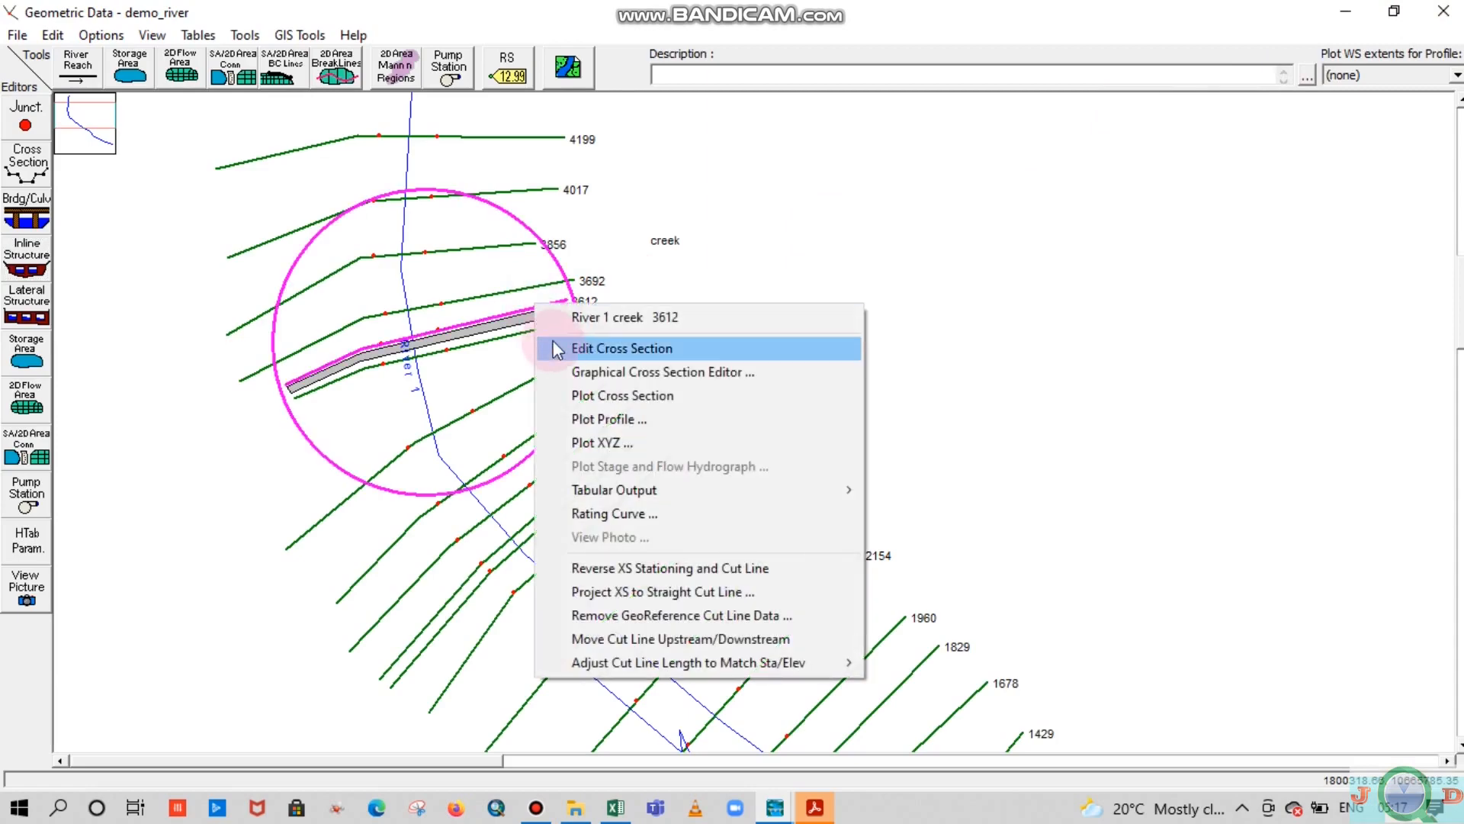
pyautogui.click(605, 347)
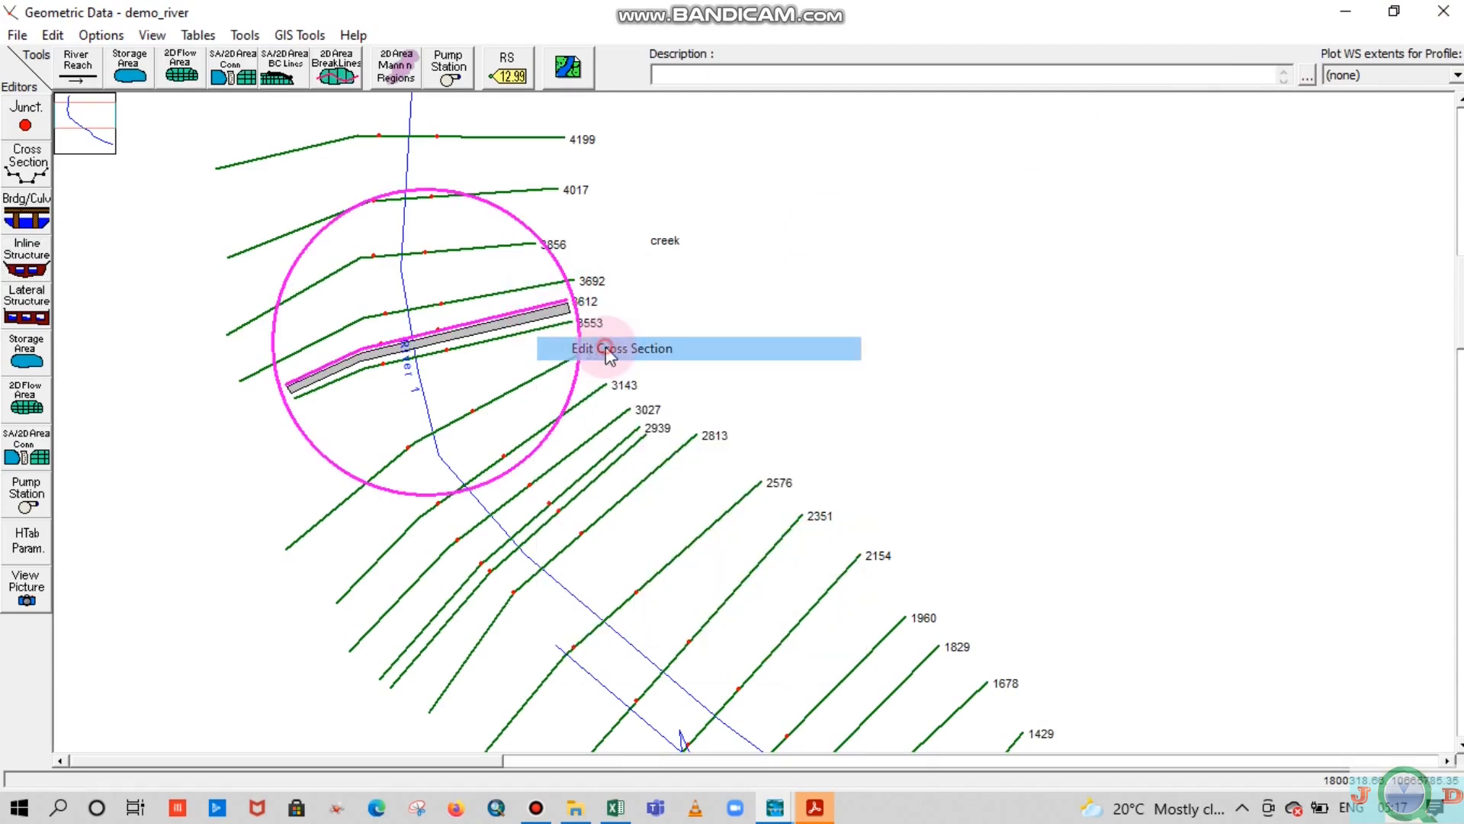
pyautogui.click(1108, 262)
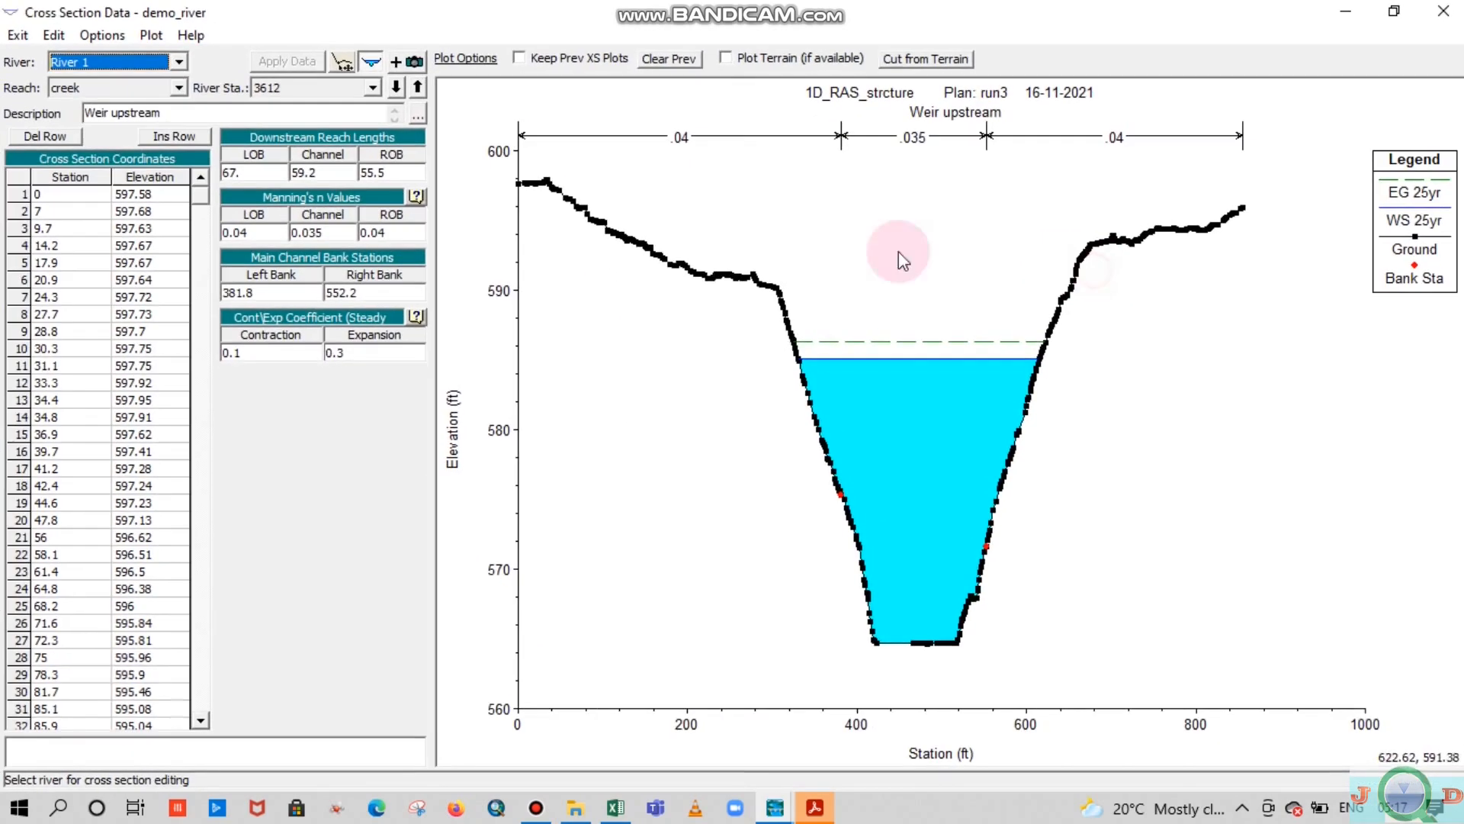
pyautogui.click(111, 40)
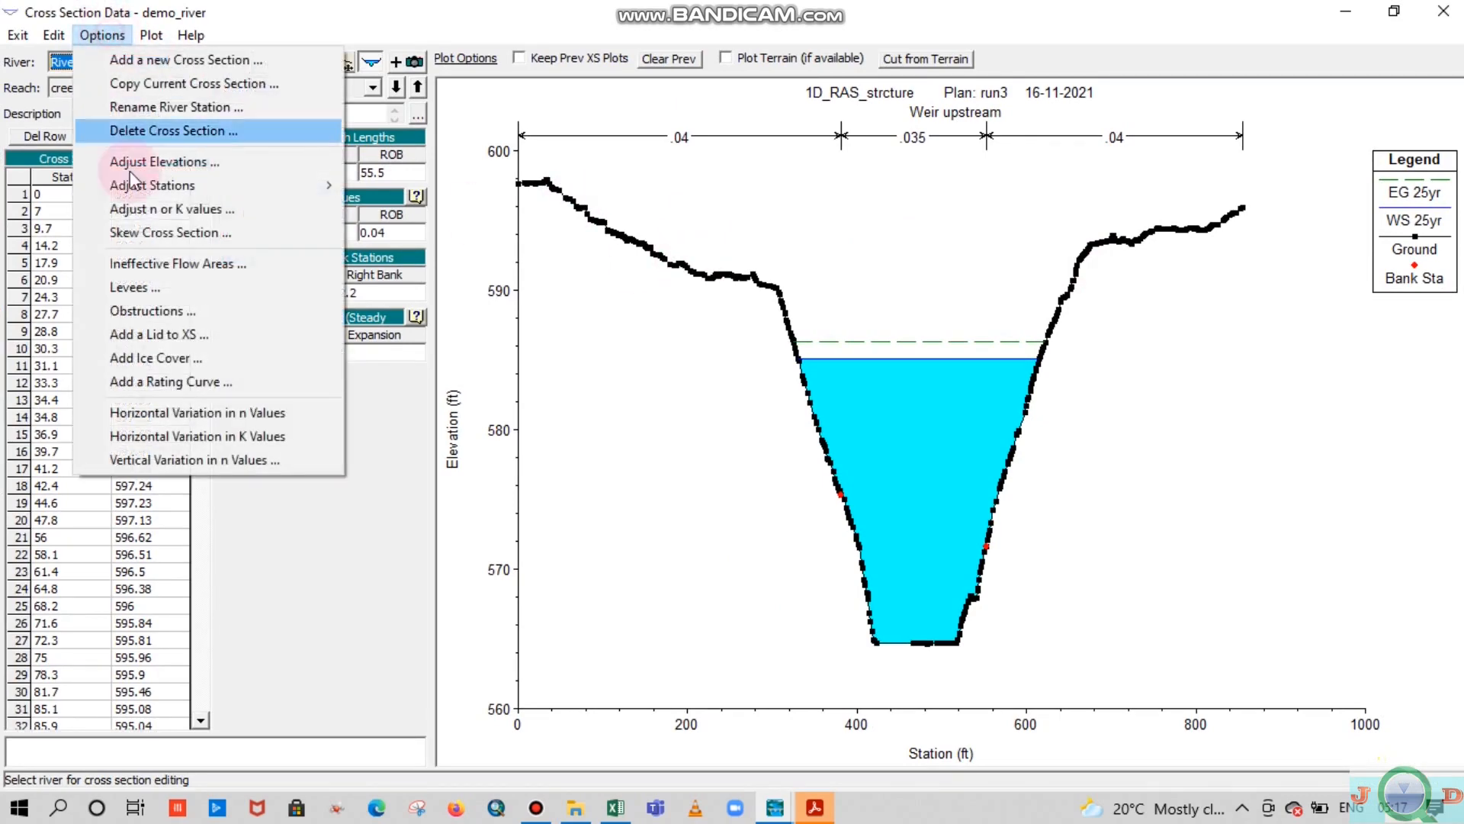
pyautogui.click(178, 262)
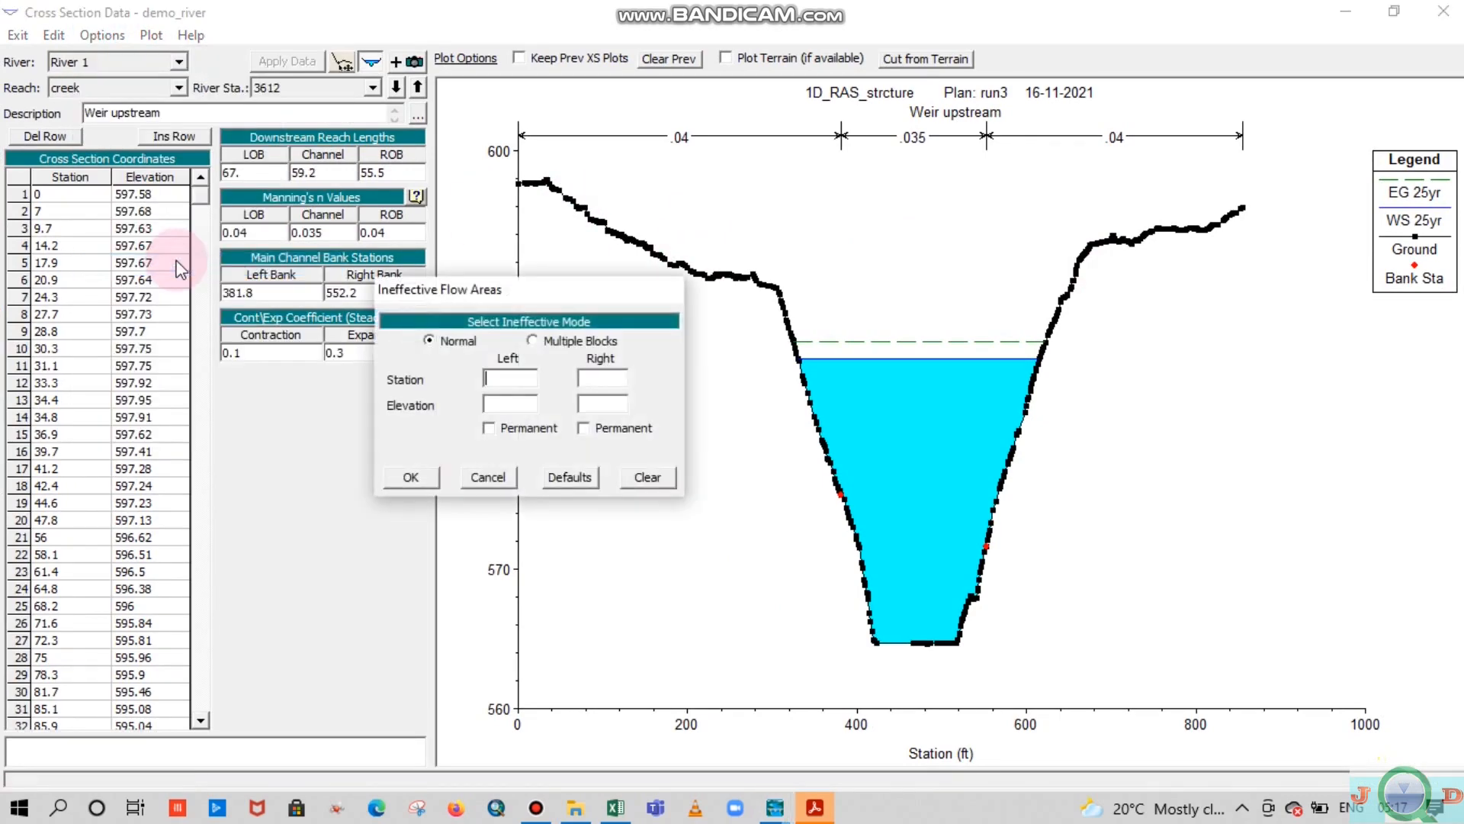
pyautogui.click(533, 341)
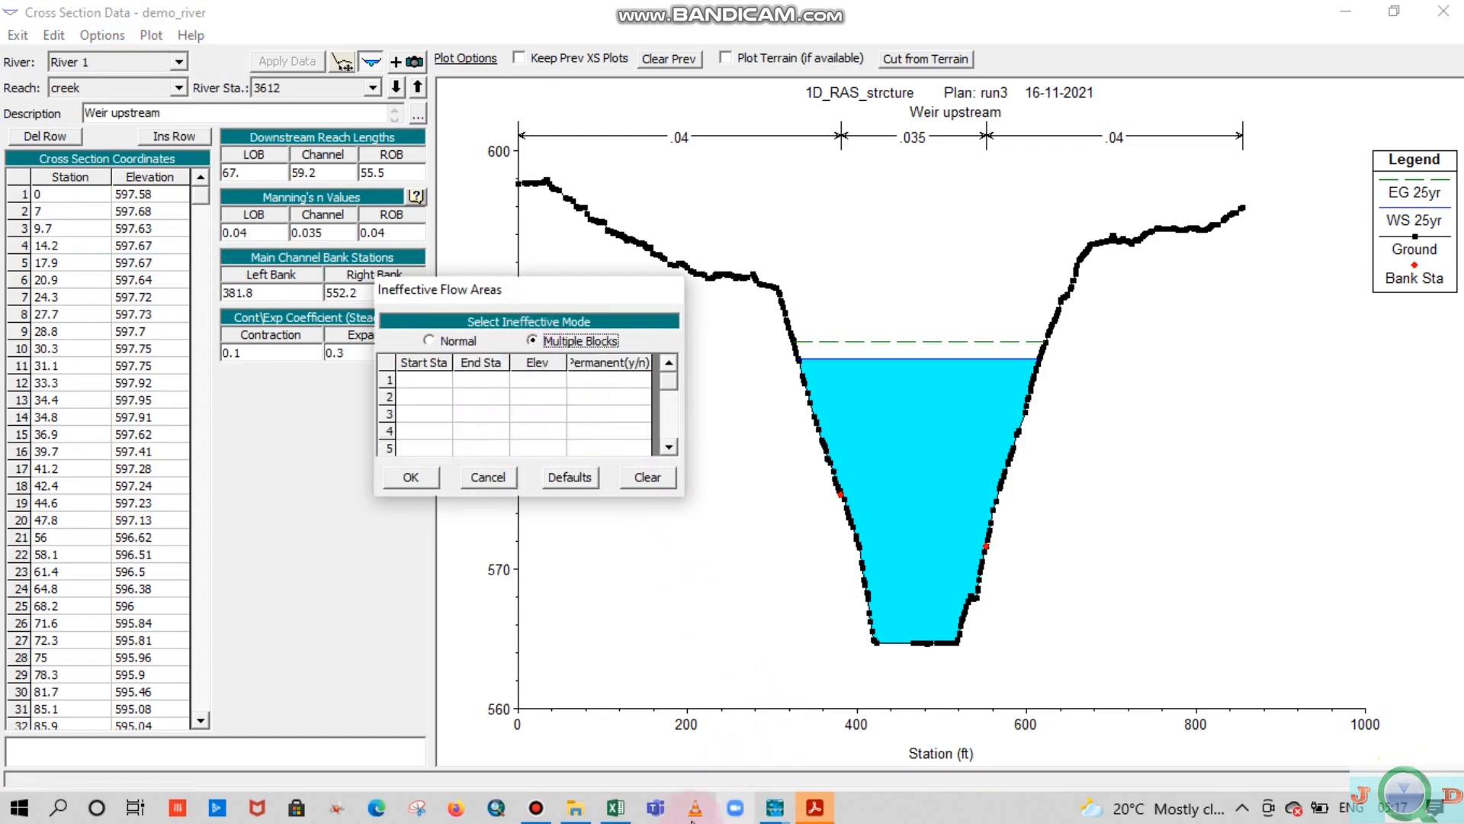
# Copy the three ineffective area rows, from start station to permanent flag, from the Weir sheet in Excel and return to HEC-RAS
pyautogui.moveTo(616, 807)
pyautogui.click(656, 694)
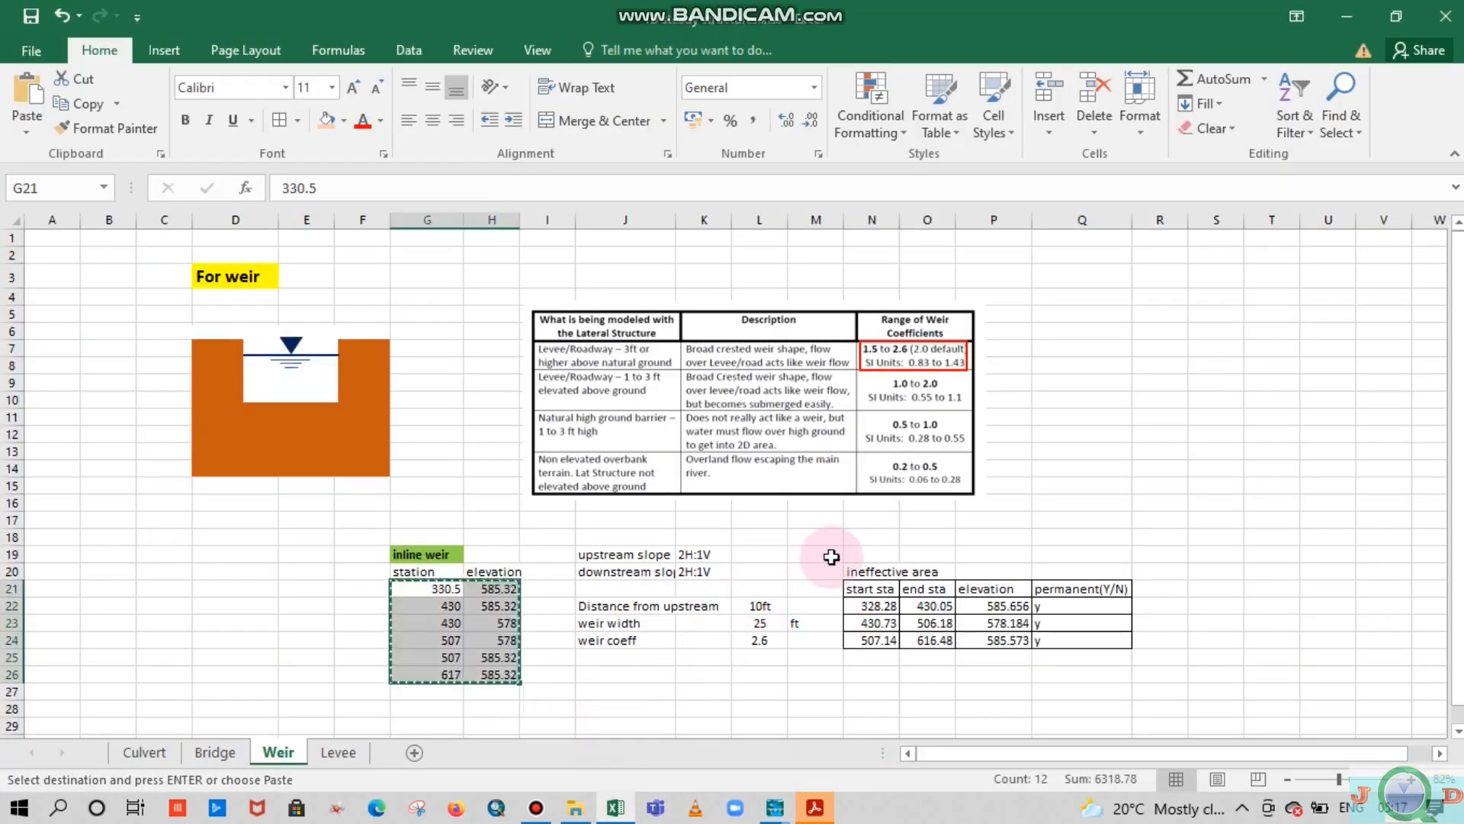
pyautogui.moveTo(877, 606); pyautogui.dragTo(1052, 639)
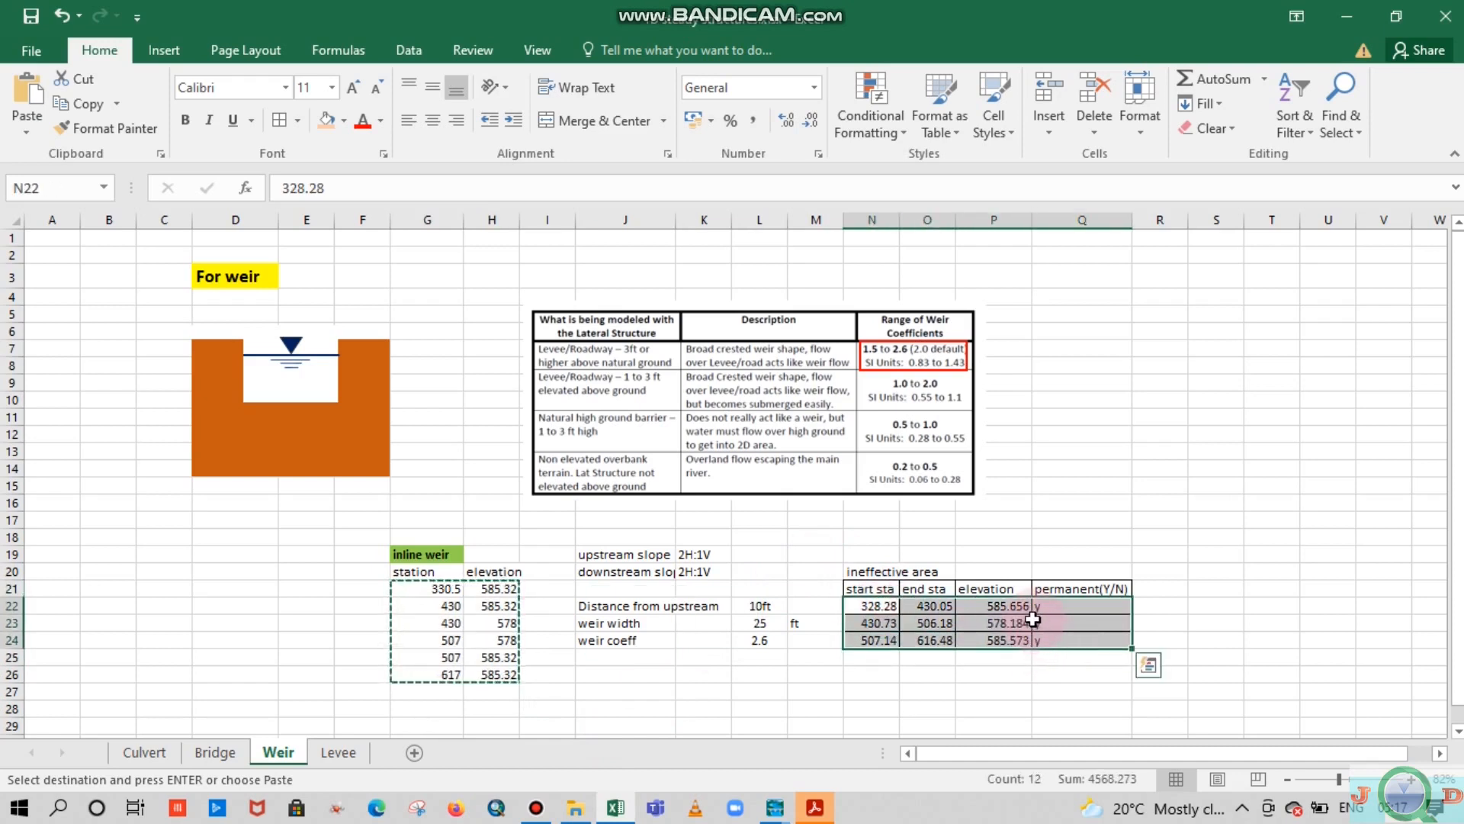
pyautogui.hotkey('ctrl', 'c')
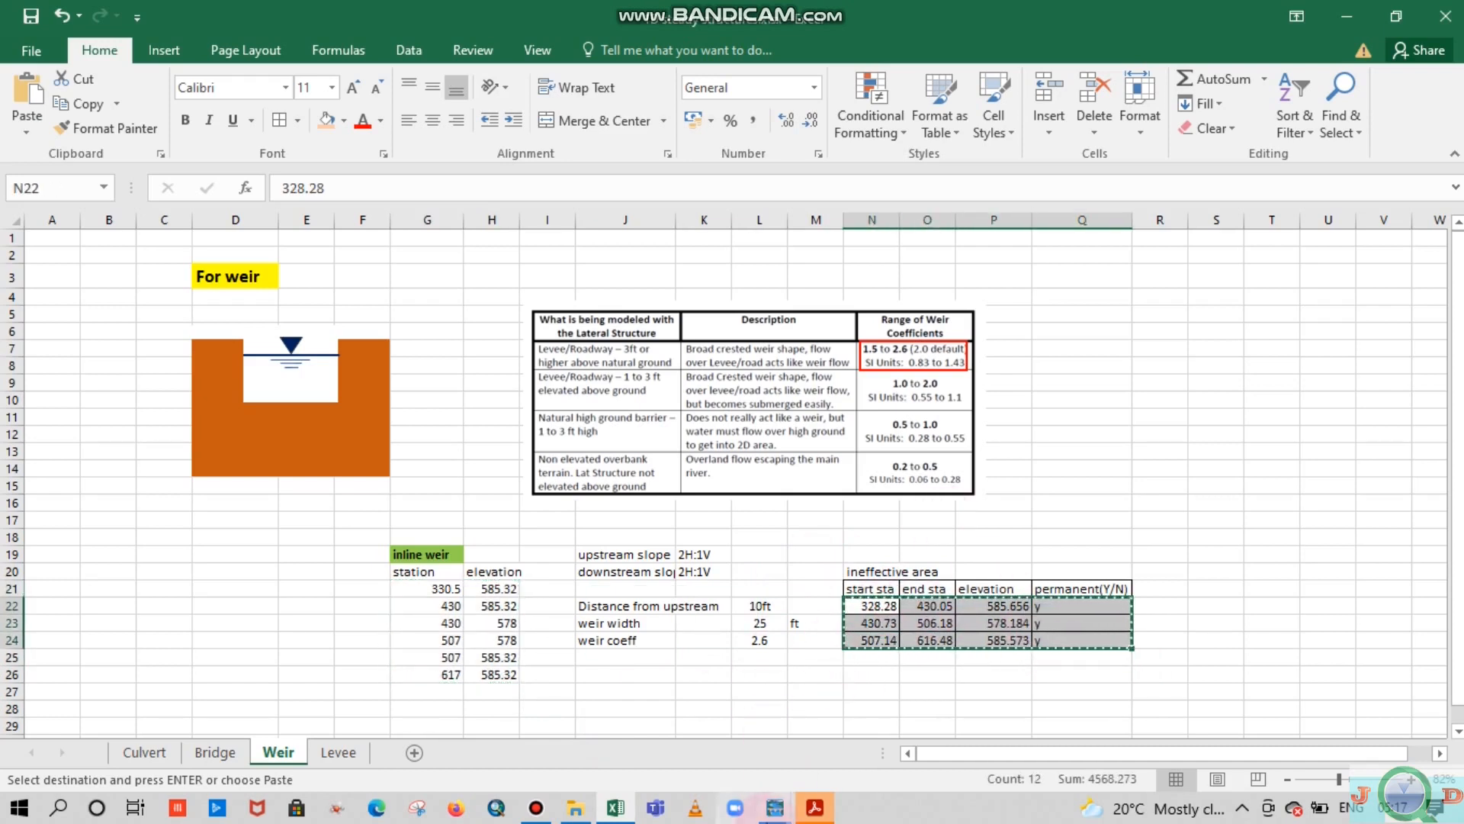
pyautogui.click(967, 716)
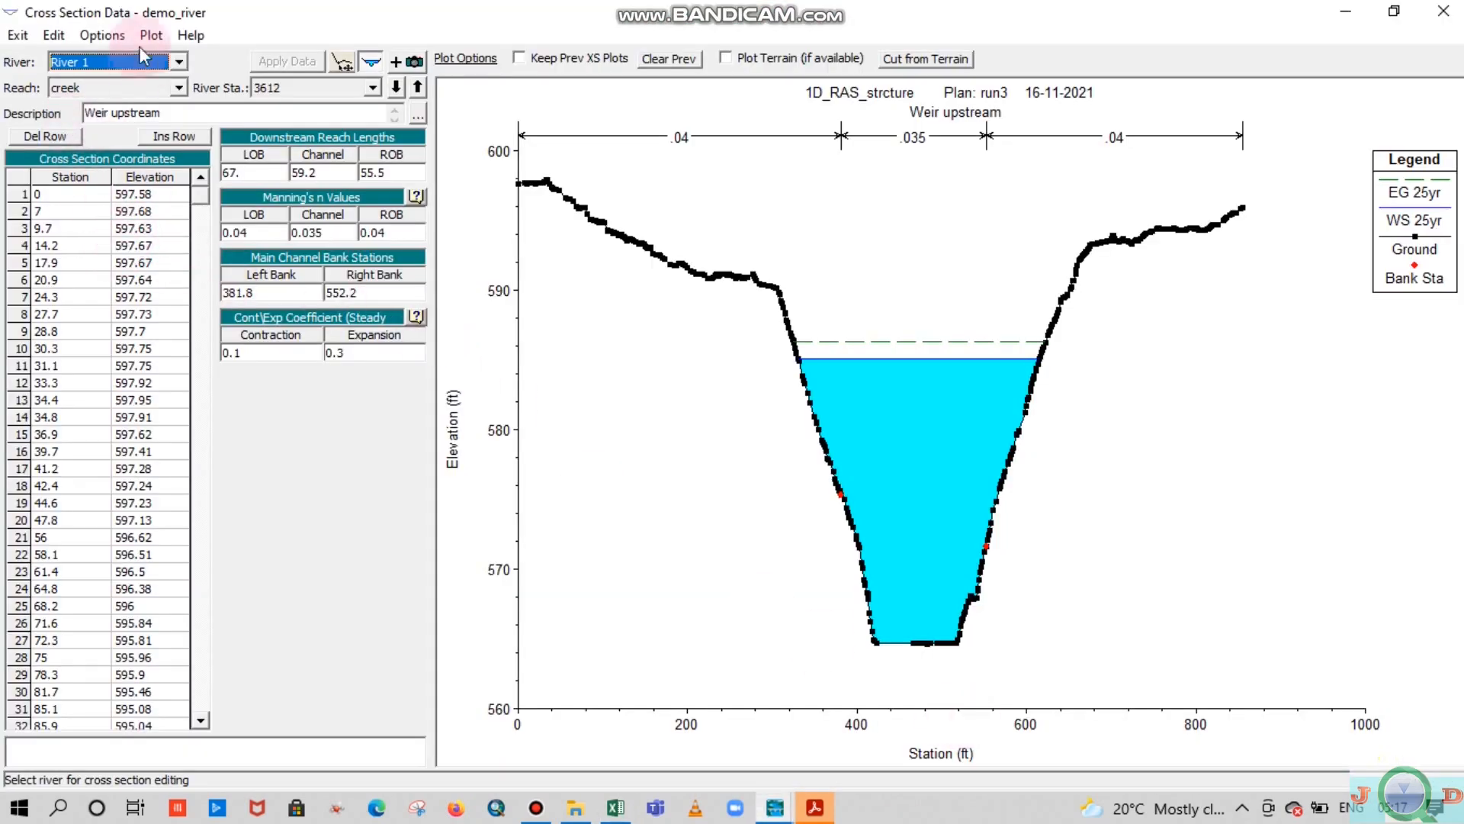
# Paste the three copied rows as multiple-block permanent ineffective flow areas for cross section 3612 and apply the data
pyautogui.click(94, 36)
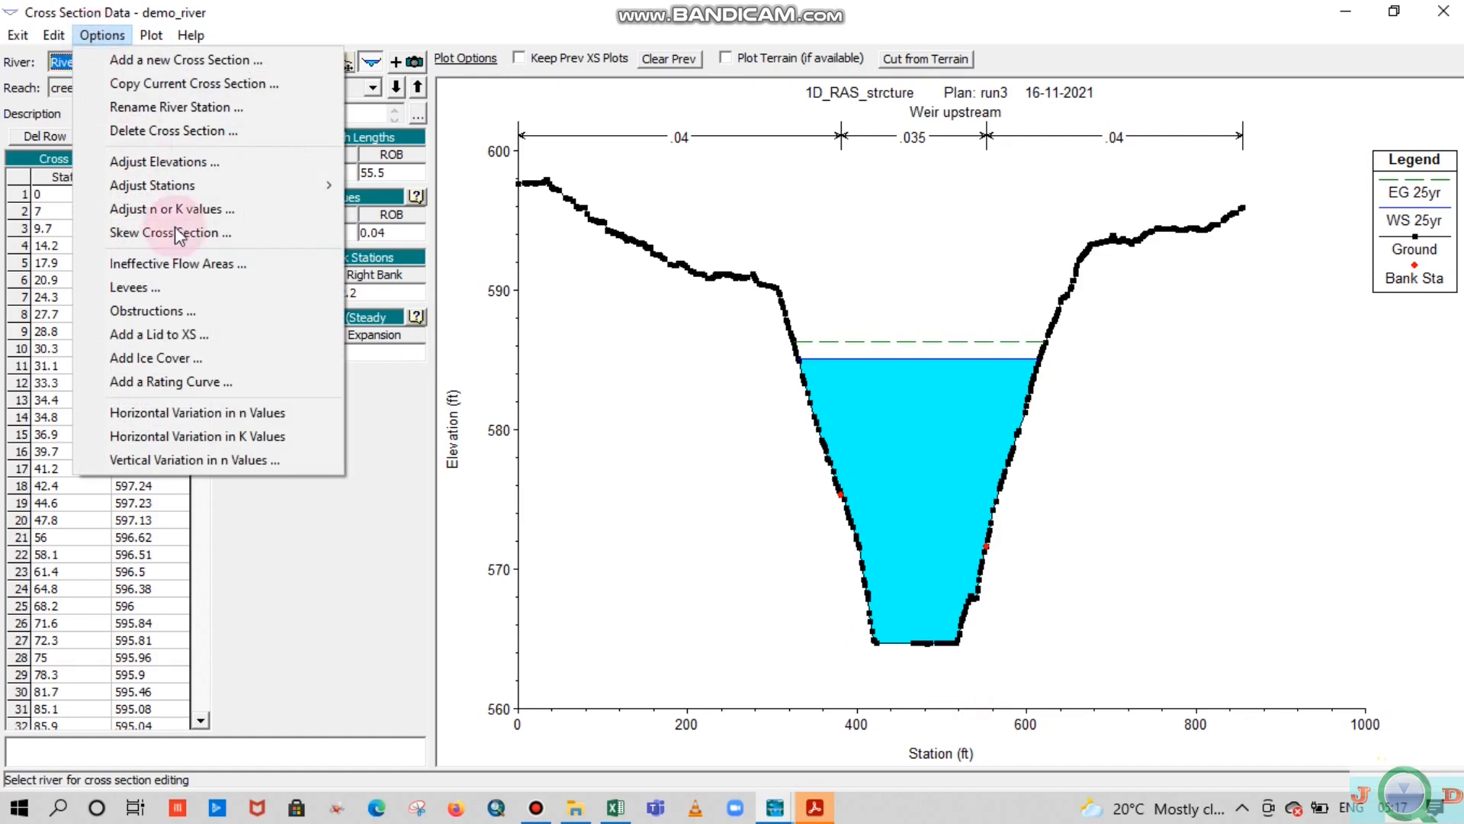
pyautogui.click(190, 261)
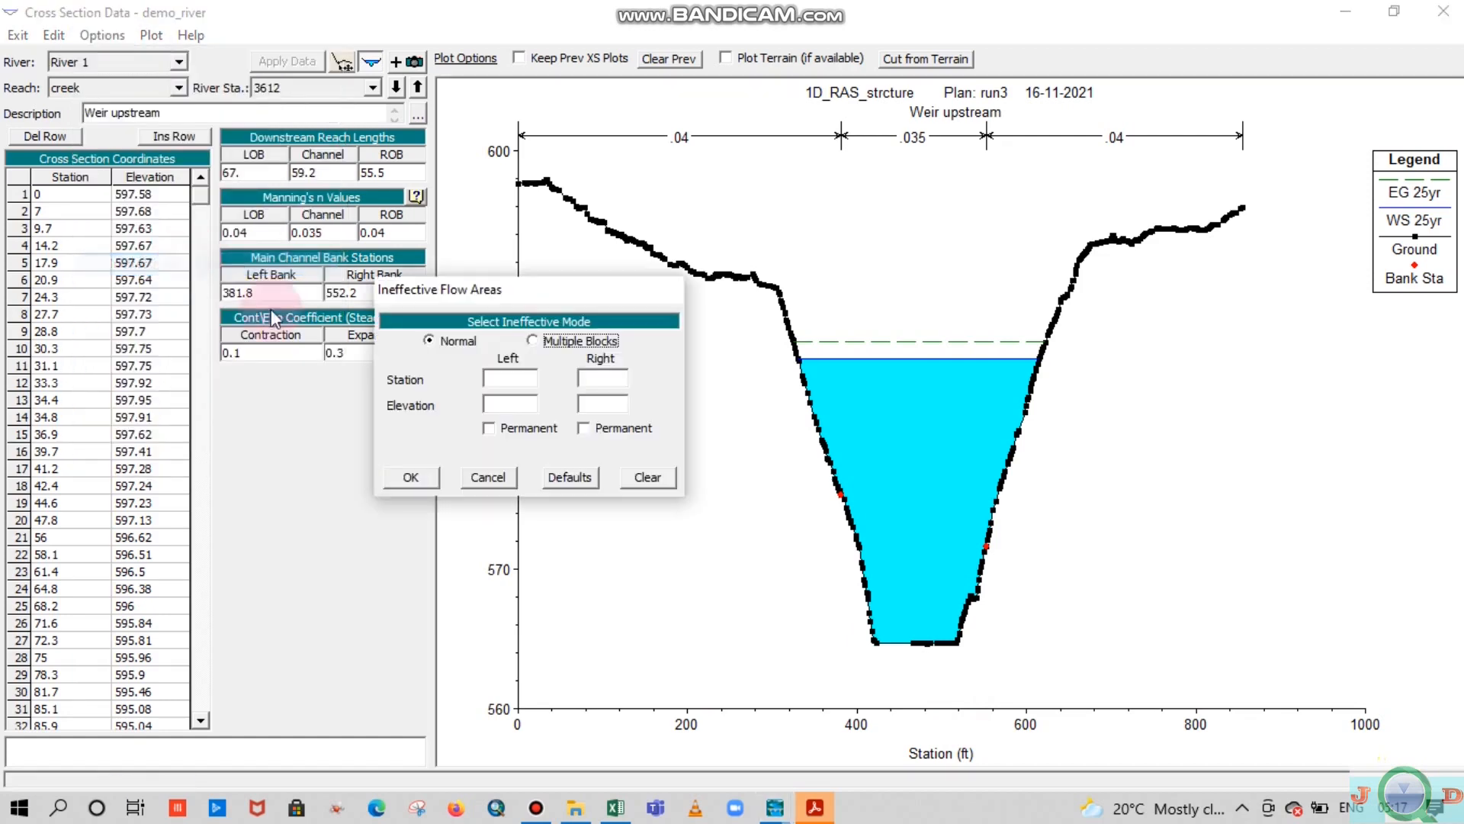
pyautogui.click(542, 343)
pyautogui.moveTo(423, 381); pyautogui.dragTo(551, 406)
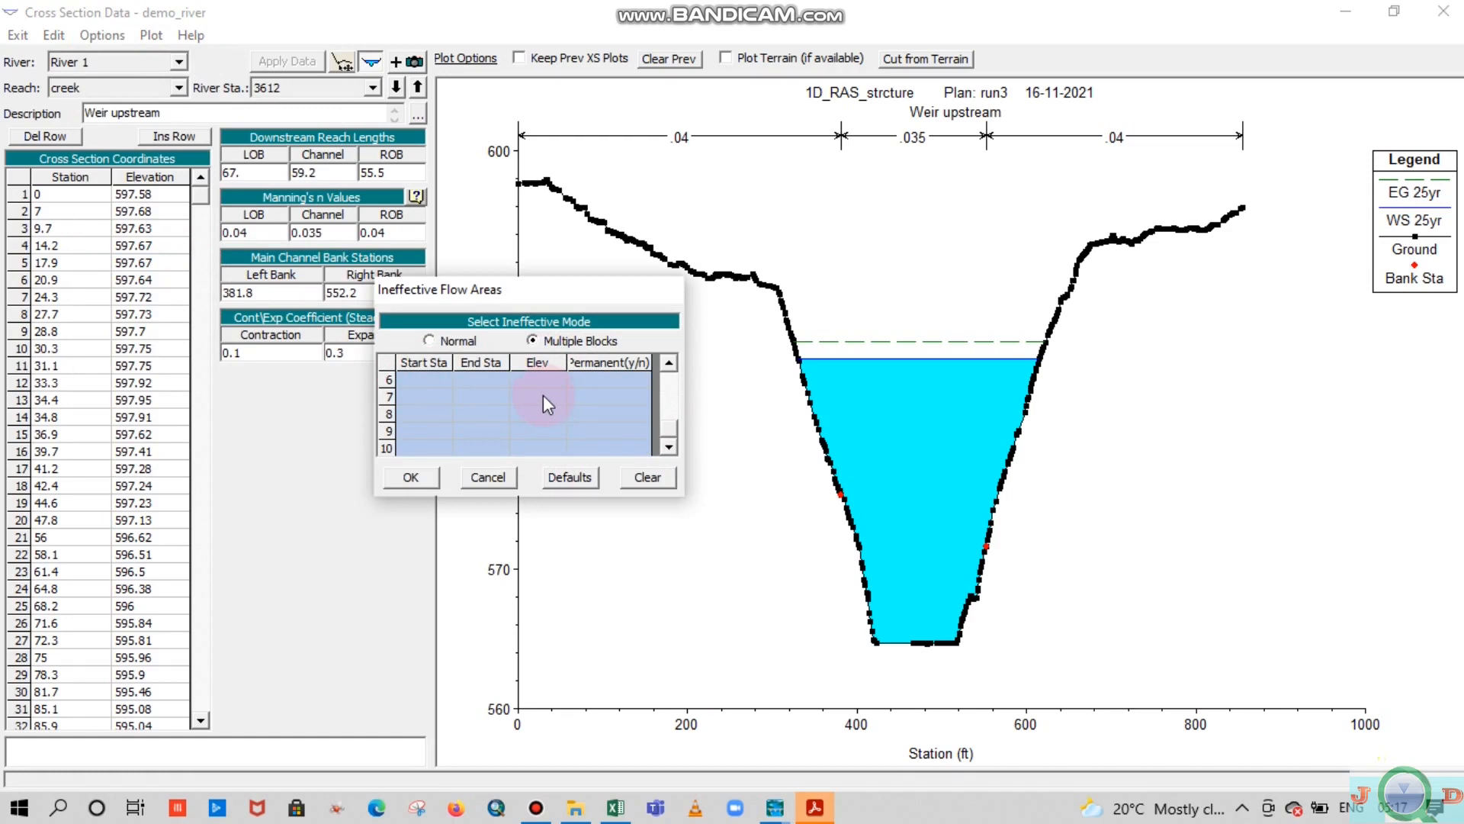
pyautogui.moveTo(667, 431); pyautogui.dragTo(667, 380)
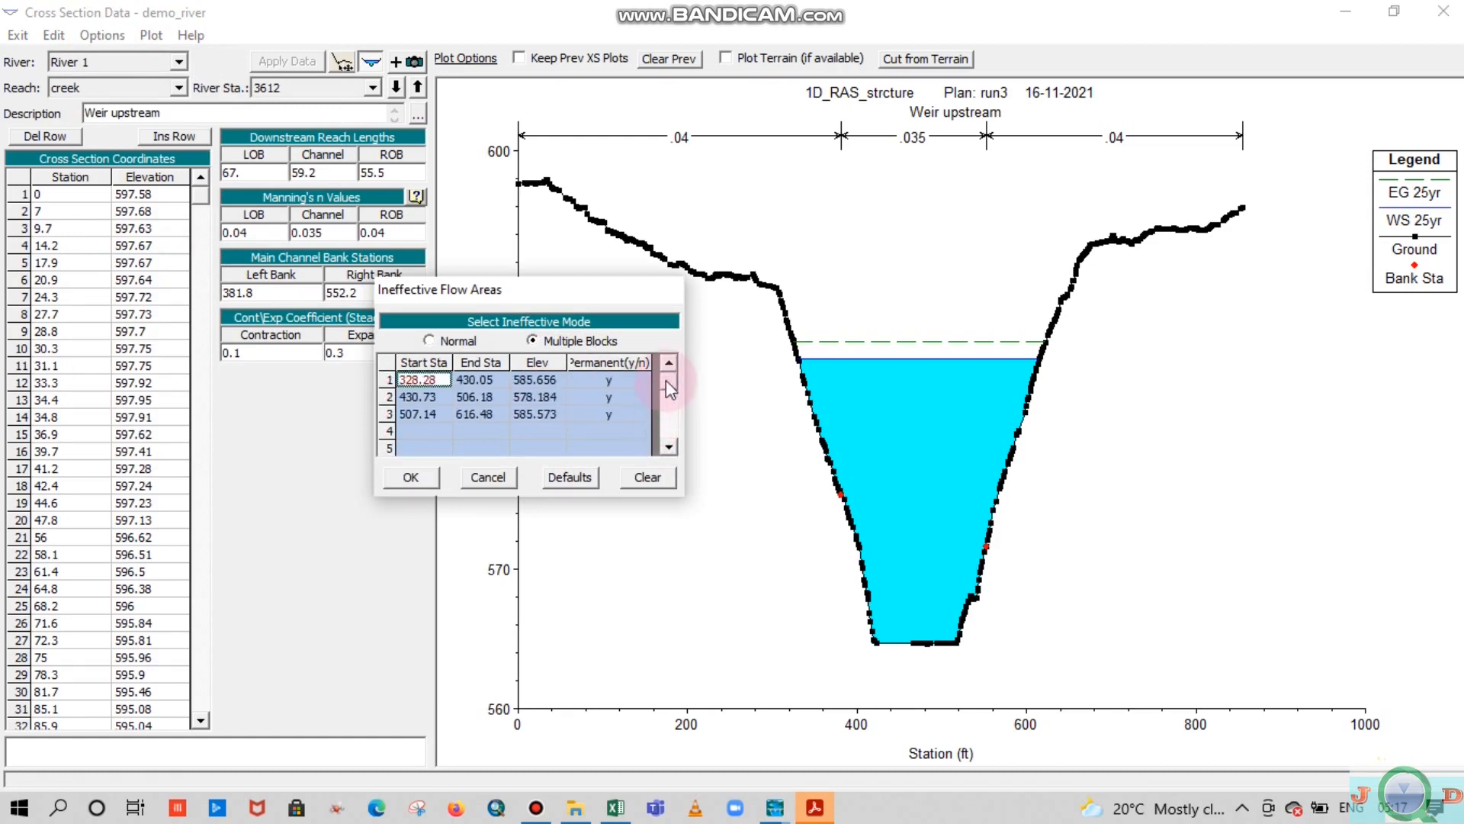
pyautogui.click(416, 477)
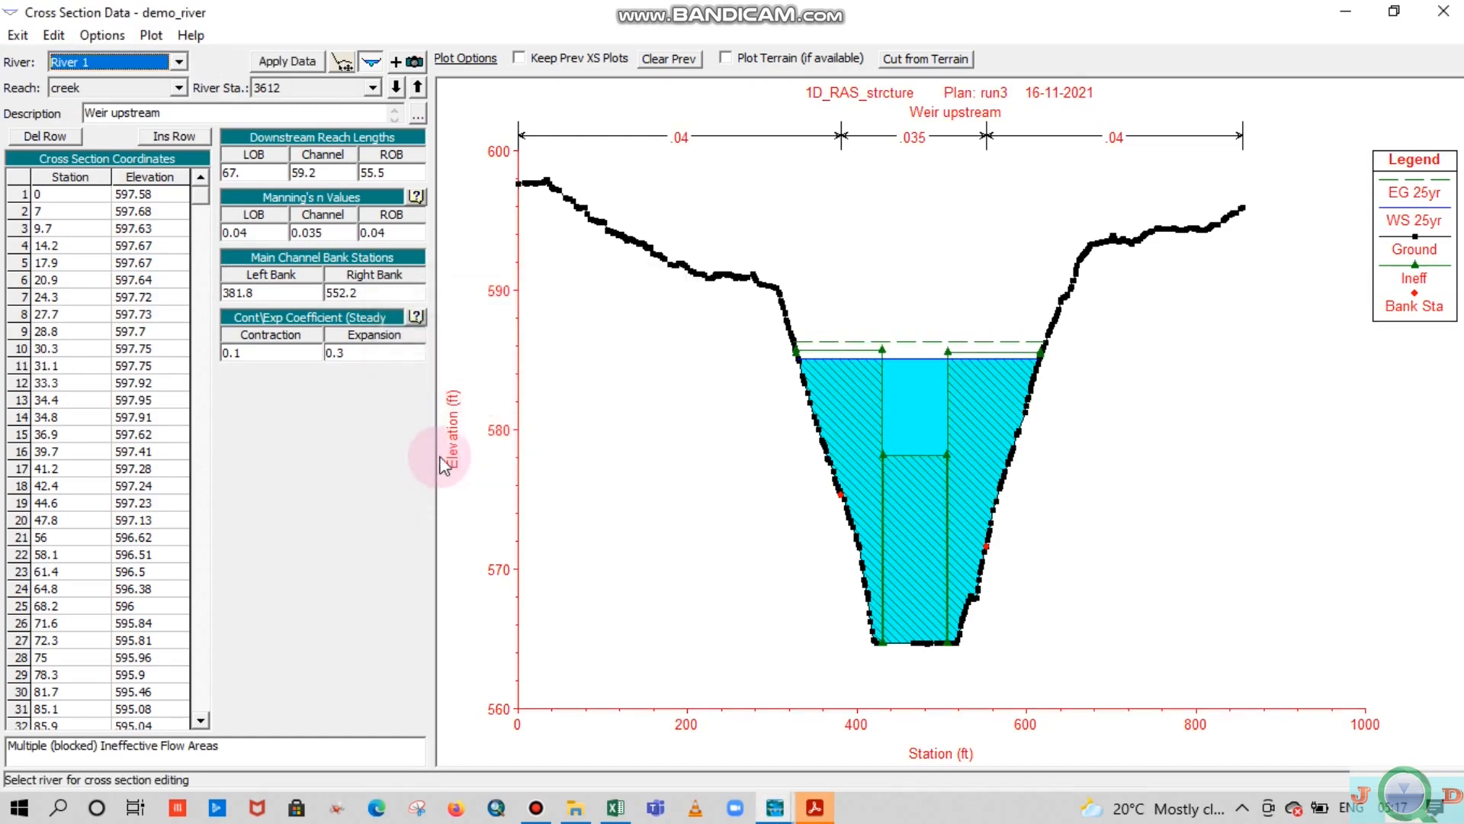
pyautogui.click(306, 57)
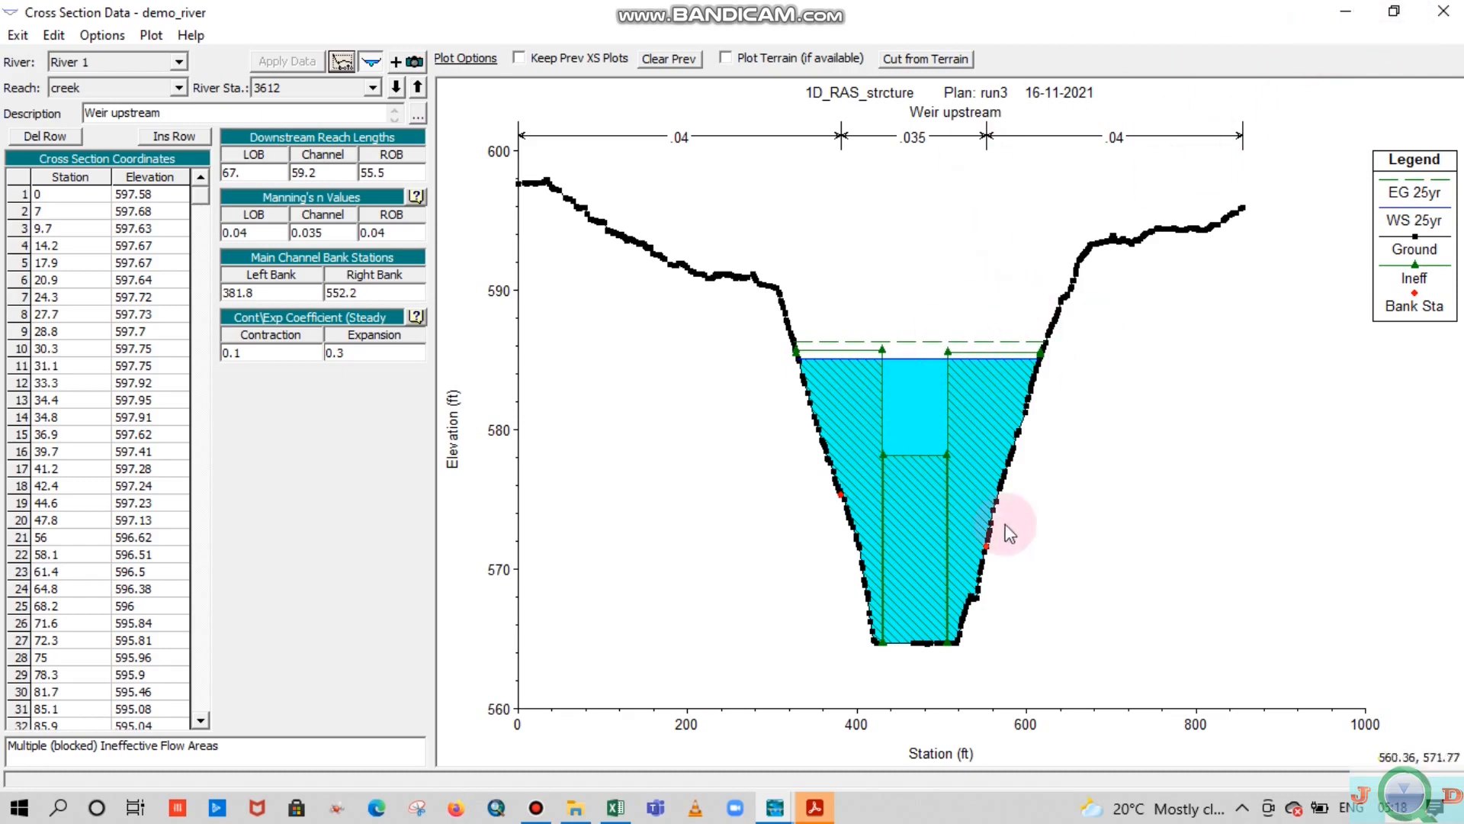
# Close the cross section editor and save the geometry data
pyautogui.click(1444, 11)
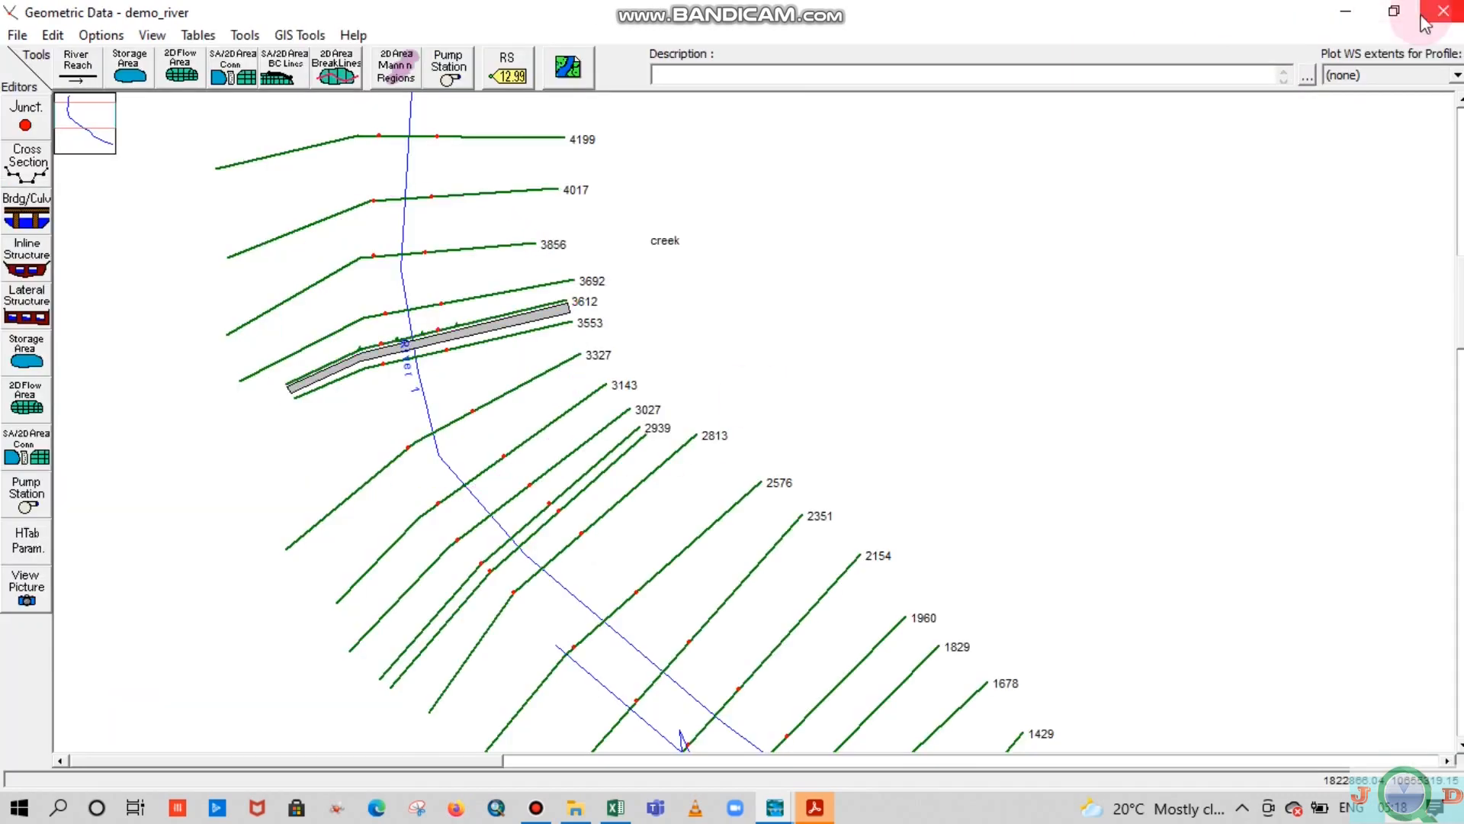
pyautogui.click(24, 40)
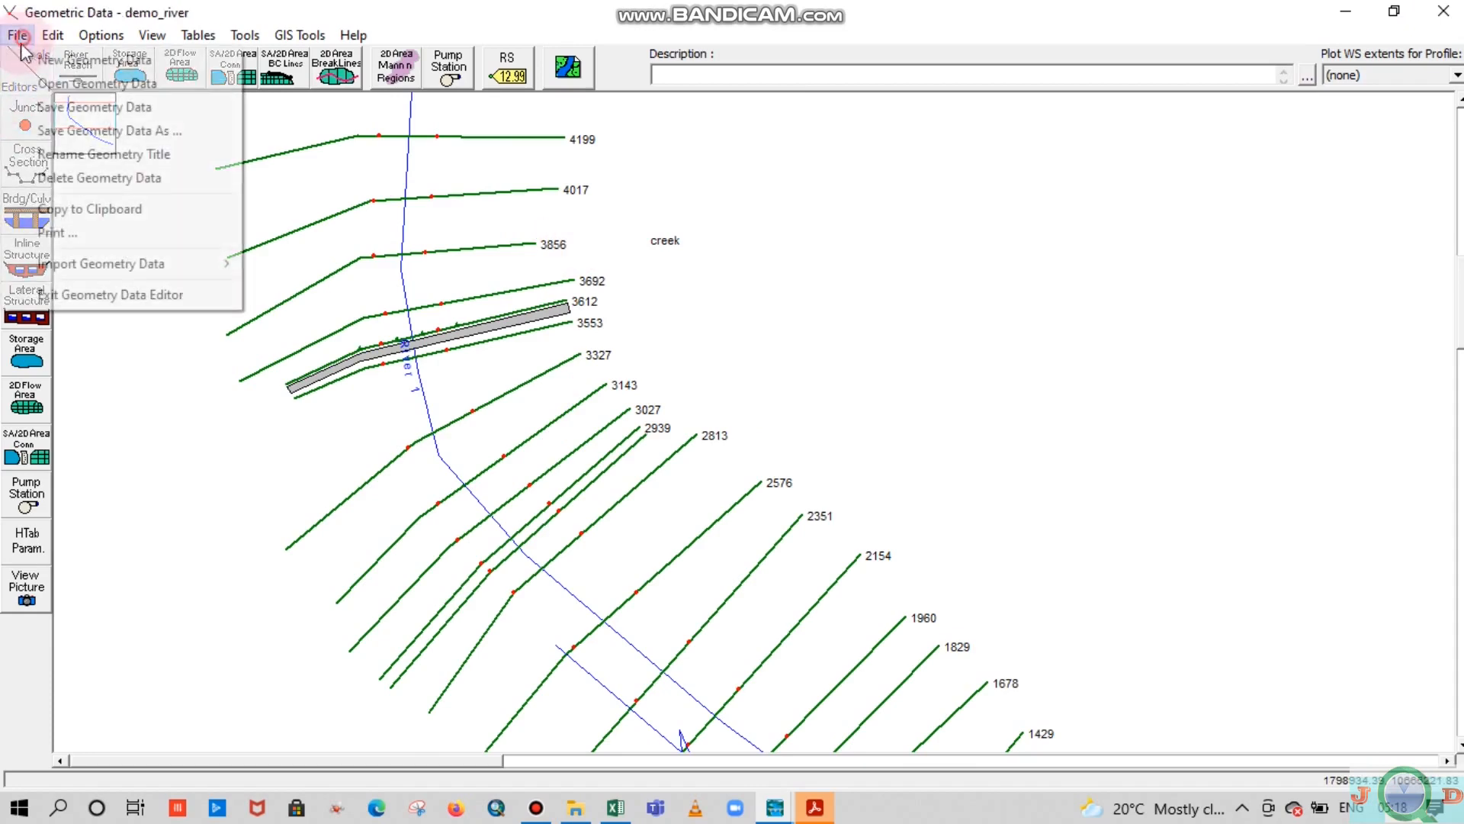
pyautogui.click(56, 104)
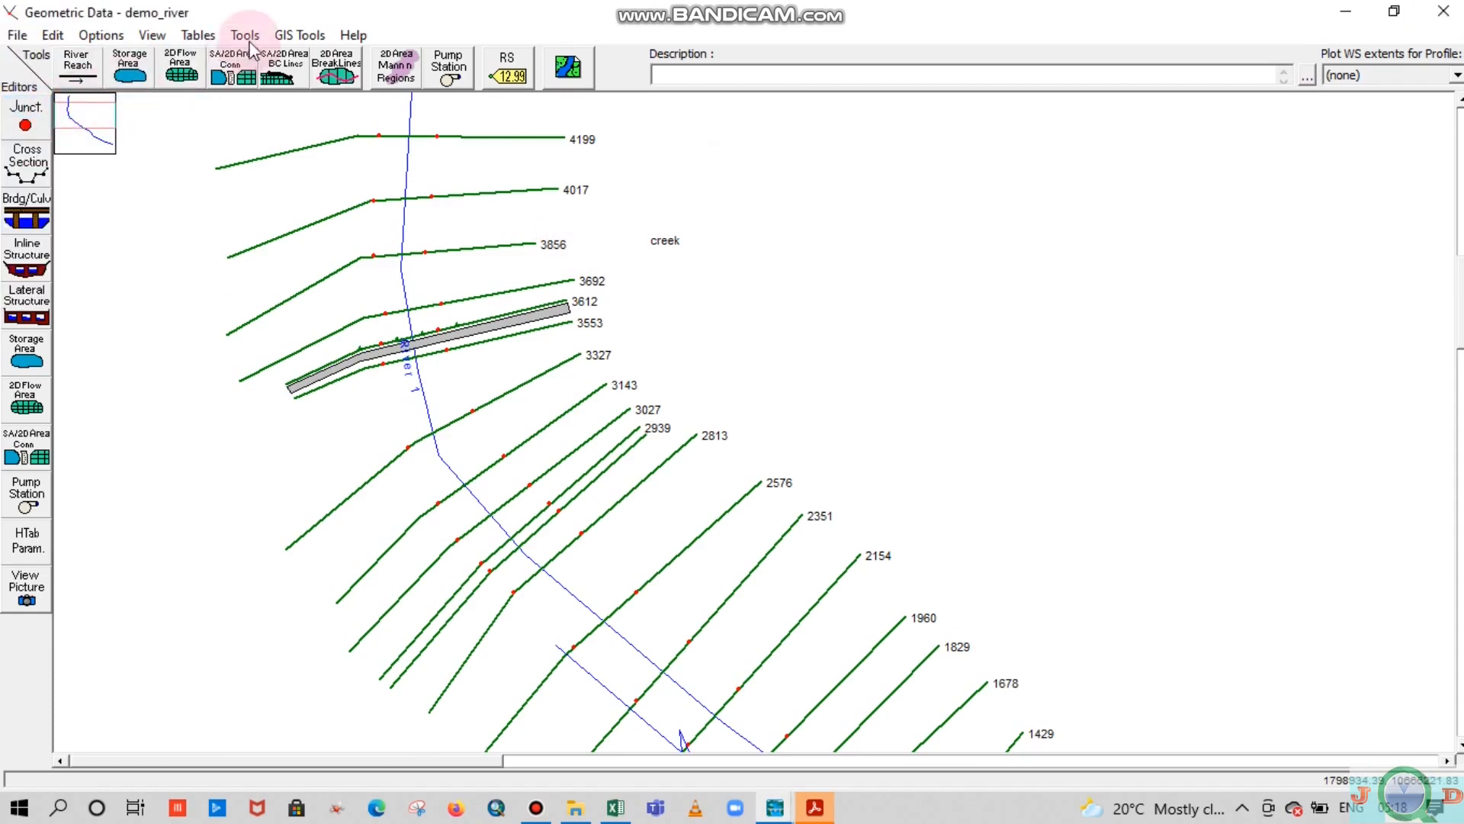
# Inspect the ineffective flow areas of cross section 3612 in the maximized graphical cross section editor, leaving them unedited
pyautogui.click(199, 35)
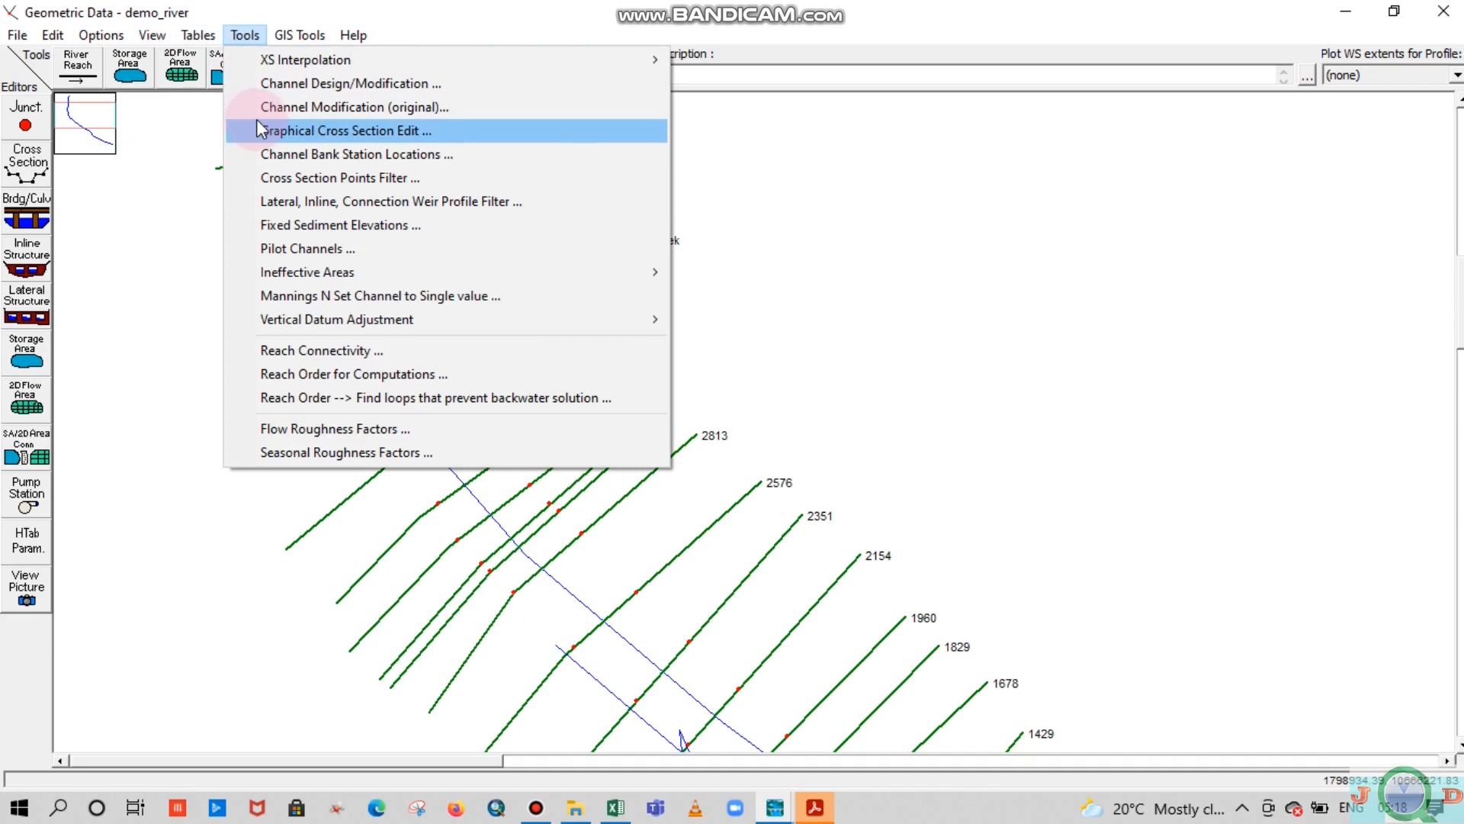
pyautogui.click(263, 130)
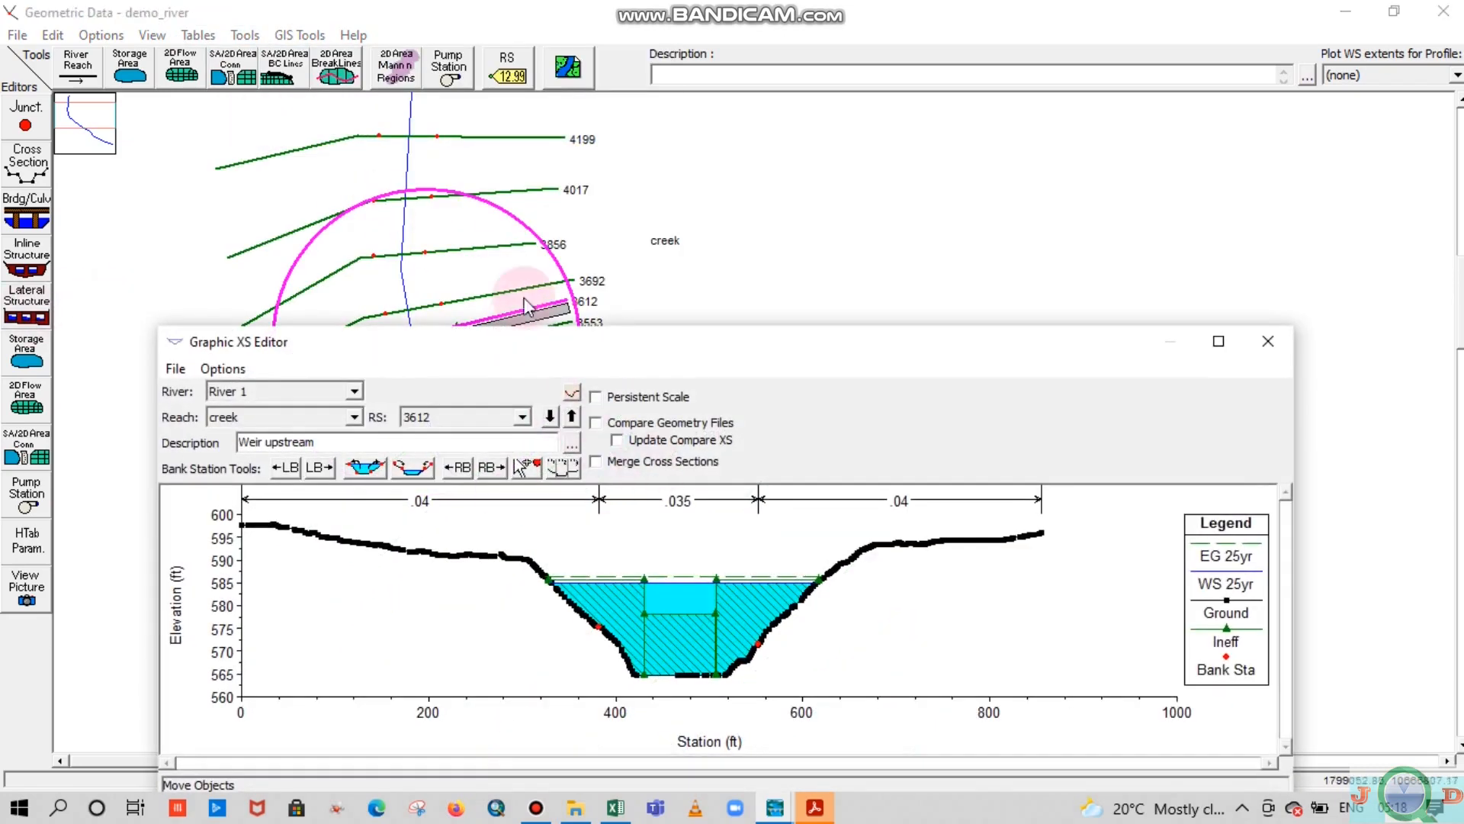
pyautogui.click(1237, 353)
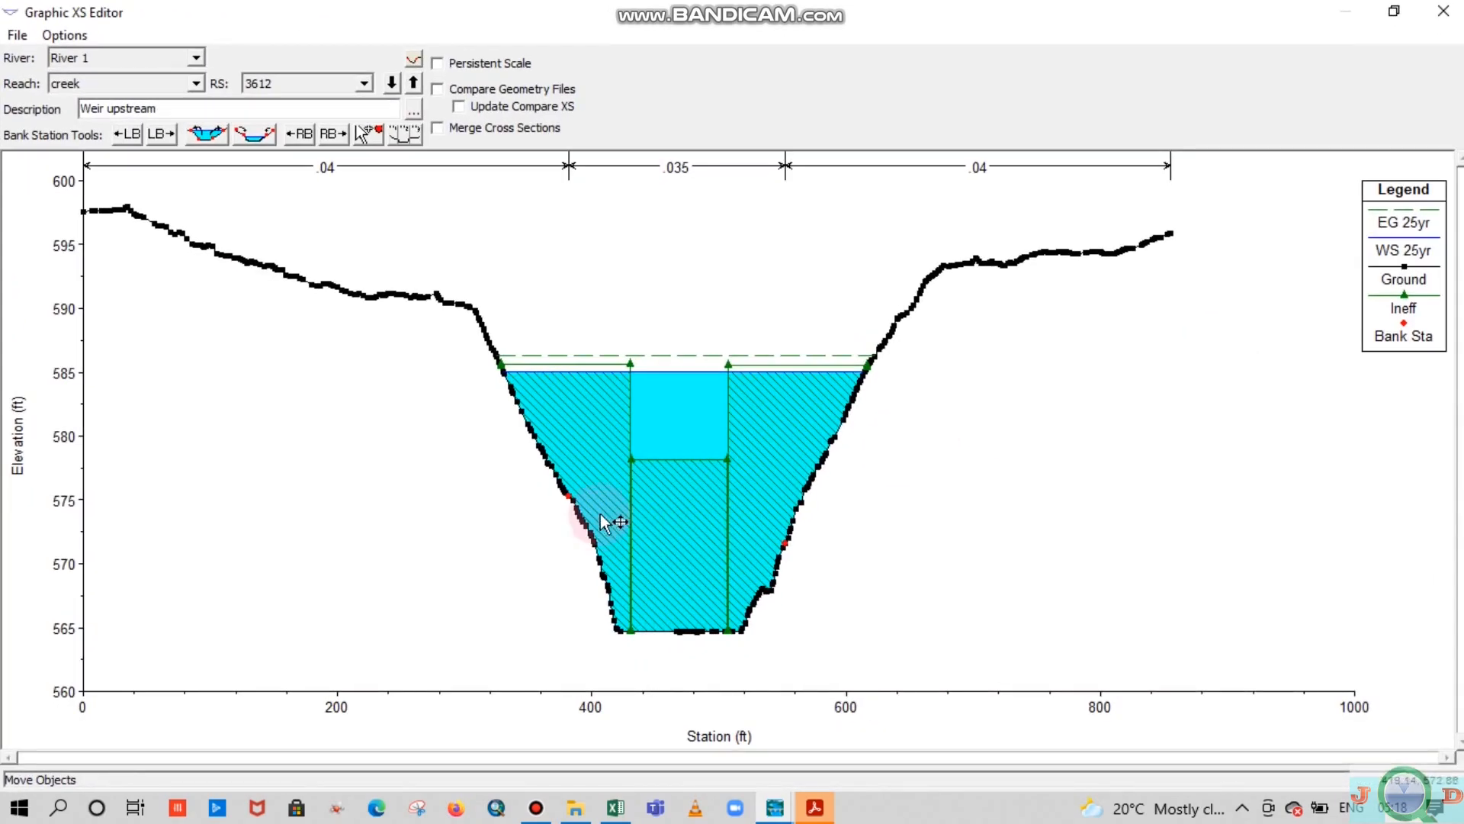
pyautogui.rightClick(711, 282)
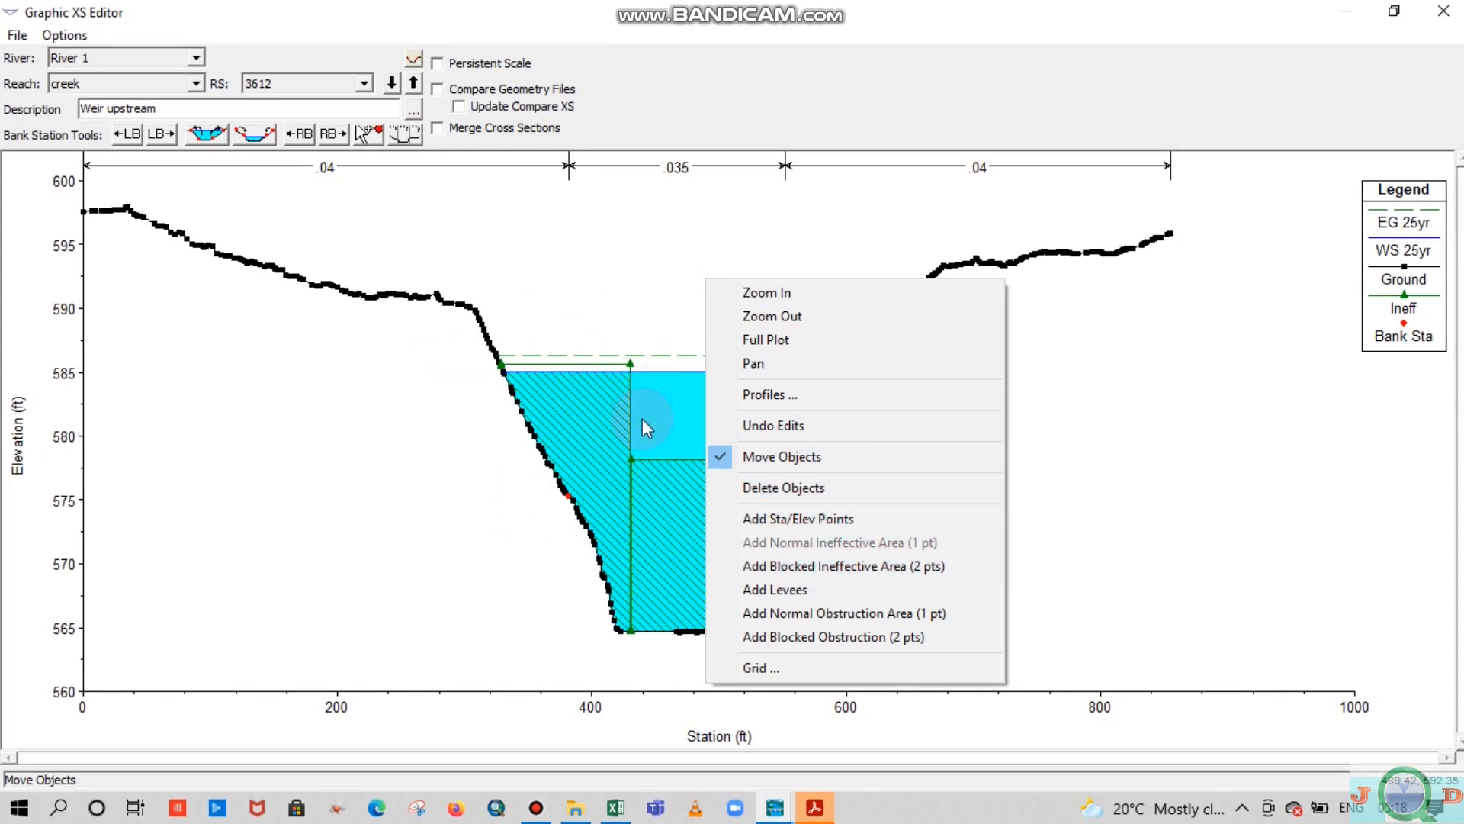
pyautogui.click(755, 219)
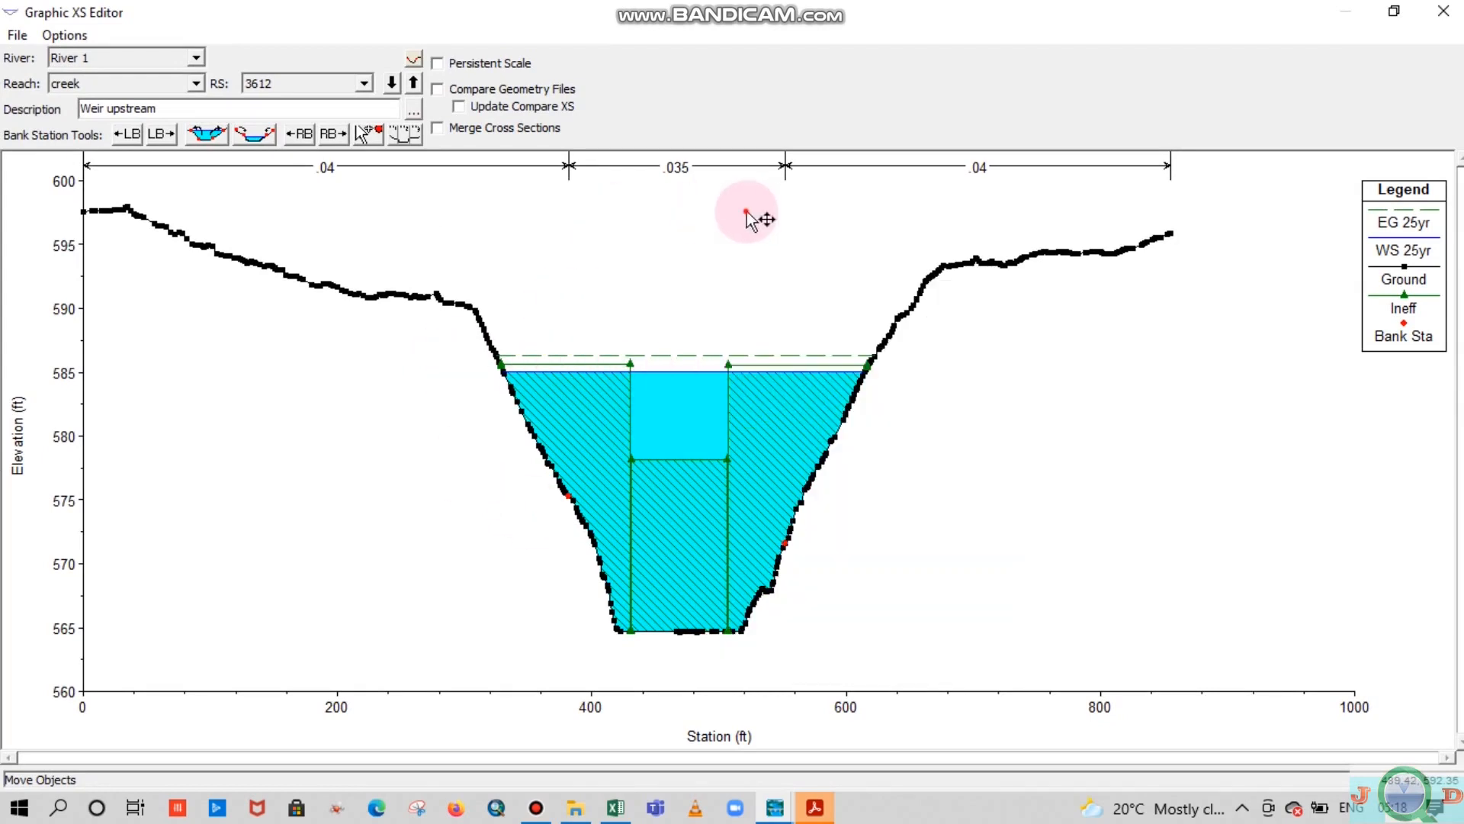
pyautogui.click(1444, 10)
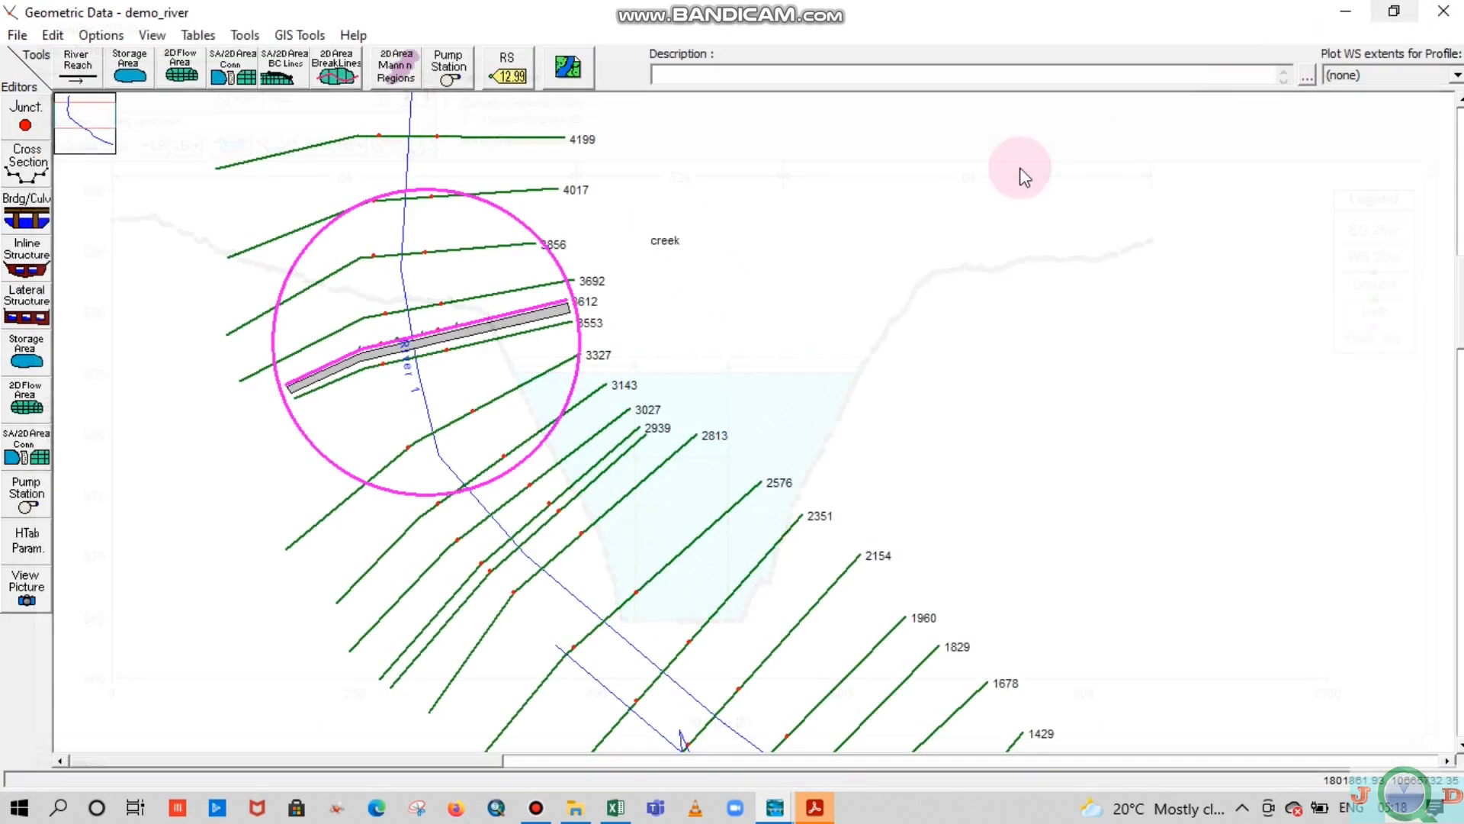
# Save the demo_river geometry once more after leaving the graphical cross section editor
pyautogui.click(17, 35)
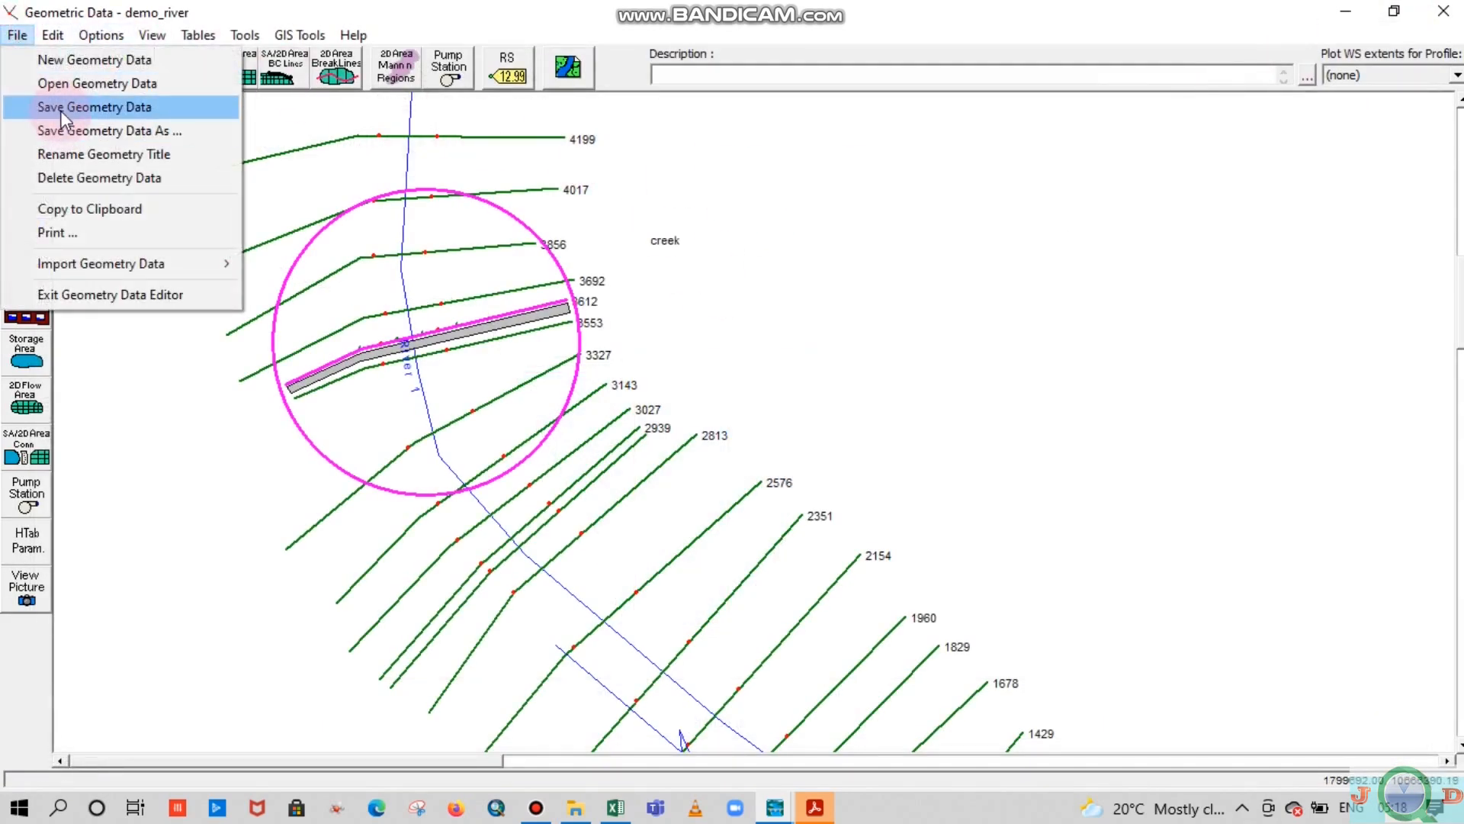
pyautogui.click(59, 107)
pyautogui.click(17, 35)
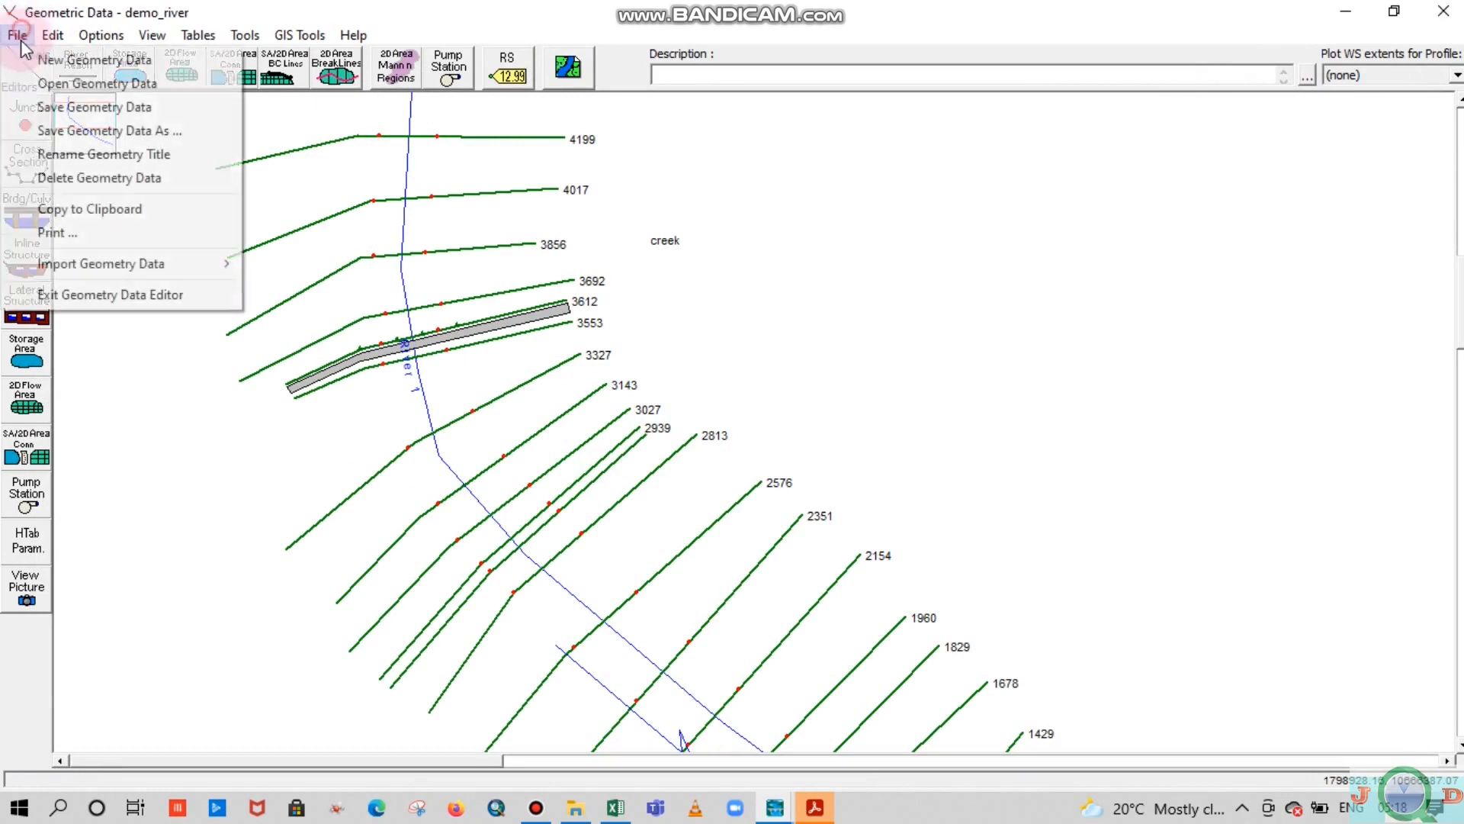
pyautogui.click(59, 107)
pyautogui.scroll(-2, 648, 443)
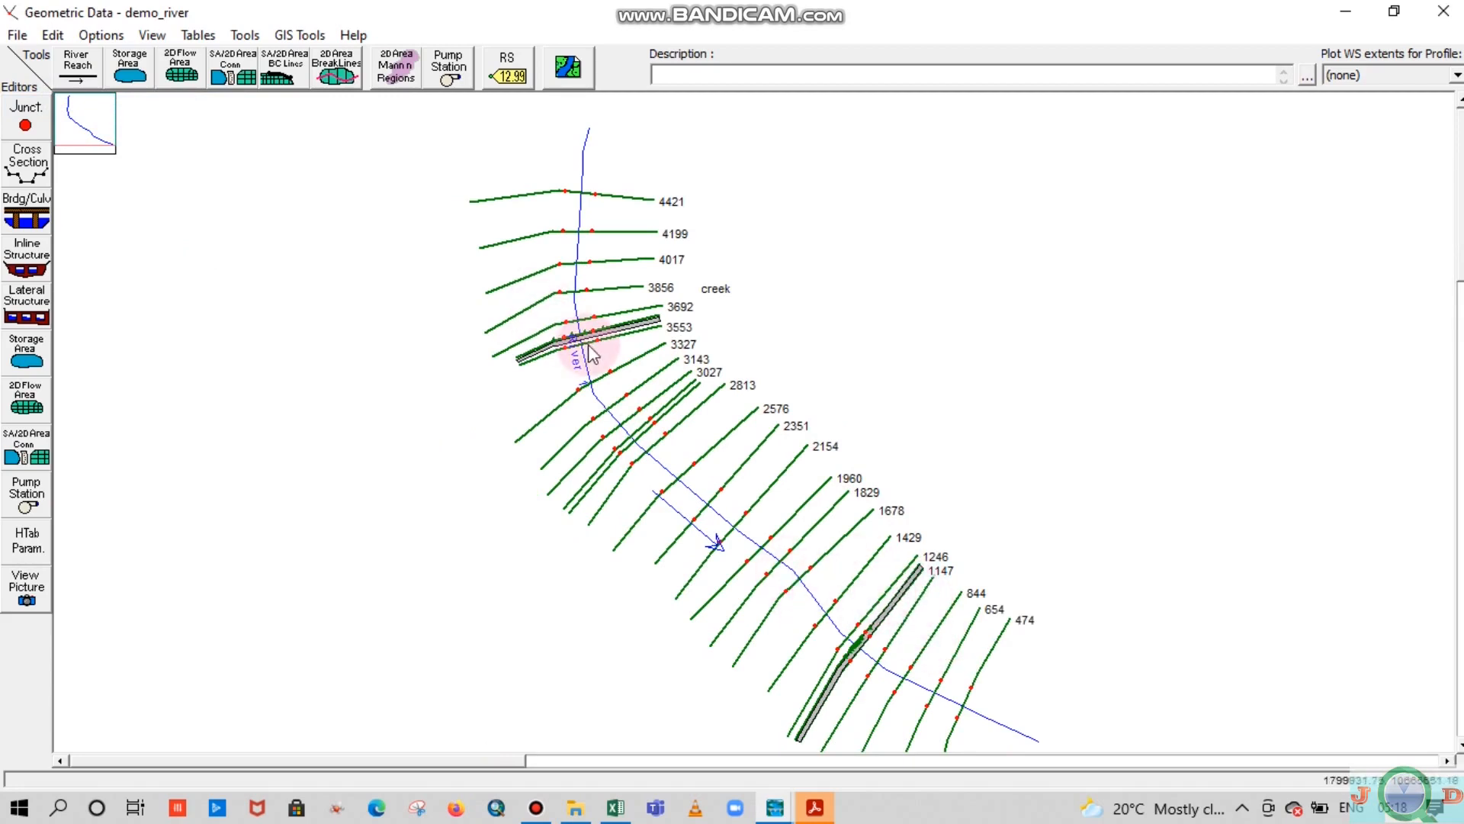
pyautogui.scroll(4, 611, 353)
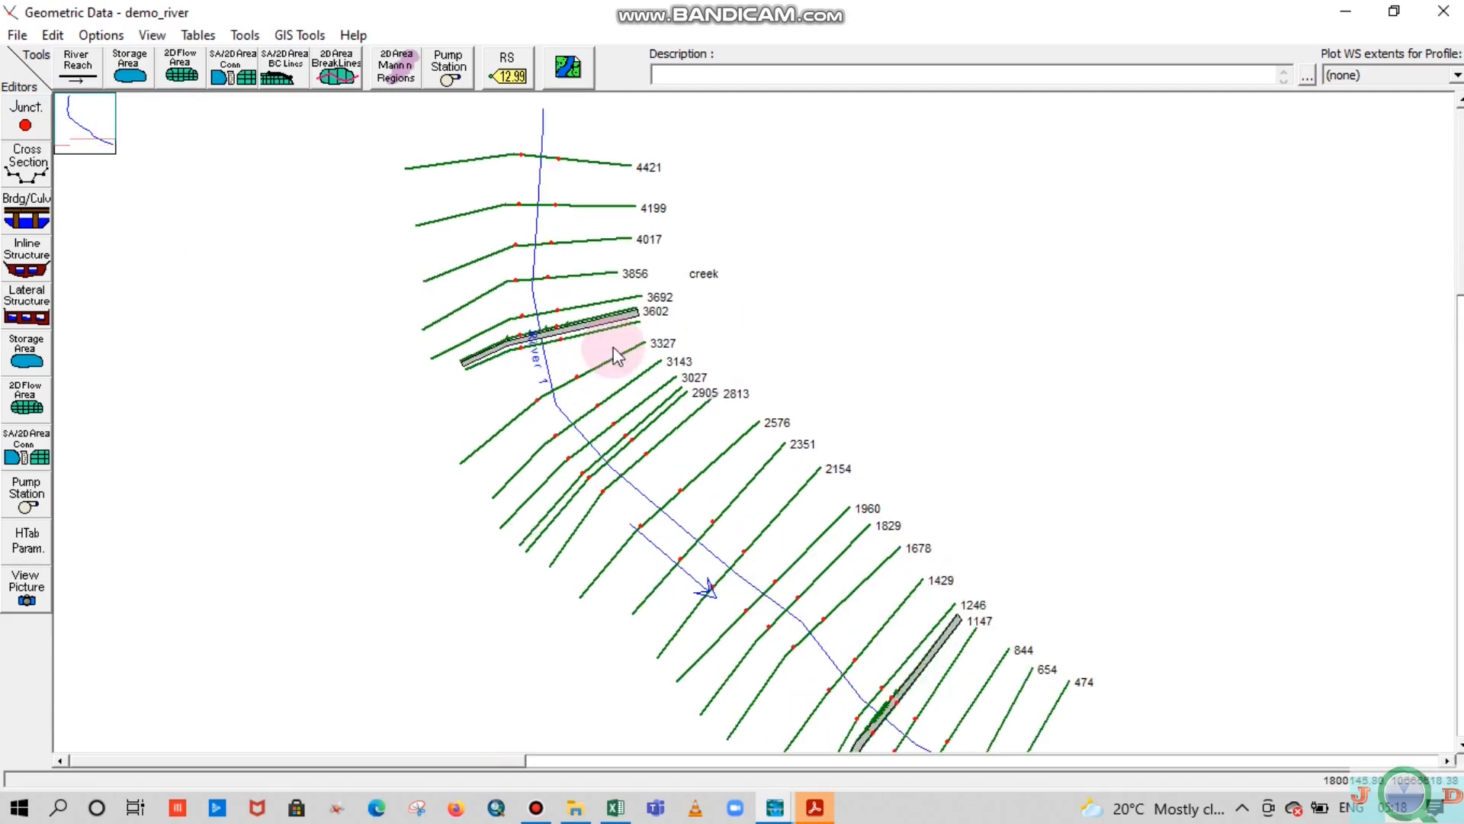
pyautogui.scroll(-2, 456, 305)
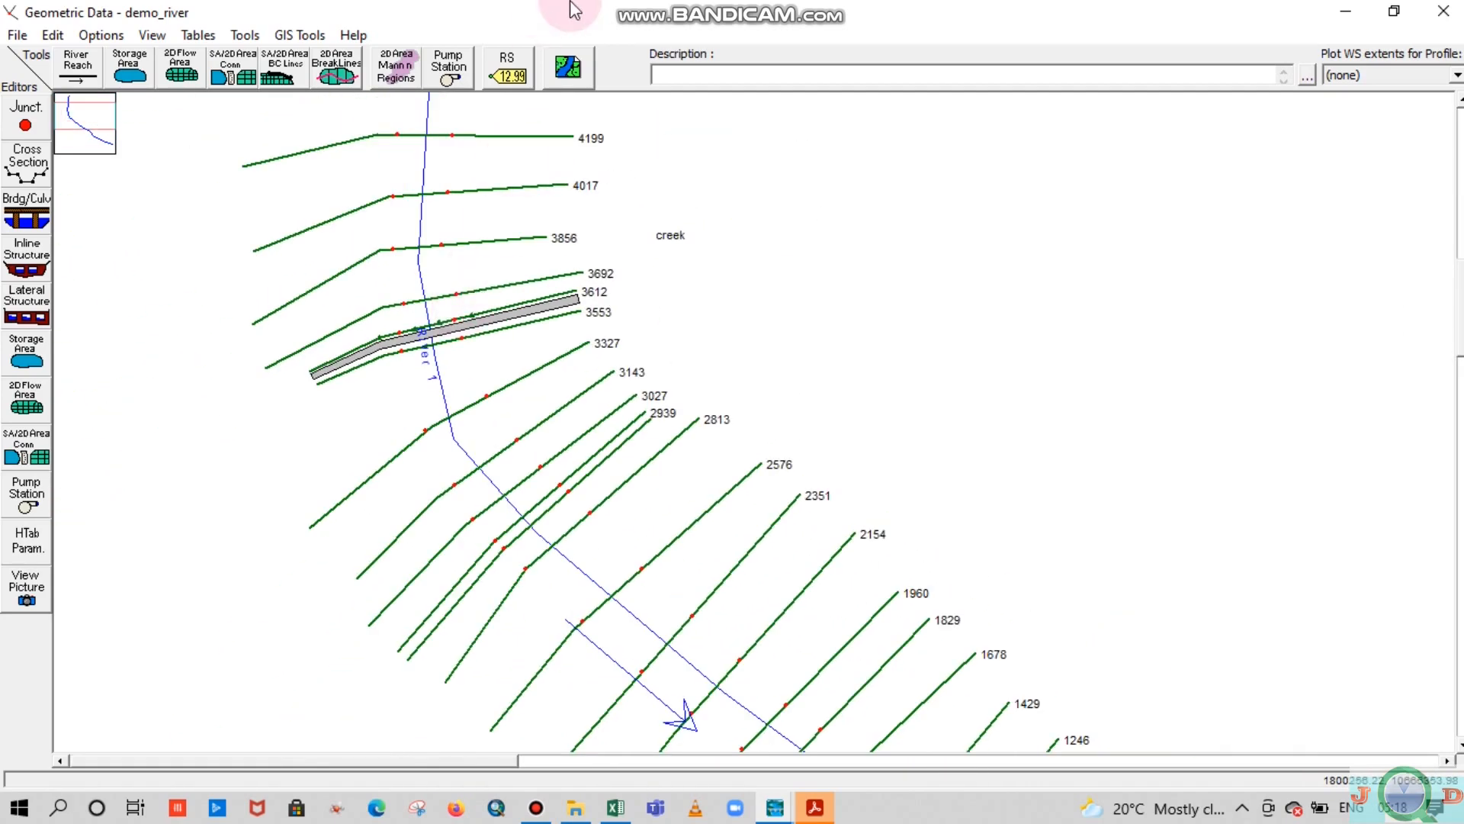
pyautogui.moveTo(599, 14)
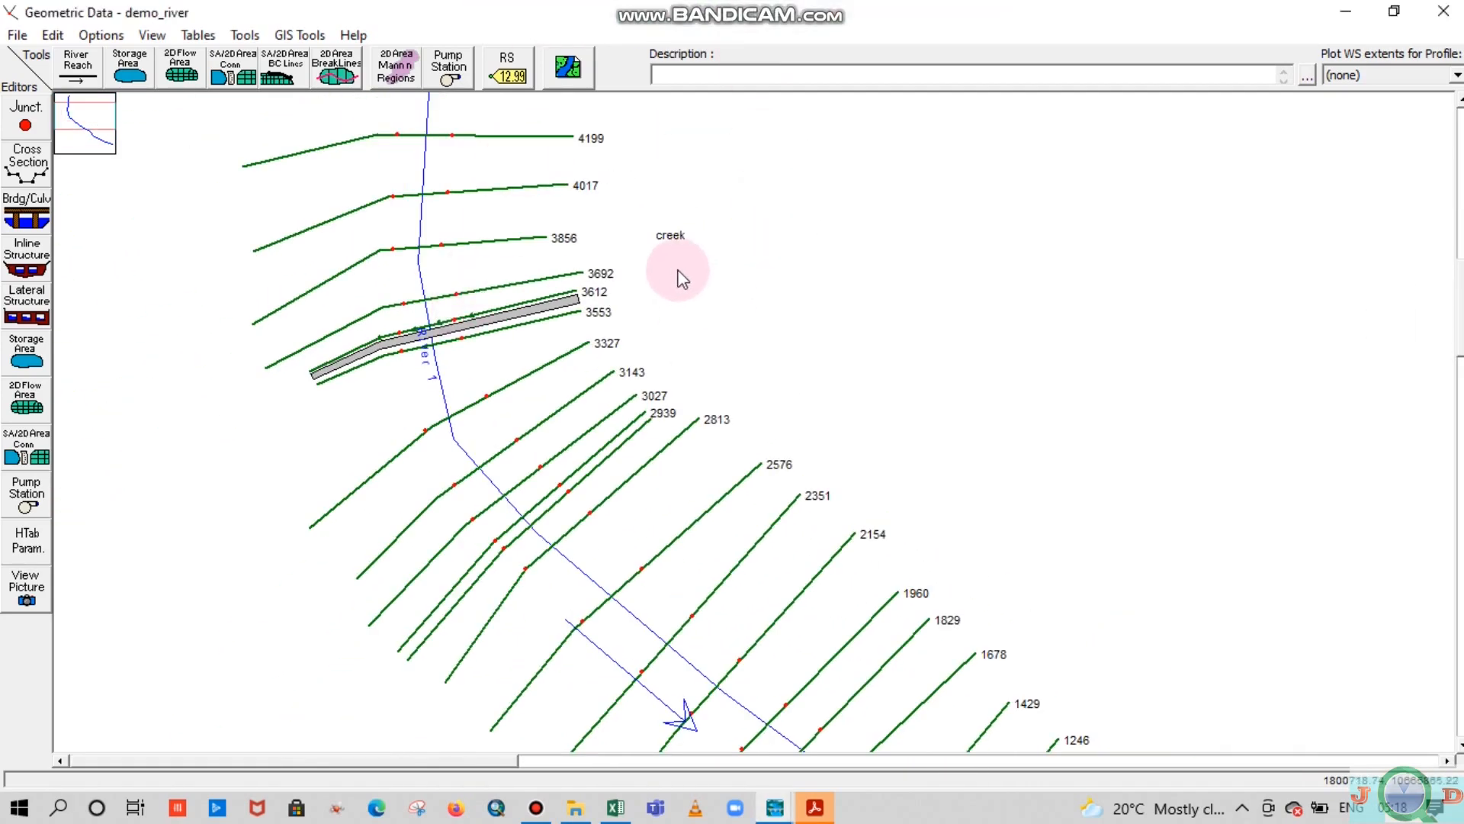
pyautogui.scroll(-2, 679, 273)
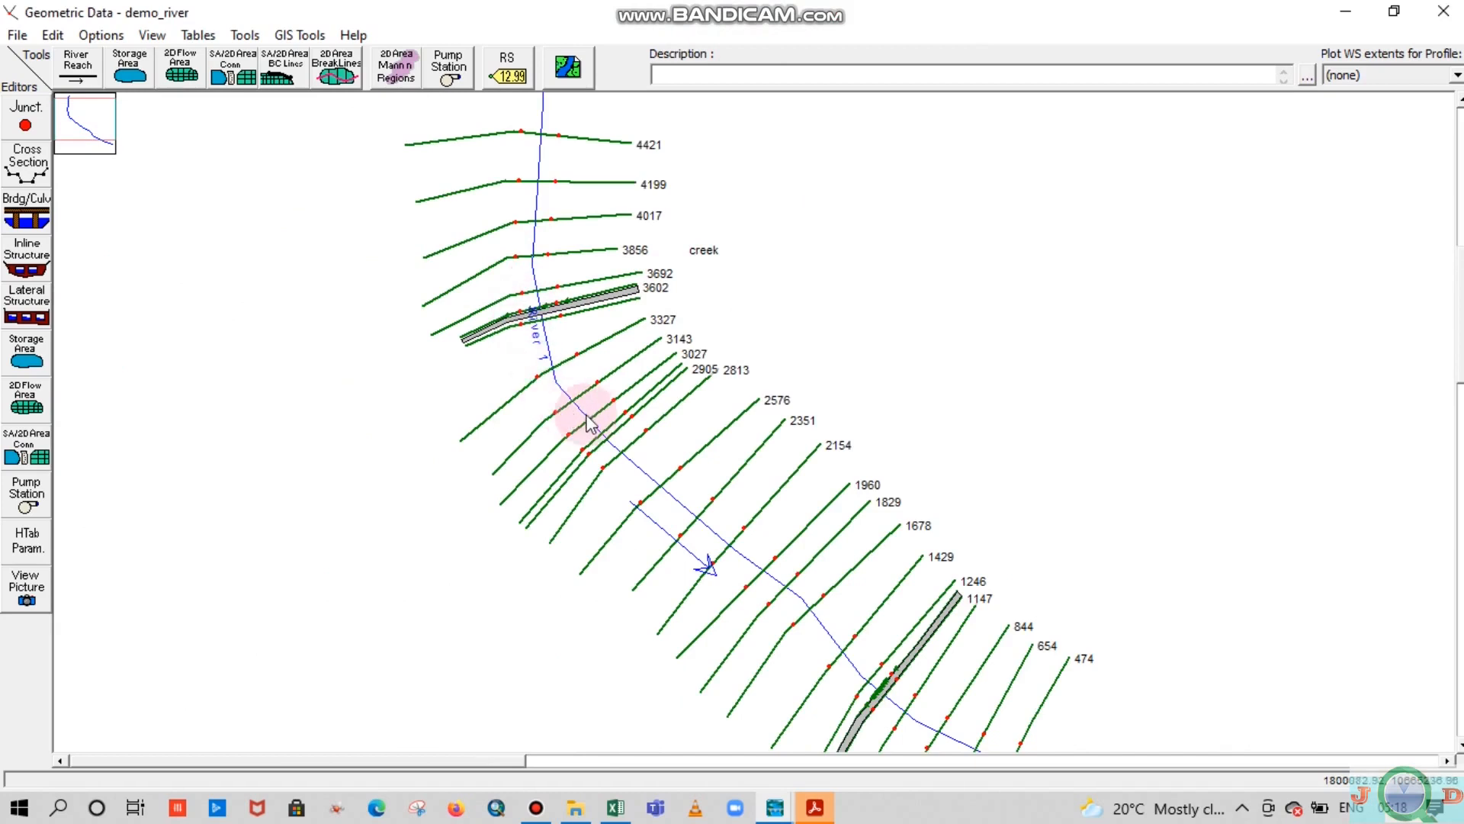